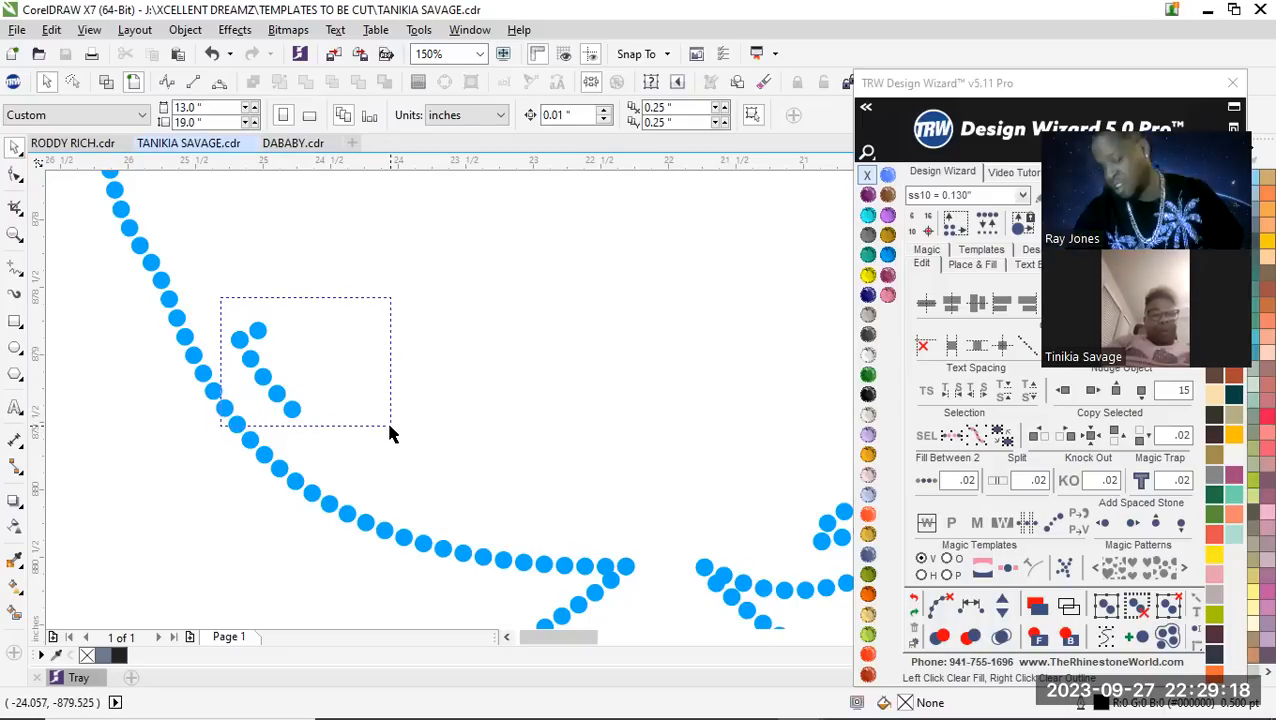
Delete the selected stray stones just inside the lower-left curve of the head outline
{"action": "key", "text": "Delete"}
{"action": "scroll", "coordinate": [285, 356], "scroll_direction": "down", "scroll_amount": 4}
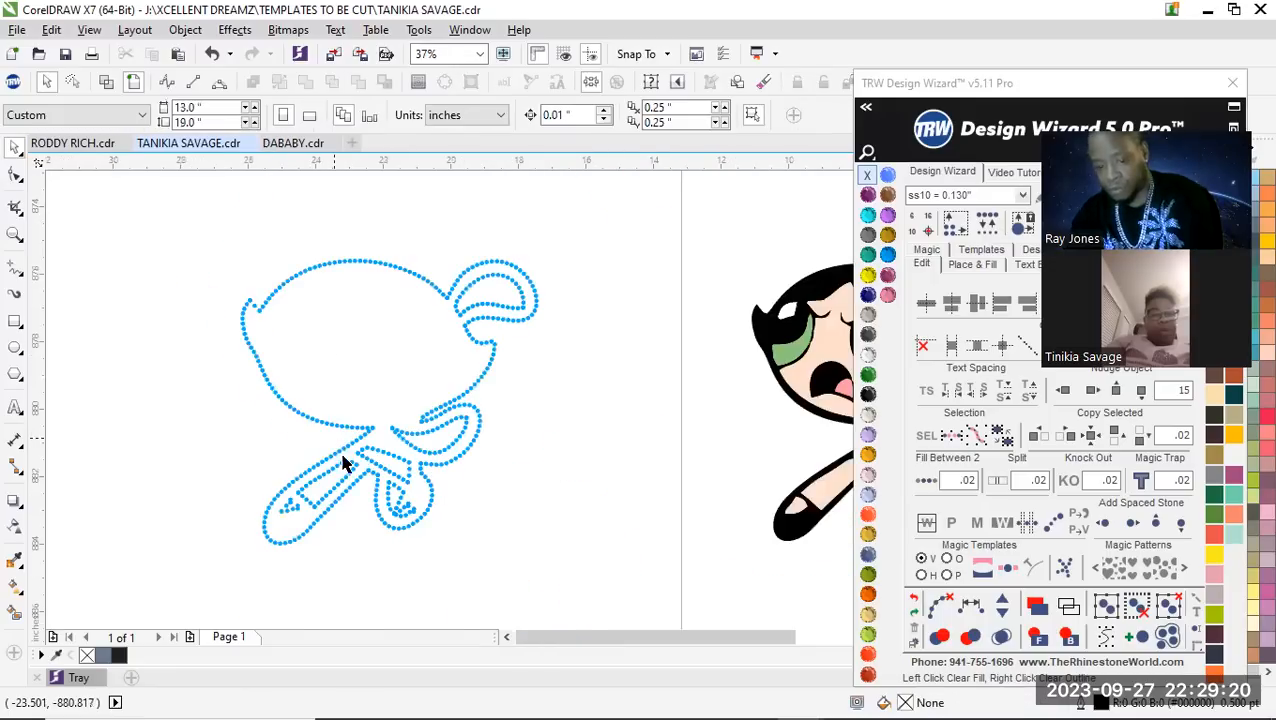
Freehand-select and delete all the inner detail stones inside the long diagonal leg, keeping its outer outline
{"action": "scroll", "coordinate": [290, 545], "scroll_direction": "up", "scroll_amount": 2}
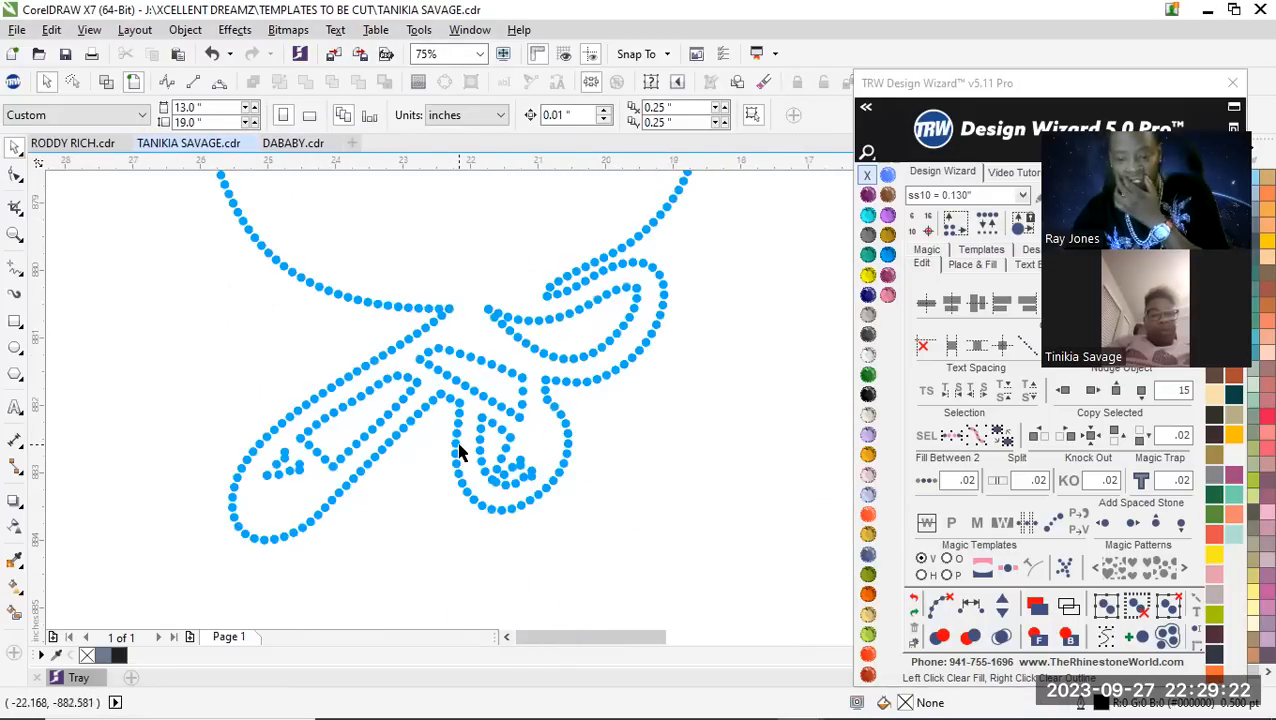
{"action": "scroll", "coordinate": [466, 450], "scroll_direction": "down", "scroll_amount": 1}
{"action": "scroll", "coordinate": [518, 448], "scroll_direction": "up", "scroll_amount": 1}
{"action": "left_click", "coordinate": [14, 148]}
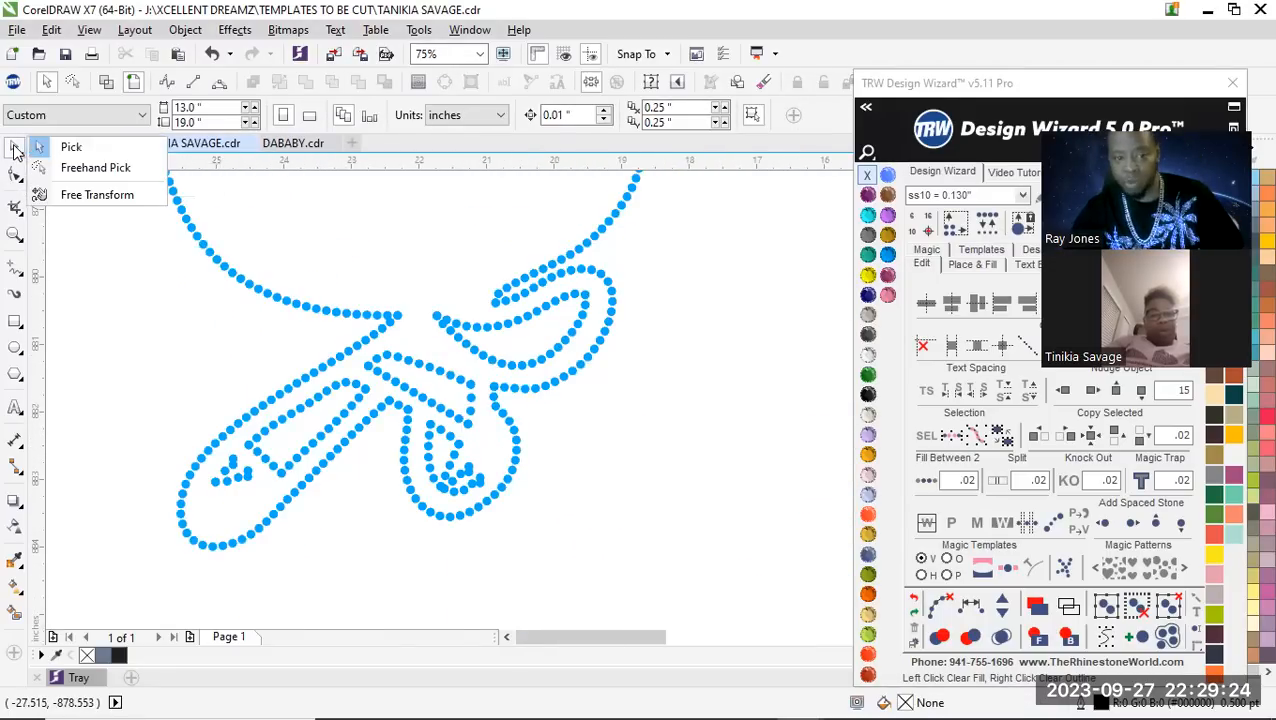
{"action": "left_click", "coordinate": [98, 169]}
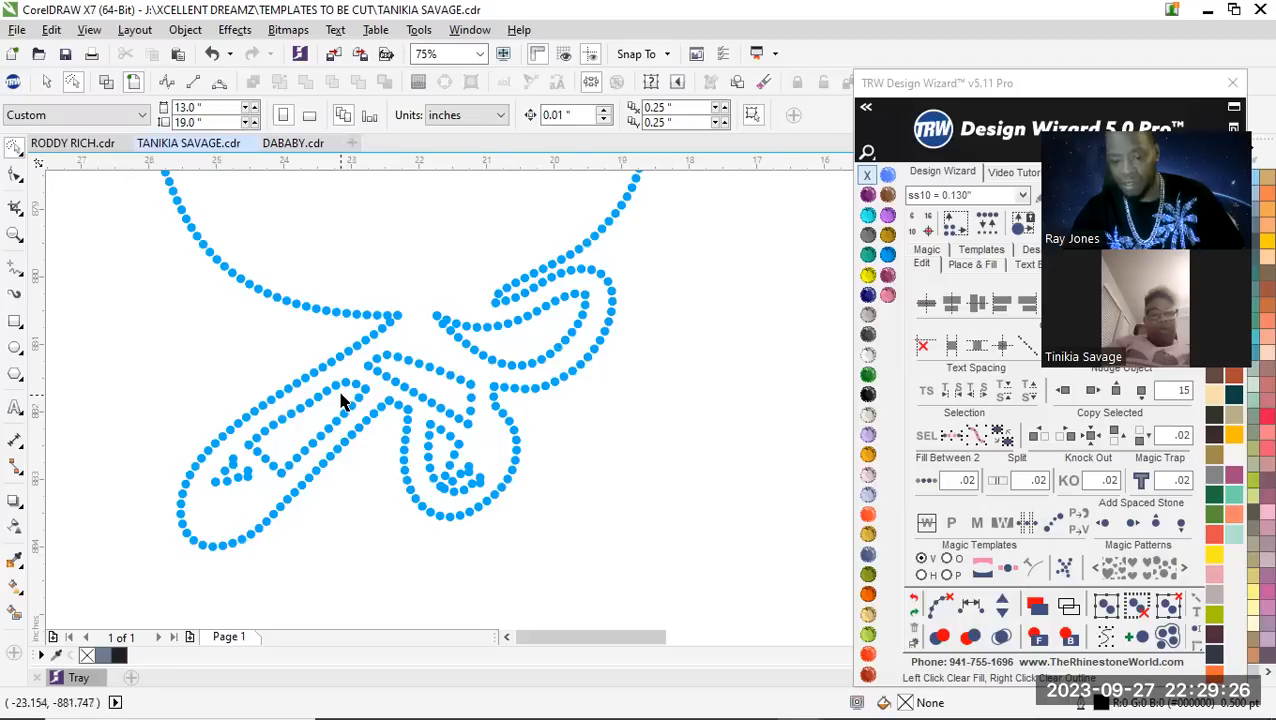
{"action": "scroll", "coordinate": [342, 402], "scroll_direction": "up", "scroll_amount": 2}
{"action": "mouse_move", "coordinate": [360, 370]}
{"action": "left_mouse_down"}
{"action": "mouse_move", "coordinate": [282, 372]}
{"action": "mouse_move", "coordinate": [207, 410]}
{"action": "mouse_move", "coordinate": [118, 503]}
{"action": "left_mouse_up"}
{"action": "mouse_move", "coordinate": [82, 543]}
{"action": "left_mouse_down"}
{"action": "mouse_move", "coordinate": [85, 593]}
{"action": "mouse_move", "coordinate": [123, 600]}
{"action": "mouse_move", "coordinate": [203, 581]}
{"action": "mouse_move", "coordinate": [418, 388]}
{"action": "left_mouse_up"}
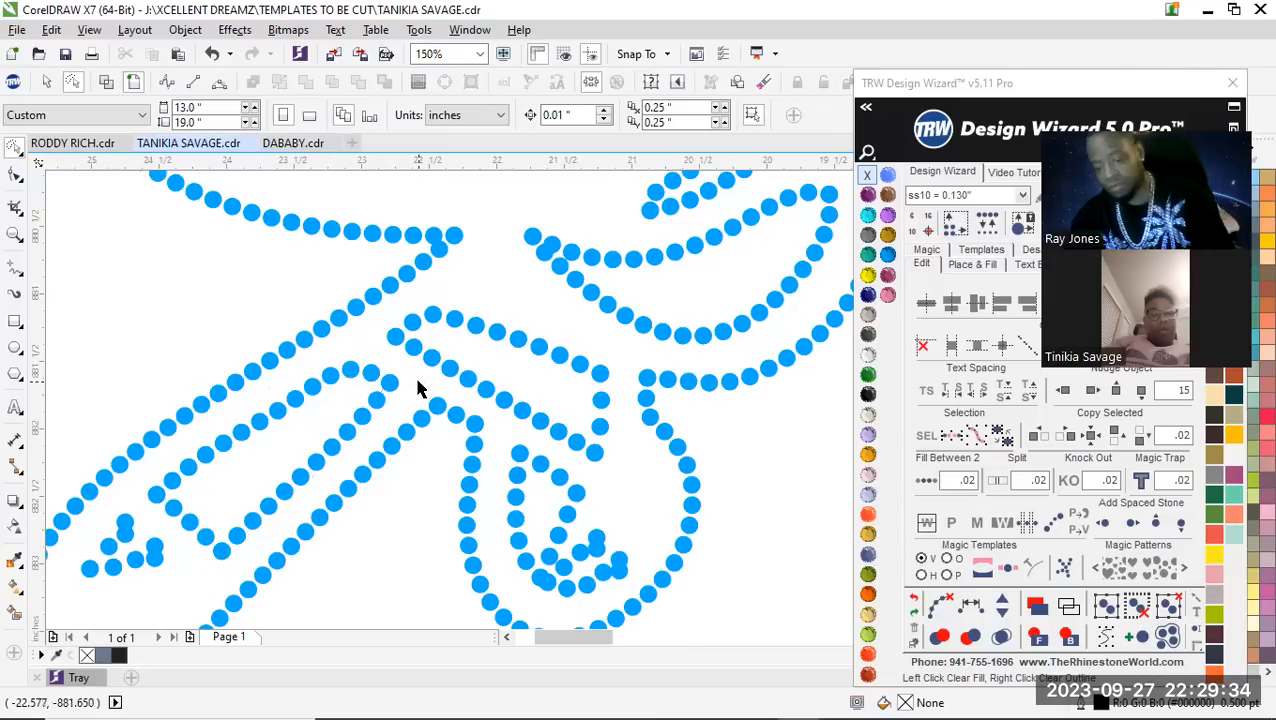
{"action": "key", "text": "Delete"}
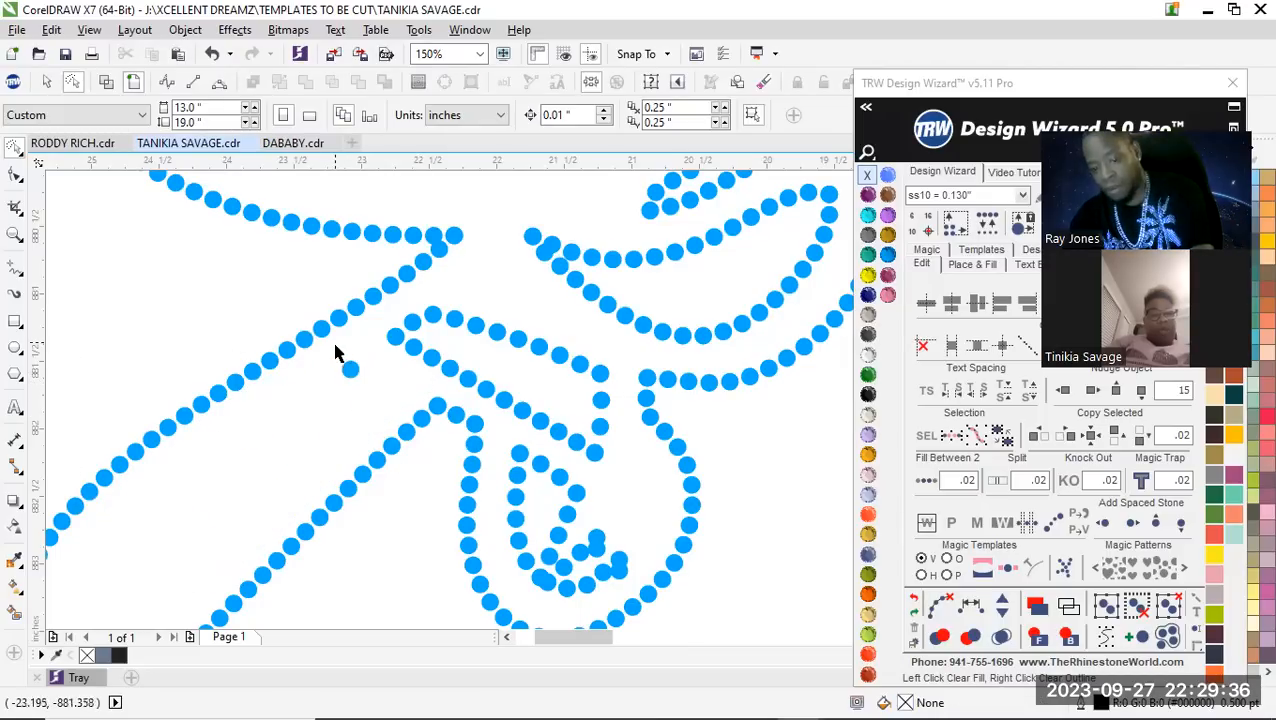
{"action": "left_click_drag", "start_coordinate": [392, 369], "coordinate": [396, 336]}
{"action": "key", "text": "Delete"}
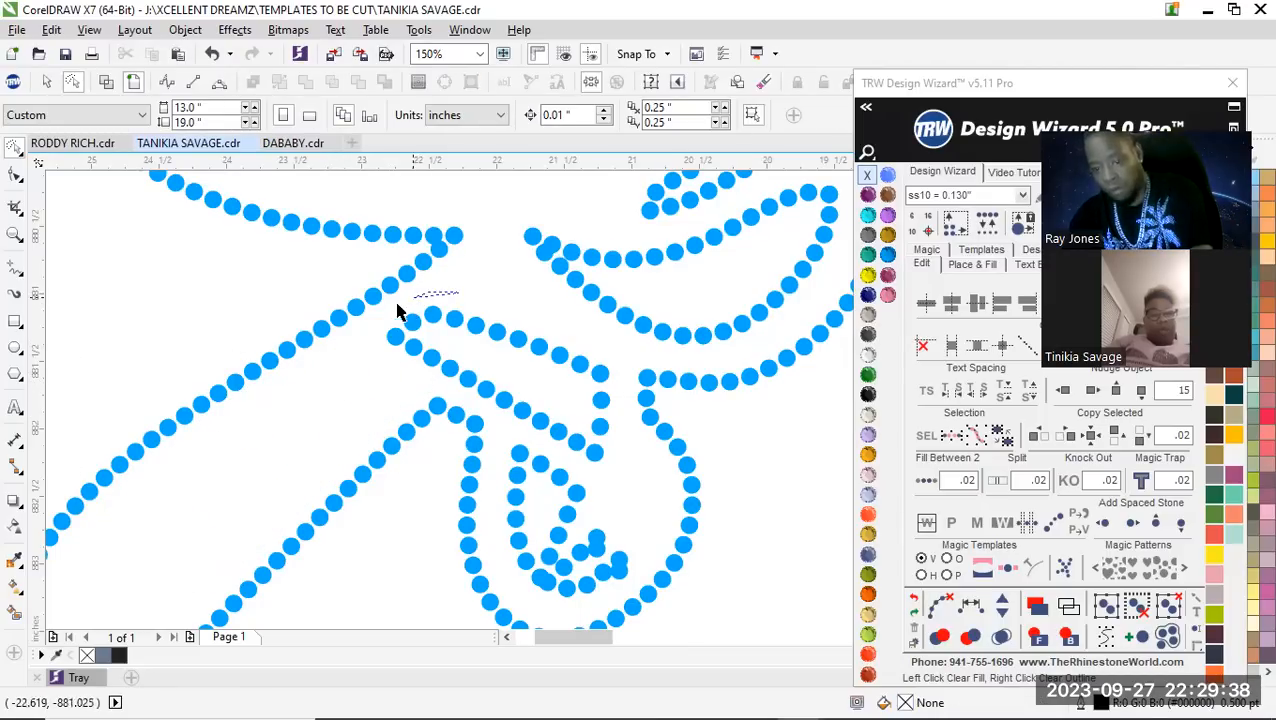
Freehand-select and delete the inner stones of the body band and the rounded second leg
{"action": "left_click_drag", "start_coordinate": [449, 394], "coordinate": [483, 413]}
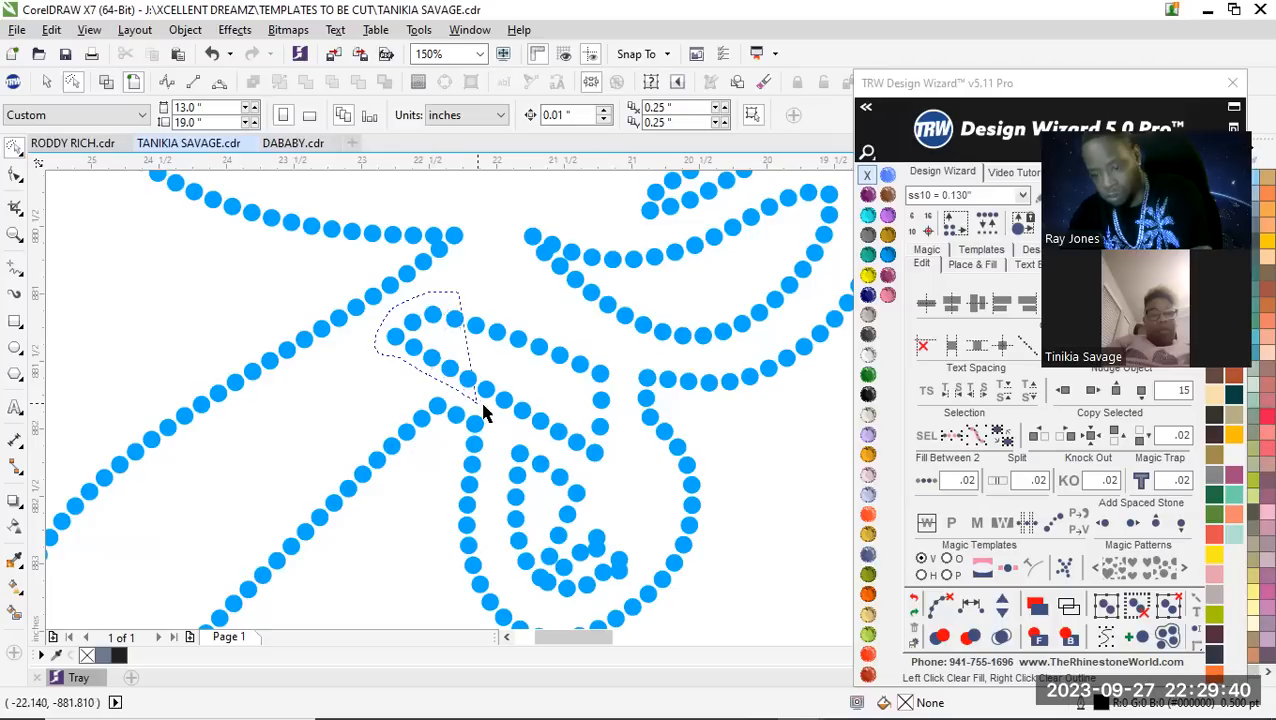
{"action": "mouse_move", "coordinate": [494, 519]}
{"action": "left_mouse_down"}
{"action": "mouse_move", "coordinate": [504, 564]}
{"action": "mouse_move", "coordinate": [532, 591]}
{"action": "mouse_move", "coordinate": [575, 601]}
{"action": "mouse_move", "coordinate": [618, 587]}
{"action": "mouse_move", "coordinate": [639, 561]}
{"action": "mouse_move", "coordinate": [624, 411]}
{"action": "left_mouse_up"}
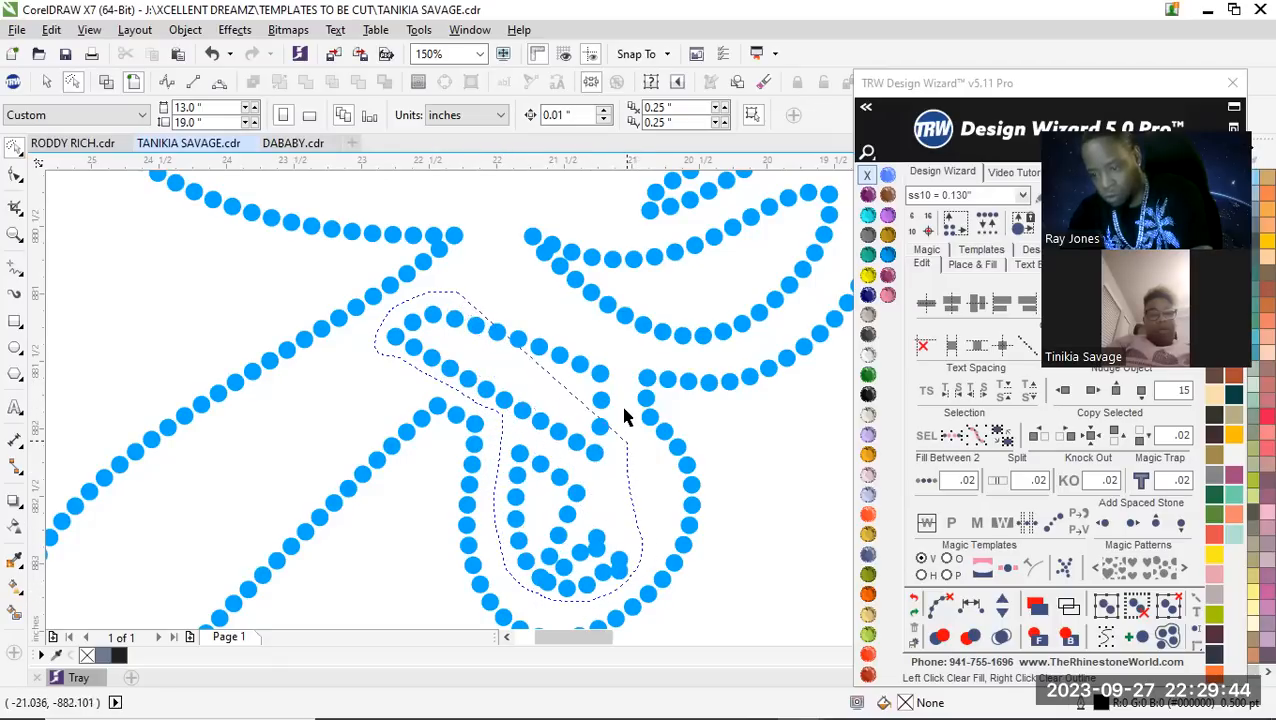
{"action": "left_click_drag", "start_coordinate": [617, 351], "coordinate": [403, 350]}
Freehand-select and delete the crescent-shaped row of inner stones inside the arm on the character's right-hand outline
{"action": "scroll", "coordinate": [463, 467], "scroll_direction": "down", "scroll_amount": 4}
{"action": "left_click", "coordinate": [545, 432]}
{"action": "scroll", "coordinate": [509, 408], "scroll_direction": "up", "scroll_amount": 4}
{"action": "mouse_move", "coordinate": [575, 325]}
{"action": "left_mouse_down"}
{"action": "mouse_move", "coordinate": [438, 385]}
{"action": "mouse_move", "coordinate": [322, 353]}
{"action": "mouse_move", "coordinate": [303, 409]}
{"action": "mouse_move", "coordinate": [337, 471]}
{"action": "mouse_move", "coordinate": [440, 507]}
{"action": "mouse_move", "coordinate": [491, 509]}
{"action": "mouse_move", "coordinate": [537, 503]}
{"action": "mouse_move", "coordinate": [638, 404]}
{"action": "left_mouse_up"}
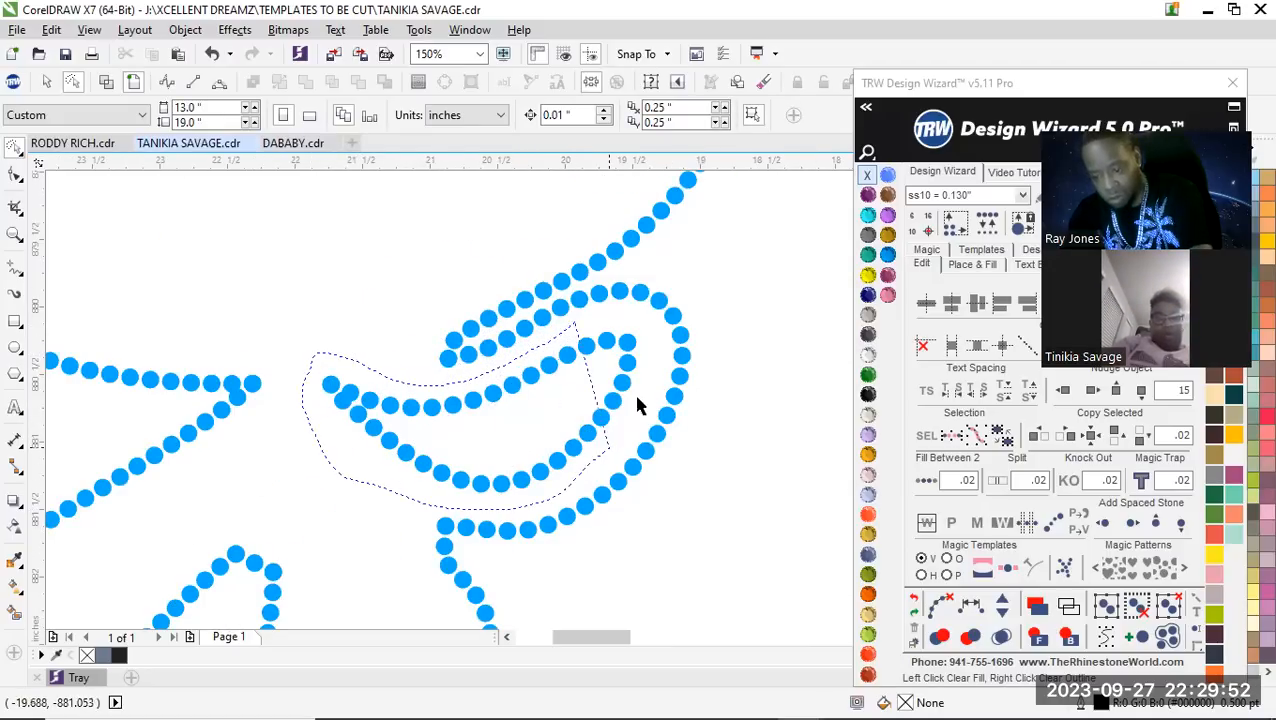
{"action": "left_click_drag", "start_coordinate": [643, 340], "coordinate": [638, 330]}
{"action": "key", "text": "Delete"}
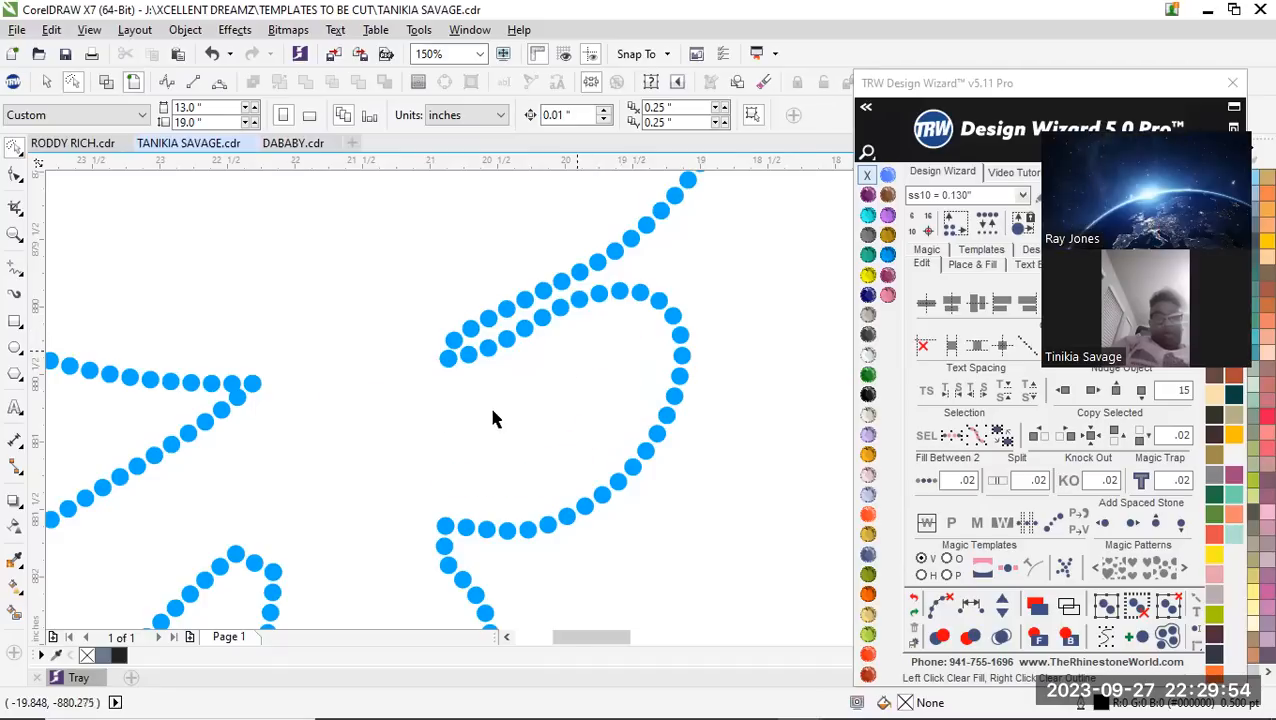
Delete the overlapping stone where the head outline meets the diagonal leg and shift the leg's end stone into its place
{"action": "scroll", "coordinate": [490, 410], "scroll_direction": "down", "scroll_amount": 4}
{"action": "scroll", "coordinate": [330, 445], "scroll_direction": "down", "scroll_amount": 2}
{"action": "scroll", "coordinate": [379, 395], "scroll_direction": "up", "scroll_amount": 8}
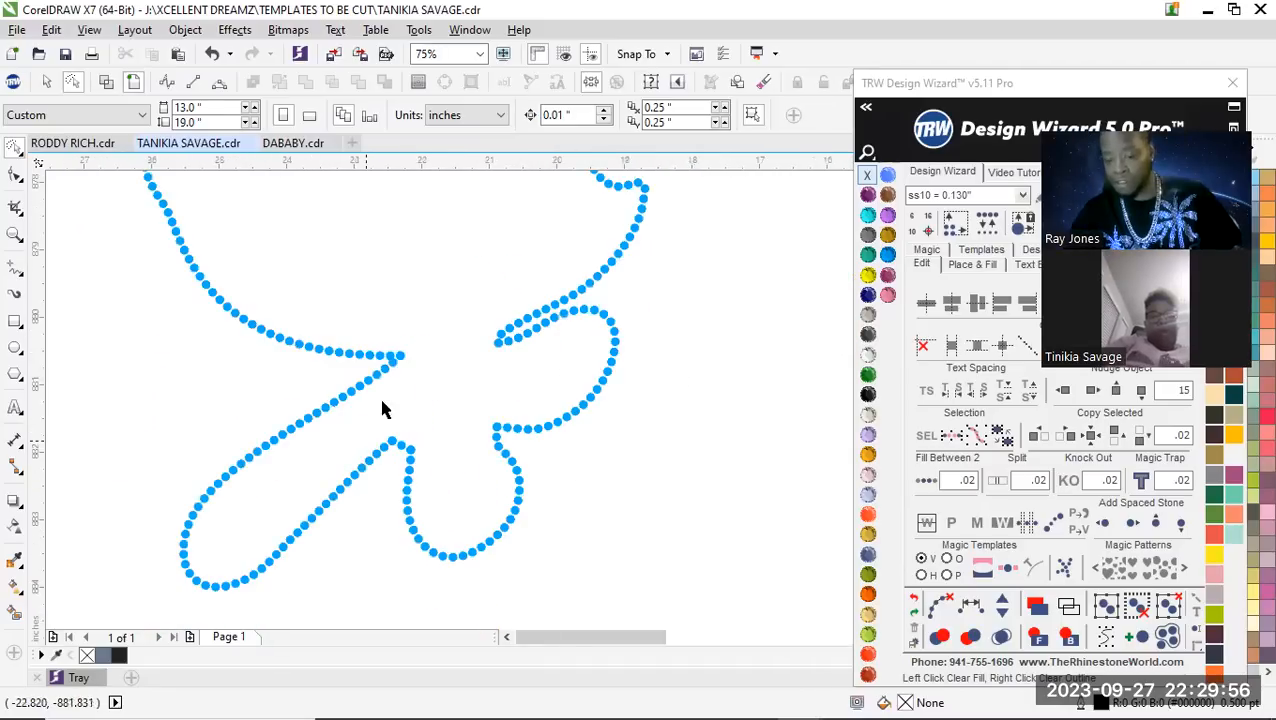
{"action": "scroll", "coordinate": [366, 318], "scroll_direction": "up", "scroll_amount": 2}
{"action": "scroll", "coordinate": [370, 328], "scroll_direction": "down", "scroll_amount": 2}
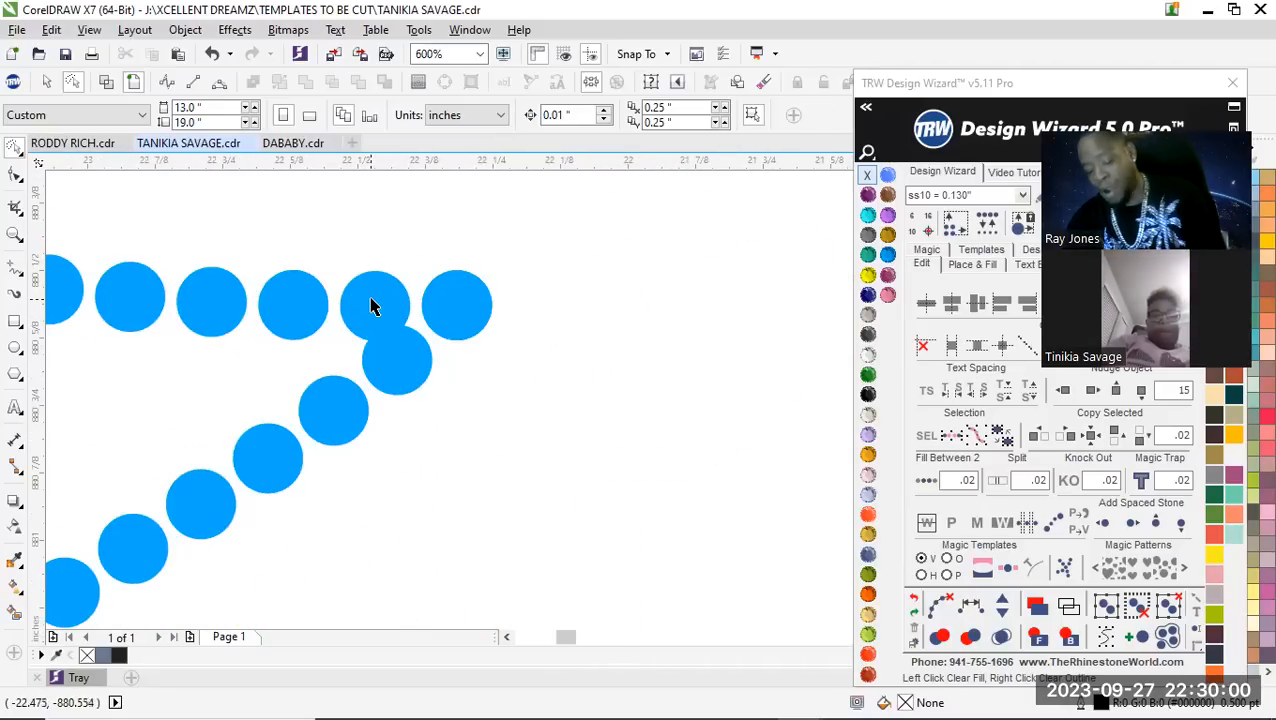
{"action": "left_click", "coordinate": [370, 300]}
{"action": "key", "text": "Delete"}
{"action": "scroll", "coordinate": [393, 353], "scroll_direction": "up", "scroll_amount": 2}
{"action": "left_click_drag", "start_coordinate": [396, 350], "coordinate": [370, 309]}
{"action": "scroll", "coordinate": [282, 413], "scroll_direction": "down", "scroll_amount": 5}
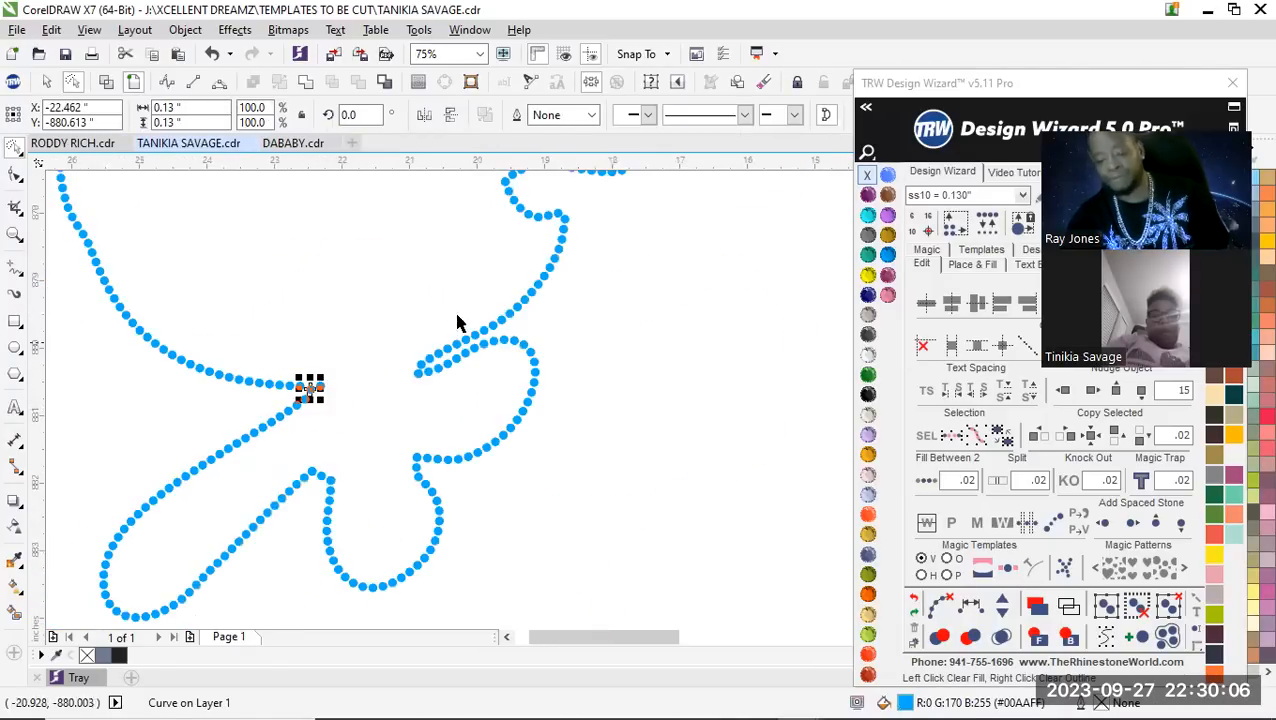
{"action": "left_click", "coordinate": [330, 312]}
Respace the three stones from the hair tip down to the start of the head's top curve with equal spacing
{"action": "scroll", "coordinate": [394, 492], "scroll_direction": "down", "scroll_amount": 1}
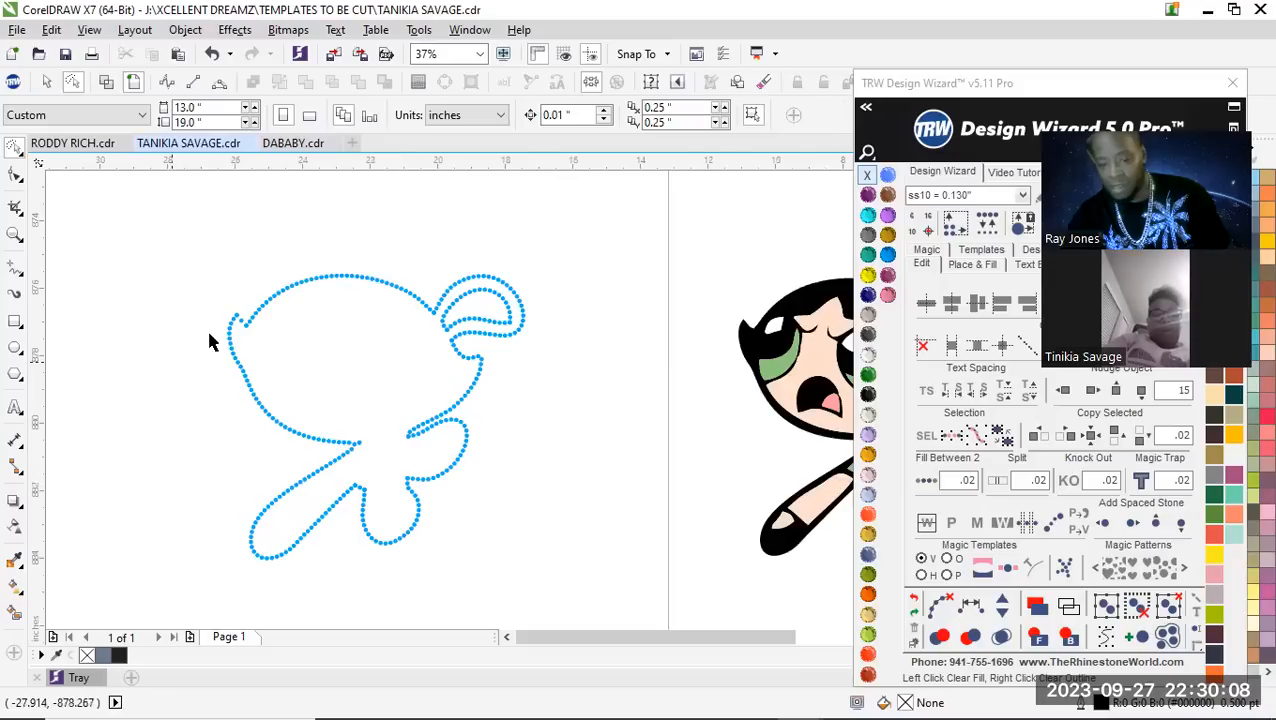
{"action": "scroll", "coordinate": [210, 341], "scroll_direction": "up", "scroll_amount": 1}
{"action": "scroll", "coordinate": [266, 302], "scroll_direction": "up", "scroll_amount": 3}
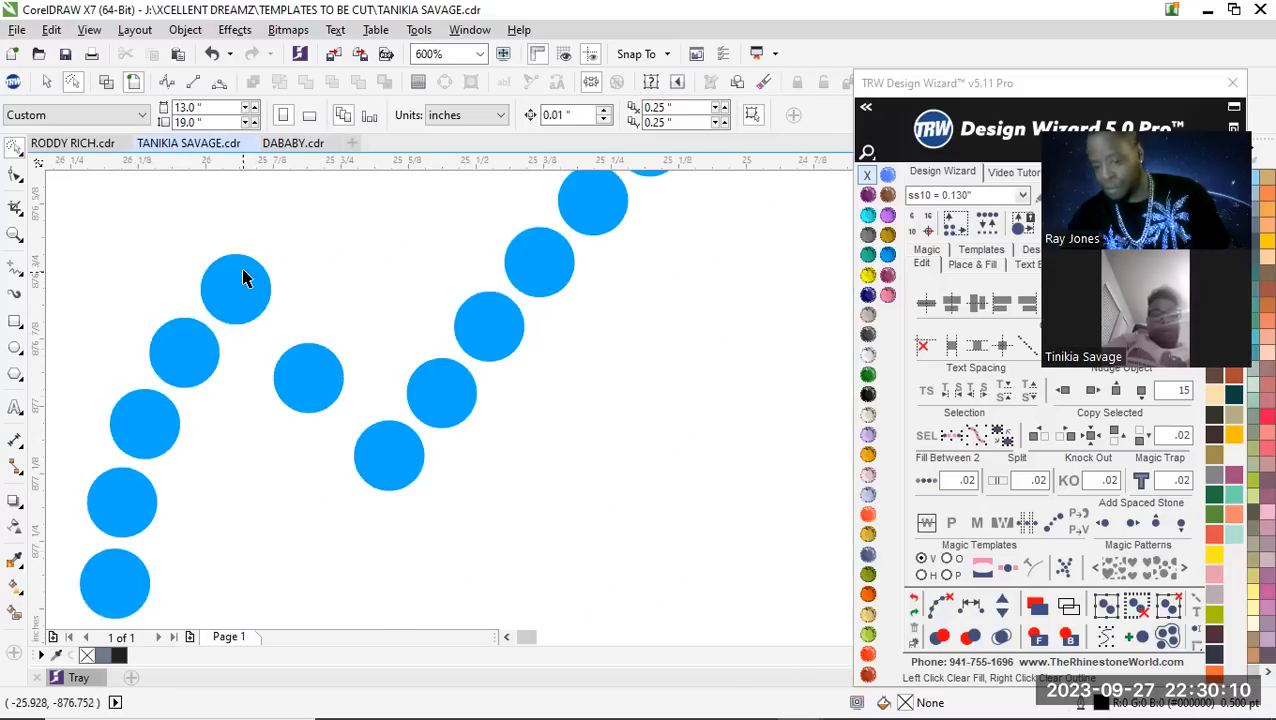
{"action": "left_click", "coordinate": [243, 280]}
{"action": "left_click", "coordinate": [295, 372], "text": "shift"}
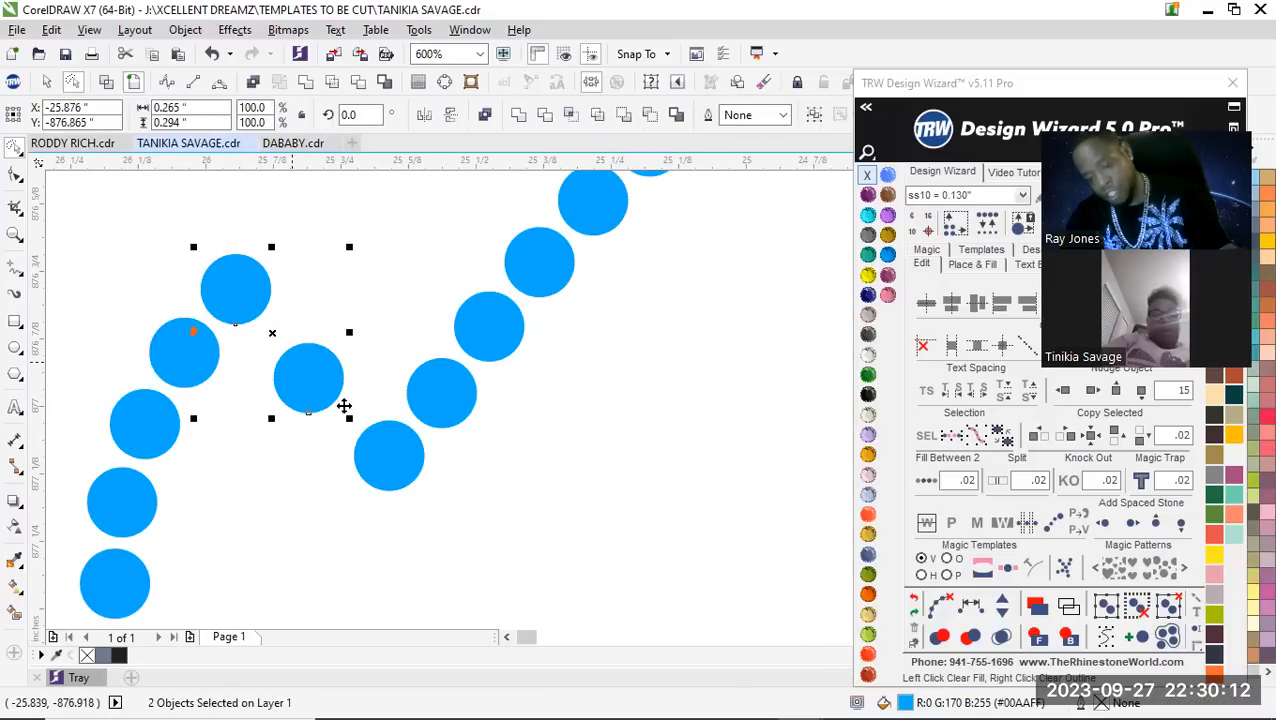
{"action": "left_click", "coordinate": [312, 378], "text": "shift"}
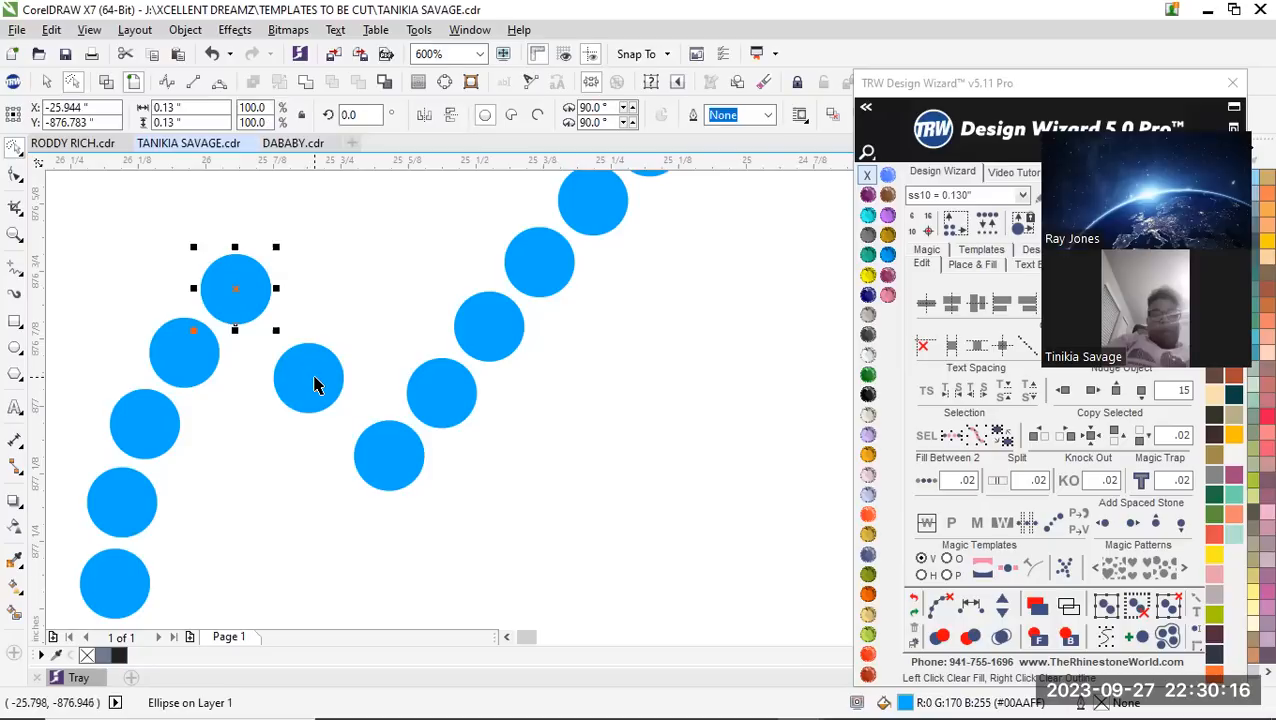
{"action": "left_click", "coordinate": [313, 385], "text": "shift"}
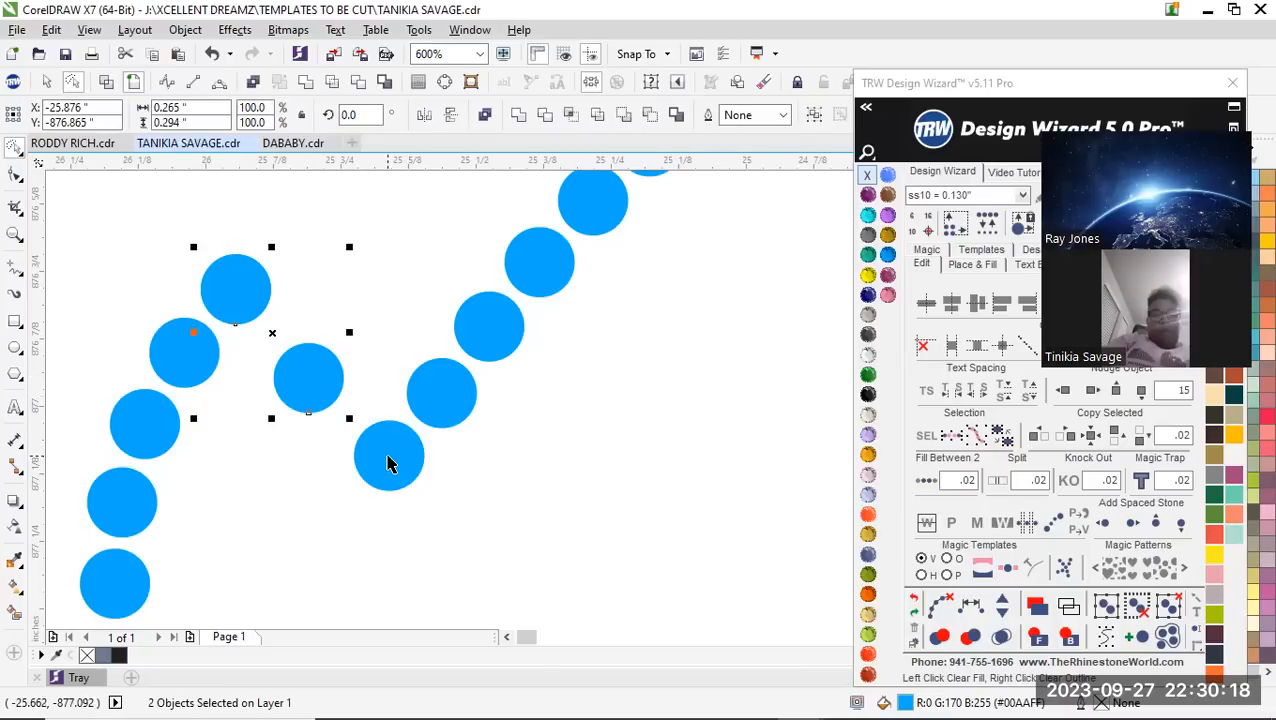
{"action": "left_click", "coordinate": [397, 467], "text": "shift"}
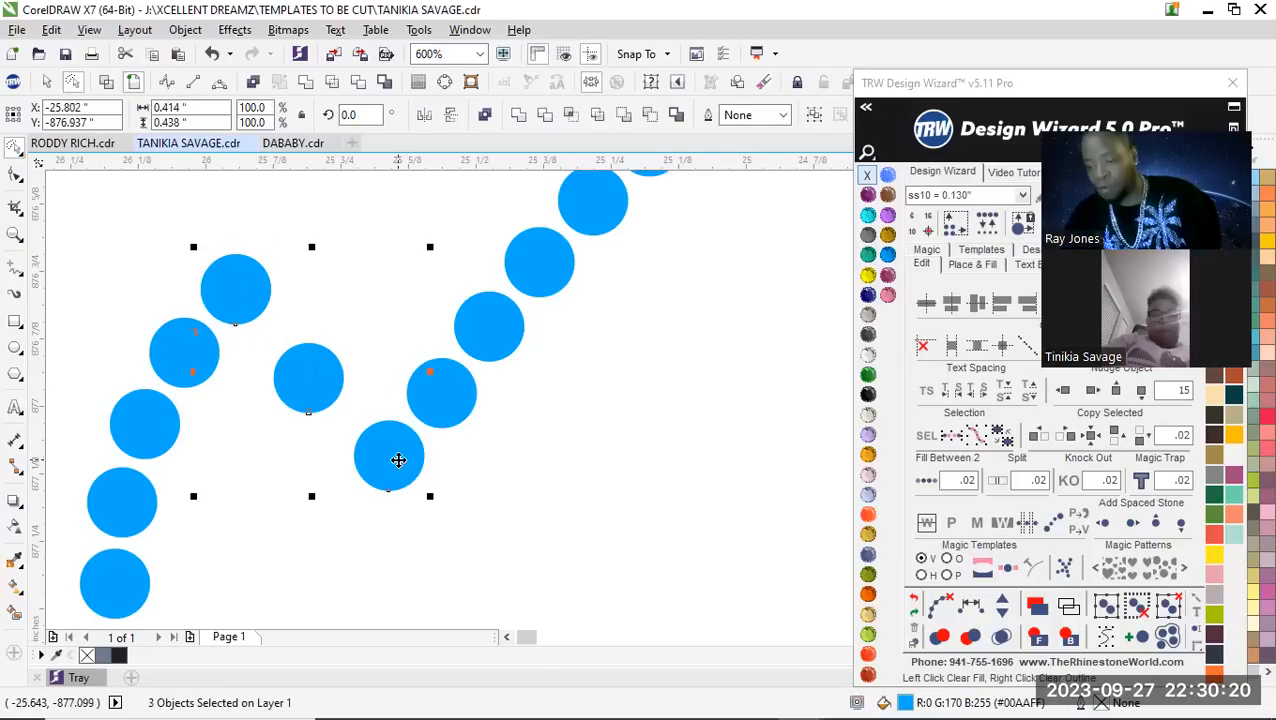
{"action": "left_click", "coordinate": [985, 88]}
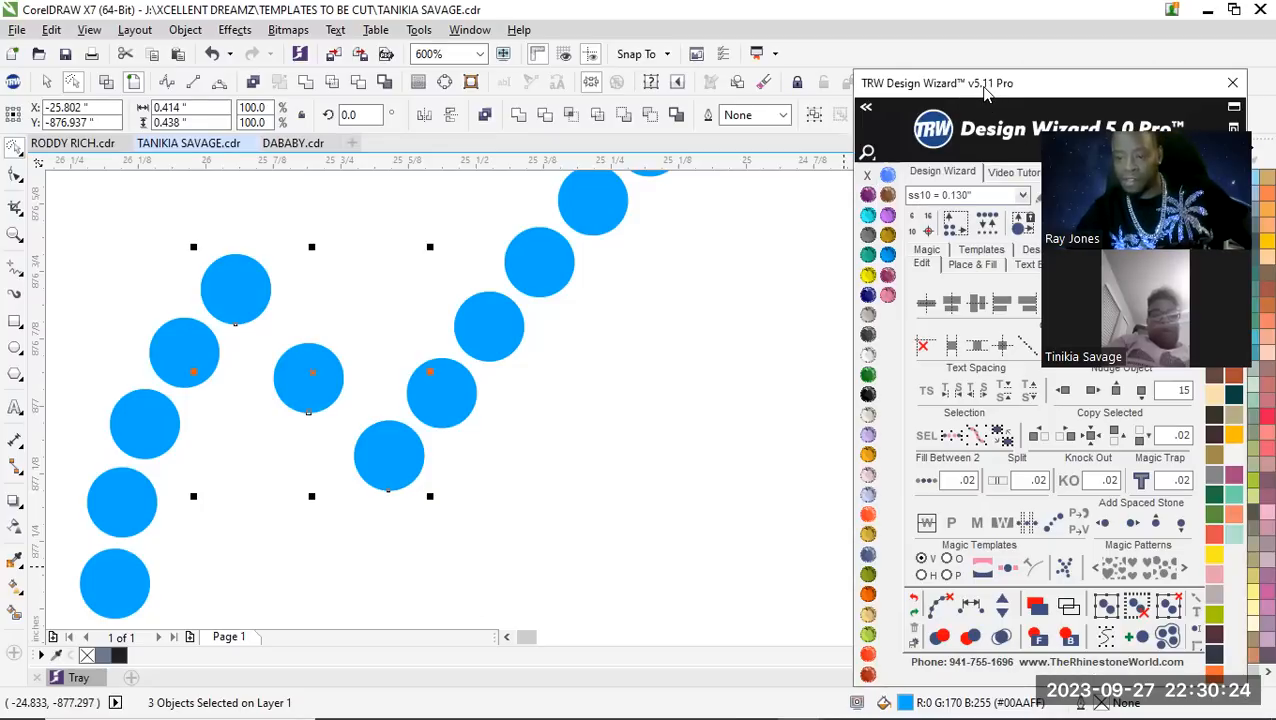
{"action": "left_click_drag", "start_coordinate": [985, 90], "coordinate": [763, 59]}
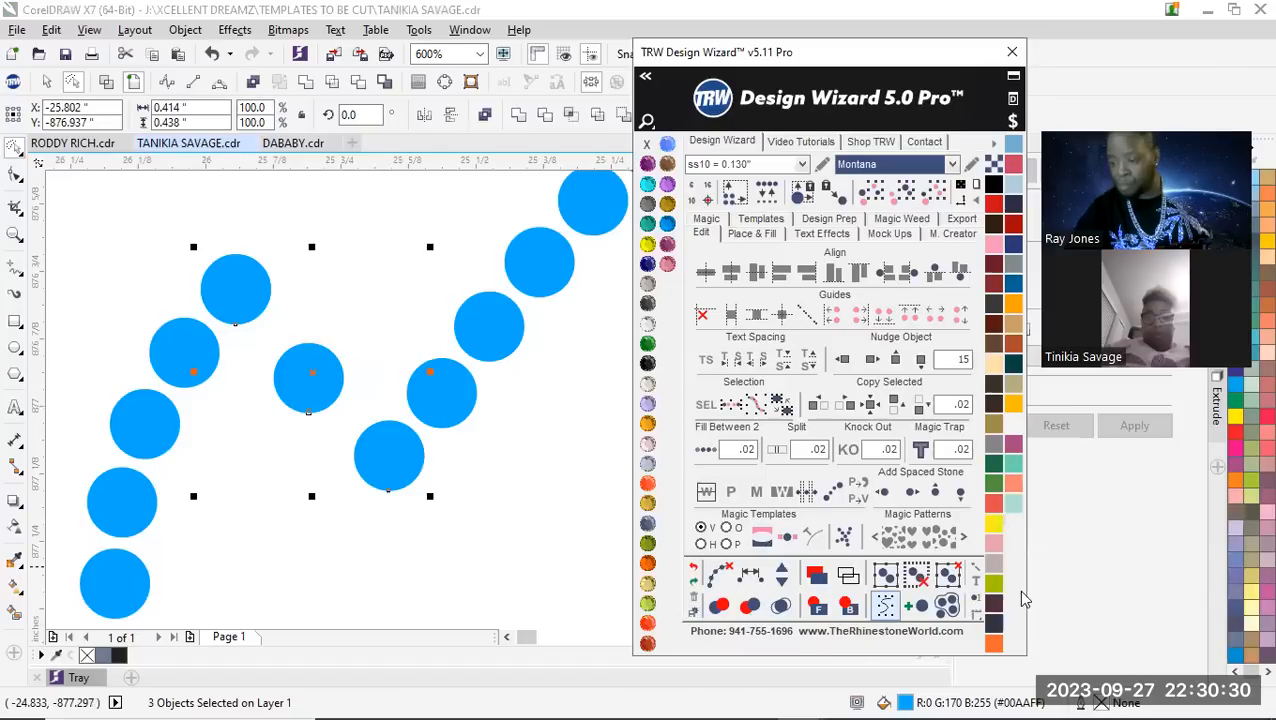
{"action": "left_click", "coordinate": [750, 577]}
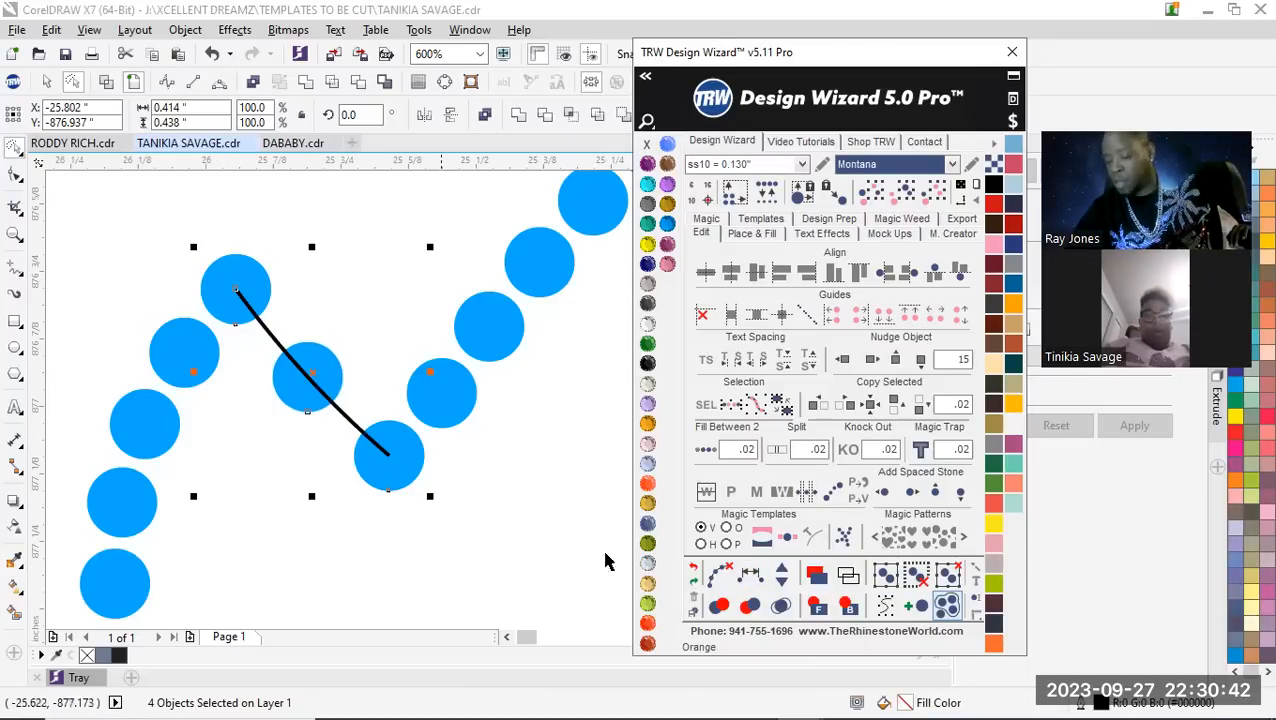
Adjust the stone count along the hair-tip path, settling on two evenly spaced stones between its end stones
{"action": "left_click", "coordinate": [782, 572]}
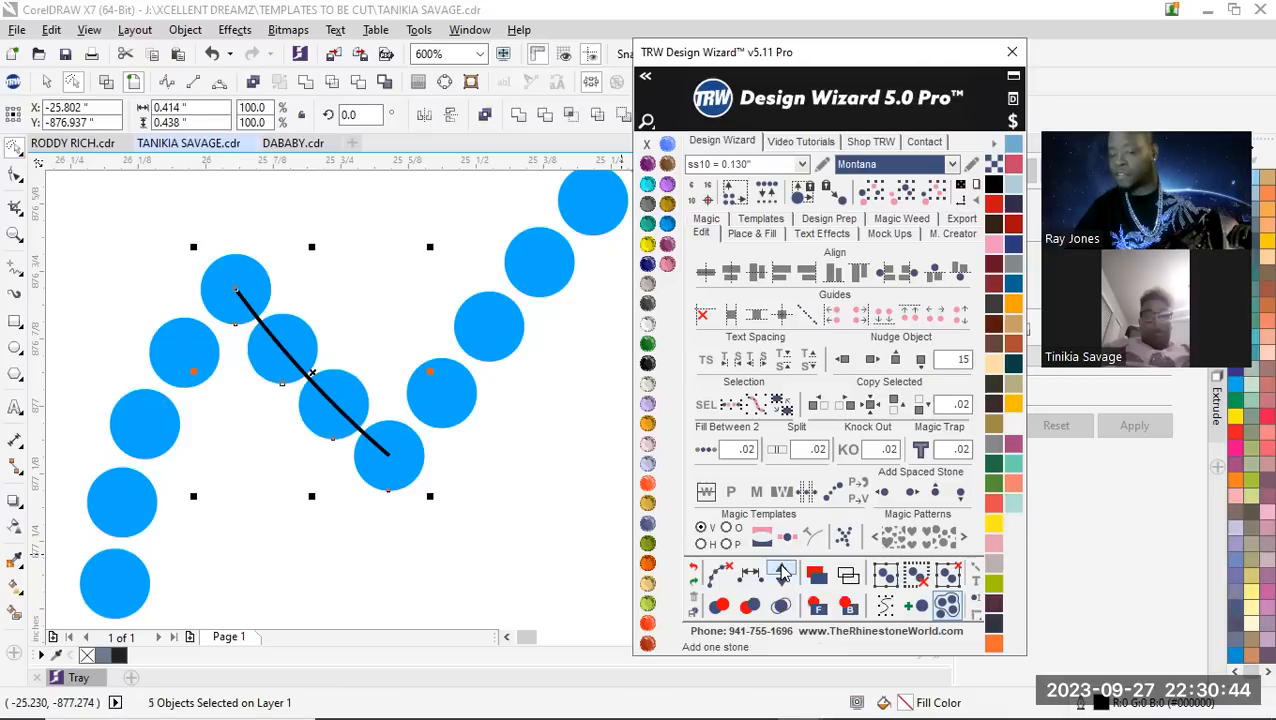
{"action": "left_click", "coordinate": [784, 586]}
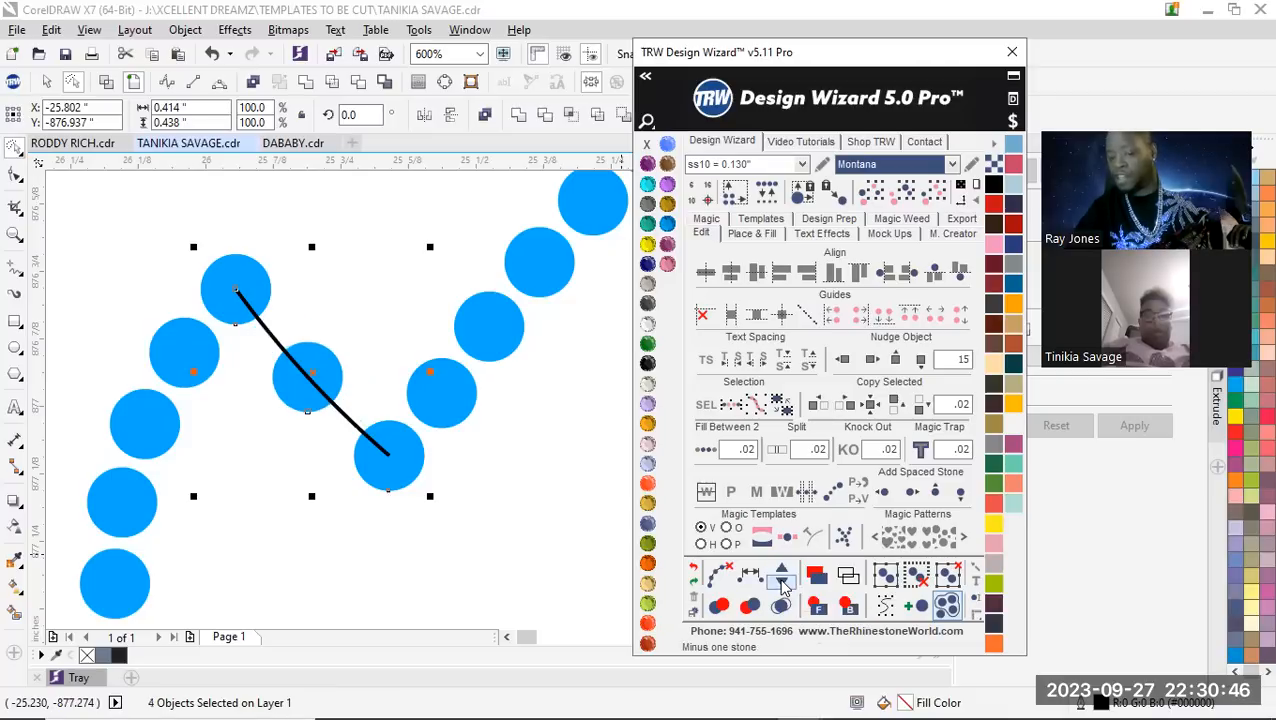
{"action": "left_click", "coordinate": [784, 586]}
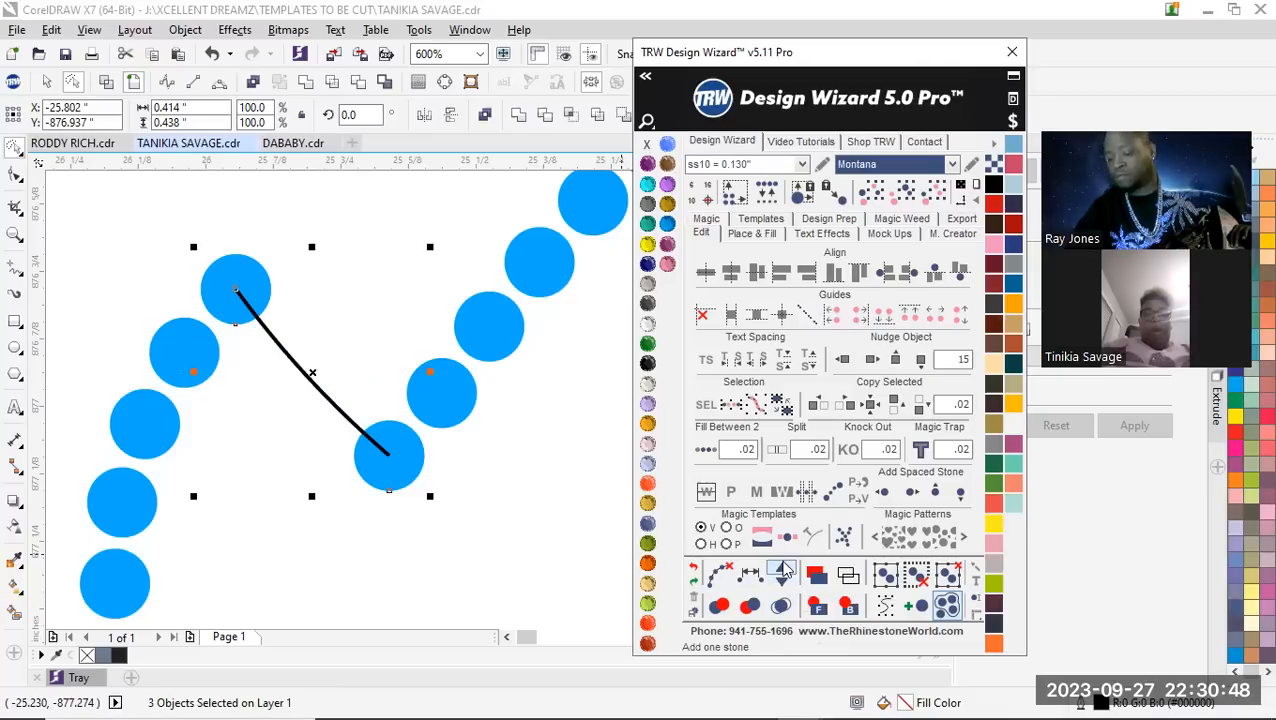
{"action": "left_click", "coordinate": [782, 572]}
{"action": "left_click", "coordinate": [782, 572]}
{"action": "scroll", "coordinate": [338, 412], "scroll_direction": "down", "scroll_amount": 3}
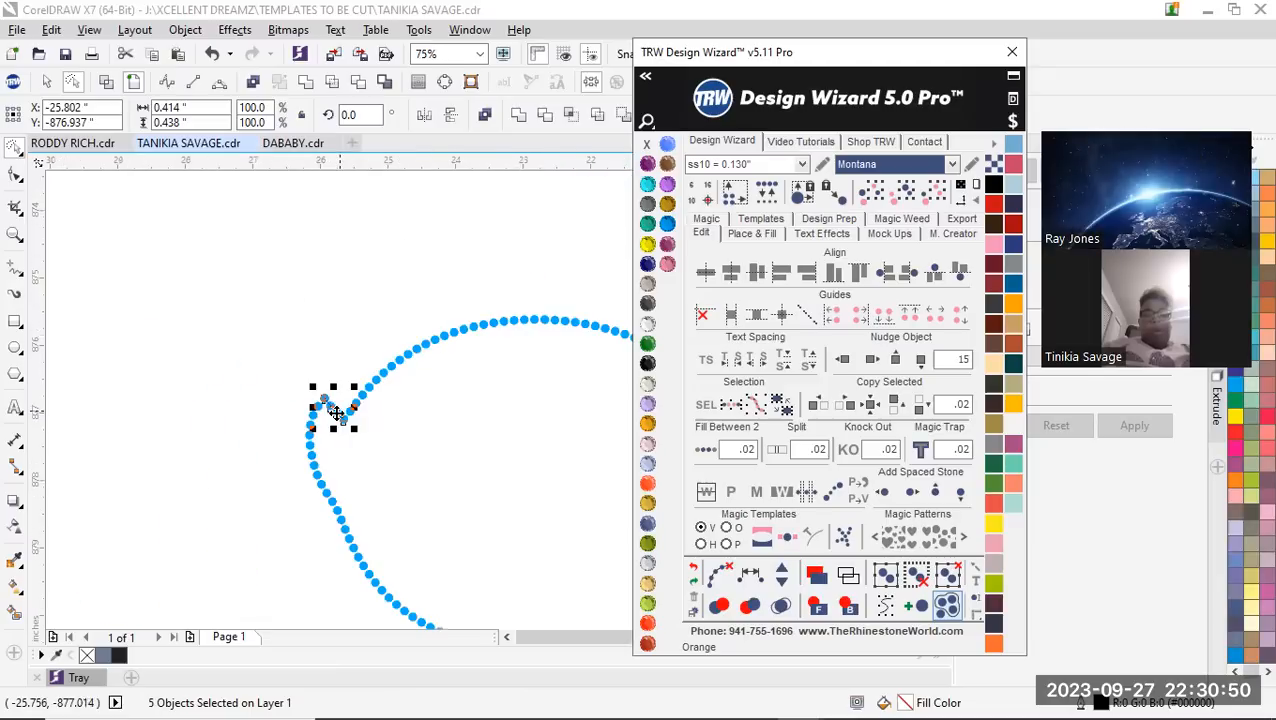
{"action": "scroll", "coordinate": [342, 441], "scroll_direction": "up", "scroll_amount": 2}
{"action": "scroll", "coordinate": [306, 307], "scroll_direction": "up", "scroll_amount": 1}
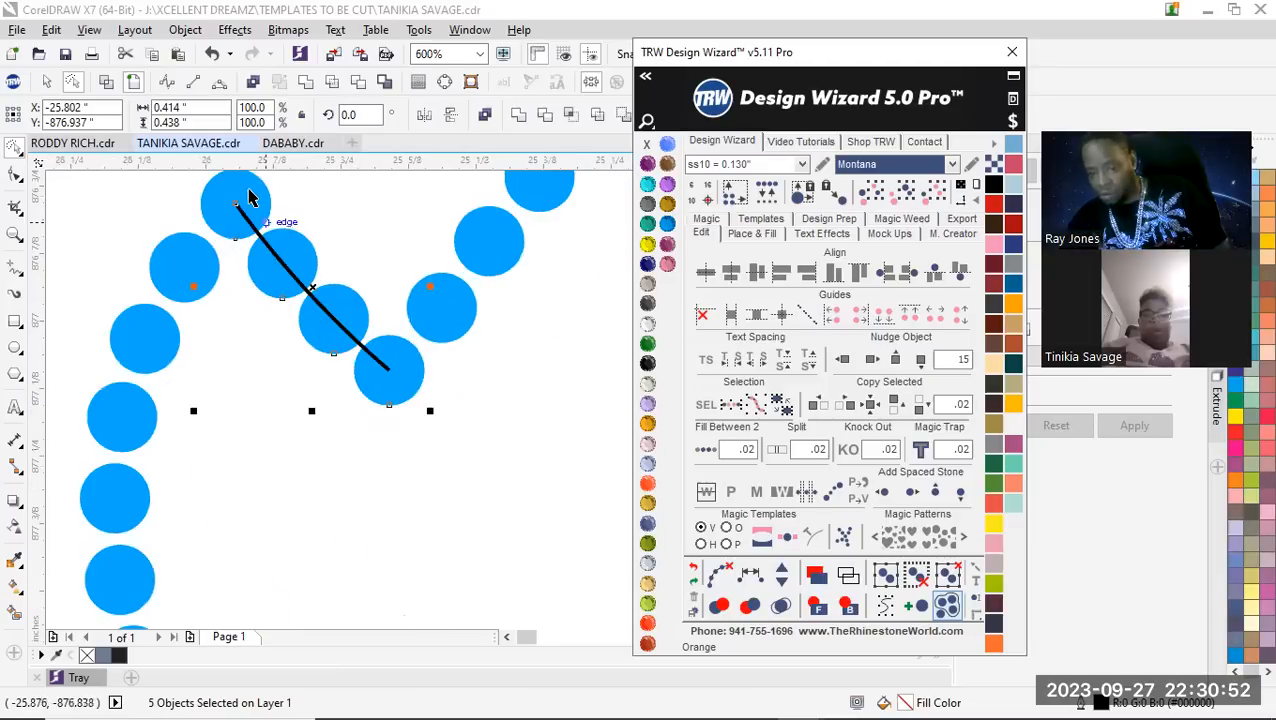
{"action": "scroll", "coordinate": [360, 405], "scroll_direction": "down", "scroll_amount": 1}
{"action": "left_click", "coordinate": [786, 588]}
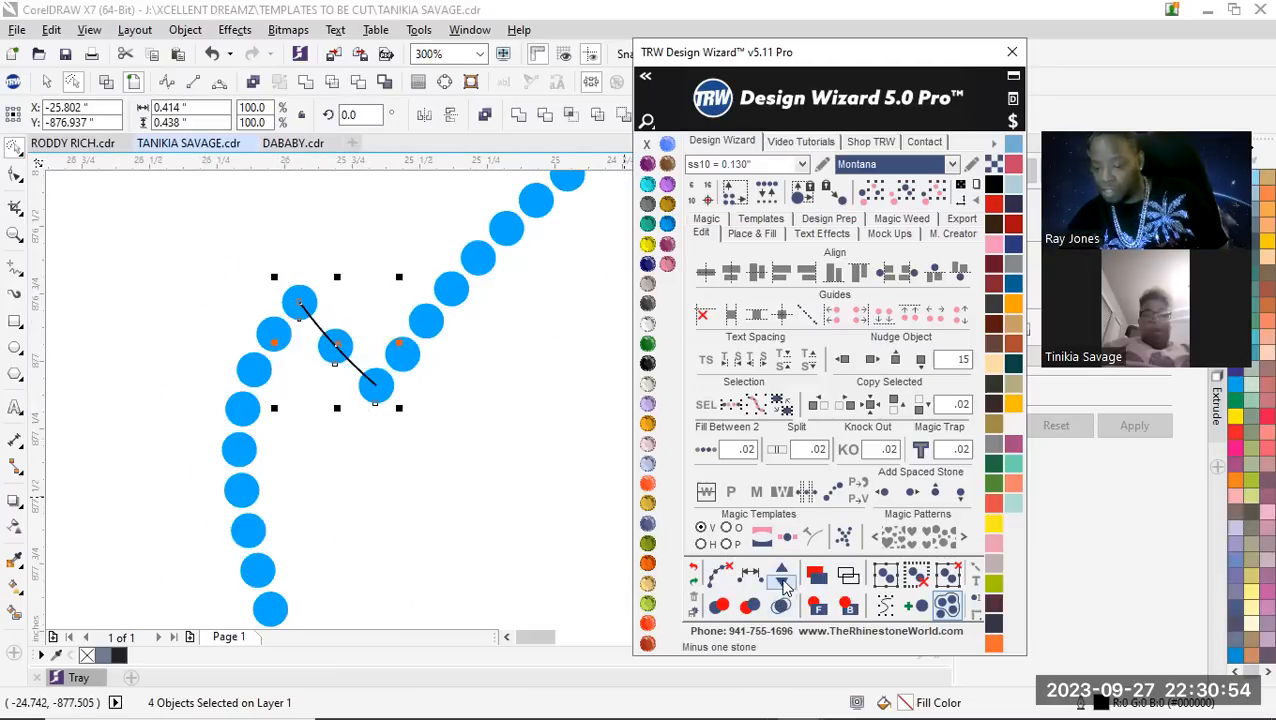
{"action": "left_click", "coordinate": [782, 572]}
{"action": "scroll", "coordinate": [335, 340], "scroll_direction": "up", "scroll_amount": 1}
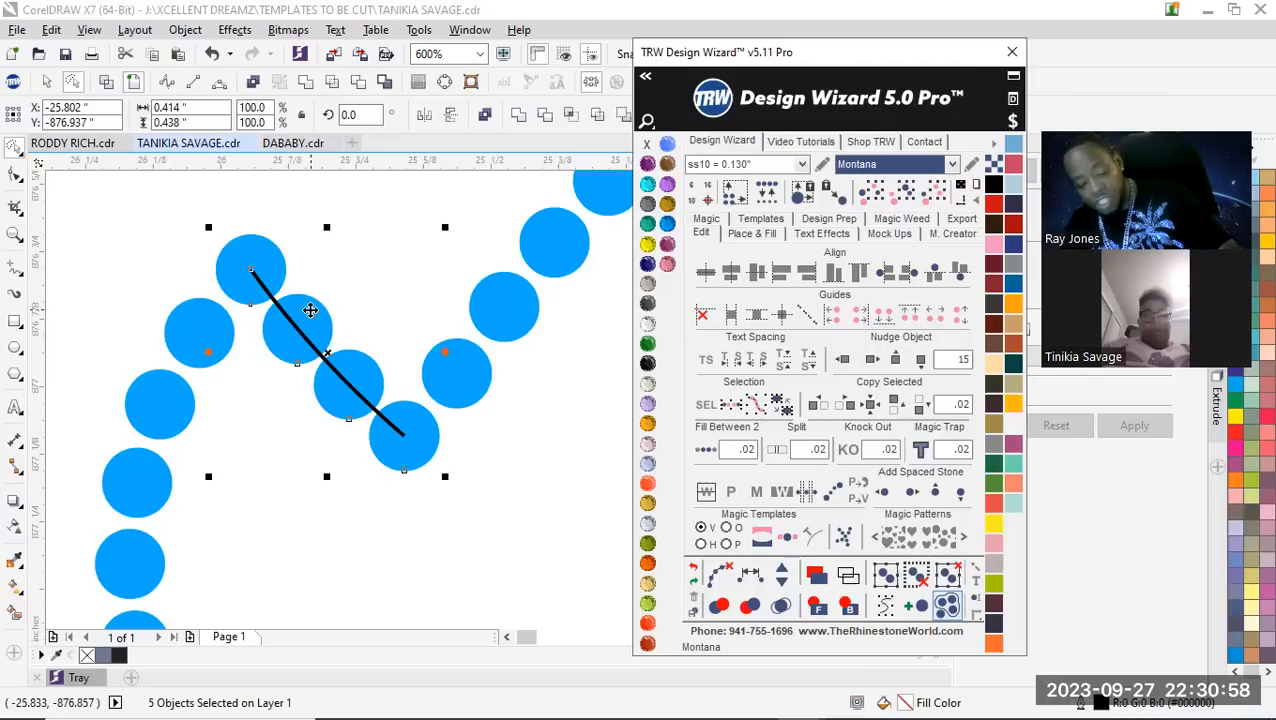
Clear the path from the selected hair-tip stones and undo the clearing
{"action": "left_click", "coordinate": [719, 576]}
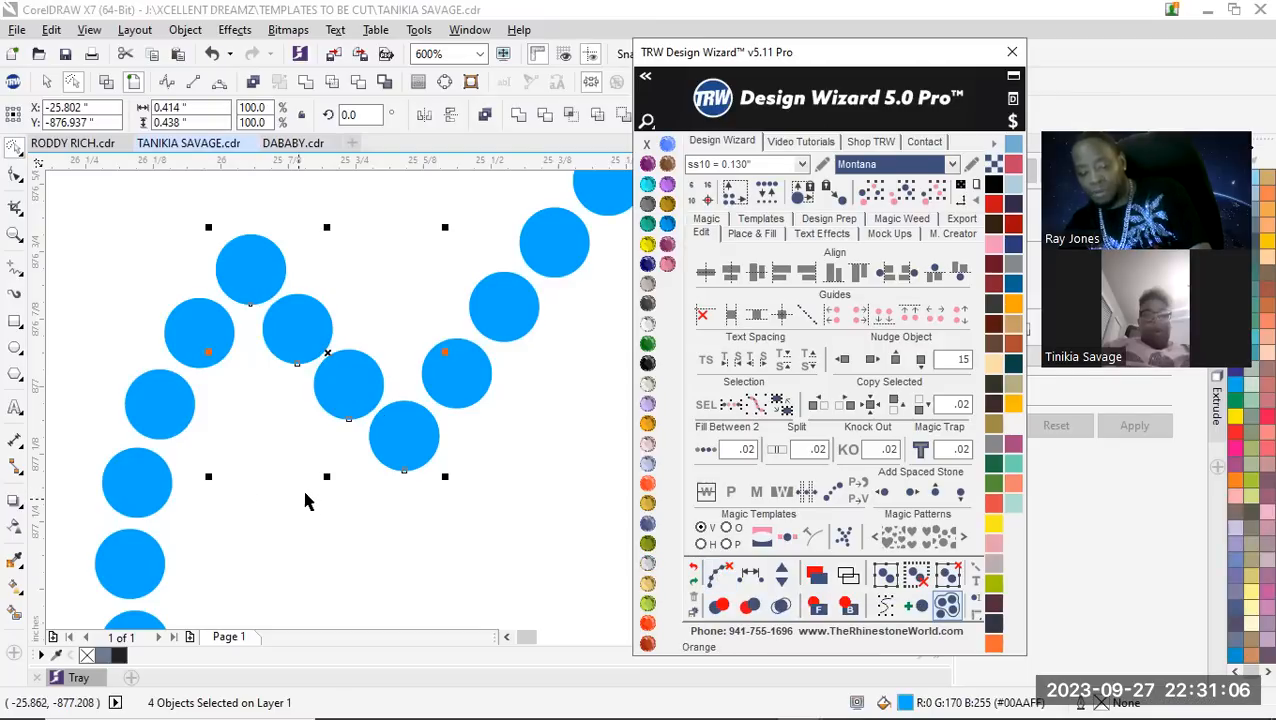
{"action": "scroll", "coordinate": [307, 501], "scroll_direction": "down", "scroll_amount": 2}
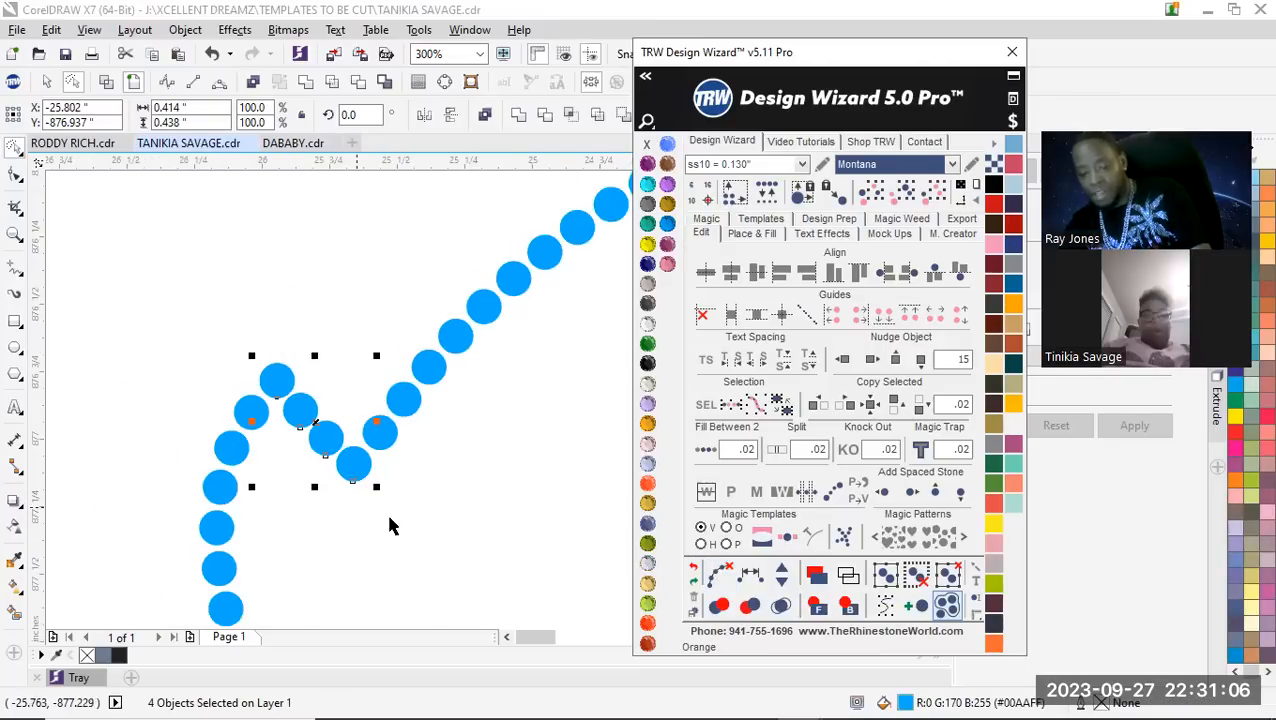
{"action": "left_click", "coordinate": [693, 569]}
{"action": "left_click", "coordinate": [439, 456]}
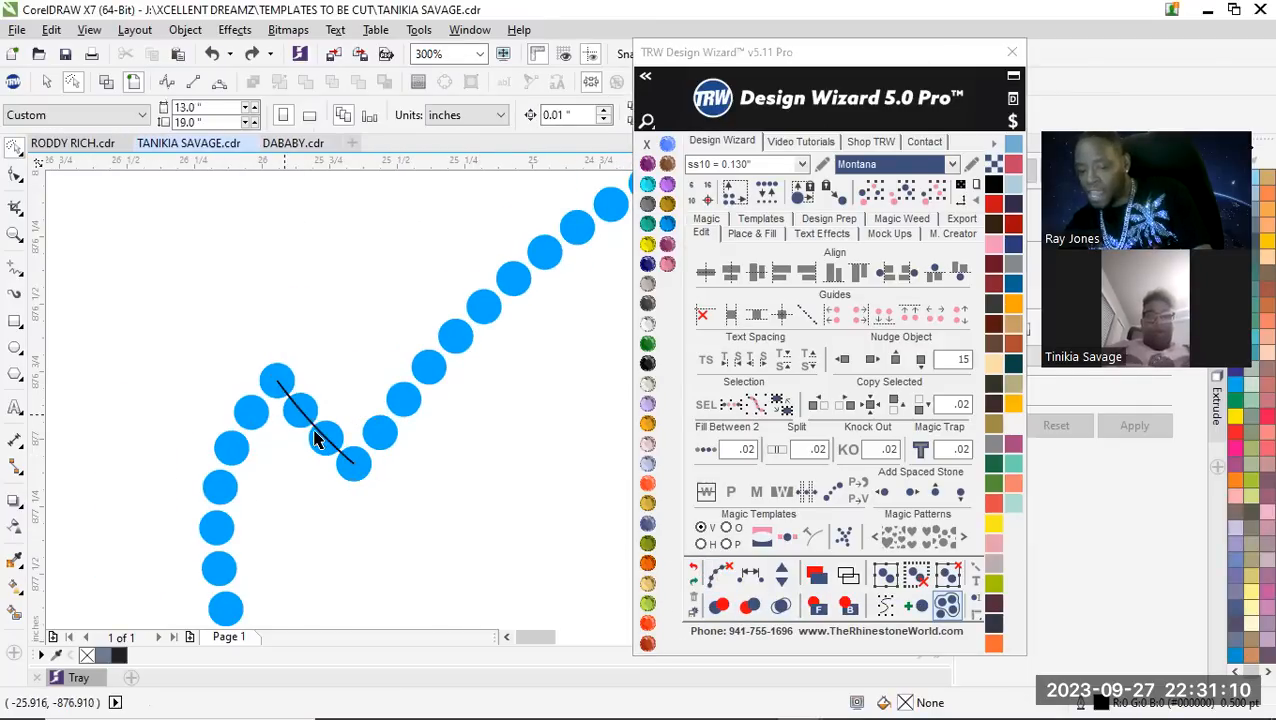
Delete the leftover path line running through the stones between the hair tip and the start of the head curve
{"action": "scroll", "coordinate": [295, 400], "scroll_direction": "up", "scroll_amount": 3}
{"action": "scroll", "coordinate": [277, 381], "scroll_direction": "up", "scroll_amount": 1}
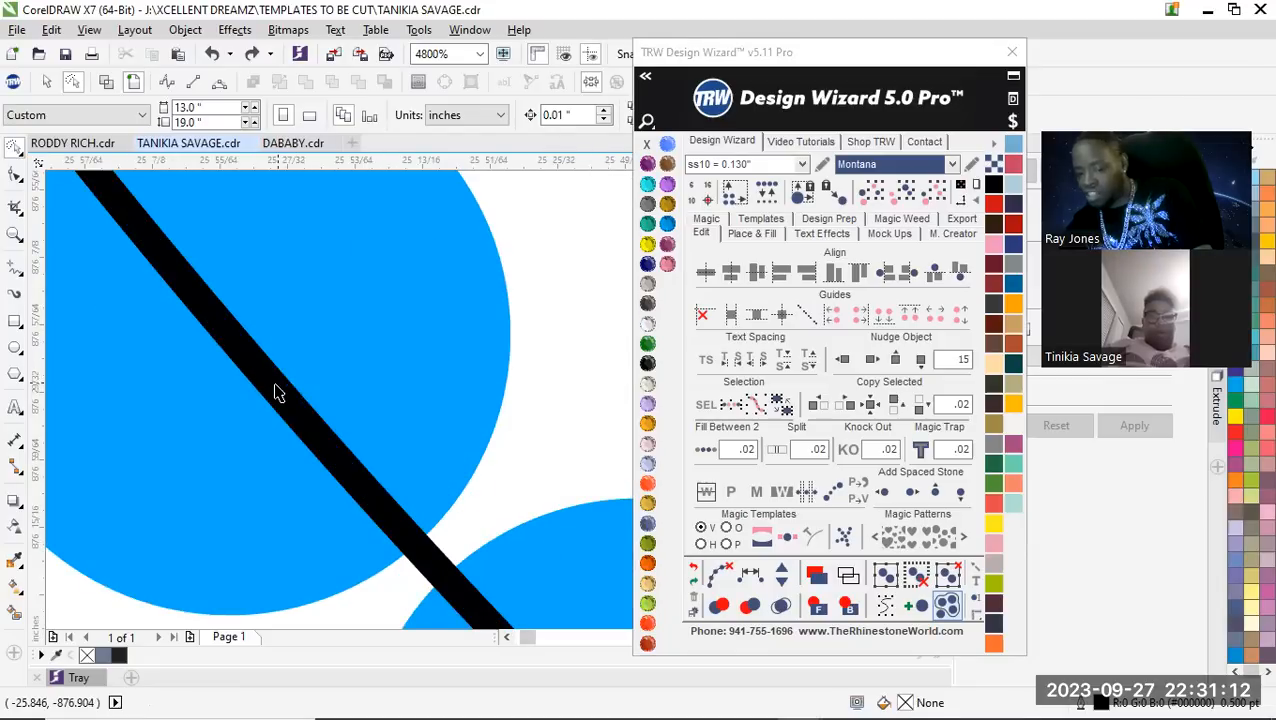
{"action": "left_click", "coordinate": [279, 393]}
{"action": "scroll", "coordinate": [293, 402], "scroll_direction": "down", "scroll_amount": 5}
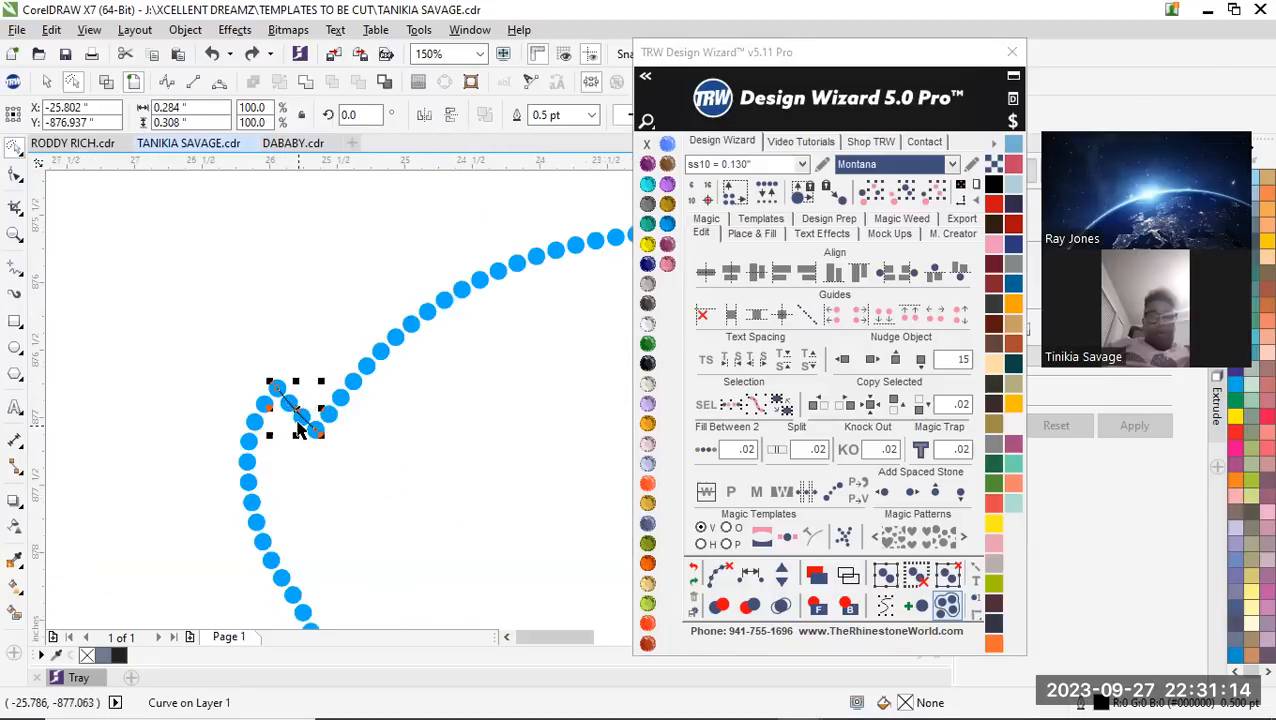
{"action": "key", "text": "Delete"}
{"action": "scroll", "coordinate": [322, 432], "scroll_direction": "up", "scroll_amount": 1}
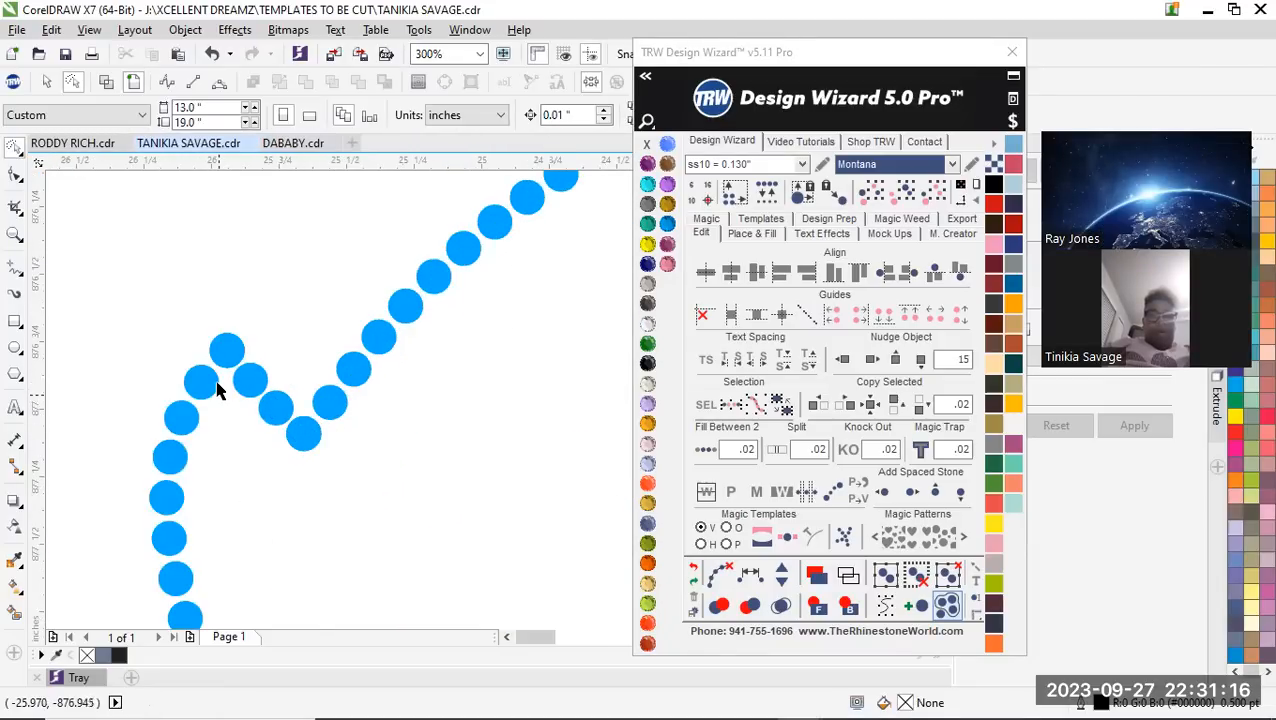
{"action": "scroll", "coordinate": [218, 390], "scroll_direction": "up", "scroll_amount": 1}
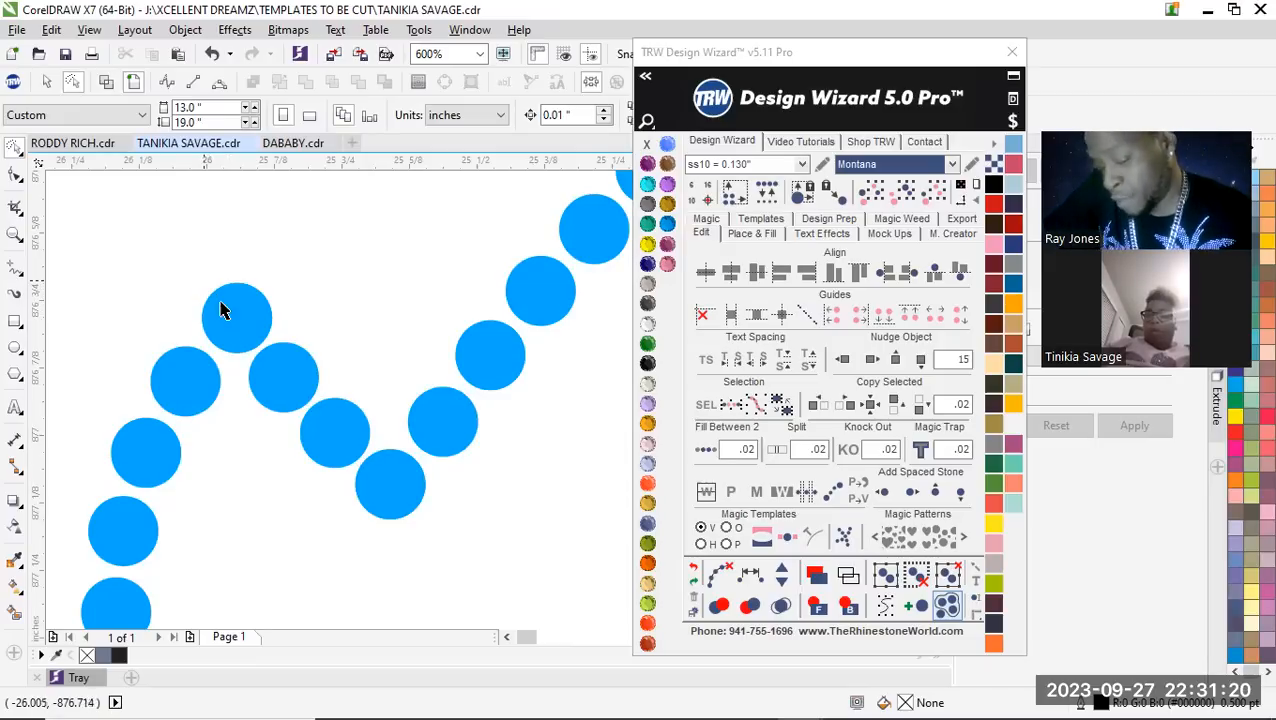
{"action": "scroll", "coordinate": [259, 416], "scroll_direction": "down", "scroll_amount": 6}
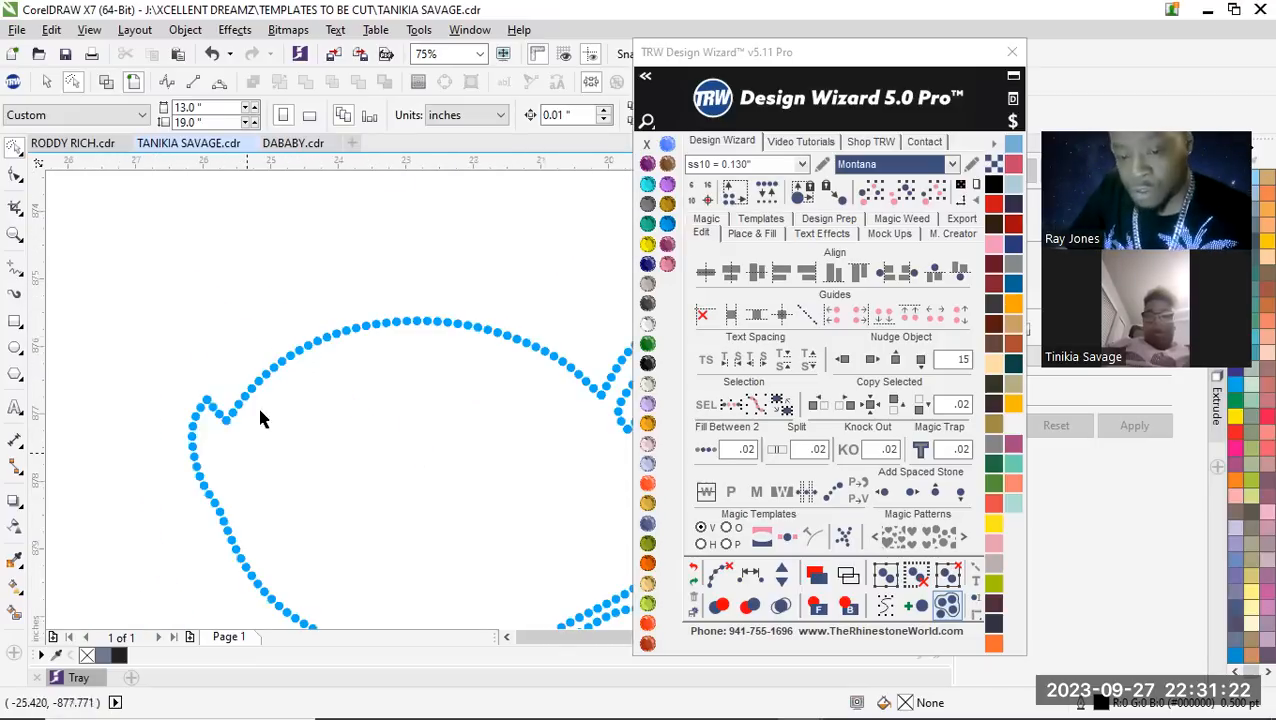
Select the whole rhinestone outline and nudge it 15 inches right over the character artwork to compare the fit
{"action": "scroll", "coordinate": [224, 428], "scroll_direction": "up", "scroll_amount": 1}
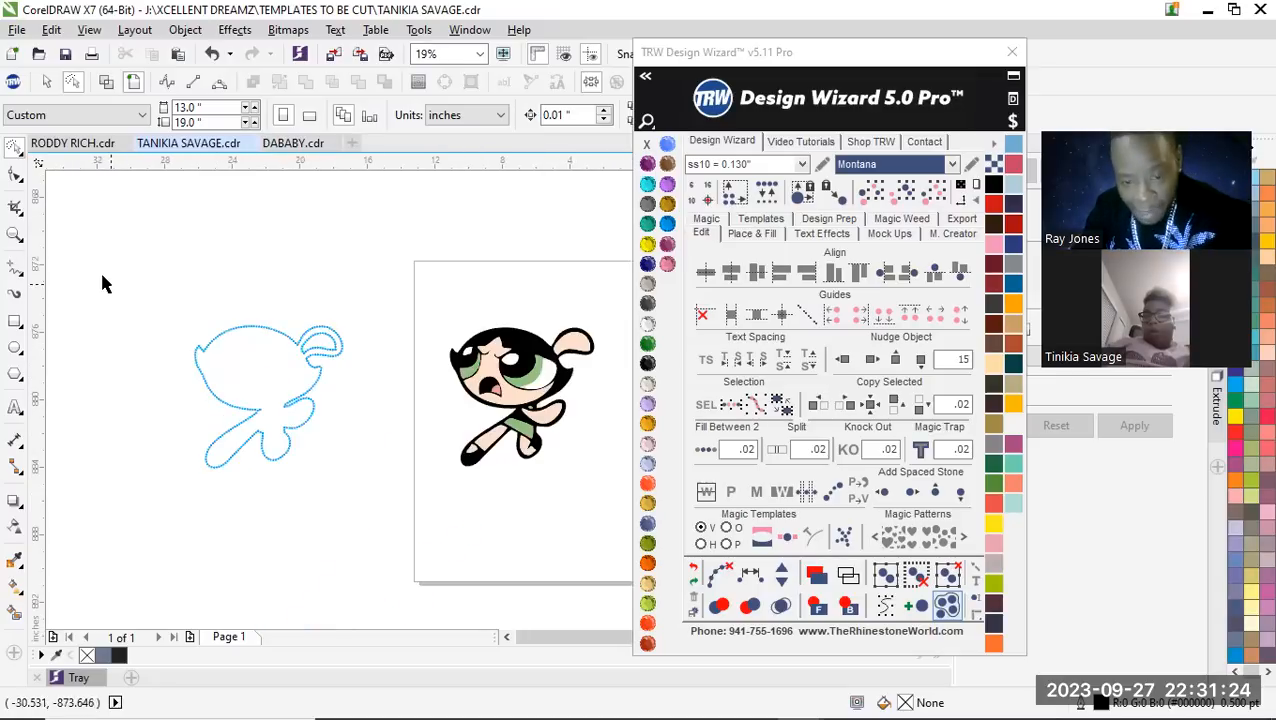
{"action": "mouse_move", "coordinate": [142, 300]}
{"action": "left_mouse_down"}
{"action": "mouse_move", "coordinate": [300, 470]}
{"action": "mouse_move", "coordinate": [160, 312]}
{"action": "left_mouse_up"}
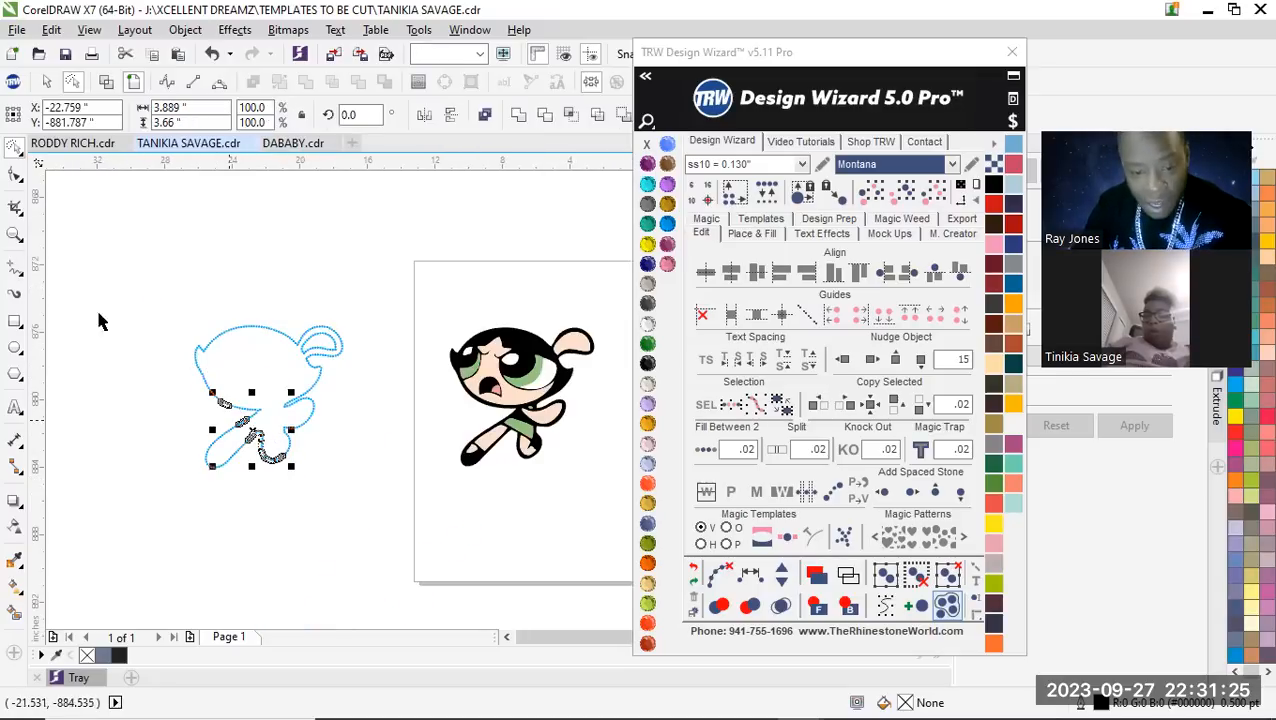
{"action": "left_click", "coordinate": [13, 149]}
{"action": "left_click", "coordinate": [45, 148]}
{"action": "left_click_drag", "start_coordinate": [157, 291], "coordinate": [405, 501]}
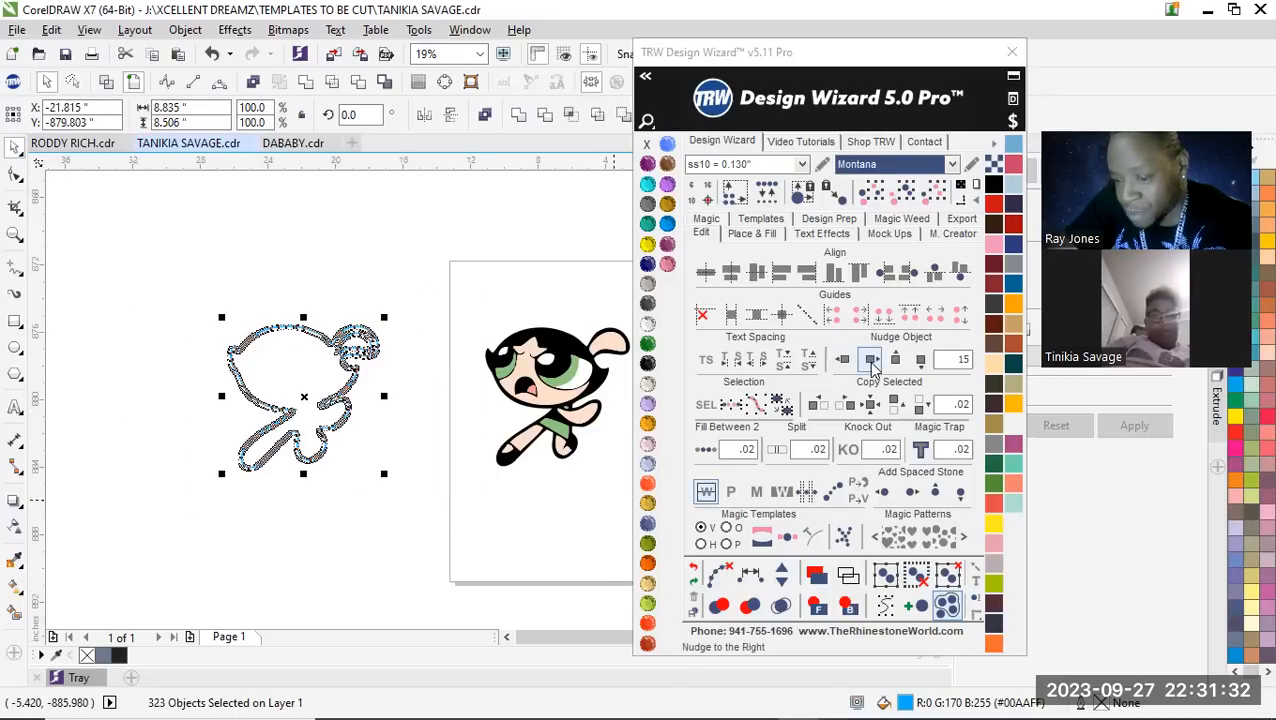
{"action": "left_click", "coordinate": [872, 359]}
{"action": "scroll", "coordinate": [290, 395], "scroll_direction": "down", "scroll_amount": 1}
{"action": "left_click", "coordinate": [563, 400]}
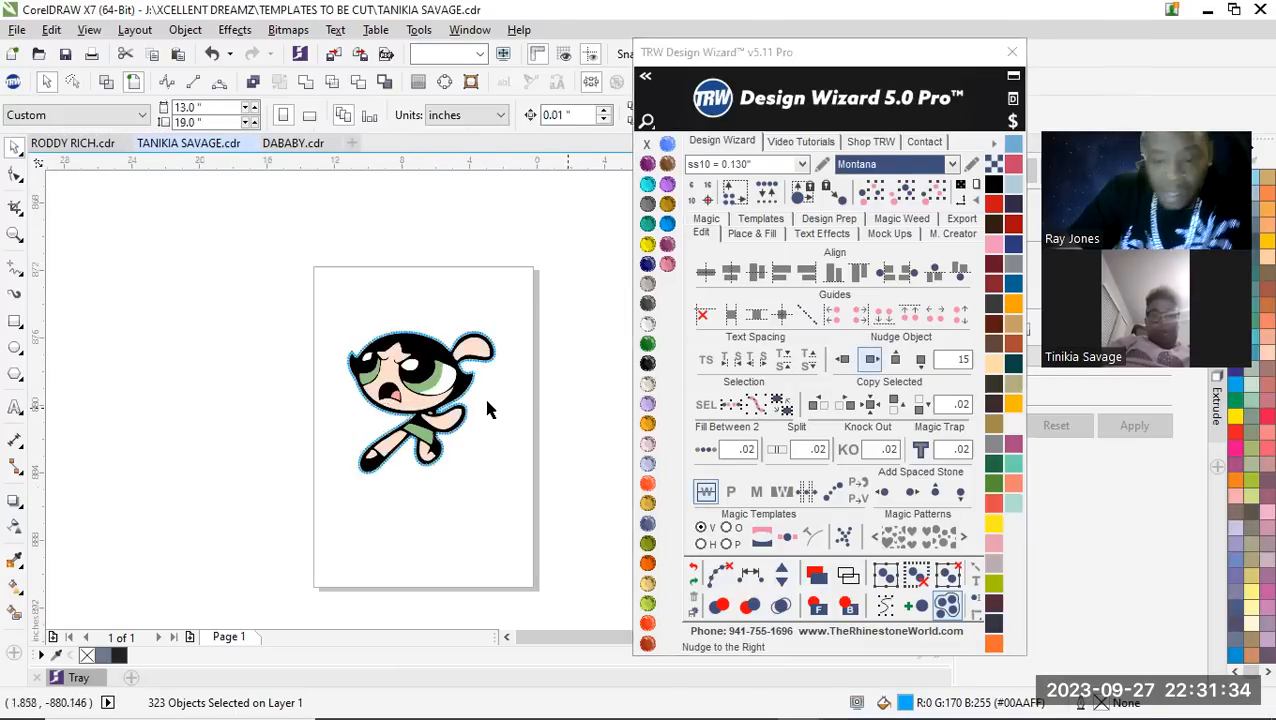
{"action": "scroll", "coordinate": [452, 410], "scroll_direction": "up", "scroll_amount": 3}
{"action": "scroll", "coordinate": [452, 390], "scroll_direction": "down", "scroll_amount": 1}
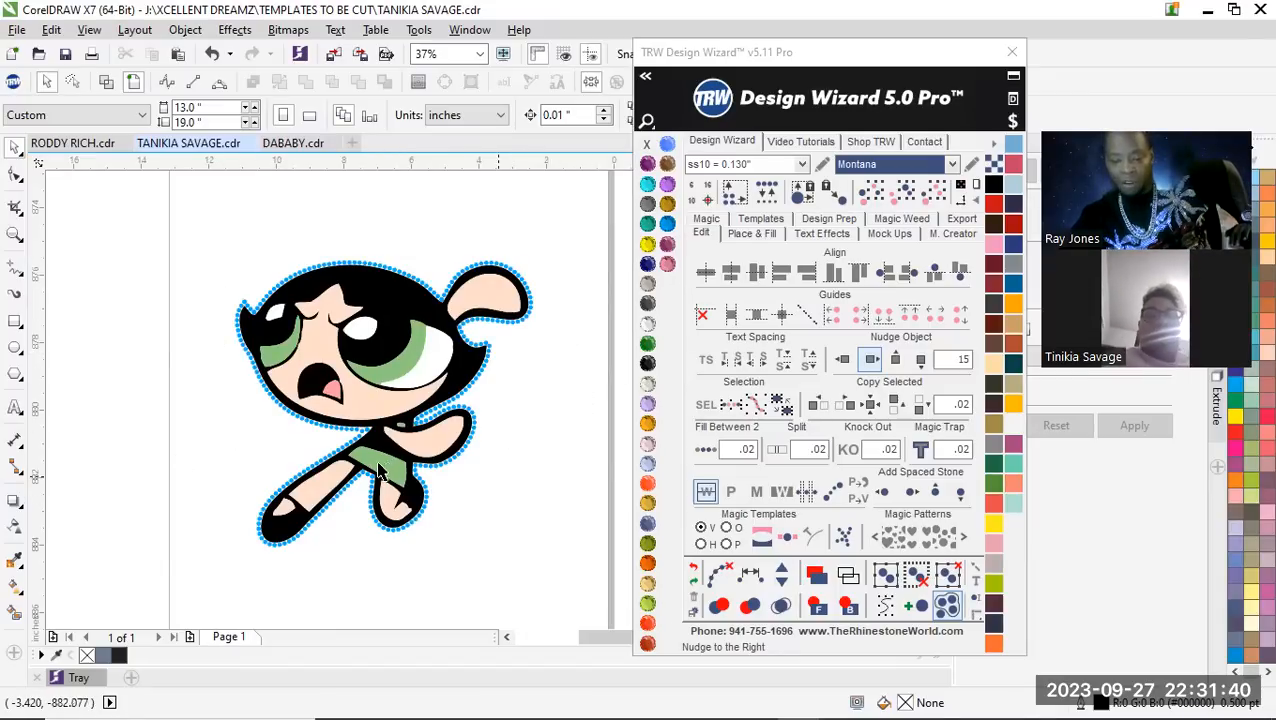
{"action": "scroll", "coordinate": [475, 408], "scroll_direction": "down", "scroll_amount": 1}
{"action": "scroll", "coordinate": [480, 392], "scroll_direction": "up", "scroll_amount": 1}
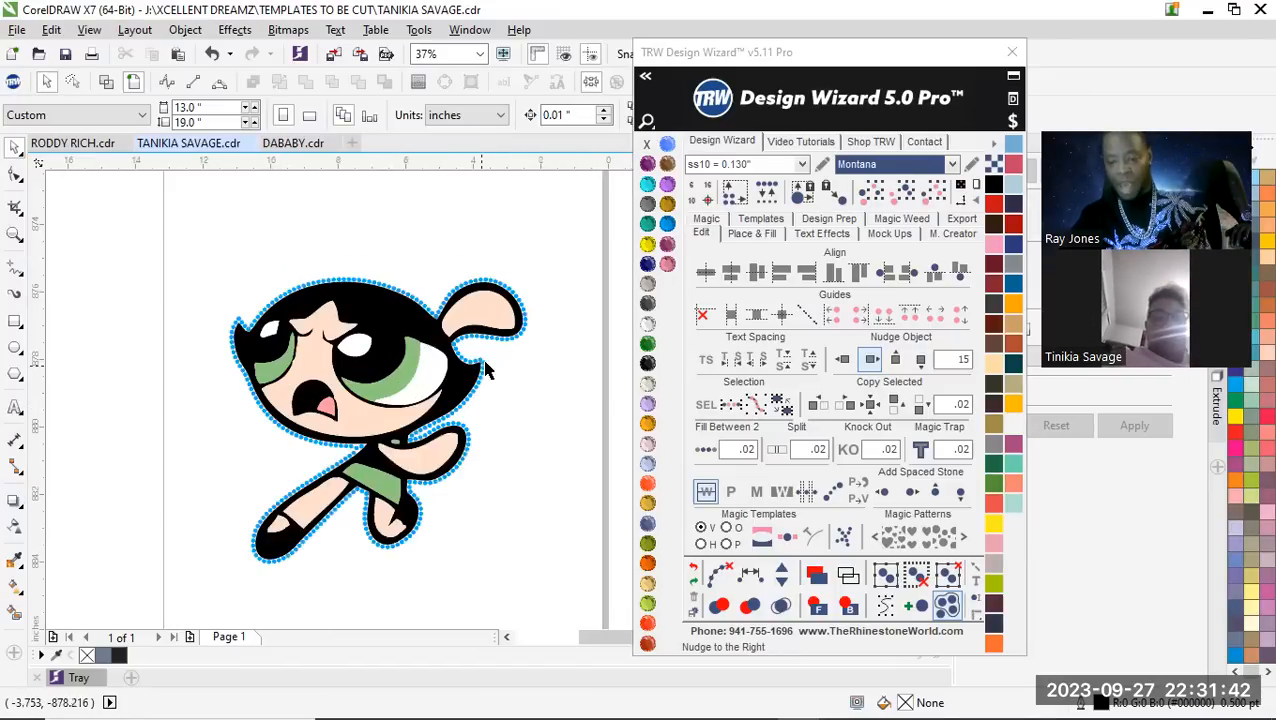
Select all outline stones of the same size and color and nudge them 15 inches left, off the artwork
{"action": "left_click", "coordinate": [481, 362]}
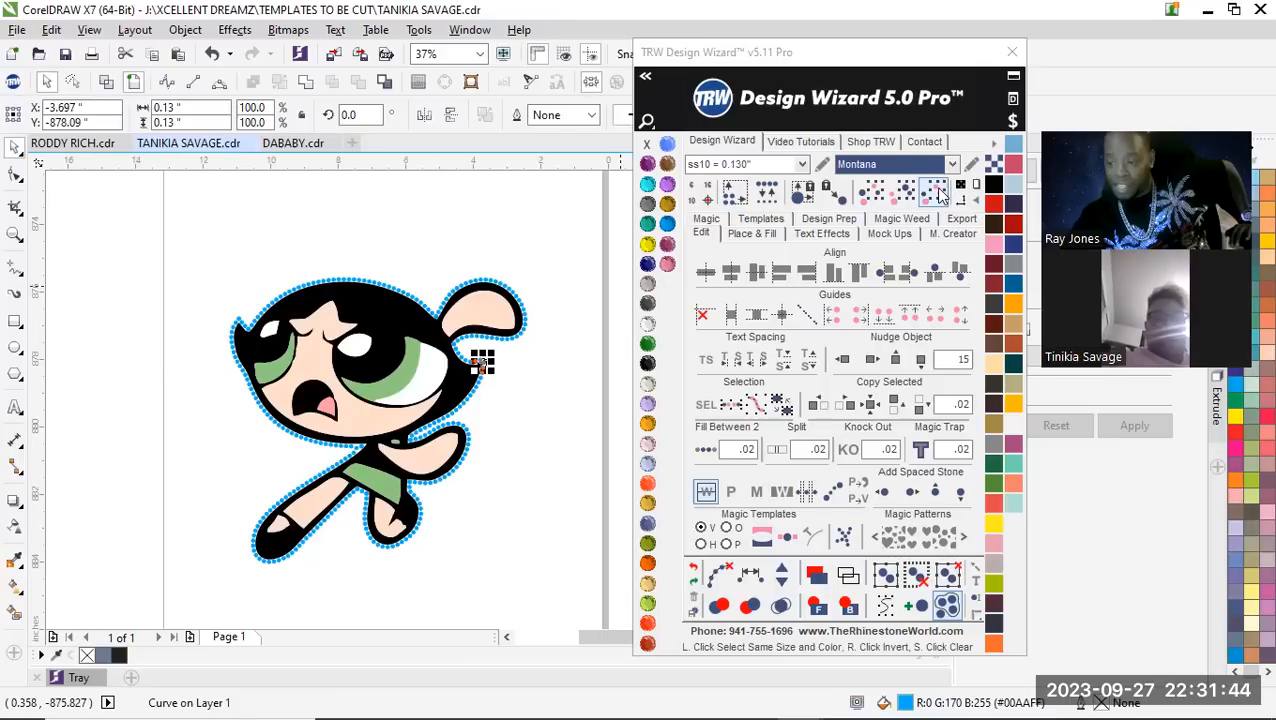
{"action": "left_click", "coordinate": [940, 195]}
{"action": "left_click", "coordinate": [843, 359]}
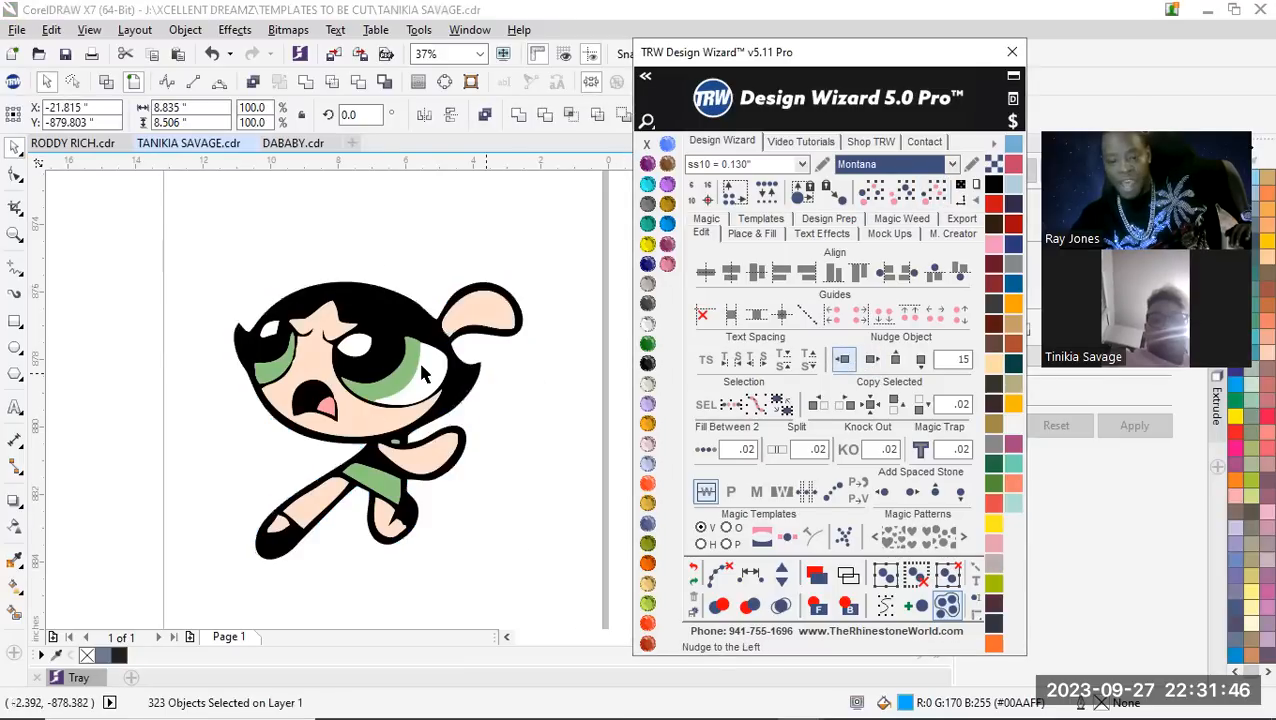
{"action": "scroll", "coordinate": [418, 359], "scroll_direction": "down", "scroll_amount": 2}
{"action": "left_click", "coordinate": [200, 437]}
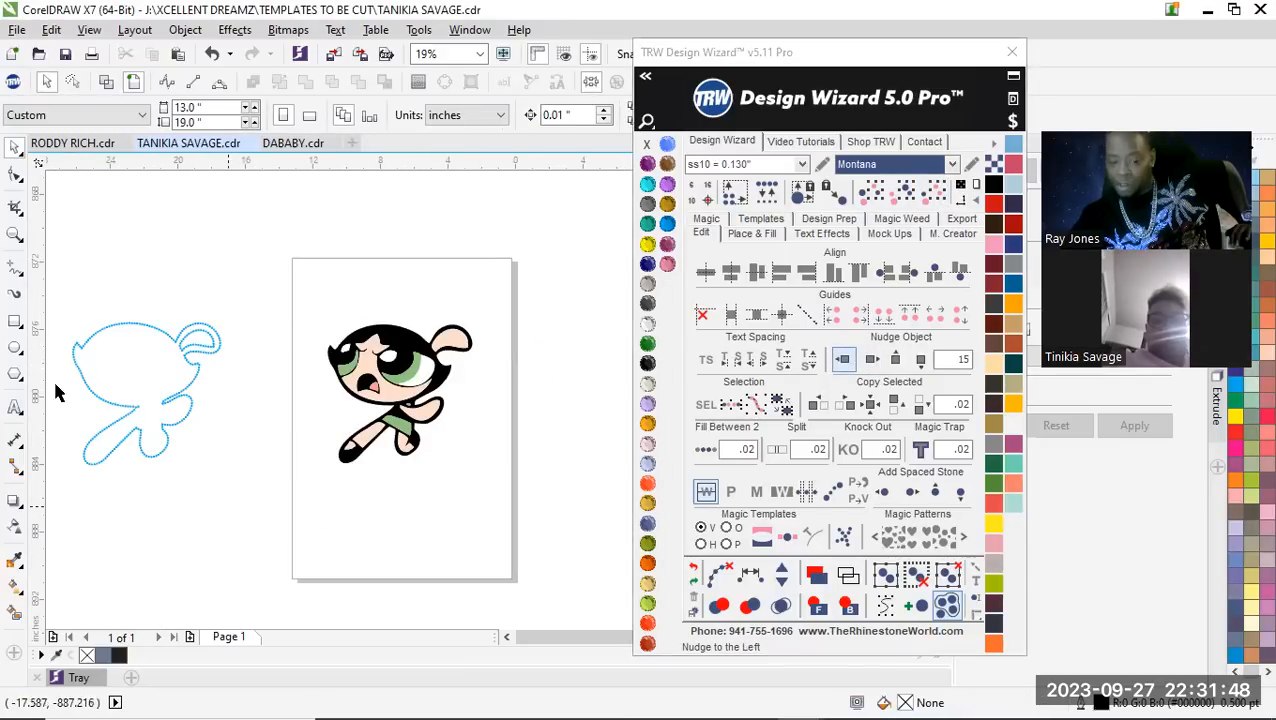
Hatch fill the character's black artwork with ss10 stones inside the shape, using 0.02 space and .075 contour spacing
{"action": "scroll", "coordinate": [414, 362], "scroll_direction": "up", "scroll_amount": 2}
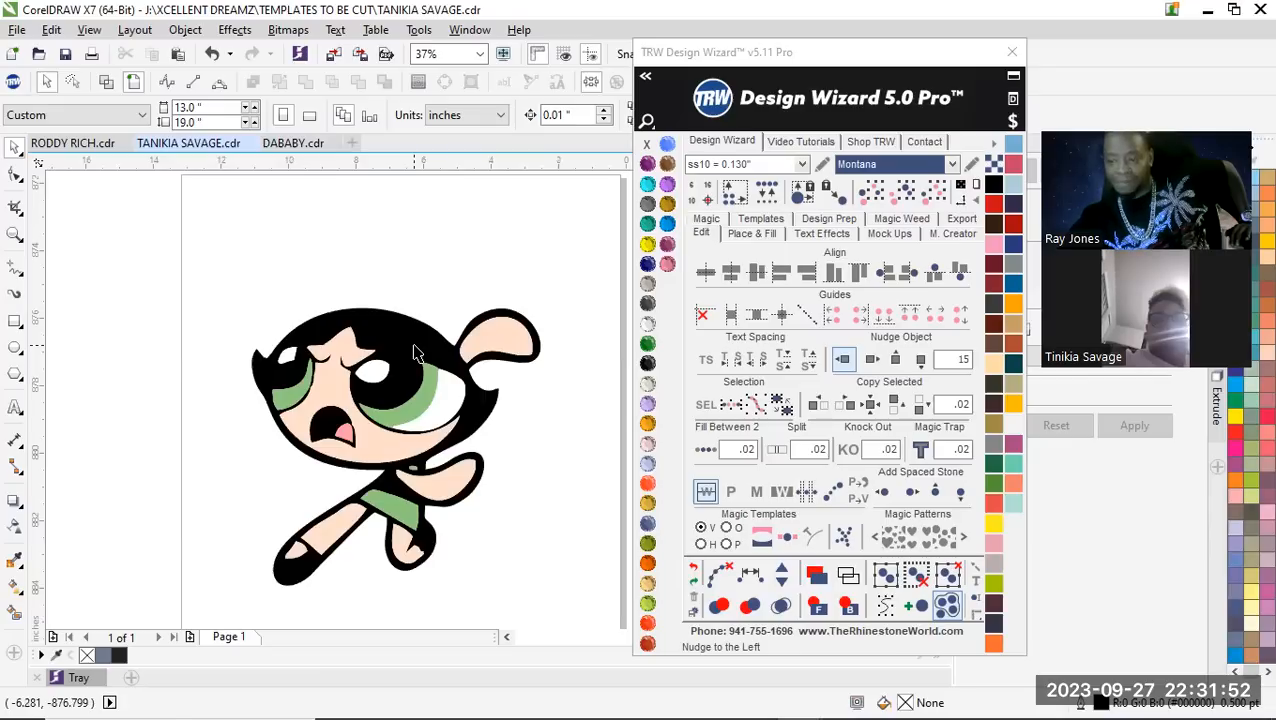
{"action": "left_click", "coordinate": [417, 354]}
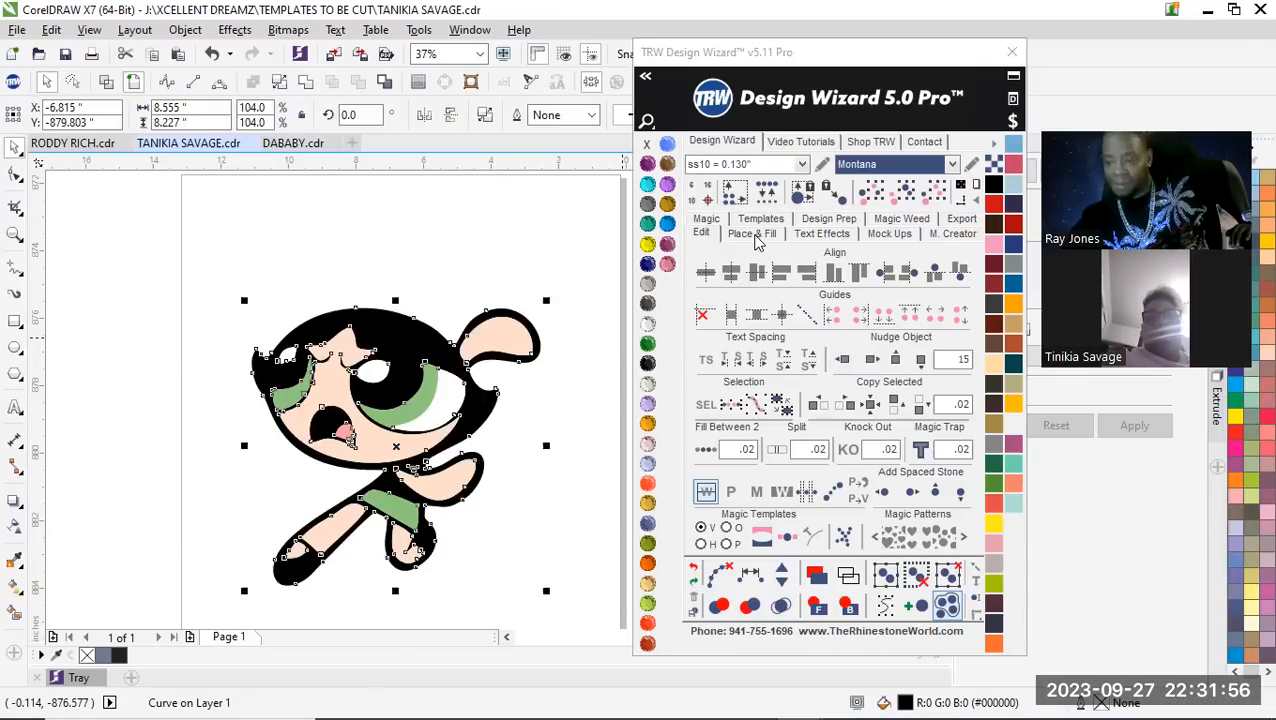
{"action": "left_click", "coordinate": [753, 234]}
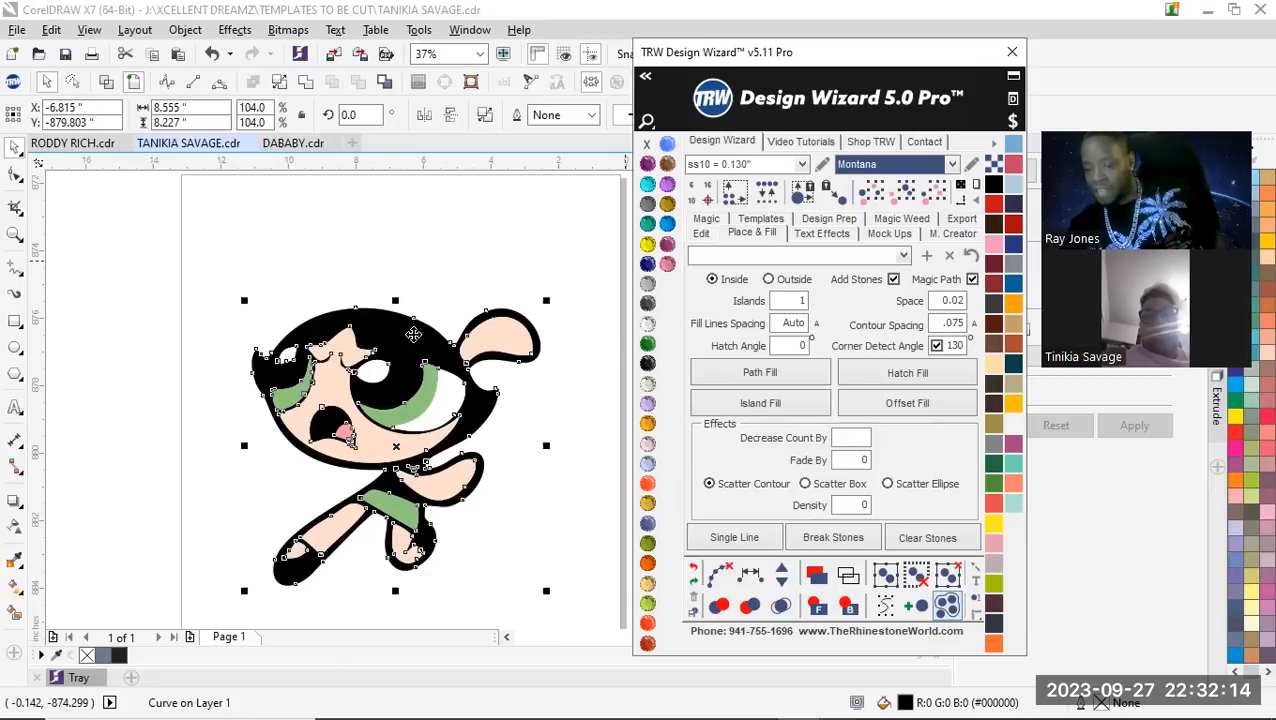
{"action": "scroll", "coordinate": [363, 363], "scroll_direction": "up", "scroll_amount": 2}
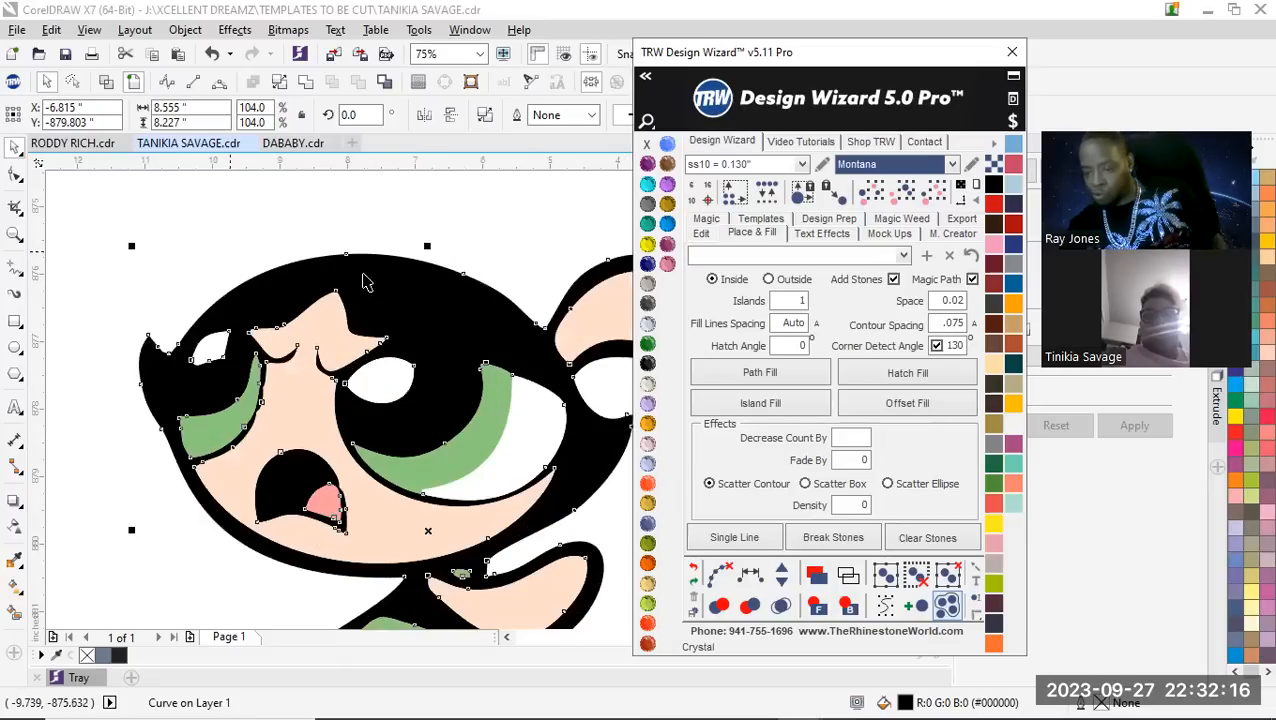
{"action": "scroll", "coordinate": [376, 293], "scroll_direction": "up", "scroll_amount": 2}
{"action": "scroll", "coordinate": [278, 297], "scroll_direction": "down", "scroll_amount": 4}
{"action": "scroll", "coordinate": [383, 364], "scroll_direction": "up", "scroll_amount": 2}
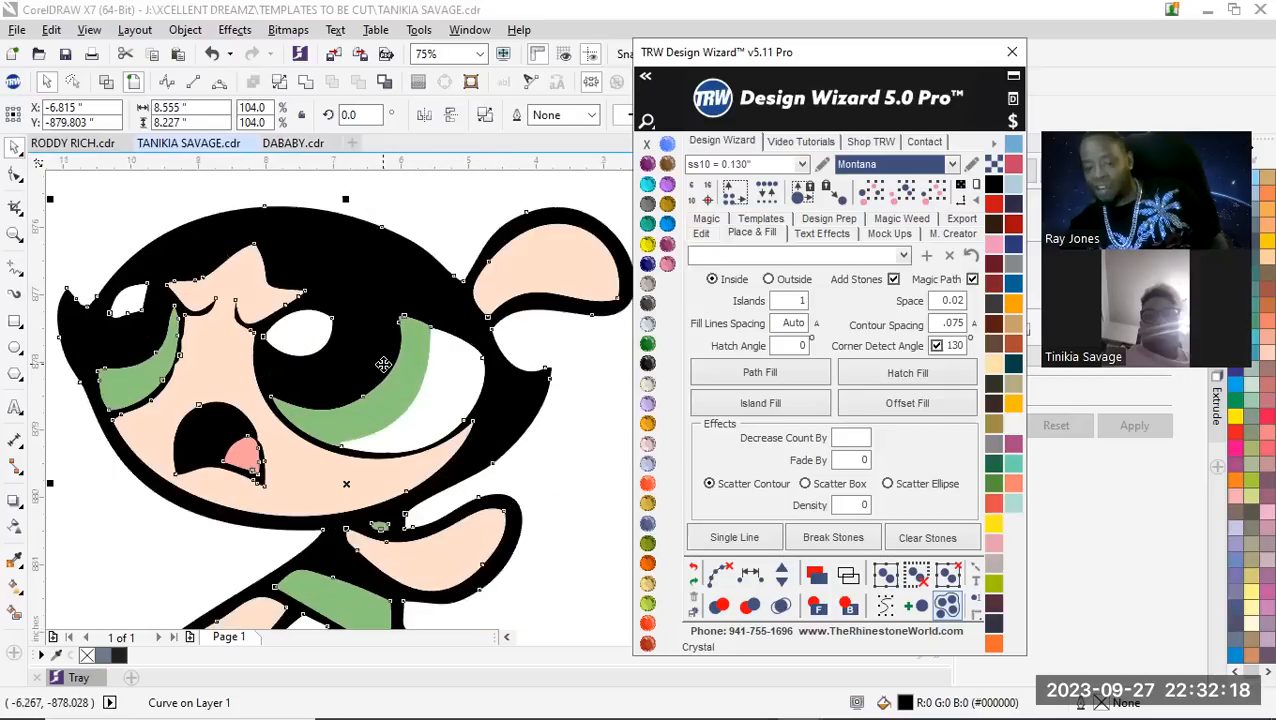
{"action": "left_click", "coordinate": [919, 378]}
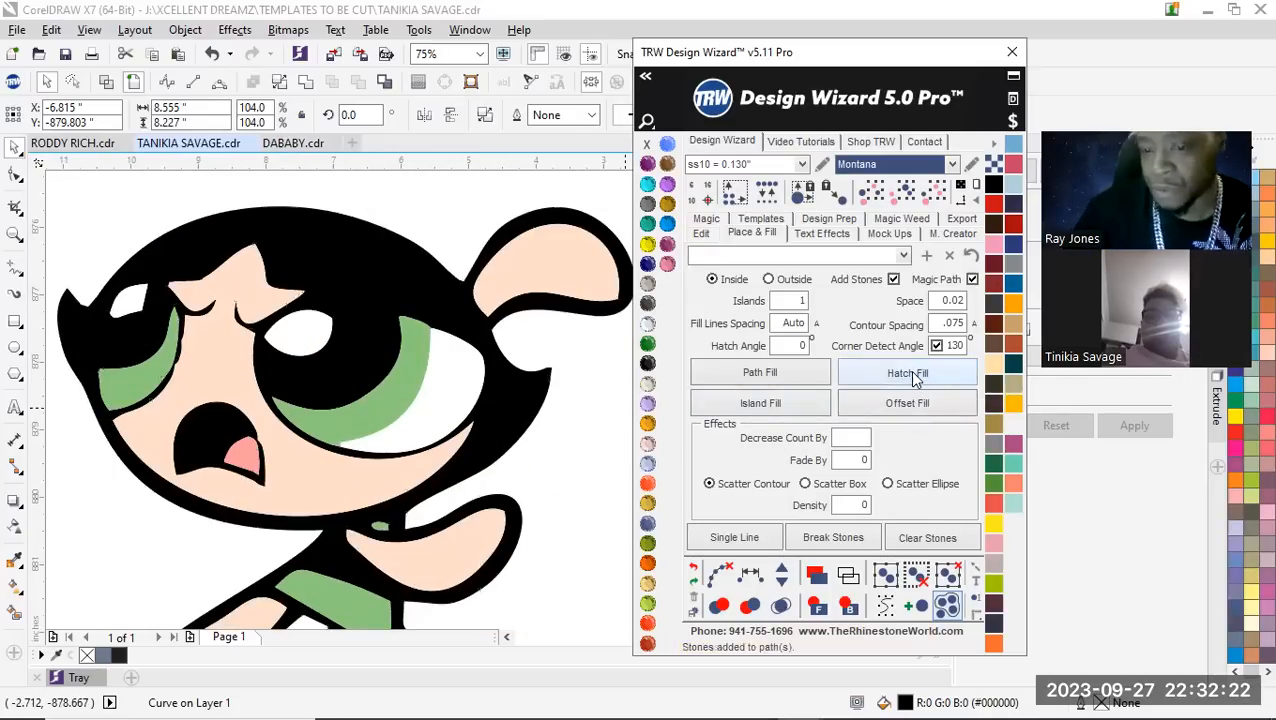
Clear the path from the hatch-fill stones and merge the overlapping stones
{"action": "left_click", "coordinate": [722, 577]}
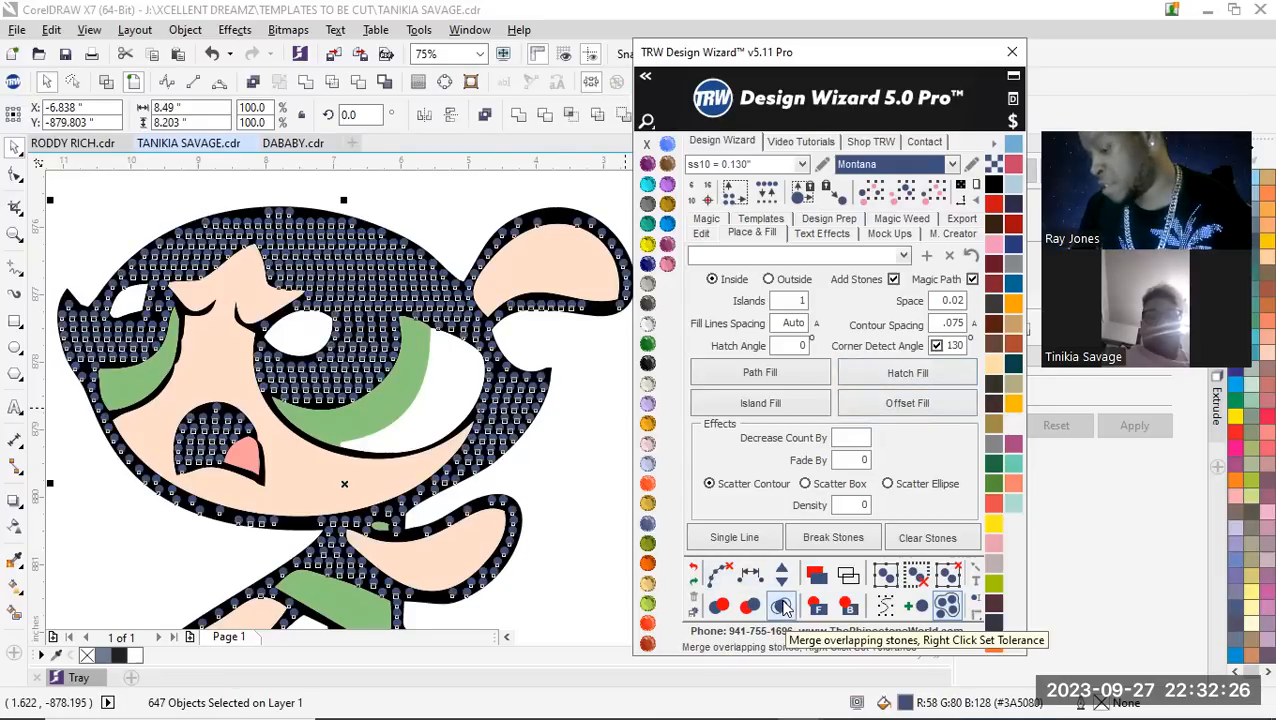
{"action": "left_click", "coordinate": [782, 607]}
{"action": "scroll", "coordinate": [418, 230], "scroll_direction": "down", "scroll_amount": 1}
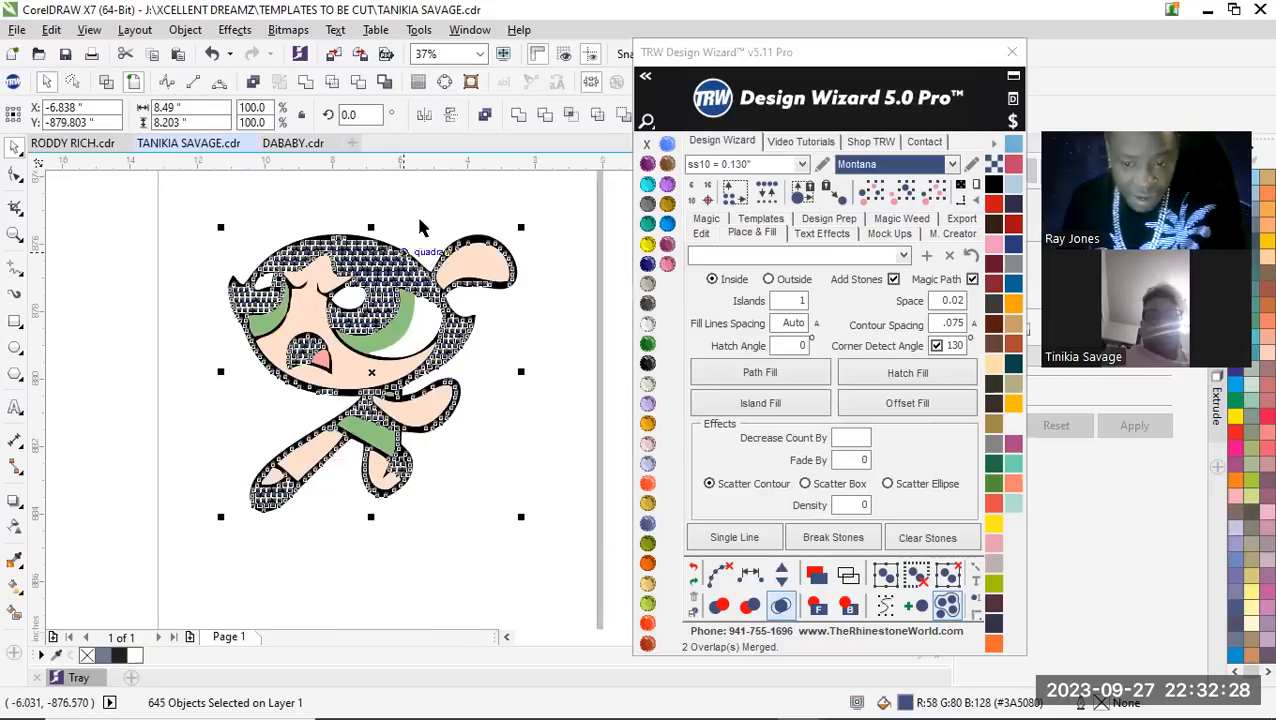
{"action": "left_click", "coordinate": [427, 214]}
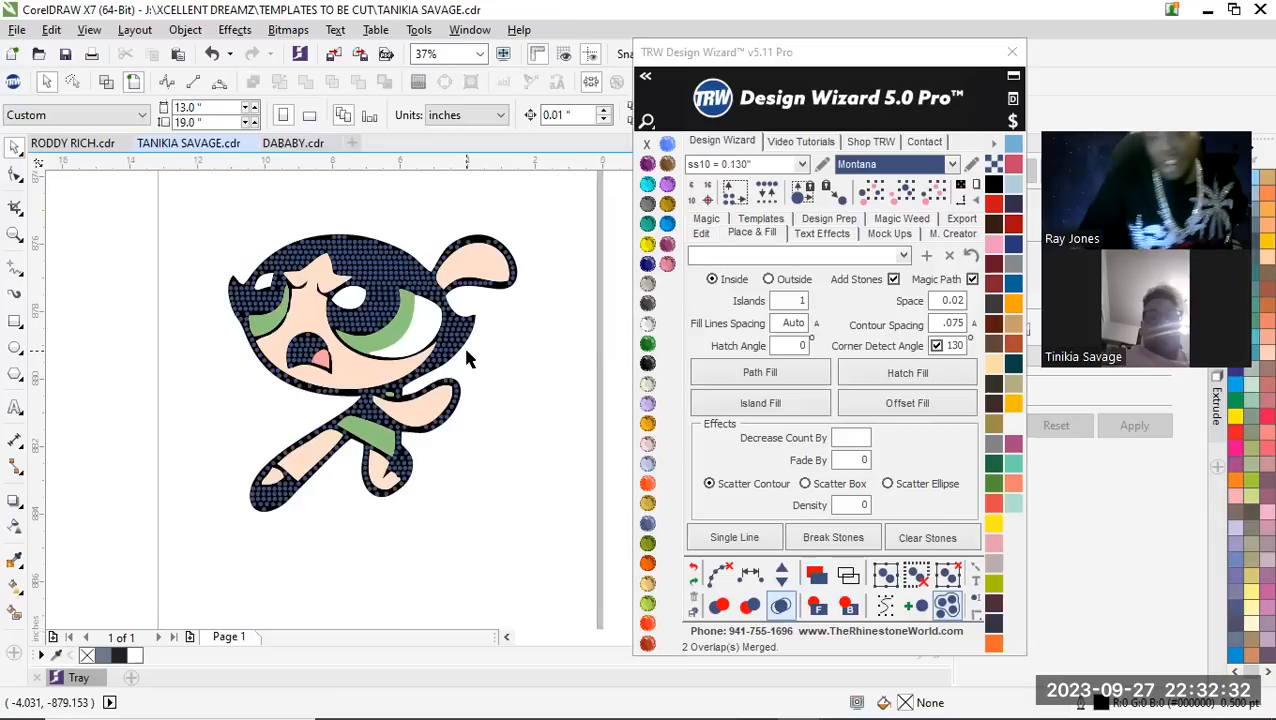
Examine the hatch-fill stones across the hair, face outline, neck, arm and legs for gaps and uneven placement
{"action": "scroll", "coordinate": [328, 294], "scroll_direction": "up", "scroll_amount": 5}
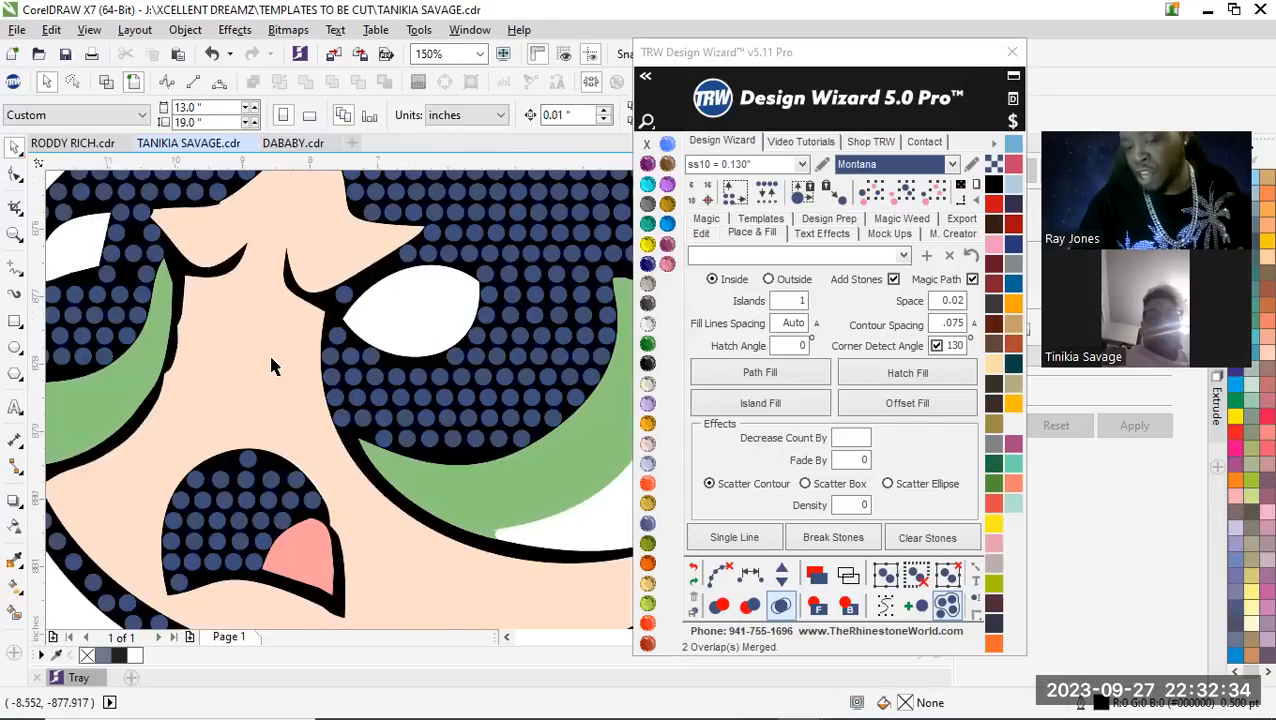
{"action": "scroll", "coordinate": [271, 360], "scroll_direction": "down", "scroll_amount": 2}
{"action": "scroll", "coordinate": [225, 339], "scroll_direction": "down", "scroll_amount": 2}
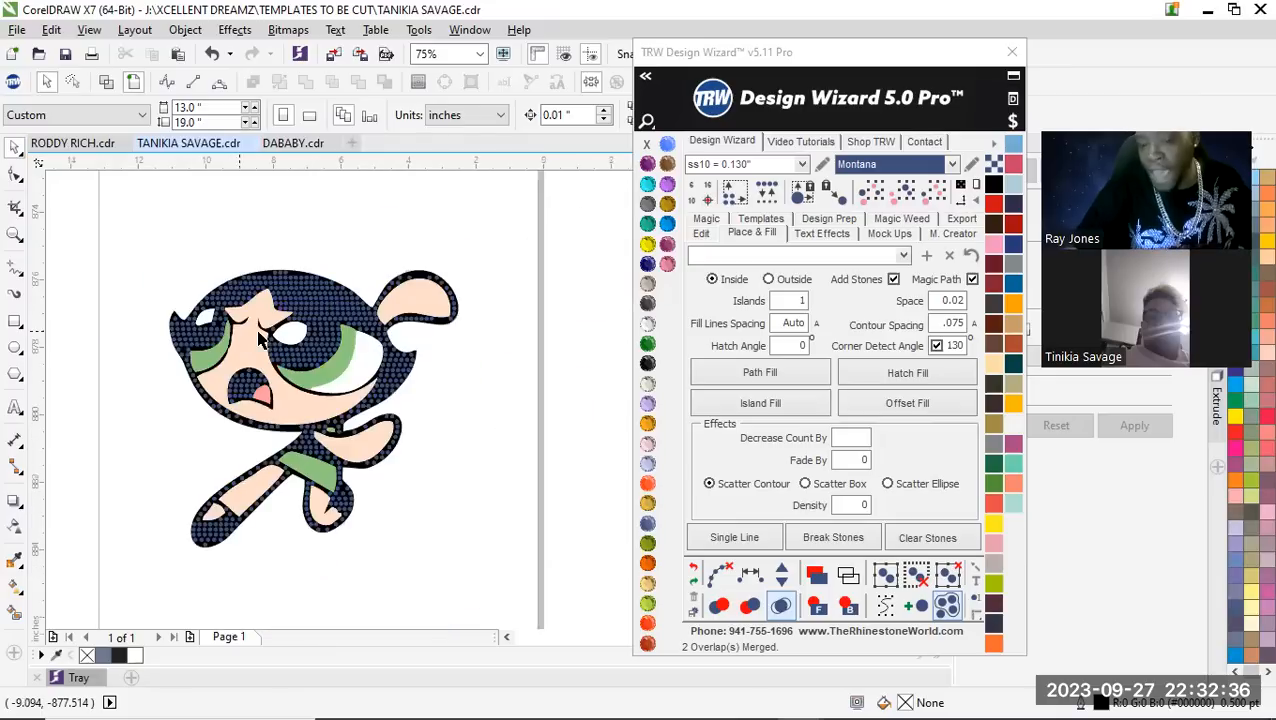
{"action": "scroll", "coordinate": [158, 390], "scroll_direction": "up", "scroll_amount": 2}
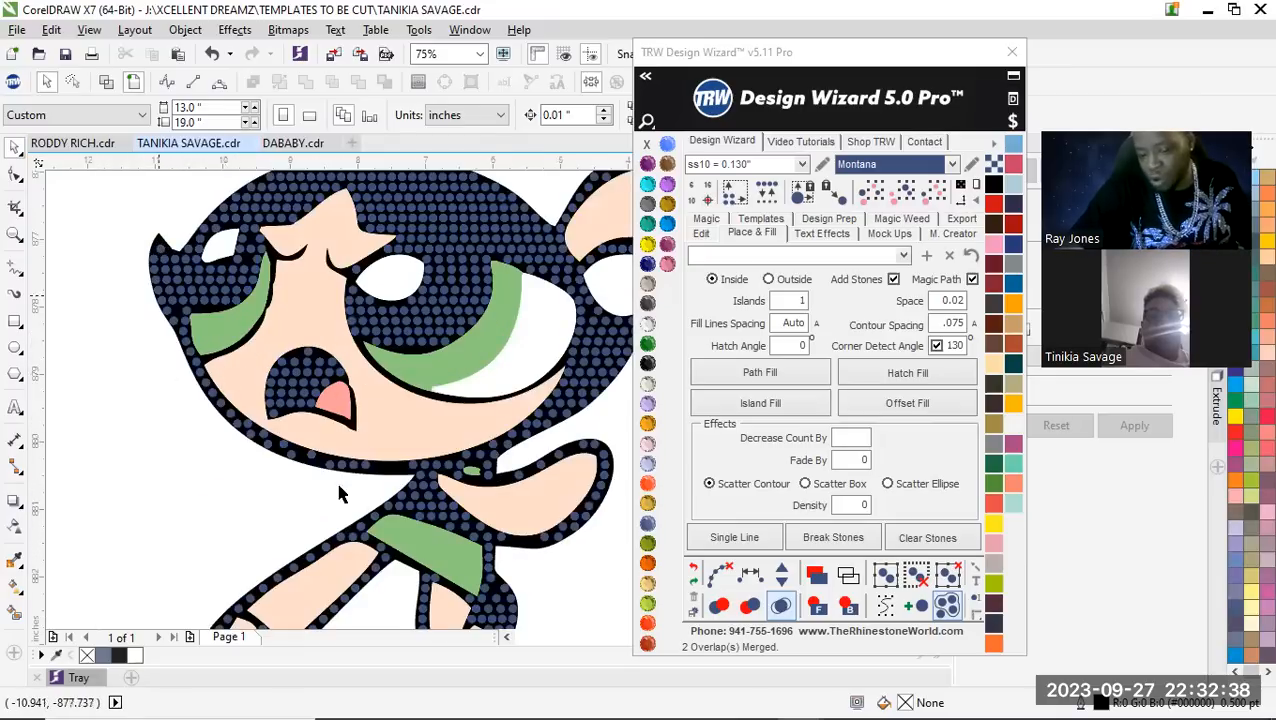
{"action": "scroll", "coordinate": [444, 403], "scroll_direction": "down", "scroll_amount": 2}
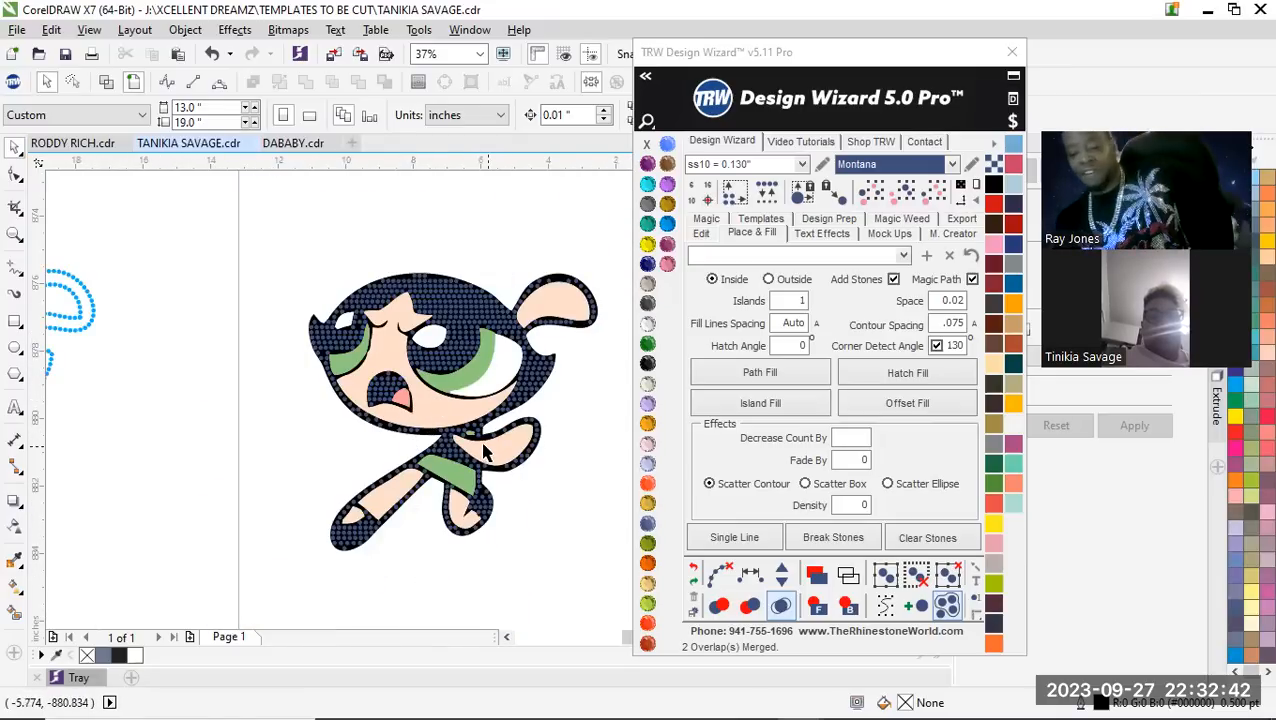
{"action": "scroll", "coordinate": [470, 432], "scroll_direction": "up", "scroll_amount": 2}
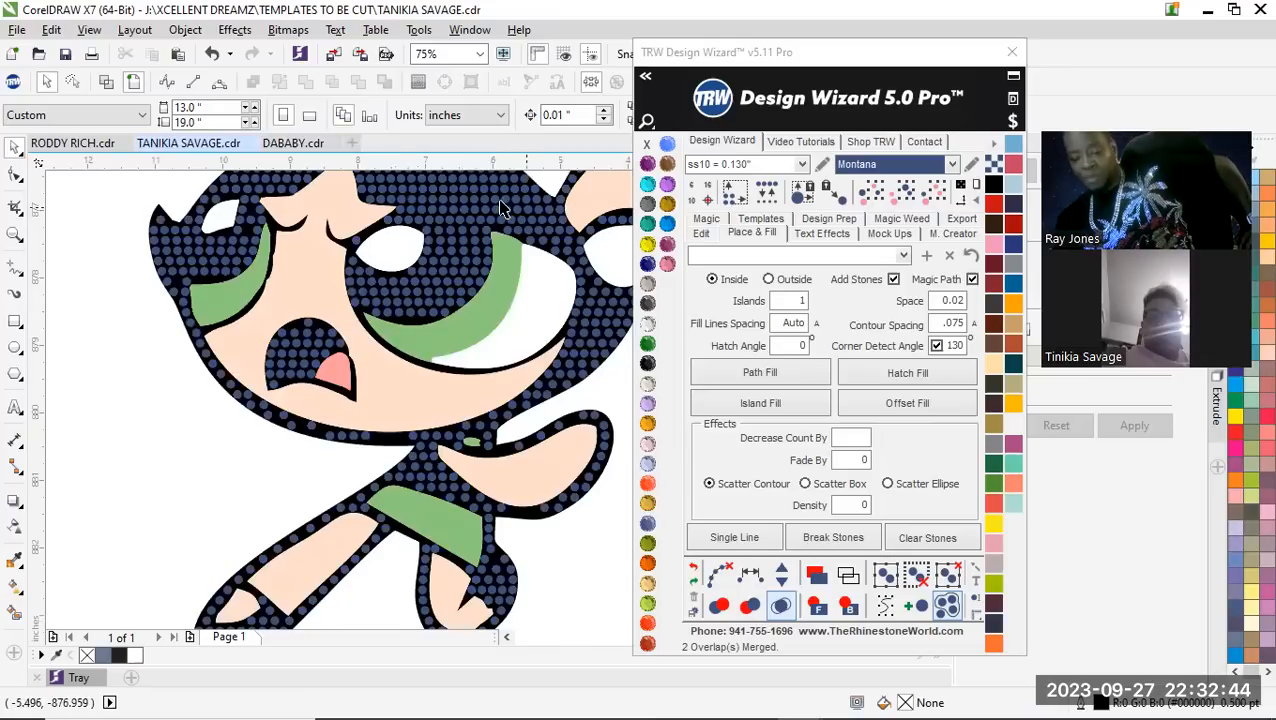
{"action": "scroll", "coordinate": [500, 210], "scroll_direction": "up", "scroll_amount": 2}
{"action": "scroll", "coordinate": [420, 355], "scroll_direction": "down", "scroll_amount": 2}
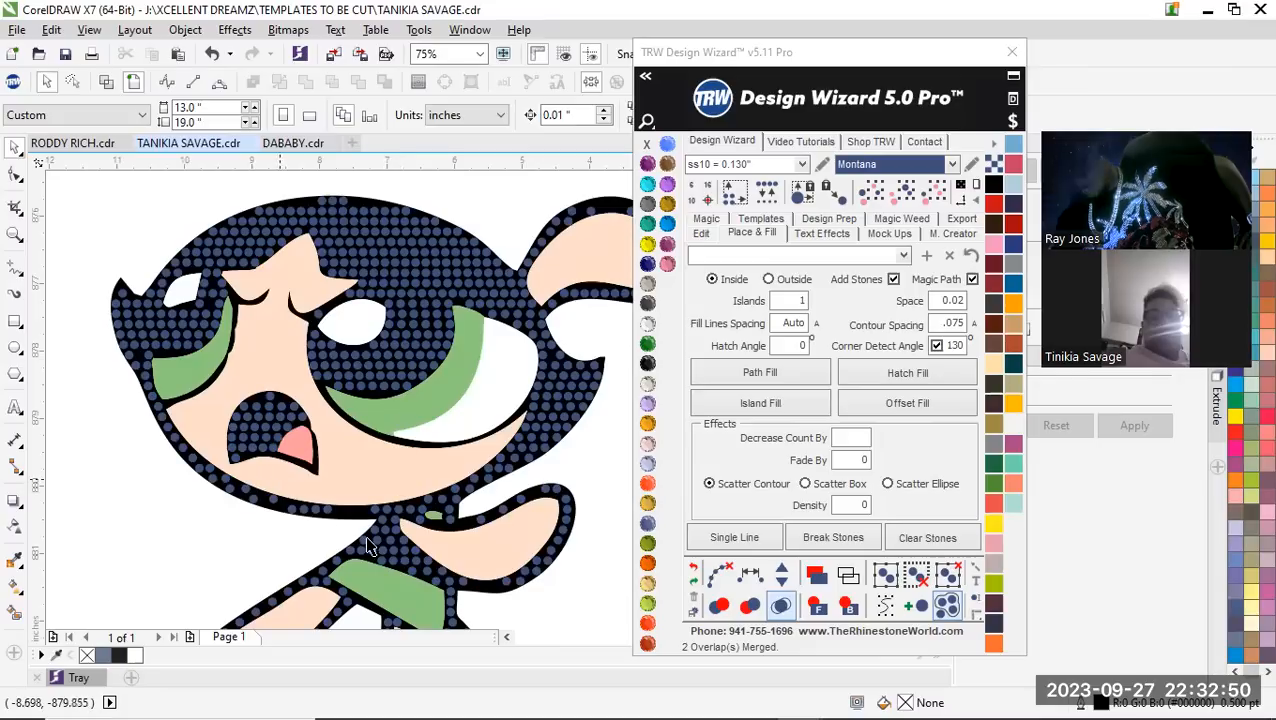
{"action": "scroll", "coordinate": [455, 510], "scroll_direction": "down", "scroll_amount": 2}
{"action": "scroll", "coordinate": [456, 507], "scroll_direction": "up", "scroll_amount": 5}
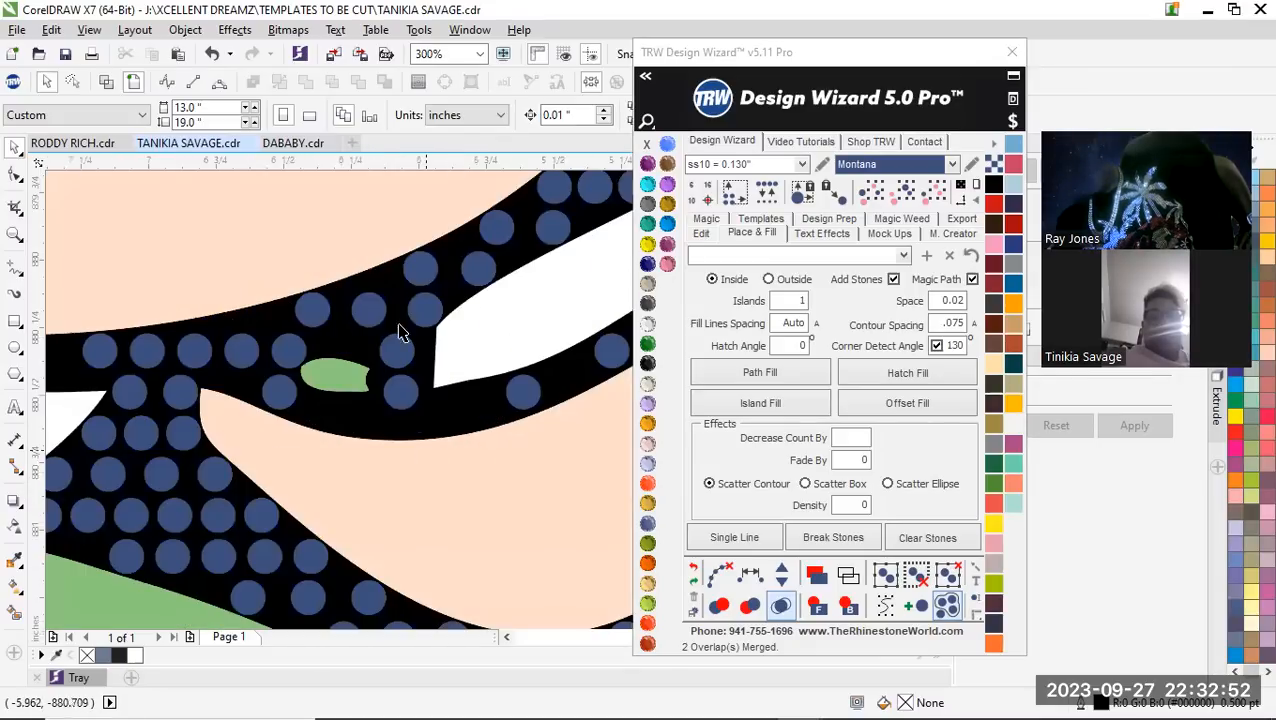
{"action": "scroll", "coordinate": [393, 349], "scroll_direction": "down", "scroll_amount": 1}
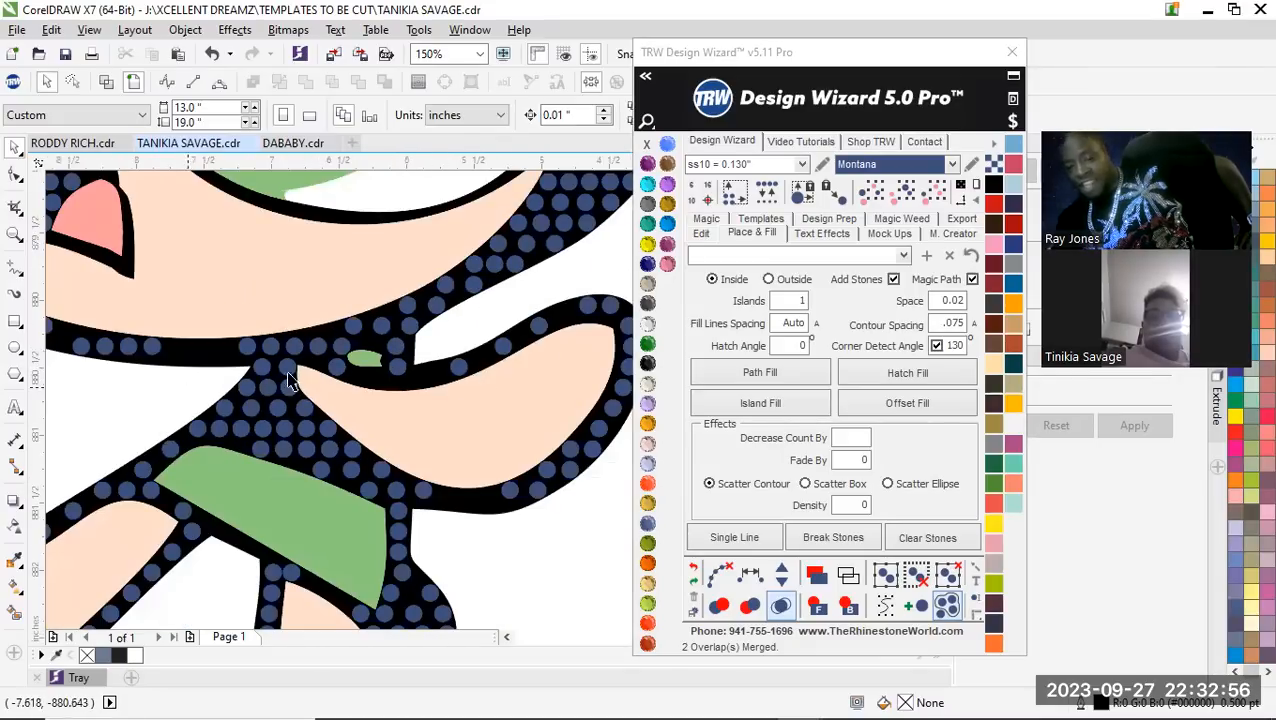
{"action": "scroll", "coordinate": [446, 425], "scroll_direction": "down", "scroll_amount": 2}
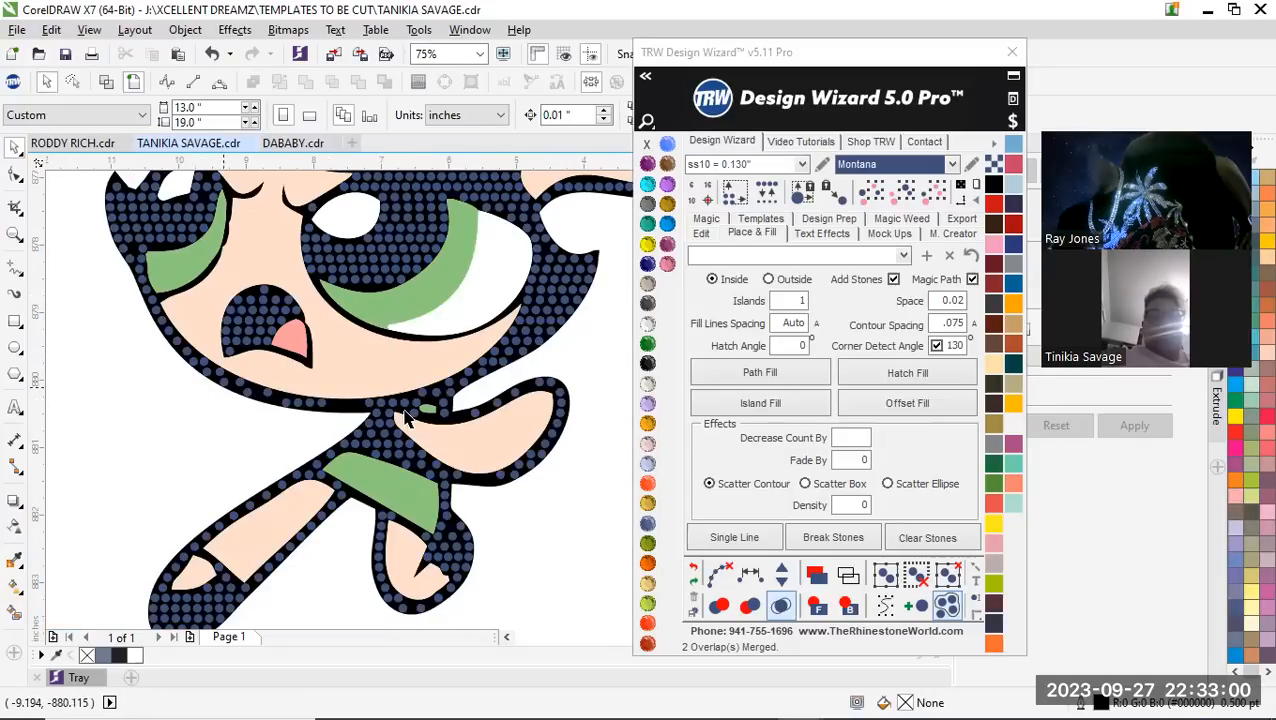
{"action": "scroll", "coordinate": [395, 470], "scroll_direction": "down", "scroll_amount": 2}
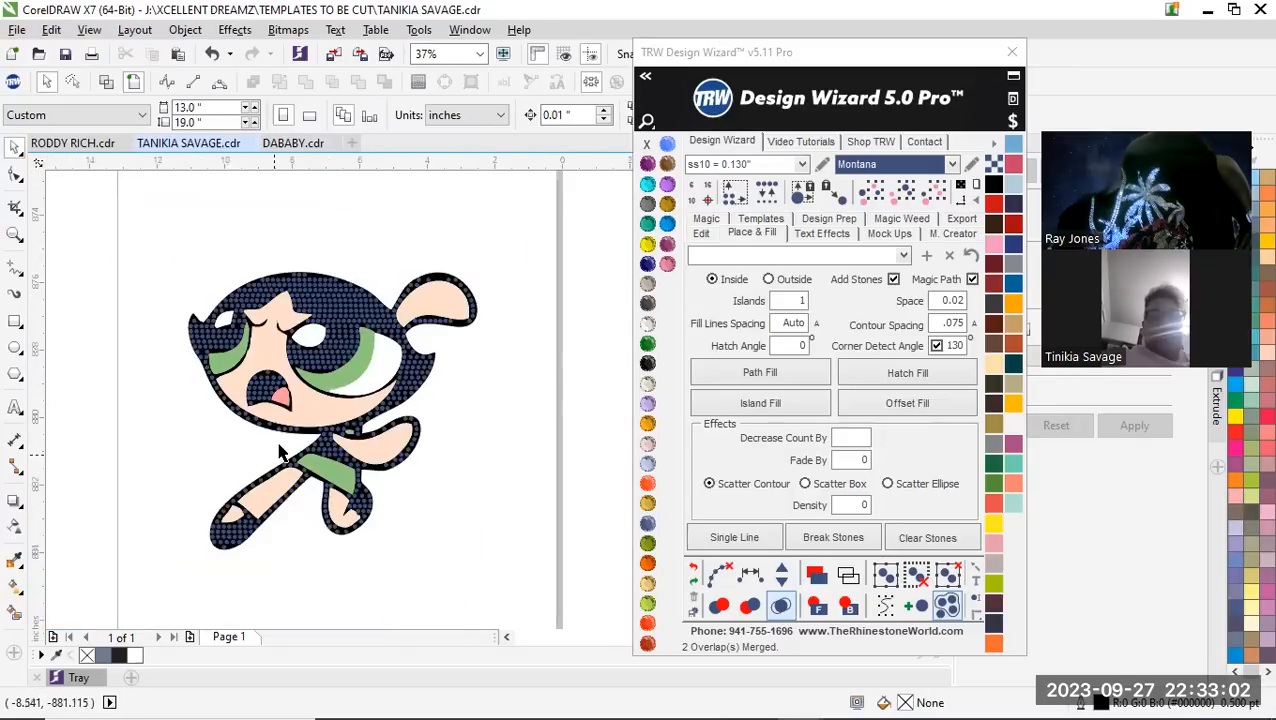
{"action": "scroll", "coordinate": [410, 390], "scroll_direction": "down", "scroll_amount": 2}
{"action": "scroll", "coordinate": [410, 390], "scroll_direction": "up", "scroll_amount": 2}
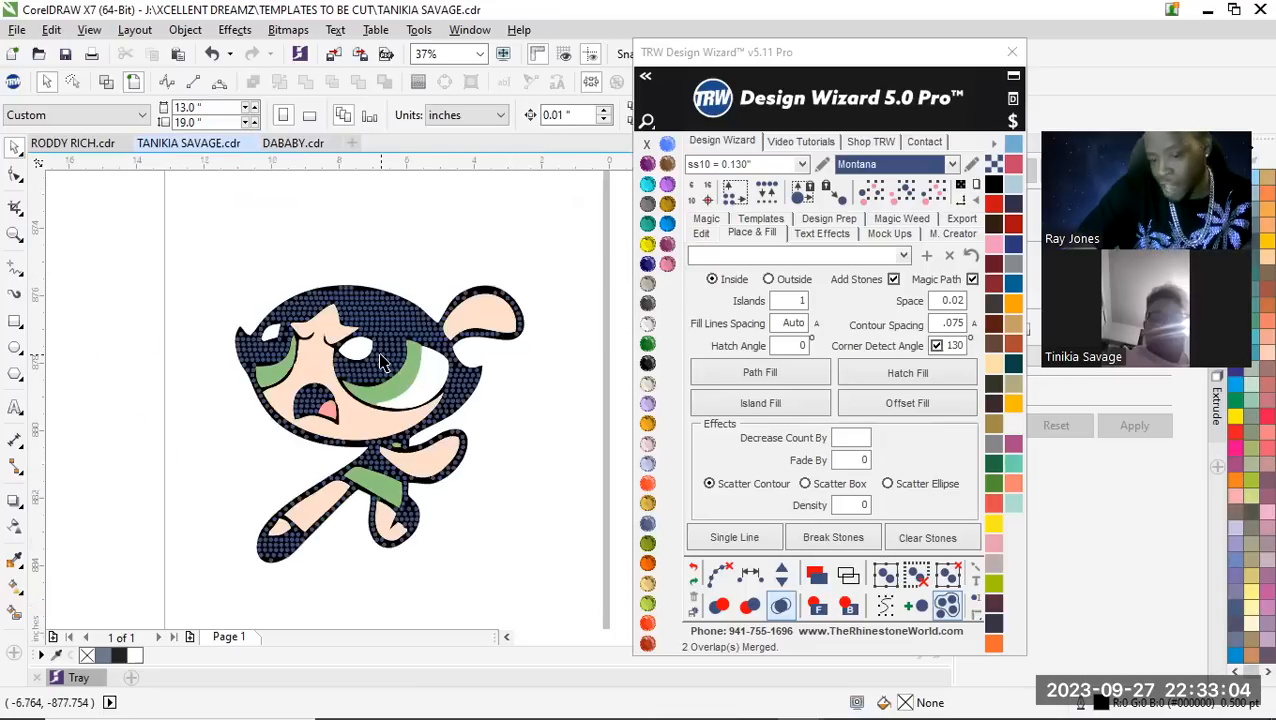
Select all hatch-fill stones of the same size and color and delete them from the character
{"action": "left_click", "coordinate": [377, 350]}
{"action": "left_click", "coordinate": [936, 193]}
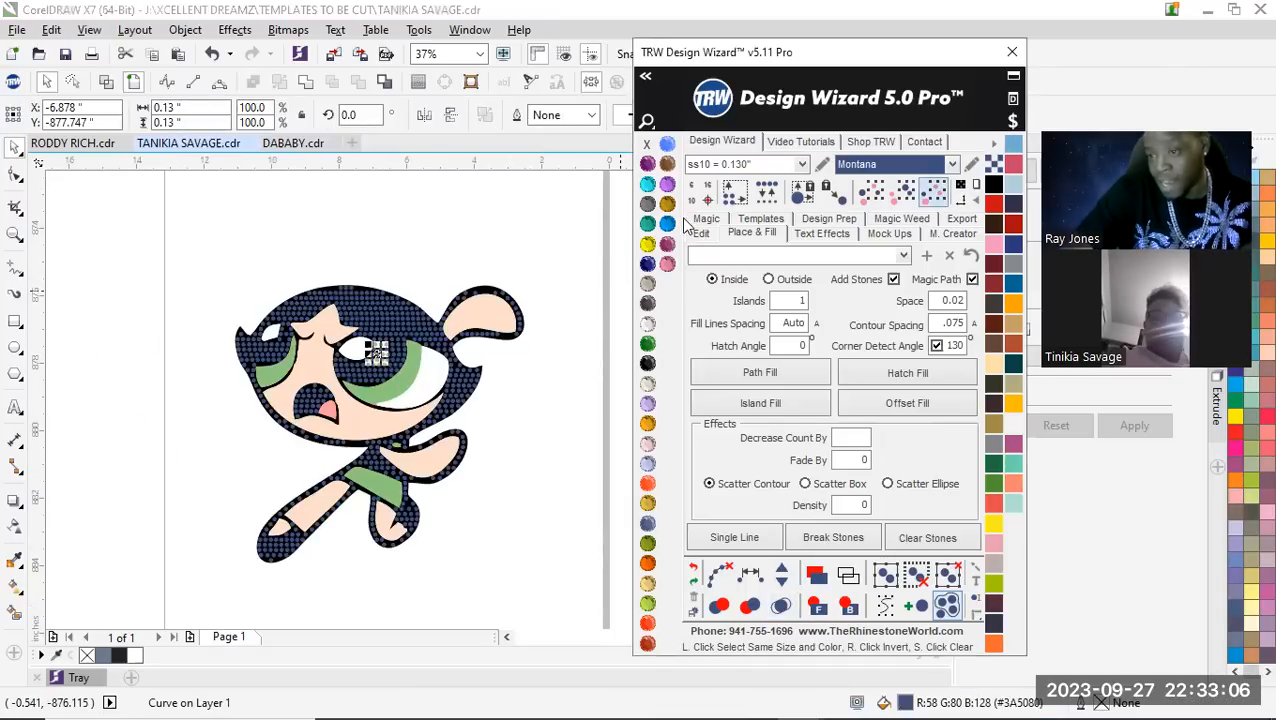
{"action": "left_click", "coordinate": [1099, 91]}
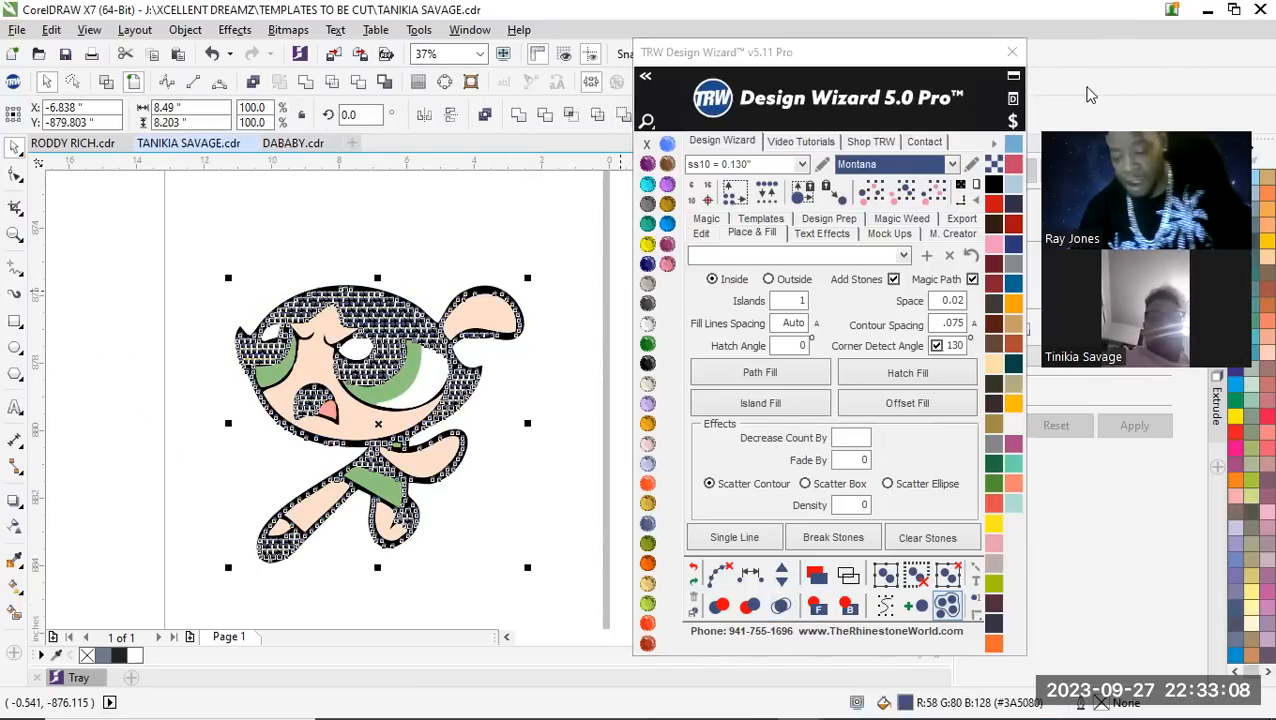
{"action": "key", "text": "Delete"}
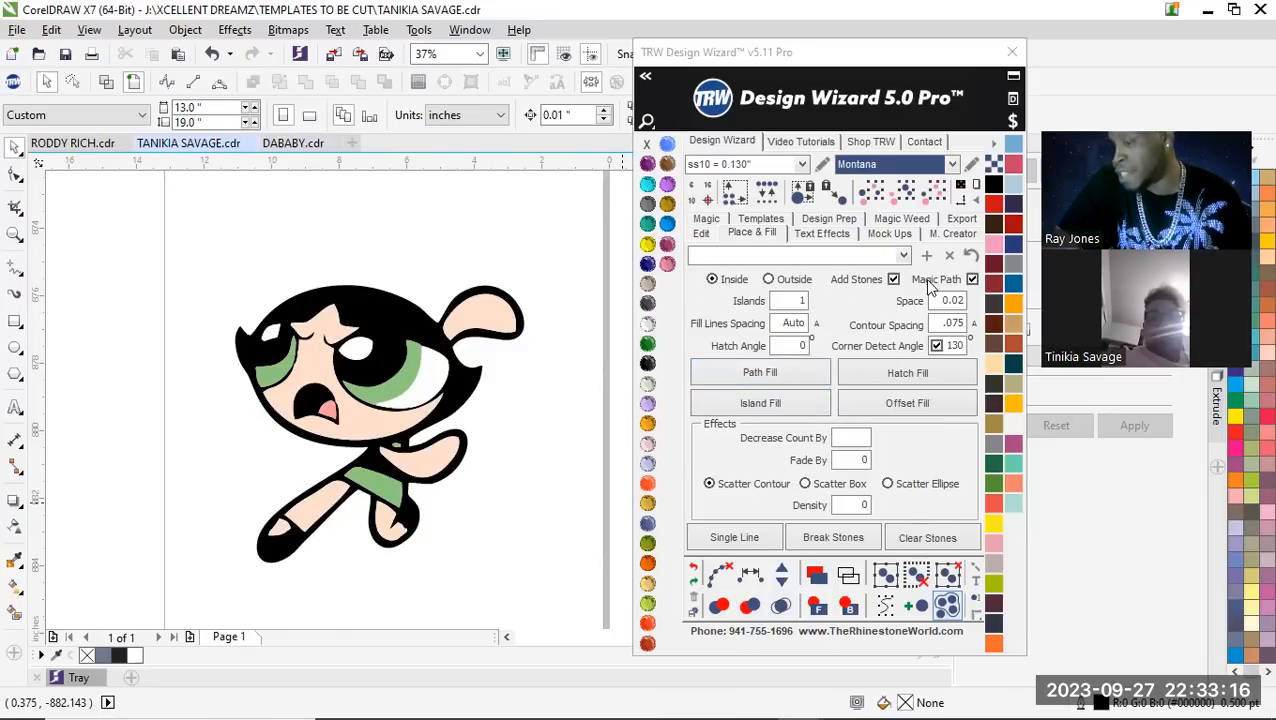
Island fill the character's black artwork with one island of ss10 stones inside the shape, using 0.02 space
{"action": "scroll", "coordinate": [402, 310], "scroll_direction": "up", "scroll_amount": 2}
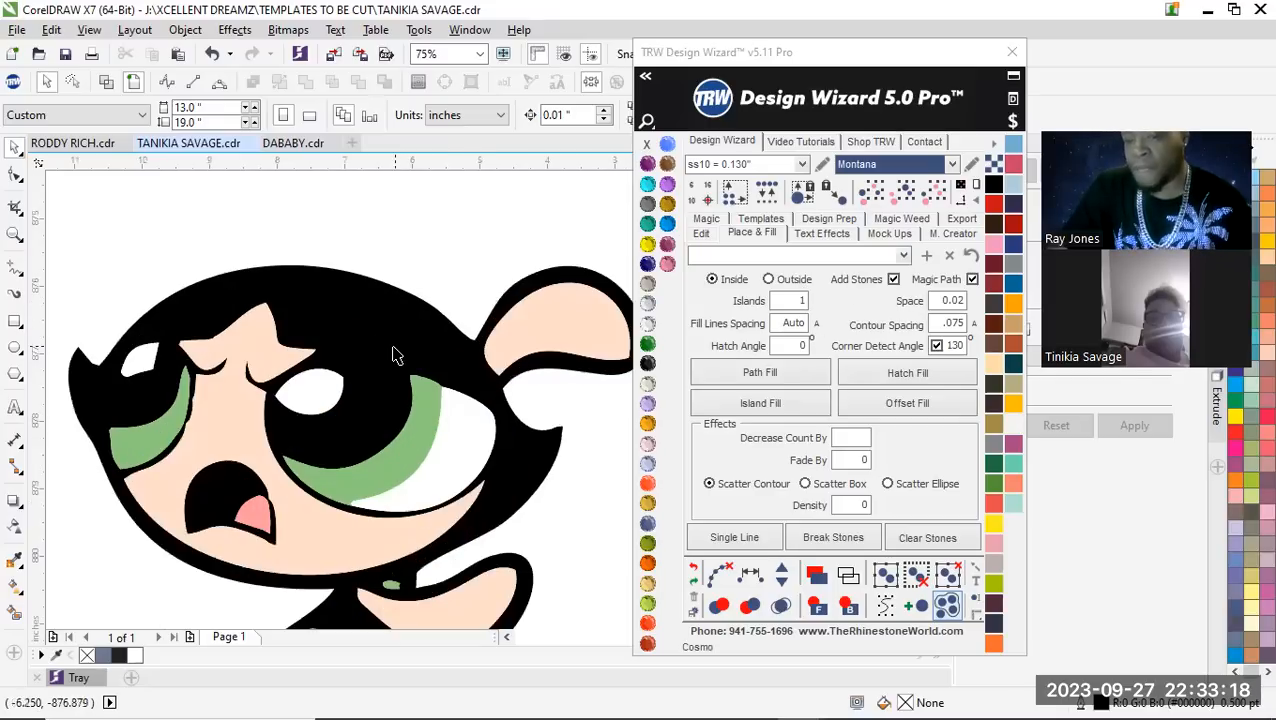
{"action": "left_click", "coordinate": [394, 354]}
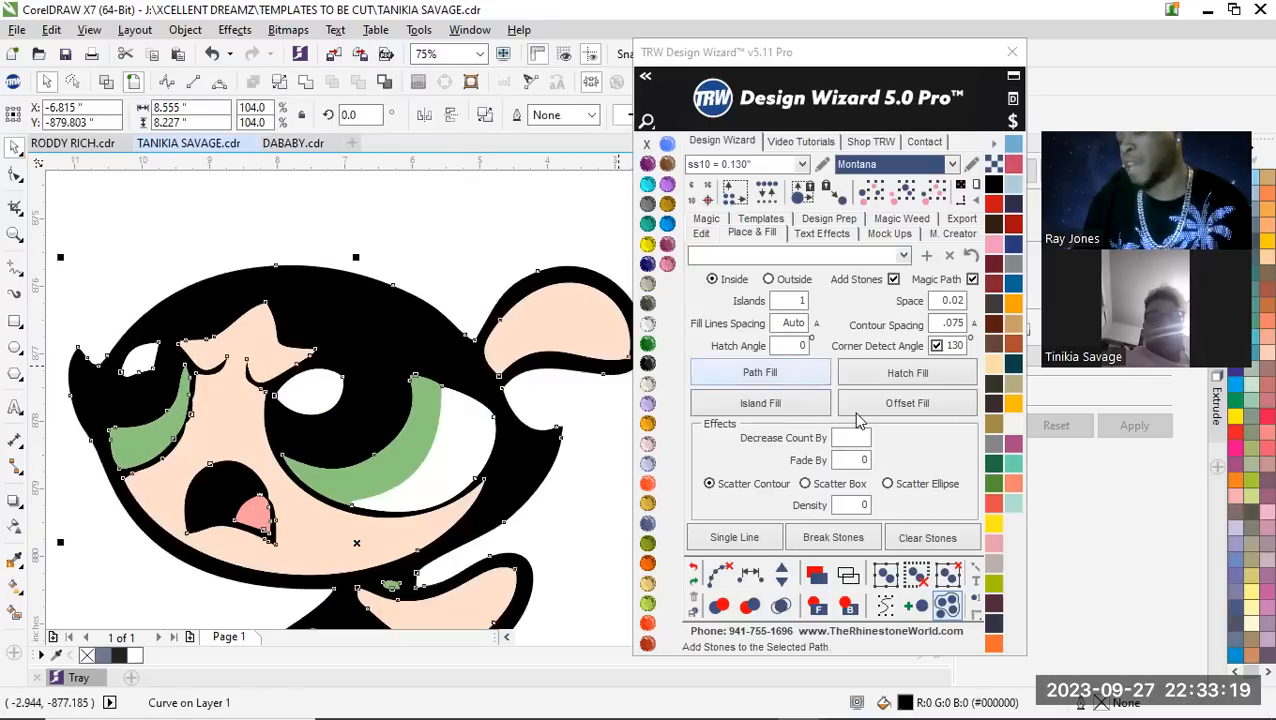
{"action": "left_click", "coordinate": [790, 410]}
{"action": "key", "text": "F3"}
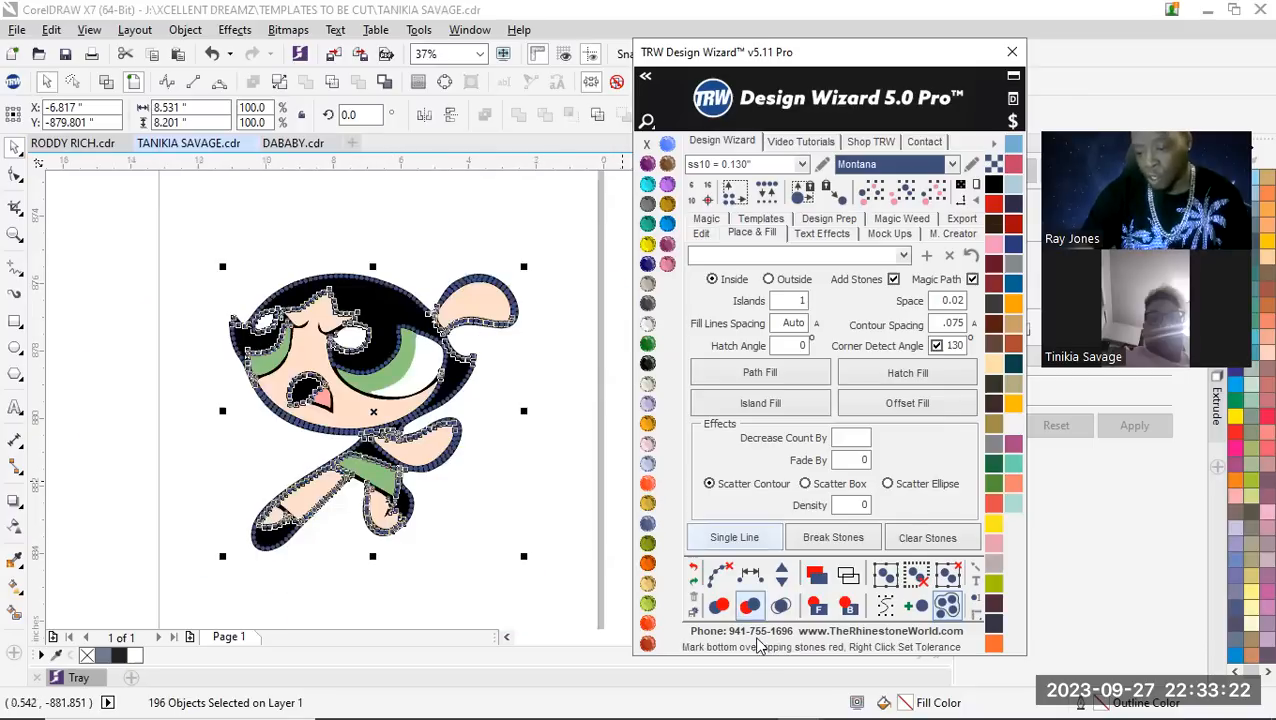
Clear the path from the island-fill stones, merge the overlapping stones and deselect them
{"action": "left_click", "coordinate": [724, 573]}
{"action": "left_click", "coordinate": [781, 605]}
{"action": "left_click", "coordinate": [483, 512]}
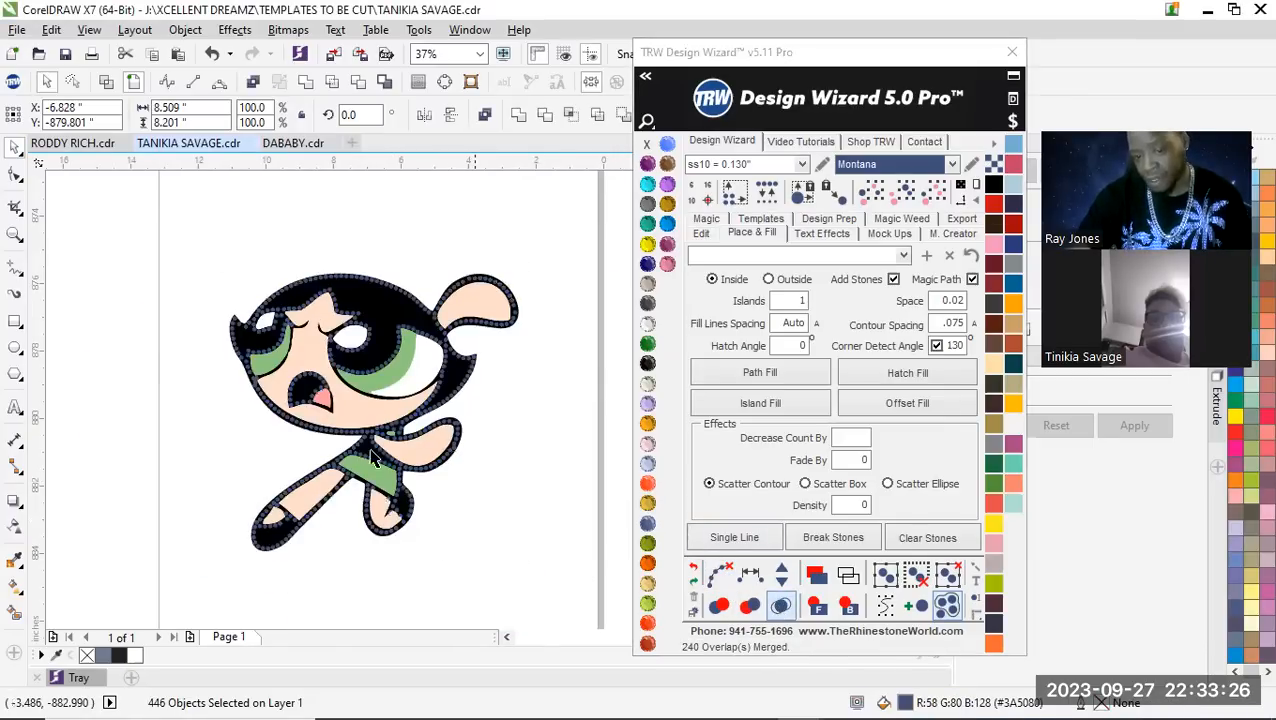
Examine the island-fill stones around the eyes, mouth, face outline, belt and legs for overlaps and uneven spacing
{"action": "scroll", "coordinate": [348, 388], "scroll_direction": "up", "scroll_amount": 2}
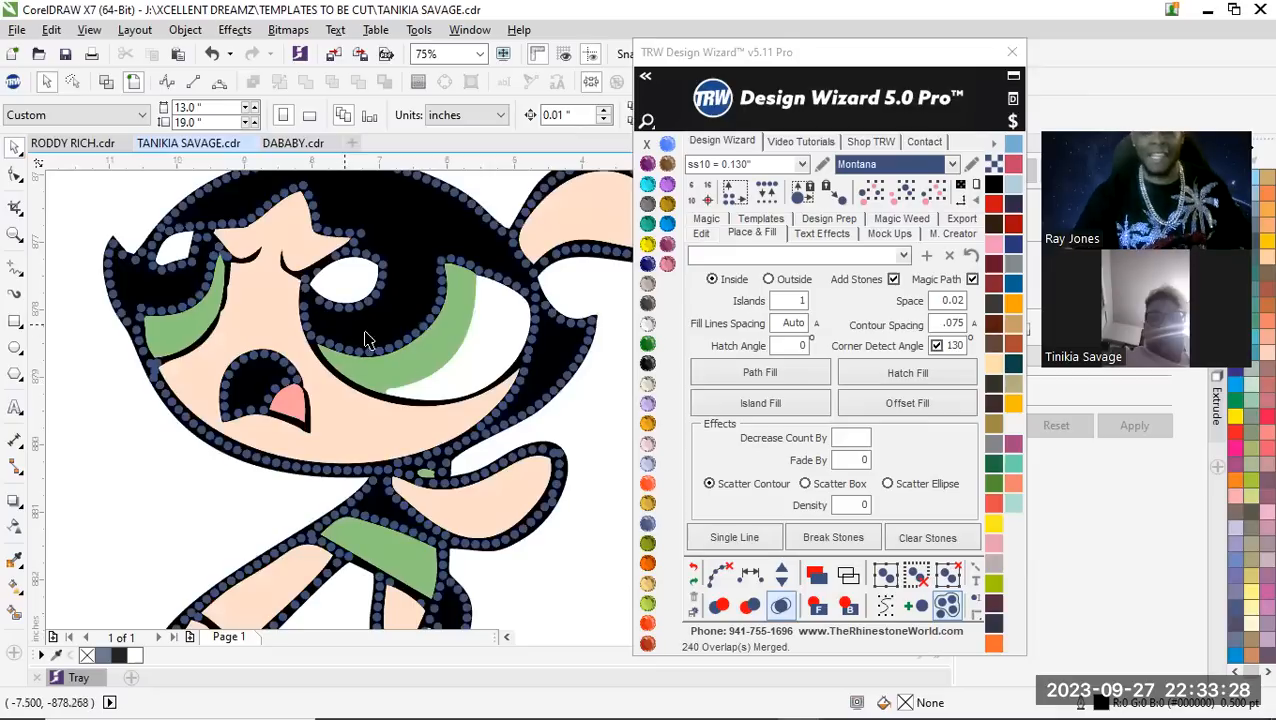
{"action": "scroll", "coordinate": [312, 340], "scroll_direction": "up", "scroll_amount": 3}
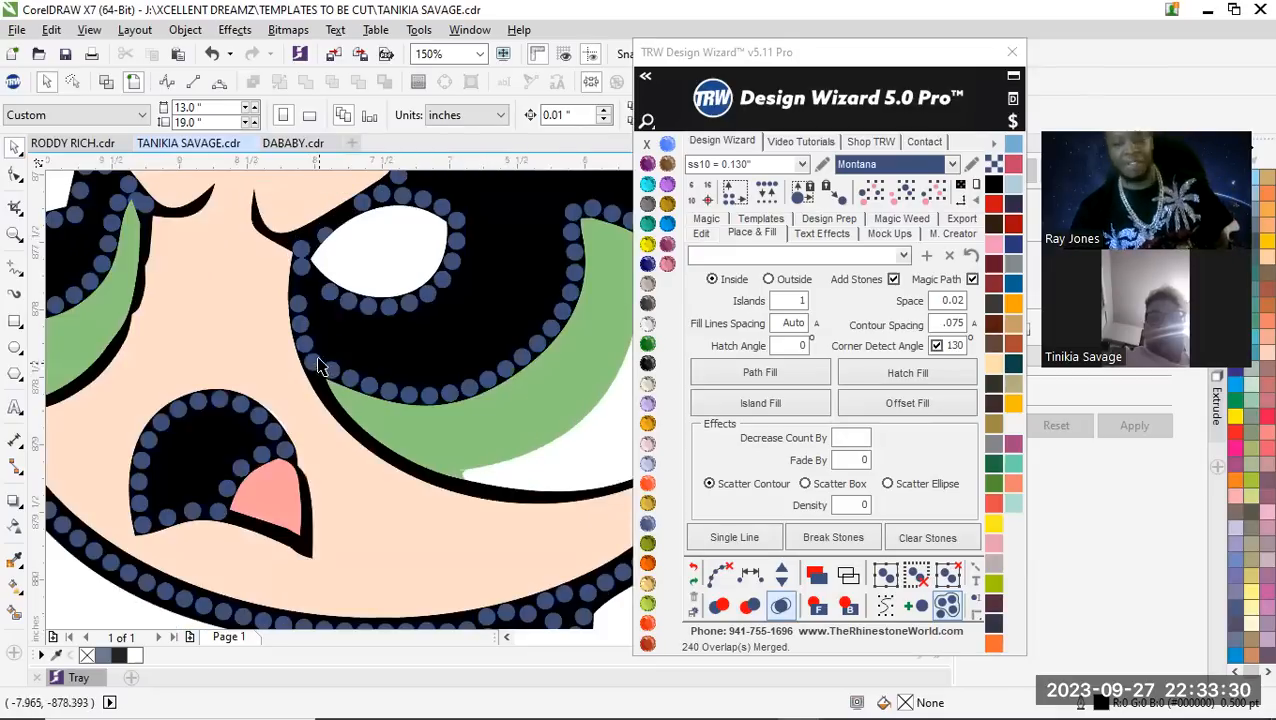
{"action": "scroll", "coordinate": [315, 360], "scroll_direction": "down", "scroll_amount": 3}
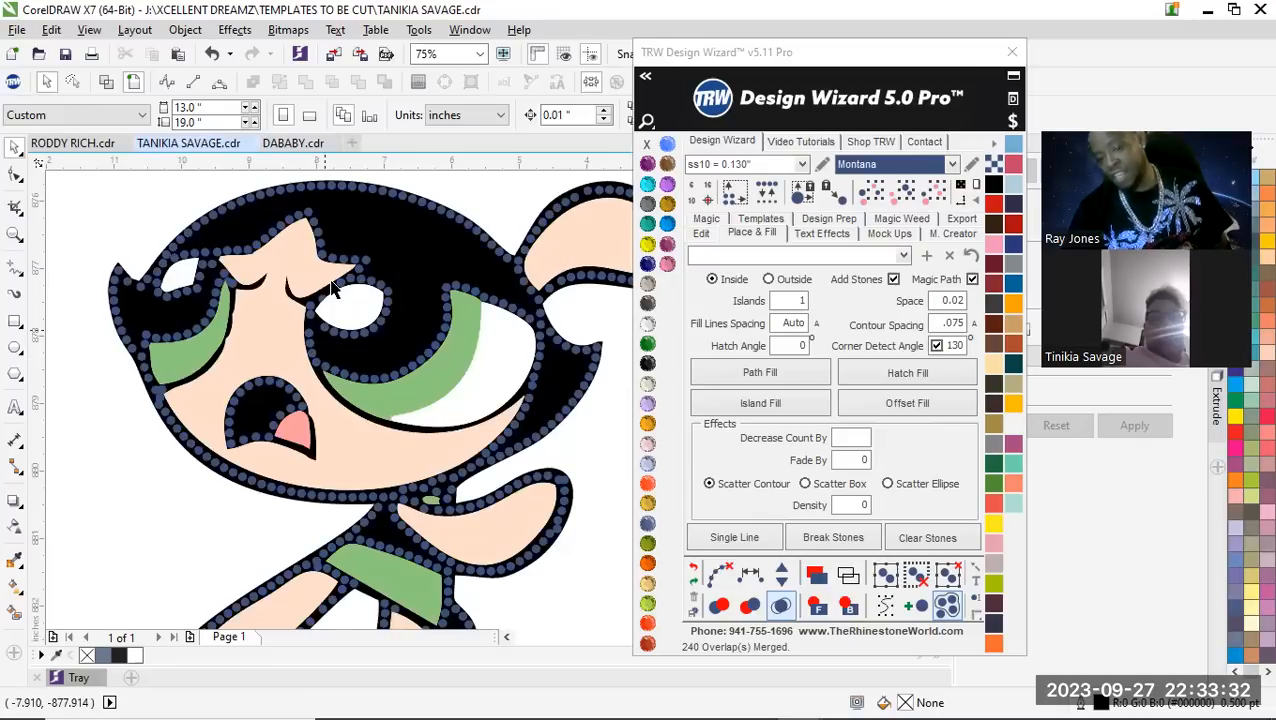
{"action": "scroll", "coordinate": [335, 287], "scroll_direction": "down", "scroll_amount": 2}
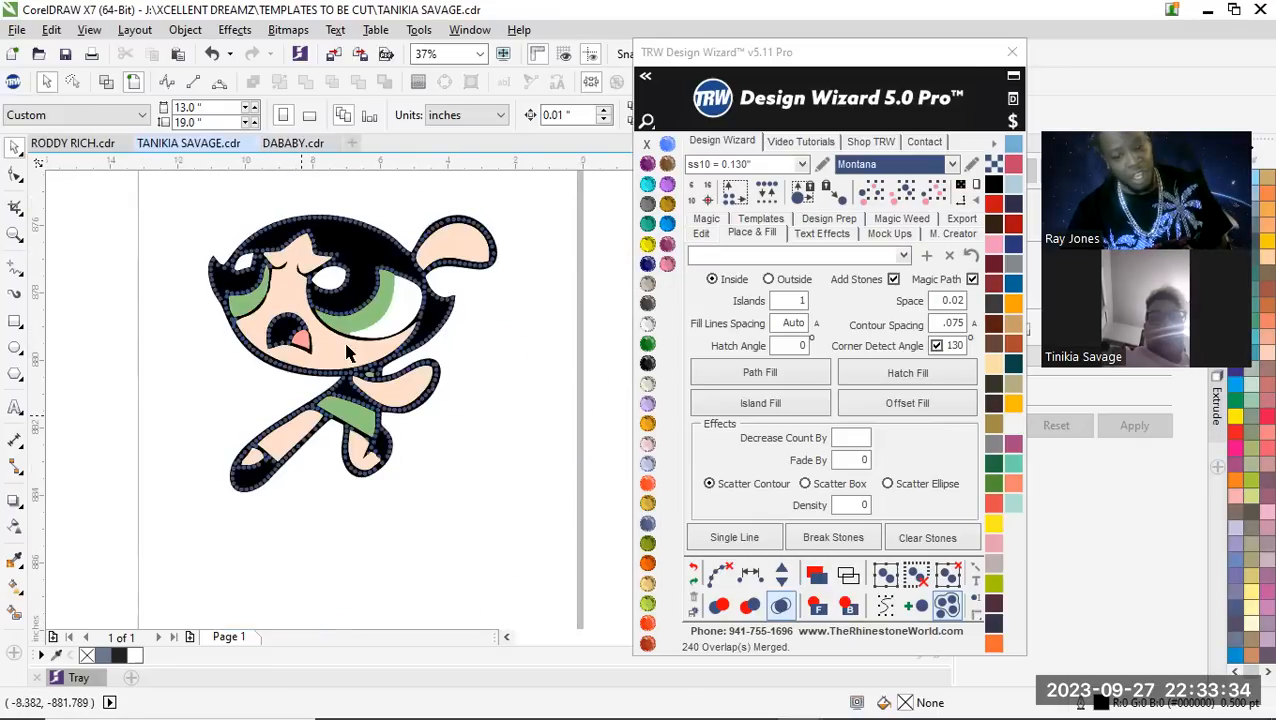
{"action": "scroll", "coordinate": [318, 409], "scroll_direction": "up", "scroll_amount": 3}
{"action": "scroll", "coordinate": [278, 450], "scroll_direction": "up", "scroll_amount": 3}
{"action": "scroll", "coordinate": [252, 462], "scroll_direction": "up", "scroll_amount": 1}
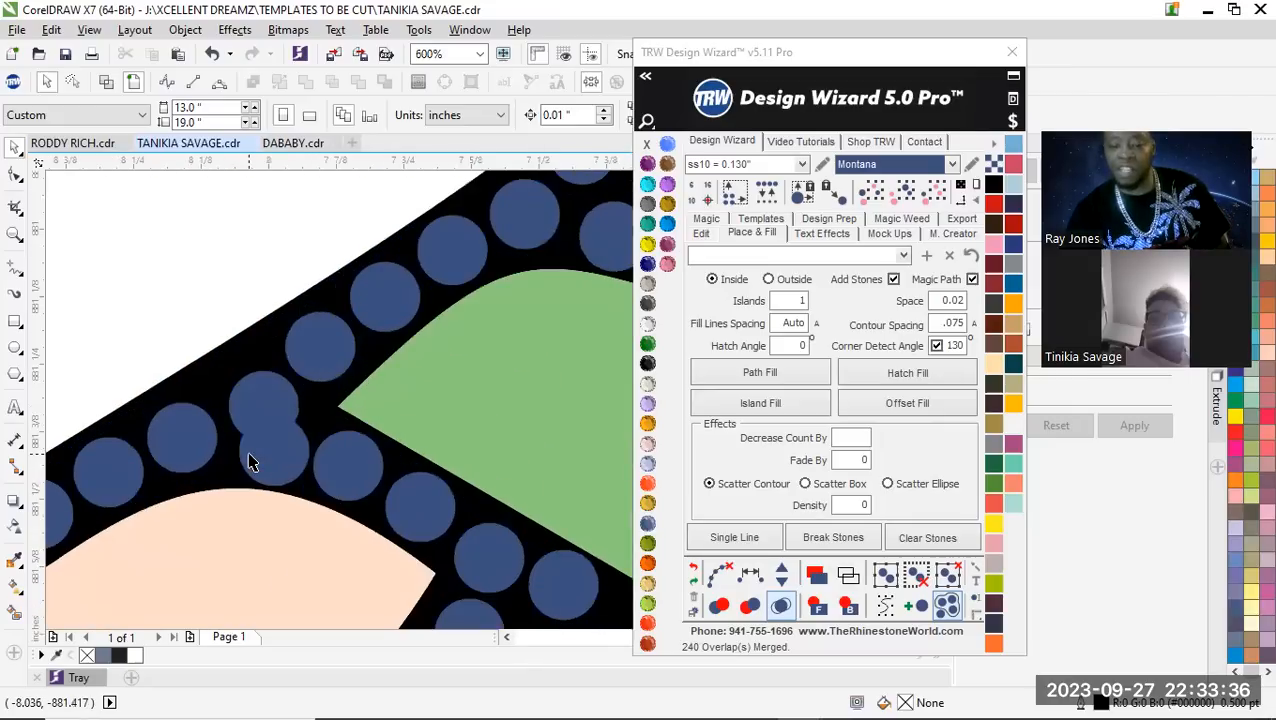
{"action": "scroll", "coordinate": [216, 359], "scroll_direction": "down", "scroll_amount": 2}
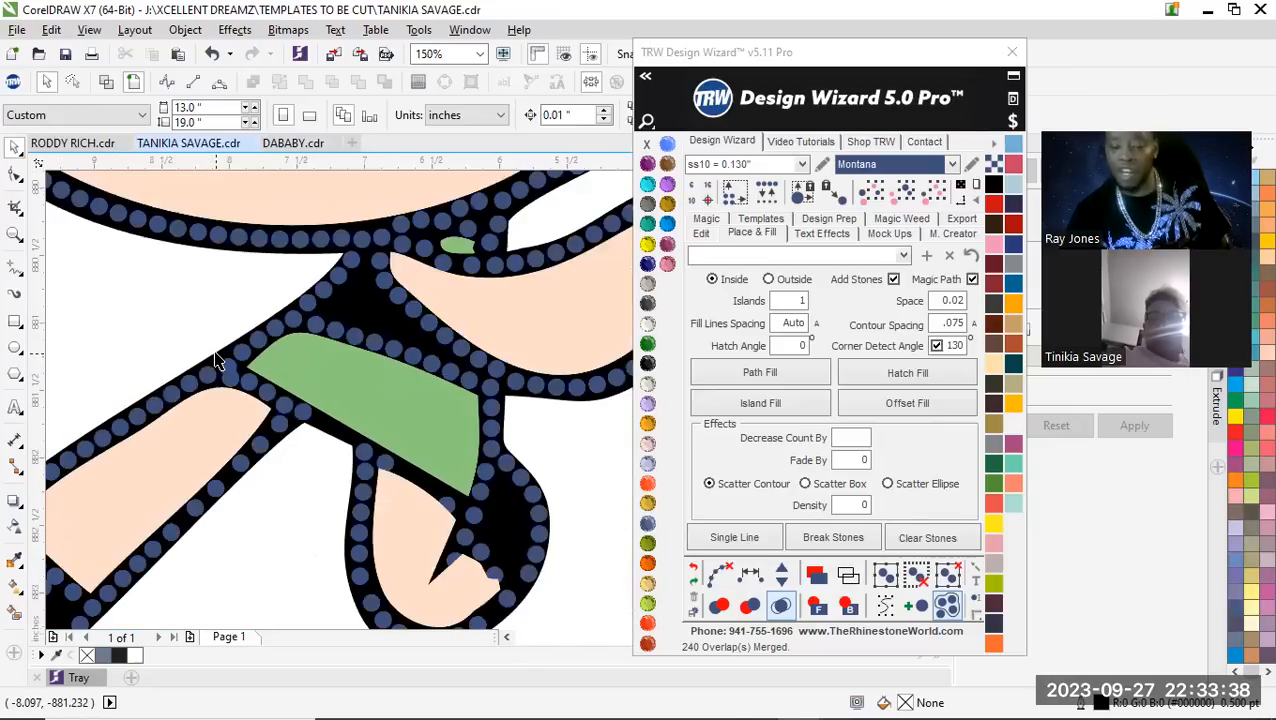
{"action": "scroll", "coordinate": [412, 425], "scroll_direction": "down", "scroll_amount": 1}
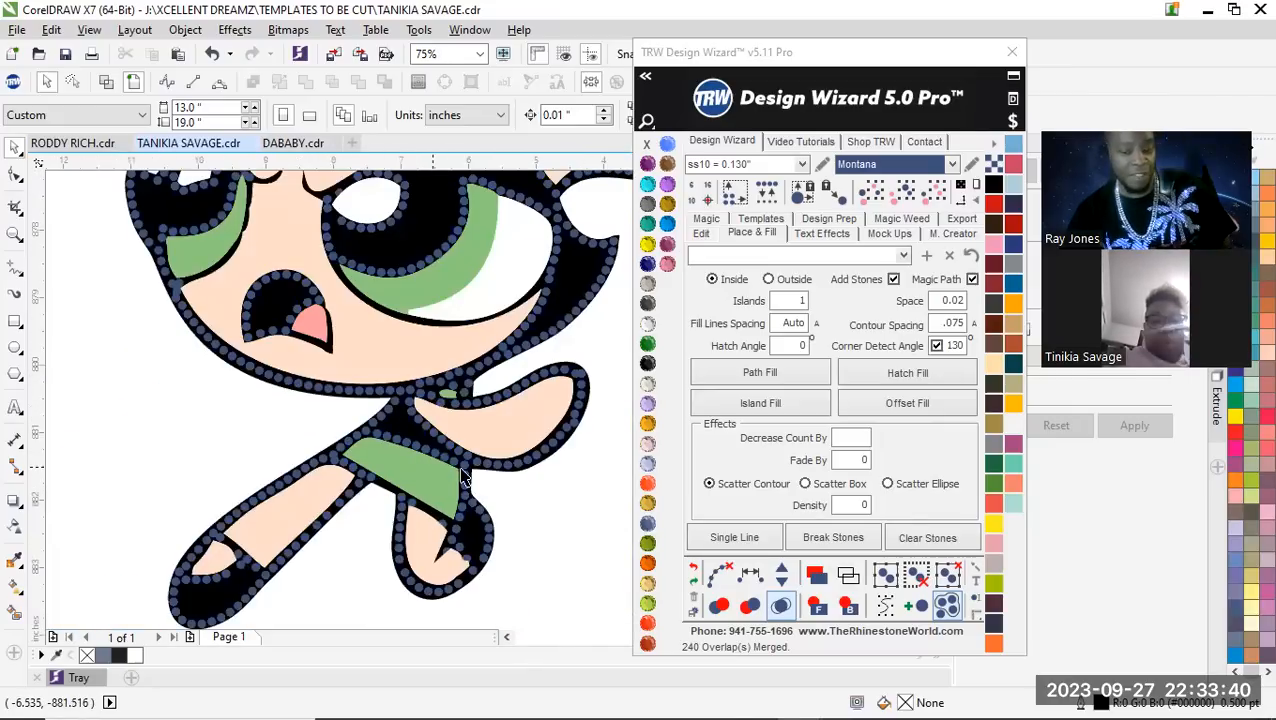
{"action": "scroll", "coordinate": [380, 420], "scroll_direction": "down", "scroll_amount": 1}
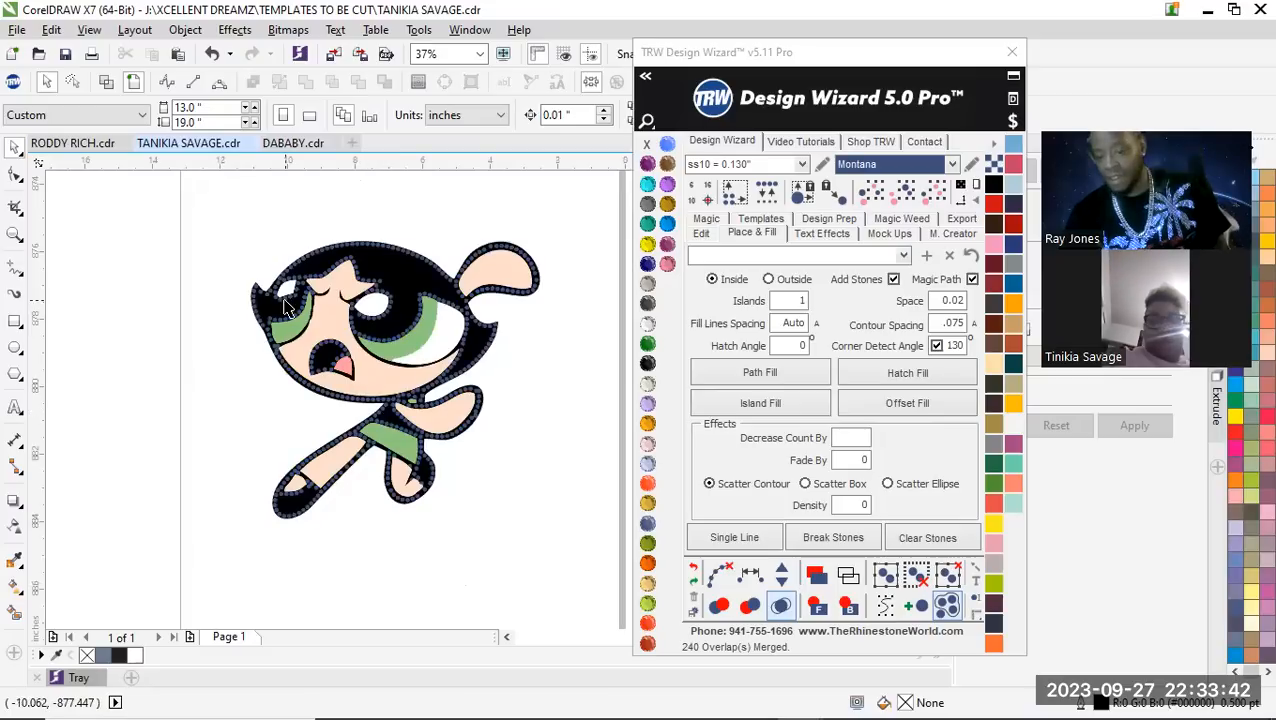
{"action": "scroll", "coordinate": [286, 340], "scroll_direction": "up", "scroll_amount": 1}
{"action": "scroll", "coordinate": [250, 392], "scroll_direction": "up", "scroll_amount": 2}
{"action": "scroll", "coordinate": [215, 415], "scroll_direction": "down", "scroll_amount": 1}
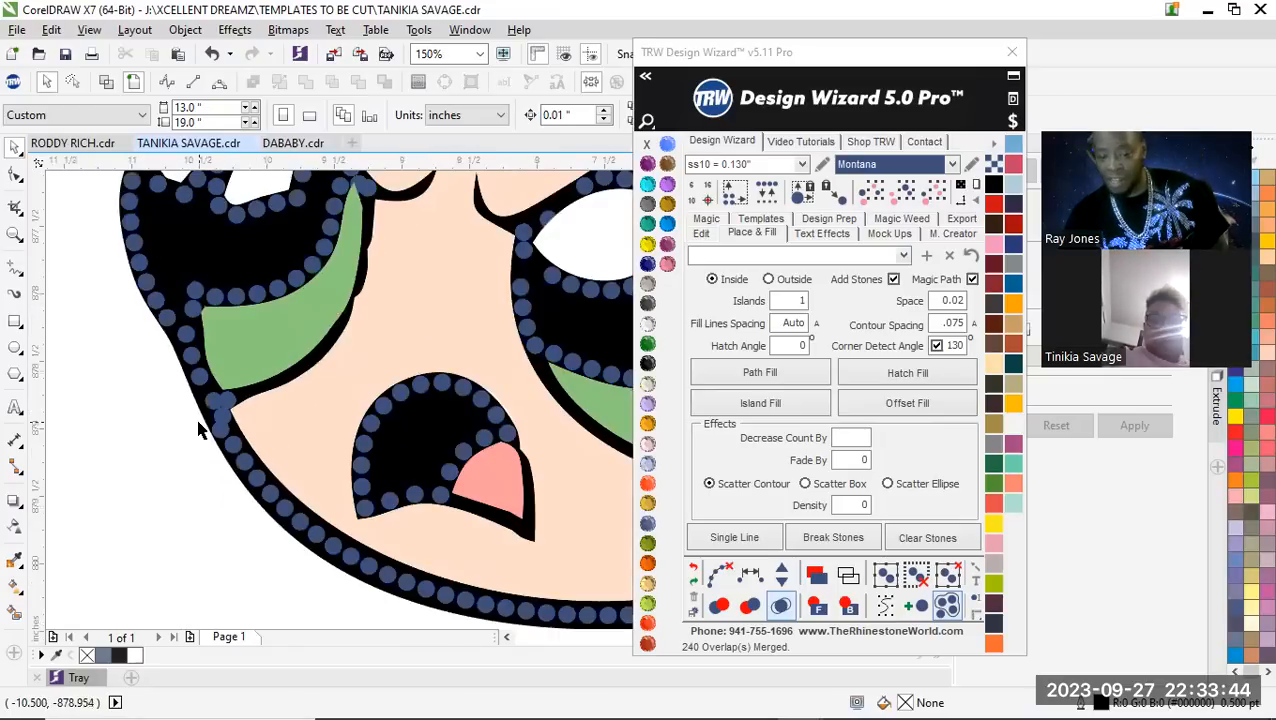
{"action": "scroll", "coordinate": [232, 412], "scroll_direction": "up", "scroll_amount": 2}
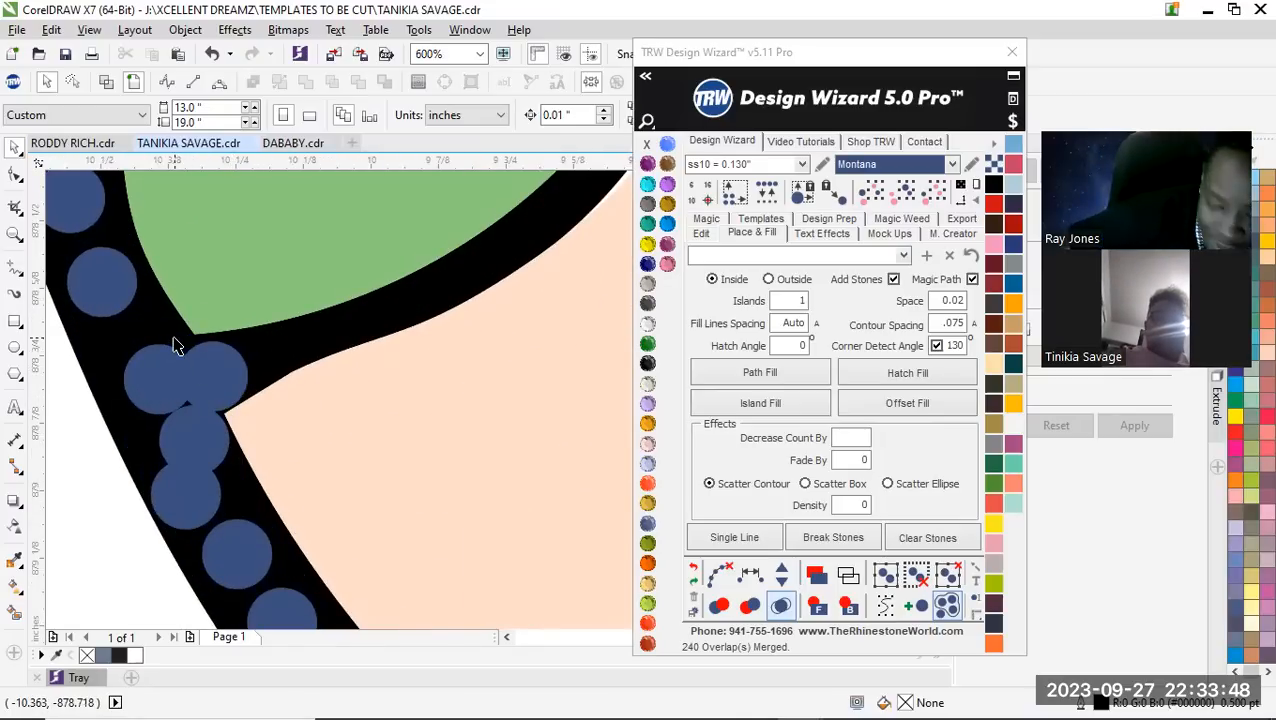
{"action": "scroll", "coordinate": [178, 345], "scroll_direction": "down", "scroll_amount": 1}
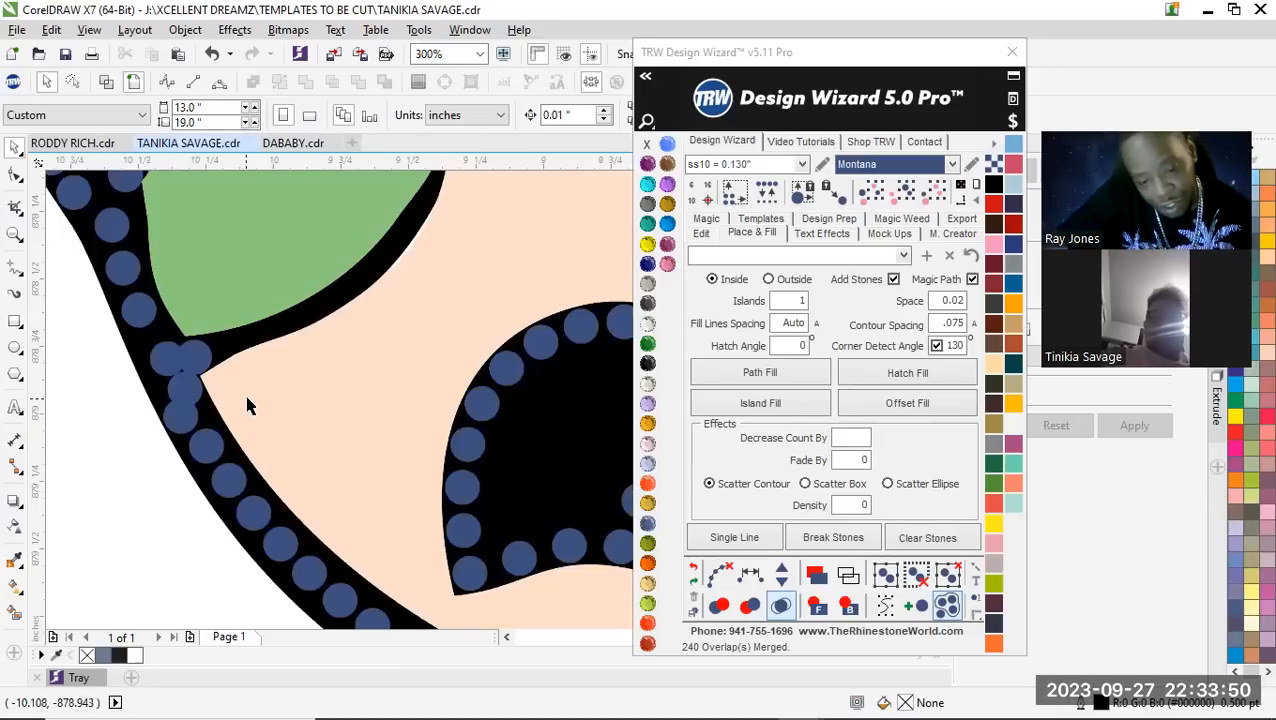
{"action": "scroll", "coordinate": [212, 374], "scroll_direction": "down", "scroll_amount": 3}
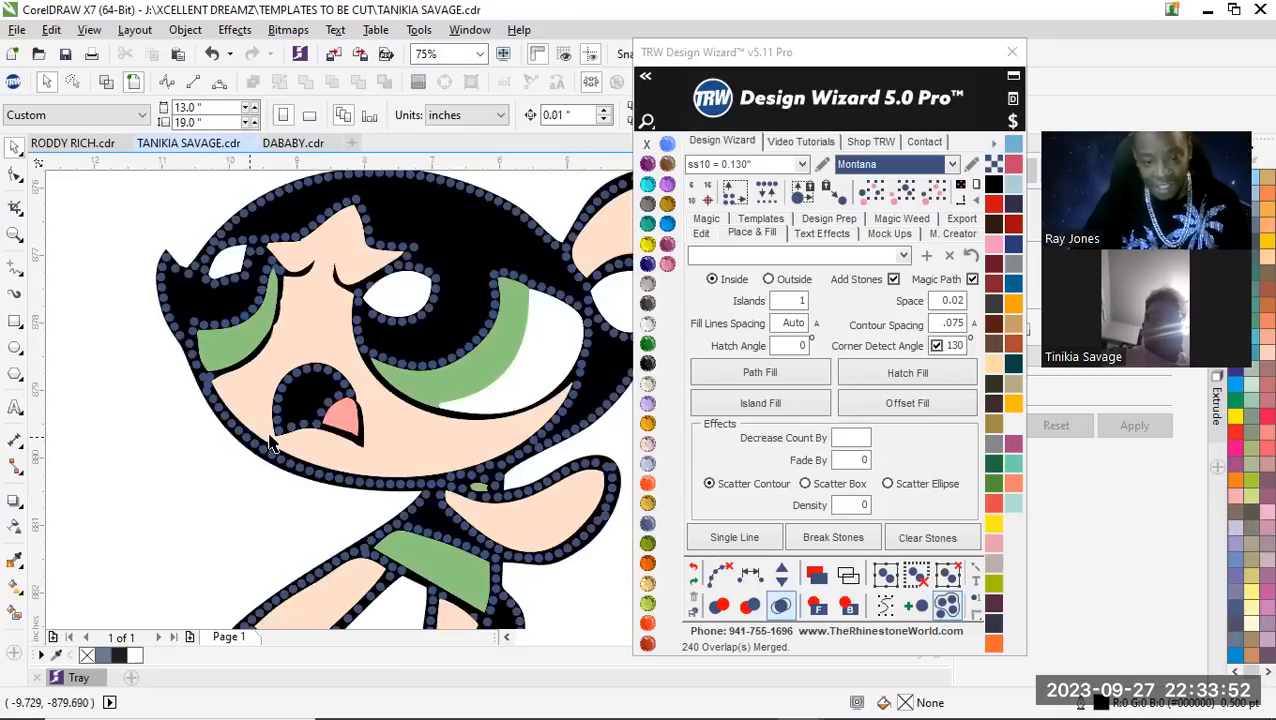
{"action": "scroll", "coordinate": [272, 508], "scroll_direction": "up", "scroll_amount": 1}
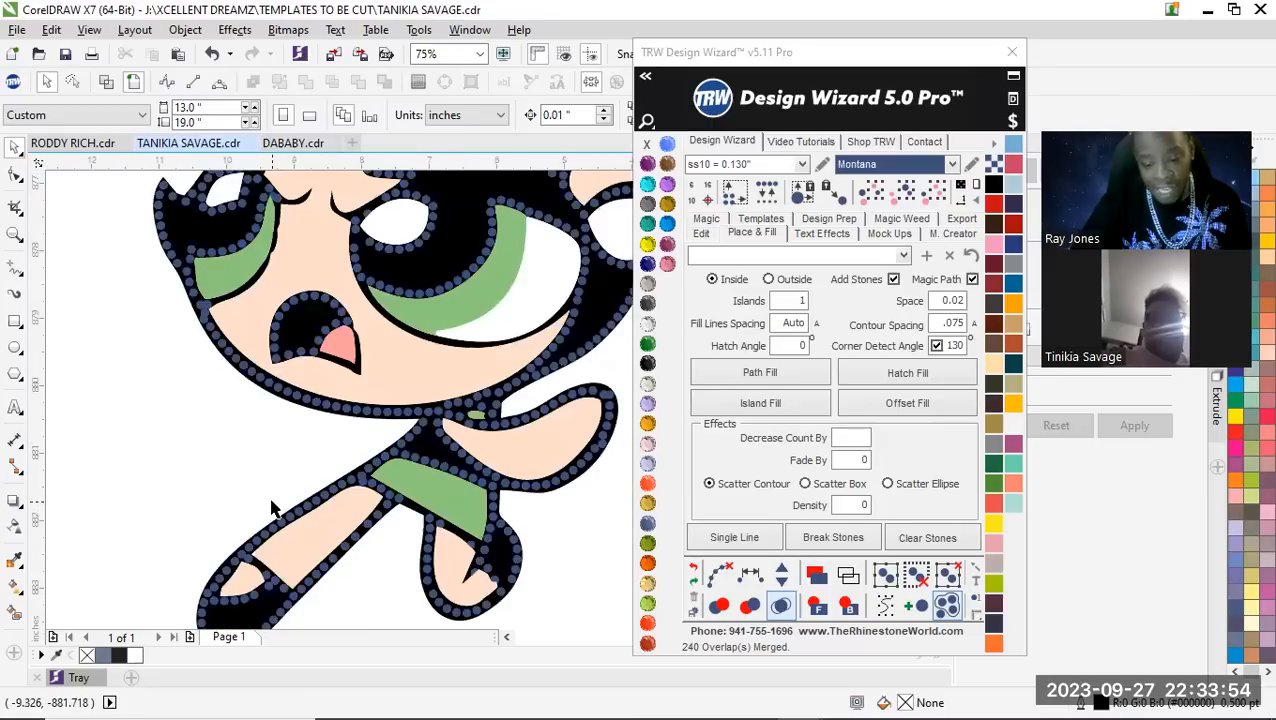
{"action": "scroll", "coordinate": [278, 475], "scroll_direction": "down", "scroll_amount": 1}
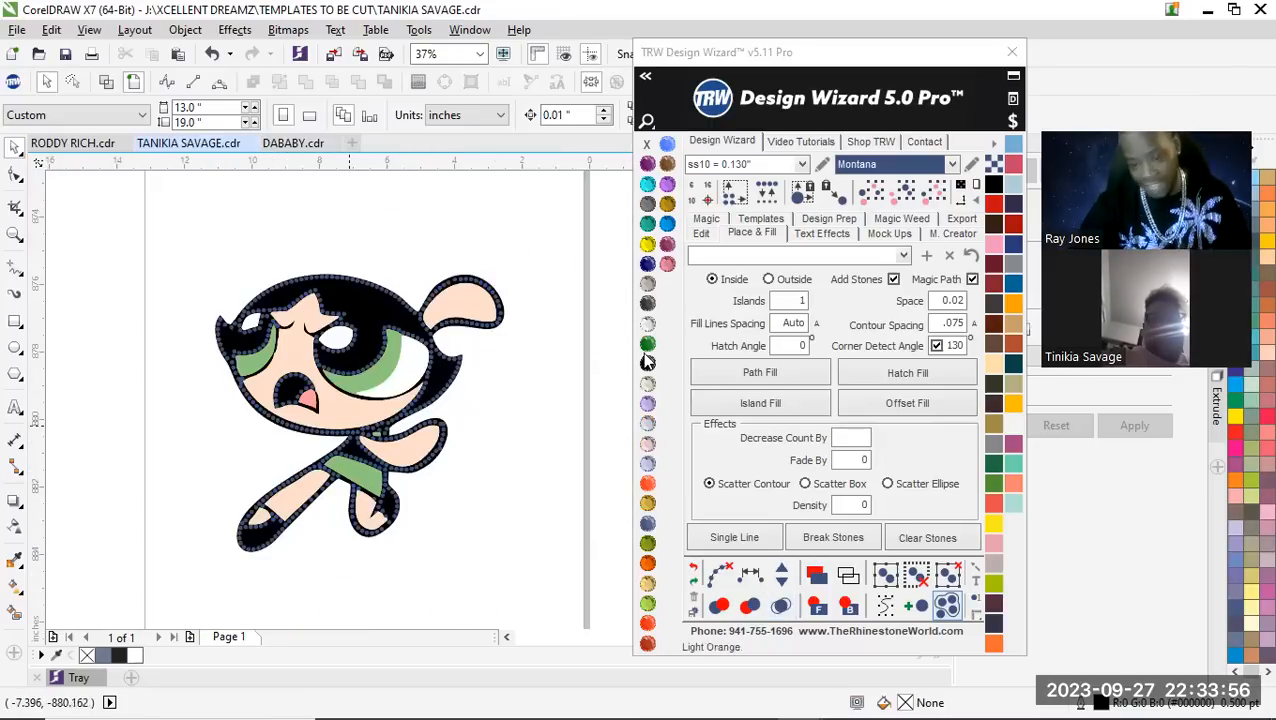
Select all island-fill stones of the same size and color and delete them
{"action": "scroll", "coordinate": [430, 300], "scroll_direction": "up", "scroll_amount": 2}
{"action": "scroll", "coordinate": [438, 320], "scroll_direction": "up", "scroll_amount": 1}
{"action": "left_click", "coordinate": [410, 297]}
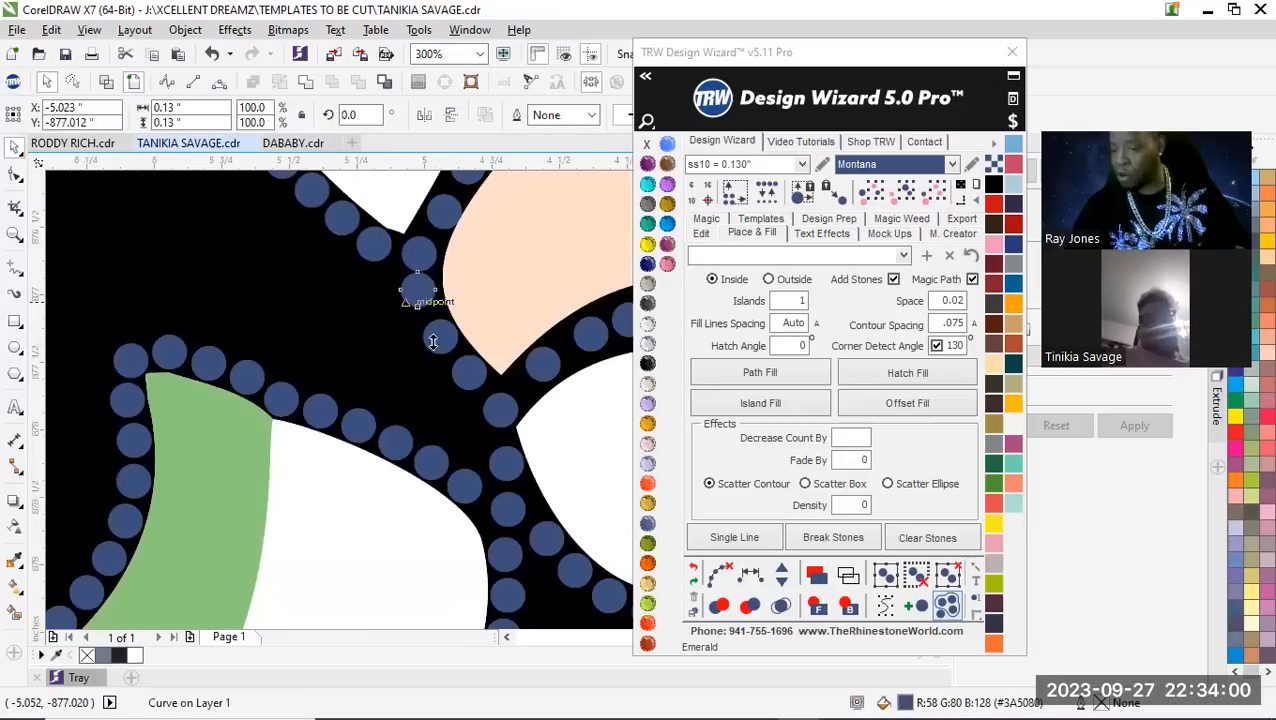
{"action": "scroll", "coordinate": [415, 292], "scroll_direction": "down", "scroll_amount": 3}
{"action": "left_click", "coordinate": [934, 199]}
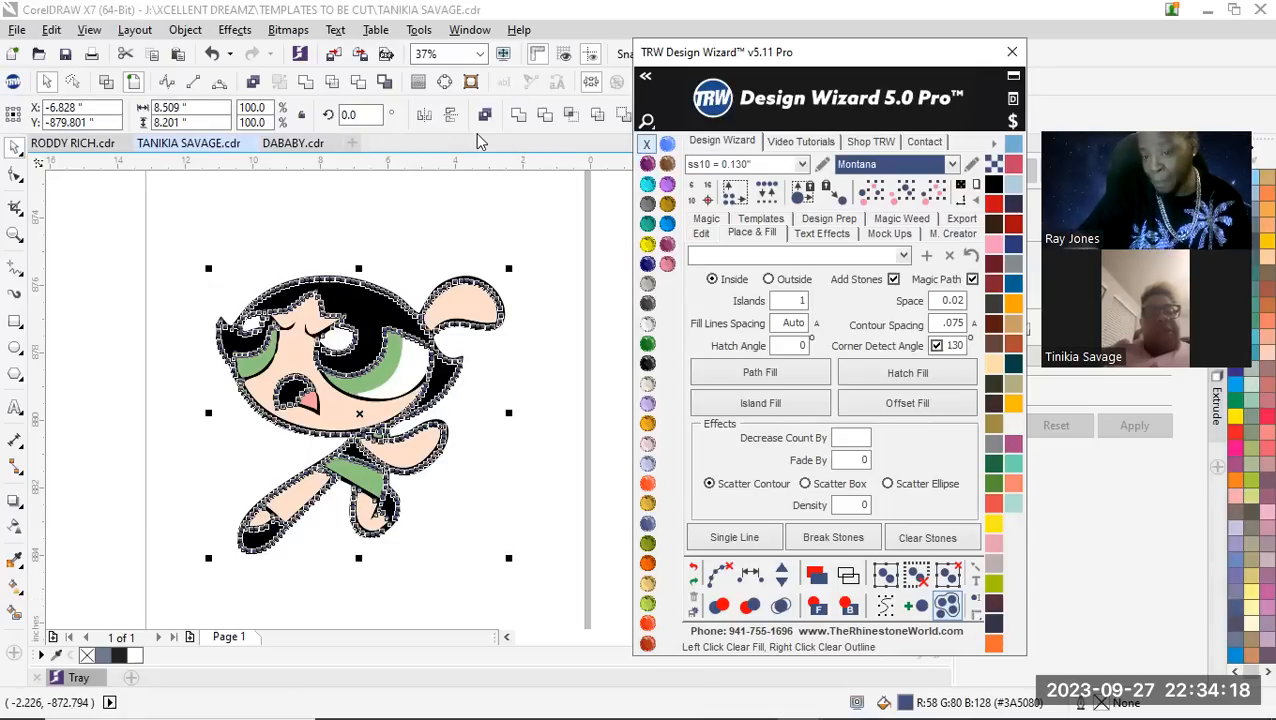
{"action": "left_click", "coordinate": [411, 142]}
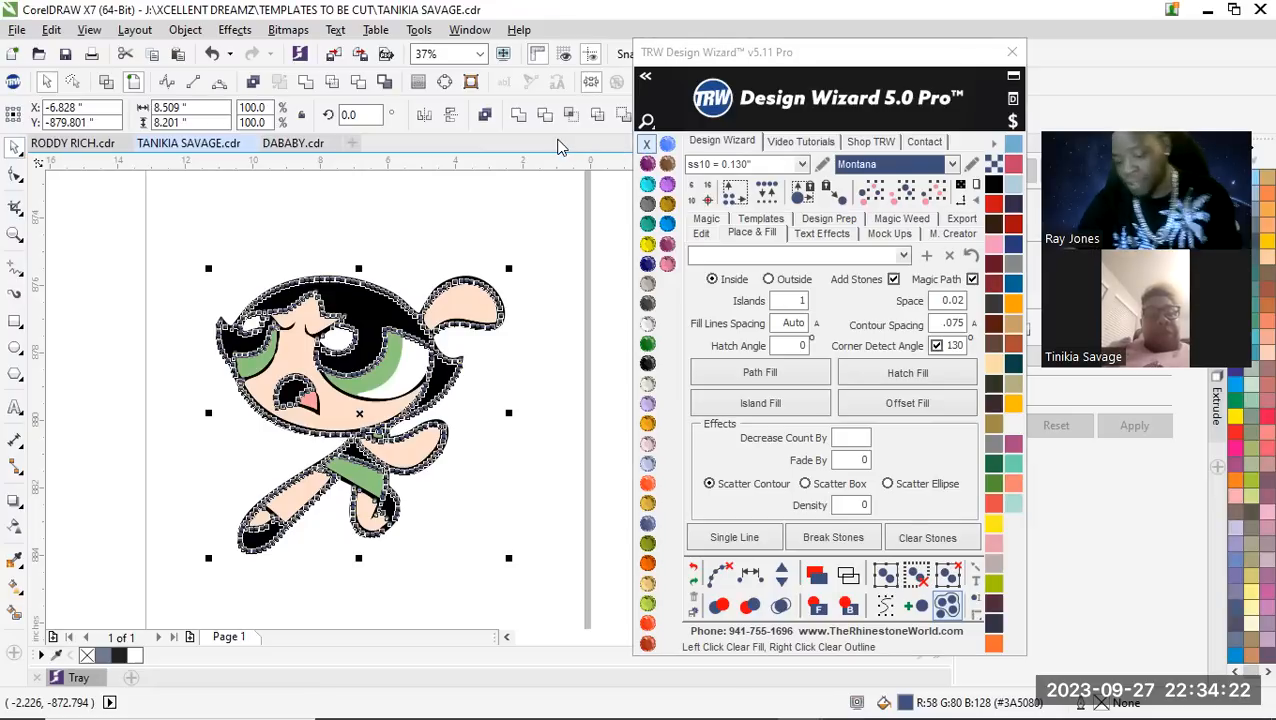
{"action": "key", "text": "Delete"}
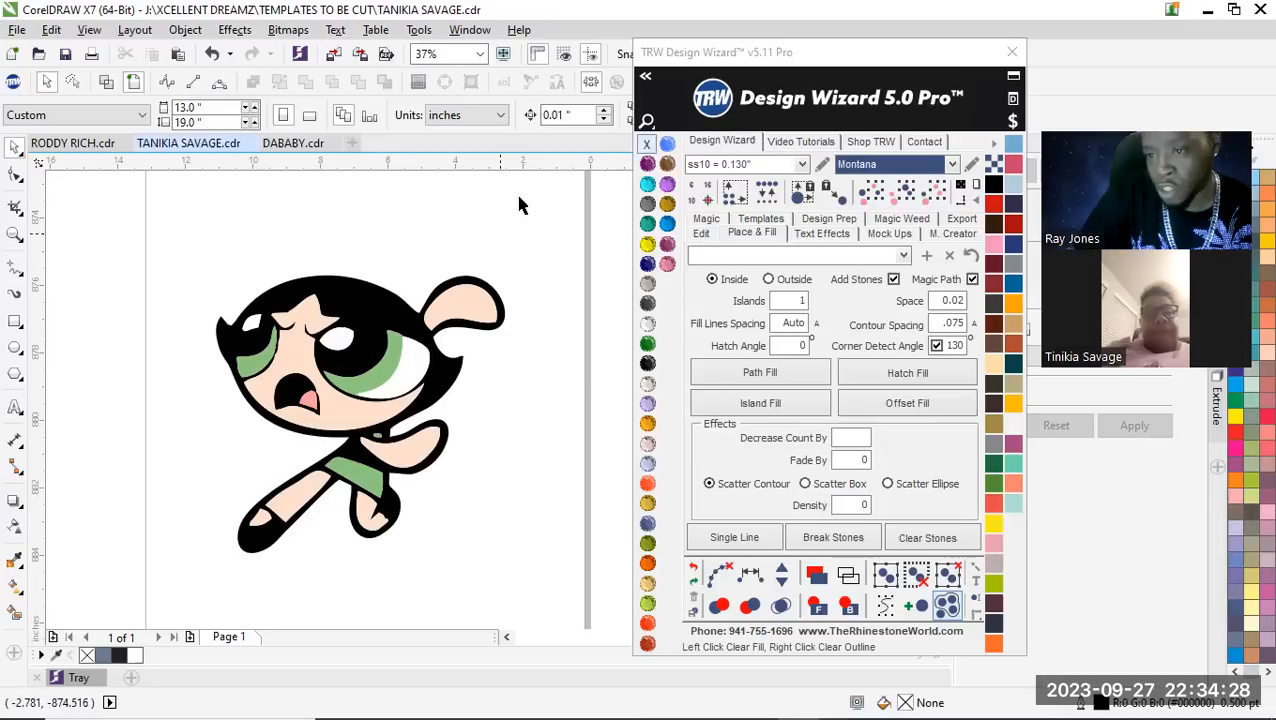
Undo the deletion of the island-fill stones
{"action": "scroll", "coordinate": [320, 437], "scroll_direction": "down", "scroll_amount": 2}
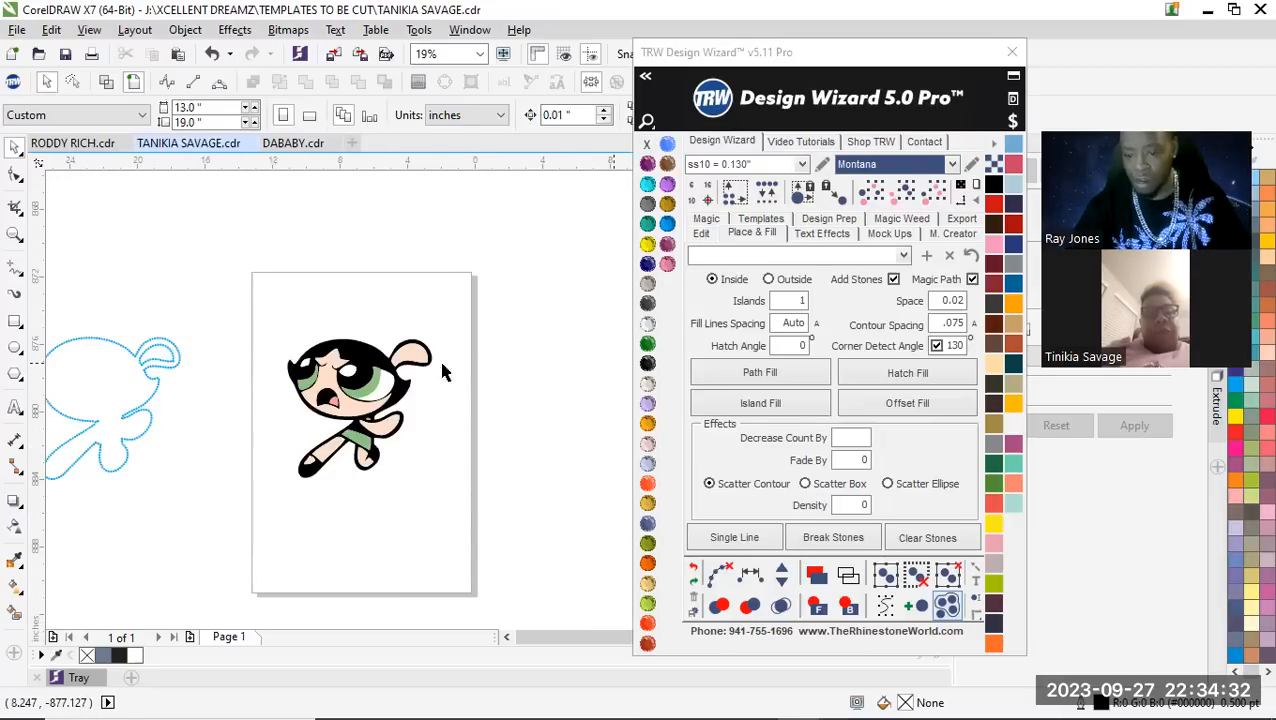
{"action": "left_click", "coordinate": [694, 569]}
{"action": "left_click", "coordinate": [476, 370]}
Select every stone matching the size and color of an island-fill stone above the green part of the larger eye
{"action": "scroll", "coordinate": [440, 362], "scroll_direction": "up", "scroll_amount": 7}
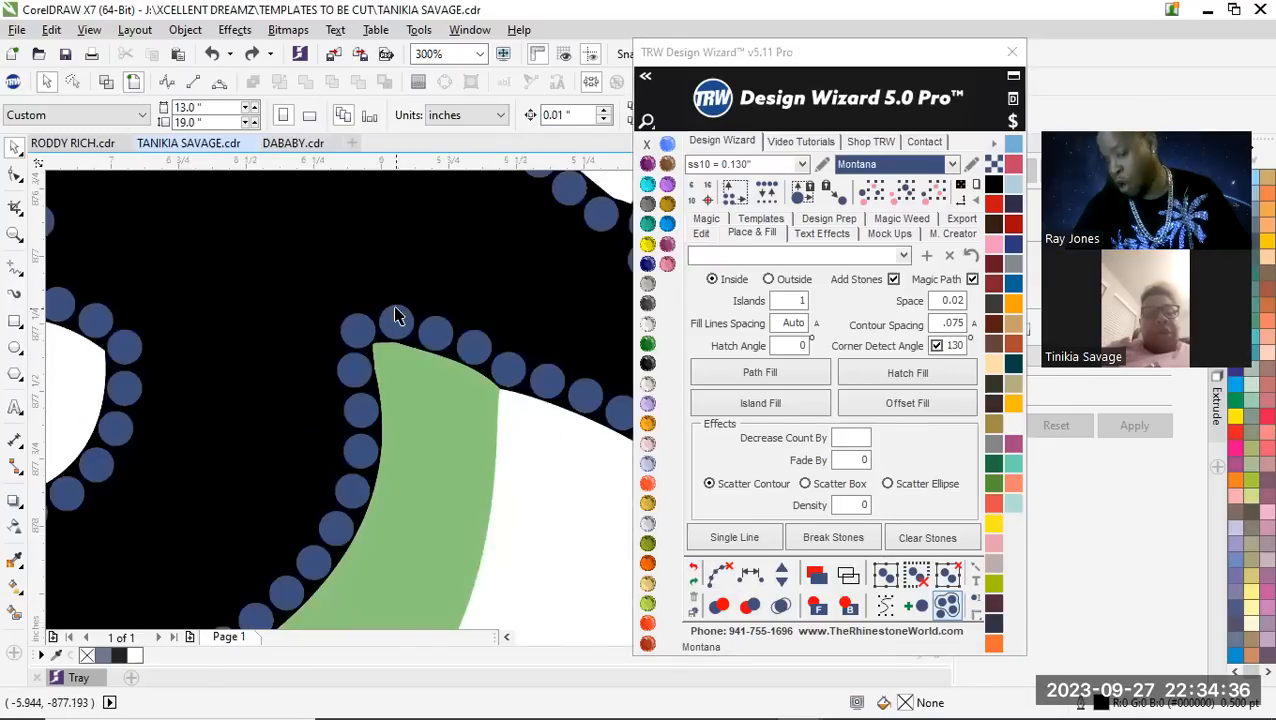
{"action": "left_click", "coordinate": [395, 316]}
{"action": "scroll", "coordinate": [395, 330], "scroll_direction": "down", "scroll_amount": 2}
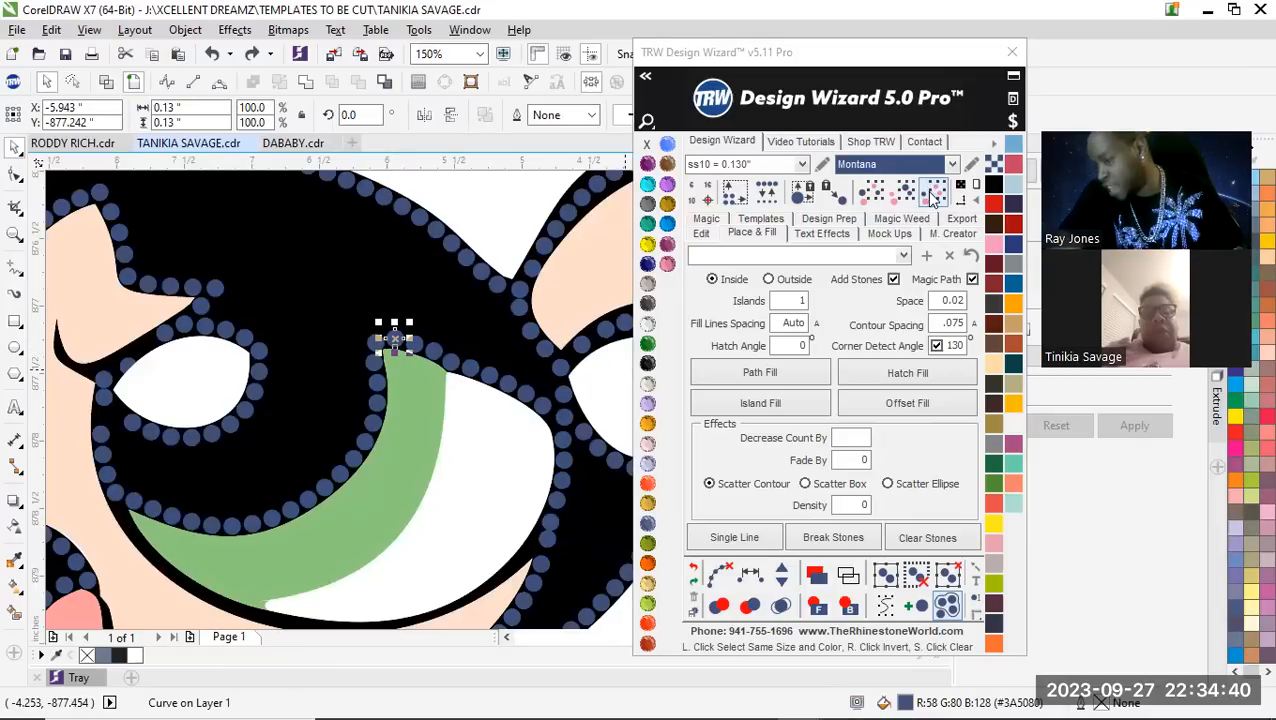
{"action": "left_click", "coordinate": [930, 197]}
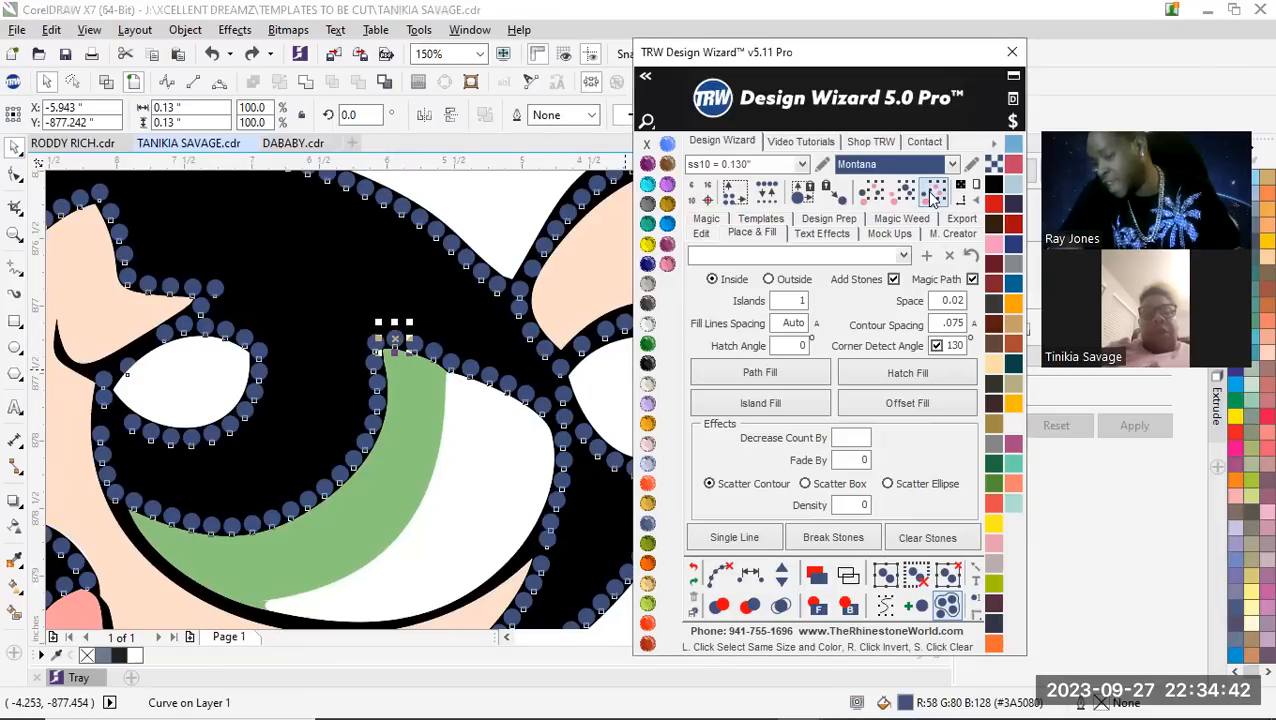
Examine the selected island-fill stones on the character alongside the outline stones set aside off the page
{"action": "scroll", "coordinate": [380, 395], "scroll_direction": "down", "scroll_amount": 2}
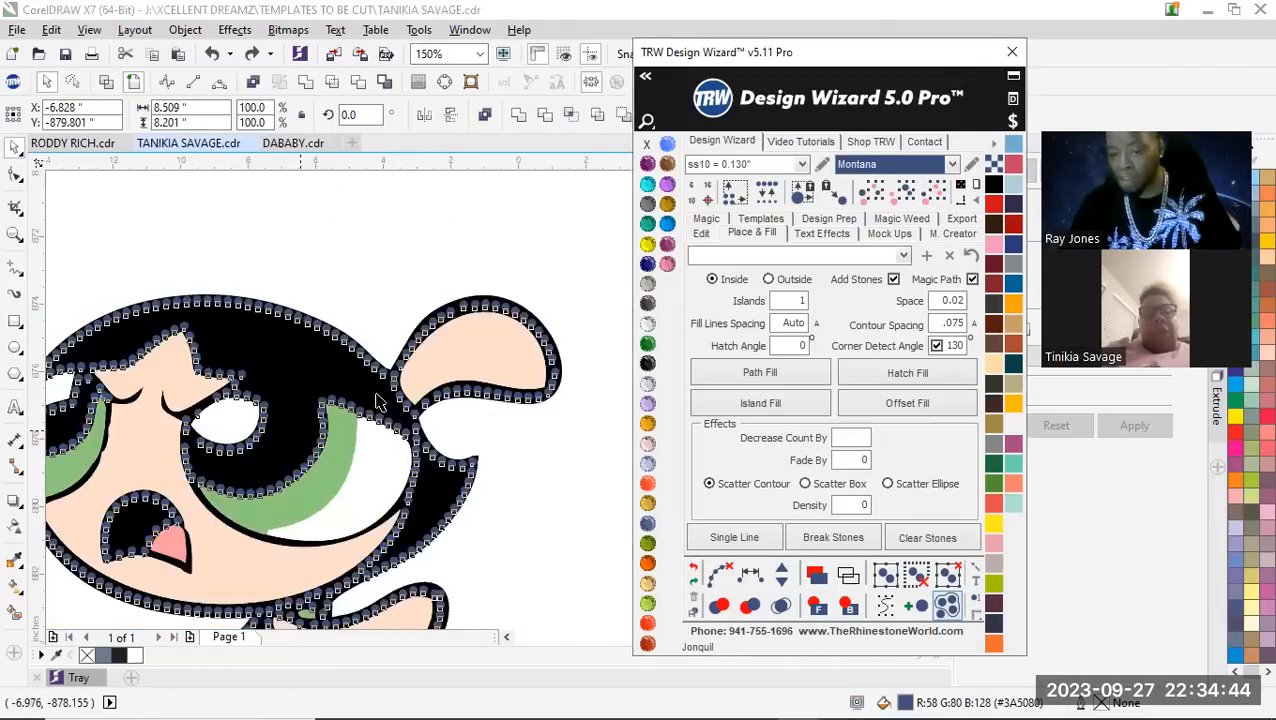
{"action": "scroll", "coordinate": [390, 350], "scroll_direction": "up", "scroll_amount": 1}
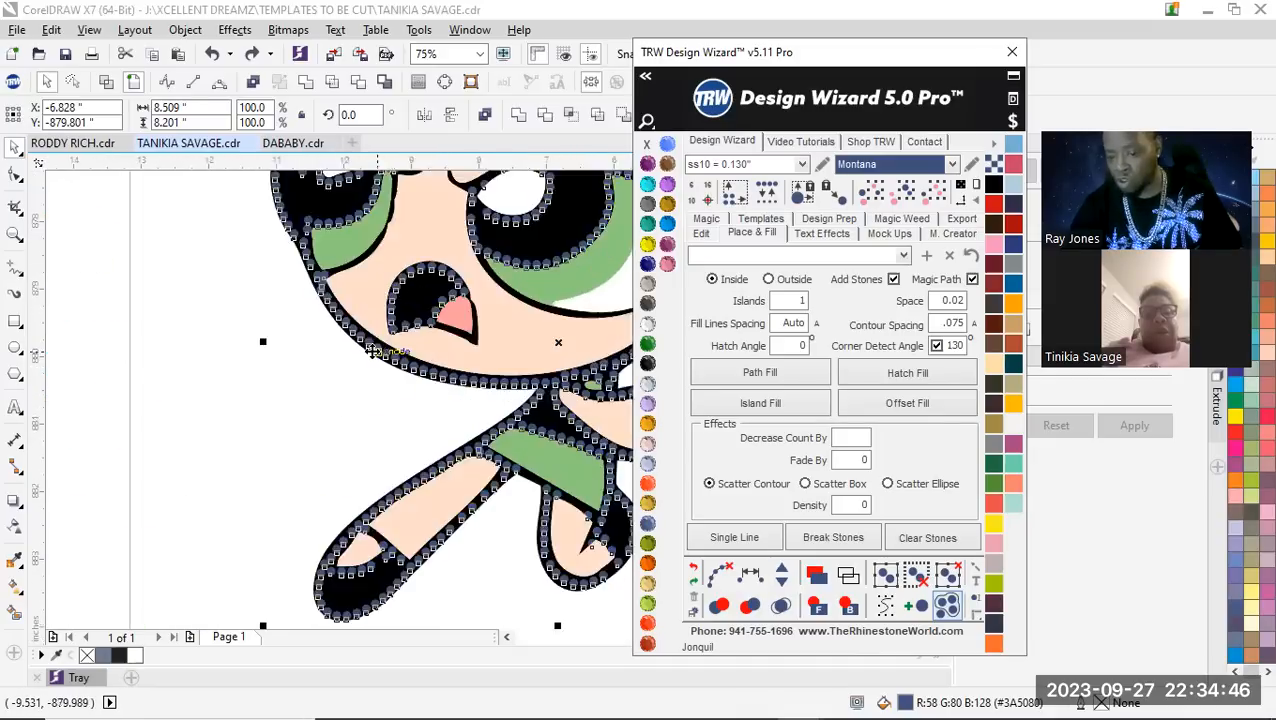
{"action": "scroll", "coordinate": [360, 395], "scroll_direction": "down", "scroll_amount": 2}
{"action": "scroll", "coordinate": [424, 350], "scroll_direction": "up", "scroll_amount": 1}
{"action": "scroll", "coordinate": [423, 351], "scroll_direction": "down", "scroll_amount": 1}
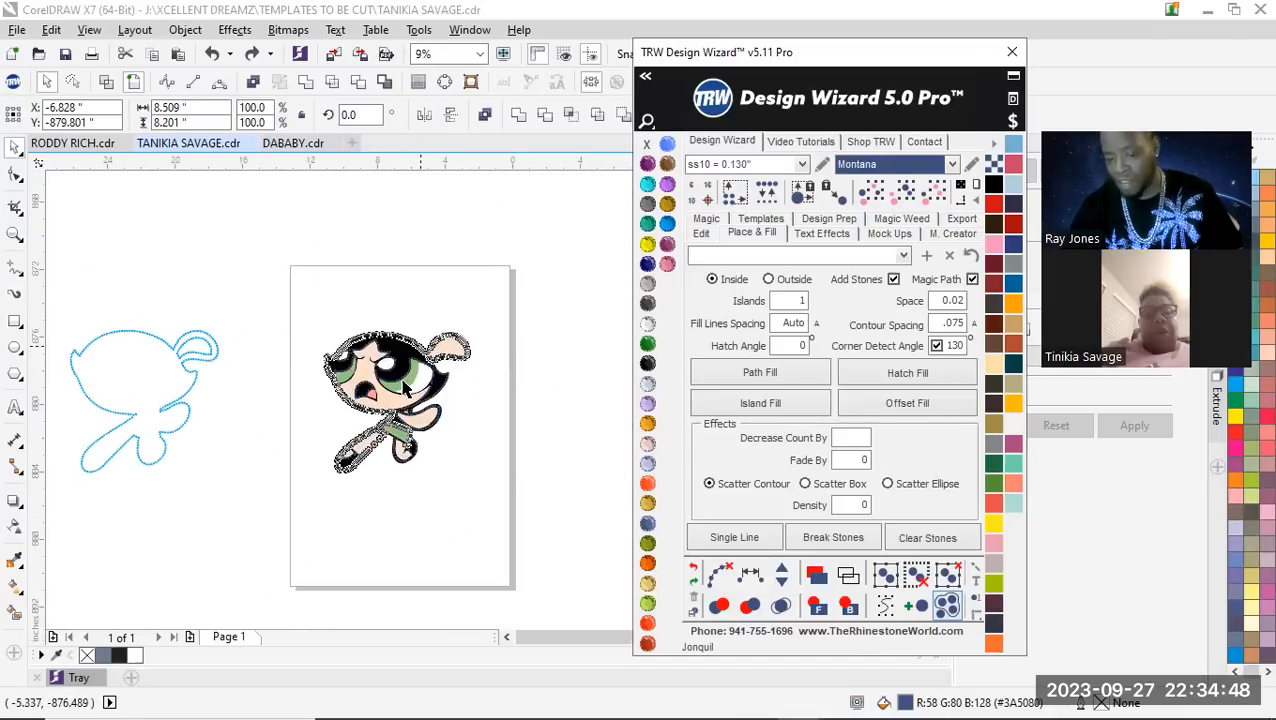
{"action": "scroll", "coordinate": [410, 380], "scroll_direction": "up", "scroll_amount": 2}
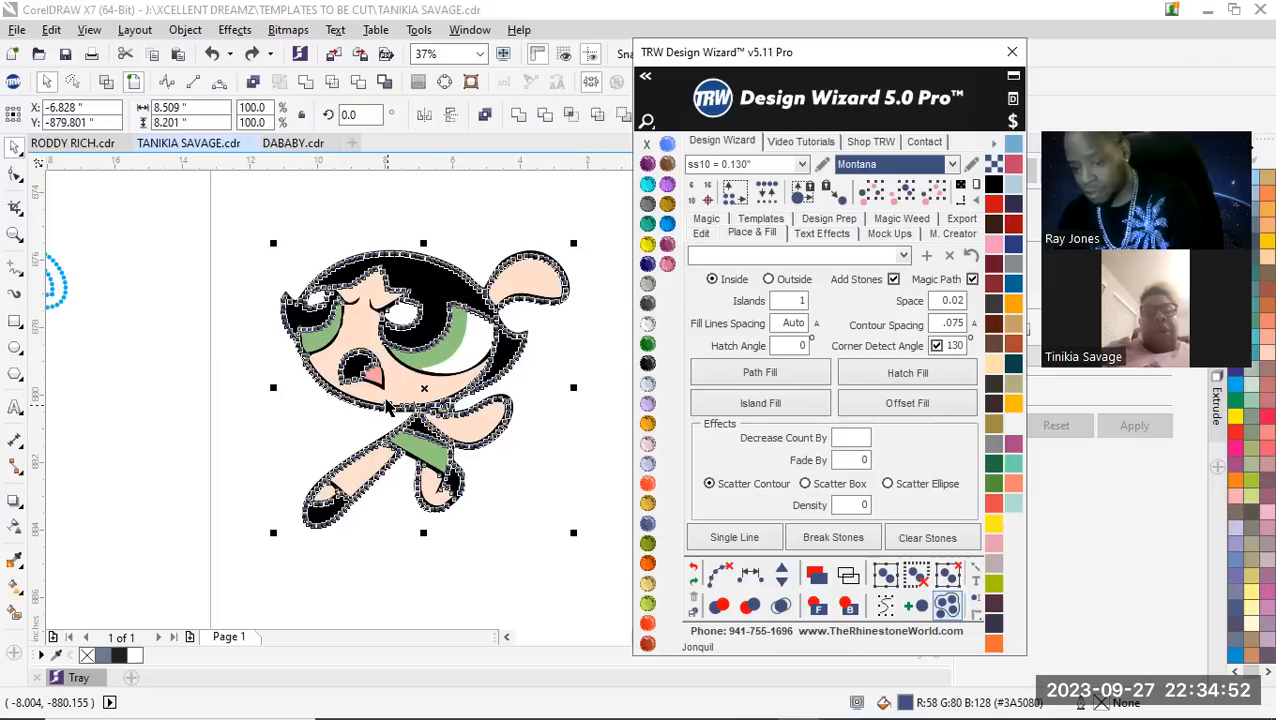
{"action": "scroll", "coordinate": [415, 397], "scroll_direction": "down", "scroll_amount": 1}
{"action": "scroll", "coordinate": [418, 420], "scroll_direction": "up", "scroll_amount": 1}
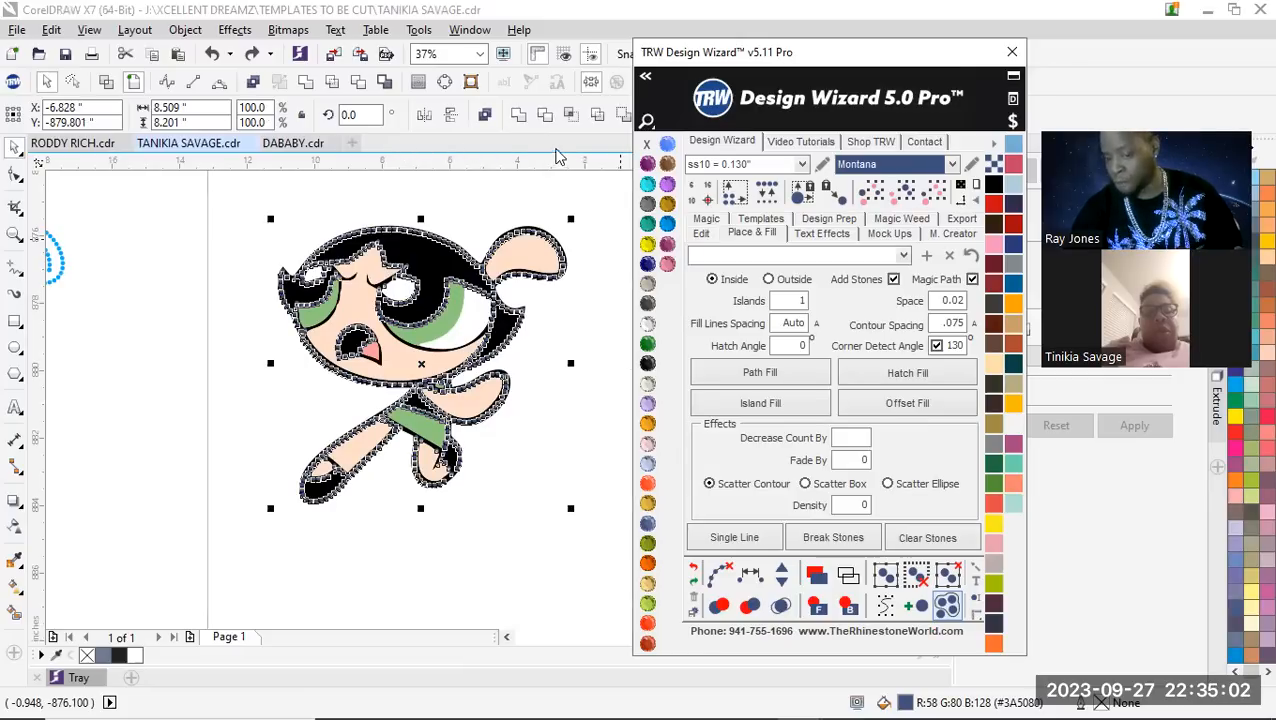
{"action": "scroll", "coordinate": [378, 448], "scroll_direction": "down", "scroll_amount": 1}
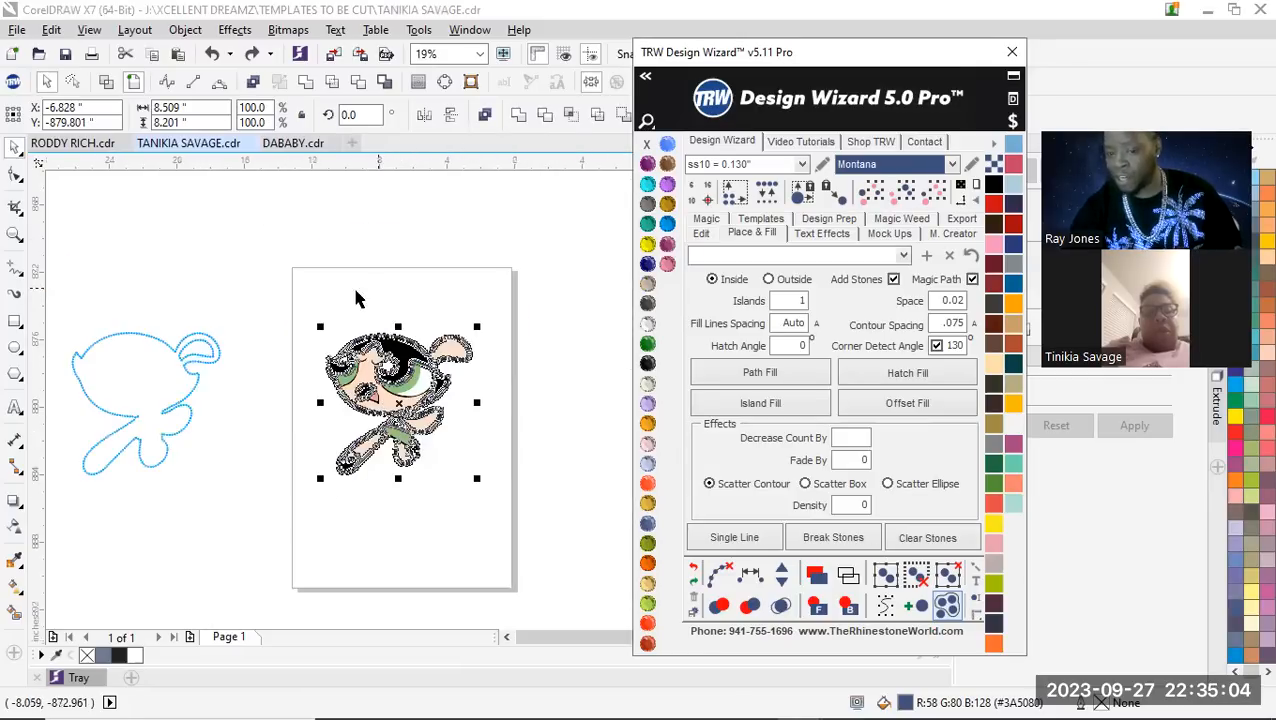
Select every stone matching the island-fill stone at the larger eye's green part and delete them all
{"action": "left_click", "coordinate": [343, 291]}
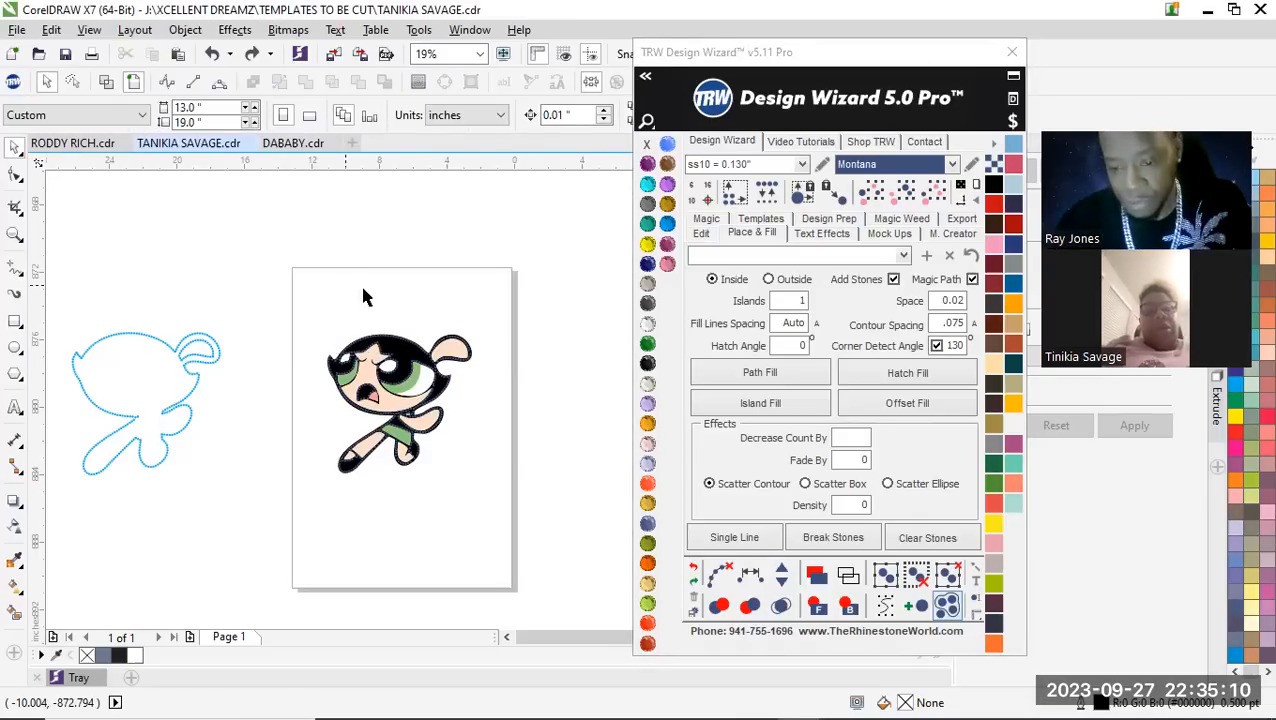
{"action": "scroll", "coordinate": [405, 365], "scroll_direction": "up", "scroll_amount": 3}
{"action": "left_click", "coordinate": [421, 336]}
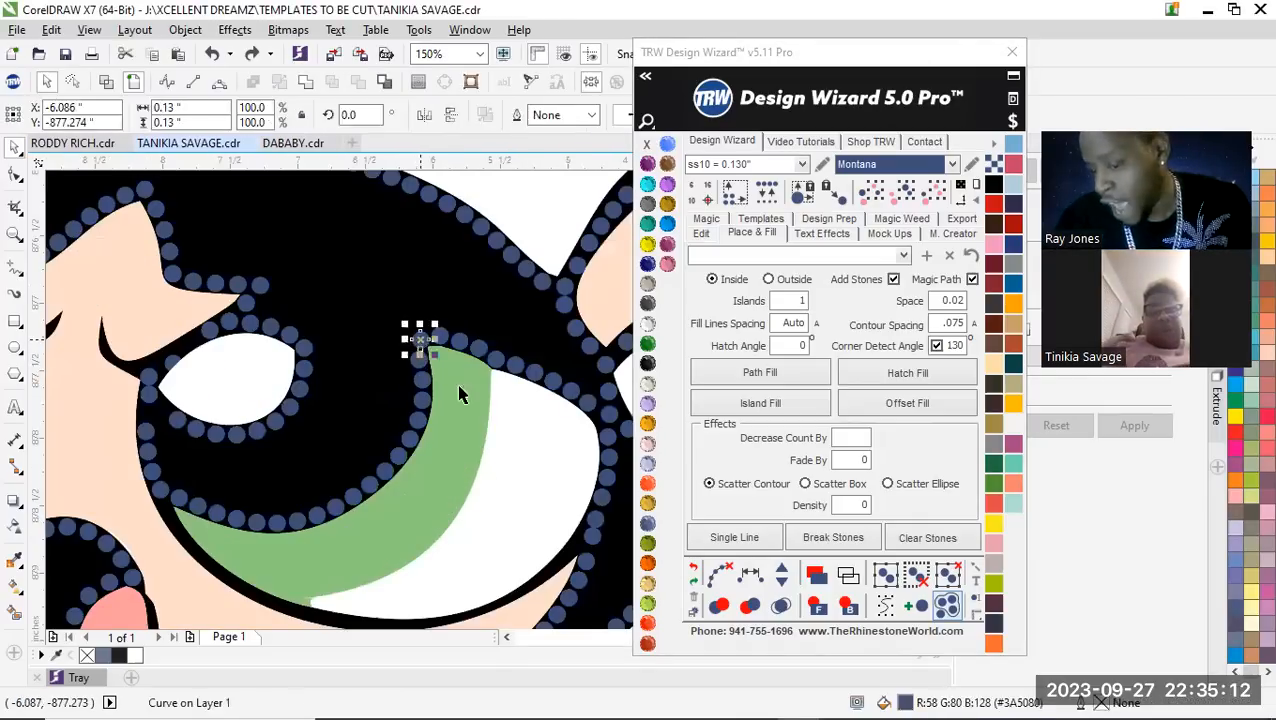
{"action": "scroll", "coordinate": [473, 366], "scroll_direction": "down", "scroll_amount": 1}
{"action": "left_click", "coordinate": [931, 192]}
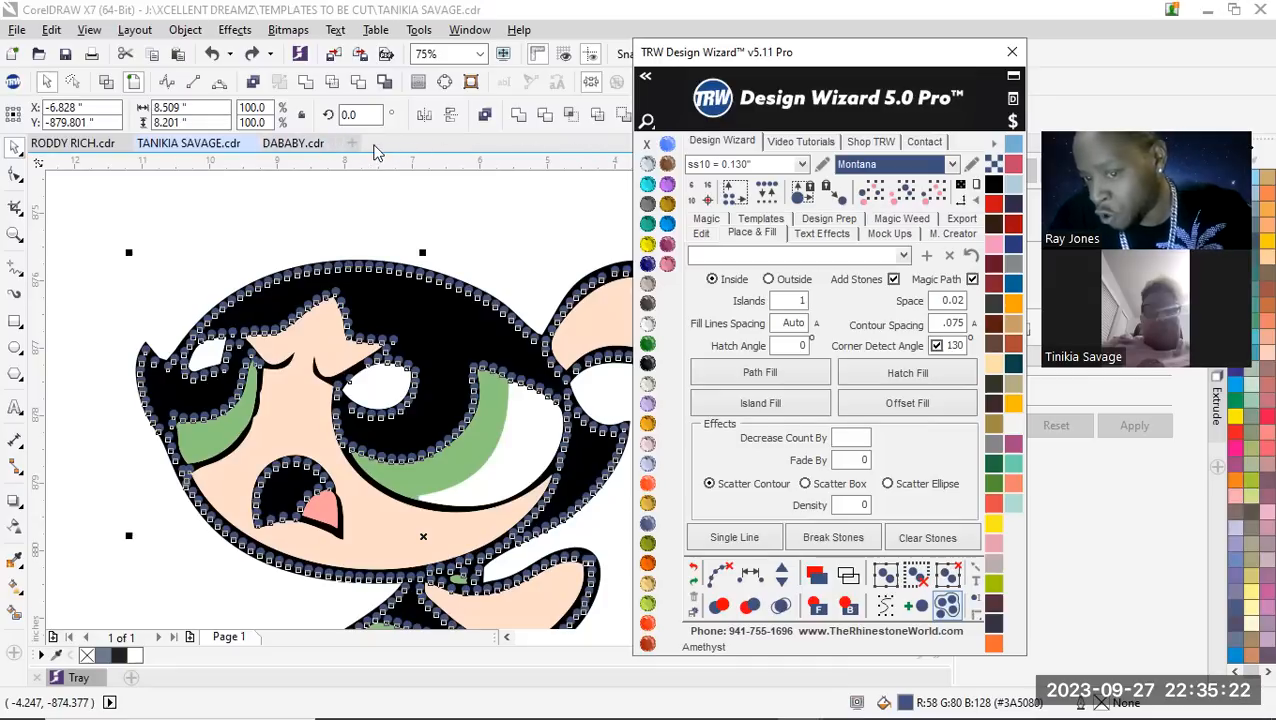
{"action": "left_click", "coordinate": [483, 147]}
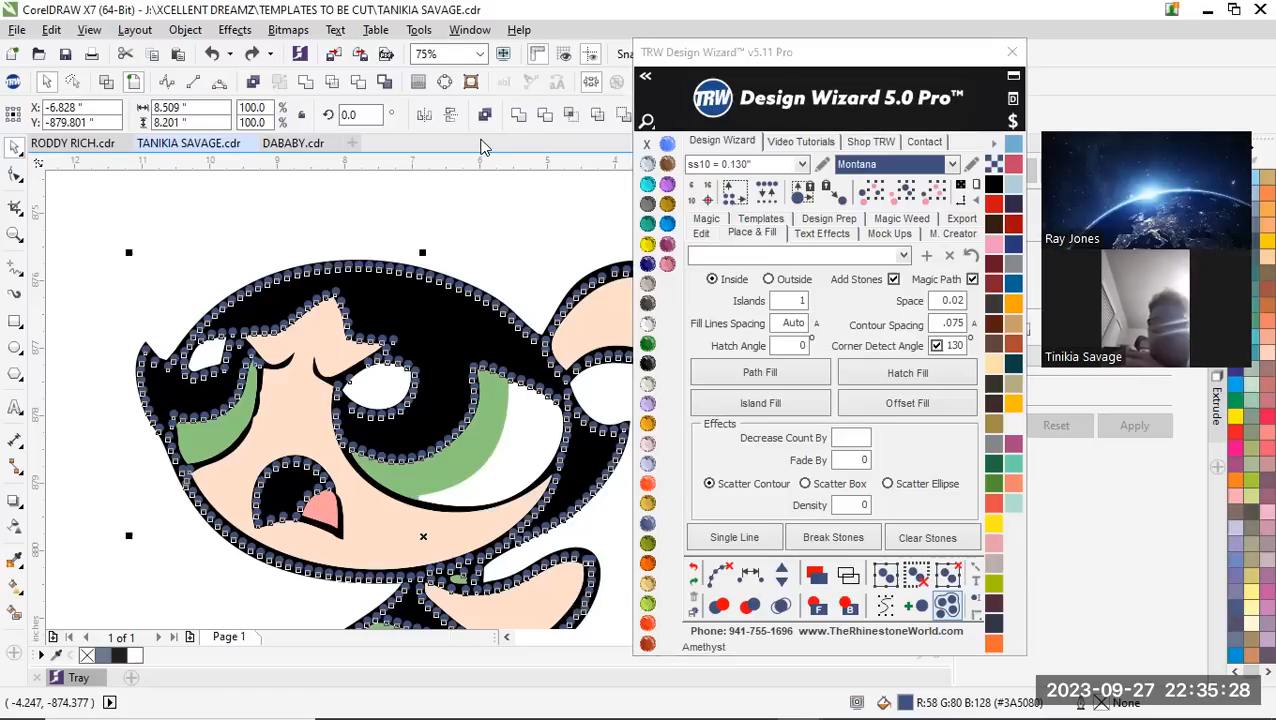
{"action": "key", "text": "Delete"}
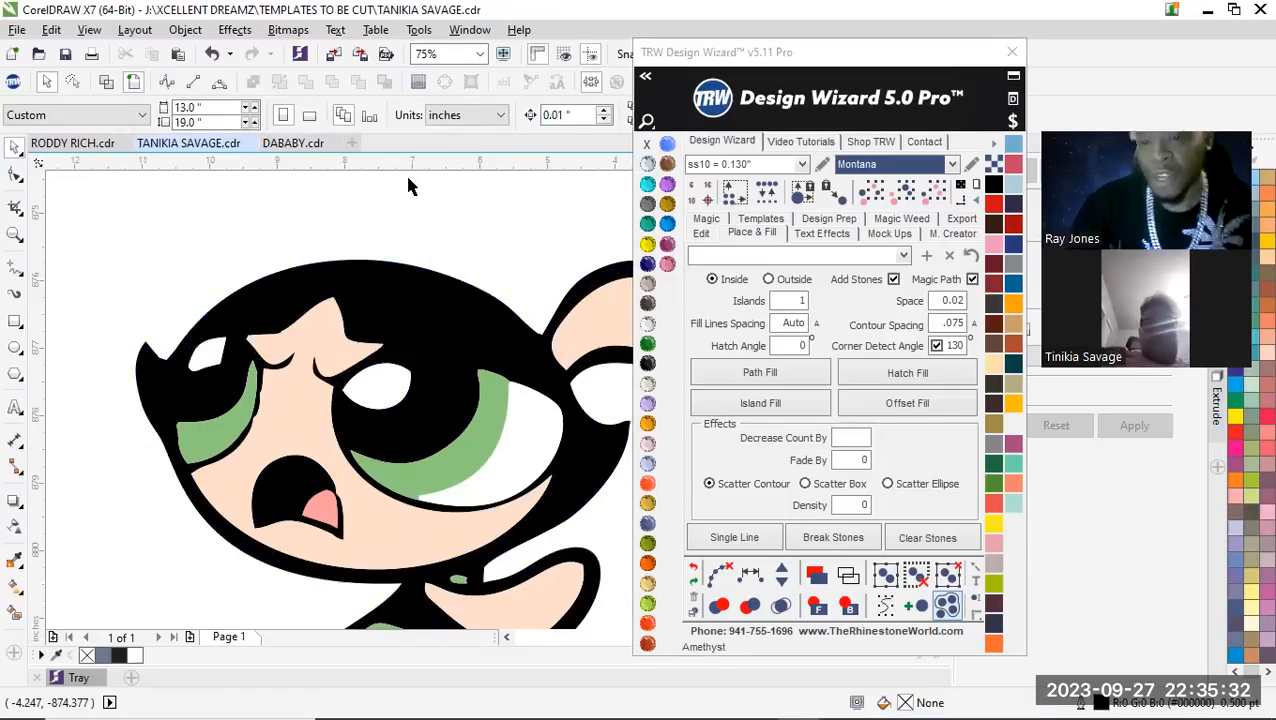
Examine the bare character artwork up close around both eyes and the mouth
{"action": "scroll", "coordinate": [409, 187], "scroll_direction": "down", "scroll_amount": 3}
{"action": "scroll", "coordinate": [378, 225], "scroll_direction": "up", "scroll_amount": 2}
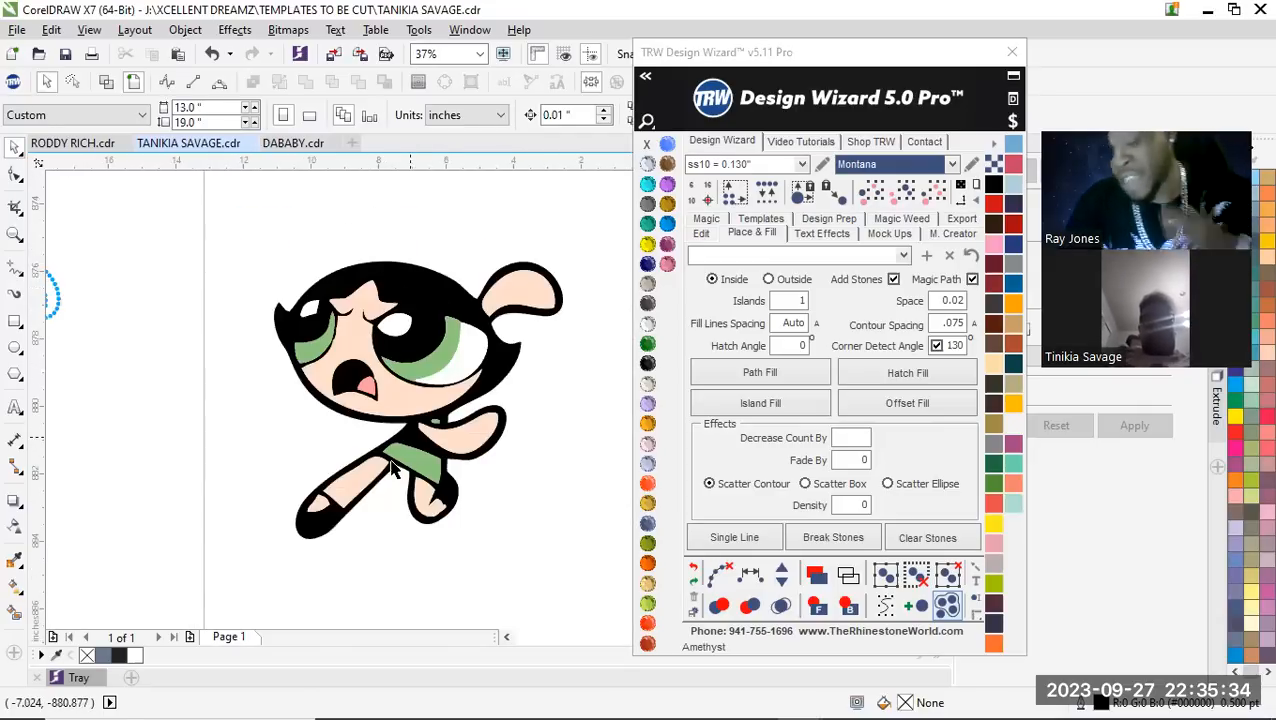
{"action": "scroll", "coordinate": [398, 382], "scroll_direction": "up", "scroll_amount": 1}
{"action": "scroll", "coordinate": [300, 340], "scroll_direction": "up", "scroll_amount": 1}
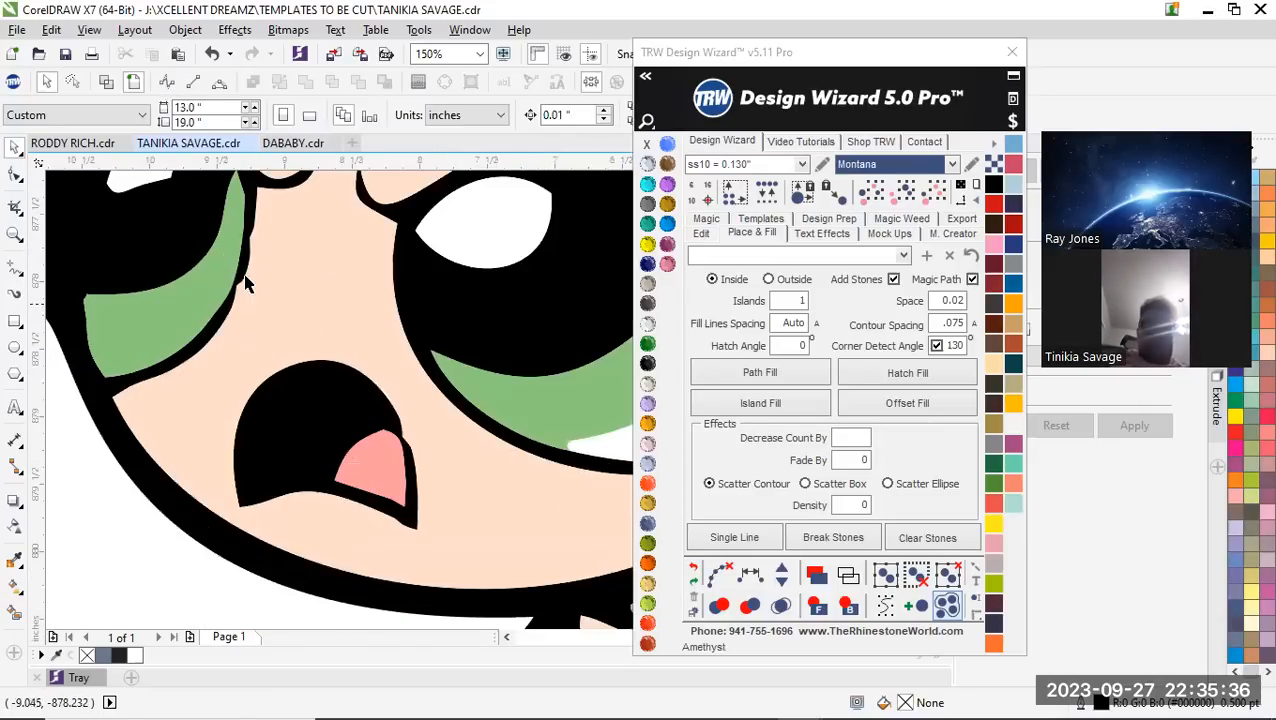
{"action": "scroll", "coordinate": [236, 287], "scroll_direction": "up", "scroll_amount": 2}
{"action": "scroll", "coordinate": [222, 360], "scroll_direction": "down", "scroll_amount": 2}
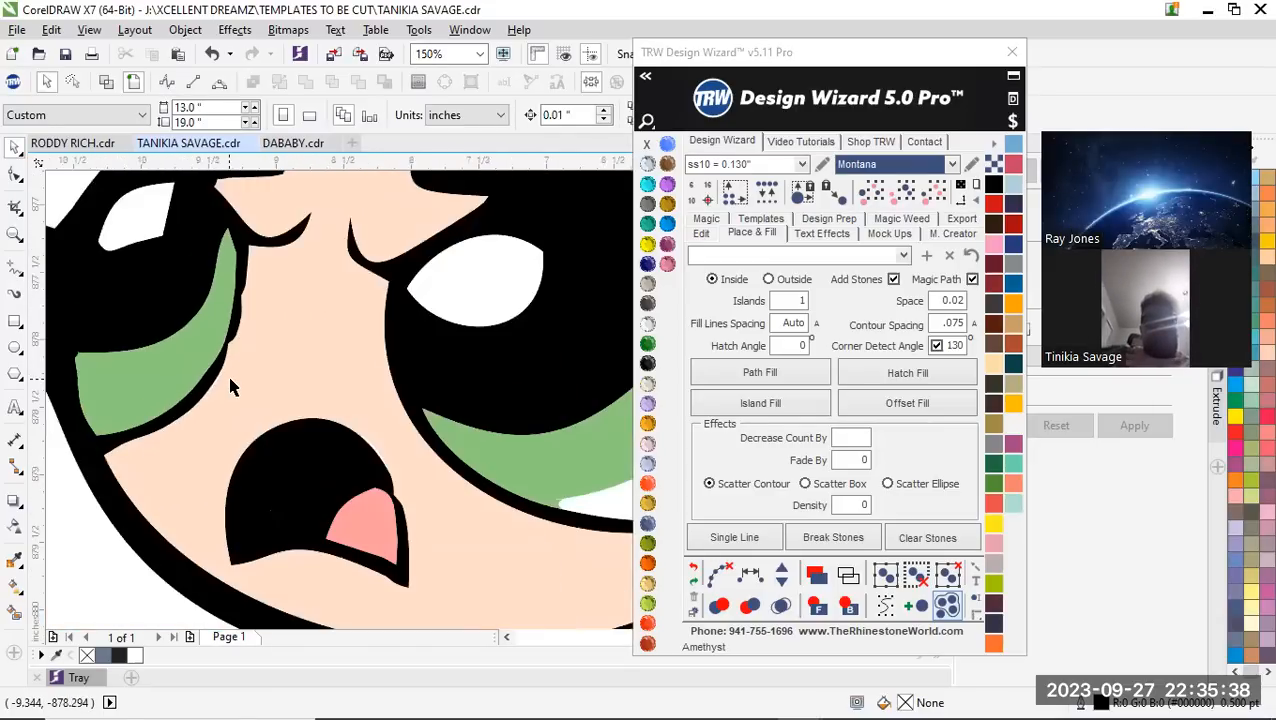
{"action": "scroll", "coordinate": [276, 407], "scroll_direction": "down", "scroll_amount": 2}
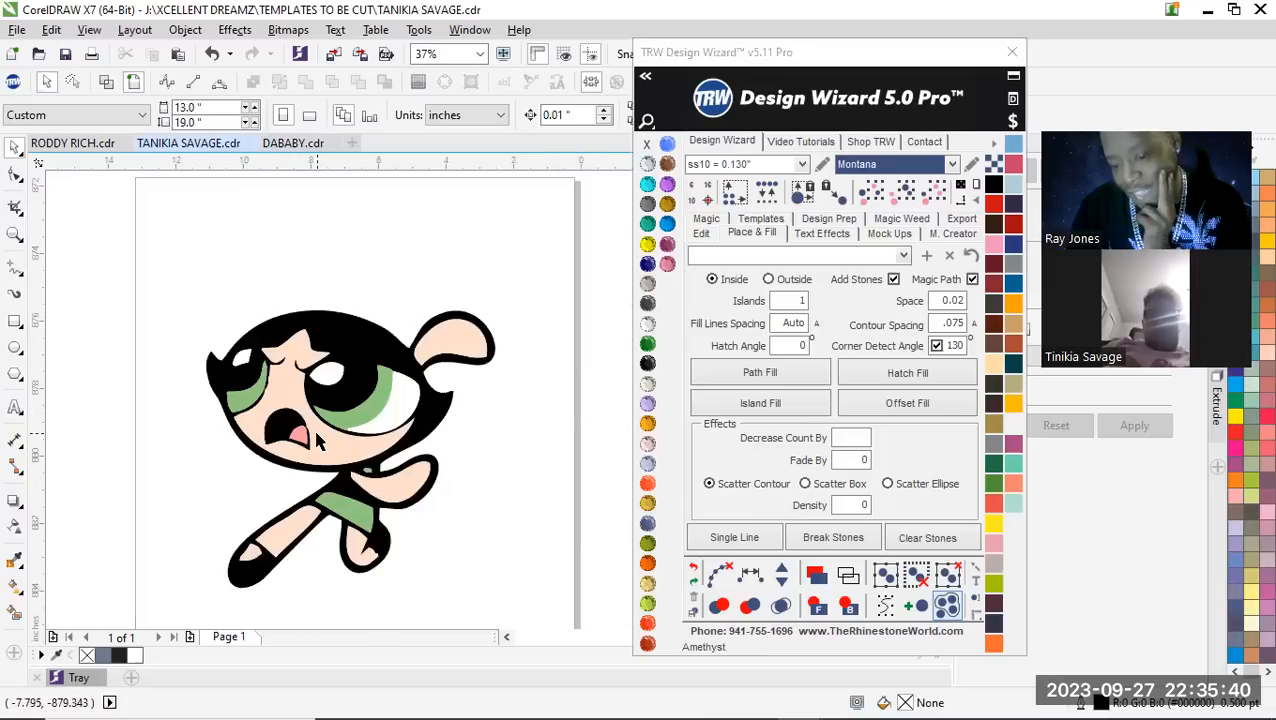
{"action": "scroll", "coordinate": [316, 440], "scroll_direction": "up", "scroll_amount": 2}
{"action": "scroll", "coordinate": [447, 327], "scroll_direction": "up", "scroll_amount": 2}
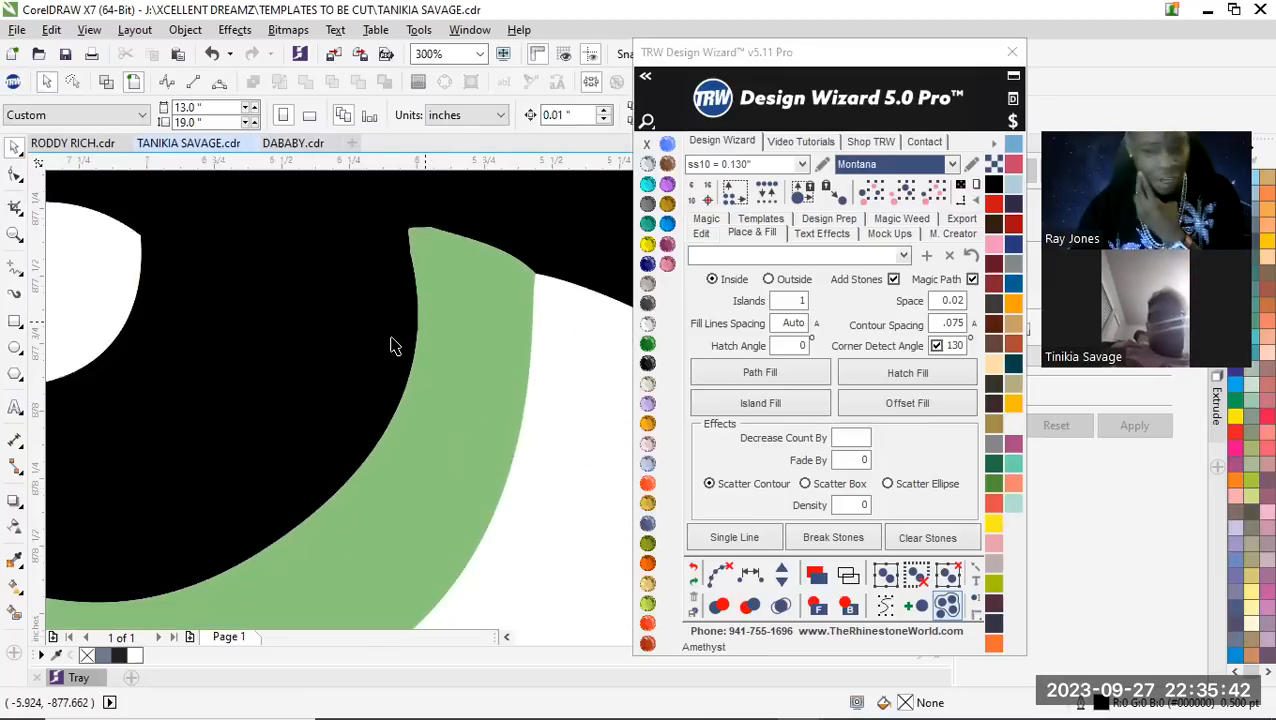
{"action": "scroll", "coordinate": [405, 355], "scroll_direction": "down", "scroll_amount": 2}
{"action": "scroll", "coordinate": [392, 394], "scroll_direction": "down", "scroll_amount": 1}
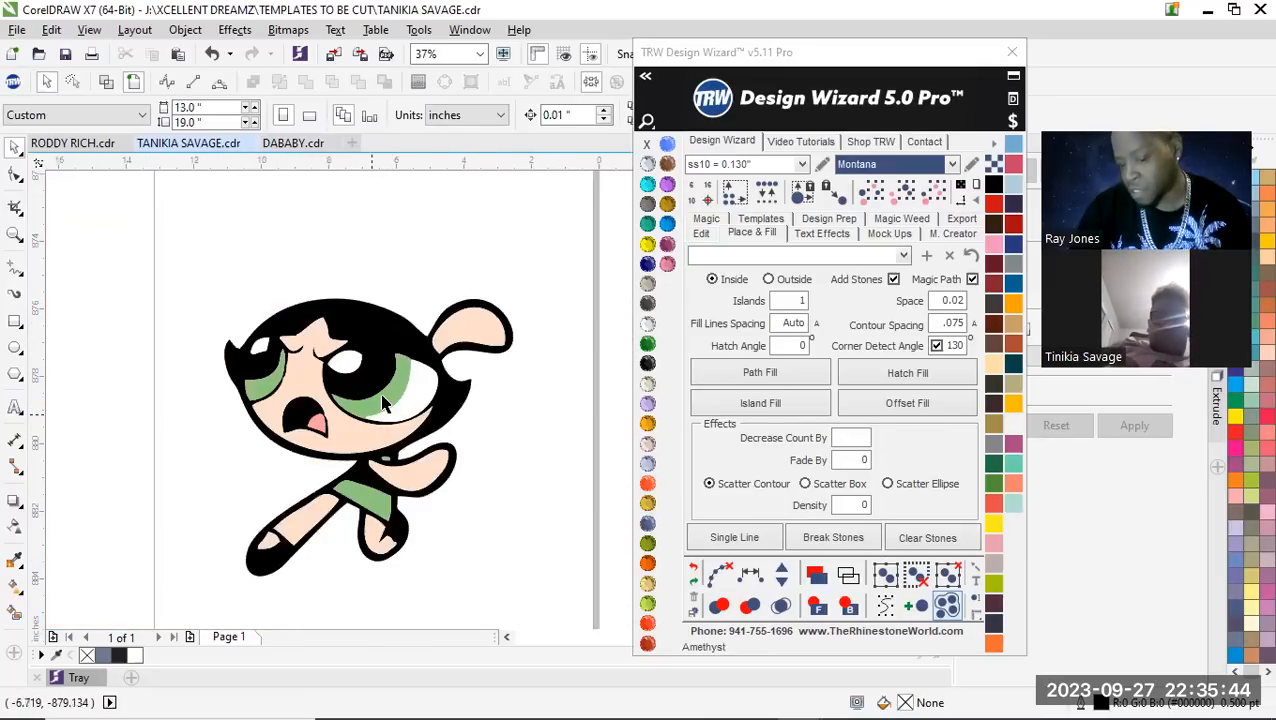
Place two copies of the green eye and clothing shapes off the artwork, one above it and one beside the page
{"action": "left_click", "coordinate": [379, 410]}
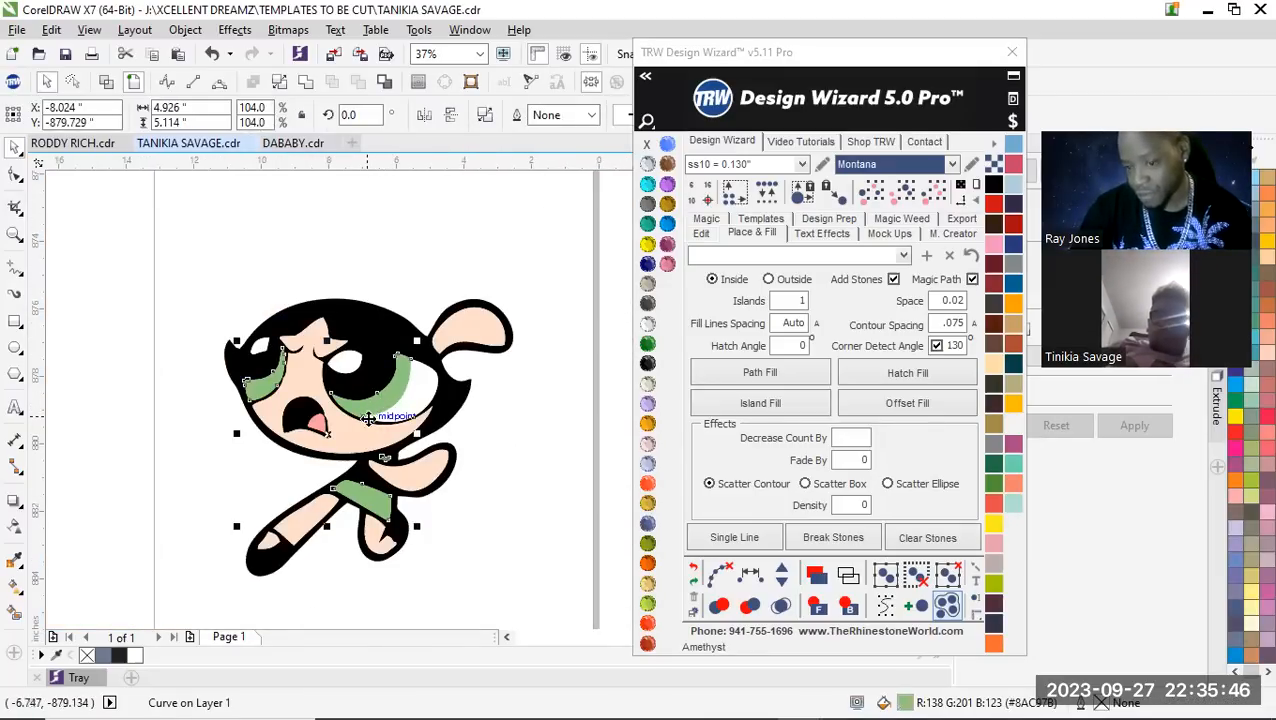
{"action": "scroll", "coordinate": [345, 393], "scroll_direction": "down", "scroll_amount": 1}
{"action": "left_click_drag", "start_coordinate": [345, 393], "coordinate": [351, 234]}
{"action": "right_click", "coordinate": [538, 293]}
{"action": "right_click", "coordinate": [351, 234]}
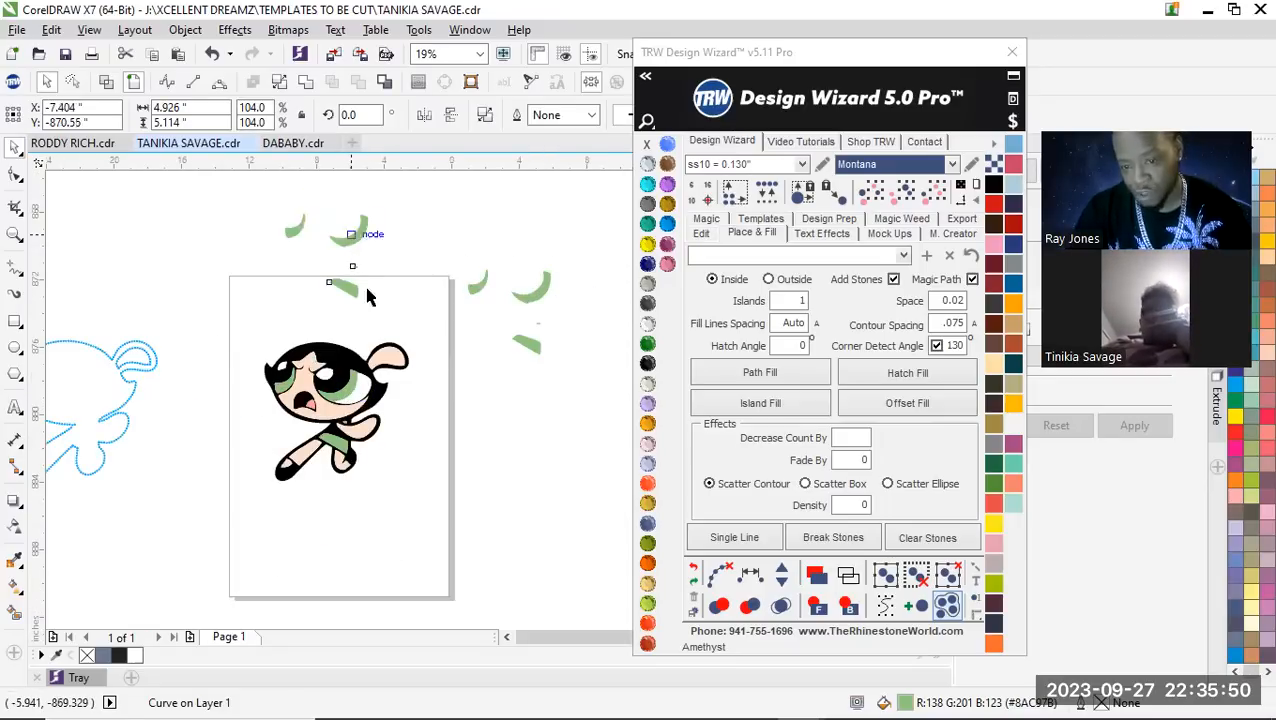
Select all shapes matching the green copy beside the page and move them together up above the page
{"action": "left_click", "coordinate": [490, 391]}
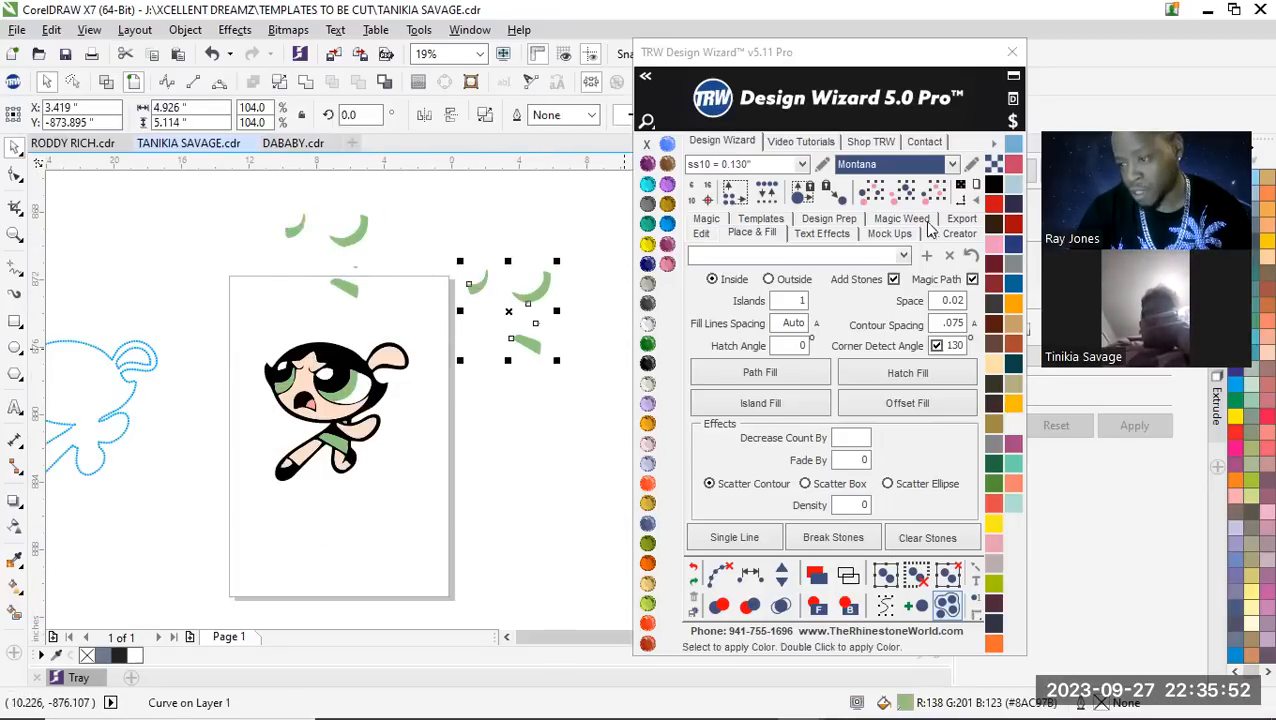
{"action": "left_click", "coordinate": [907, 192]}
{"action": "scroll", "coordinate": [392, 490], "scroll_direction": "down", "scroll_amount": 2}
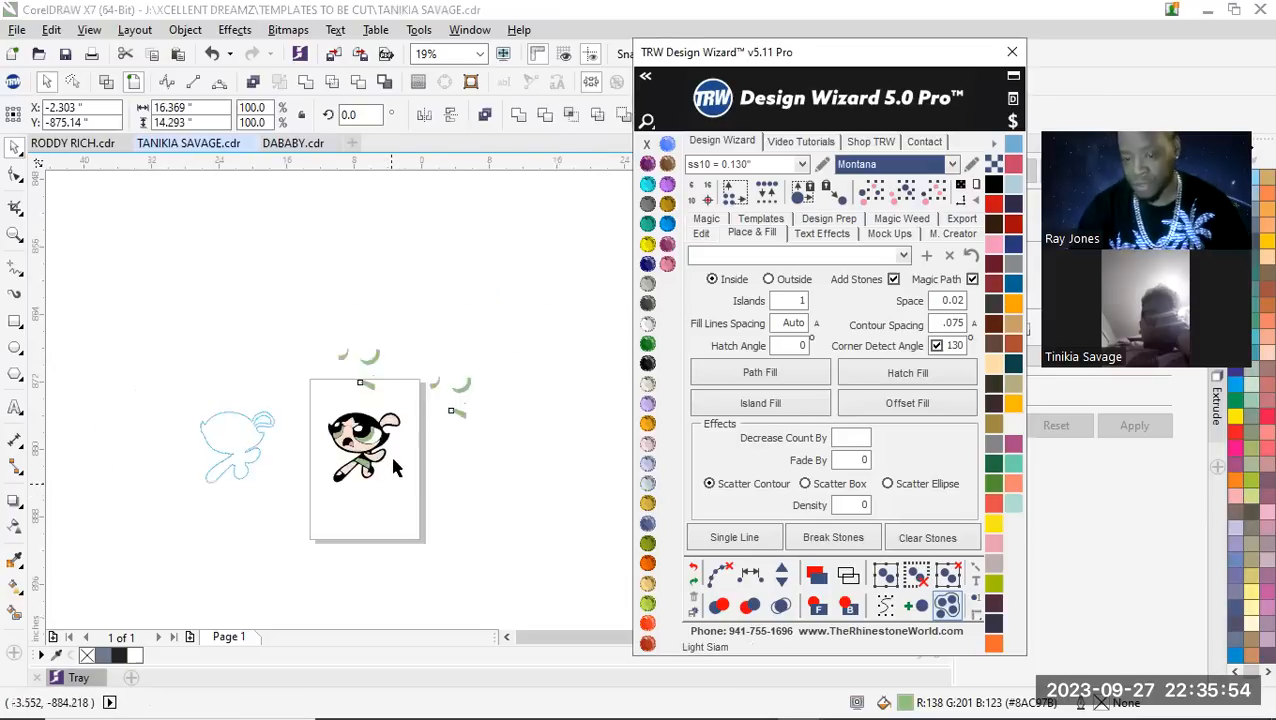
{"action": "scroll", "coordinate": [400, 455], "scroll_direction": "up", "scroll_amount": 4}
{"action": "scroll", "coordinate": [420, 350], "scroll_direction": "down", "scroll_amount": 4}
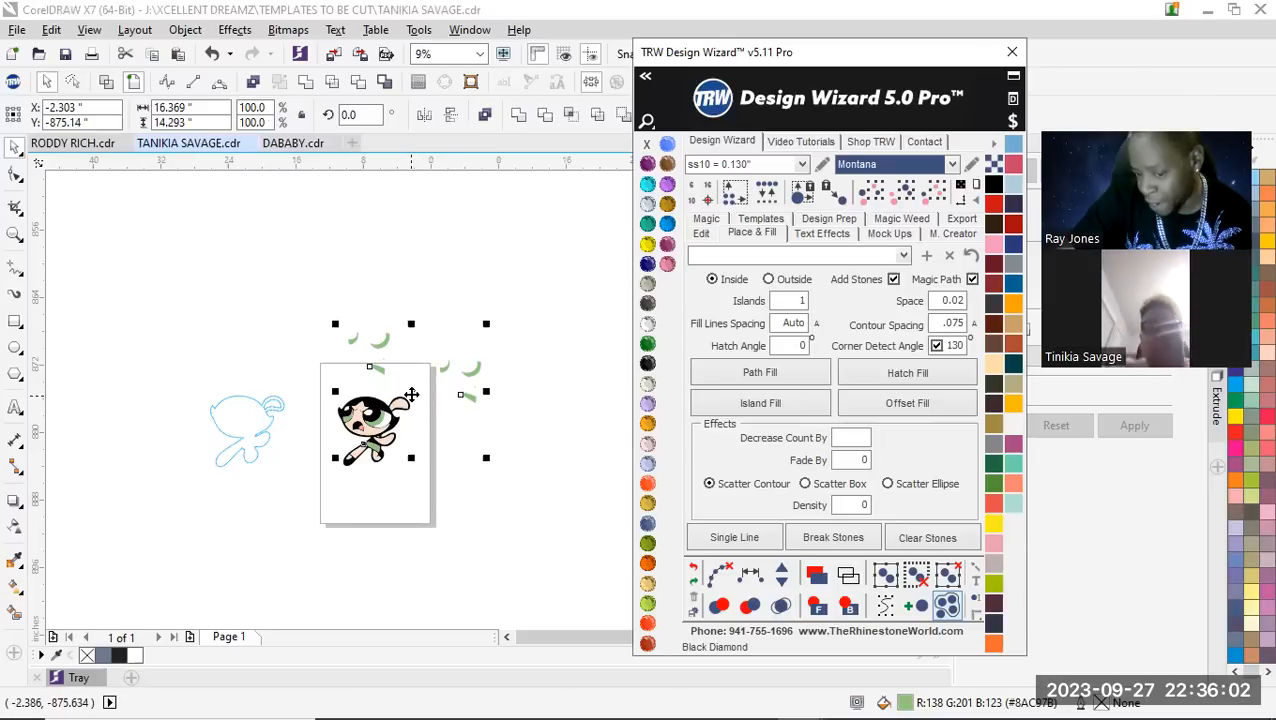
{"action": "left_click_drag", "start_coordinate": [411, 393], "coordinate": [453, 299]}
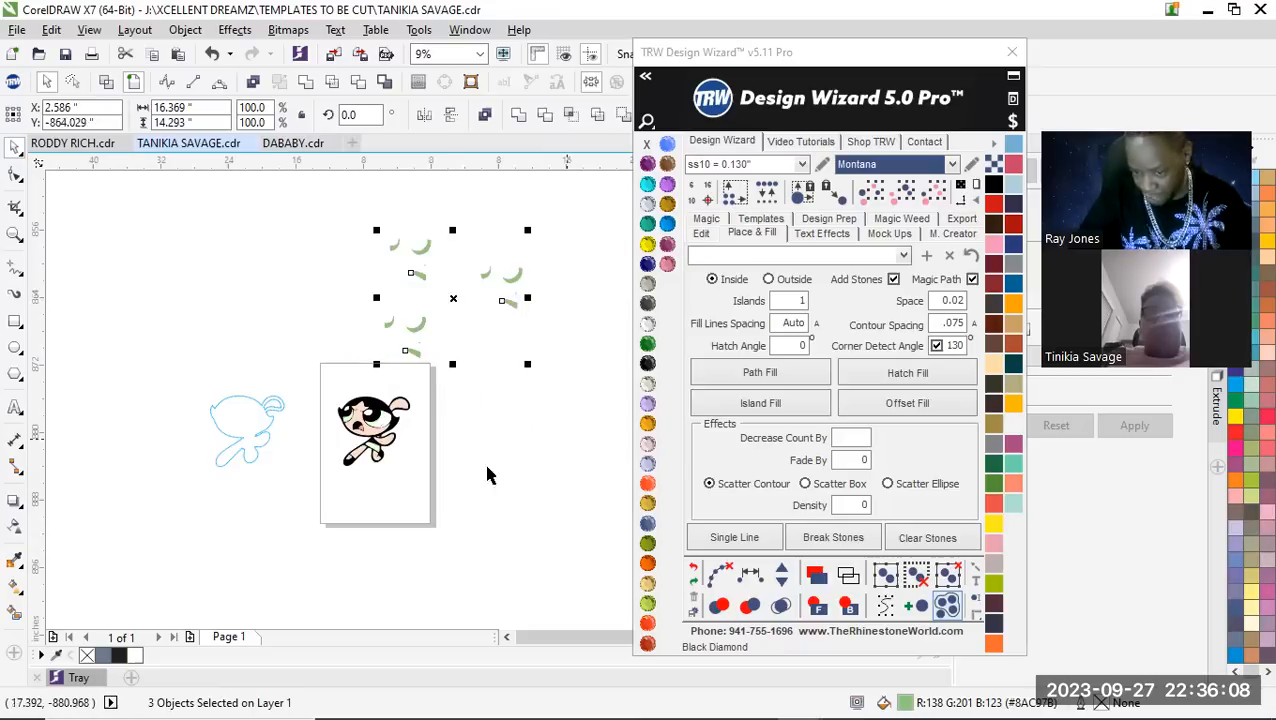
{"action": "left_click", "coordinate": [605, 607]}
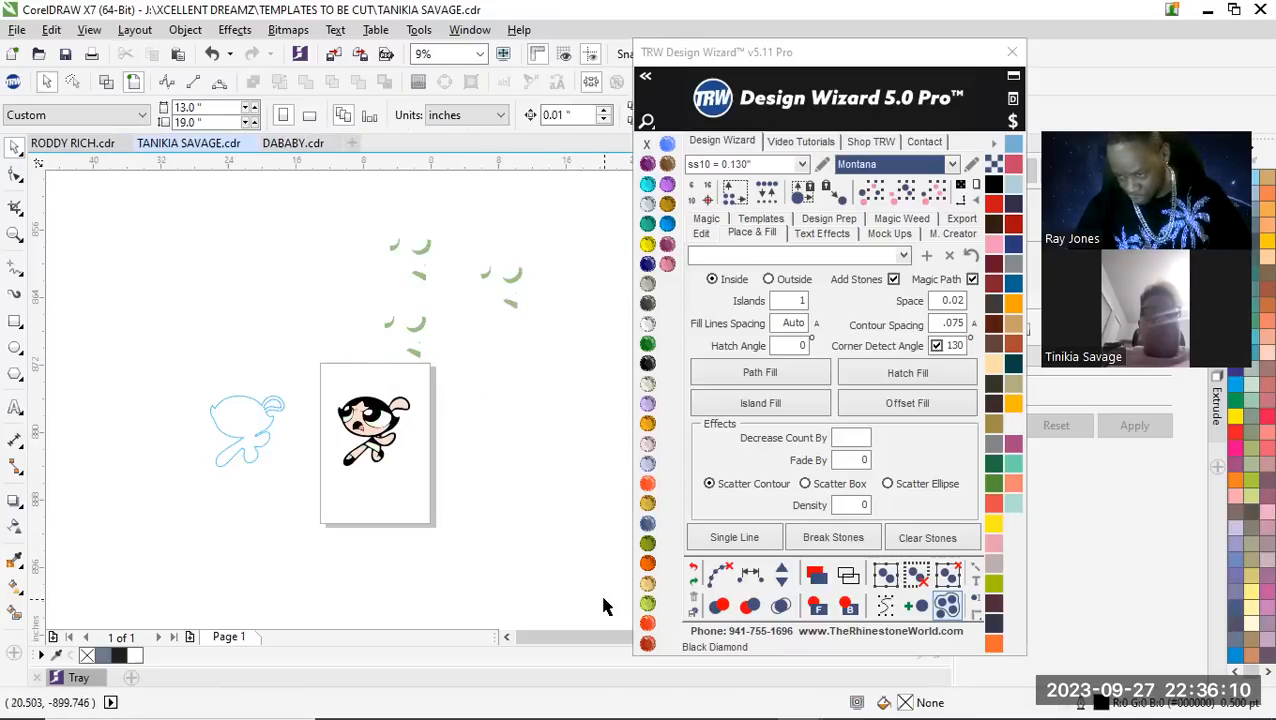
Try selecting all shapes that match the outlying green copy, and move that copy down beside the page
{"action": "left_click", "coordinate": [509, 310]}
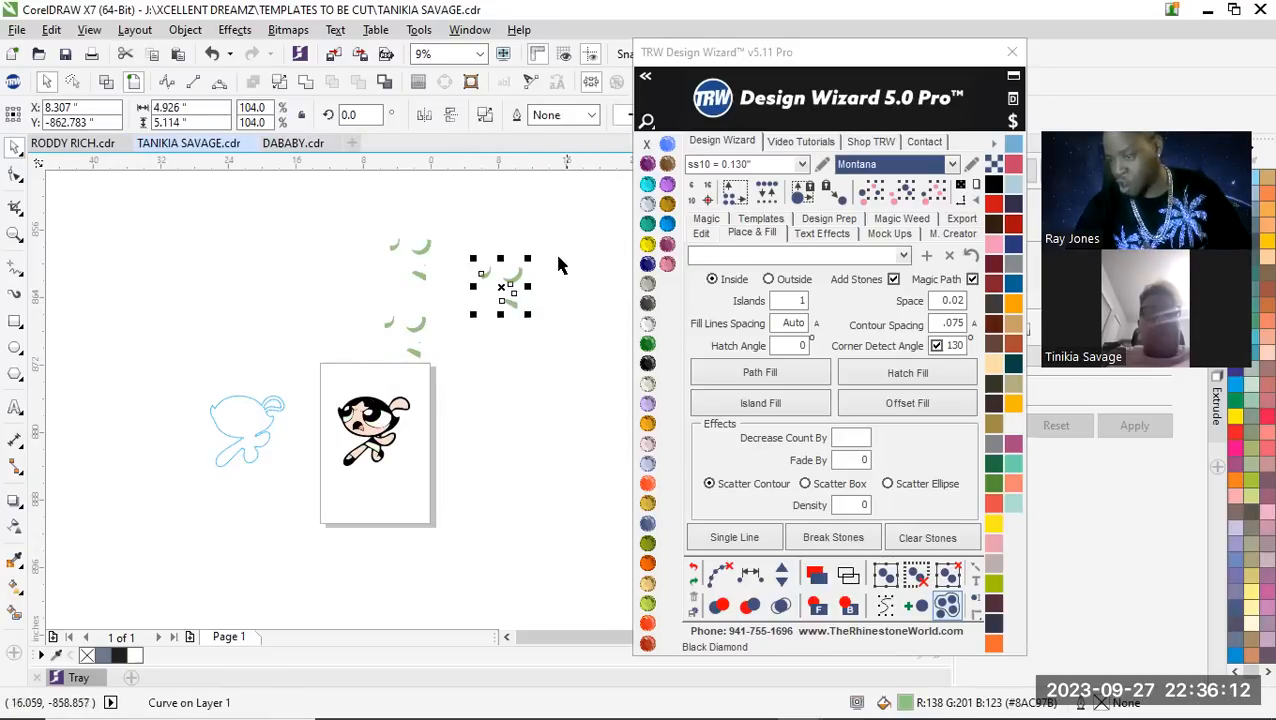
{"action": "left_click", "coordinate": [905, 198]}
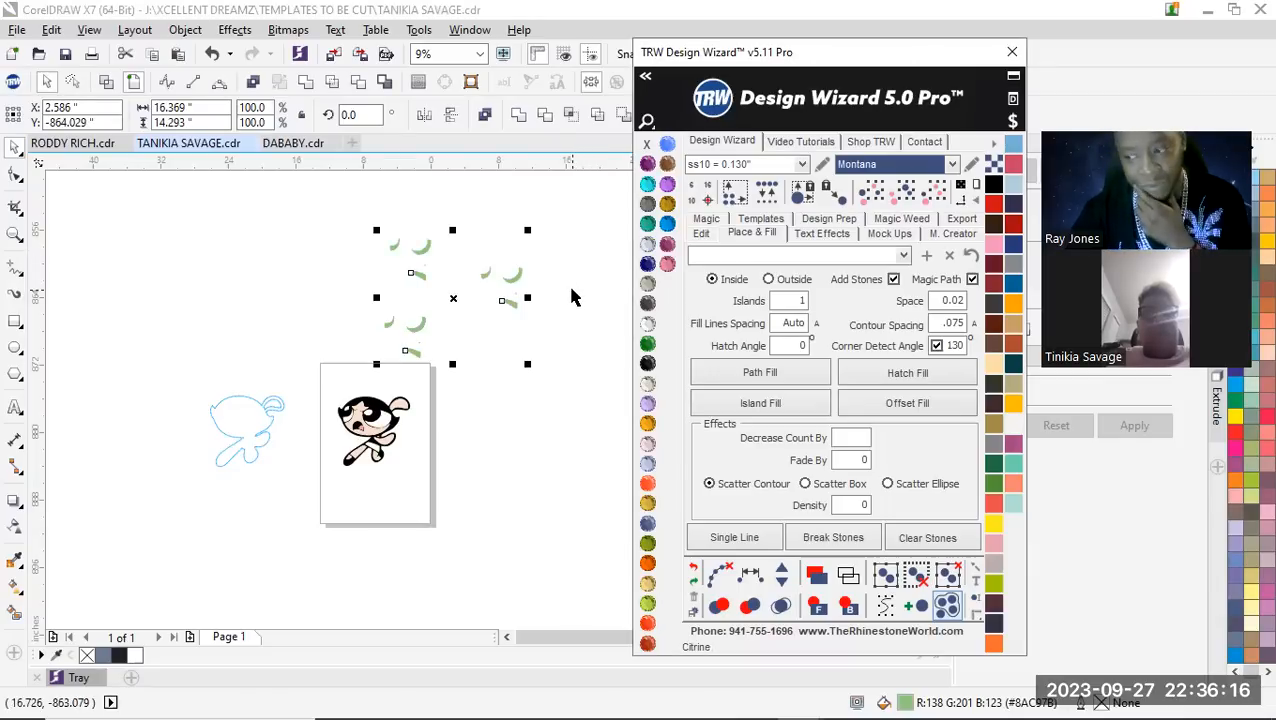
{"action": "left_click", "coordinate": [571, 369]}
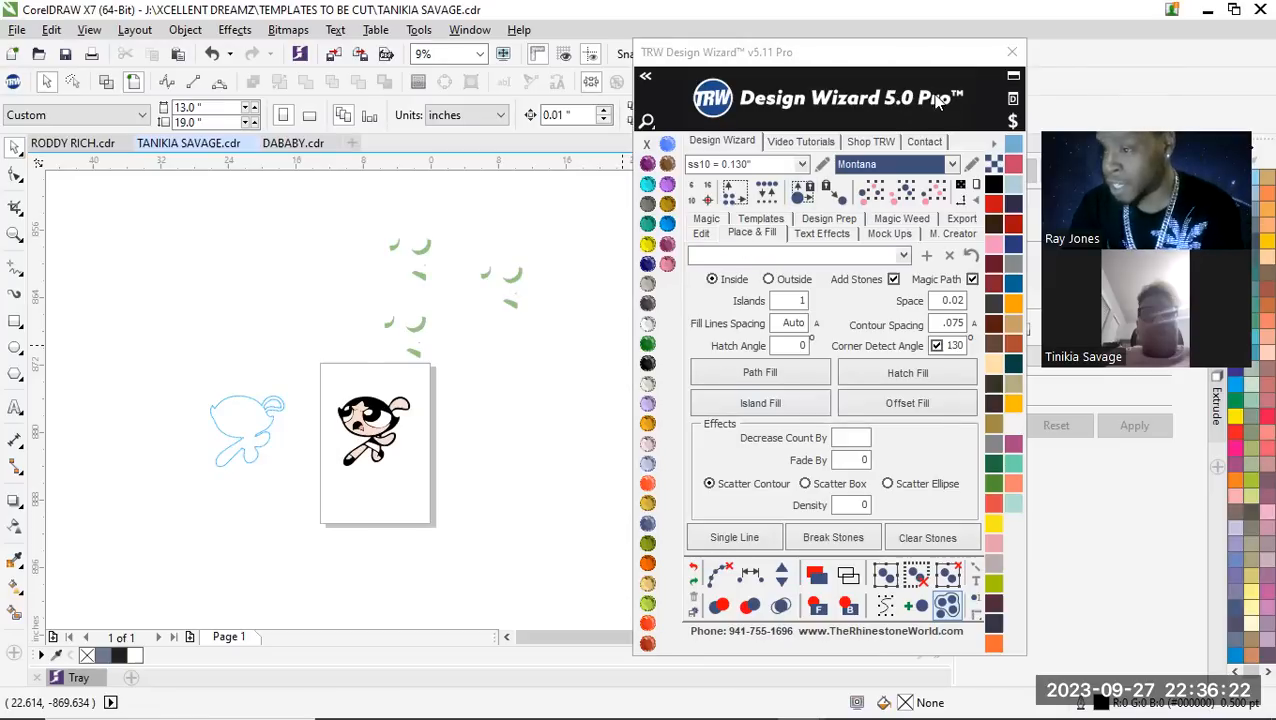
{"action": "left_click", "coordinate": [512, 287]}
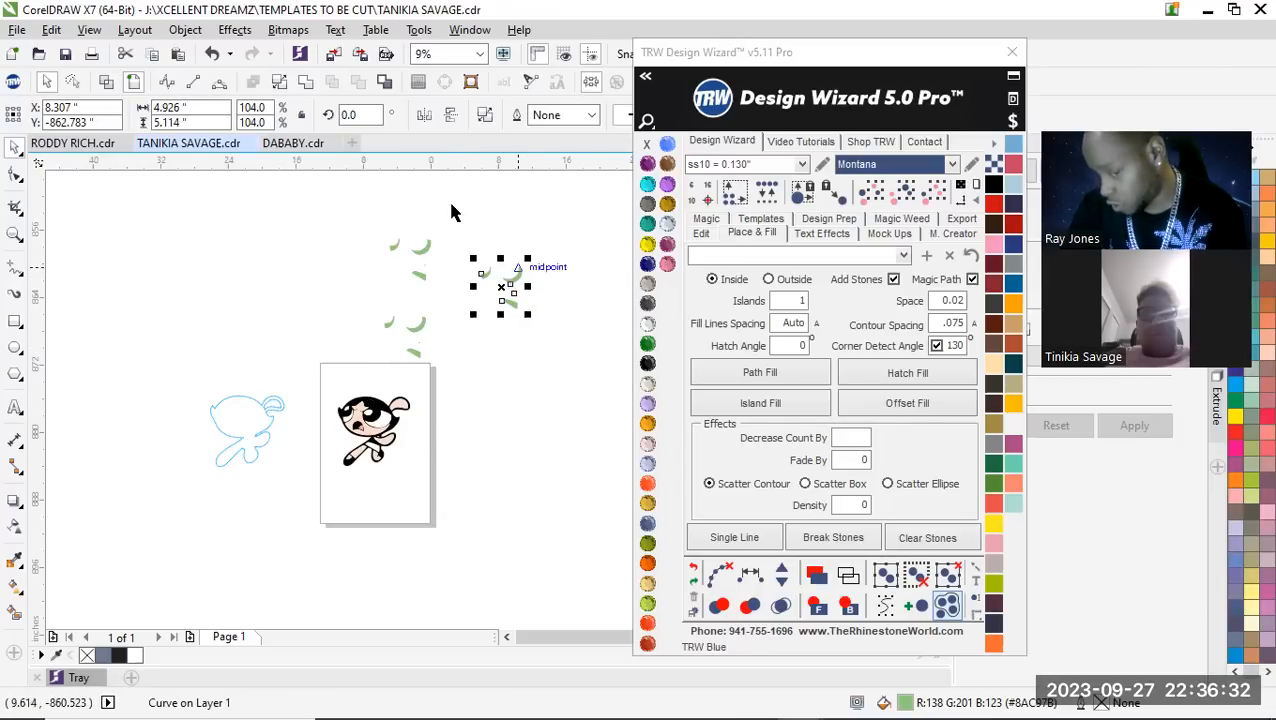
{"action": "left_click_drag", "start_coordinate": [500, 286], "coordinate": [547, 405]}
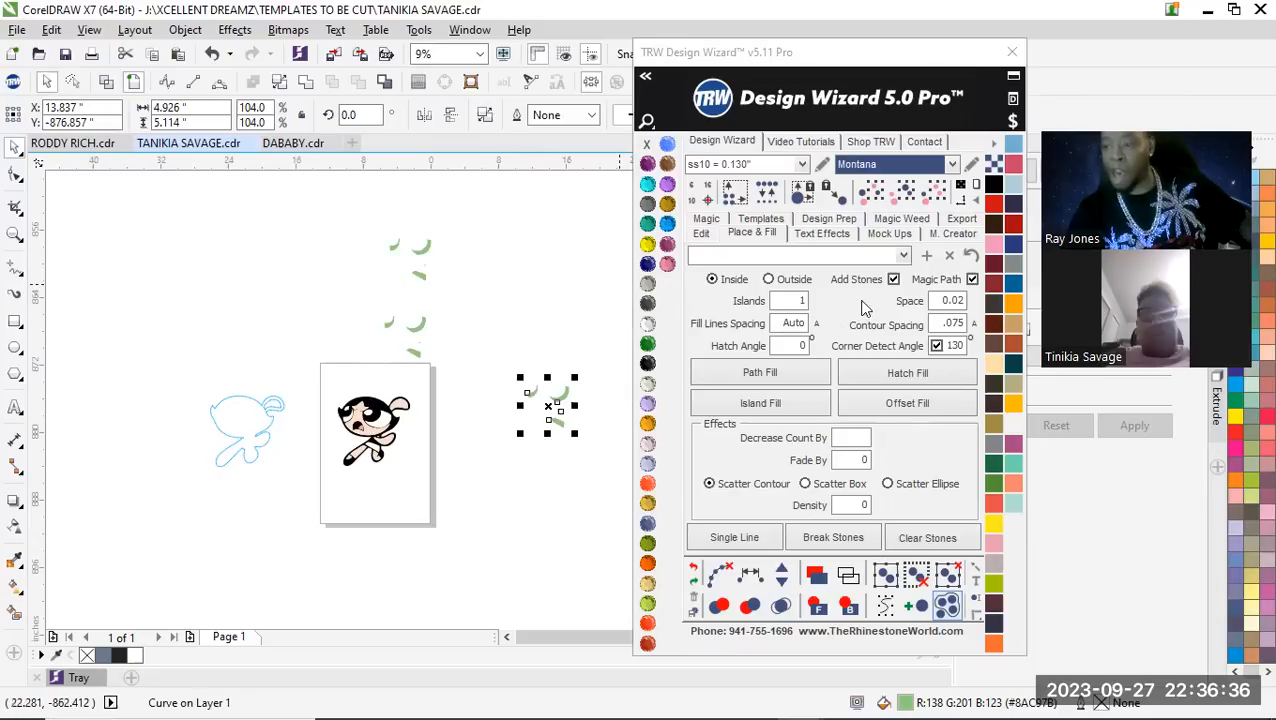
Select every shape in the same green and delete them all
{"action": "left_click", "coordinate": [904, 193]}
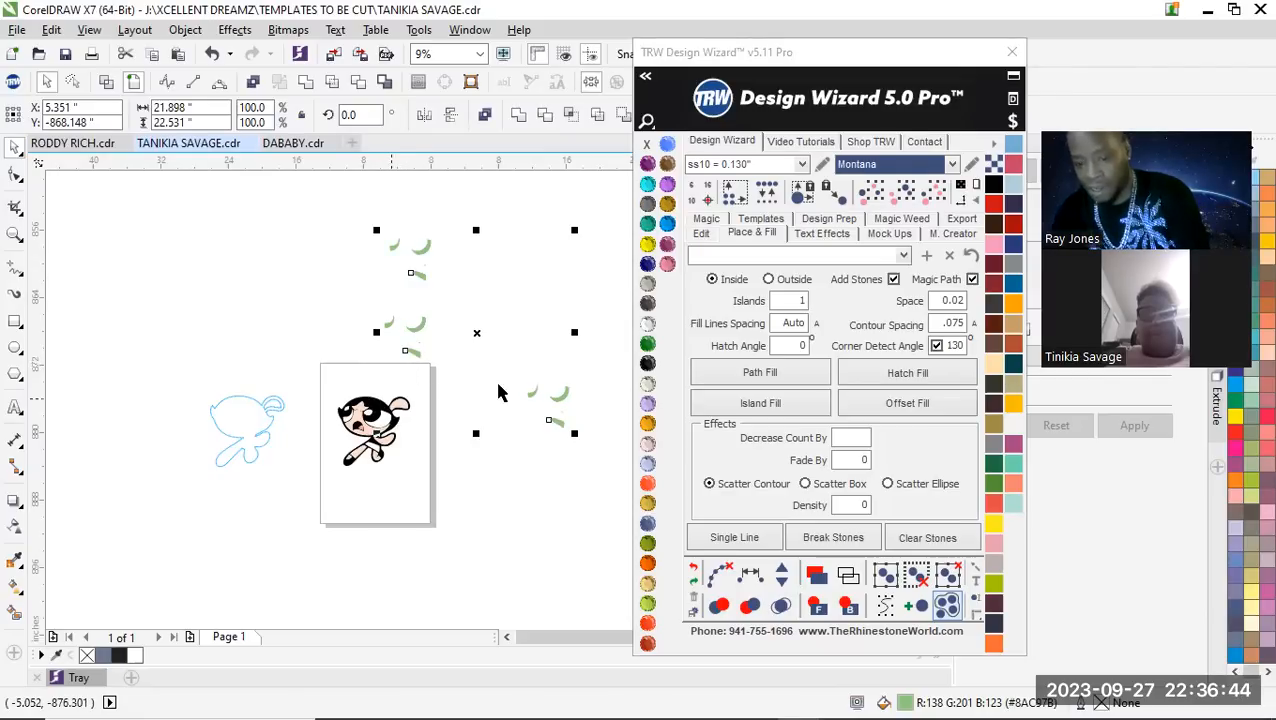
{"action": "mouse_move", "coordinate": [376, 433]}
{"action": "left_mouse_down"}
{"action": "mouse_move", "coordinate": [219, 617]}
{"action": "mouse_move", "coordinate": [256, 561]}
{"action": "mouse_move", "coordinate": [421, 421]}
{"action": "mouse_move", "coordinate": [340, 479]}
{"action": "mouse_move", "coordinate": [376, 431]}
{"action": "left_mouse_up"}
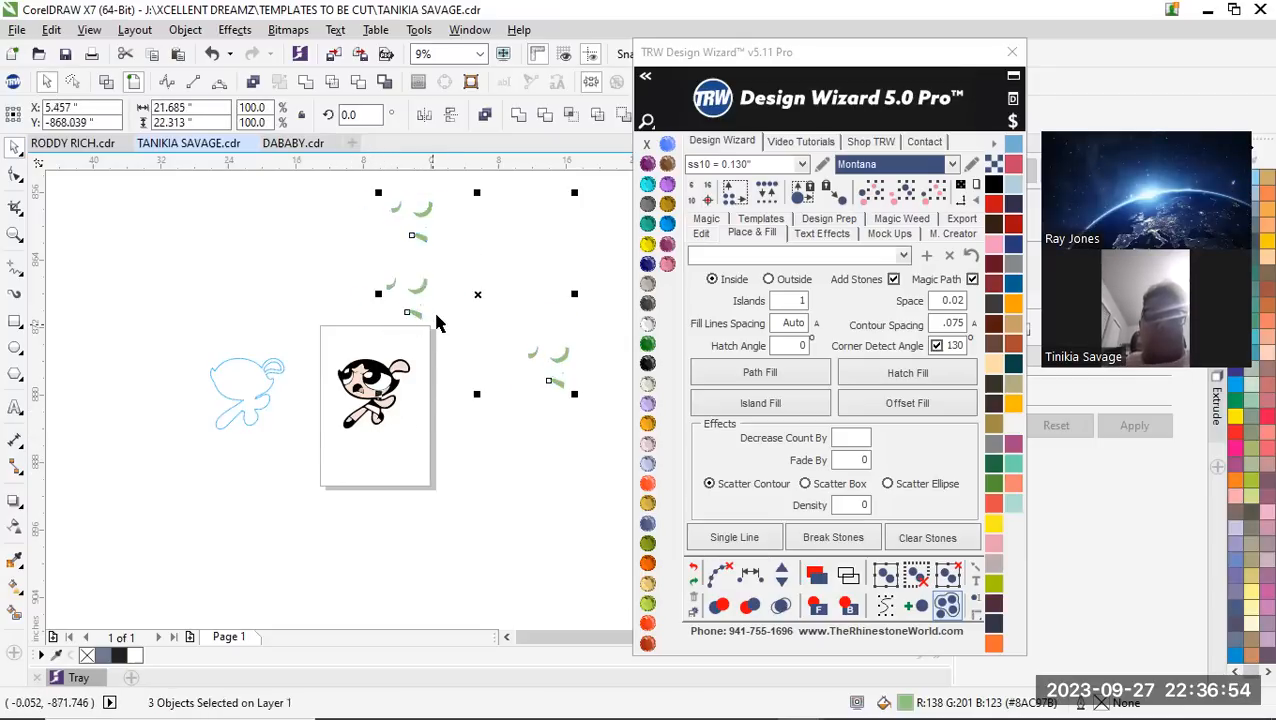
{"action": "scroll", "coordinate": [408, 380], "scroll_direction": "down", "scroll_amount": 2}
{"action": "key", "text": "Delete"}
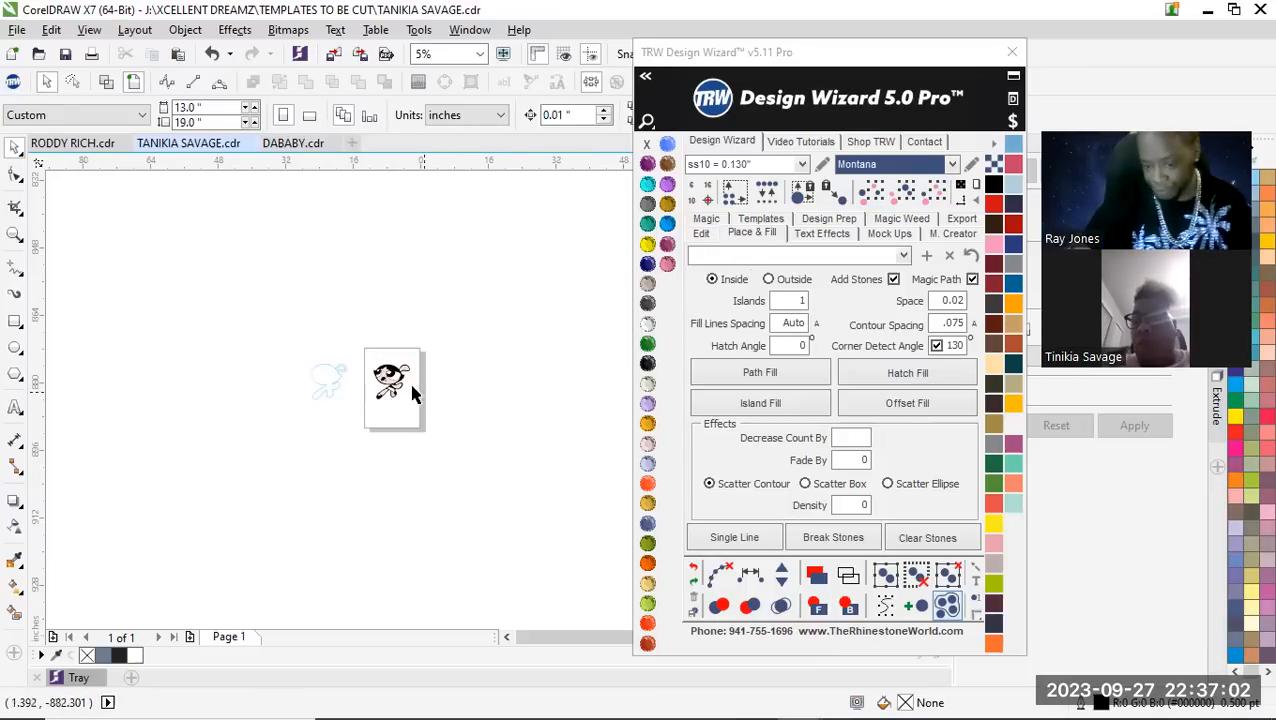
{"action": "scroll", "coordinate": [411, 388], "scroll_direction": "up", "scroll_amount": 4}
{"action": "scroll", "coordinate": [360, 392], "scroll_direction": "down", "scroll_amount": 1}
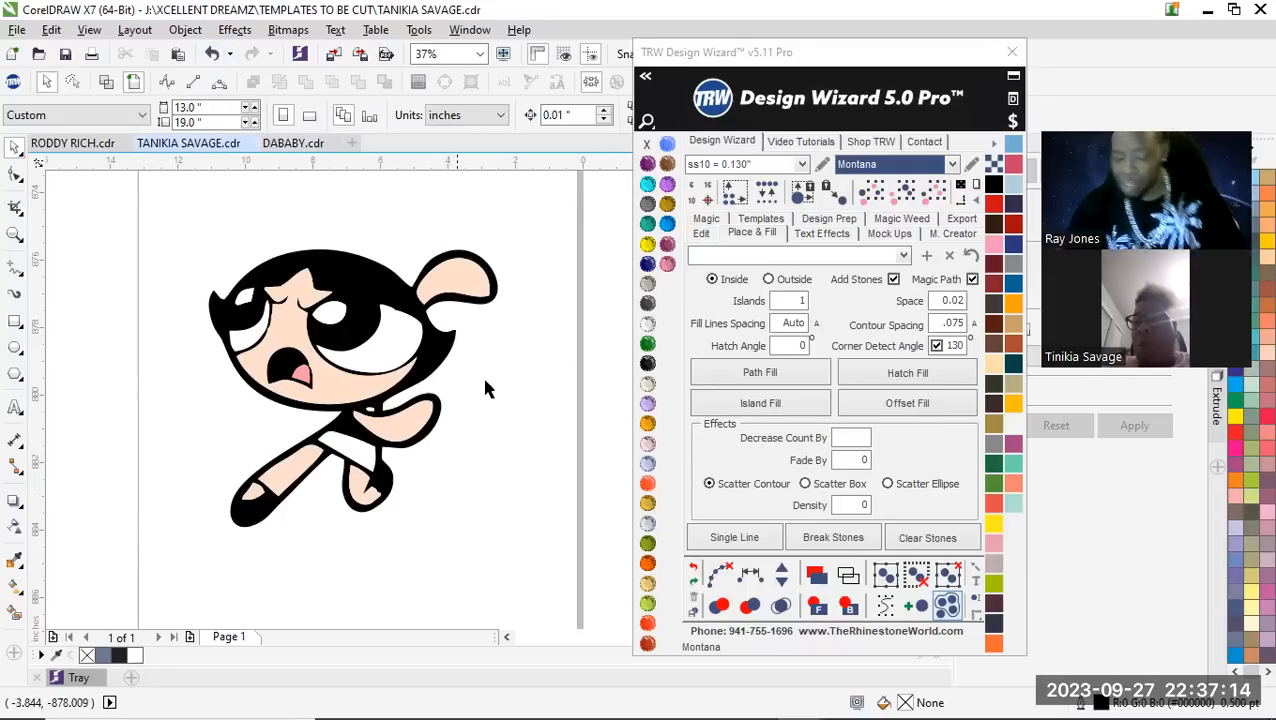
Undo the deletion and moves of the green shapes
{"action": "key", "text": "ctrl+z"}
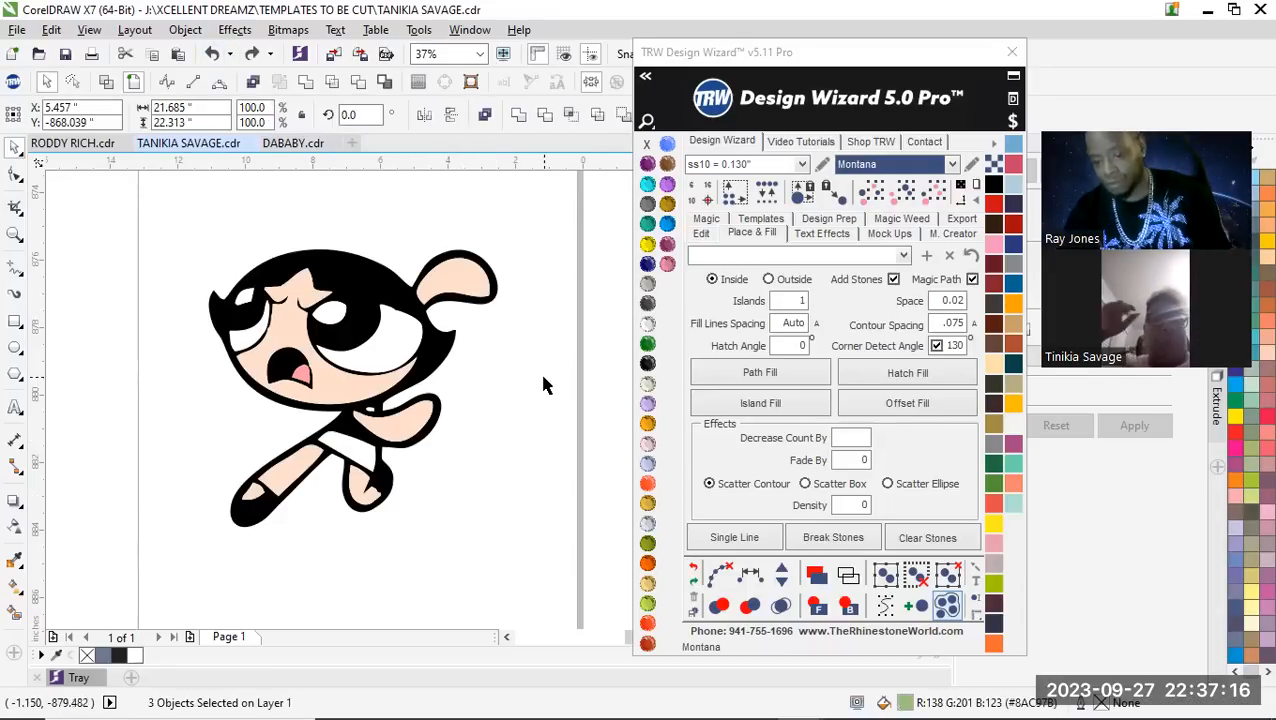
{"action": "key", "text": "ctrl+z"}
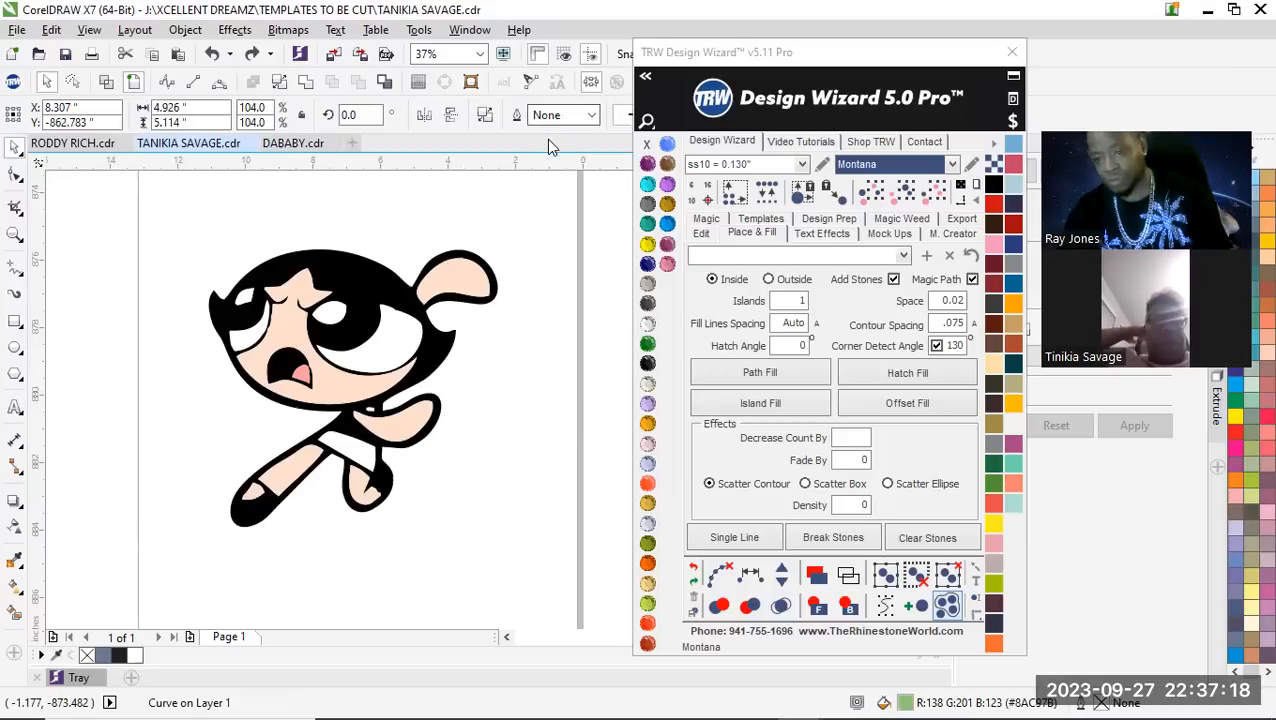
{"action": "key", "text": "ctrl+z"}
{"action": "scroll", "coordinate": [472, 450], "scroll_direction": "down", "scroll_amount": 4}
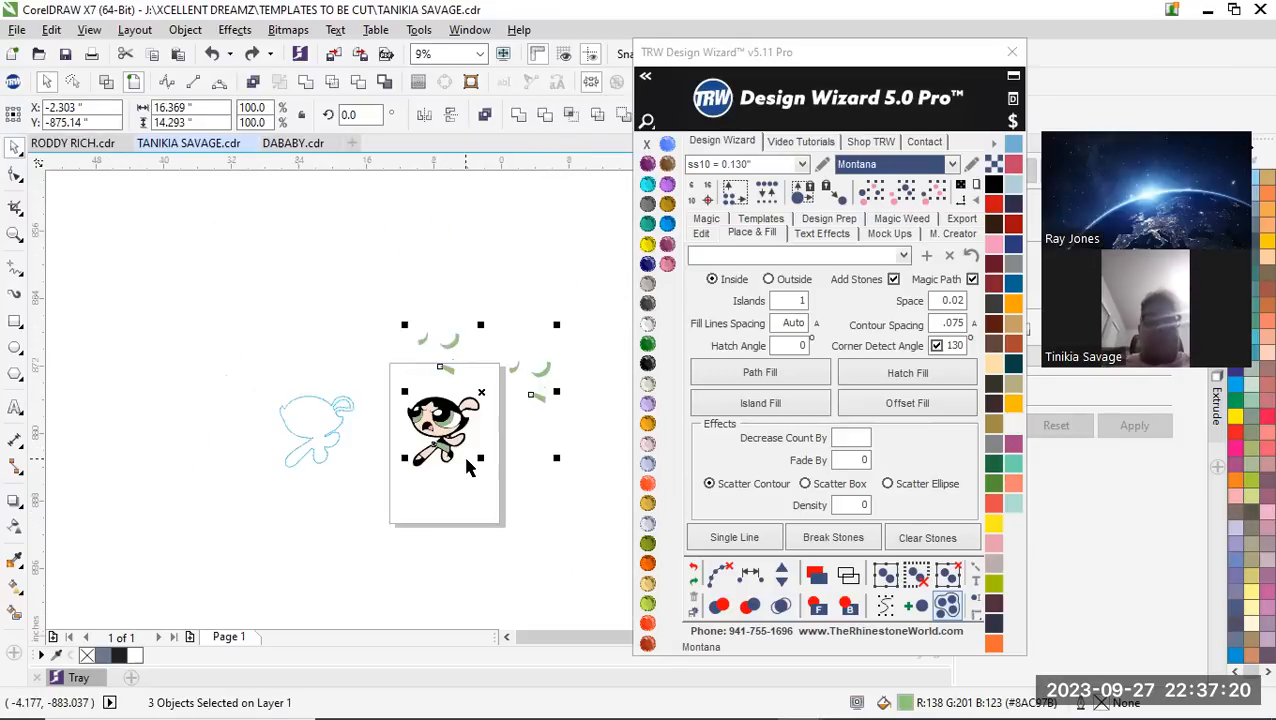
Delete the two extra copies of the green shapes, leaving the originals on the character
{"action": "scroll", "coordinate": [500, 450], "scroll_direction": "up", "scroll_amount": 1}
{"action": "left_click", "coordinate": [530, 389]}
{"action": "left_click", "coordinate": [586, 299]}
{"action": "key", "text": "Delete"}
{"action": "left_click", "coordinate": [400, 290]}
{"action": "key", "text": "Delete"}
Fill the character's black artwork with ss10 Montana stones using Hatch Fill with 0.02 spacing
{"action": "scroll", "coordinate": [400, 338], "scroll_direction": "down", "scroll_amount": 1}
{"action": "scroll", "coordinate": [404, 356], "scroll_direction": "up", "scroll_amount": 1}
{"action": "scroll", "coordinate": [404, 372], "scroll_direction": "up", "scroll_amount": 1}
{"action": "left_click", "coordinate": [365, 300]}
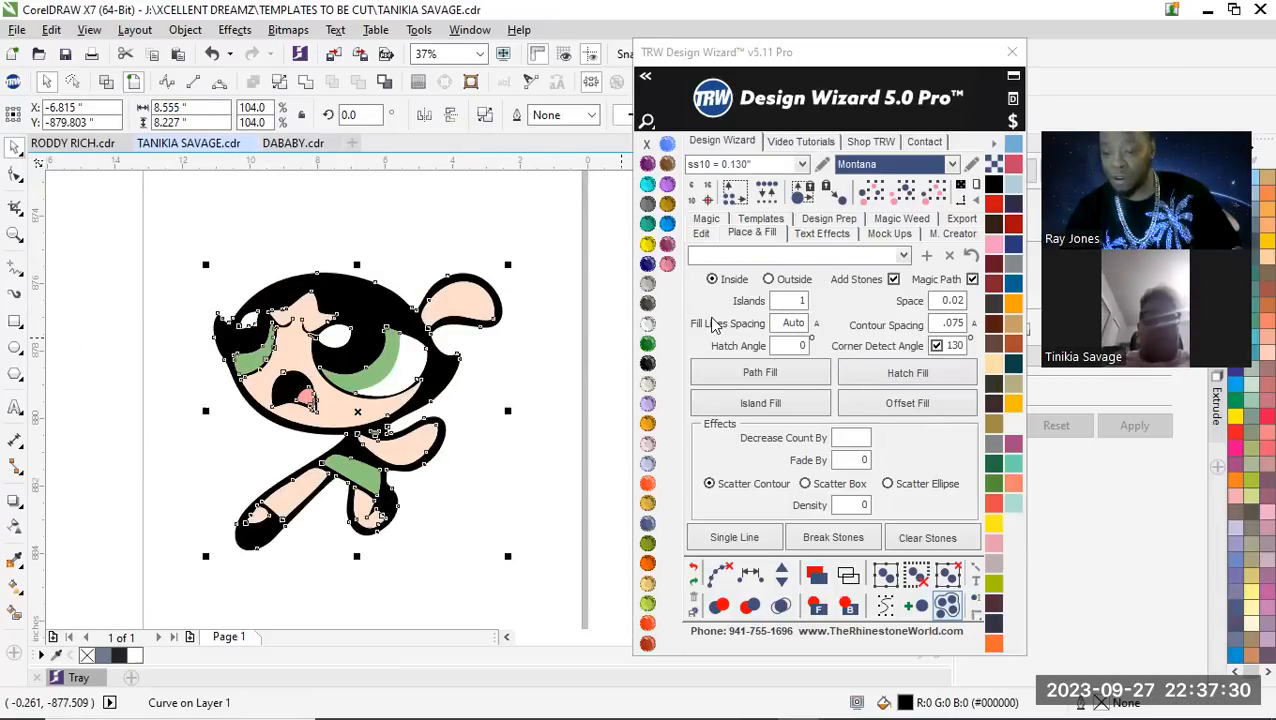
{"action": "left_click", "coordinate": [862, 376]}
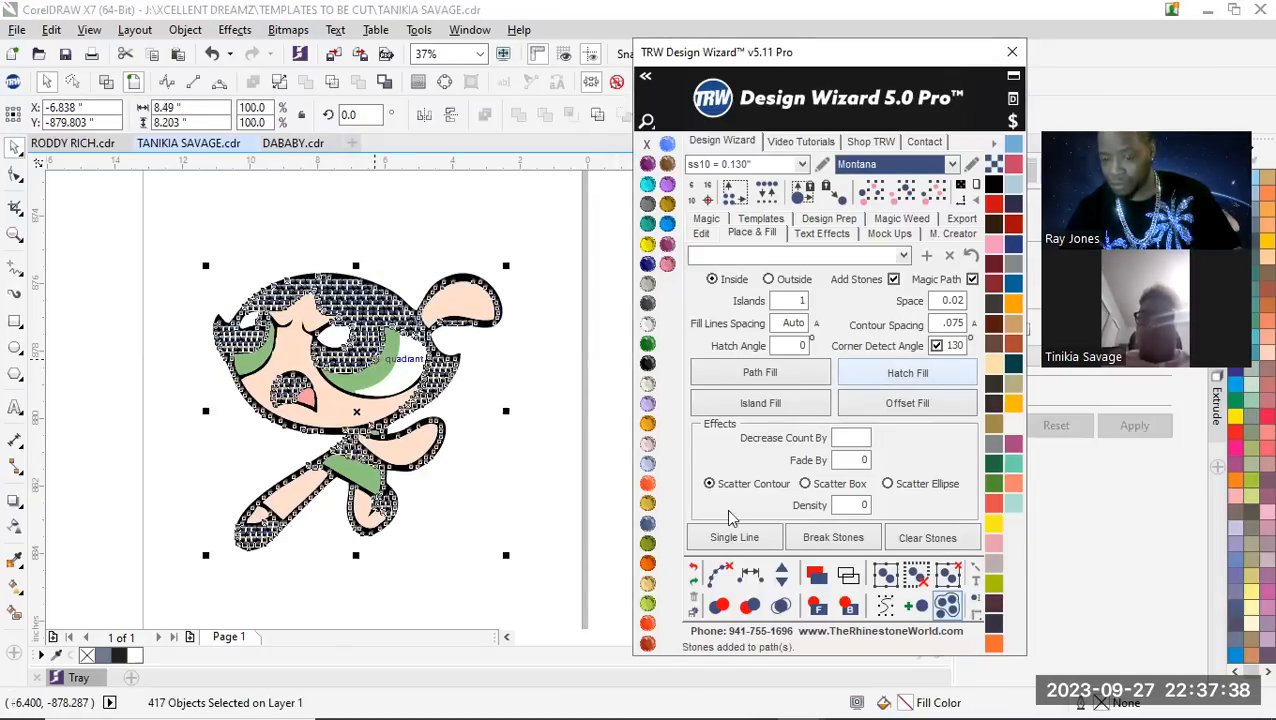
Merge the overlapping stones in the hatch fill and select the black artwork beneath them
{"action": "left_click", "coordinate": [781, 605]}
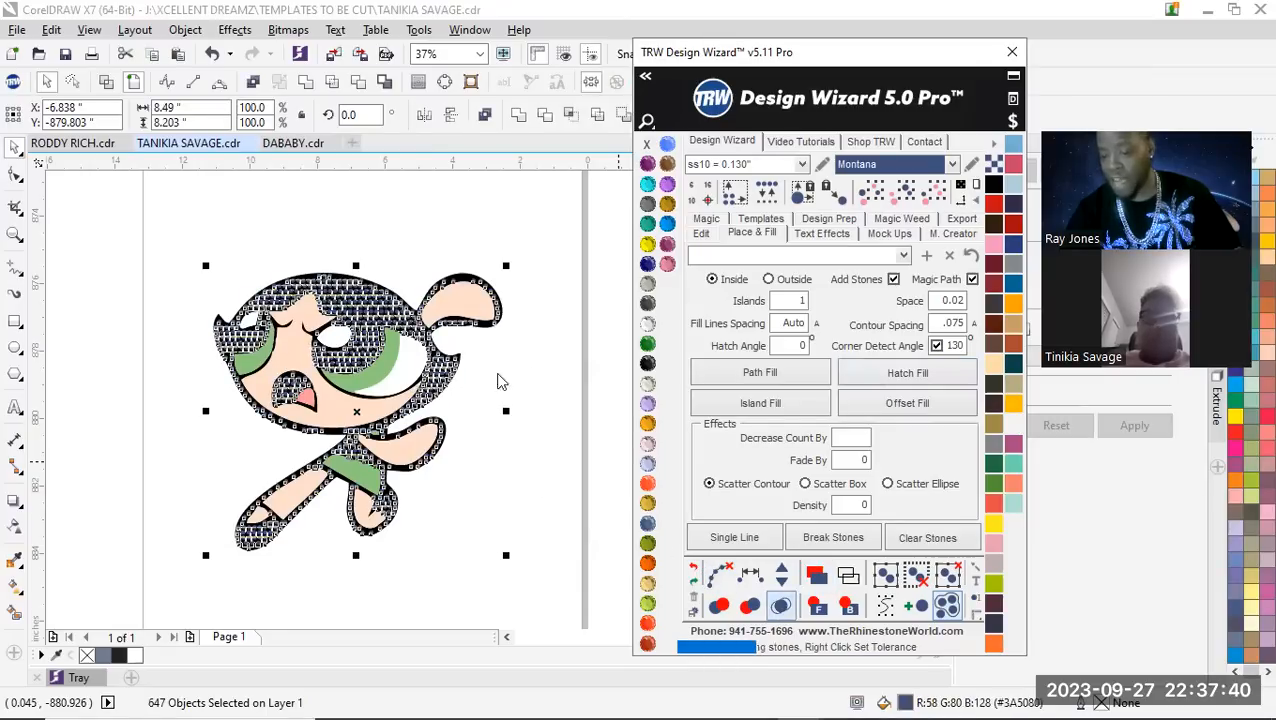
{"action": "left_click", "coordinate": [570, 350]}
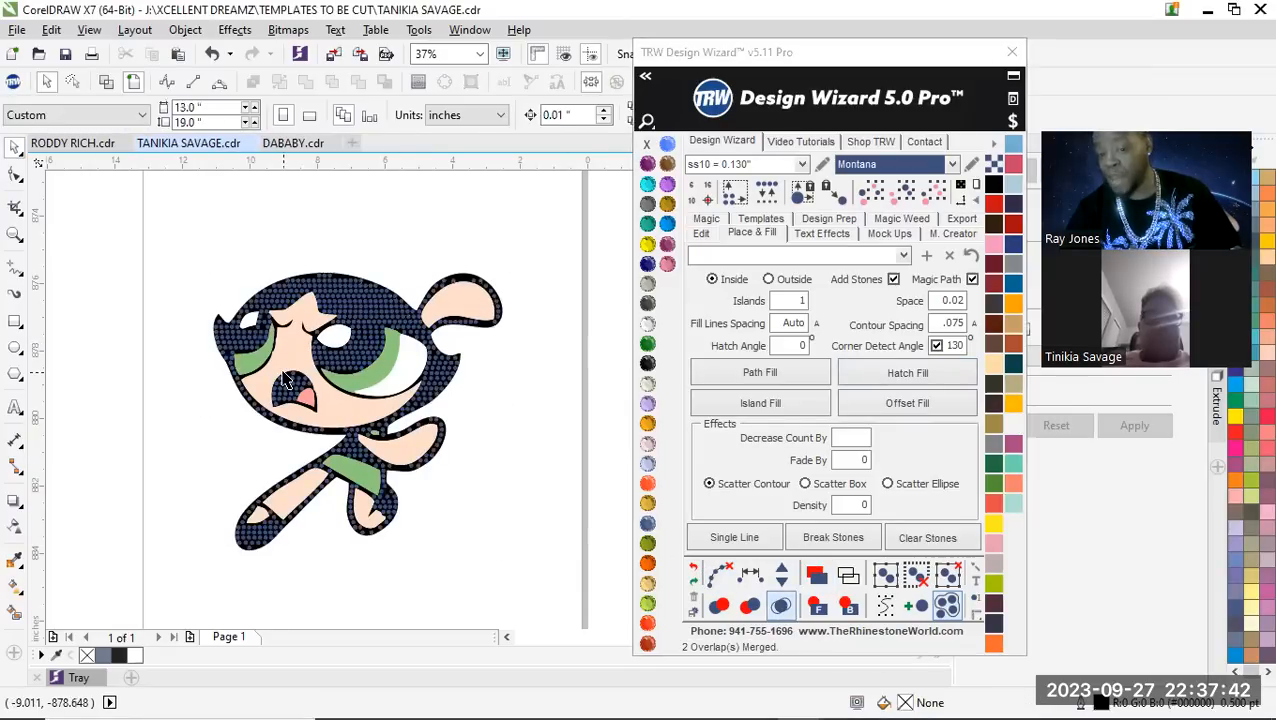
{"action": "scroll", "coordinate": [316, 390], "scroll_direction": "up", "scroll_amount": 7}
{"action": "left_click", "coordinate": [335, 249]}
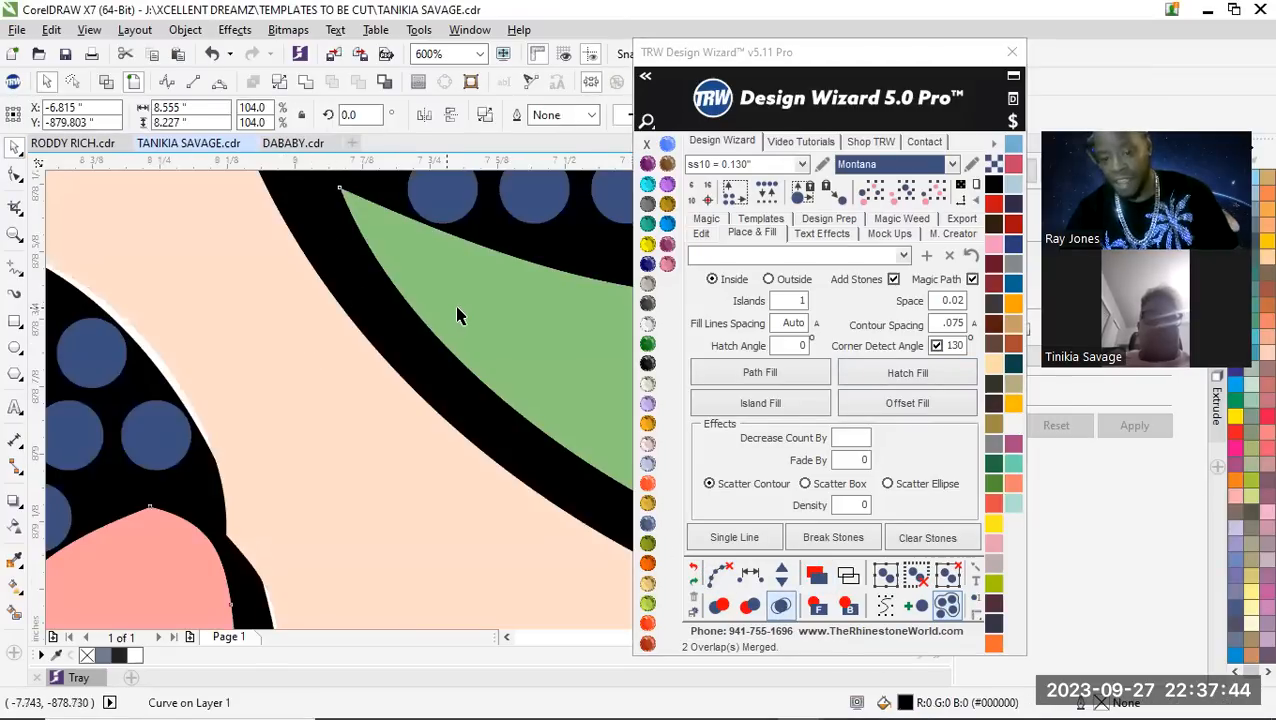
Select the black artwork together with the character's colored shapes and place a copy without stones beside the hatch-filled character
{"action": "left_click", "coordinate": [309, 346], "text": "shift"}
{"action": "left_click", "coordinate": [214, 379], "text": "shift"}
{"action": "scroll", "coordinate": [200, 395], "scroll_direction": "down", "scroll_amount": 7}
{"action": "scroll", "coordinate": [200, 395], "scroll_direction": "up", "scroll_amount": 7}
{"action": "left_click", "coordinate": [208, 407], "text": "shift"}
{"action": "scroll", "coordinate": [208, 407], "scroll_direction": "down", "scroll_amount": 8}
{"action": "scroll", "coordinate": [240, 441], "scroll_direction": "up", "scroll_amount": 2}
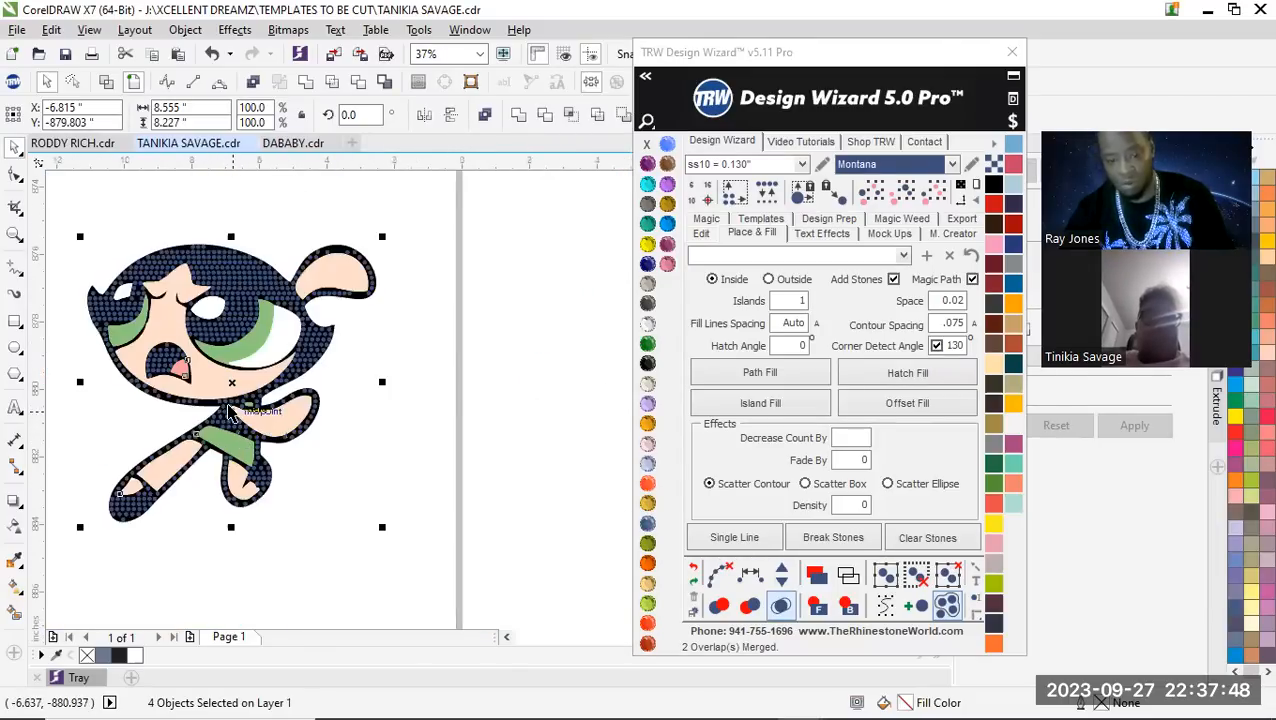
{"action": "left_click_drag", "start_coordinate": [232, 386], "coordinate": [490, 388]}
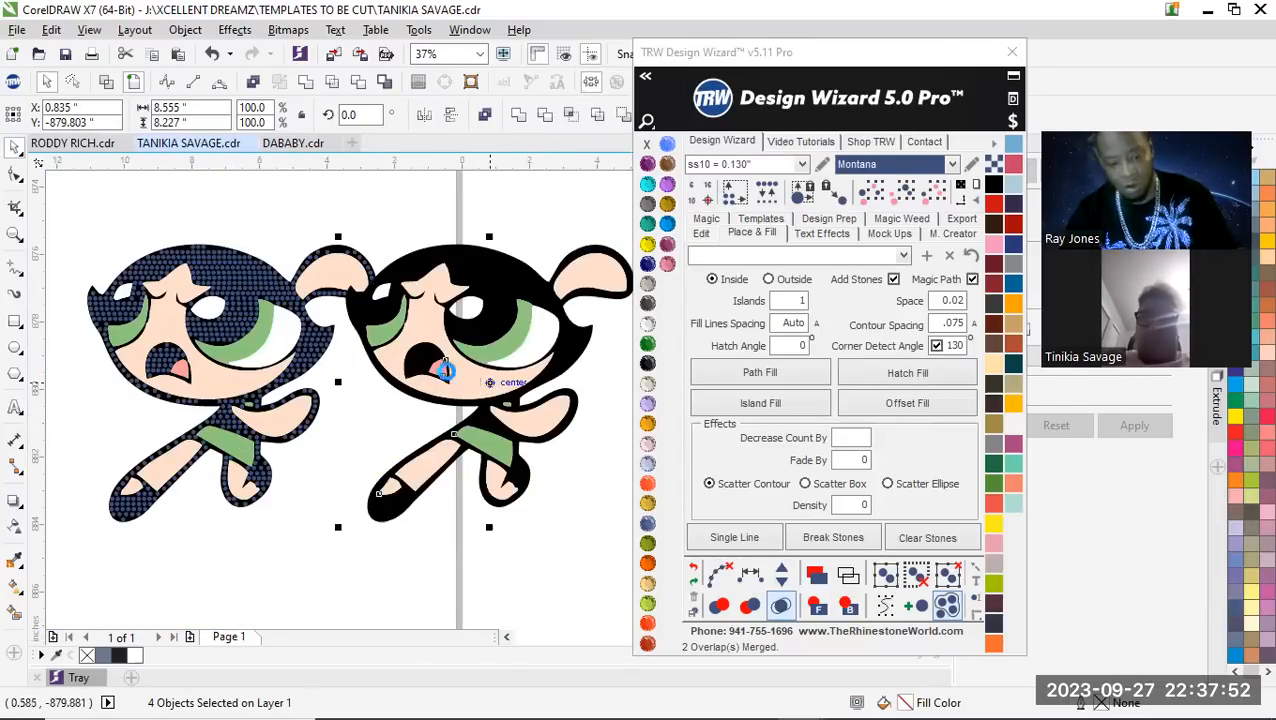
{"action": "key", "text": "ctrl+z"}
{"action": "left_click", "coordinate": [269, 338], "text": "shift"}
{"action": "scroll", "coordinate": [225, 360], "scroll_direction": "down", "scroll_amount": 1}
{"action": "left_click_drag", "start_coordinate": [226, 369], "coordinate": [446, 369]}
{"action": "left_click", "coordinate": [466, 264]}
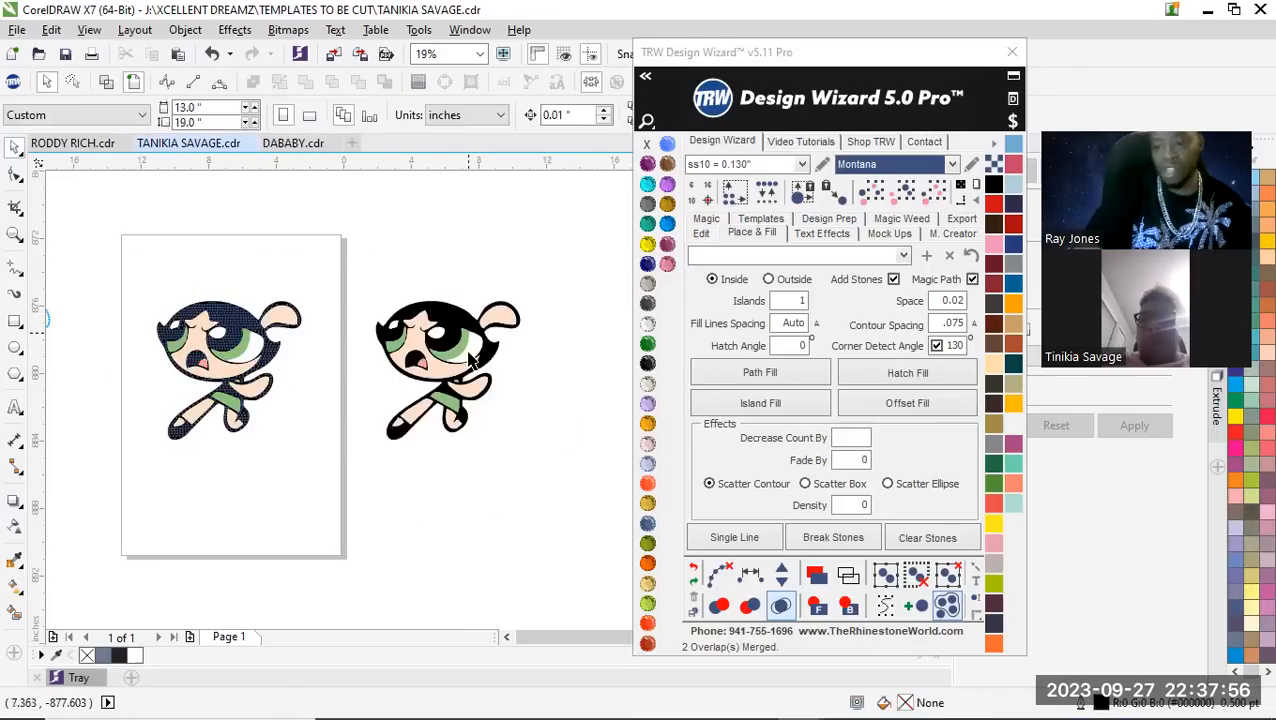
Fill the copy's black artwork with ss10 Montana stones using Island Fill with Islands set to 0
{"action": "scroll", "coordinate": [455, 345], "scroll_direction": "up", "scroll_amount": 1}
{"action": "scroll", "coordinate": [440, 358], "scroll_direction": "down", "scroll_amount": 1}
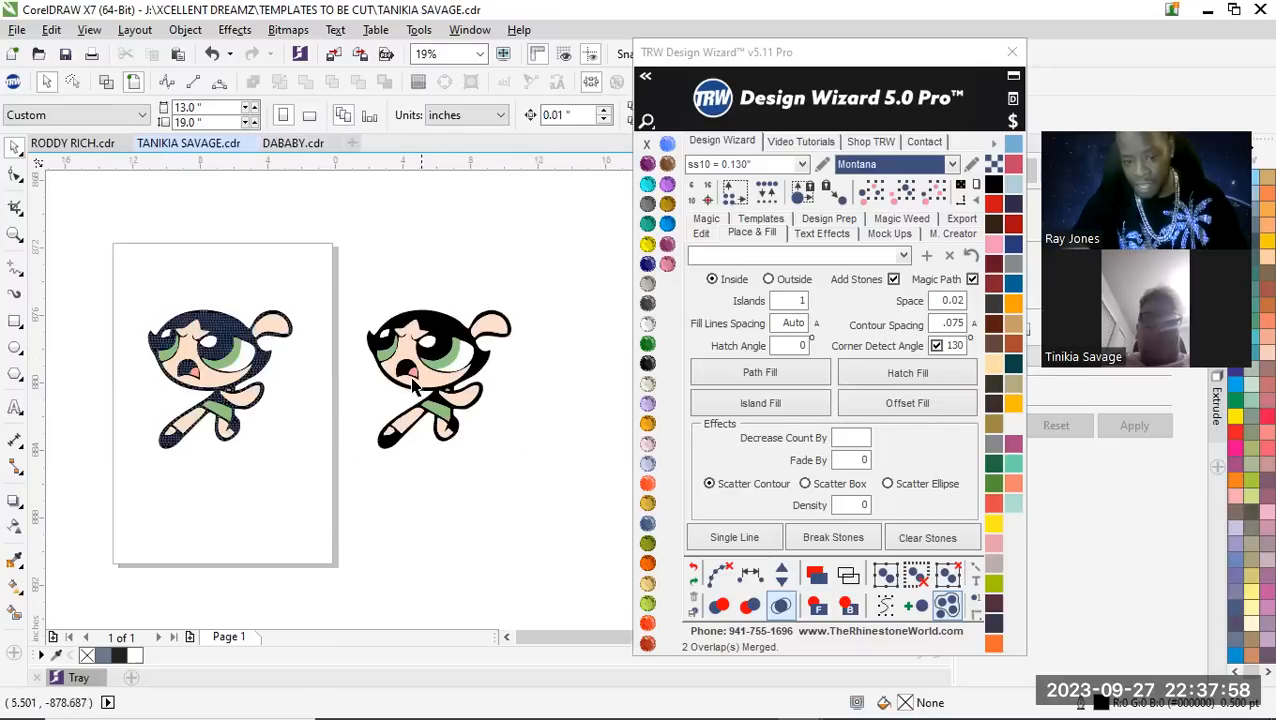
{"action": "scroll", "coordinate": [413, 388], "scroll_direction": "up", "scroll_amount": 1}
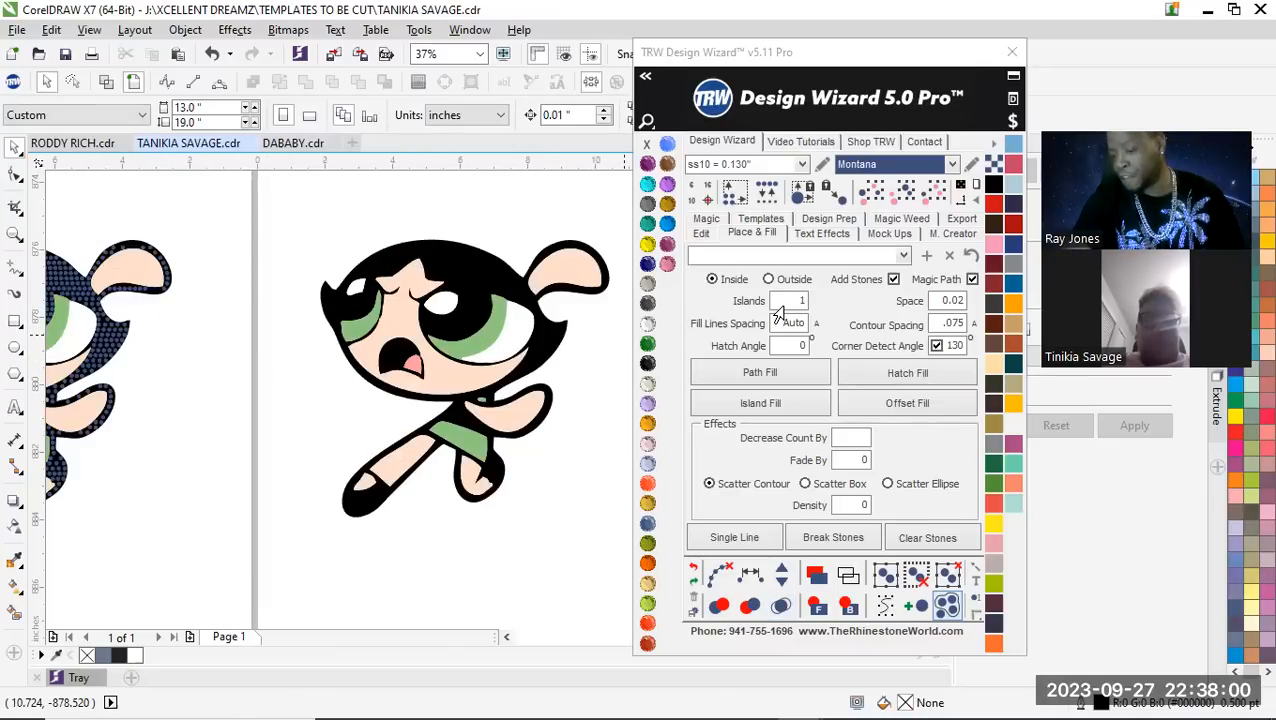
{"action": "left_click", "coordinate": [468, 268]}
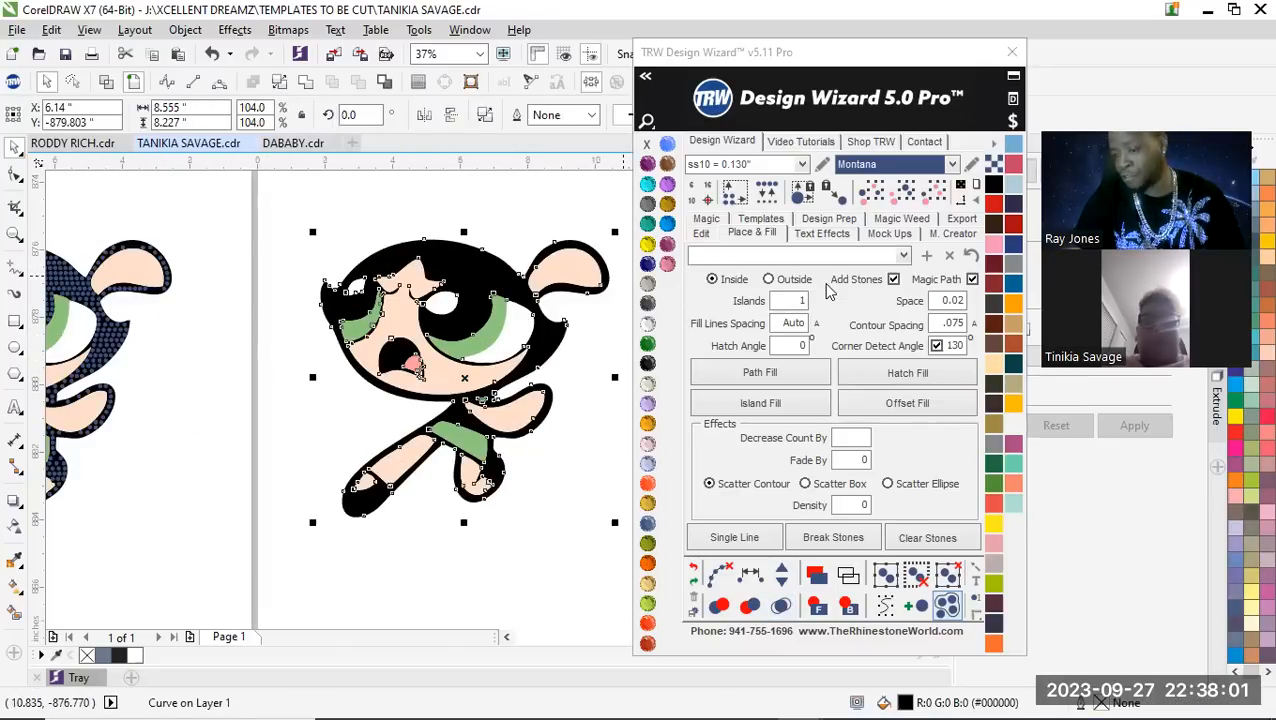
{"action": "left_click", "coordinate": [777, 303]}
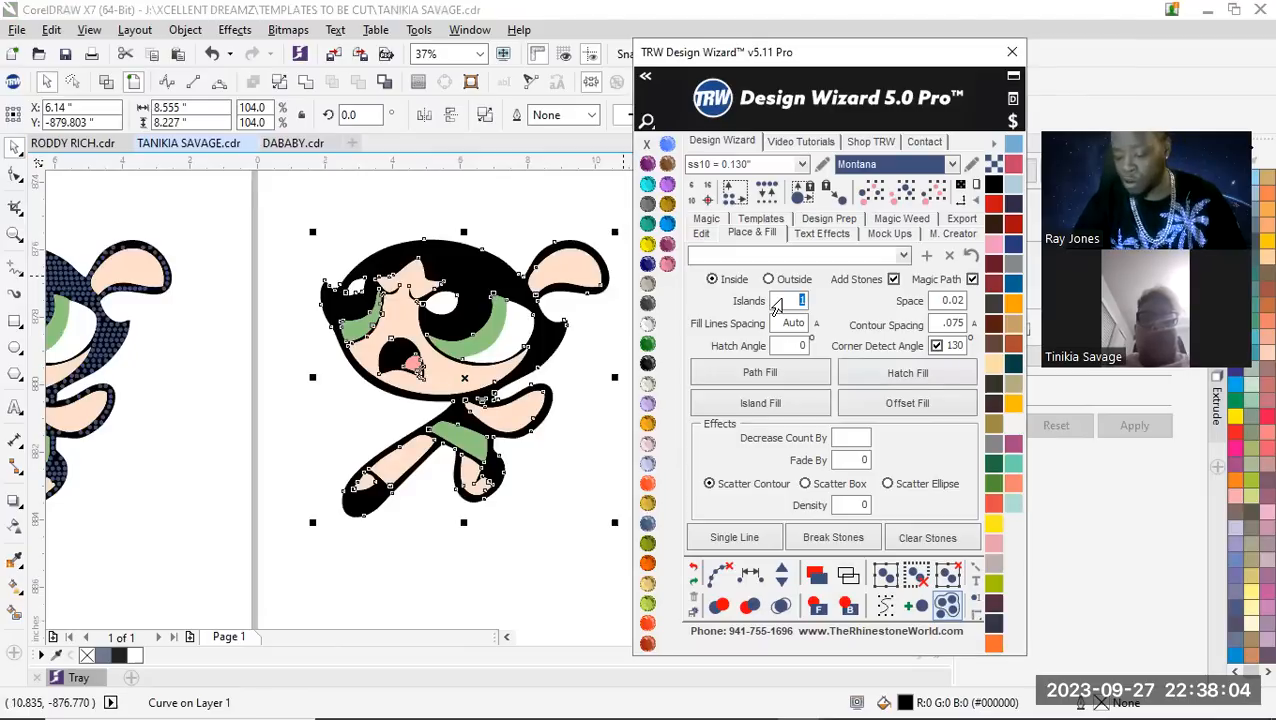
{"action": "left_click", "coordinate": [780, 406]}
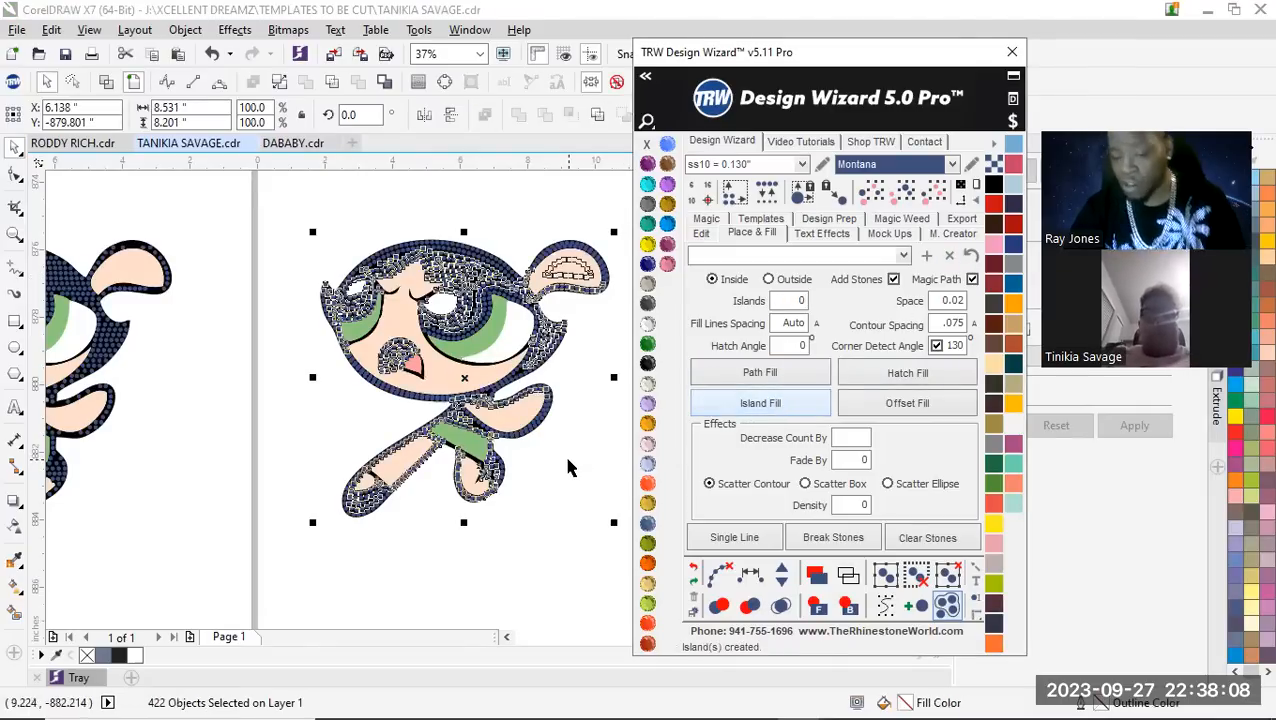
Merge the overlapping stones in the island fill and move the copy closer to the hatch-filled character
{"action": "scroll", "coordinate": [443, 287], "scroll_direction": "up", "scroll_amount": 2}
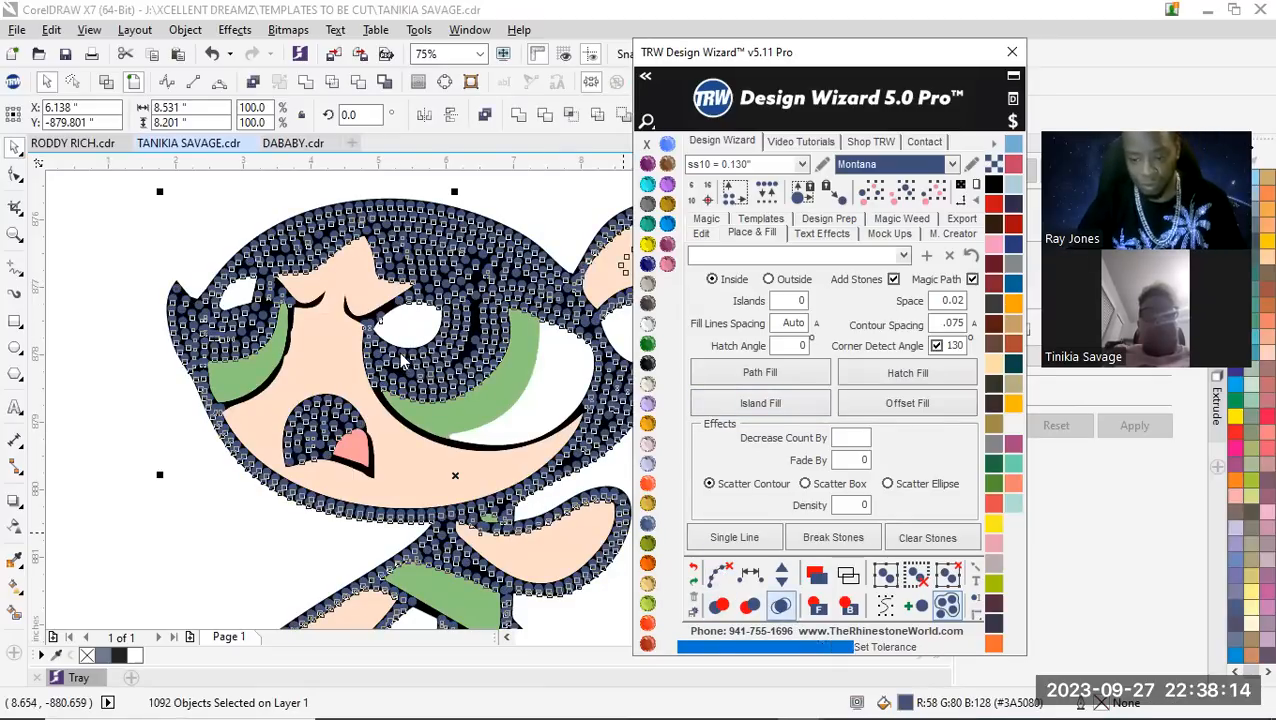
{"action": "left_click_drag", "start_coordinate": [240, 224], "coordinate": [632, 573]}
{"action": "scroll", "coordinate": [470, 411], "scroll_direction": "down", "scroll_amount": 2}
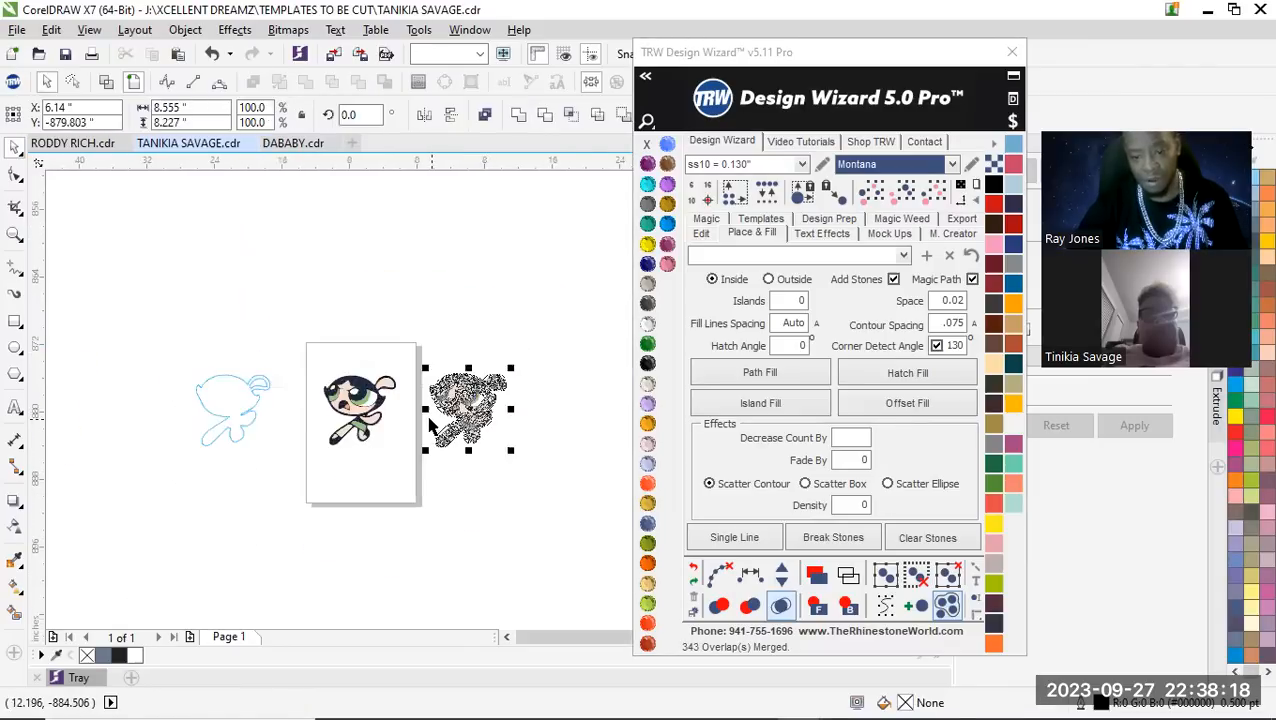
{"action": "scroll", "coordinate": [432, 424], "scroll_direction": "up", "scroll_amount": 2}
{"action": "left_click_drag", "start_coordinate": [486, 395], "coordinate": [415, 387]}
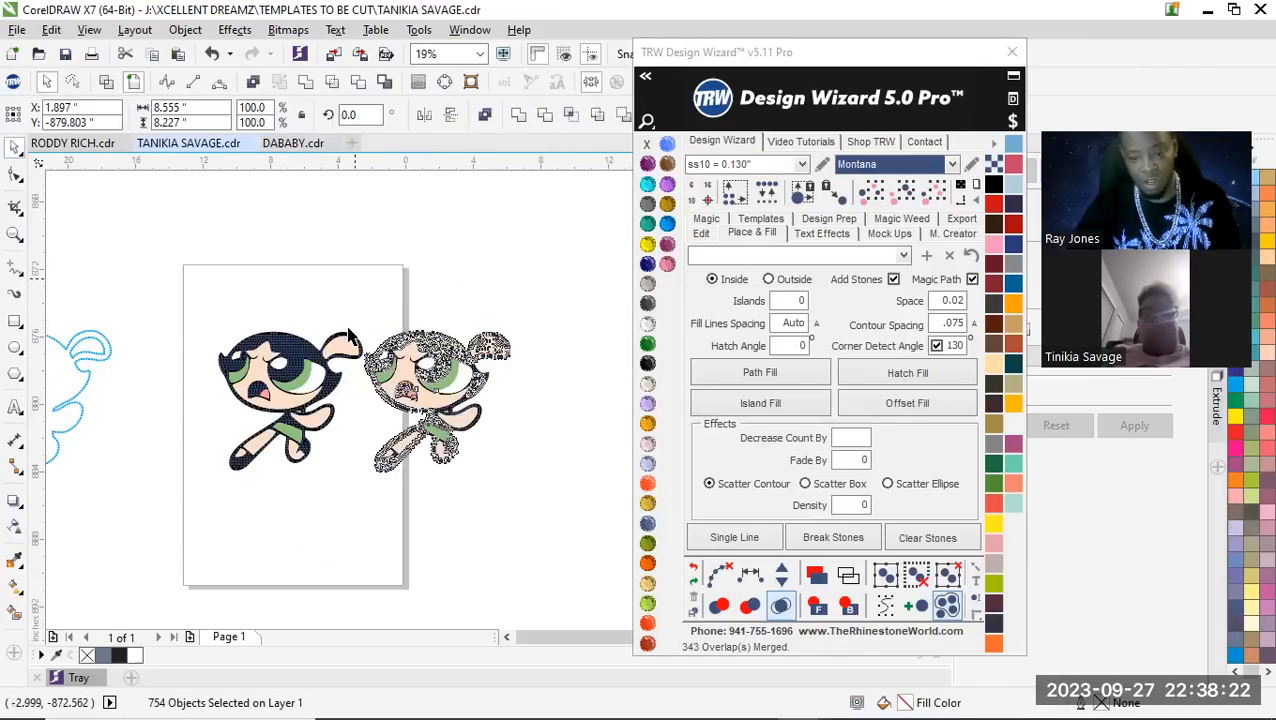
{"action": "left_click", "coordinate": [357, 284]}
Compare the stone layout and gaps of the hatch-filled character with those of the island-filled copy
{"action": "scroll", "coordinate": [270, 398], "scroll_direction": "up", "scroll_amount": 2}
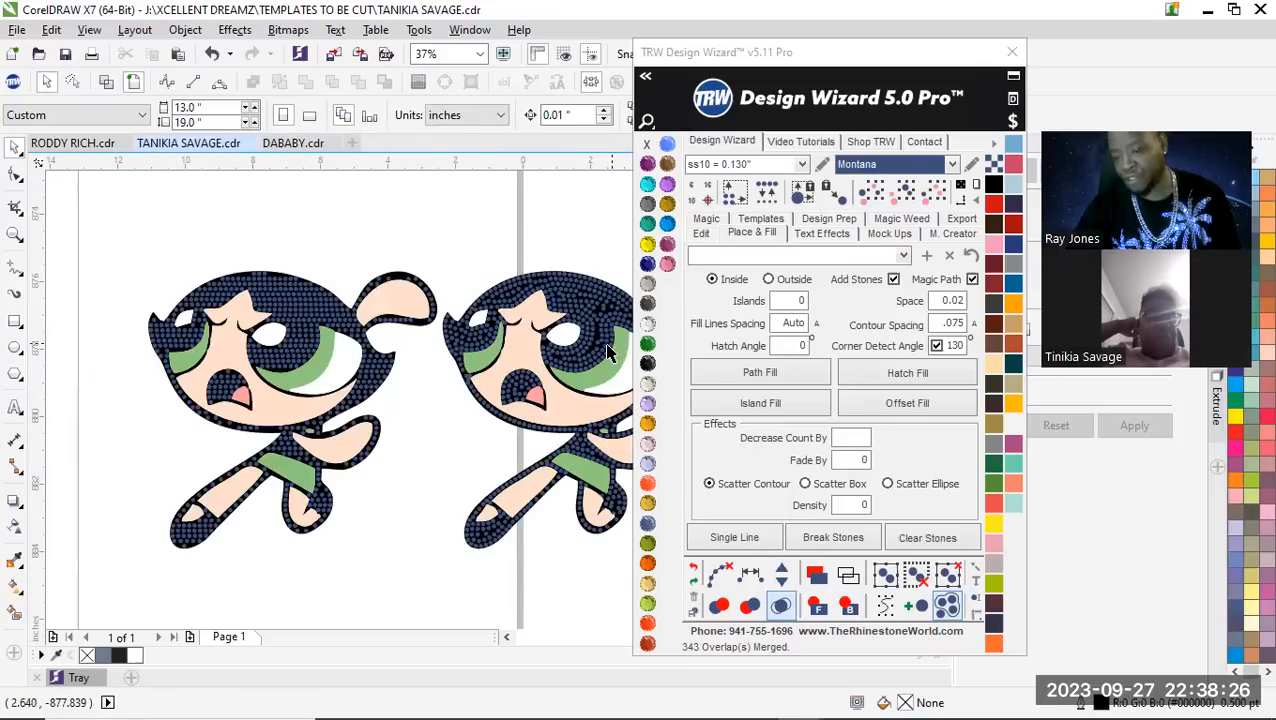
{"action": "scroll", "coordinate": [614, 346], "scroll_direction": "up", "scroll_amount": 5}
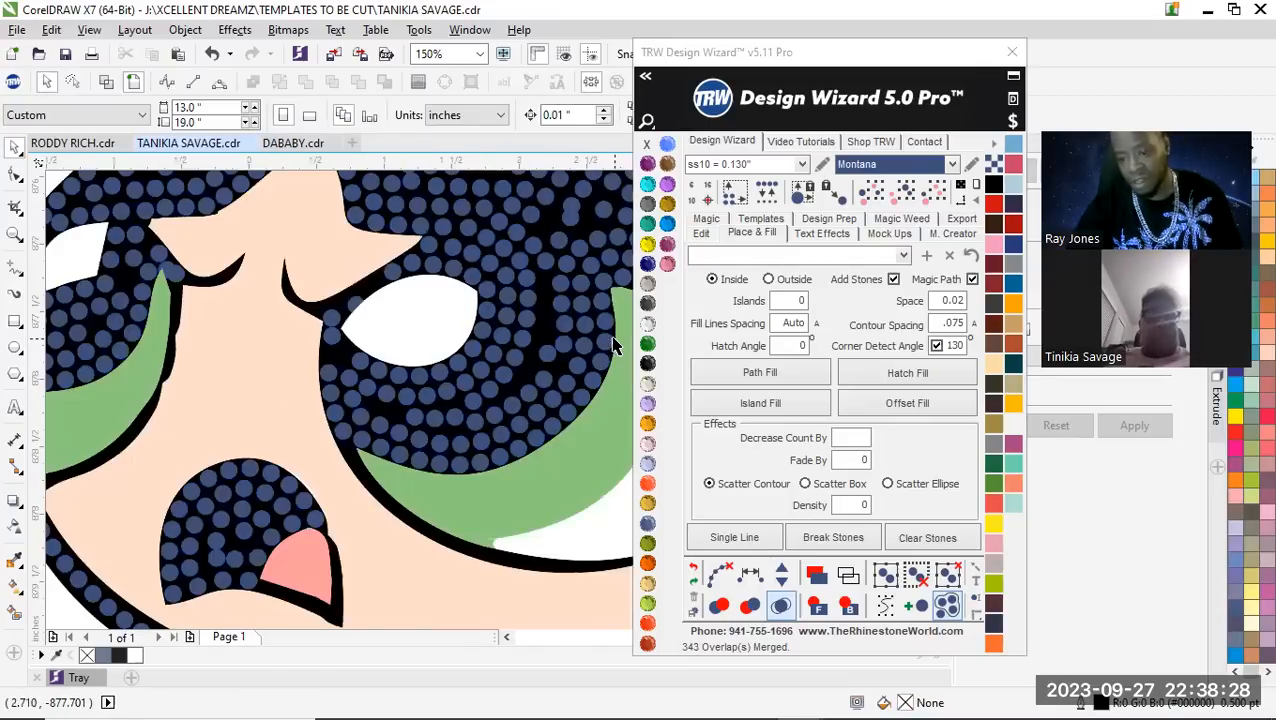
{"action": "scroll", "coordinate": [507, 368], "scroll_direction": "down", "scroll_amount": 5}
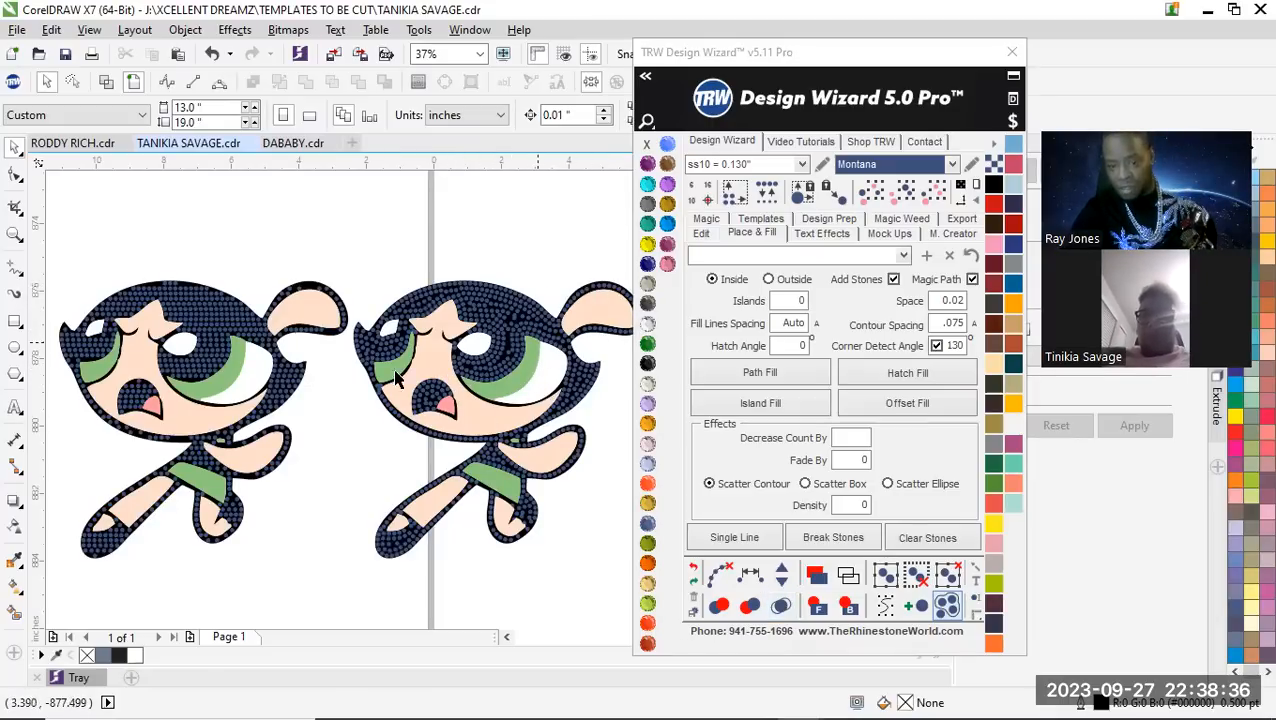
{"action": "scroll", "coordinate": [395, 378], "scroll_direction": "down", "scroll_amount": 2}
{"action": "scroll", "coordinate": [500, 345], "scroll_direction": "up", "scroll_amount": 3}
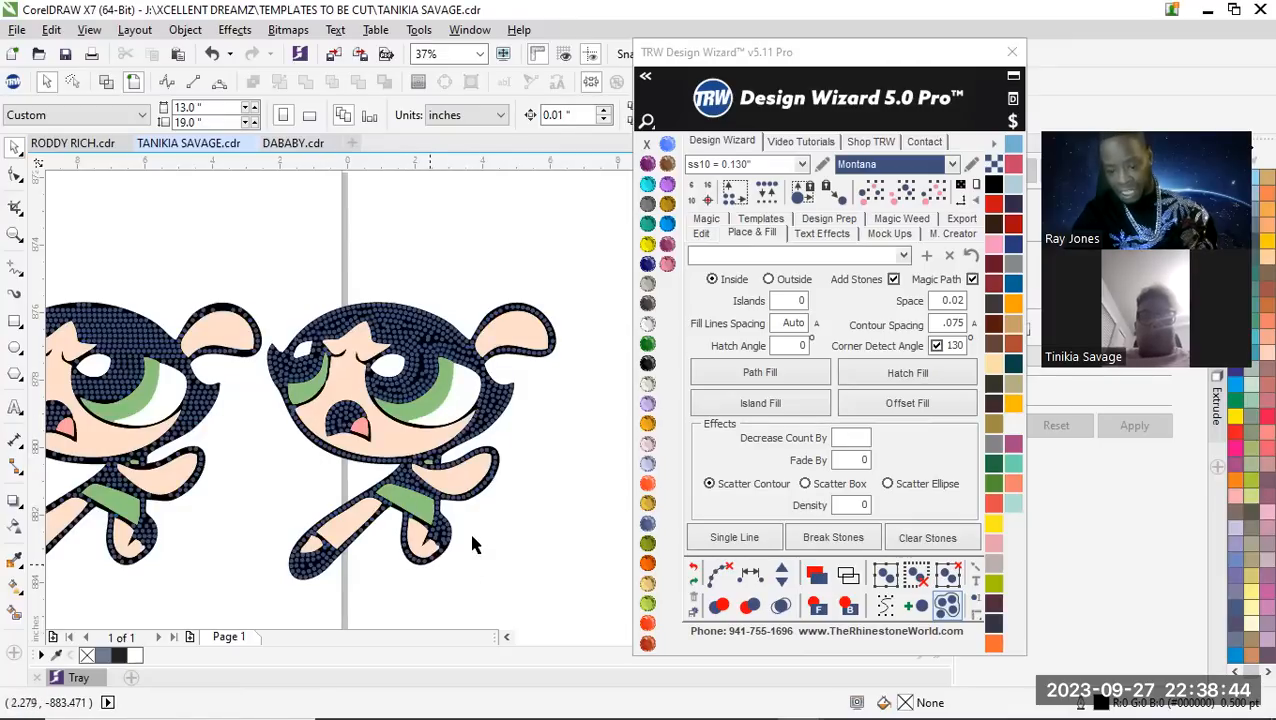
{"action": "scroll", "coordinate": [255, 523], "scroll_direction": "down", "scroll_amount": 1}
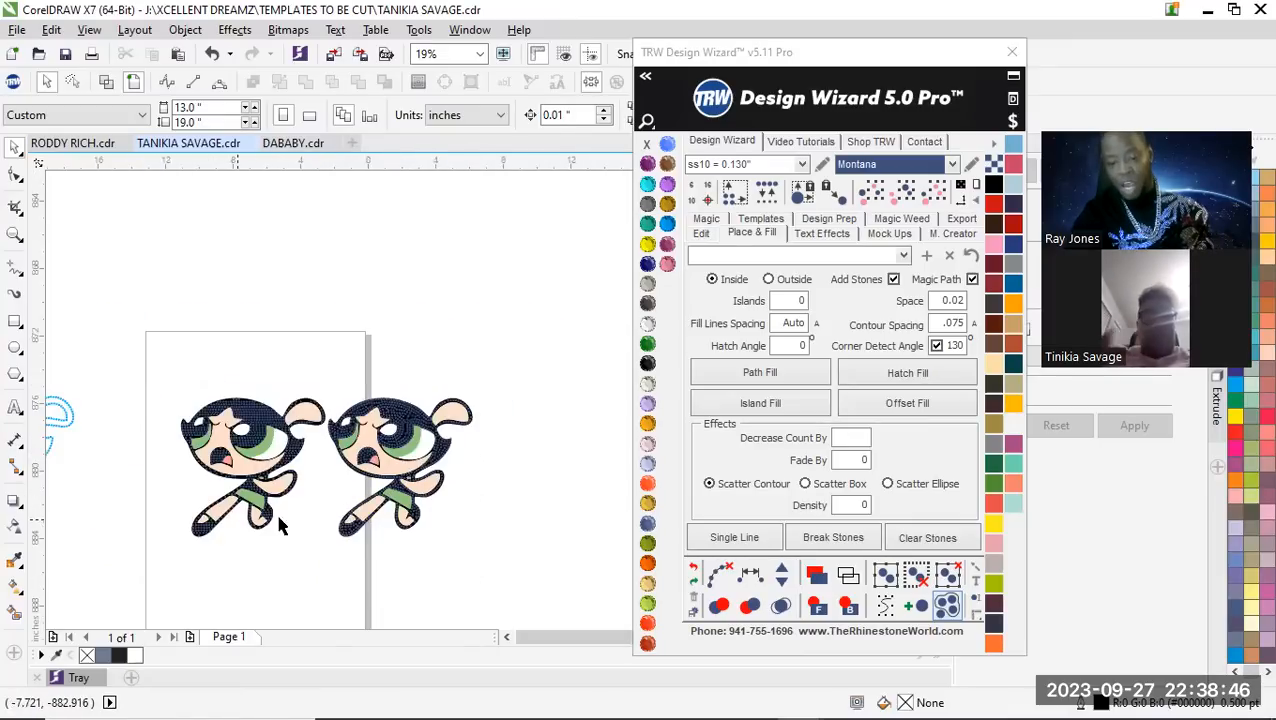
{"action": "scroll", "coordinate": [381, 470], "scroll_direction": "up", "scroll_amount": 2}
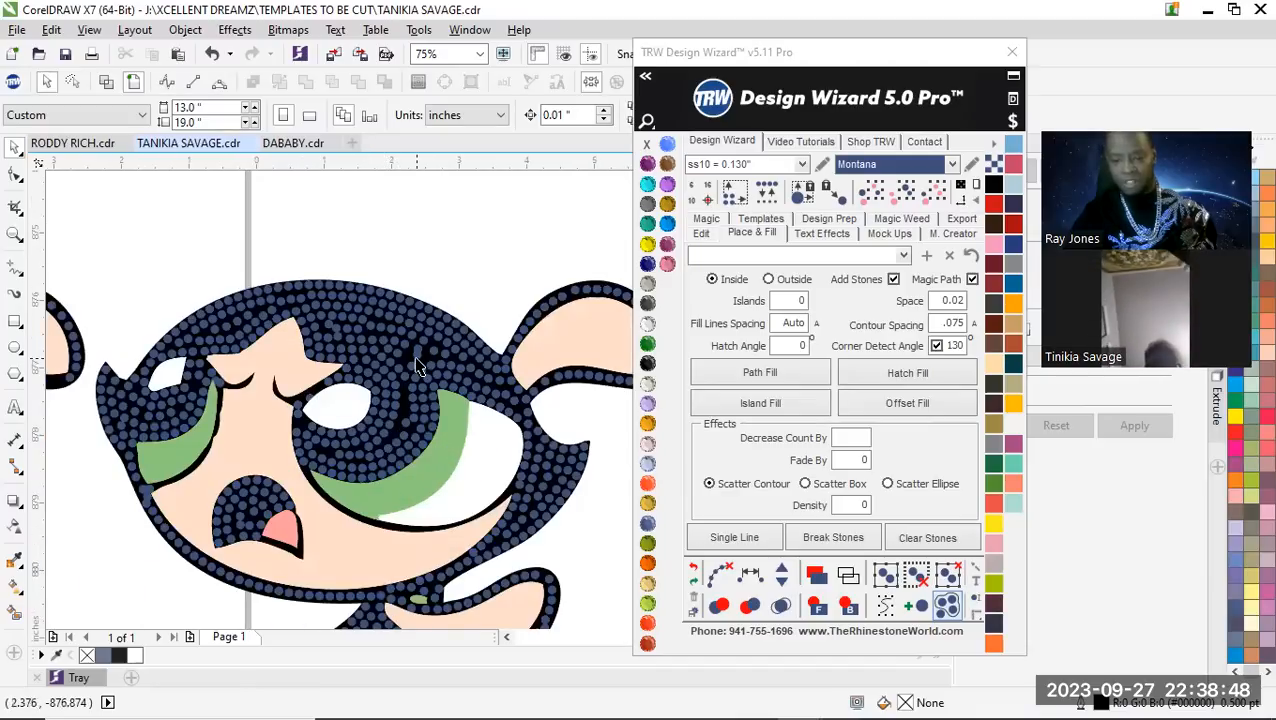
{"action": "scroll", "coordinate": [419, 356], "scroll_direction": "up", "scroll_amount": 1}
{"action": "scroll", "coordinate": [428, 350], "scroll_direction": "down", "scroll_amount": 1}
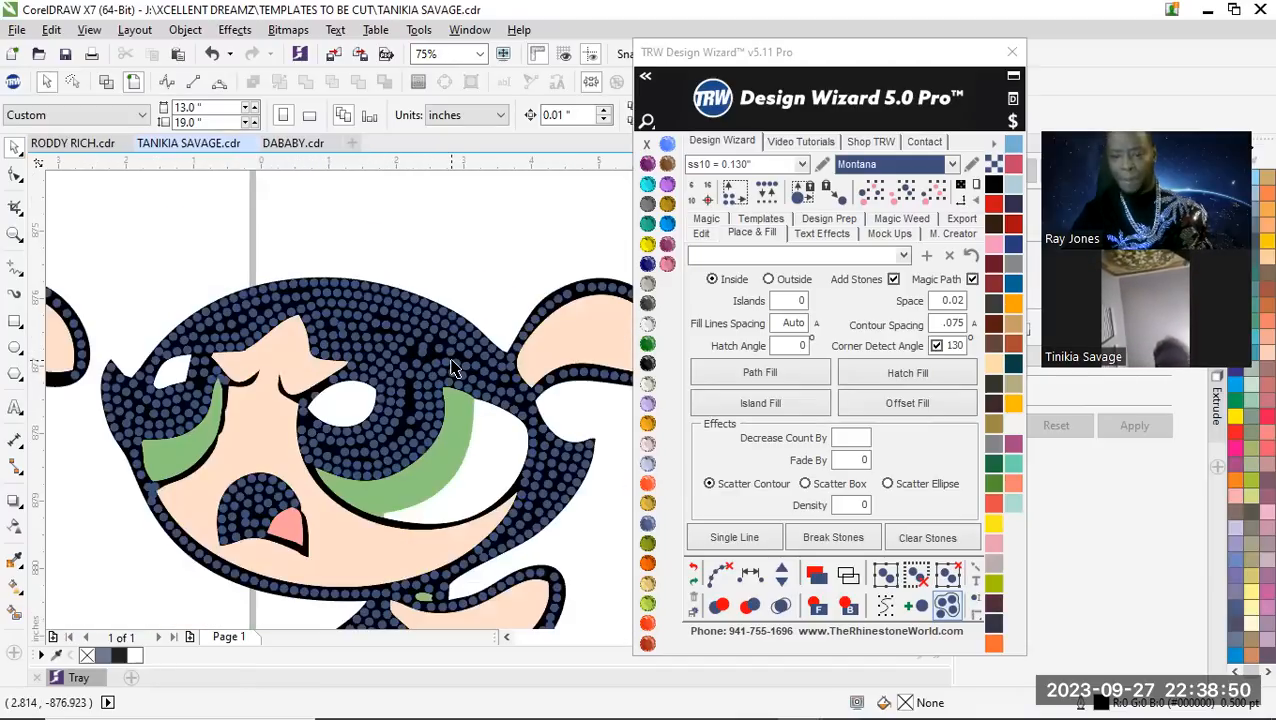
{"action": "scroll", "coordinate": [430, 395], "scroll_direction": "down", "scroll_amount": 1}
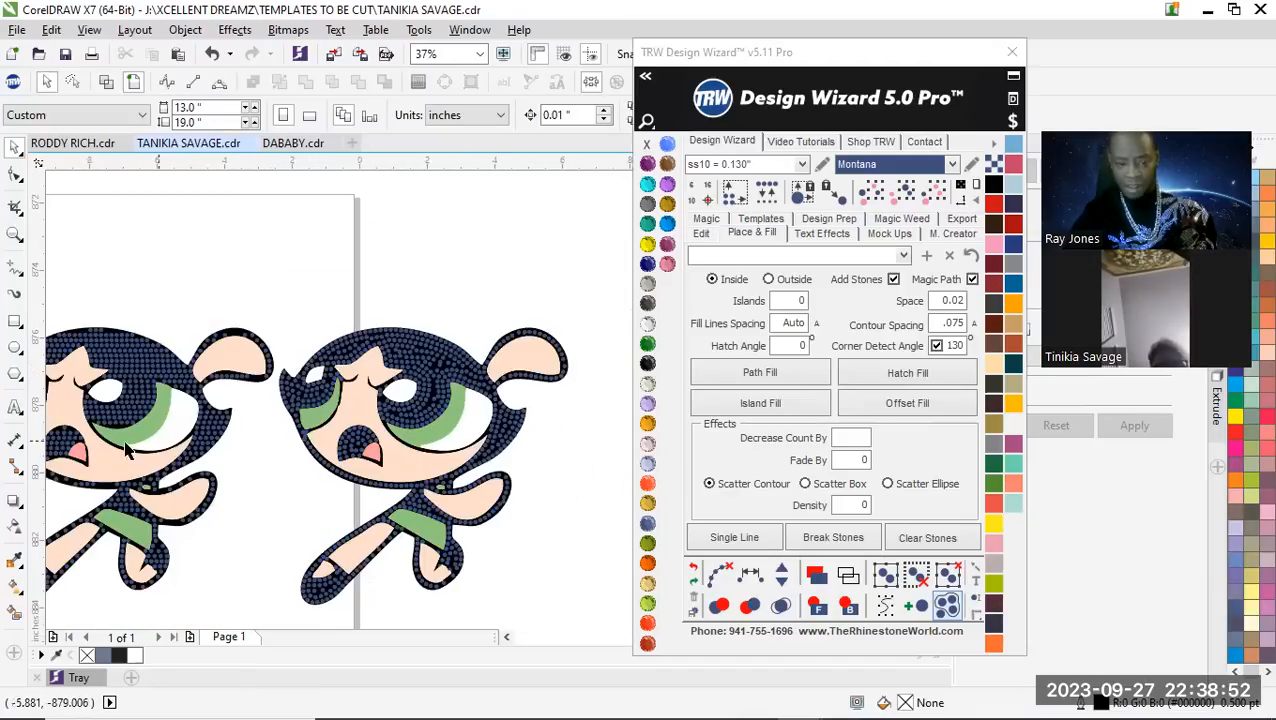
{"action": "scroll", "coordinate": [127, 440], "scroll_direction": "up", "scroll_amount": 1}
{"action": "scroll", "coordinate": [133, 415], "scroll_direction": "down", "scroll_amount": 2}
{"action": "scroll", "coordinate": [120, 412], "scroll_direction": "up", "scroll_amount": 2}
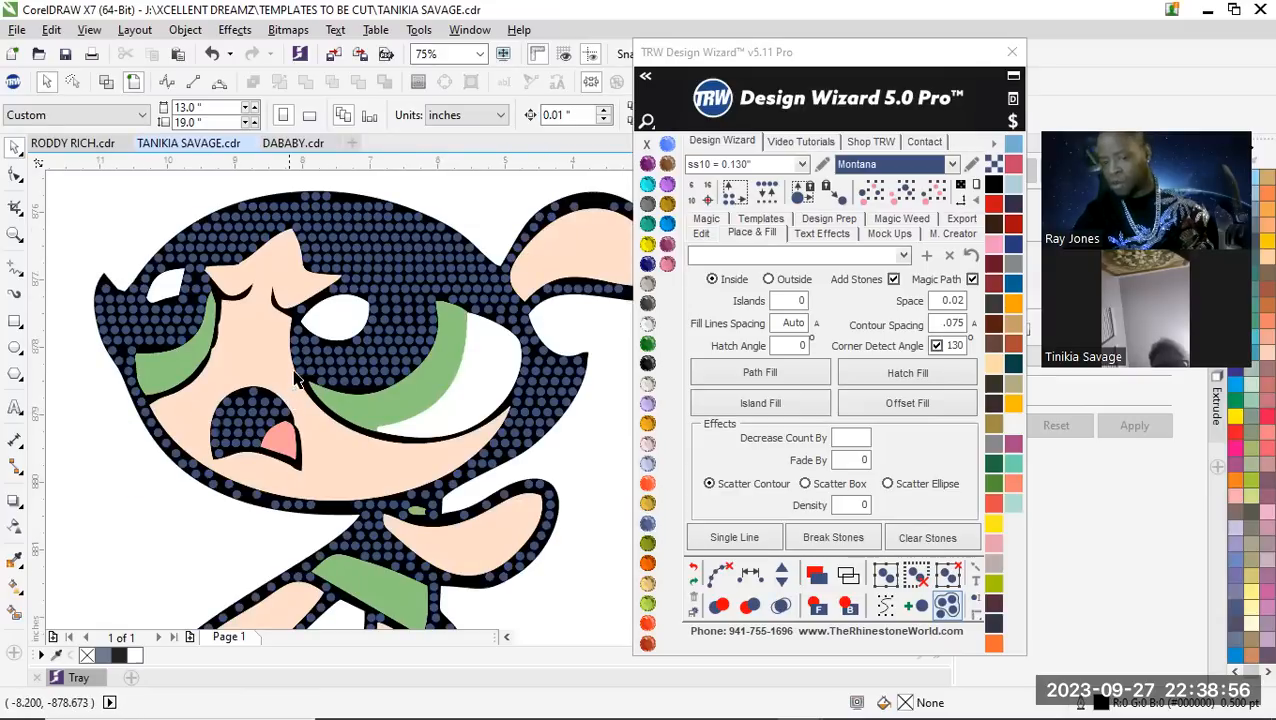
{"action": "scroll", "coordinate": [296, 418], "scroll_direction": "down", "scroll_amount": 1}
{"action": "scroll", "coordinate": [320, 432], "scroll_direction": "up", "scroll_amount": 1}
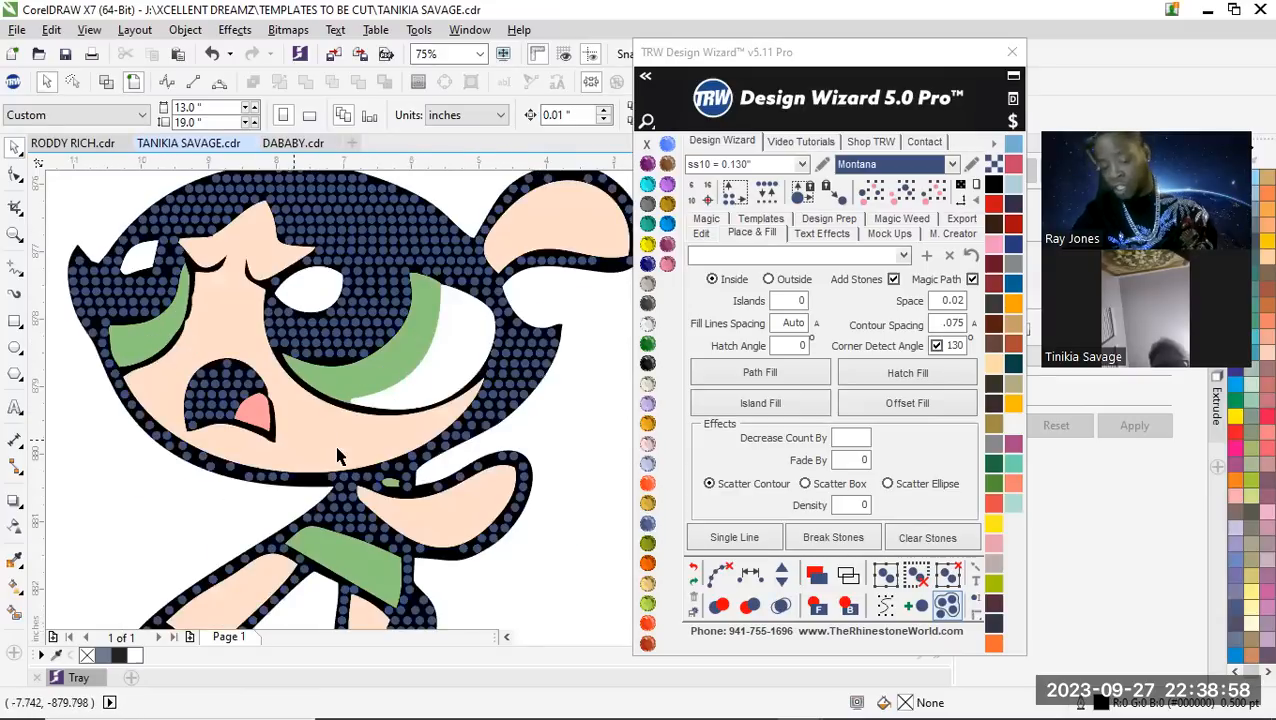
Reposition the uneven hatch-fill stones along the chin outline below the mouth so they follow the middle of the black line
{"action": "scroll", "coordinate": [242, 497], "scroll_direction": "up", "scroll_amount": 3}
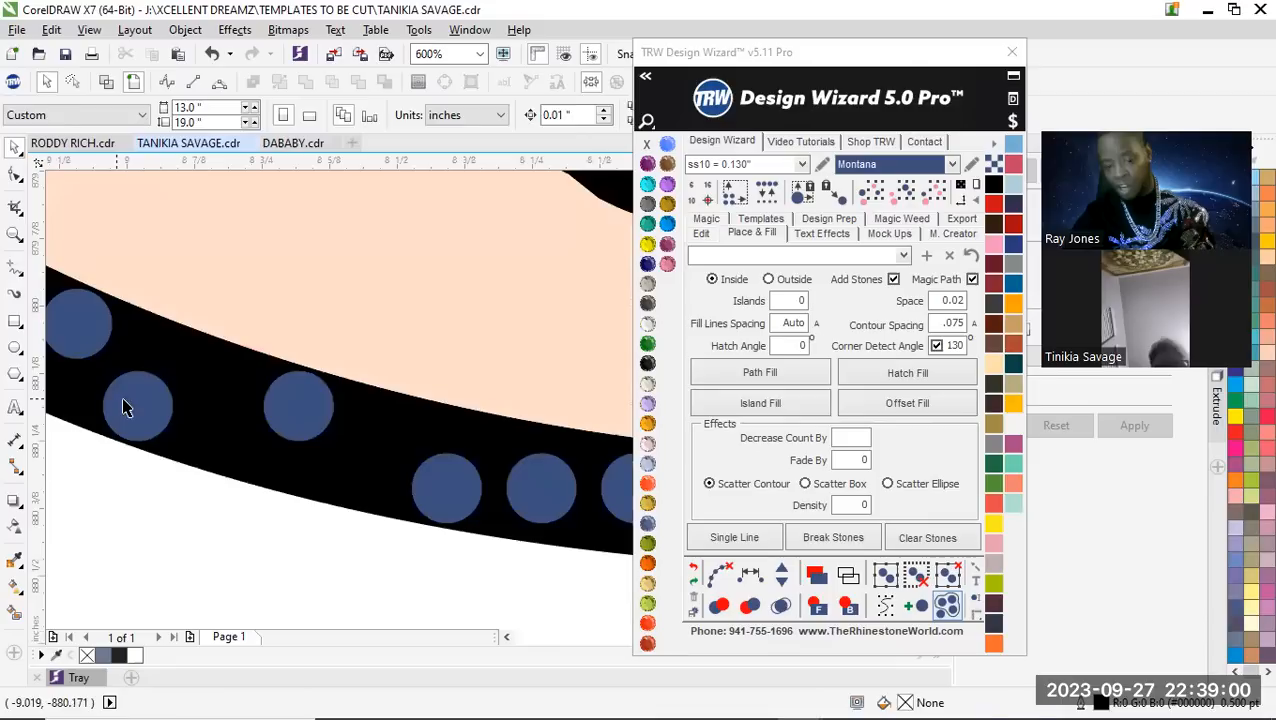
{"action": "left_click", "coordinate": [156, 387]}
{"action": "scroll", "coordinate": [154, 380], "scroll_direction": "down", "scroll_amount": 1}
{"action": "scroll", "coordinate": [152, 368], "scroll_direction": "up", "scroll_amount": 1}
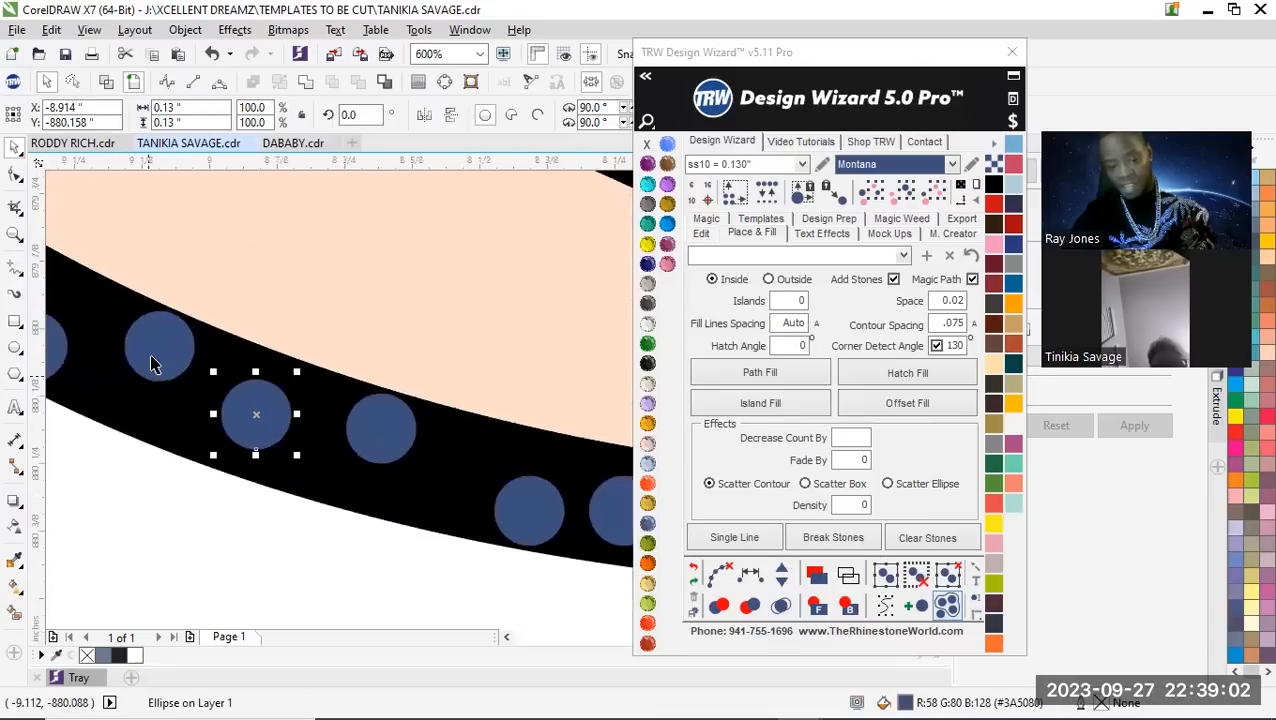
{"action": "left_click_drag", "start_coordinate": [143, 377], "coordinate": [129, 412]}
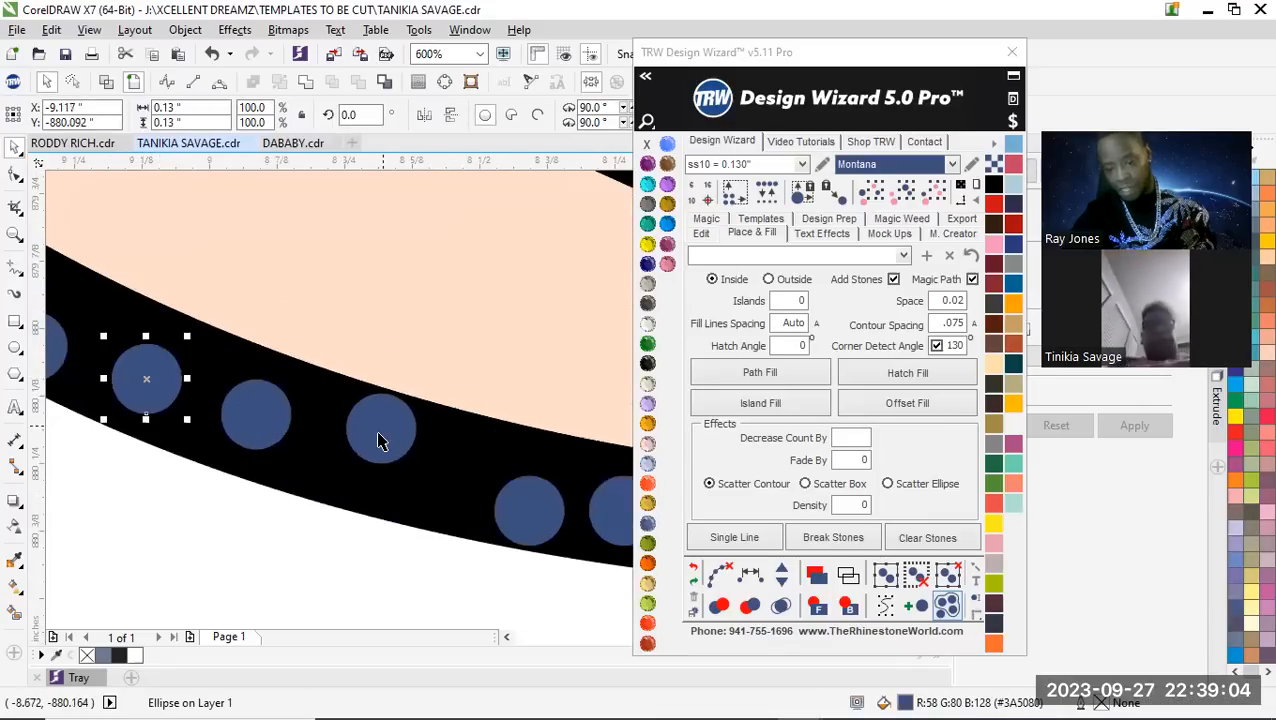
{"action": "left_click_drag", "start_coordinate": [365, 449], "coordinate": [363, 448]}
{"action": "left_click_drag", "start_coordinate": [518, 503], "coordinate": [477, 468]}
Shift the stones farther along the chin outline toward the neck to even out the gaps between them
{"action": "scroll", "coordinate": [390, 490], "scroll_direction": "down", "scroll_amount": 3}
{"action": "scroll", "coordinate": [285, 476], "scroll_direction": "up", "scroll_amount": 3}
{"action": "scroll", "coordinate": [395, 505], "scroll_direction": "down", "scroll_amount": 2}
{"action": "scroll", "coordinate": [395, 503], "scroll_direction": "up", "scroll_amount": 1}
{"action": "left_click_drag", "start_coordinate": [354, 462], "coordinate": [541, 479]}
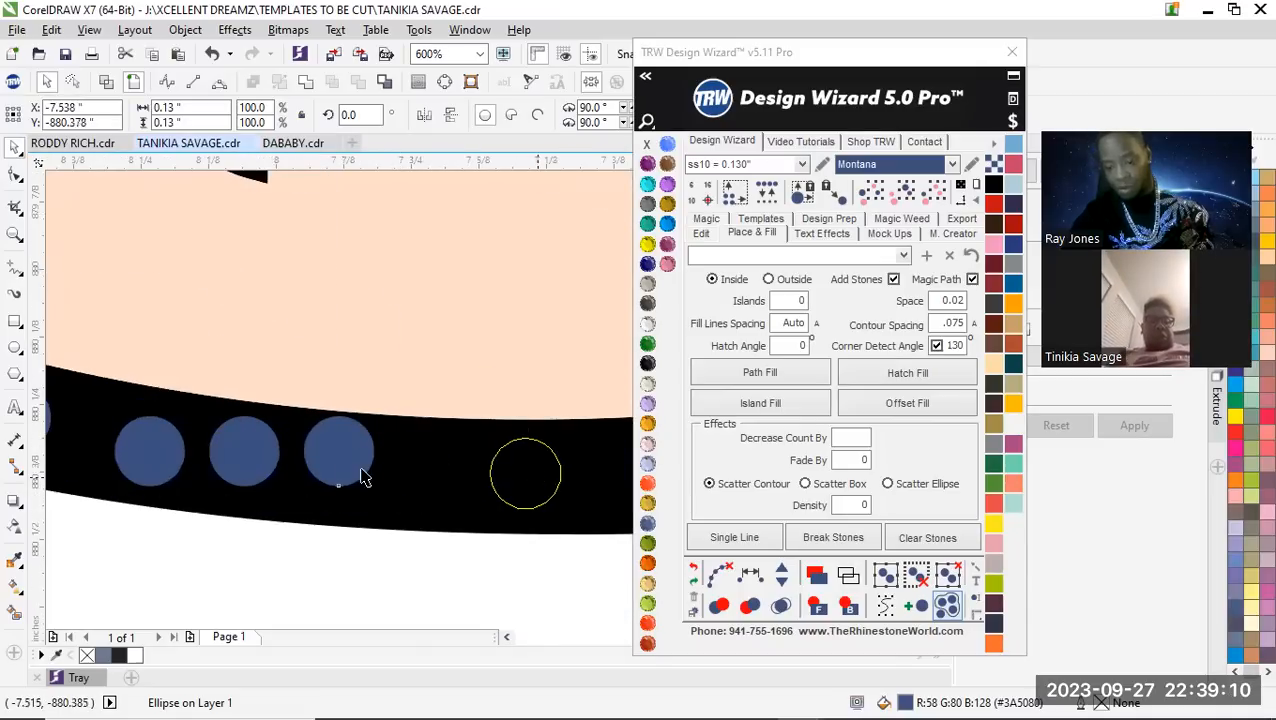
{"action": "scroll", "coordinate": [270, 469], "scroll_direction": "down", "scroll_amount": 1}
{"action": "scroll", "coordinate": [255, 470], "scroll_direction": "up", "scroll_amount": 2}
{"action": "left_click_drag", "start_coordinate": [451, 494], "coordinate": [451, 494]}
{"action": "scroll", "coordinate": [125, 494], "scroll_direction": "down", "scroll_amount": 3}
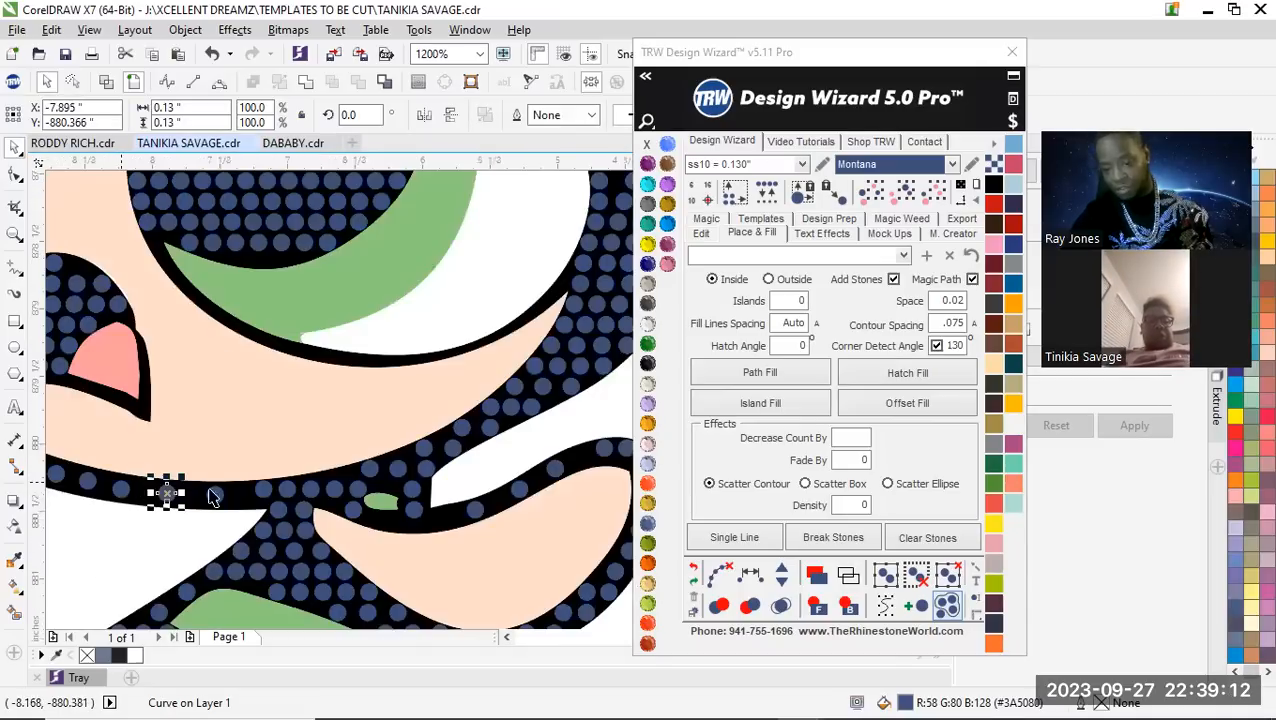
{"action": "scroll", "coordinate": [247, 494], "scroll_direction": "up", "scroll_amount": 2}
{"action": "left_click_drag", "start_coordinate": [272, 486], "coordinate": [256, 496]}
{"action": "scroll", "coordinate": [360, 500], "scroll_direction": "down", "scroll_amount": 3}
{"action": "scroll", "coordinate": [186, 488], "scroll_direction": "up", "scroll_amount": 2}
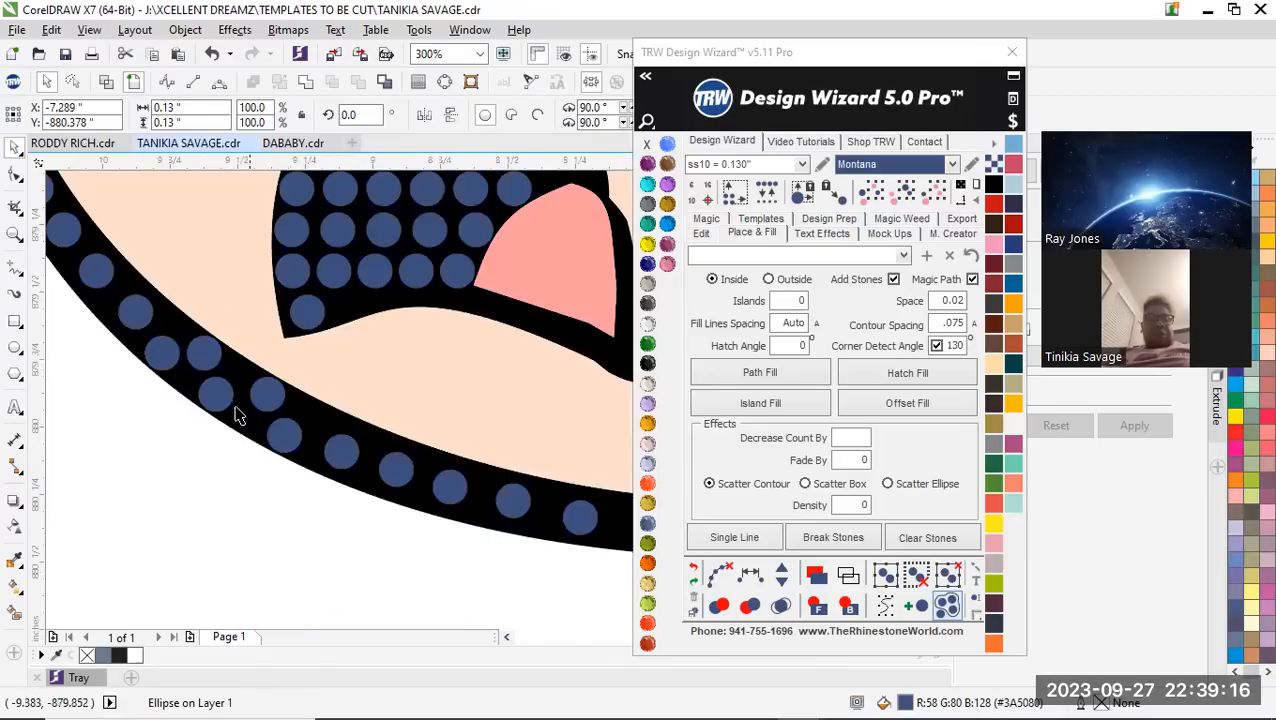
Delete the doubled-up stones from the lower-left curve of the face outline
{"action": "scroll", "coordinate": [276, 418], "scroll_direction": "down", "scroll_amount": 2}
{"action": "scroll", "coordinate": [285, 421], "scroll_direction": "up", "scroll_amount": 1}
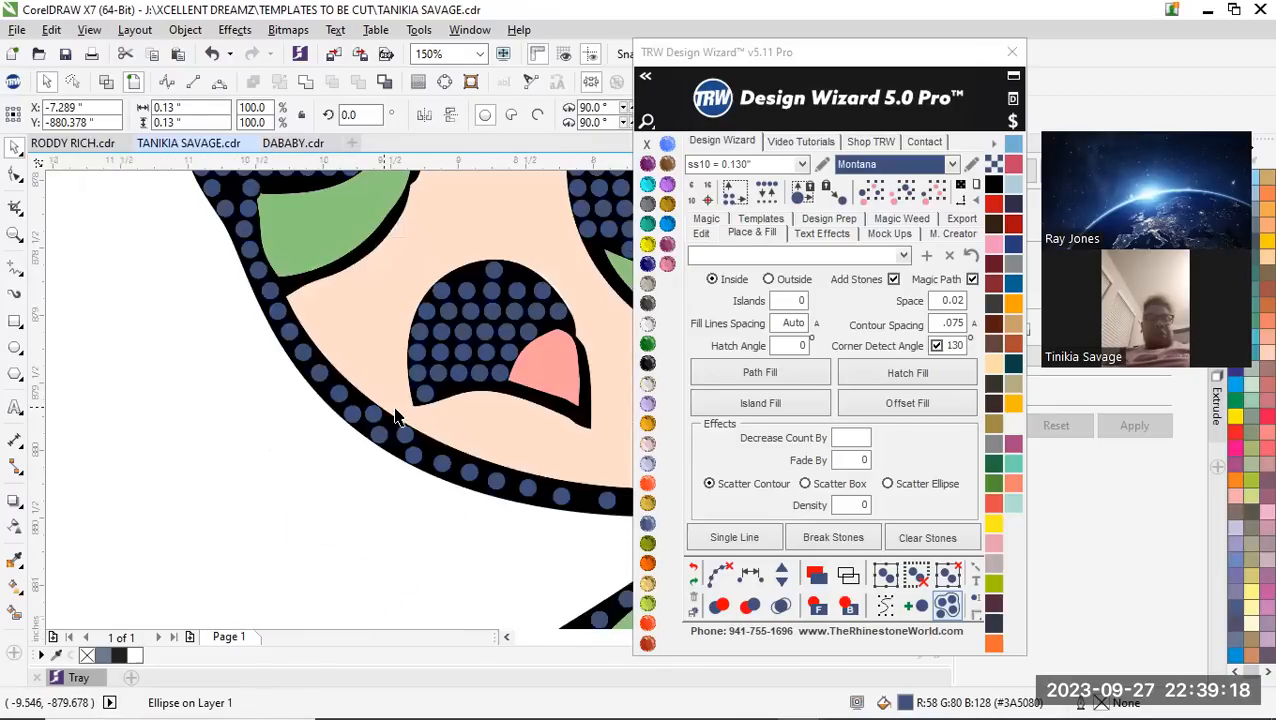
{"action": "key", "text": "Escape"}
{"action": "scroll", "coordinate": [370, 421], "scroll_direction": "up", "scroll_amount": 2}
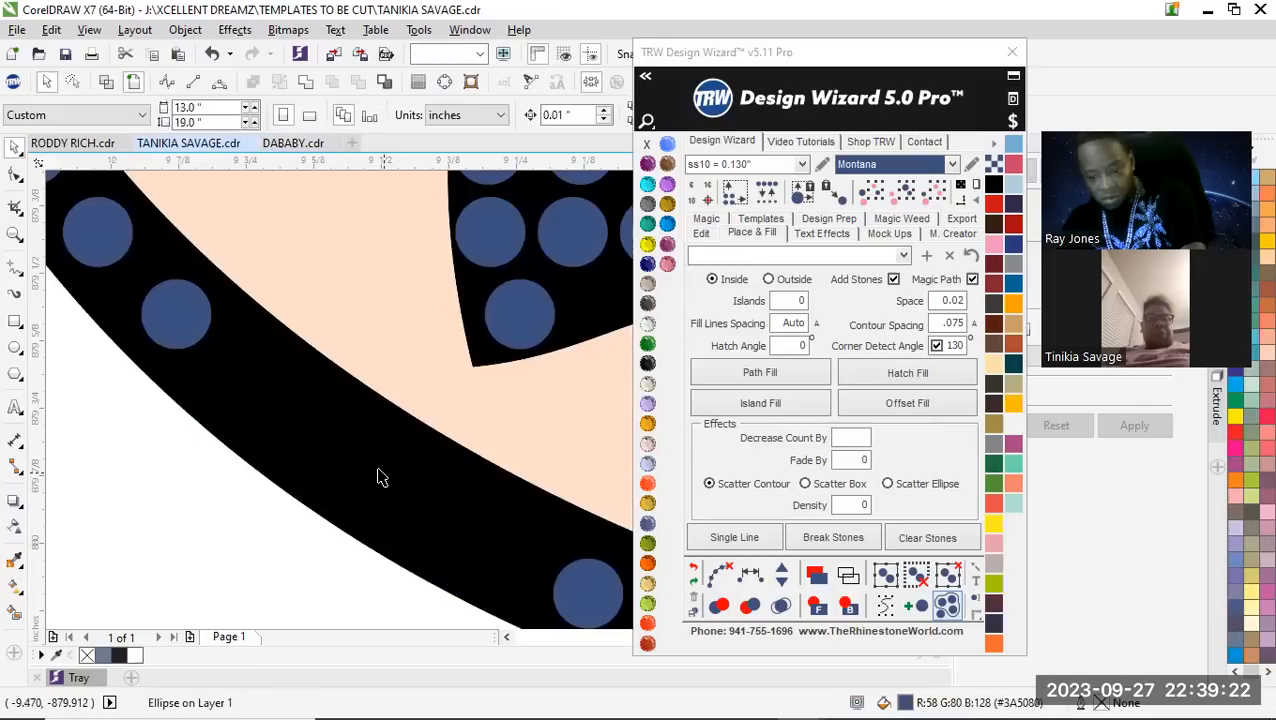
{"action": "scroll", "coordinate": [430, 500], "scroll_direction": "down", "scroll_amount": 2}
{"action": "scroll", "coordinate": [263, 416], "scroll_direction": "down", "scroll_amount": 1}
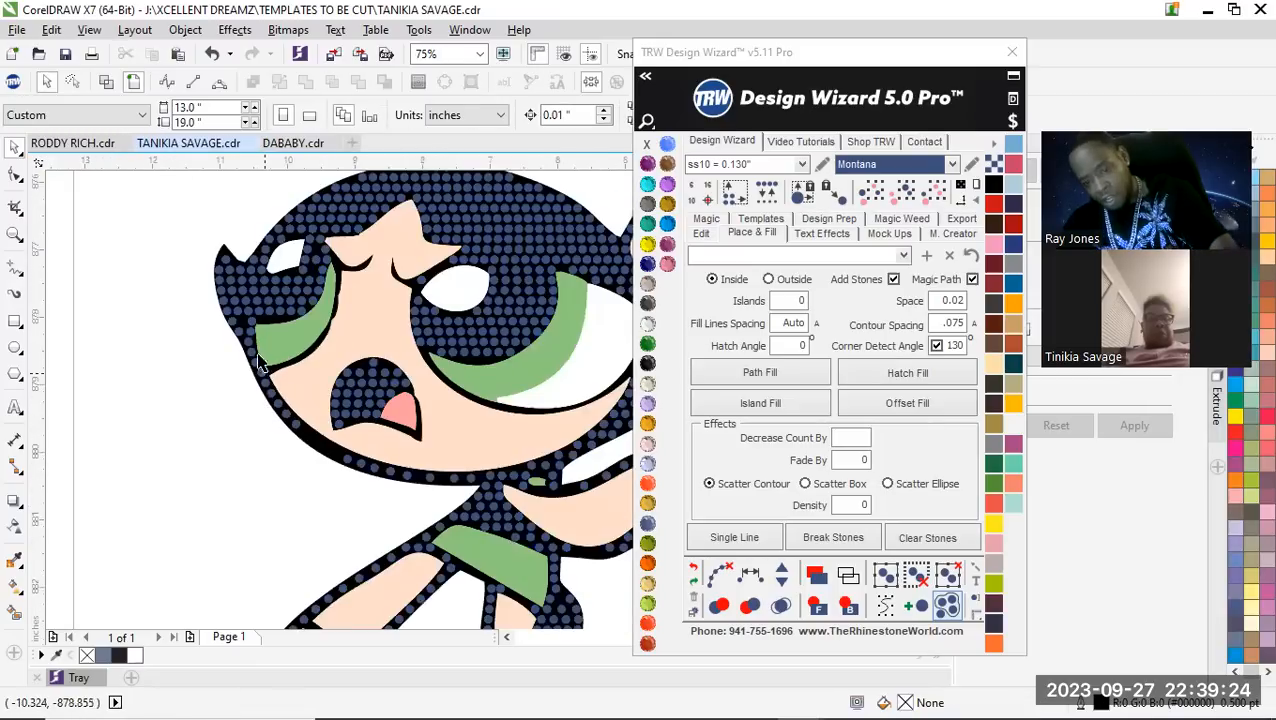
Select the row of stones along the face outline from the left eye around the chin to the neck and respace them equally
{"action": "scroll", "coordinate": [258, 362], "scroll_direction": "up", "scroll_amount": 3}
{"action": "scroll", "coordinate": [245, 336], "scroll_direction": "down", "scroll_amount": 1}
{"action": "left_click", "coordinate": [205, 372]}
{"action": "scroll", "coordinate": [242, 356], "scroll_direction": "down", "scroll_amount": 2}
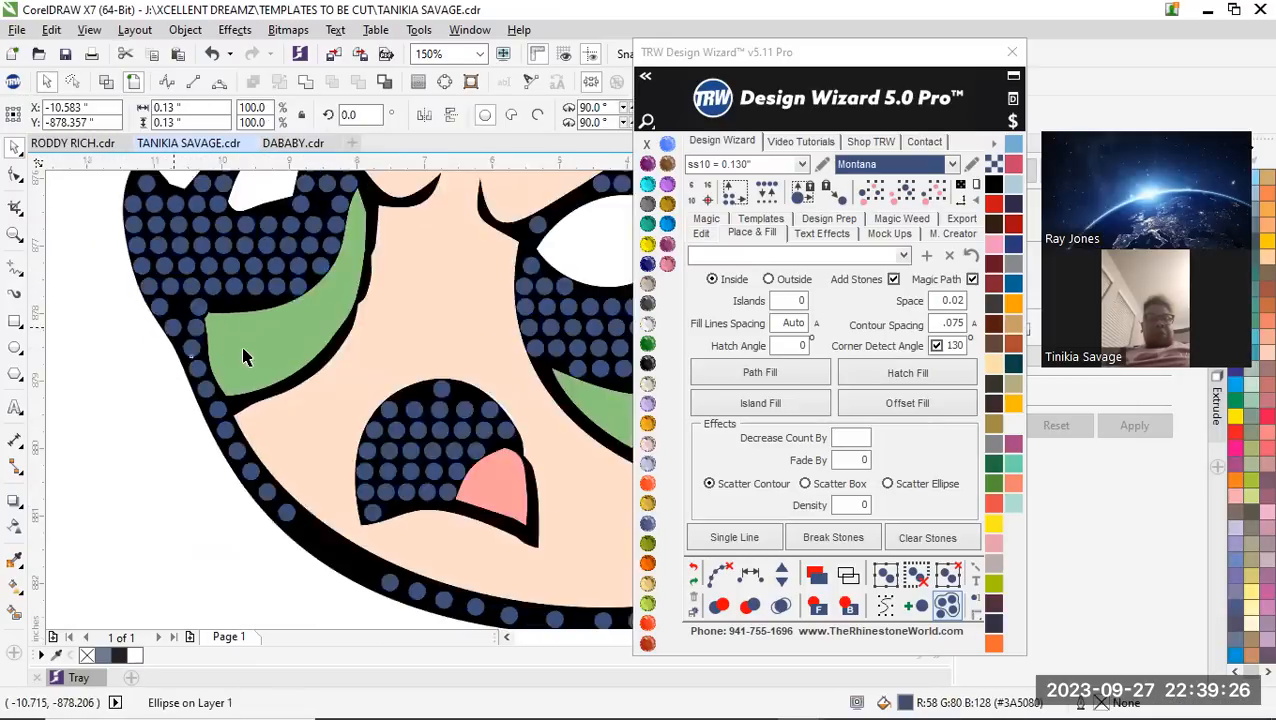
{"action": "scroll", "coordinate": [190, 391], "scroll_direction": "up", "scroll_amount": 1}
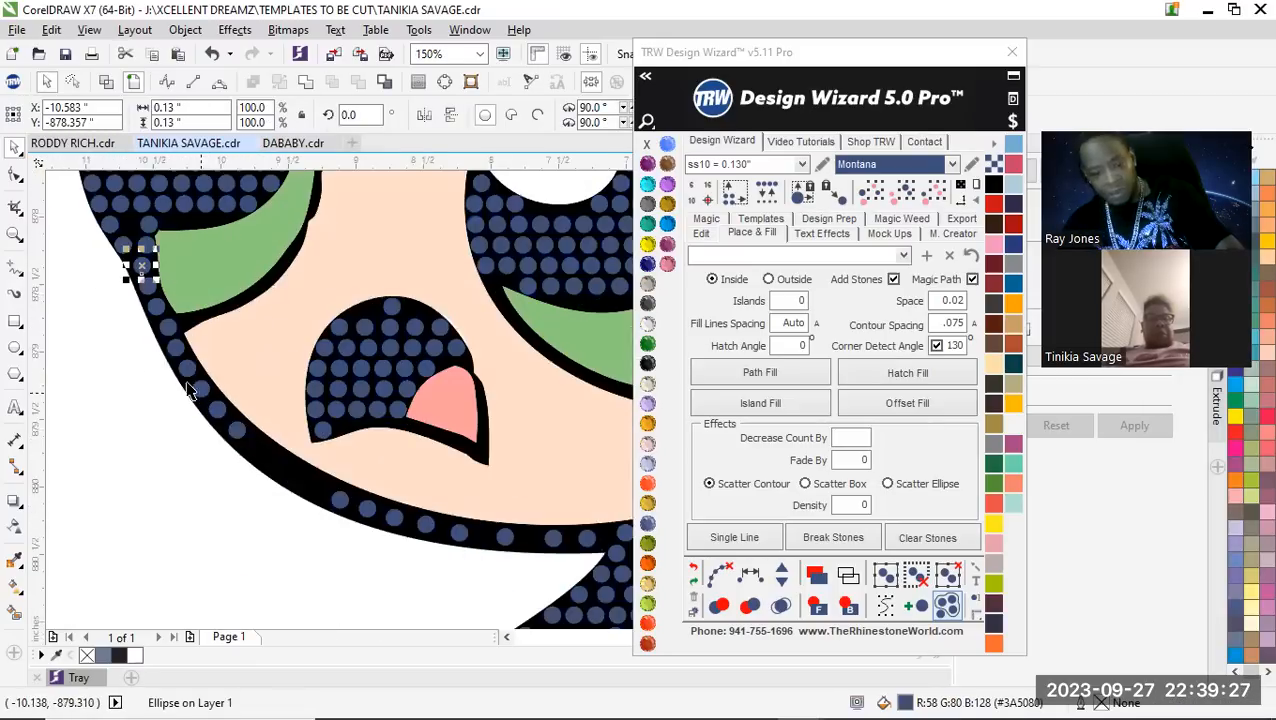
{"action": "scroll", "coordinate": [150, 308], "scroll_direction": "up", "scroll_amount": 1}
{"action": "left_click", "coordinate": [150, 272], "text": "shift"}
{"action": "left_click", "coordinate": [164, 313], "text": "shift"}
{"action": "left_click", "coordinate": [192, 360], "text": "shift"}
{"action": "left_click", "coordinate": [206, 400], "text": "shift"}
{"action": "left_click", "coordinate": [228, 438], "text": "shift"}
{"action": "left_click", "coordinate": [255, 478], "text": "shift"}
{"action": "left_click", "coordinate": [285, 518], "text": "shift"}
{"action": "left_click", "coordinate": [322, 561], "text": "shift"}
{"action": "scroll", "coordinate": [322, 545], "scroll_direction": "down", "scroll_amount": 2}
{"action": "scroll", "coordinate": [336, 512], "scroll_direction": "up", "scroll_amount": 1}
{"action": "left_click", "coordinate": [336, 500], "text": "shift"}
{"action": "left_click", "coordinate": [363, 508], "text": "shift"}
{"action": "left_click", "coordinate": [392, 520], "text": "shift"}
{"action": "left_click", "coordinate": [421, 525], "text": "shift"}
{"action": "left_click", "coordinate": [456, 533], "text": "shift"}
{"action": "left_click", "coordinate": [500, 537], "text": "shift"}
{"action": "left_click", "coordinate": [551, 537], "text": "shift"}
{"action": "left_click", "coordinate": [582, 538], "text": "shift"}
{"action": "scroll", "coordinate": [548, 545], "scroll_direction": "down", "scroll_amount": 1}
{"action": "scroll", "coordinate": [545, 557], "scroll_direction": "up", "scroll_amount": 2}
{"action": "left_click", "coordinate": [584, 541], "text": "shift"}
{"action": "scroll", "coordinate": [412, 529], "scroll_direction": "down", "scroll_amount": 2}
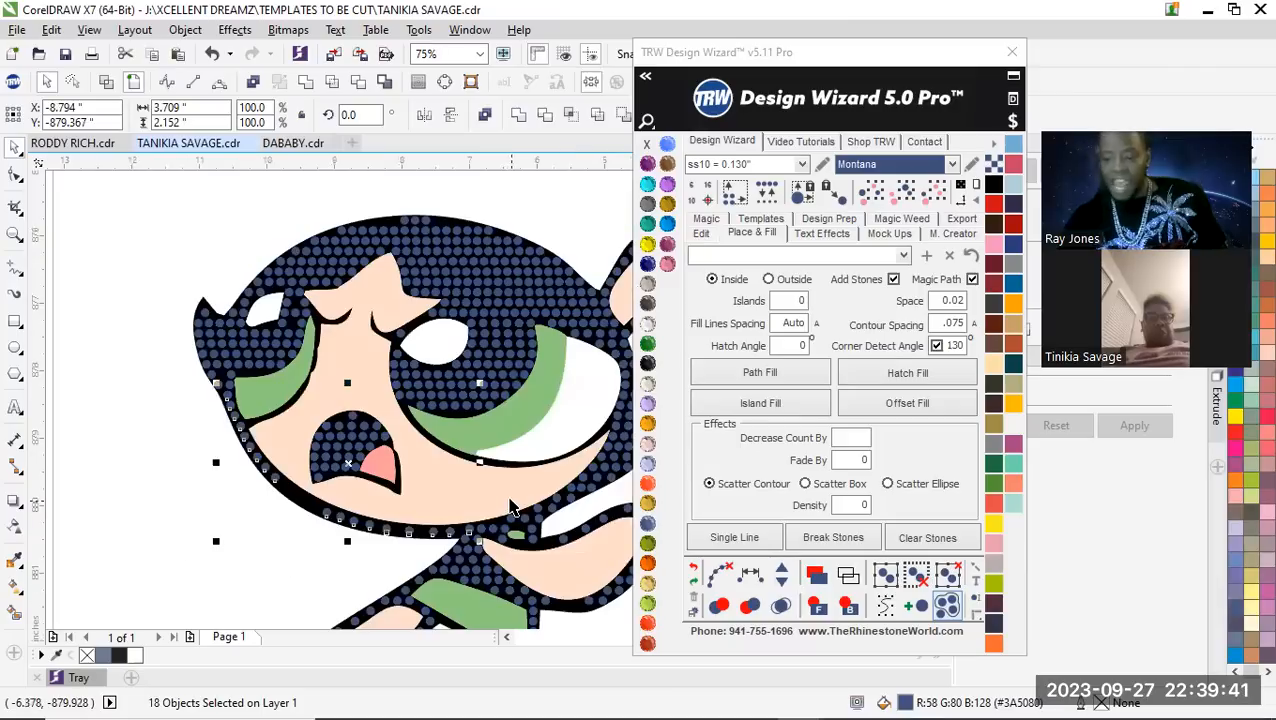
{"action": "left_click", "coordinate": [751, 577]}
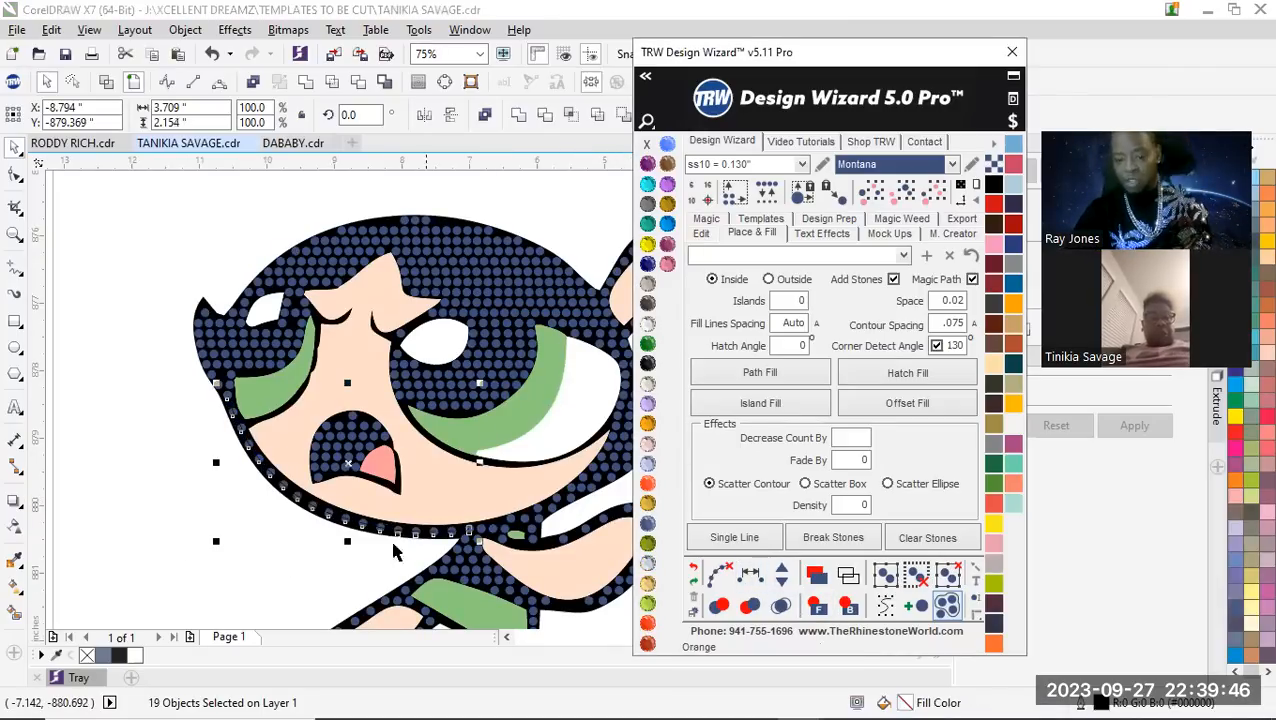
Add stones one at a time to the selected face outline row until the gaps close into a tight single line
{"action": "scroll", "coordinate": [340, 517], "scroll_direction": "up", "scroll_amount": 1}
{"action": "left_click", "coordinate": [783, 572]}
{"action": "left_click", "coordinate": [783, 572]}
{"action": "left_click", "coordinate": [783, 572]}
{"action": "left_click", "coordinate": [783, 572]}
{"action": "left_click", "coordinate": [783, 572]}
{"action": "left_click", "coordinate": [783, 572]}
{"action": "left_click", "coordinate": [783, 572]}
{"action": "left_click", "coordinate": [783, 572]}
{"action": "left_click", "coordinate": [783, 572]}
{"action": "left_click", "coordinate": [783, 572]}
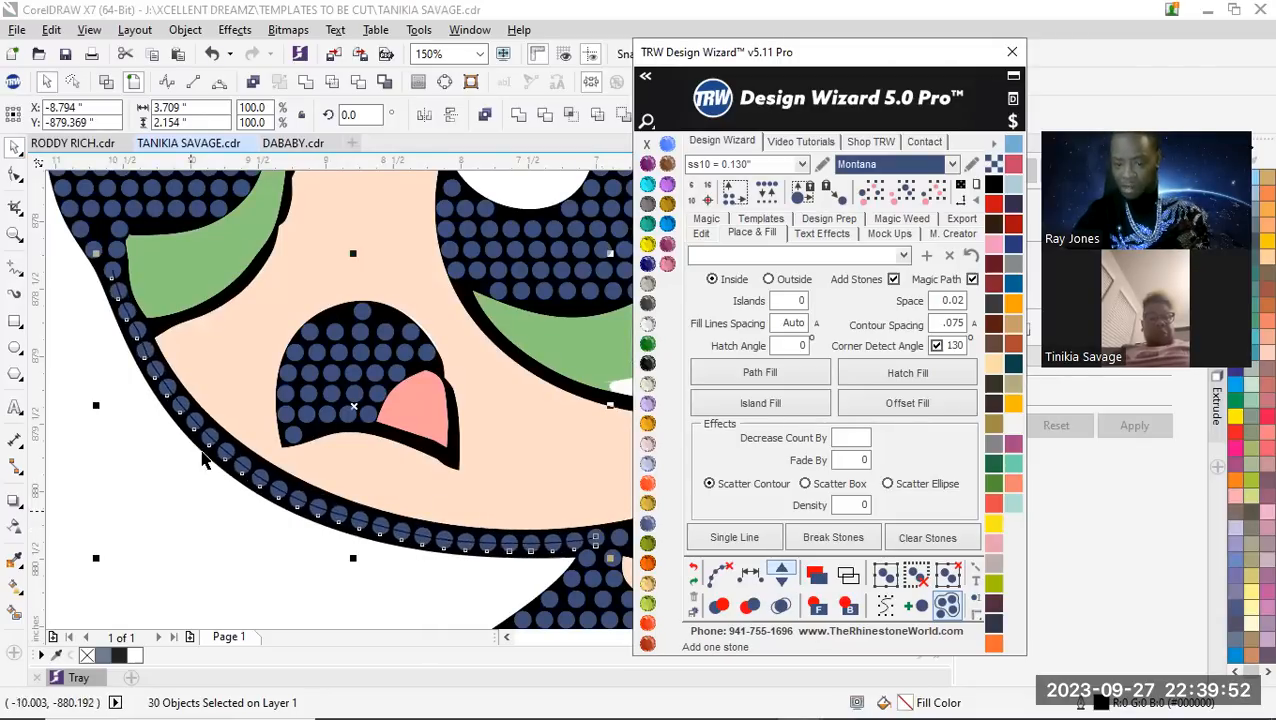
Remove one stone from the selected face outline row and clear its guide path
{"action": "scroll", "coordinate": [196, 478], "scroll_direction": "down", "scroll_amount": 1}
{"action": "scroll", "coordinate": [340, 526], "scroll_direction": "up", "scroll_amount": 1}
{"action": "scroll", "coordinate": [240, 503], "scroll_direction": "up", "scroll_amount": 1}
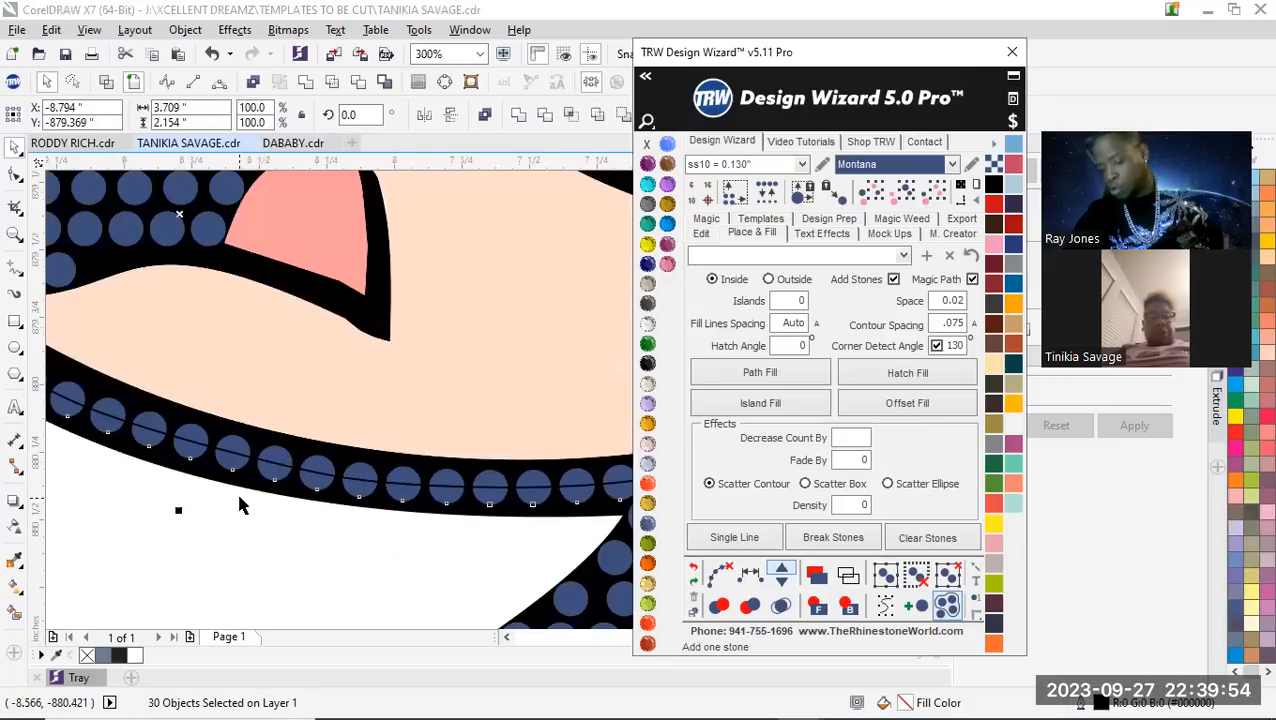
{"action": "left_click", "coordinate": [783, 581]}
{"action": "scroll", "coordinate": [303, 447], "scroll_direction": "down", "scroll_amount": 3}
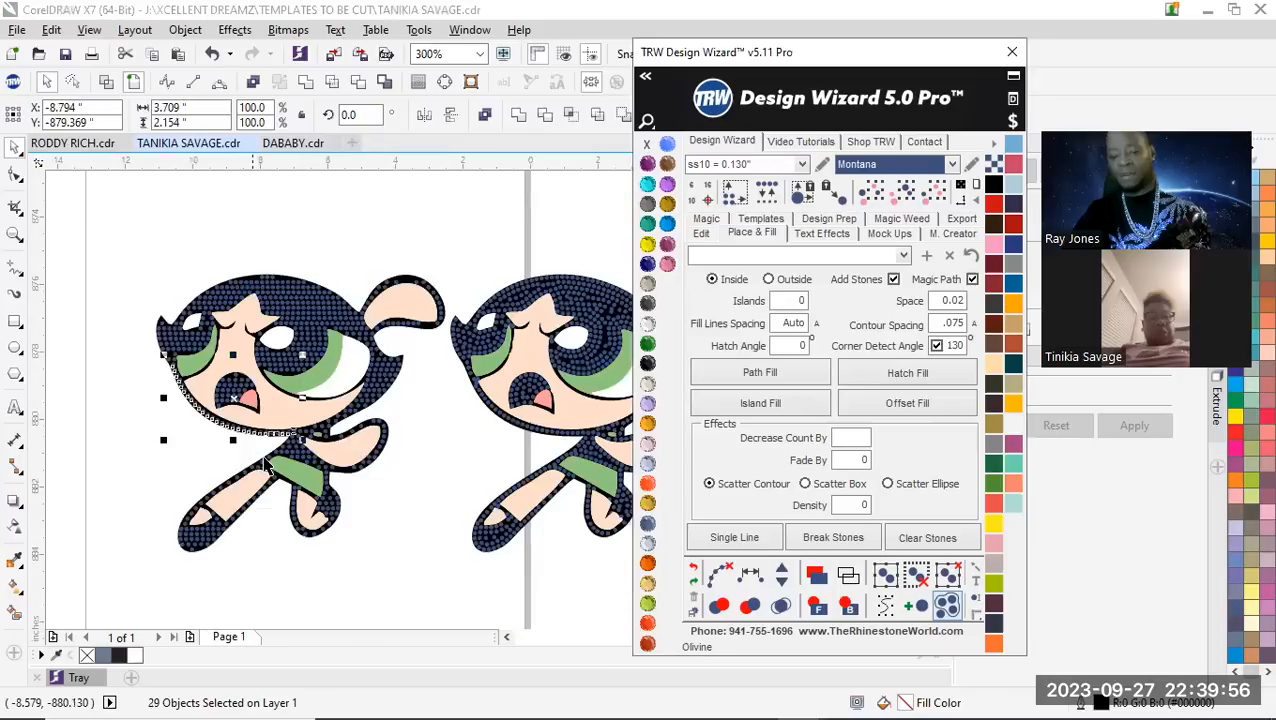
{"action": "scroll", "coordinate": [193, 400], "scroll_direction": "up", "scroll_amount": 2}
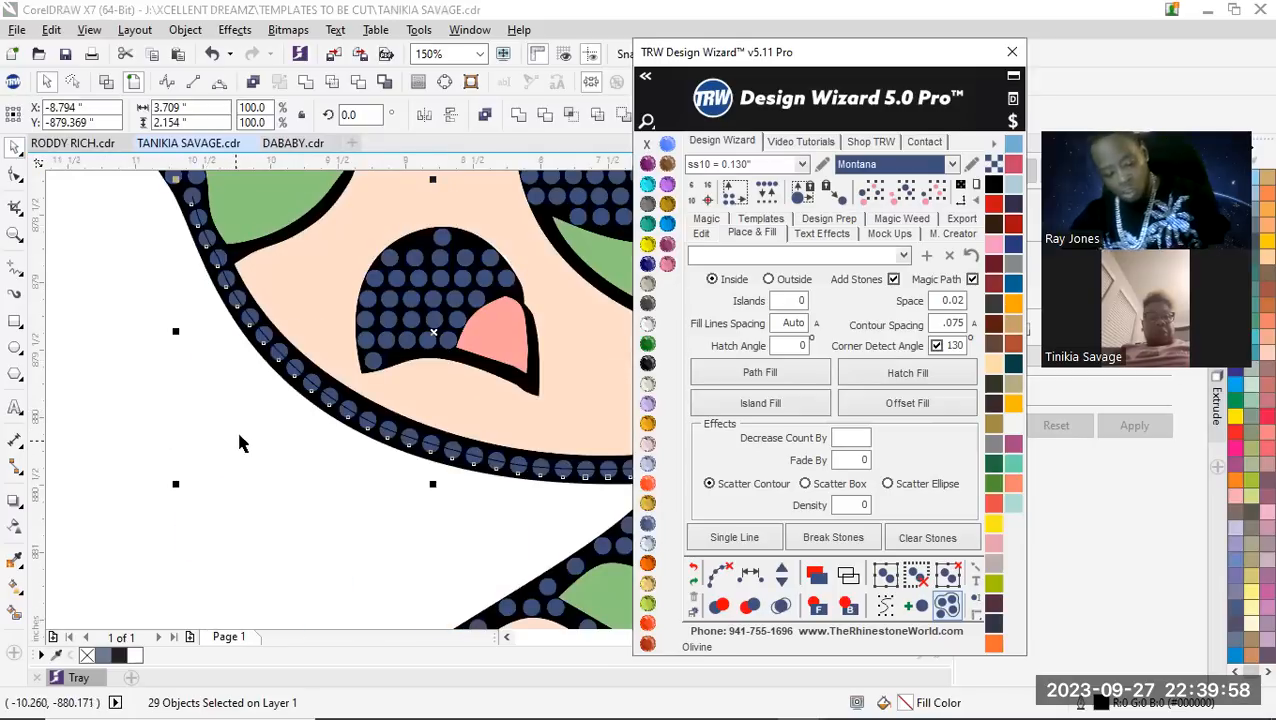
{"action": "left_click", "coordinate": [718, 571]}
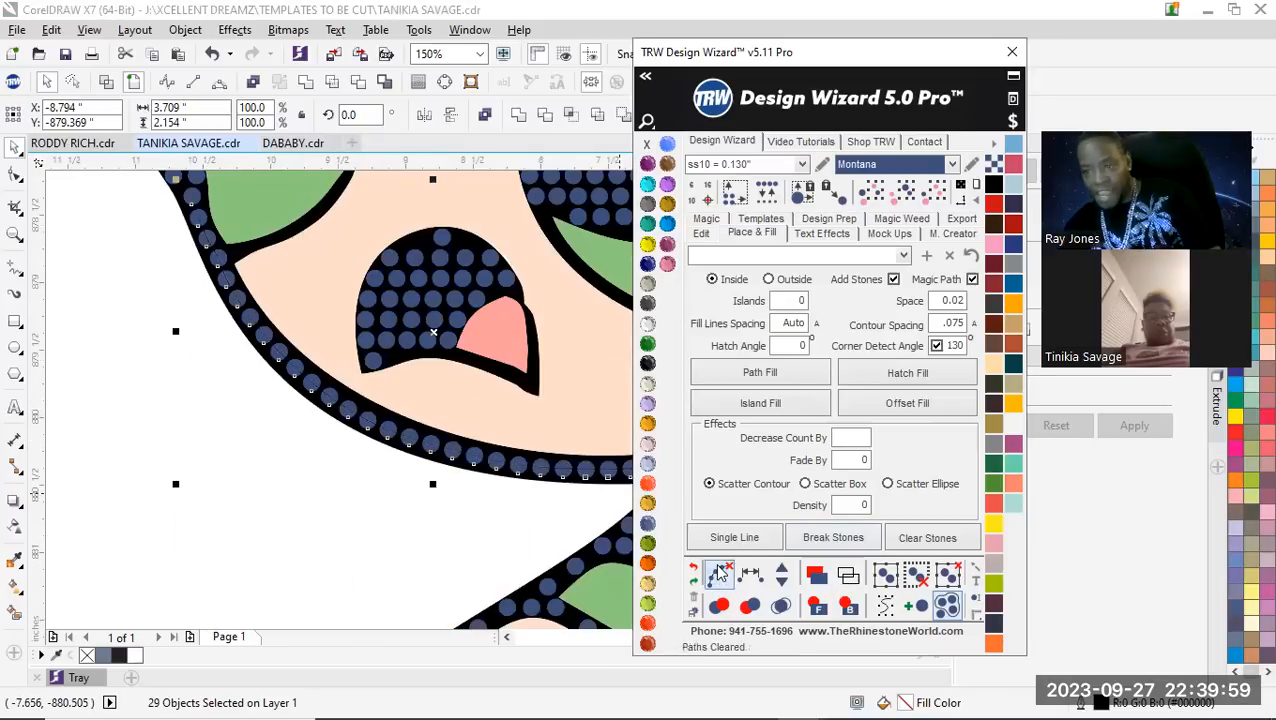
{"action": "scroll", "coordinate": [296, 467], "scroll_direction": "down", "scroll_amount": 1}
{"action": "left_click", "coordinate": [281, 478]}
Delete the two extra stones on the chin outline above the neck, beside the small green patch
{"action": "scroll", "coordinate": [405, 483], "scroll_direction": "down", "scroll_amount": 1}
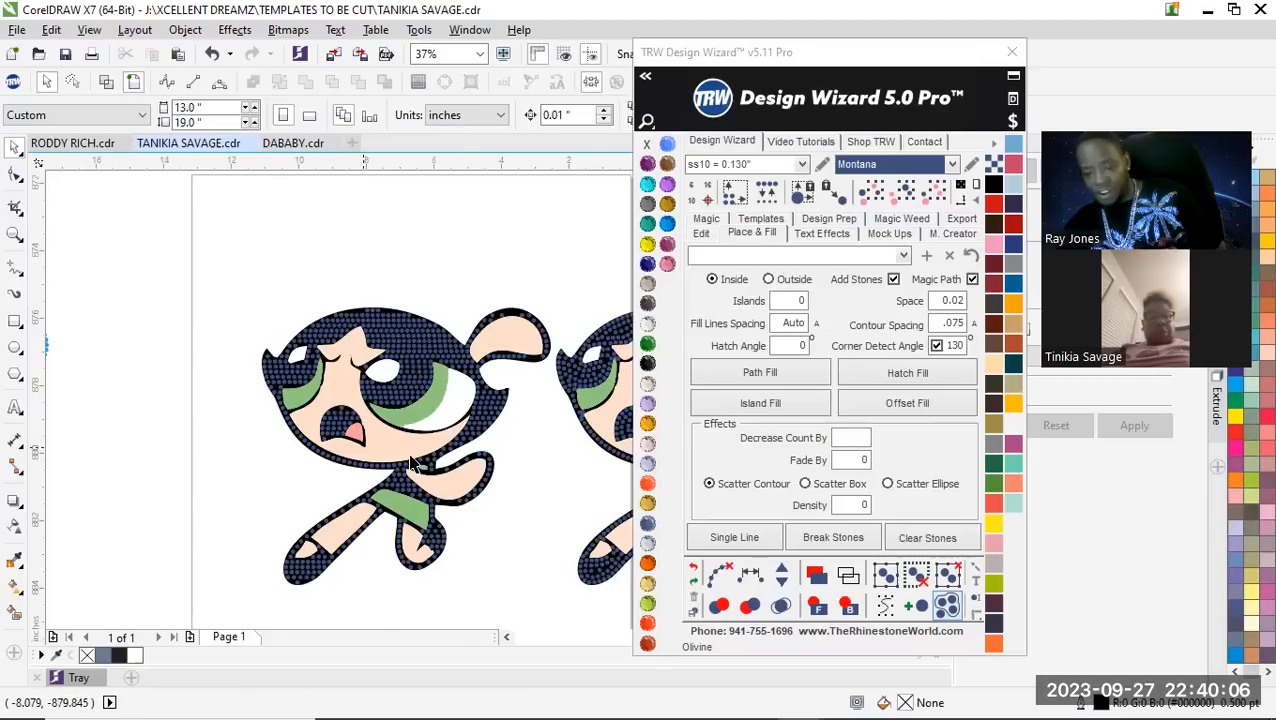
{"action": "scroll", "coordinate": [410, 463], "scroll_direction": "up", "scroll_amount": 3}
{"action": "scroll", "coordinate": [476, 462], "scroll_direction": "down", "scroll_amount": 1}
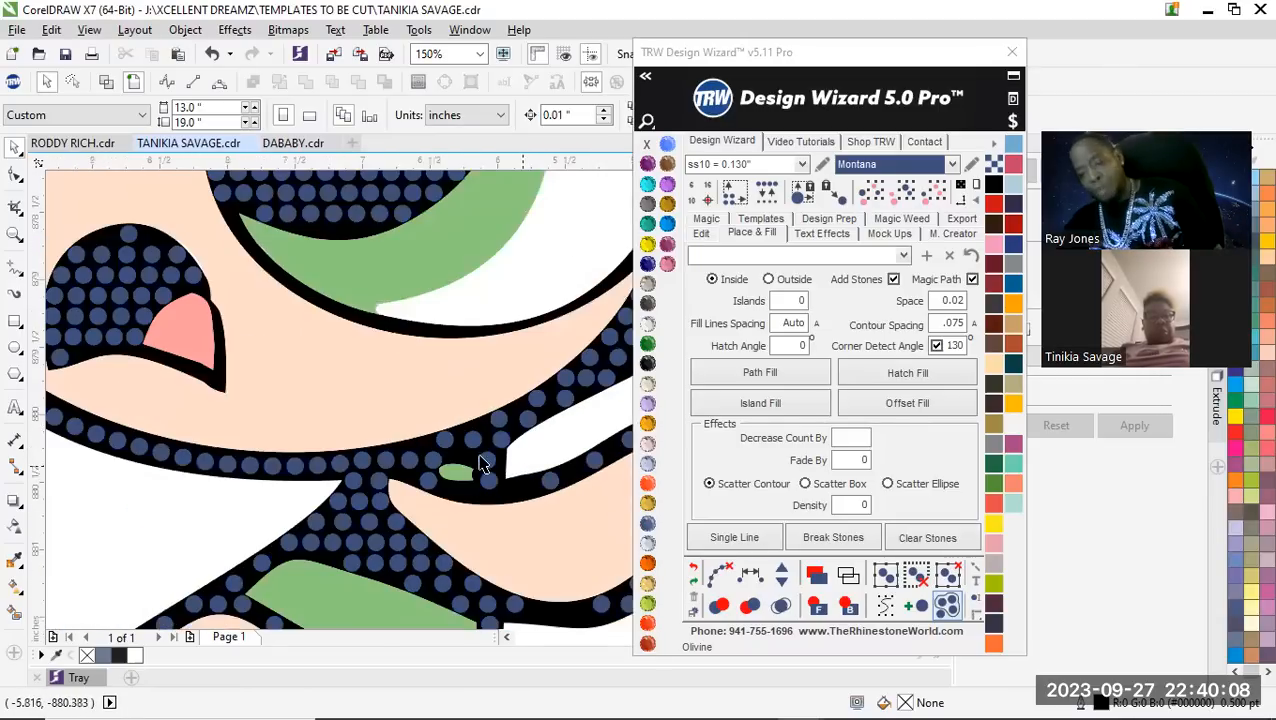
{"action": "scroll", "coordinate": [452, 468], "scroll_direction": "up", "scroll_amount": 2}
{"action": "scroll", "coordinate": [437, 460], "scroll_direction": "down", "scroll_amount": 2}
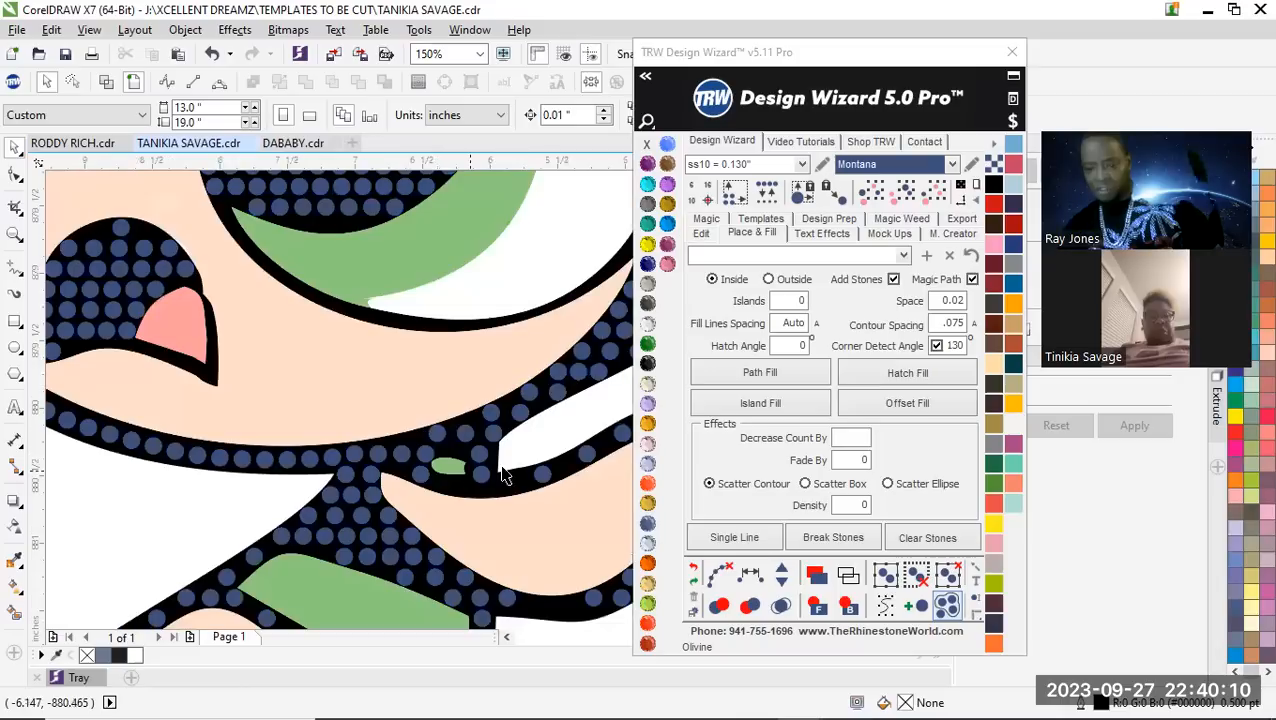
{"action": "scroll", "coordinate": [536, 460], "scroll_direction": "up", "scroll_amount": 1}
{"action": "left_click", "coordinate": [310, 460]}
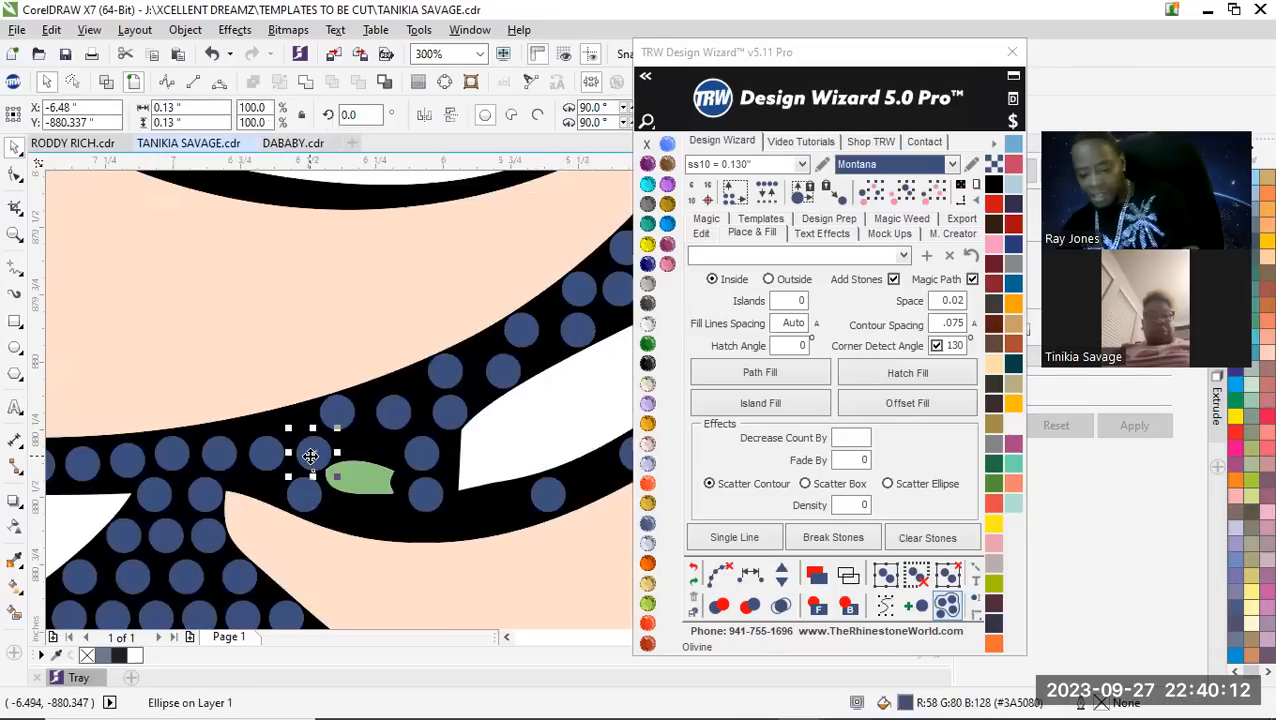
{"action": "key", "text": "Delete"}
{"action": "left_click", "coordinate": [272, 453]}
{"action": "key", "text": "Delete"}
Move the two stones above the small green patch toward the neck to continue the single chin row
{"action": "scroll", "coordinate": [320, 416], "scroll_direction": "up", "scroll_amount": 1}
{"action": "left_click_drag", "start_coordinate": [358, 408], "coordinate": [221, 463]}
{"action": "left_click_drag", "start_coordinate": [480, 412], "coordinate": [349, 442]}
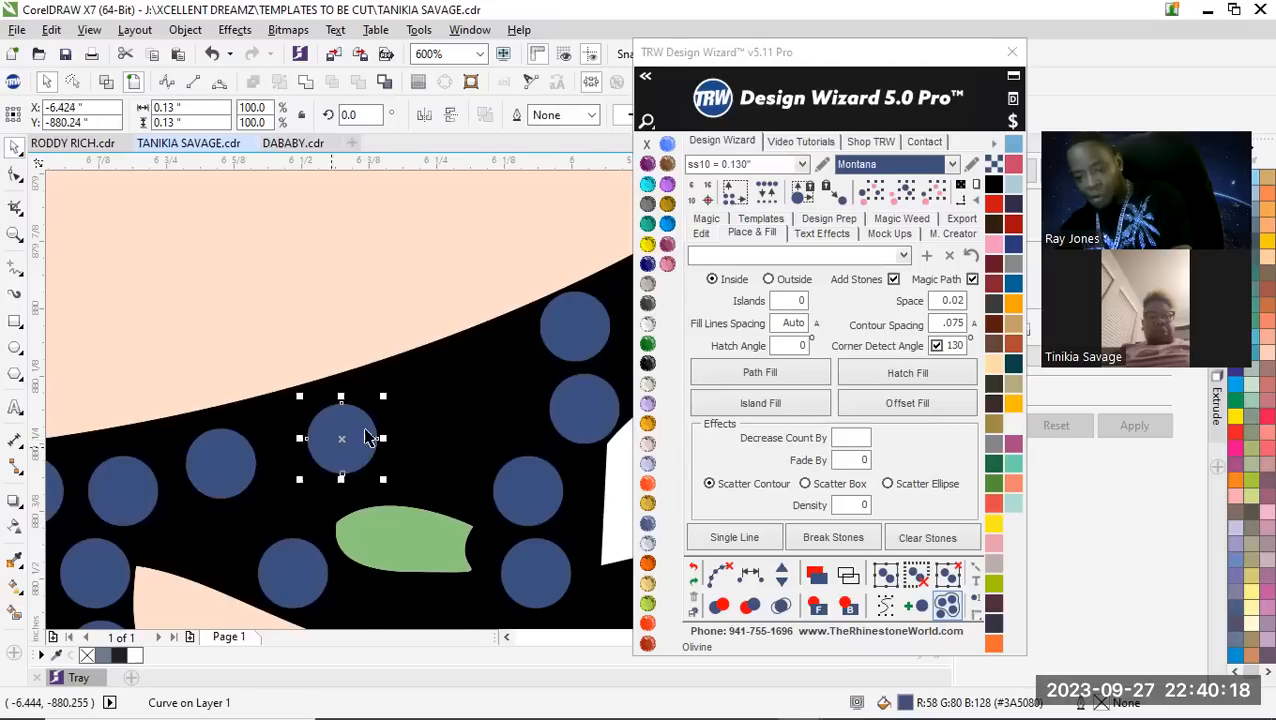
Delete the extra stones beside the white gap under the jaw and shift the next jaw stone up along the outline
{"action": "scroll", "coordinate": [367, 437], "scroll_direction": "down", "scroll_amount": 1}
{"action": "left_click_drag", "start_coordinate": [455, 440], "coordinate": [508, 399]}
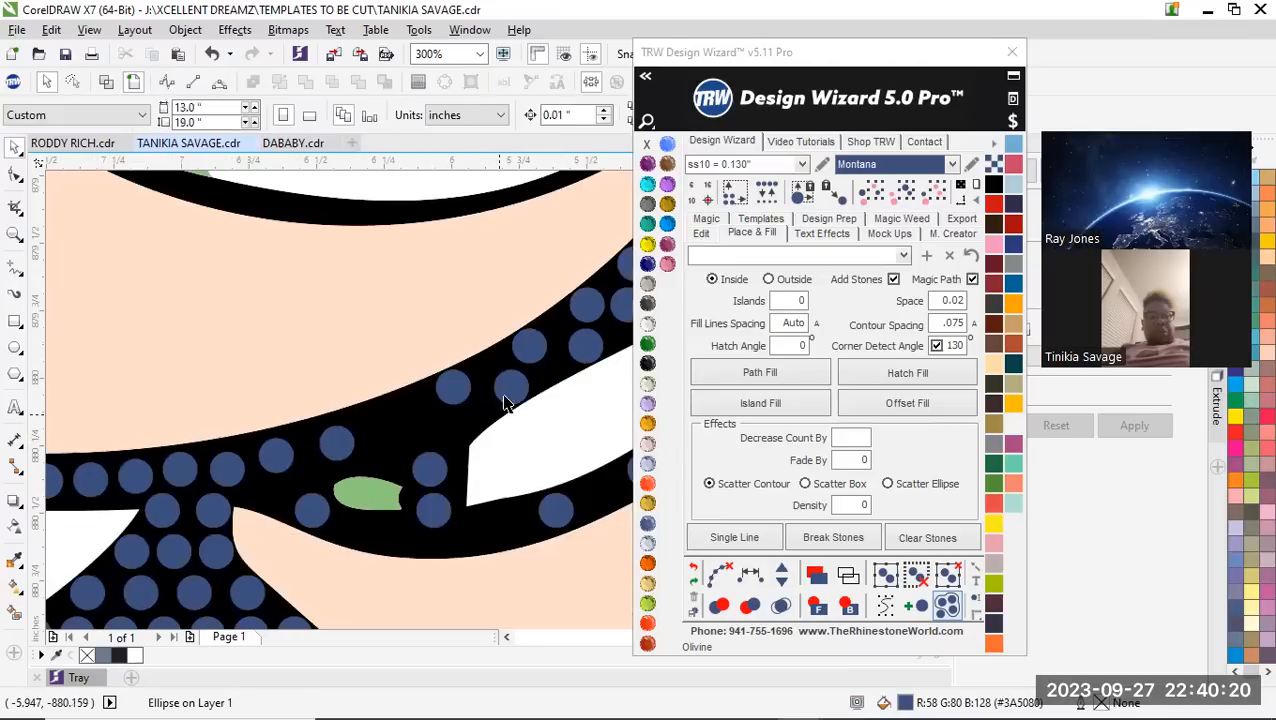
{"action": "scroll", "coordinate": [508, 399], "scroll_direction": "up", "scroll_amount": 1}
{"action": "key", "text": "Escape"}
{"action": "scroll", "coordinate": [510, 407], "scroll_direction": "down", "scroll_amount": 2}
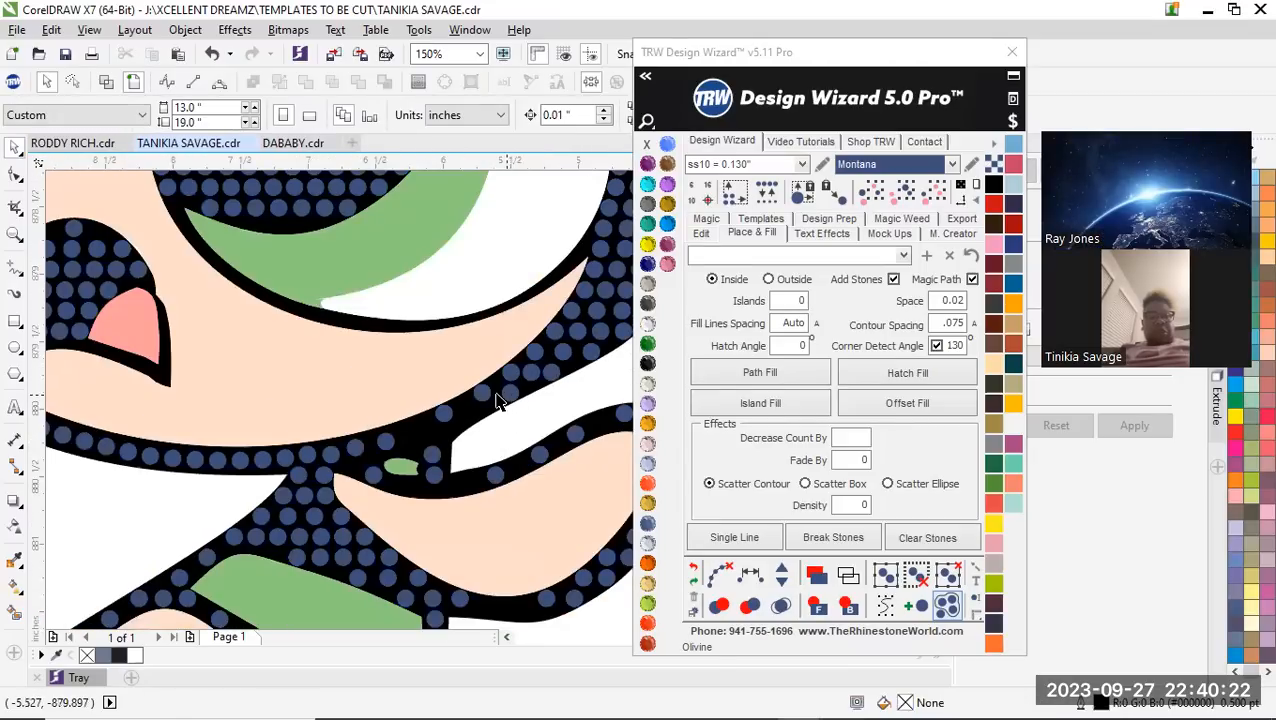
{"action": "scroll", "coordinate": [498, 401], "scroll_direction": "up", "scroll_amount": 1}
{"action": "scroll", "coordinate": [479, 399], "scroll_direction": "up", "scroll_amount": 1}
{"action": "left_click_drag", "start_coordinate": [477, 390], "coordinate": [513, 373]}
{"action": "scroll", "coordinate": [513, 373], "scroll_direction": "down", "scroll_amount": 1}
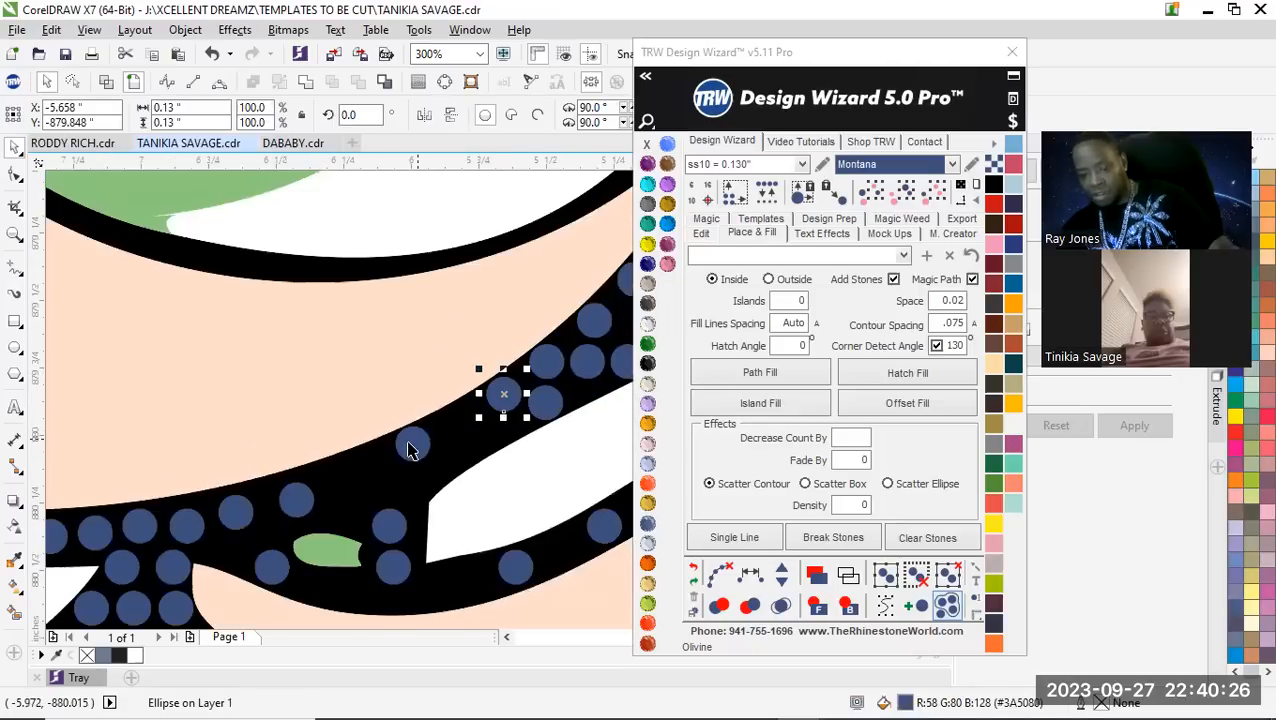
Select the seven stones along the jaw outline from beside the white gap to the neck and respace them equally
{"action": "left_click", "coordinate": [408, 447], "text": "shift"}
{"action": "left_click", "coordinate": [296, 502], "text": "shift"}
{"action": "left_click", "coordinate": [237, 513], "text": "shift"}
{"action": "left_click", "coordinate": [178, 526], "text": "shift"}
{"action": "left_click", "coordinate": [137, 527], "text": "shift"}
{"action": "left_click", "coordinate": [95, 533], "text": "shift"}
{"action": "scroll", "coordinate": [360, 448], "scroll_direction": "down", "scroll_amount": 3}
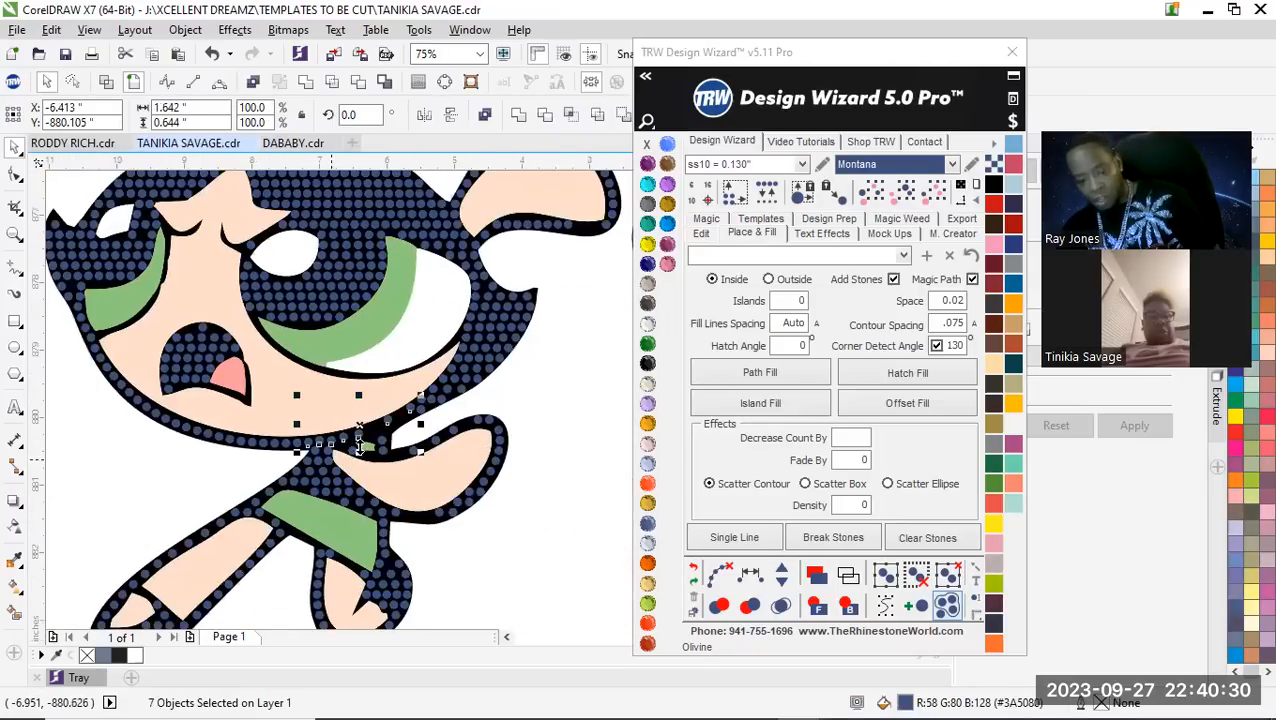
{"action": "scroll", "coordinate": [360, 448], "scroll_direction": "up", "scroll_amount": 3}
{"action": "left_click", "coordinate": [243, 431], "text": "shift"}
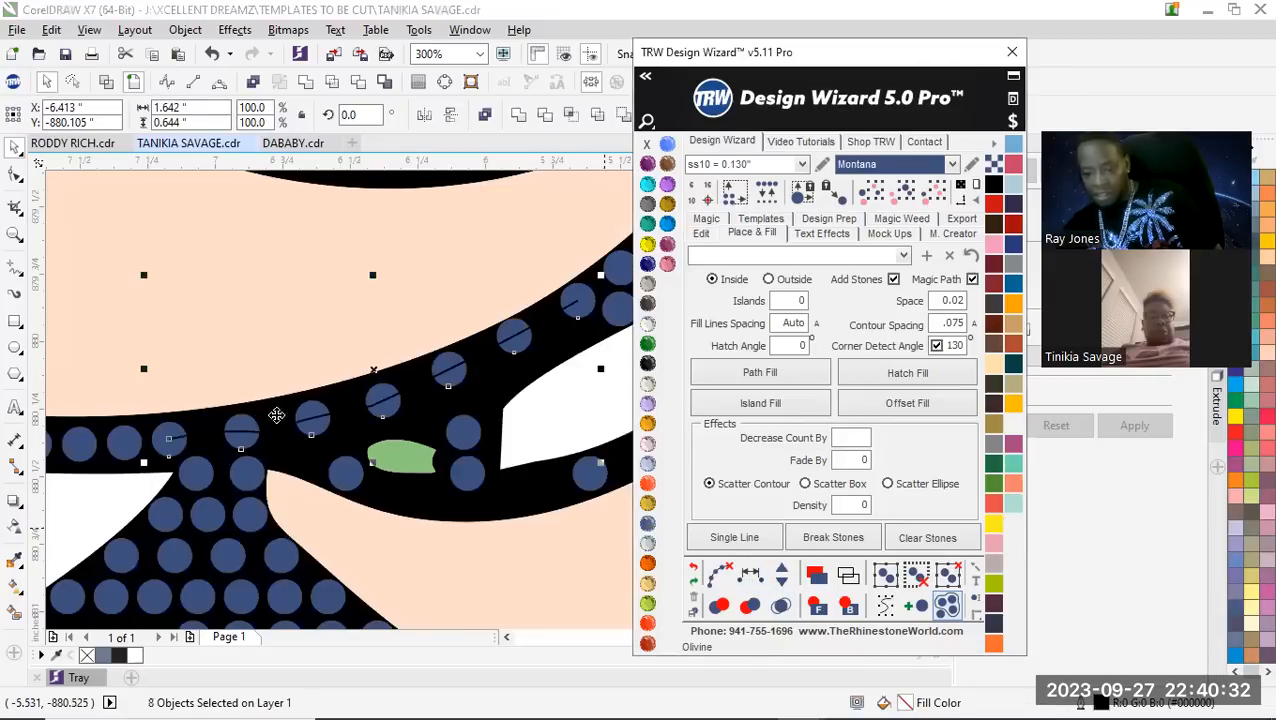
Add four stones to the jaw row to close its gaps and clear the row's guide path
{"action": "left_click", "coordinate": [781, 572]}
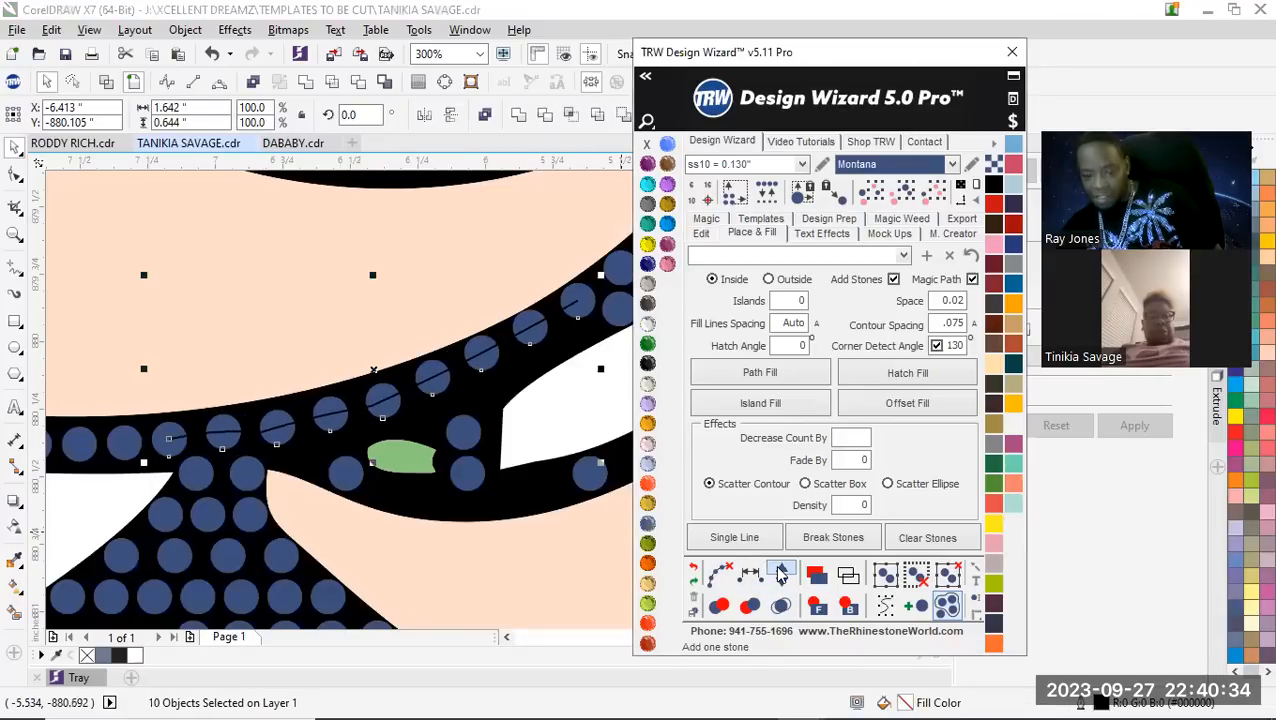
{"action": "left_click", "coordinate": [718, 572]}
{"action": "scroll", "coordinate": [437, 510], "scroll_direction": "down", "scroll_amount": 5}
{"action": "left_click", "coordinate": [513, 440]}
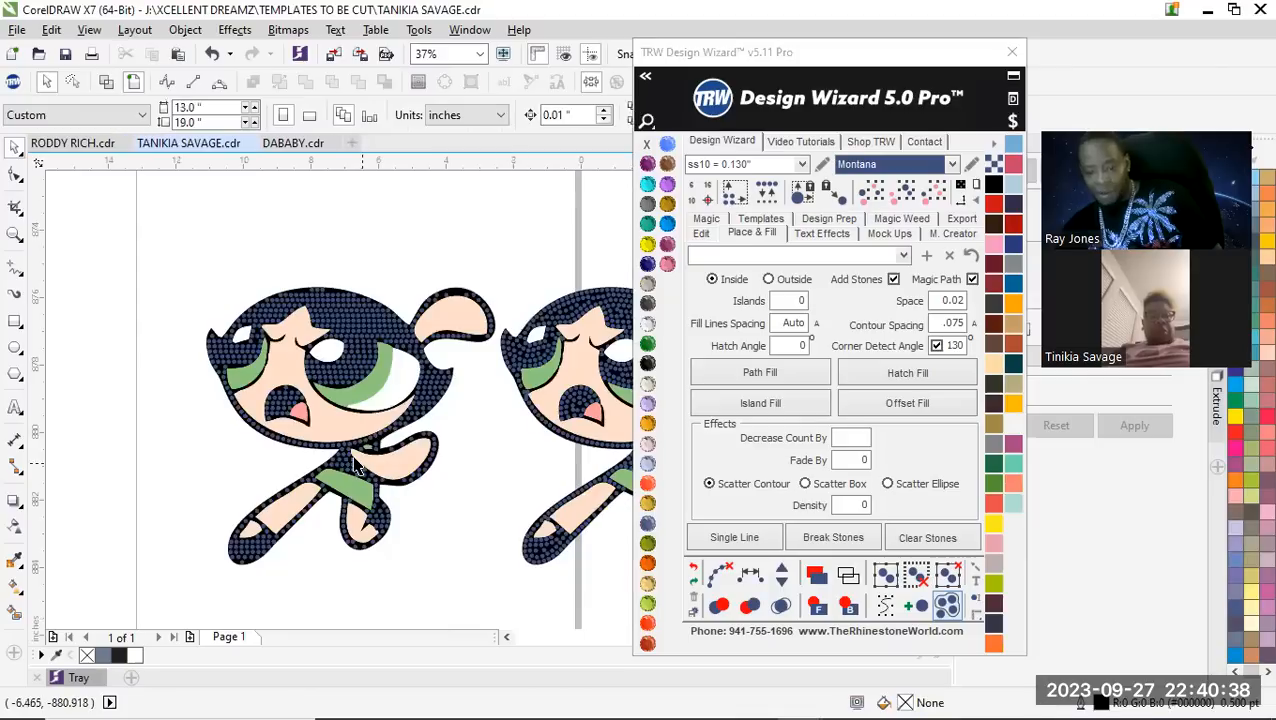
Nudge the chin row stone just above the neck to smooth the line
{"action": "scroll", "coordinate": [410, 438], "scroll_direction": "up", "scroll_amount": 5}
{"action": "scroll", "coordinate": [459, 433], "scroll_direction": "up", "scroll_amount": 1}
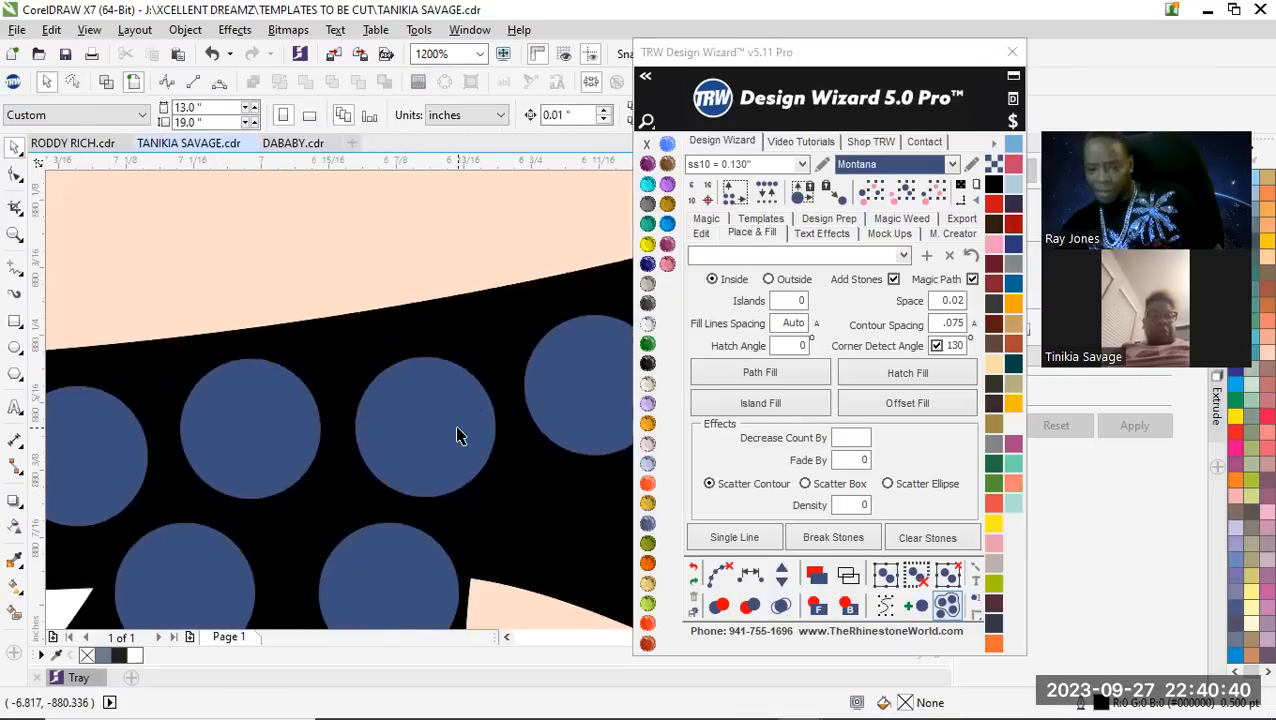
{"action": "left_click", "coordinate": [459, 407]}
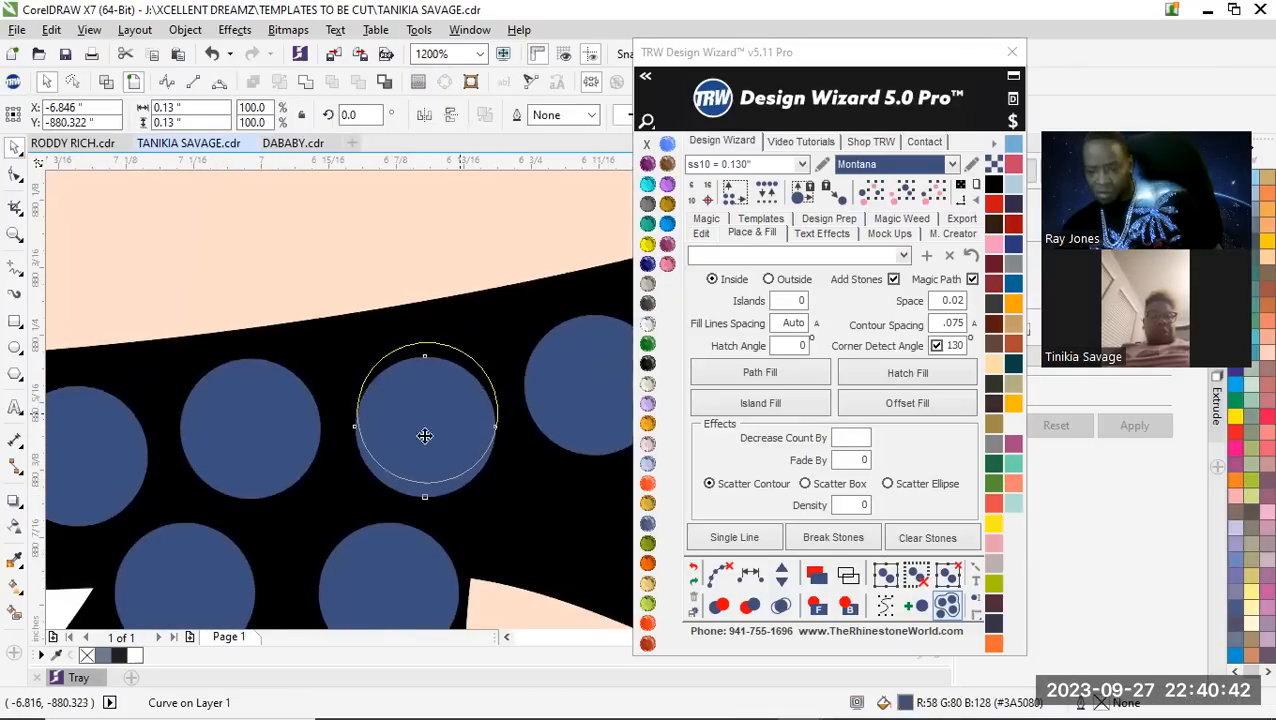
{"action": "scroll", "coordinate": [385, 456], "scroll_direction": "down", "scroll_amount": 3}
{"action": "left_click", "coordinate": [193, 543]}
{"action": "scroll", "coordinate": [418, 458], "scroll_direction": "up", "scroll_amount": 2}
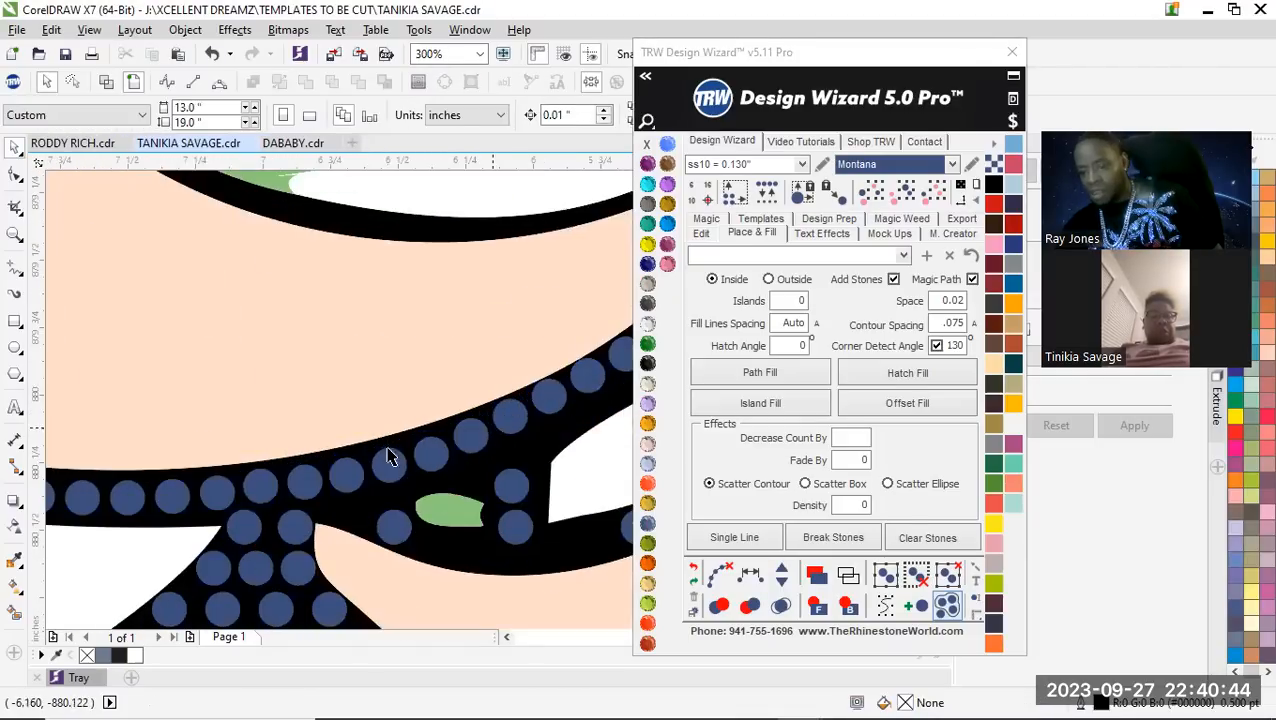
Nudge two neighbouring stones on the jaw outline beside the white gap into an even line
{"action": "scroll", "coordinate": [455, 445], "scroll_direction": "up", "scroll_amount": 3}
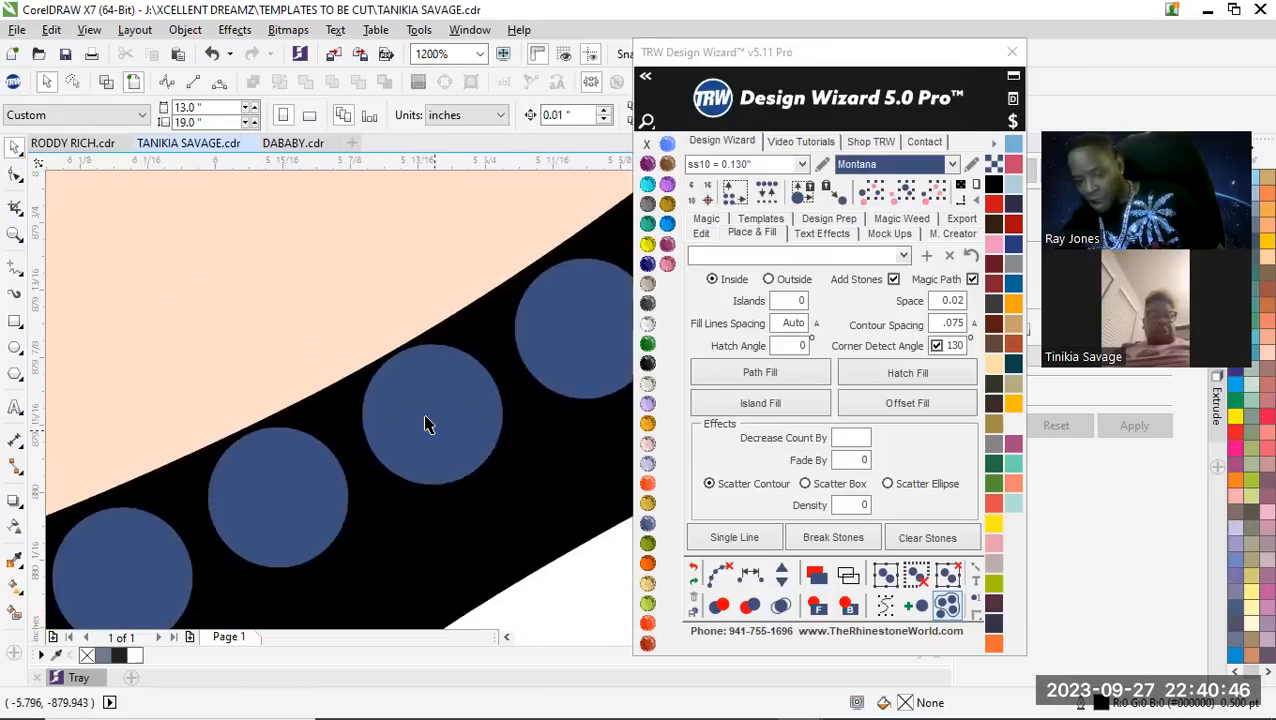
{"action": "left_click", "coordinate": [440, 433]}
{"action": "left_click_drag", "start_coordinate": [447, 433], "coordinate": [447, 433]}
{"action": "mouse_move", "coordinate": [220, 506]}
{"action": "left_mouse_down"}
{"action": "mouse_move", "coordinate": [251, 521]}
{"action": "mouse_move", "coordinate": [229, 516]}
{"action": "left_mouse_up"}
{"action": "scroll", "coordinate": [320, 440], "scroll_direction": "down", "scroll_amount": 4}
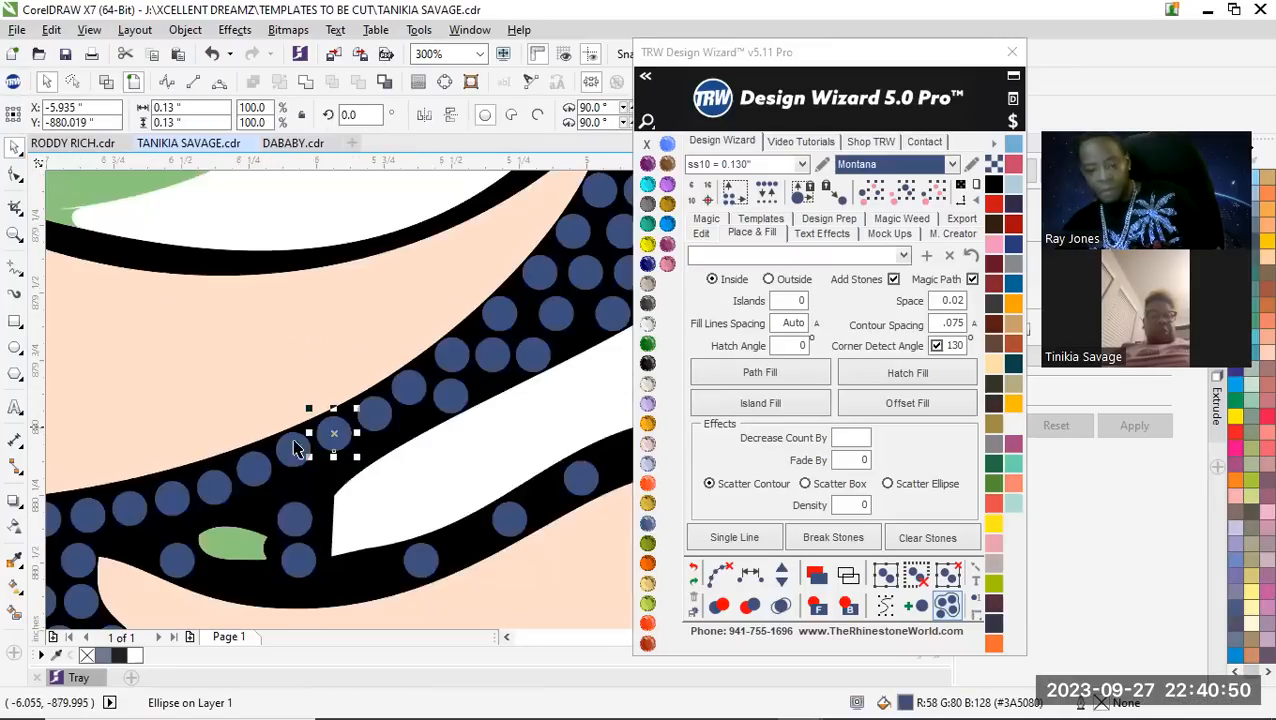
Fine-tune the position of the jaw stone above the strap between face and arm to even out its gaps
{"action": "scroll", "coordinate": [315, 450], "scroll_direction": "up", "scroll_amount": 4}
{"action": "left_click_drag", "start_coordinate": [299, 478], "coordinate": [313, 476]}
{"action": "scroll", "coordinate": [356, 418], "scroll_direction": "down", "scroll_amount": 3}
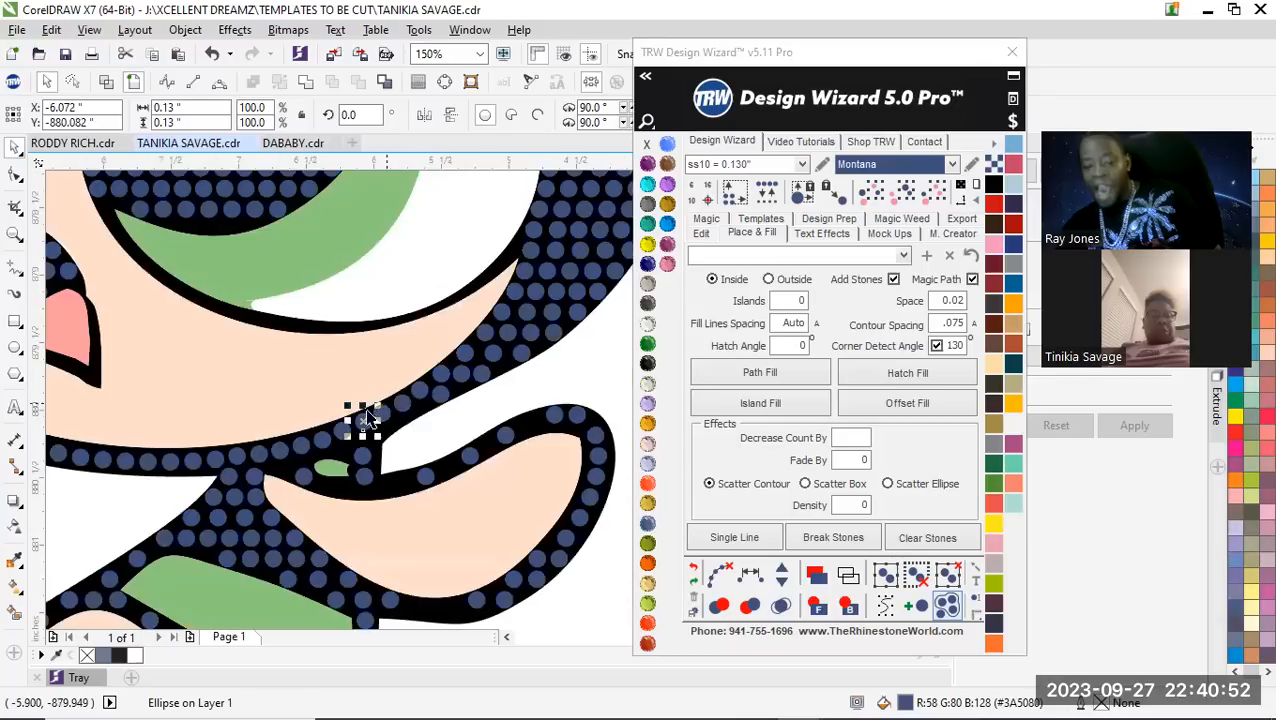
{"action": "scroll", "coordinate": [390, 413], "scroll_direction": "up", "scroll_amount": 4}
{"action": "left_click_drag", "start_coordinate": [391, 451], "coordinate": [380, 455]}
{"action": "scroll", "coordinate": [372, 451], "scroll_direction": "down", "scroll_amount": 4}
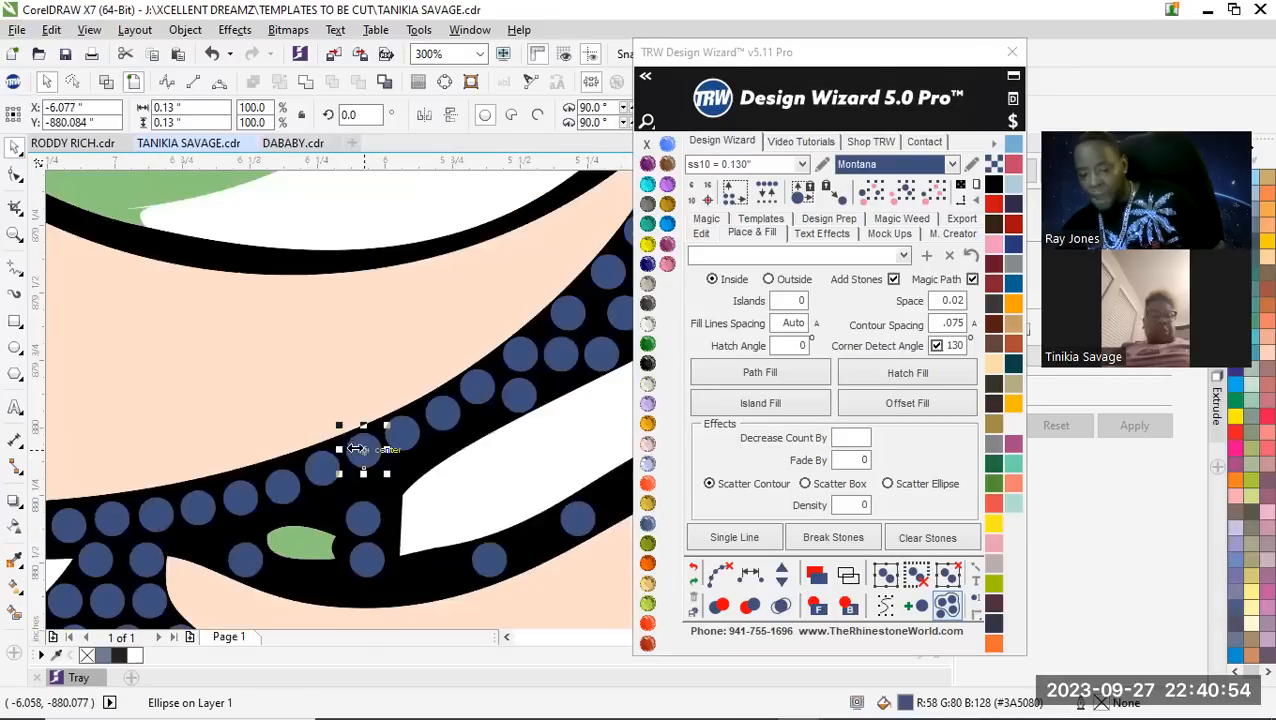
{"action": "scroll", "coordinate": [468, 471], "scroll_direction": "down", "scroll_amount": 1}
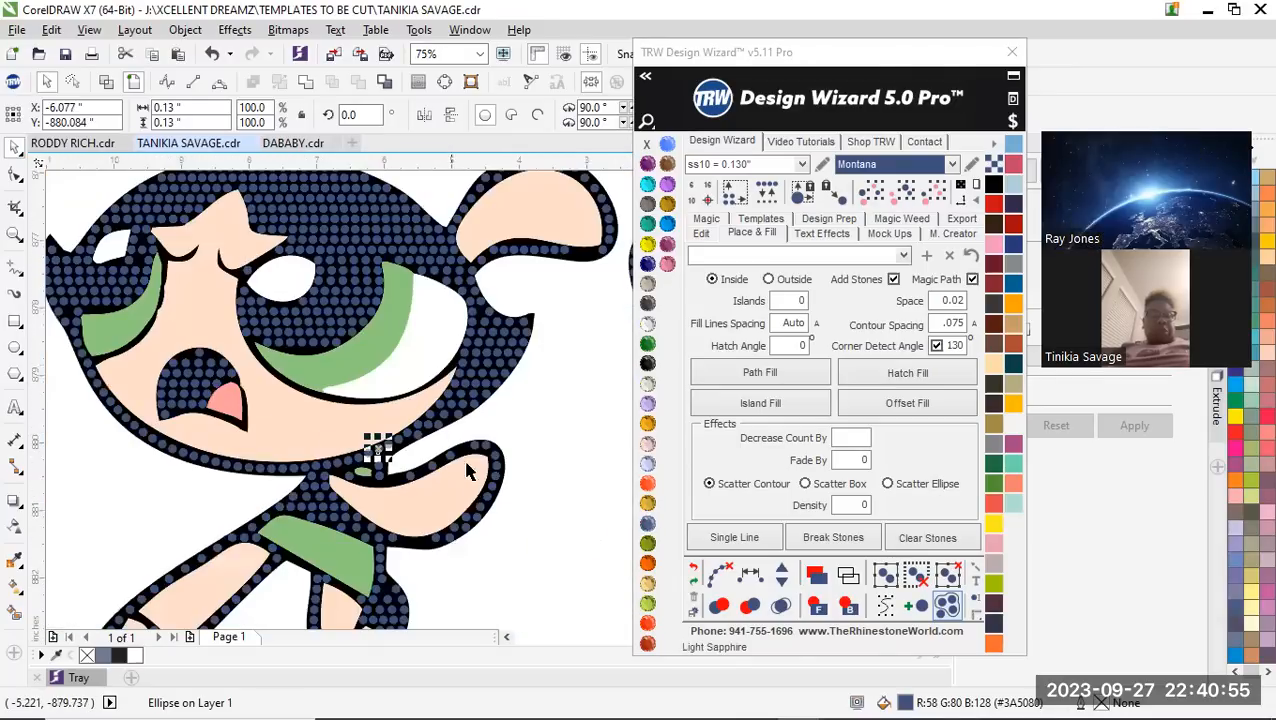
{"action": "left_click", "coordinate": [588, 424]}
Move the lower stone beside the small green patch down to the bottom edge of the arm outline
{"action": "scroll", "coordinate": [400, 470], "scroll_direction": "down", "scroll_amount": 3}
{"action": "scroll", "coordinate": [390, 478], "scroll_direction": "up", "scroll_amount": 3}
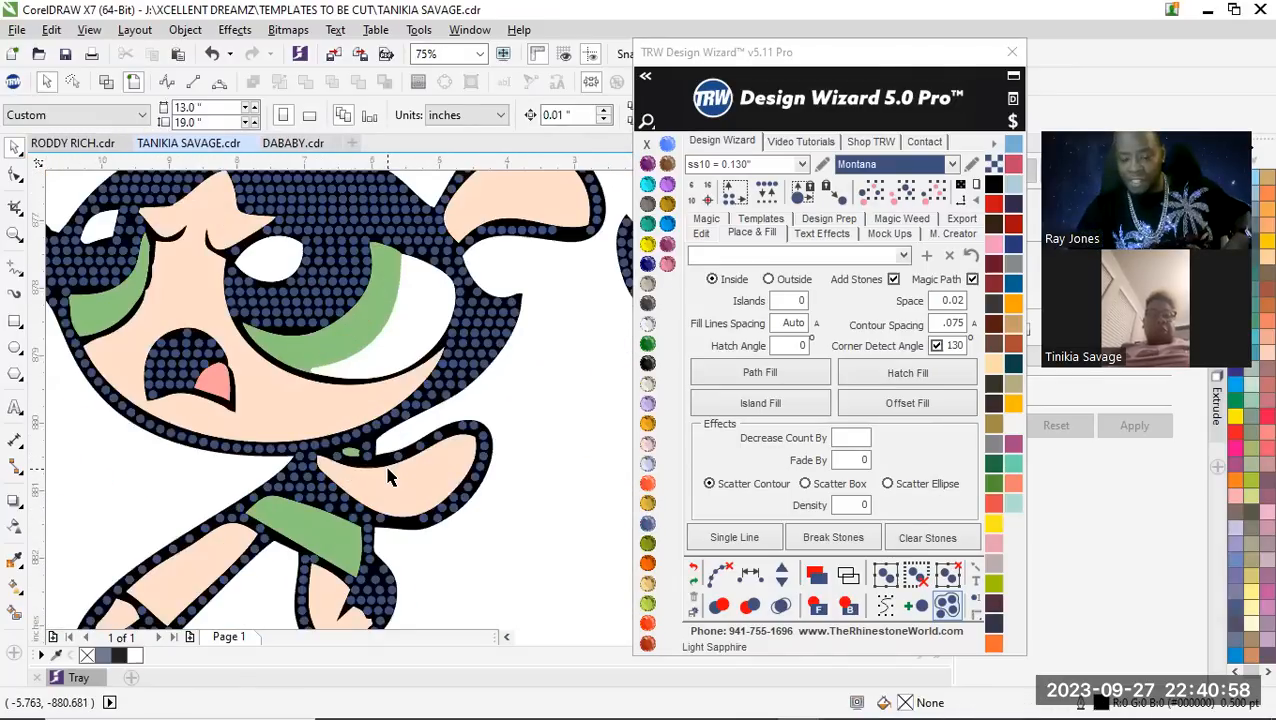
{"action": "scroll", "coordinate": [390, 478], "scroll_direction": "up", "scroll_amount": 1}
{"action": "scroll", "coordinate": [375, 400], "scroll_direction": "down", "scroll_amount": 1}
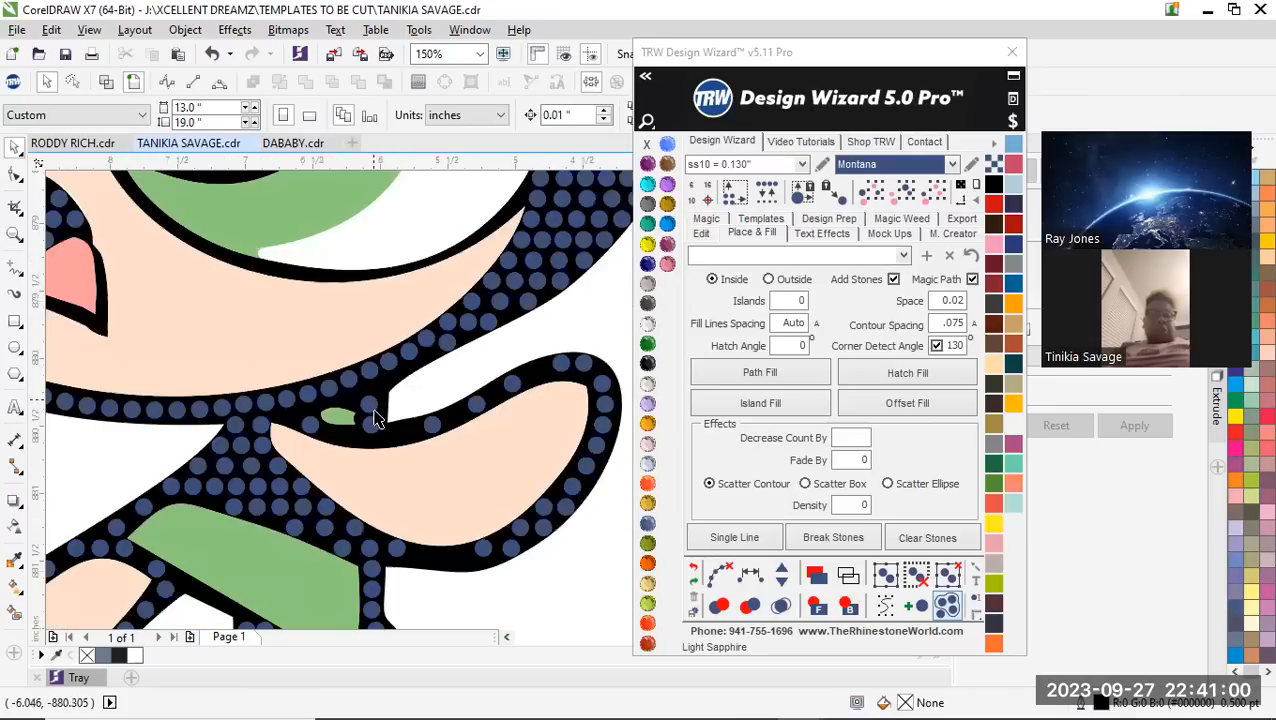
{"action": "scroll", "coordinate": [368, 410], "scroll_direction": "up", "scroll_amount": 1}
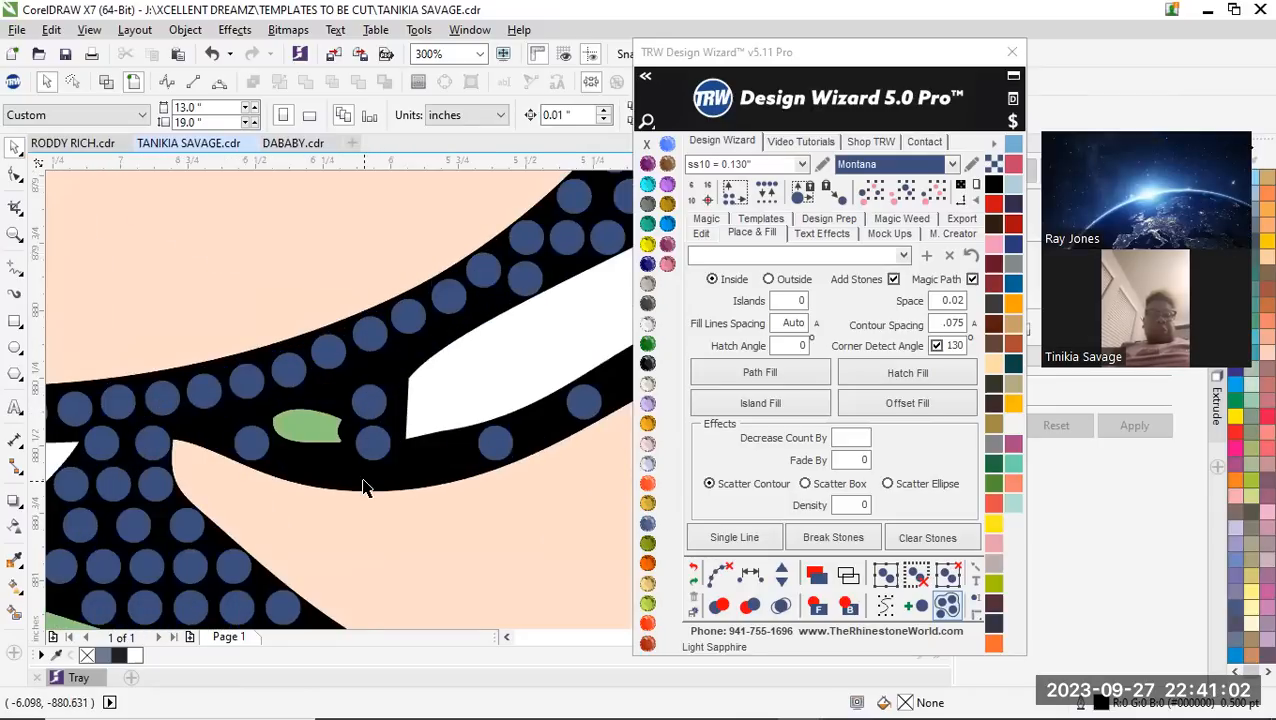
{"action": "scroll", "coordinate": [363, 487], "scroll_direction": "up", "scroll_amount": 1}
{"action": "left_click_drag", "start_coordinate": [380, 400], "coordinate": [372, 449]}
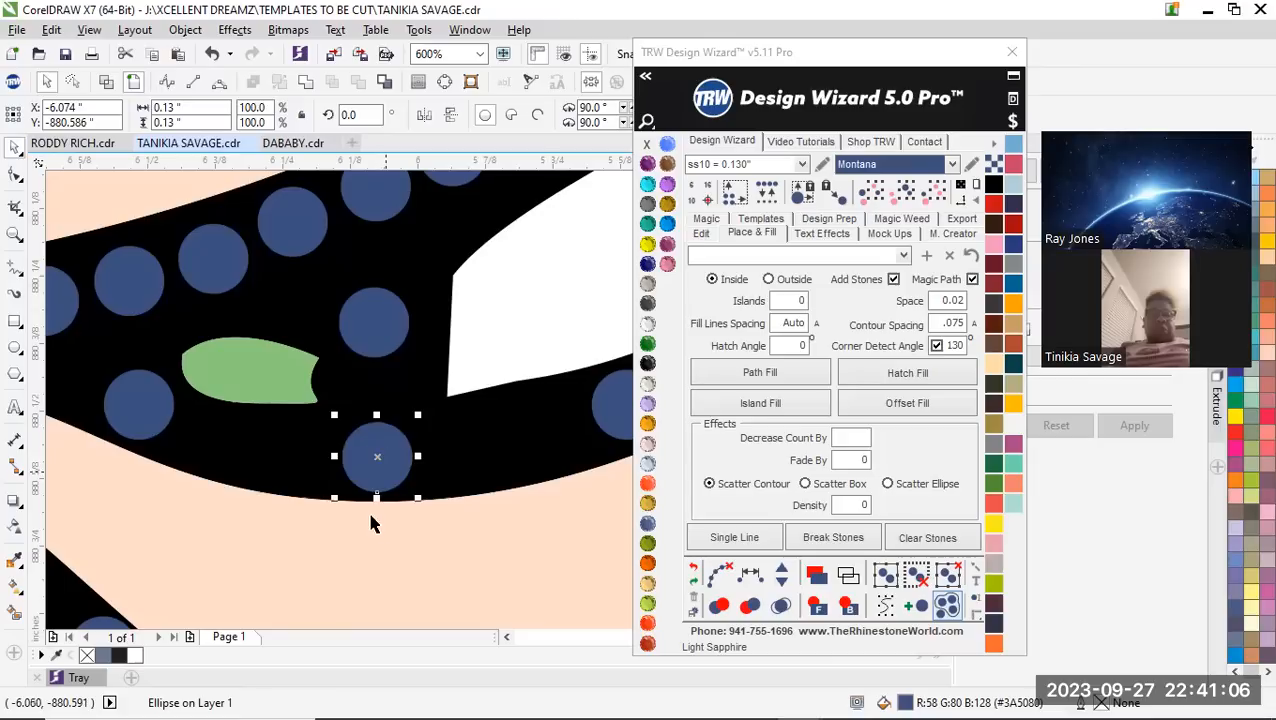
{"action": "scroll", "coordinate": [390, 505], "scroll_direction": "down", "scroll_amount": 1}
{"action": "scroll", "coordinate": [388, 470], "scroll_direction": "up", "scroll_amount": 1}
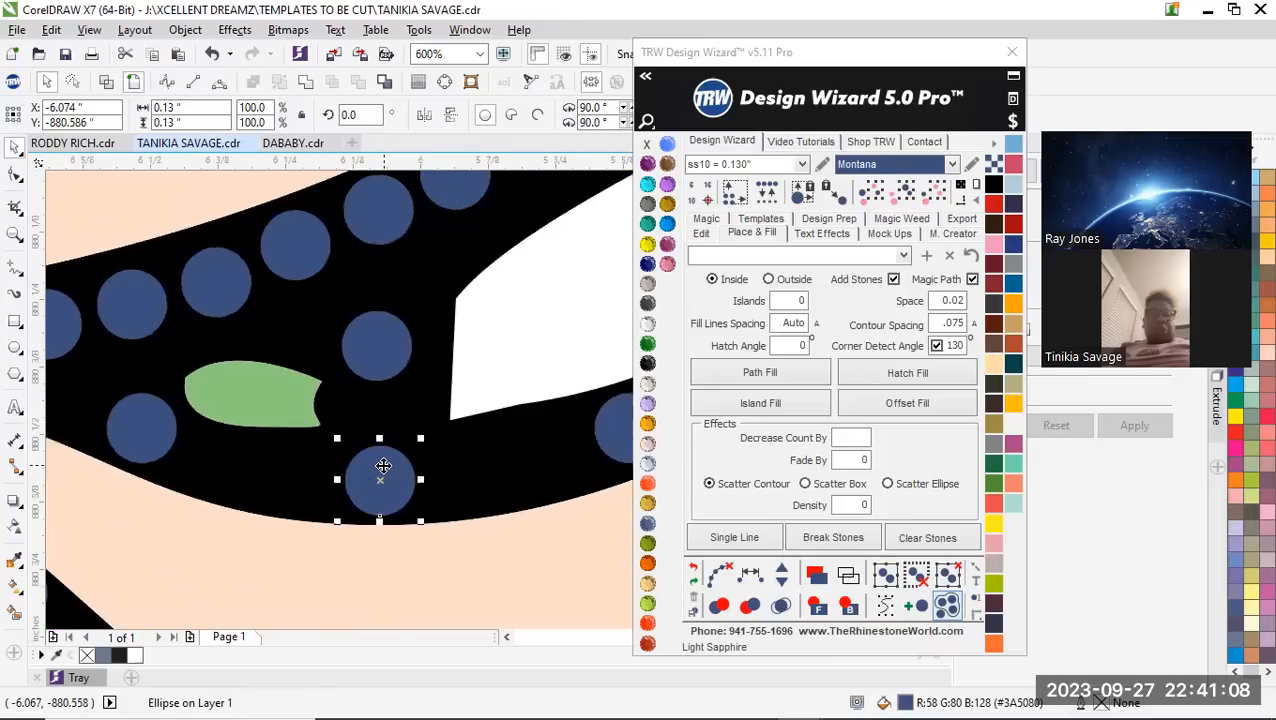
Select the three vertical stones between the jaw and arm outlines, respace them equally and add one stone
{"action": "left_click", "coordinate": [388, 353], "text": "shift"}
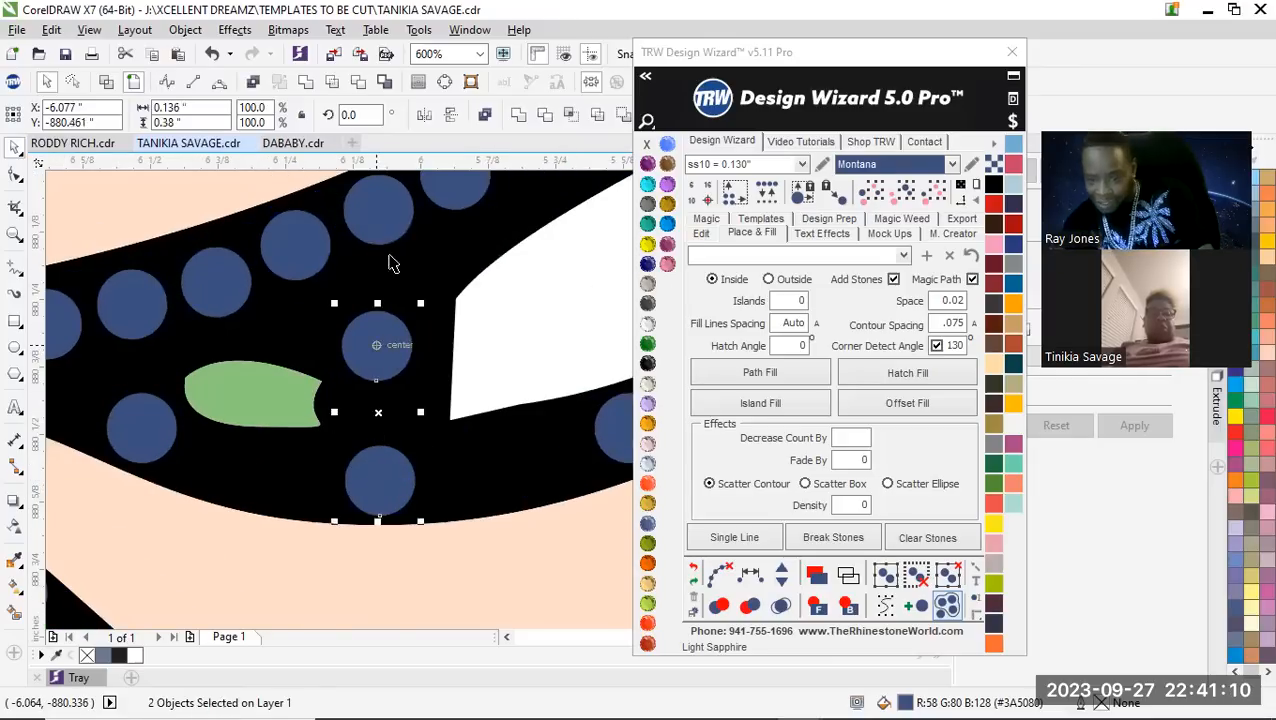
{"action": "left_click", "coordinate": [385, 208], "text": "shift"}
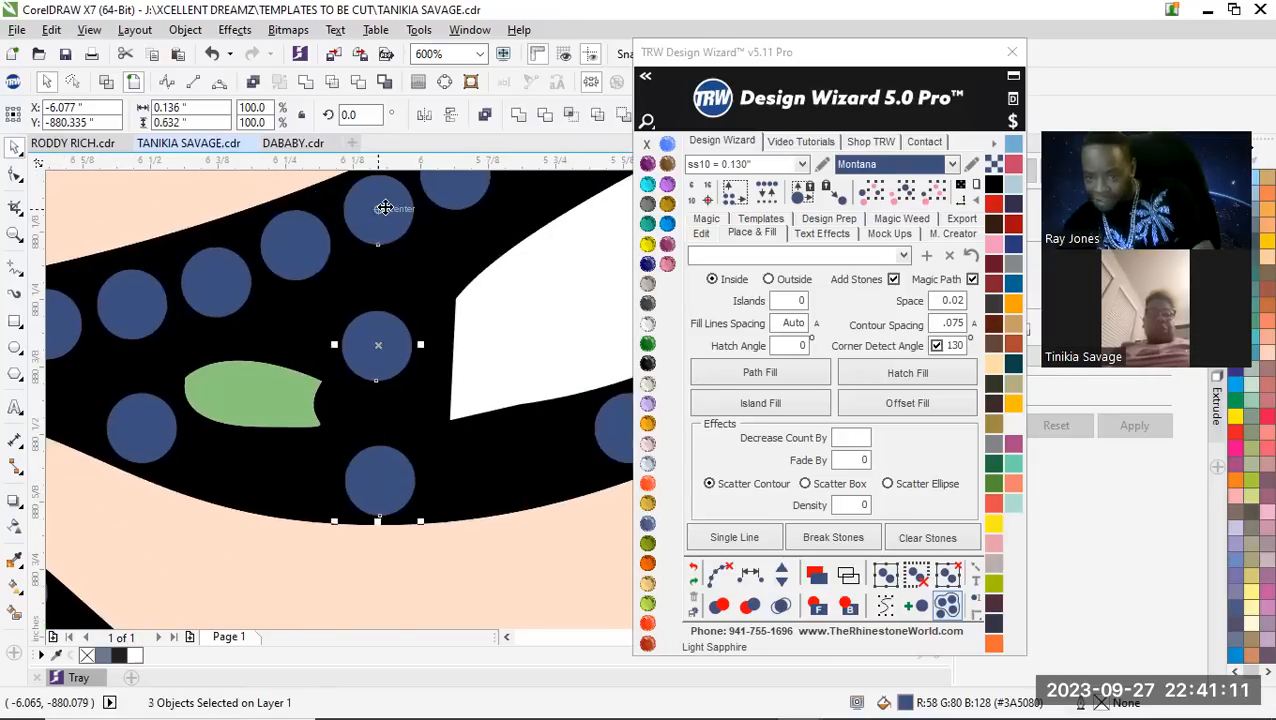
{"action": "left_click", "coordinate": [752, 576]}
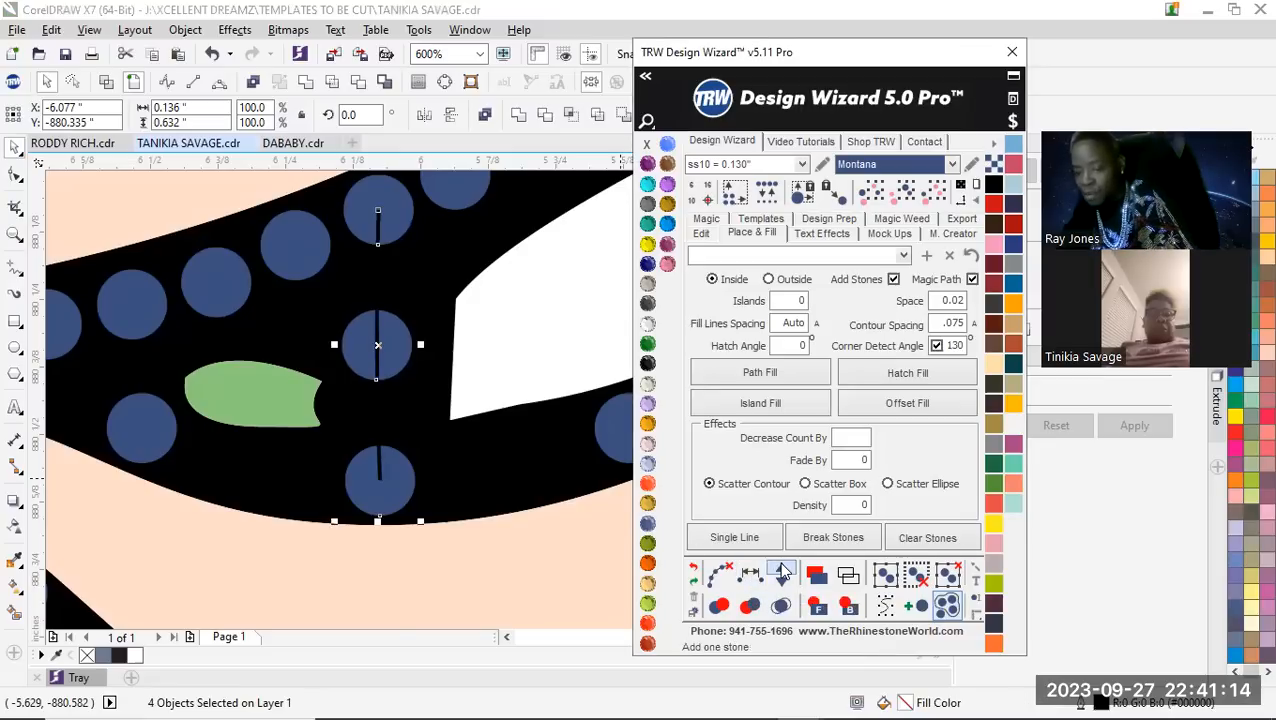
{"action": "left_click", "coordinate": [782, 572]}
{"action": "scroll", "coordinate": [284, 346], "scroll_direction": "down", "scroll_amount": 2}
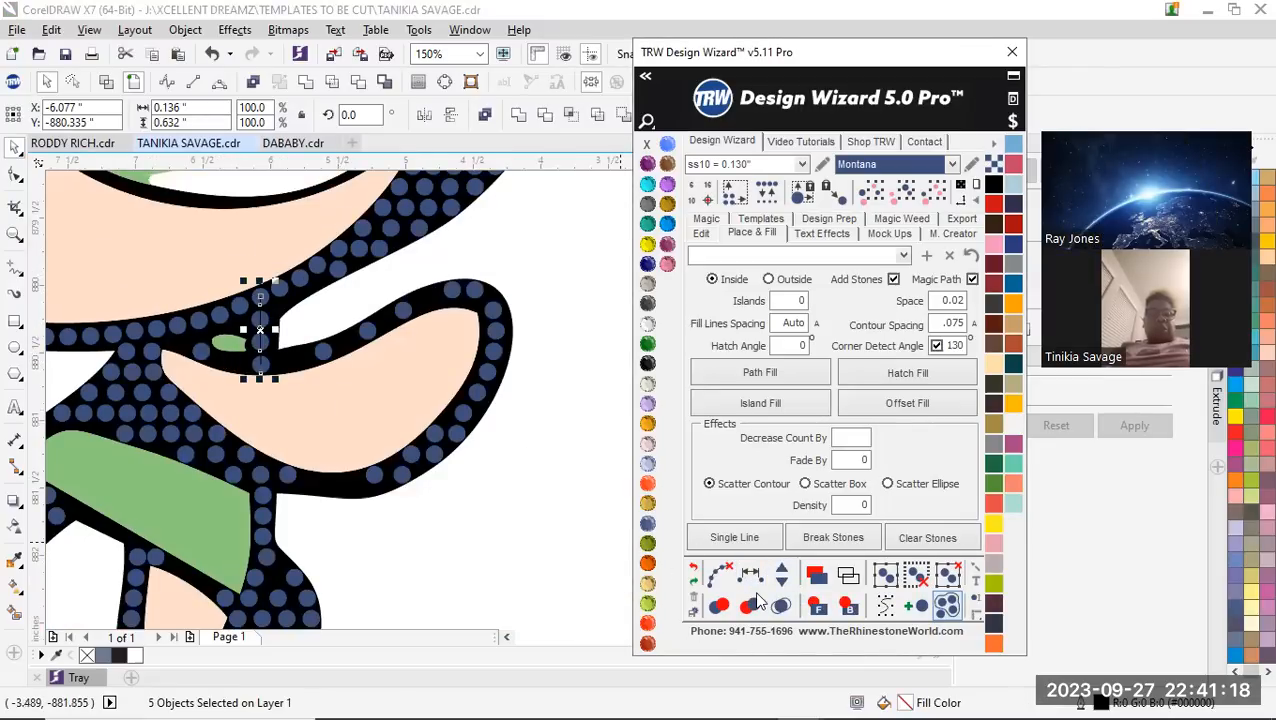
{"action": "left_click", "coordinate": [485, 530]}
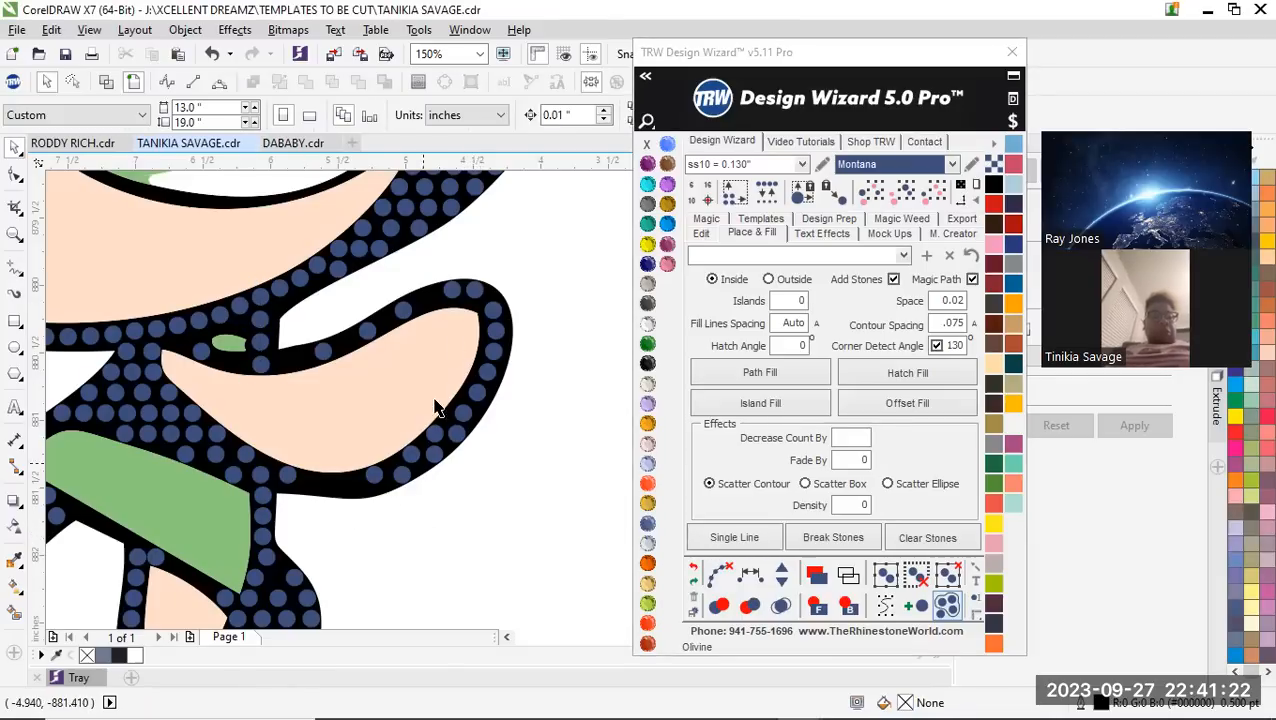
{"action": "scroll", "coordinate": [392, 500], "scroll_direction": "up", "scroll_amount": 4}
{"action": "scroll", "coordinate": [392, 500], "scroll_direction": "down", "scroll_amount": 3}
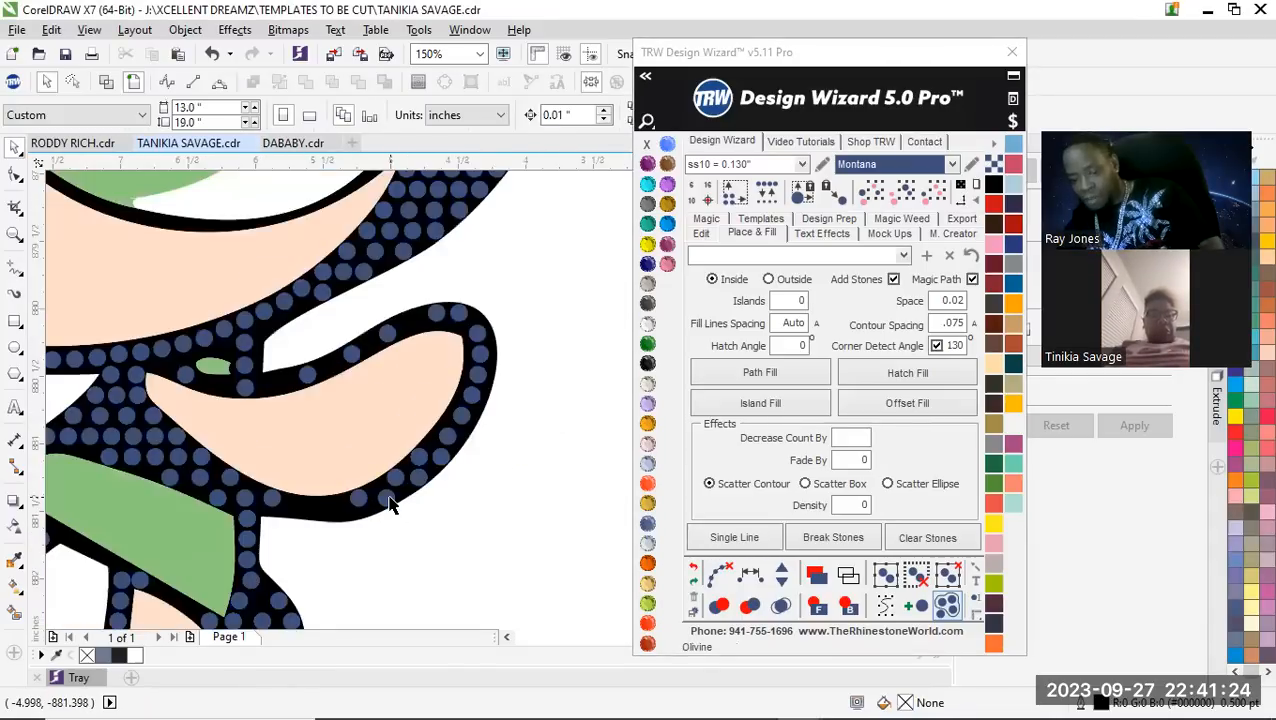
Delete the unevenly spaced stones along the lower curve of the raised arm's outline
{"action": "scroll", "coordinate": [392, 500], "scroll_direction": "up", "scroll_amount": 1}
{"action": "left_click", "coordinate": [390, 497]}
{"action": "key", "text": "Delete"}
{"action": "left_click", "coordinate": [453, 456]}
{"action": "key", "text": "Delete"}
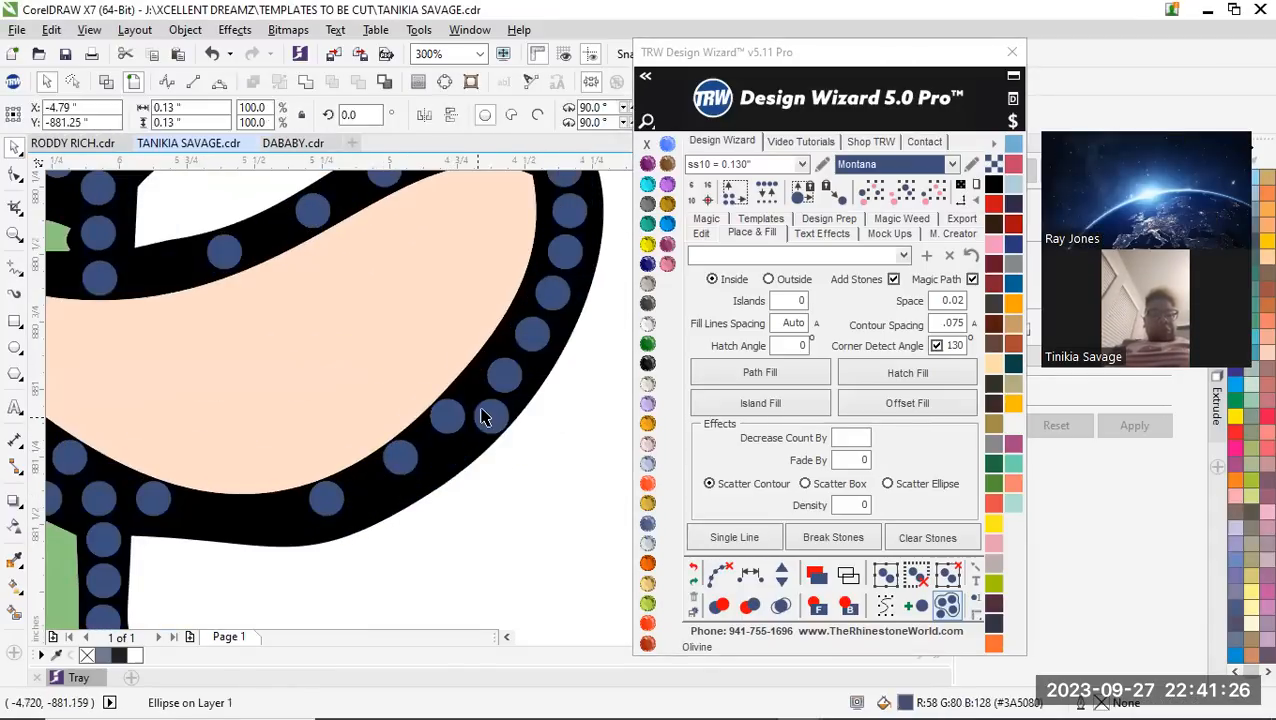
{"action": "left_click", "coordinate": [485, 416]}
{"action": "key", "text": "Delete"}
{"action": "left_click", "coordinate": [453, 420]}
{"action": "key", "text": "Delete"}
{"action": "left_click", "coordinate": [386, 462]}
{"action": "key", "text": "Delete"}
{"action": "left_click", "coordinate": [326, 498]}
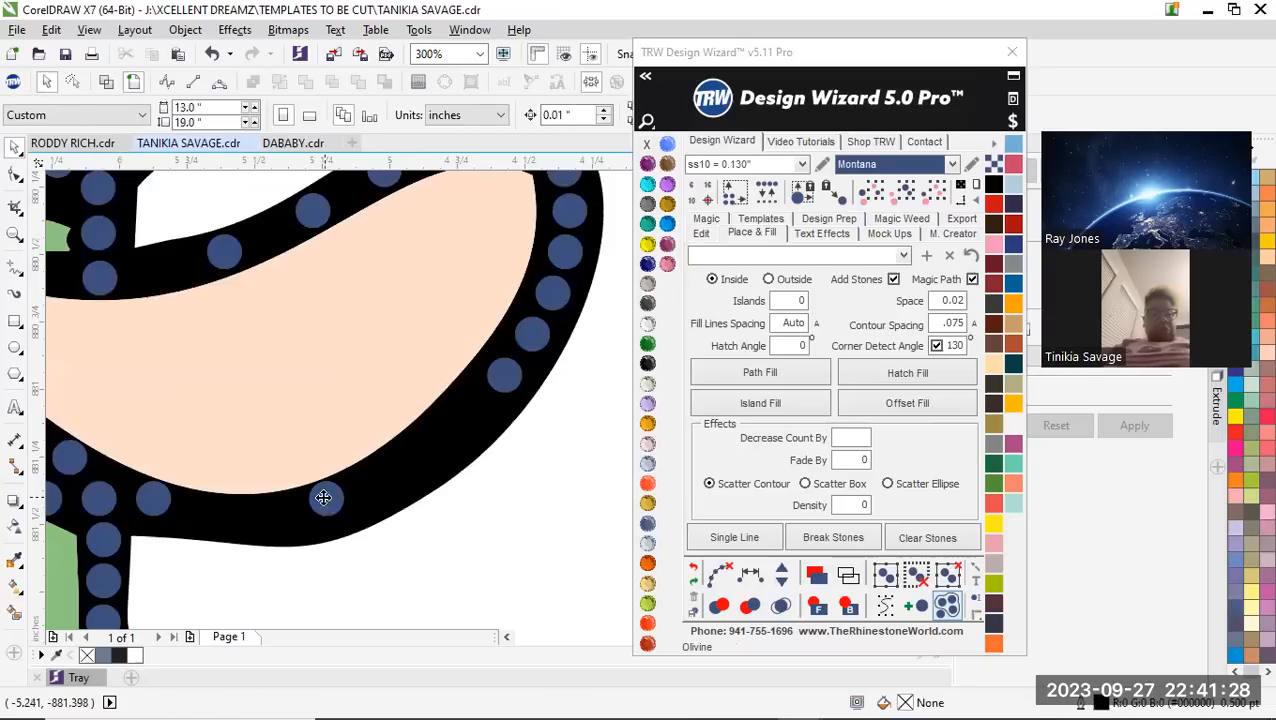
{"action": "key", "text": "Delete"}
Place three widely spaced copies of a stone along the emptied lower curve of the raised arm's outline
{"action": "left_click", "coordinate": [502, 380]}
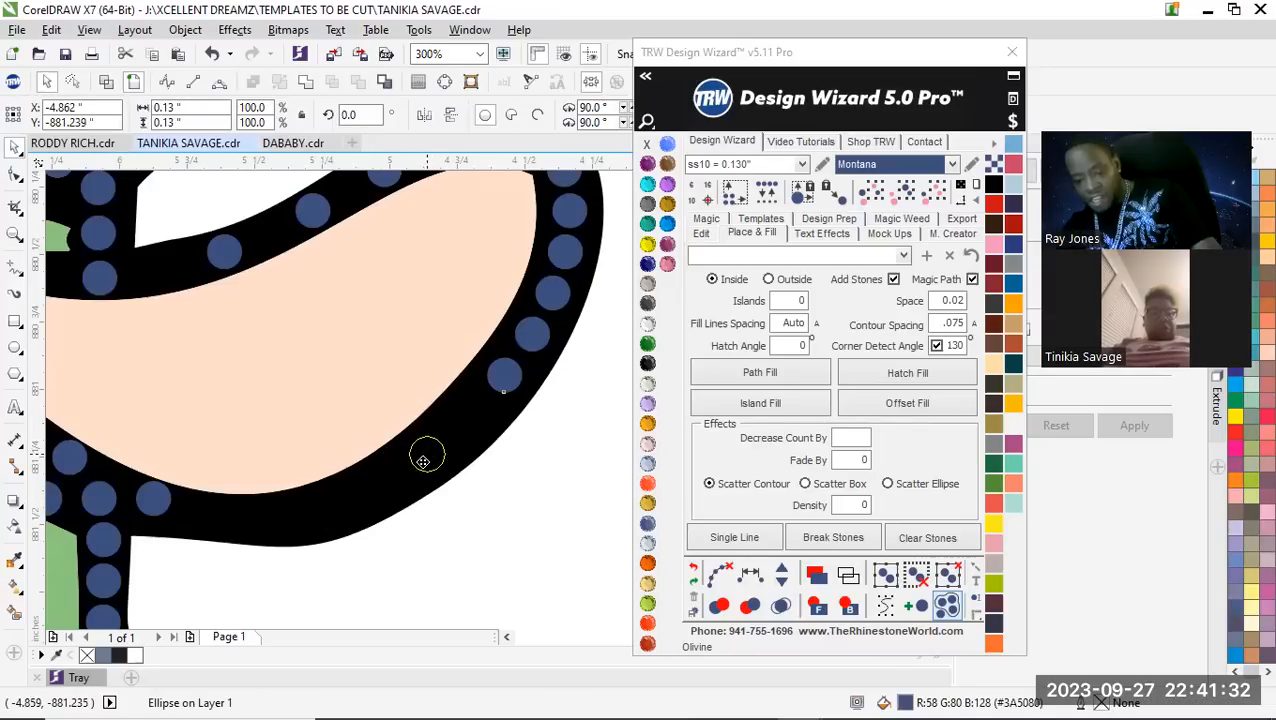
{"action": "left_click_drag", "start_coordinate": [434, 445], "coordinate": [434, 445]}
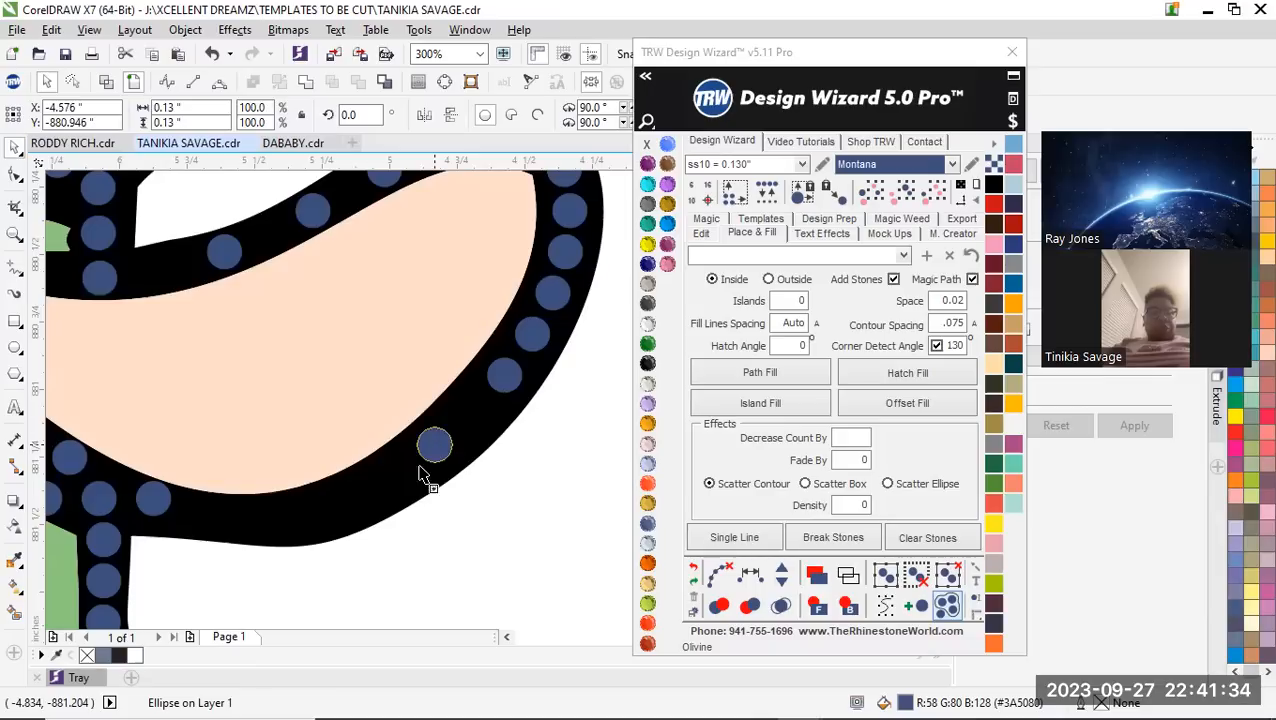
{"action": "left_click", "coordinate": [360, 503]}
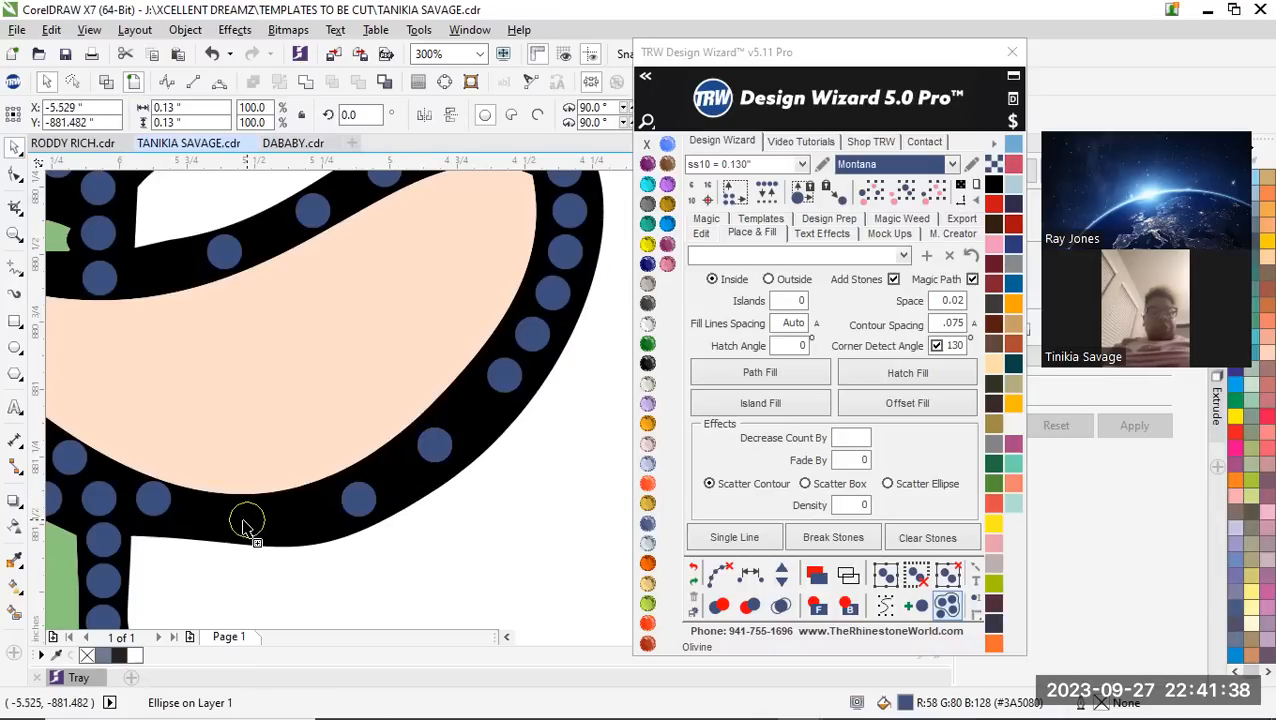
{"action": "left_click", "coordinate": [248, 522]}
Move the first stone of the arm's lower outline beside the body down towards the middle of the black band
{"action": "scroll", "coordinate": [250, 530], "scroll_direction": "down", "scroll_amount": 3}
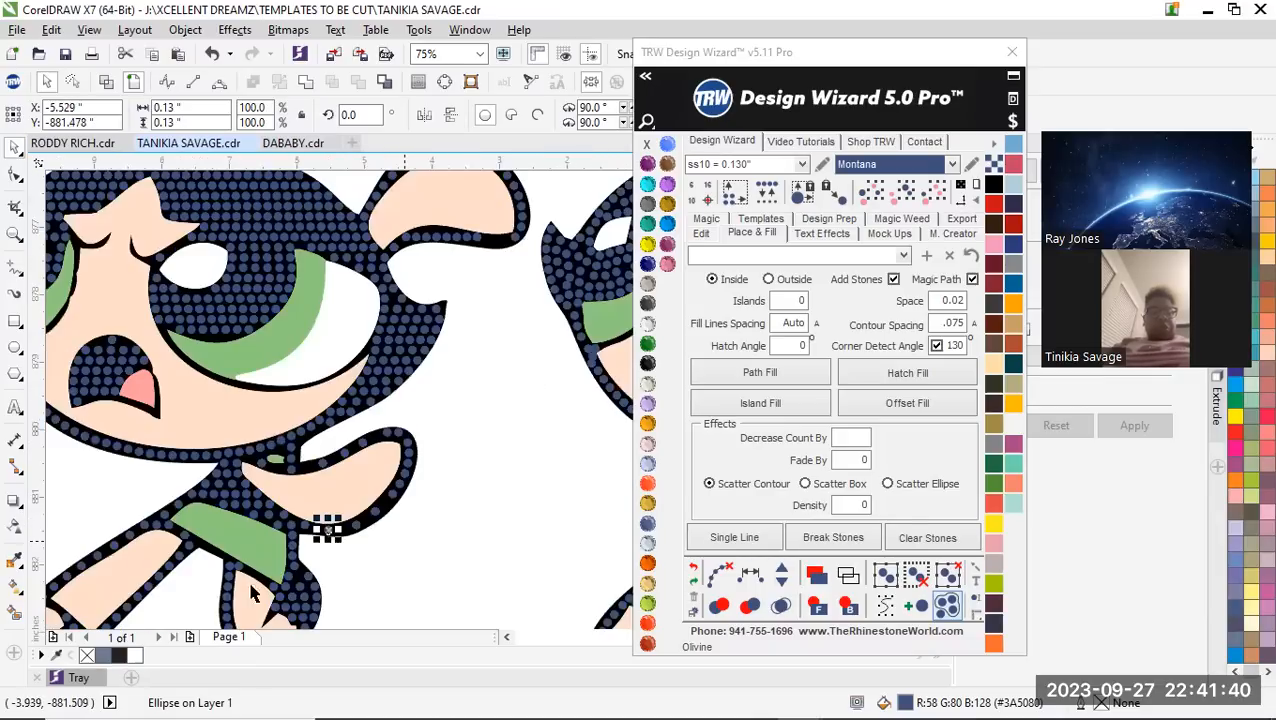
{"action": "scroll", "coordinate": [291, 538], "scroll_direction": "up", "scroll_amount": 2}
{"action": "scroll", "coordinate": [194, 535], "scroll_direction": "up", "scroll_amount": 6}
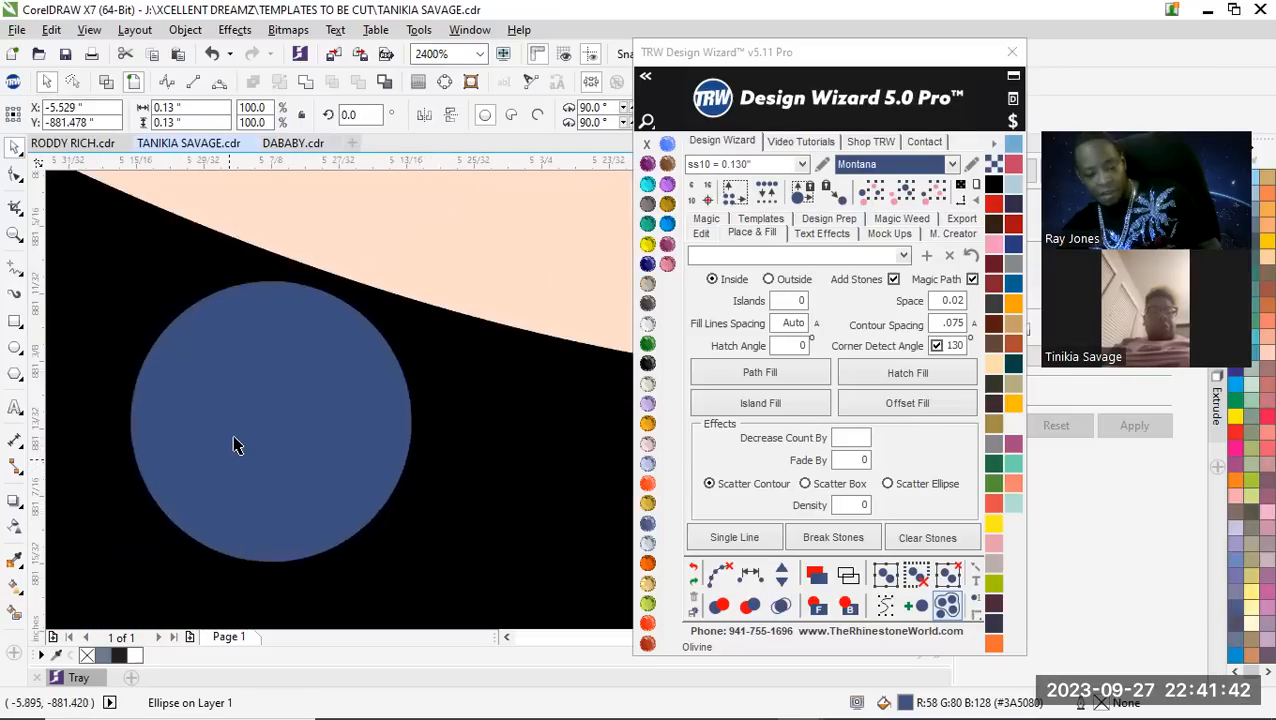
{"action": "scroll", "coordinate": [205, 529], "scroll_direction": "down", "scroll_amount": 5}
{"action": "scroll", "coordinate": [285, 384], "scroll_direction": "up", "scroll_amount": 2}
{"action": "scroll", "coordinate": [308, 412], "scroll_direction": "down", "scroll_amount": 2}
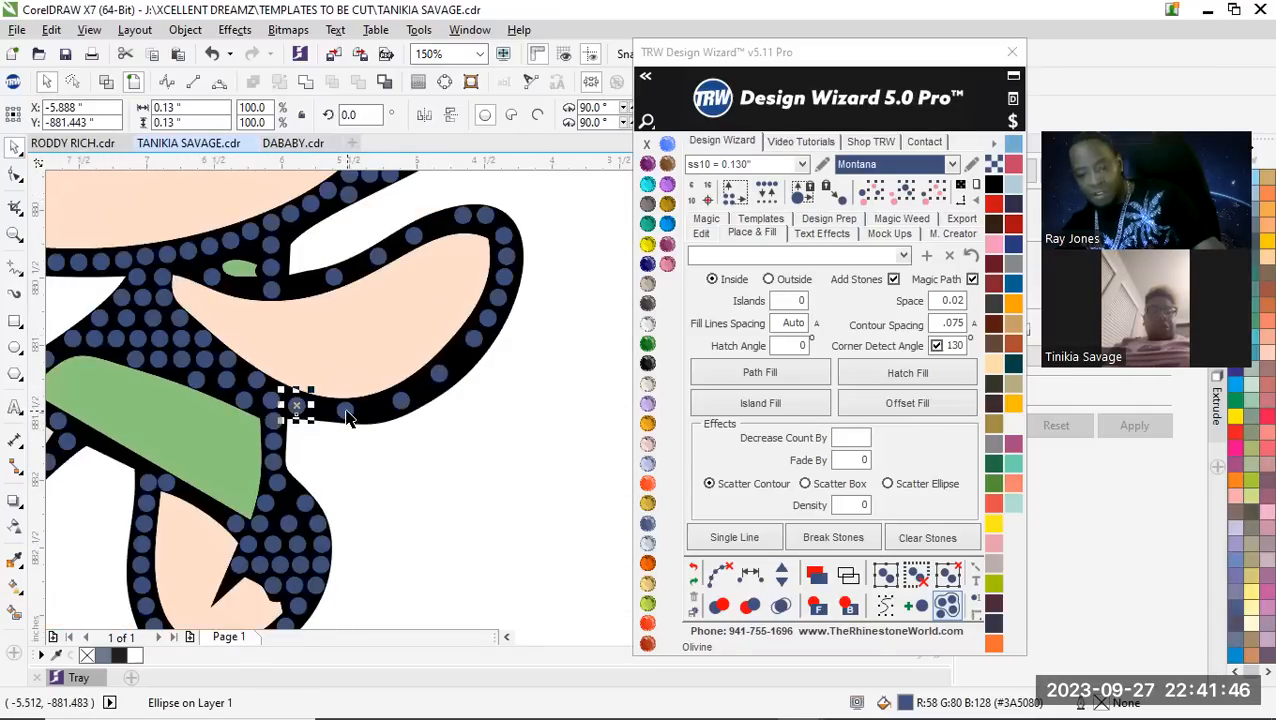
Select the stones all around the raised arm's outline, respace them equally and add stones until the gaps are closed
{"action": "left_click", "coordinate": [345, 410], "text": "shift"}
{"action": "left_click", "coordinate": [439, 374], "text": "shift"}
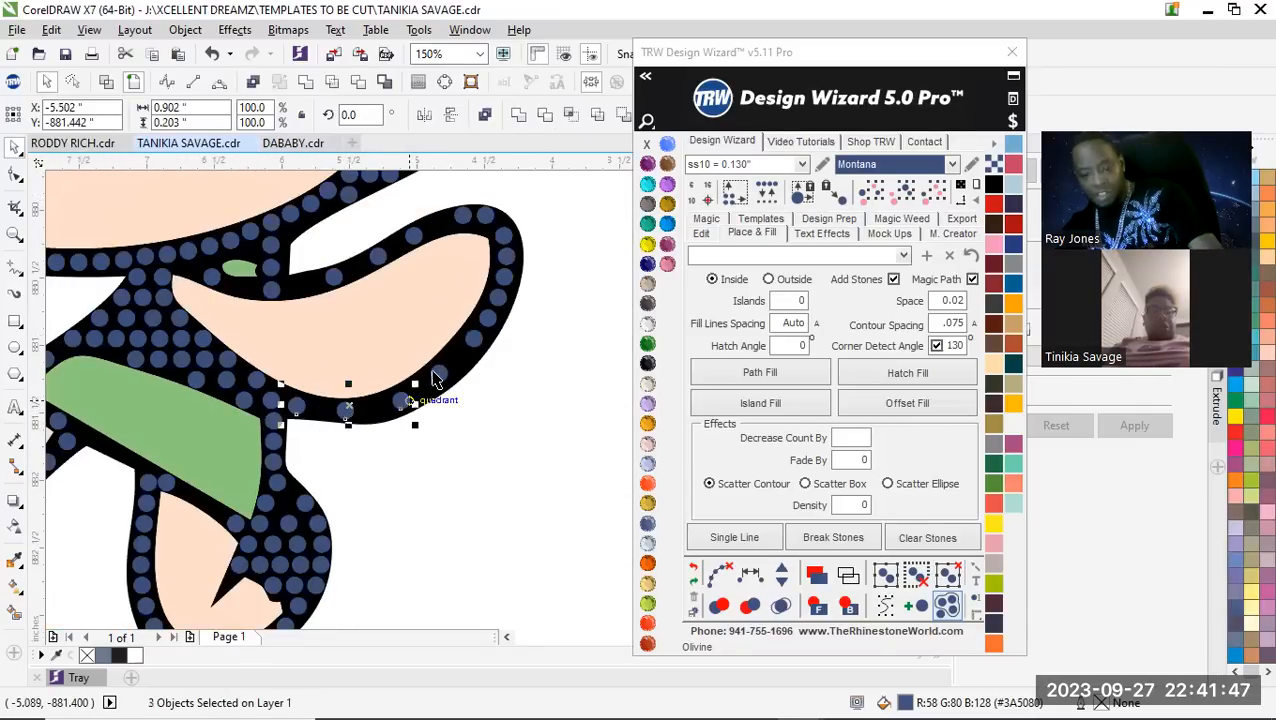
{"action": "left_click", "coordinate": [474, 340], "text": "shift"}
{"action": "left_click", "coordinate": [489, 317], "text": "shift"}
{"action": "left_click", "coordinate": [502, 292], "text": "shift"}
{"action": "left_click", "coordinate": [508, 262], "text": "shift"}
{"action": "left_click", "coordinate": [506, 247], "text": "shift"}
{"action": "left_click", "coordinate": [507, 233], "text": "shift"}
{"action": "left_click", "coordinate": [483, 214], "text": "shift"}
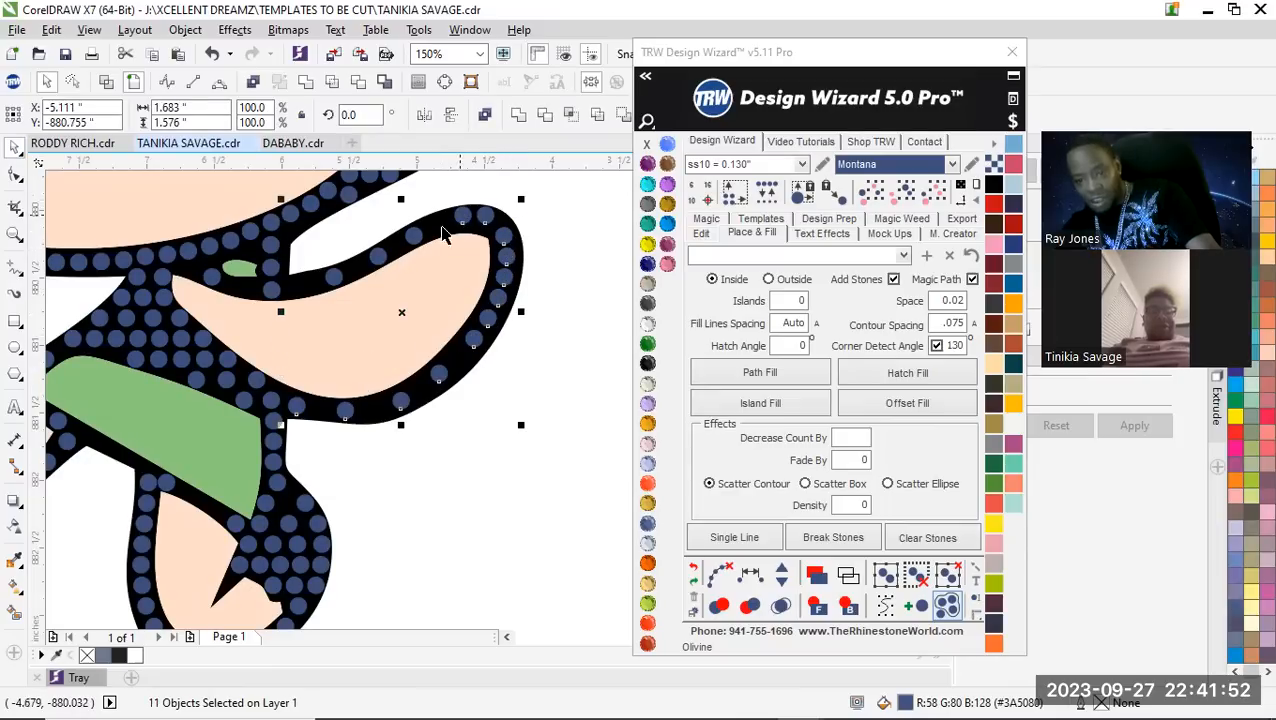
{"action": "left_click", "coordinate": [277, 291], "text": "shift"}
{"action": "left_click", "coordinate": [193, 253], "text": "shift"}
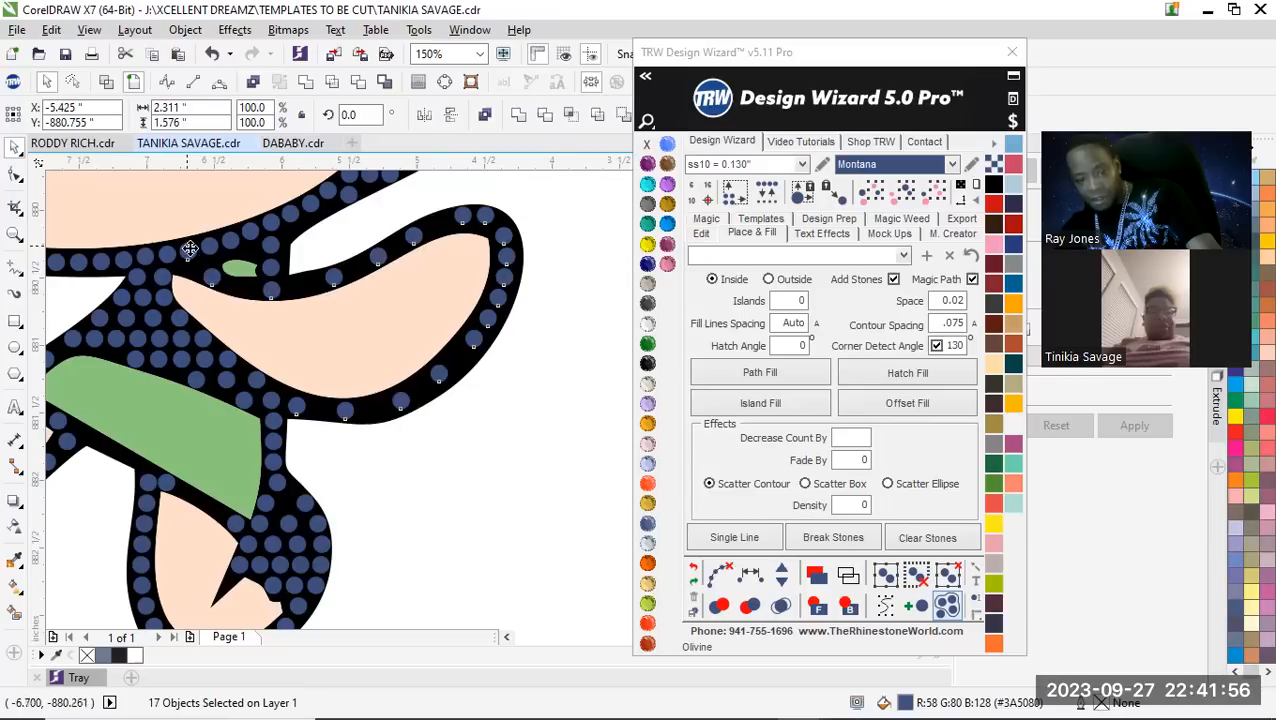
{"action": "left_click", "coordinate": [190, 248], "text": "shift"}
{"action": "left_click", "coordinate": [750, 573]}
{"action": "left_click", "coordinate": [781, 574]}
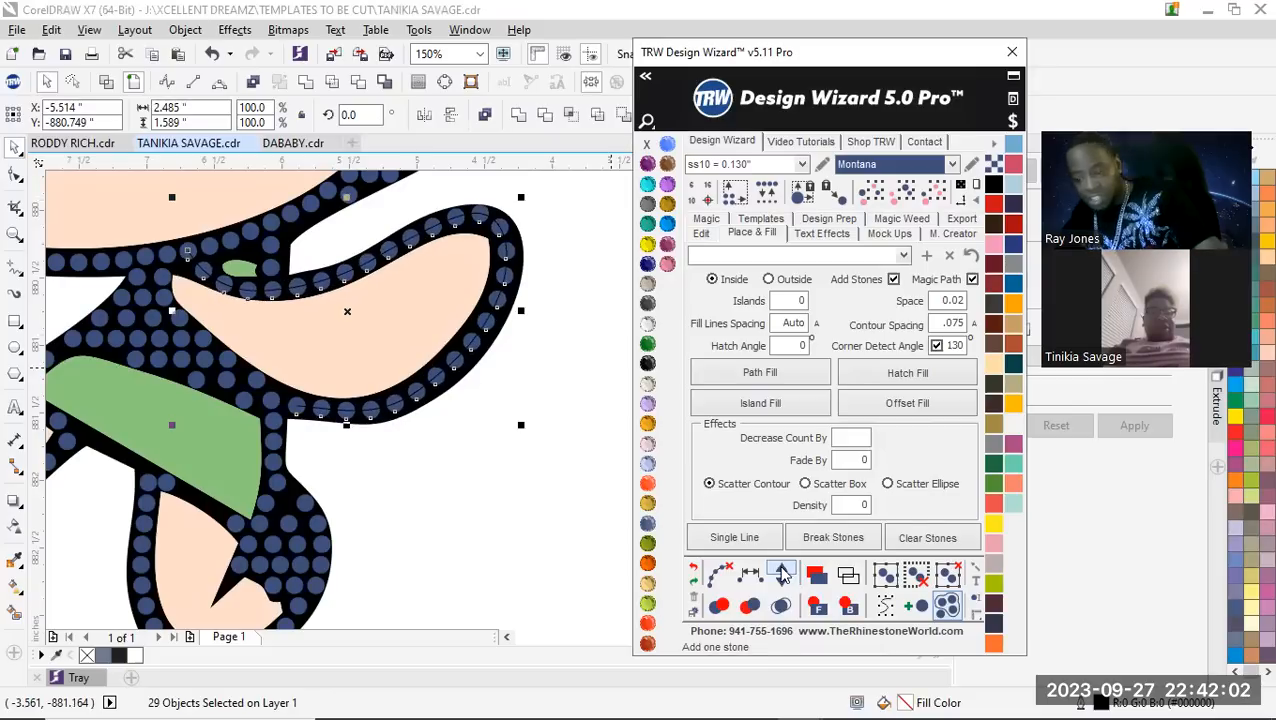
{"action": "left_click", "coordinate": [470, 509]}
Delete the two crowded stones beside the notched tip of the skin area in the limb below the green band
{"action": "scroll", "coordinate": [327, 446], "scroll_direction": "down", "scroll_amount": 2}
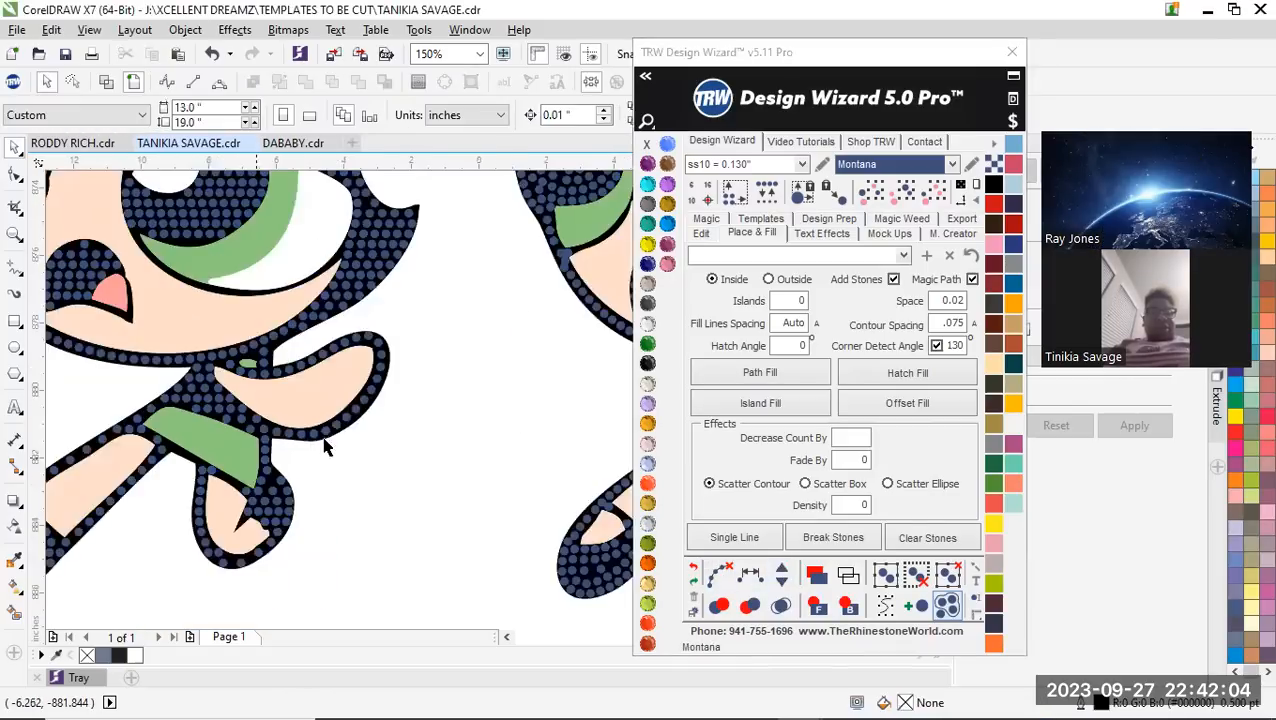
{"action": "scroll", "coordinate": [325, 447], "scroll_direction": "down", "scroll_amount": 2}
{"action": "scroll", "coordinate": [305, 441], "scroll_direction": "up", "scroll_amount": 4}
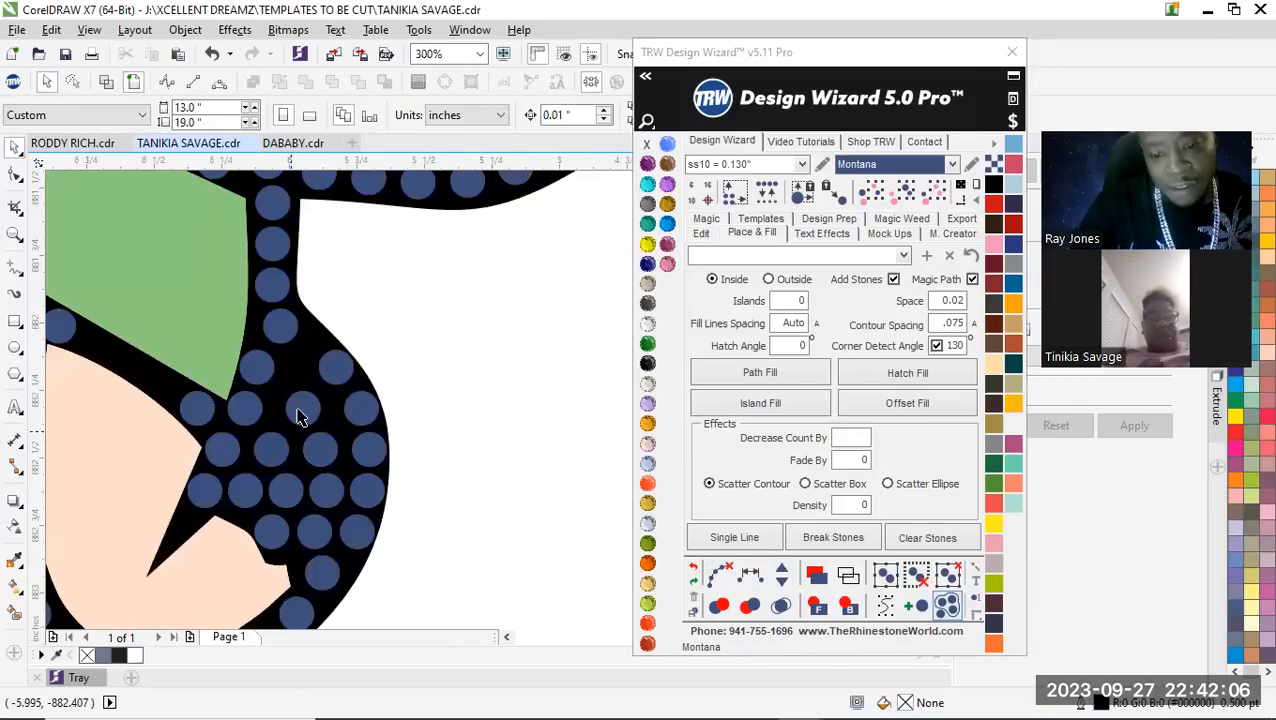
{"action": "scroll", "coordinate": [300, 416], "scroll_direction": "down", "scroll_amount": 2}
{"action": "scroll", "coordinate": [330, 400], "scroll_direction": "up", "scroll_amount": 2}
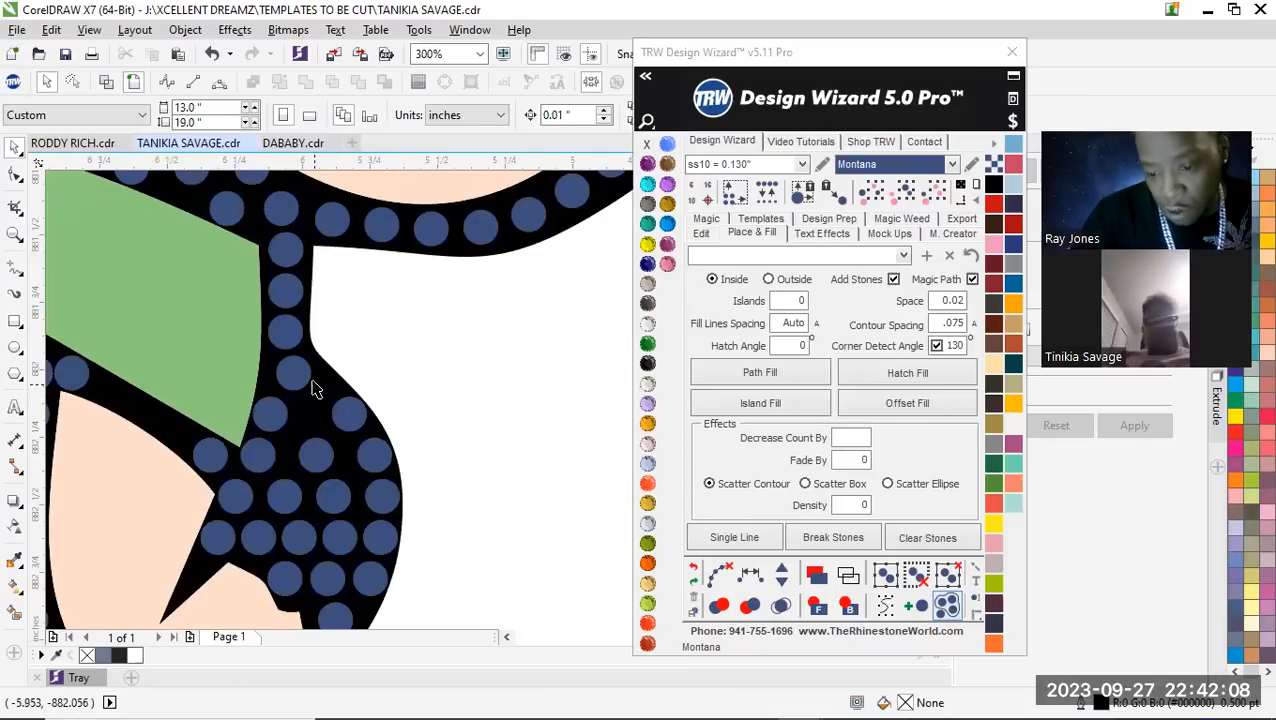
{"action": "scroll", "coordinate": [313, 388], "scroll_direction": "down", "scroll_amount": 2}
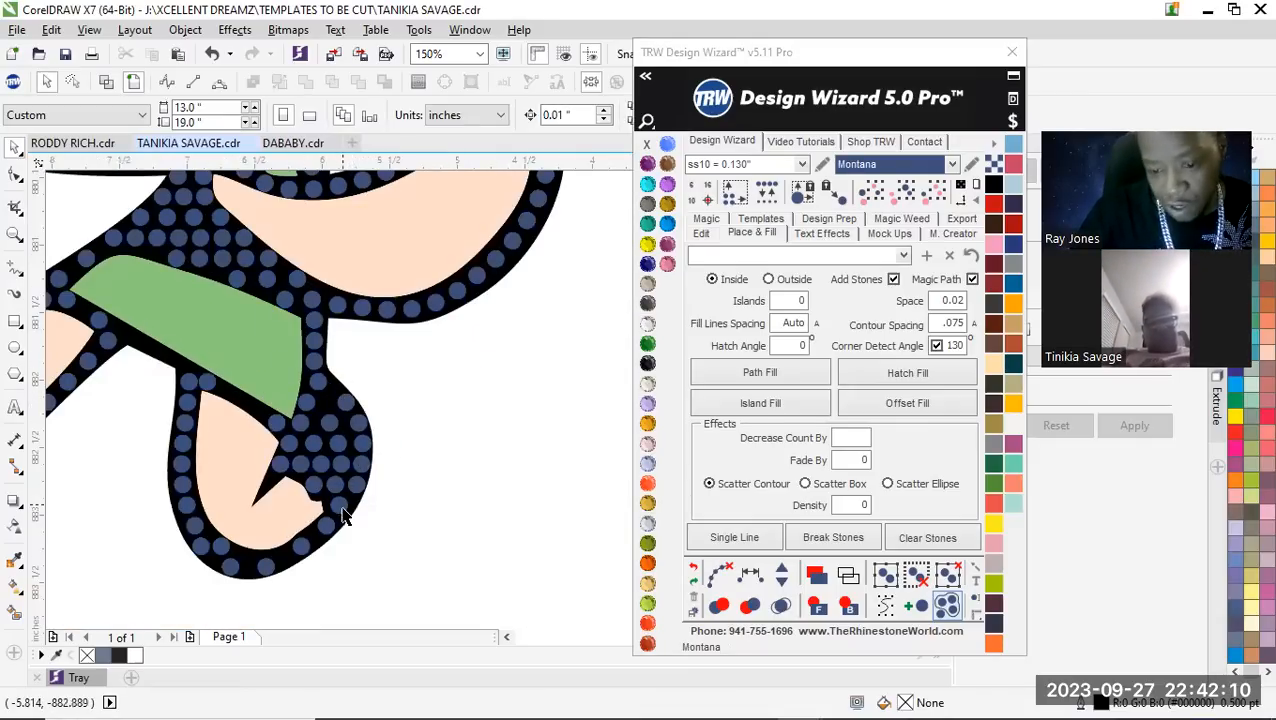
{"action": "scroll", "coordinate": [318, 541], "scroll_direction": "up", "scroll_amount": 2}
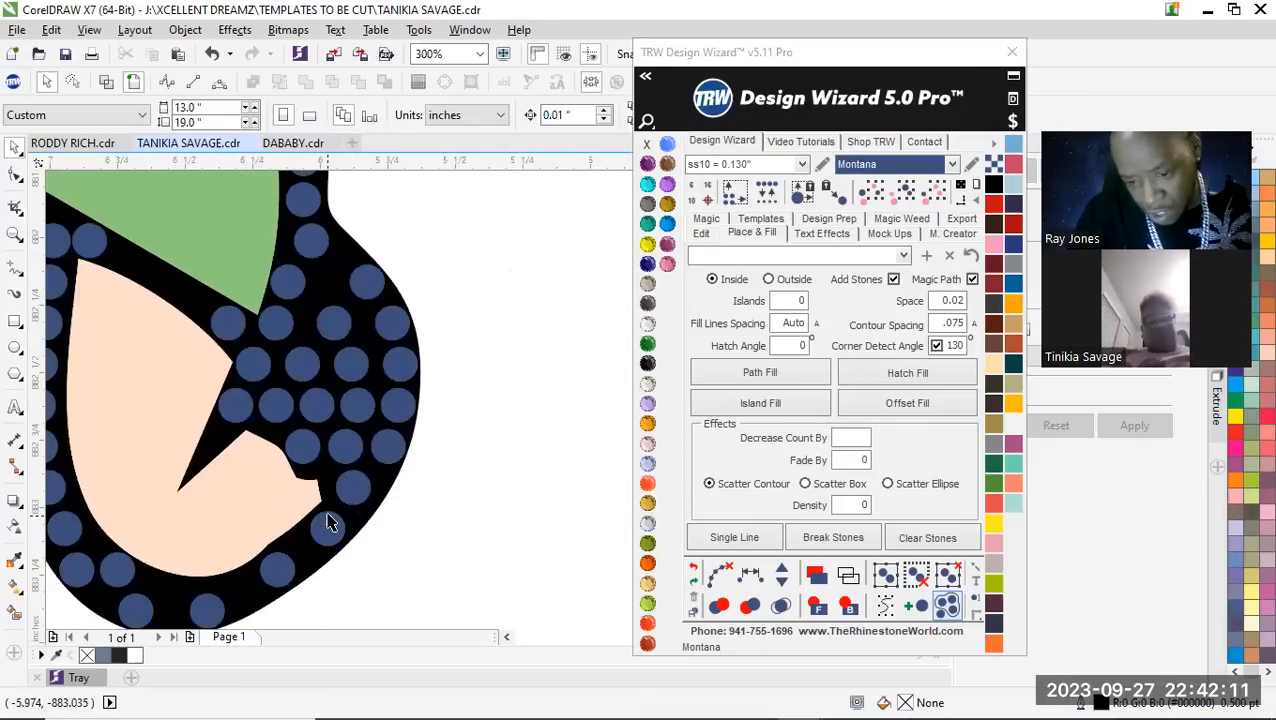
{"action": "left_click", "coordinate": [347, 448]}
{"action": "key", "text": "Escape"}
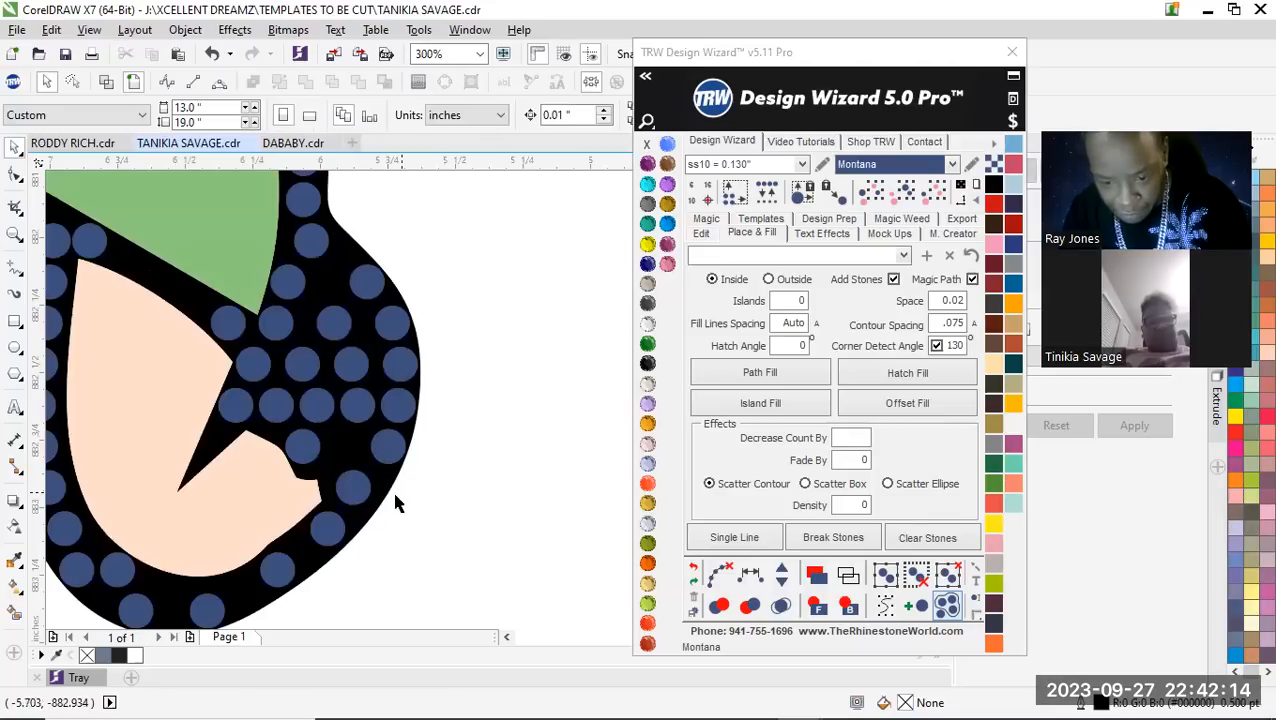
{"action": "scroll", "coordinate": [337, 481], "scroll_direction": "up", "scroll_amount": 4}
{"action": "left_click", "coordinate": [347, 432]}
{"action": "scroll", "coordinate": [372, 505], "scroll_direction": "down", "scroll_amount": 2}
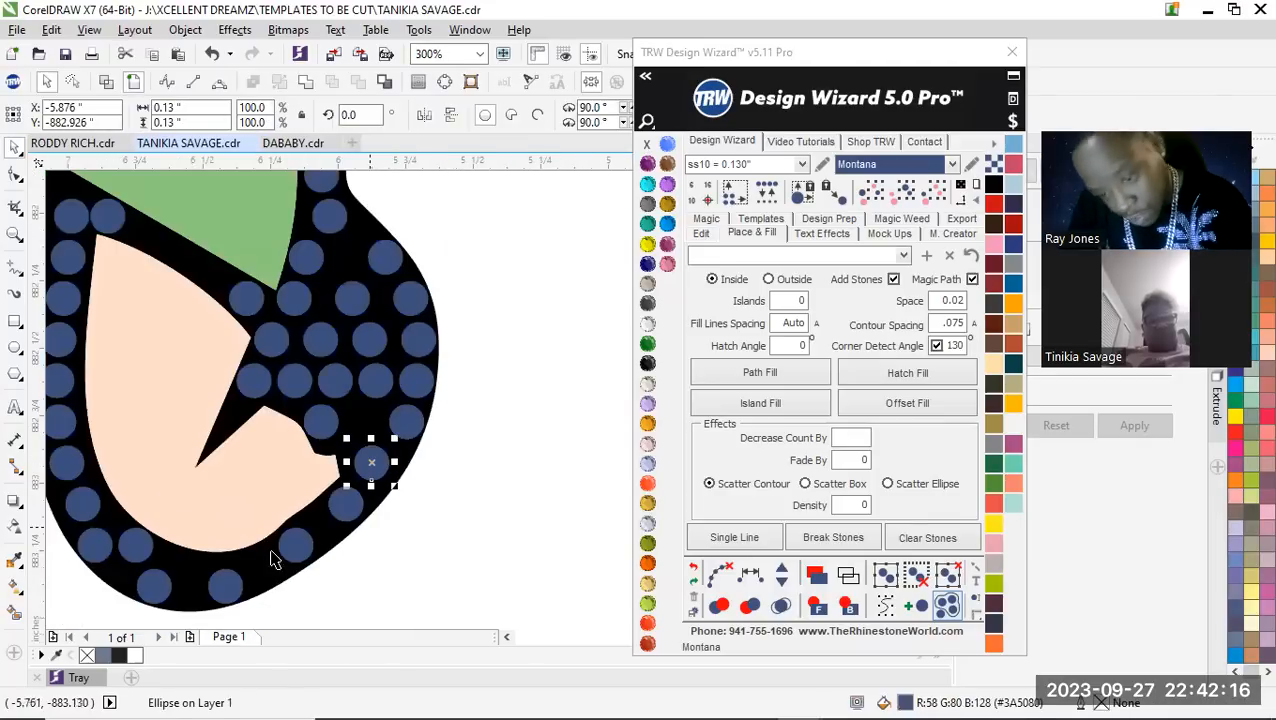
{"action": "key", "text": "Escape"}
{"action": "scroll", "coordinate": [442, 450], "scroll_direction": "down", "scroll_amount": 1}
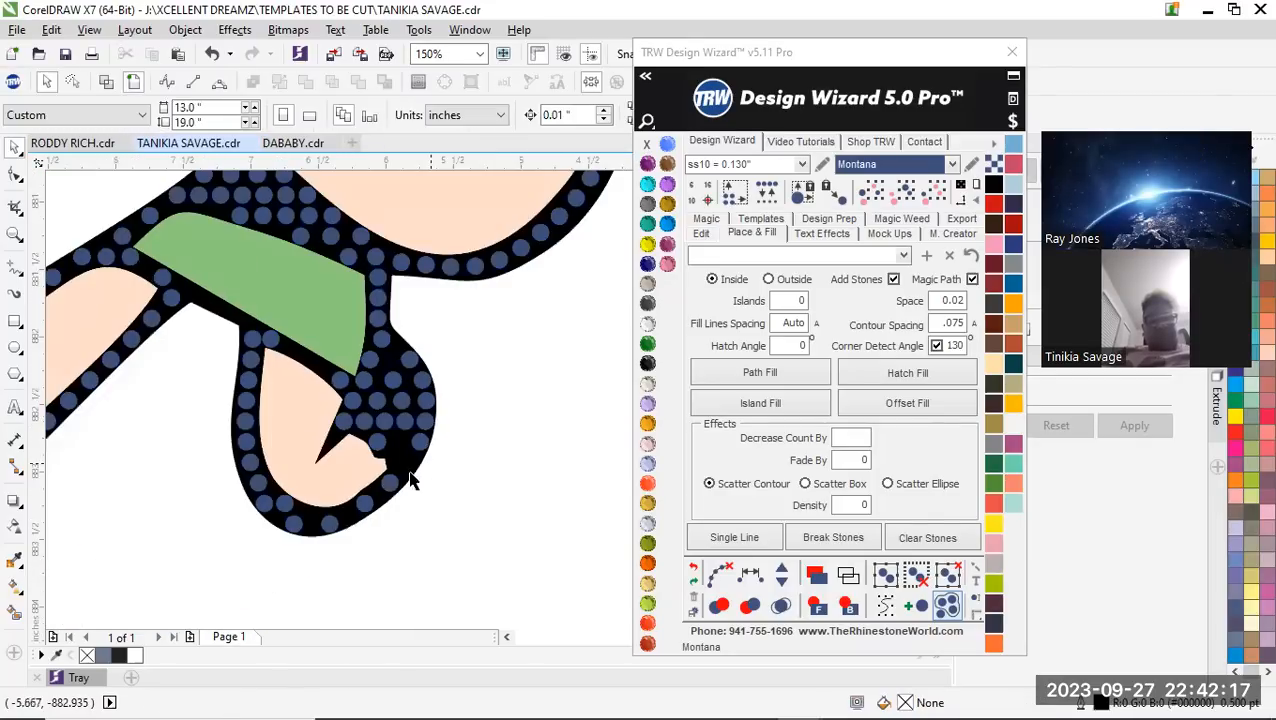
Delete the surplus stones on the lower bend of the limb outline below the green band
{"action": "left_click", "coordinate": [285, 506]}
{"action": "key", "text": "Delete"}
{"action": "scroll", "coordinate": [230, 503], "scroll_direction": "up", "scroll_amount": 2}
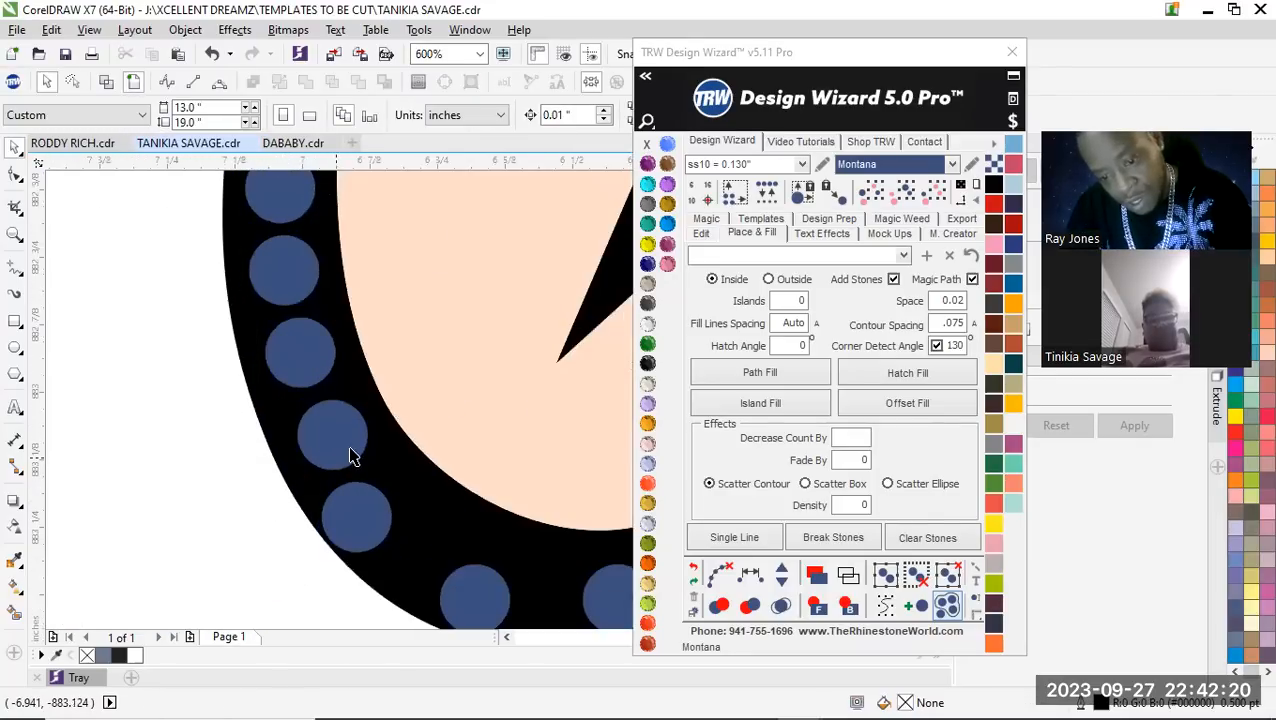
{"action": "scroll", "coordinate": [283, 467], "scroll_direction": "down", "scroll_amount": 2}
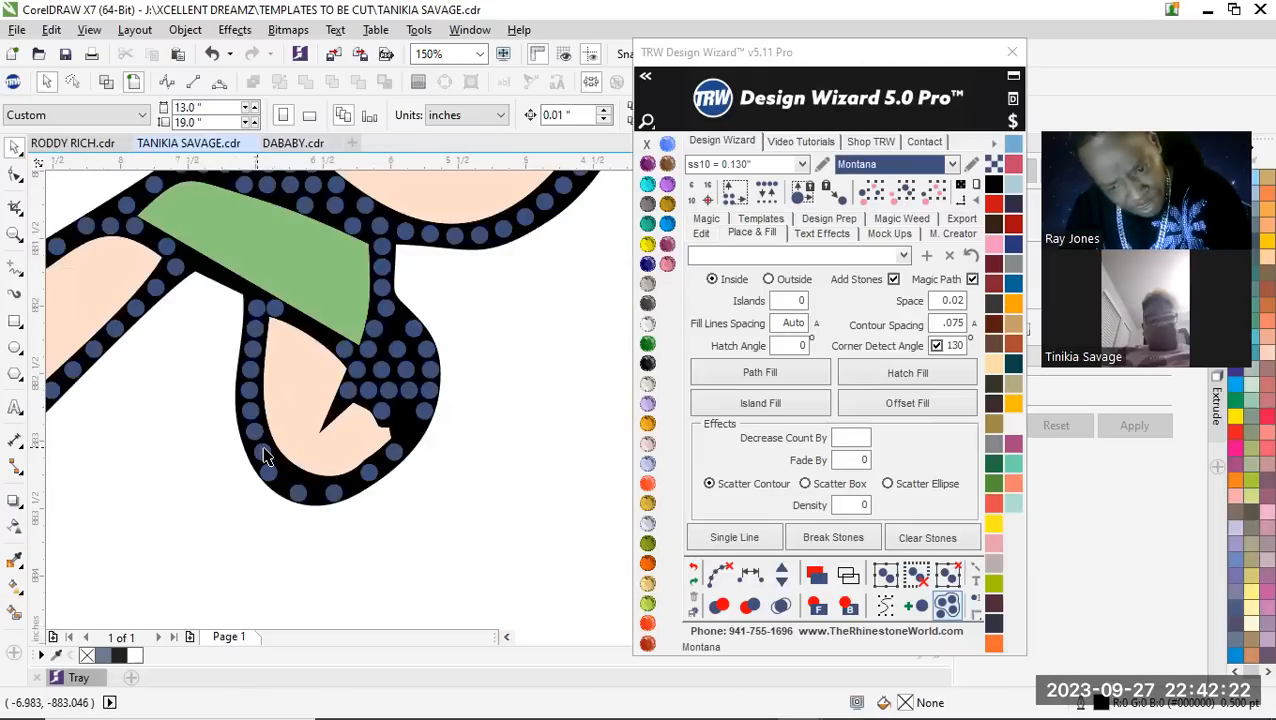
{"action": "scroll", "coordinate": [255, 443], "scroll_direction": "up", "scroll_amount": 1}
{"action": "scroll", "coordinate": [207, 427], "scroll_direction": "down", "scroll_amount": 1}
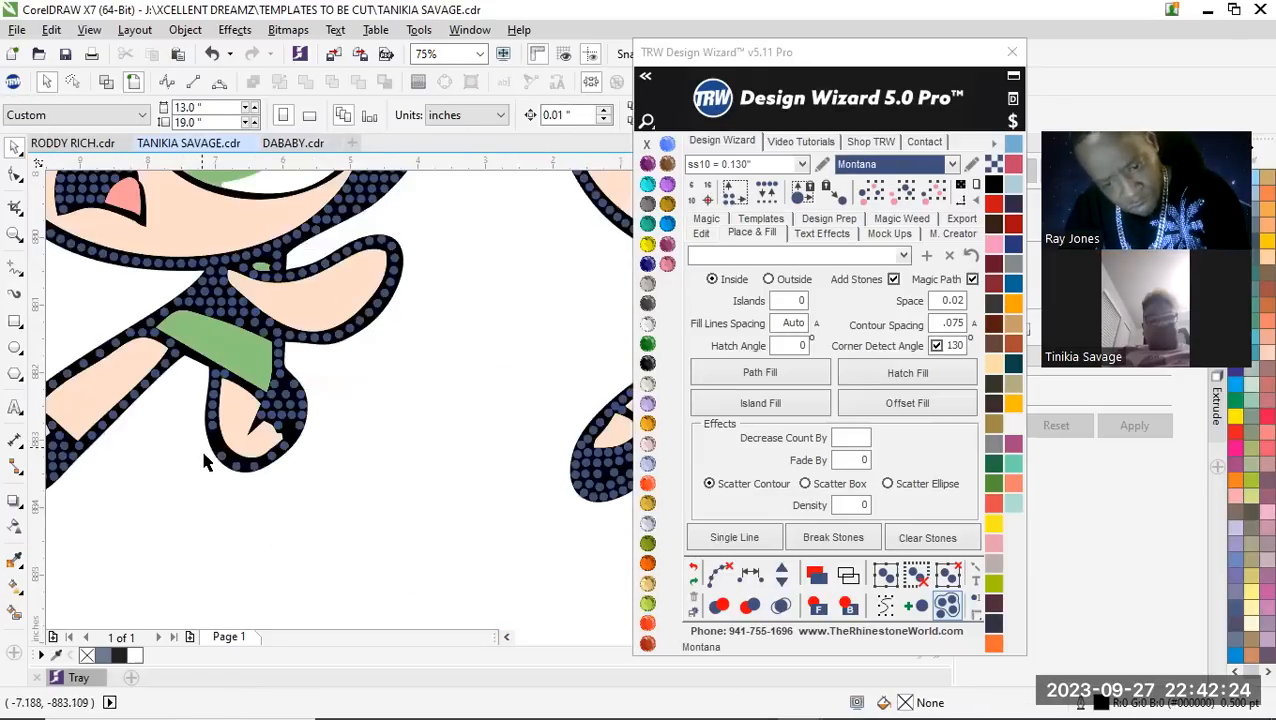
Move the remaining stones on the lower bend of the limb outline inward to the middle of the black band
{"action": "scroll", "coordinate": [228, 458], "scroll_direction": "up", "scroll_amount": 1}
{"action": "scroll", "coordinate": [252, 461], "scroll_direction": "up", "scroll_amount": 1}
{"action": "left_click_drag", "start_coordinate": [263, 460], "coordinate": [268, 430]}
{"action": "left_click_drag", "start_coordinate": [376, 541], "coordinate": [385, 515]}
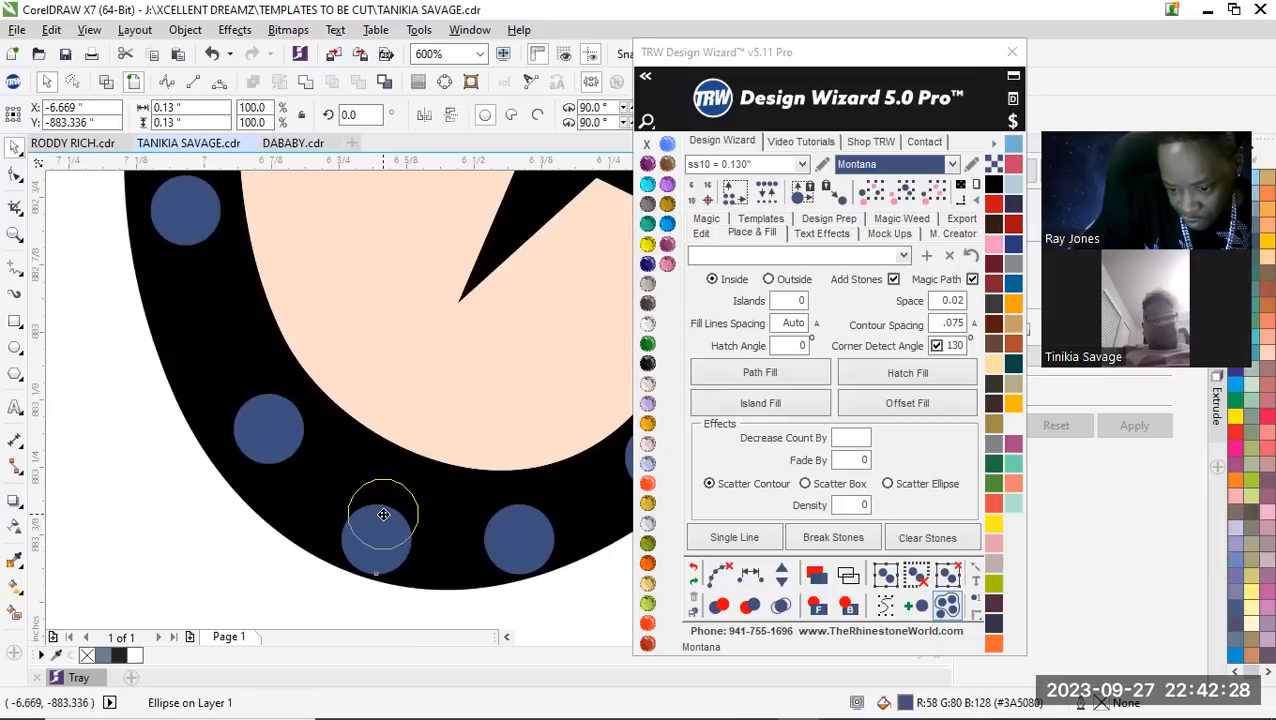
{"action": "left_click_drag", "start_coordinate": [518, 550], "coordinate": [516, 527]}
{"action": "left_click_drag", "start_coordinate": [478, 530], "coordinate": [480, 521]}
{"action": "scroll", "coordinate": [300, 521], "scroll_direction": "down", "scroll_amount": 3}
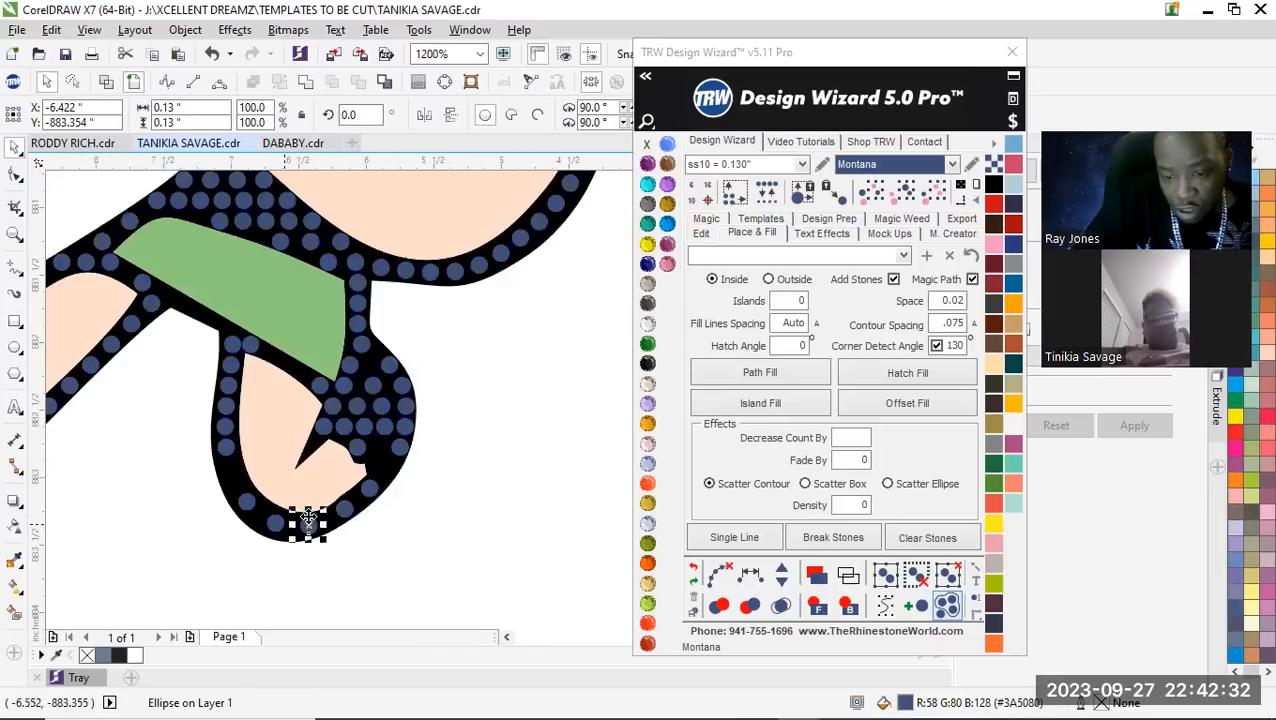
{"action": "left_click", "coordinate": [358, 343]}
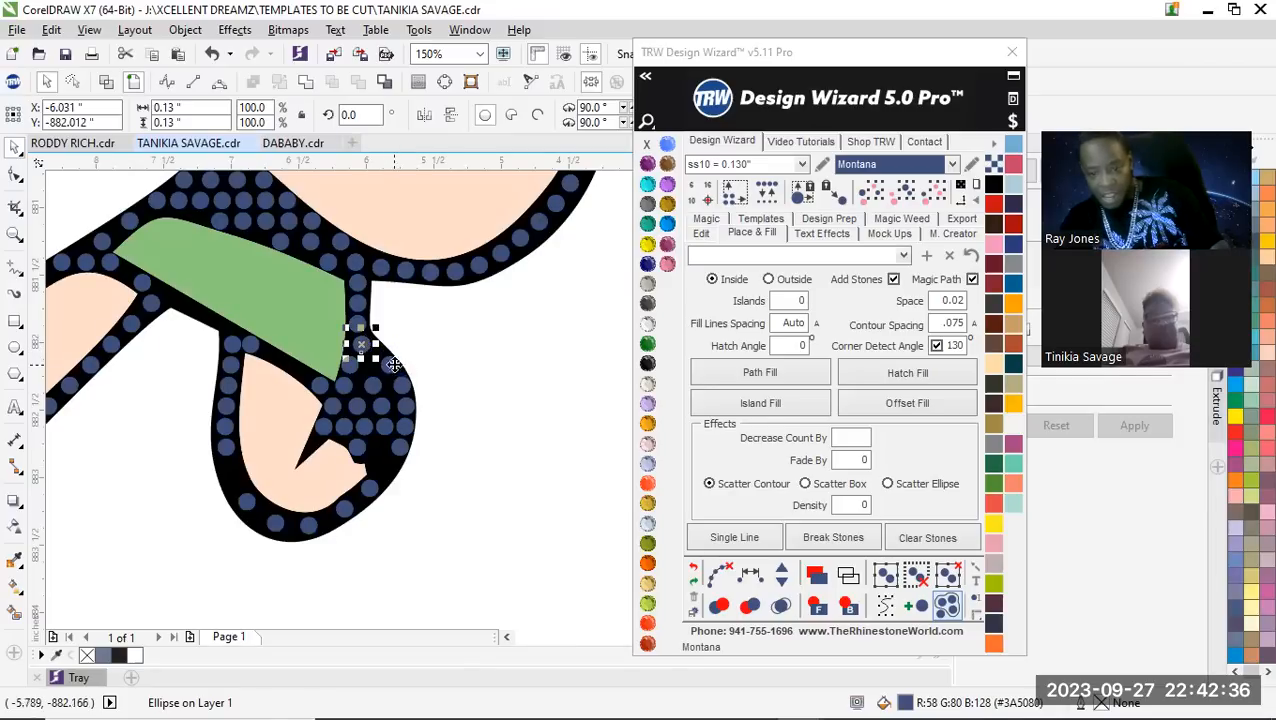
{"action": "left_click", "coordinate": [384, 372], "text": "shift"}
{"action": "left_click", "coordinate": [404, 395], "text": "shift"}
{"action": "left_click", "coordinate": [404, 414], "text": "shift"}
{"action": "left_click", "coordinate": [400, 446], "text": "shift"}
{"action": "left_click", "coordinate": [372, 488], "text": "shift"}
{"action": "left_click", "coordinate": [346, 506], "text": "shift"}
{"action": "left_click", "coordinate": [322, 526], "text": "shift"}
{"action": "left_click", "coordinate": [305, 524], "text": "shift"}
{"action": "left_click", "coordinate": [276, 522], "text": "shift"}
{"action": "left_click", "coordinate": [248, 502], "text": "shift"}
{"action": "left_click", "coordinate": [226, 450], "text": "shift"}
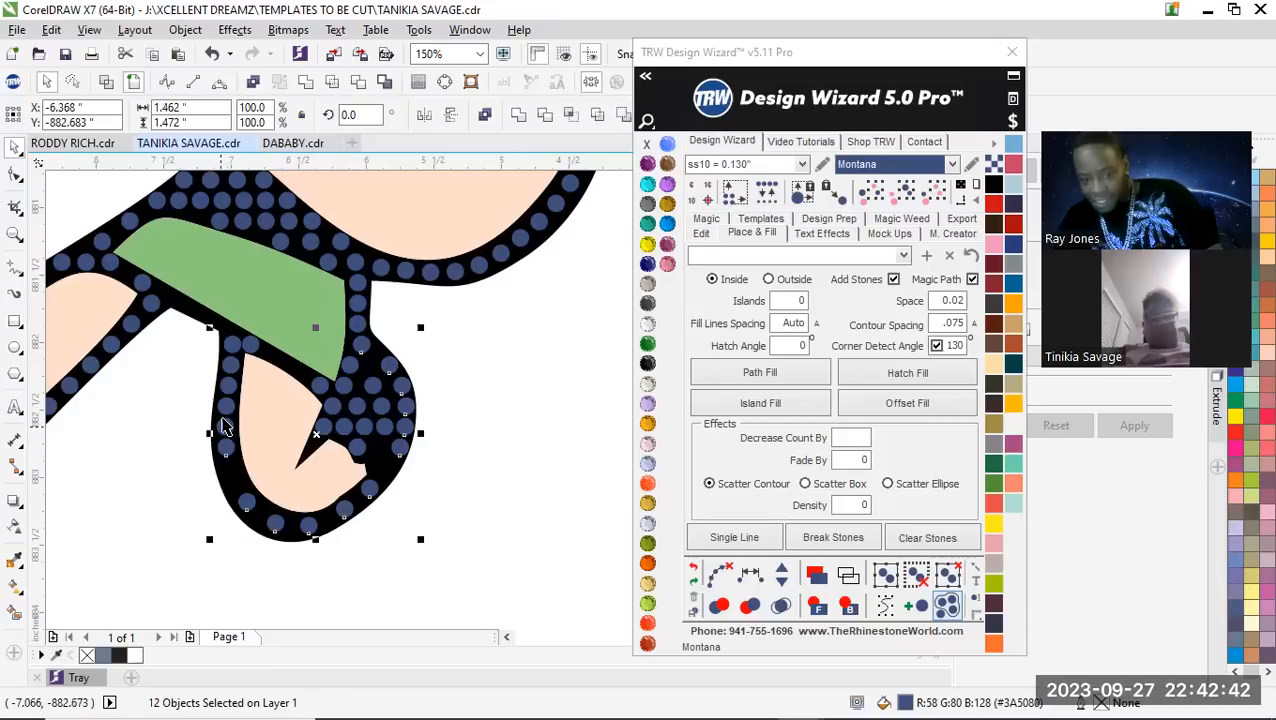
{"action": "left_click", "coordinate": [230, 341], "text": "shift"}
{"action": "left_click", "coordinate": [138, 448]}
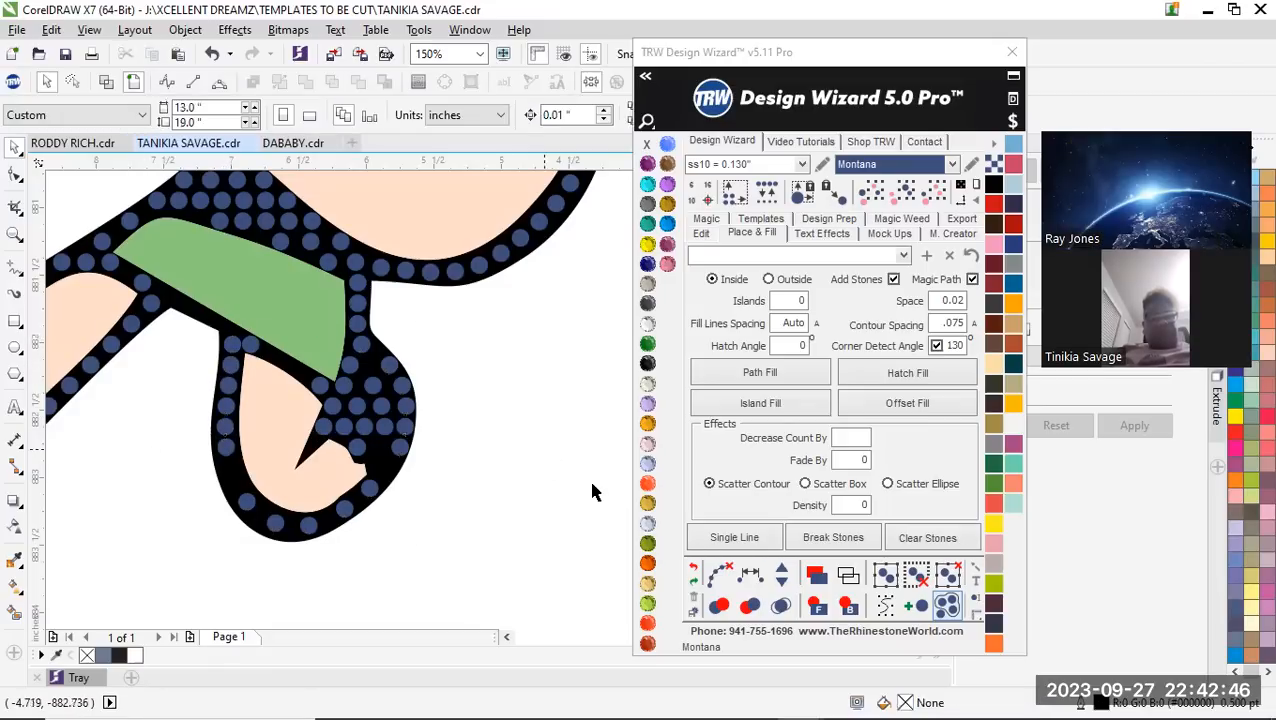
Delete the outer of the two stones atop the limb outline under the green band and move the other into the corner
{"action": "scroll", "coordinate": [186, 340], "scroll_direction": "up", "scroll_amount": 3}
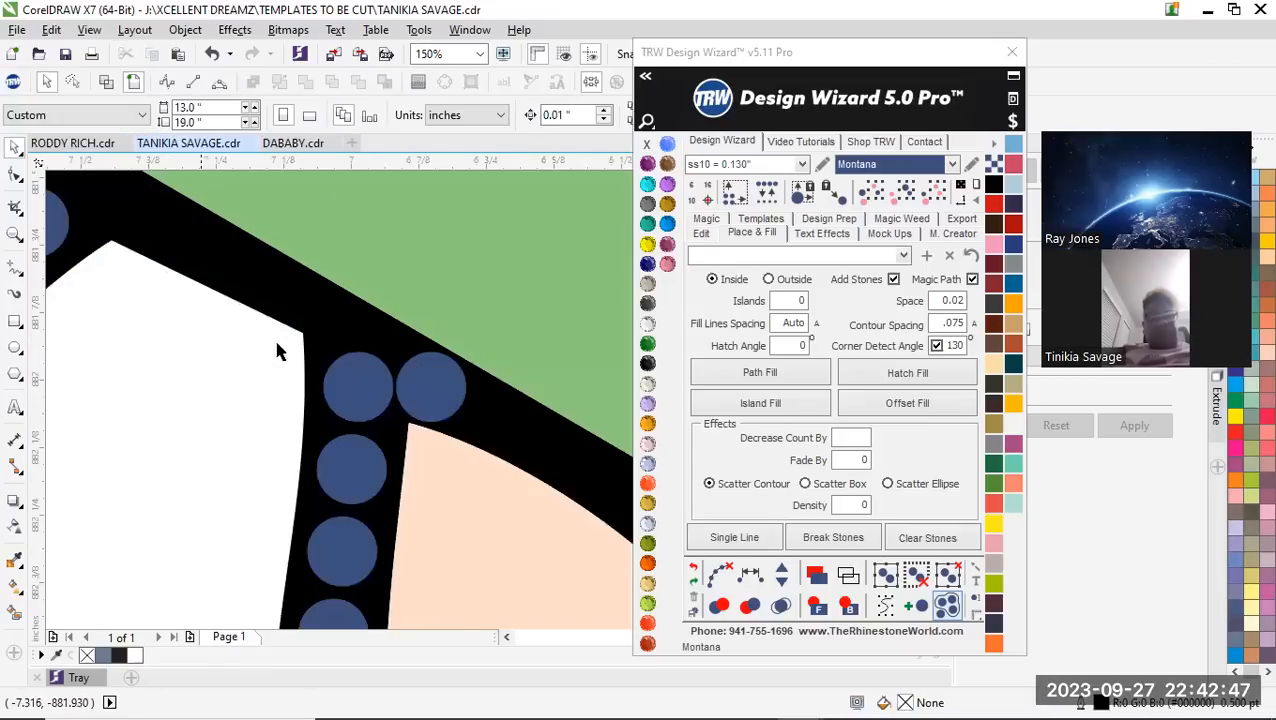
{"action": "left_click", "coordinate": [360, 408]}
{"action": "key", "text": "Delete"}
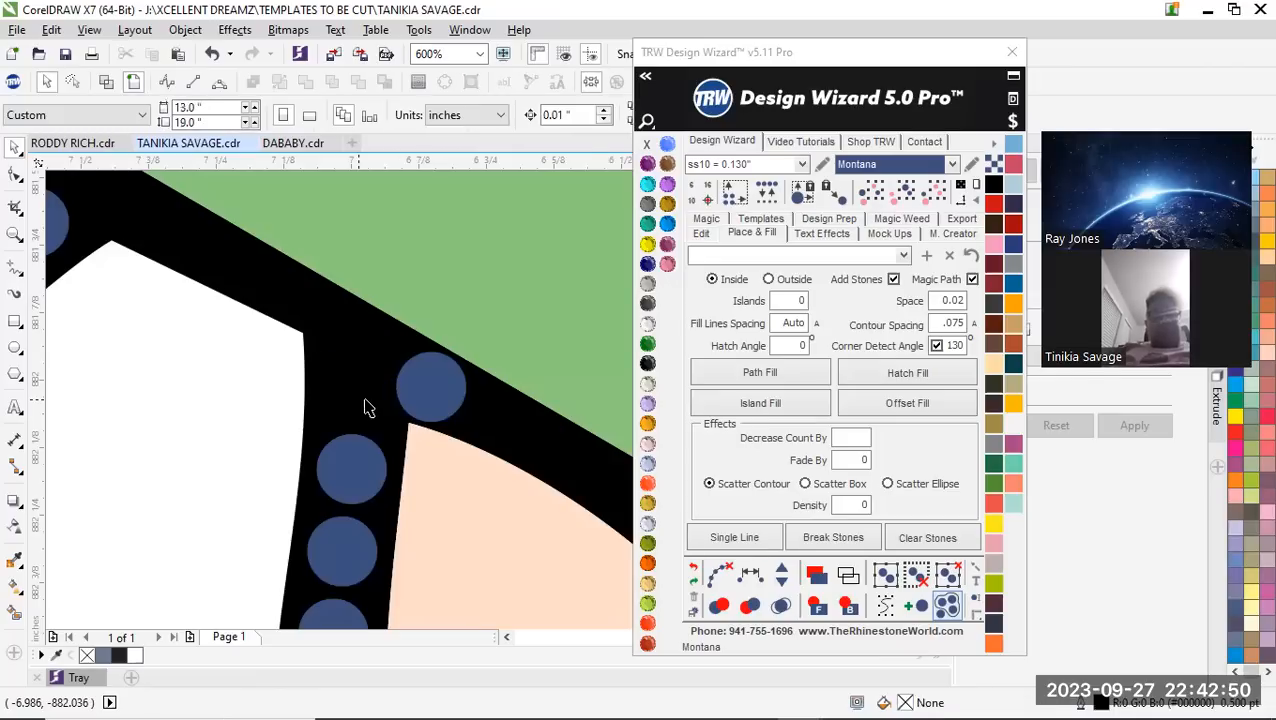
{"action": "left_click_drag", "start_coordinate": [433, 392], "coordinate": [360, 341]}
{"action": "scroll", "coordinate": [360, 341], "scroll_direction": "down", "scroll_amount": 3}
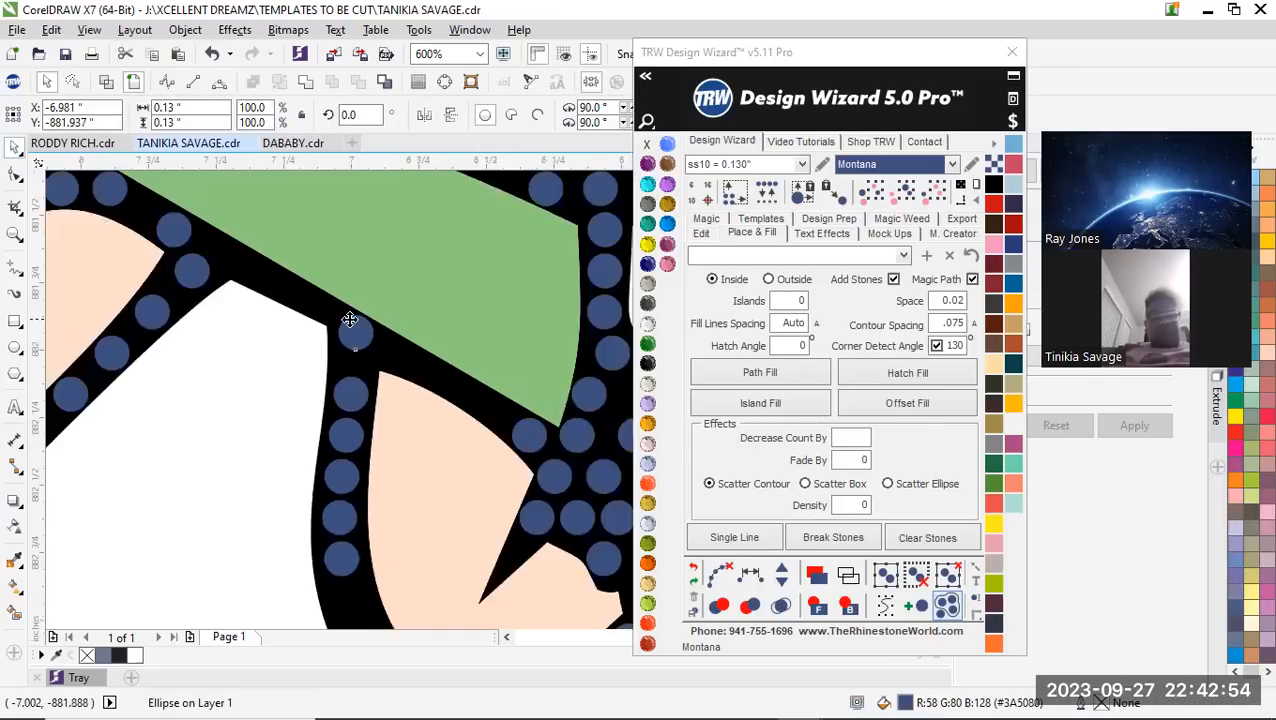
Select the stones around the outer edge of the limb below the green band, respace them equally and add stones to close the gaps
{"action": "scroll", "coordinate": [370, 397], "scroll_direction": "up", "scroll_amount": 2}
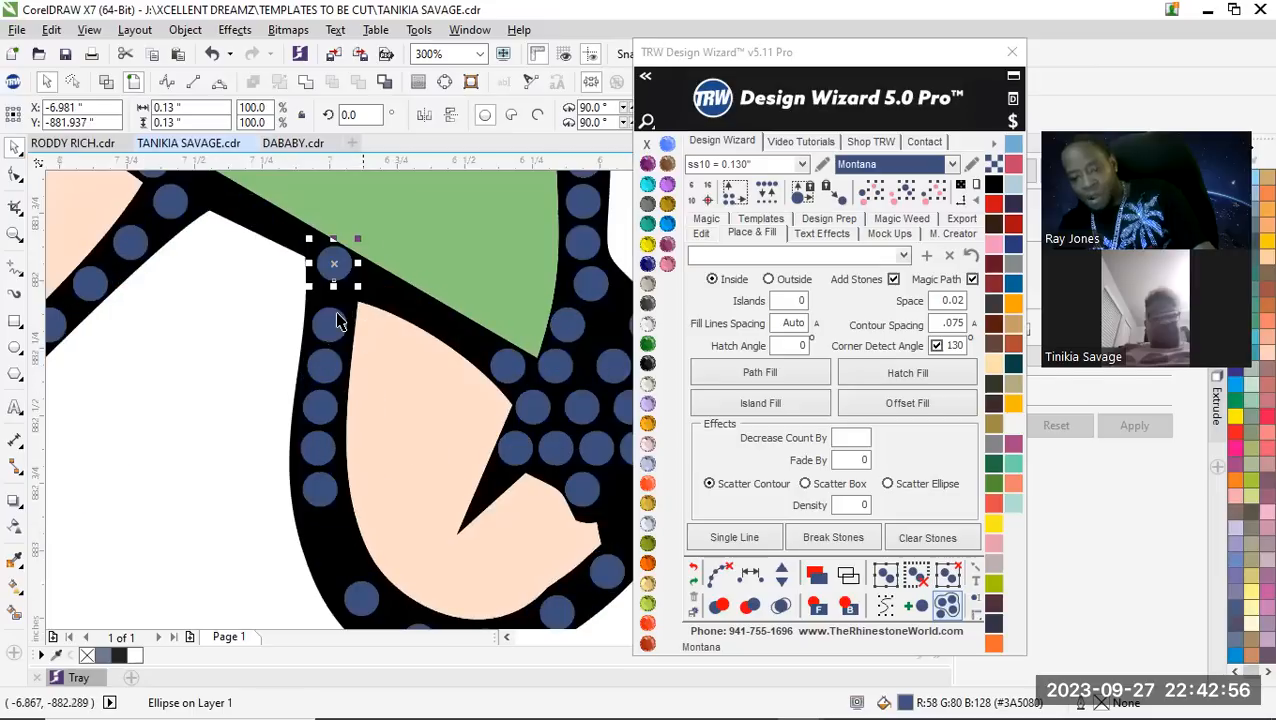
{"action": "left_click", "coordinate": [327, 330], "text": "shift"}
{"action": "left_click", "coordinate": [324, 368], "text": "shift"}
{"action": "left_click", "coordinate": [320, 407], "text": "shift"}
{"action": "left_click", "coordinate": [320, 448], "text": "shift"}
{"action": "left_click", "coordinate": [320, 489], "text": "shift"}
{"action": "scroll", "coordinate": [270, 360], "scroll_direction": "down", "scroll_amount": 2}
{"action": "scroll", "coordinate": [365, 543], "scroll_direction": "up", "scroll_amount": 2}
{"action": "left_click", "coordinate": [272, 420], "text": "shift"}
{"action": "left_click", "coordinate": [330, 460], "text": "shift"}
{"action": "left_click", "coordinate": [388, 460], "text": "shift"}
{"action": "left_click", "coordinate": [466, 431], "text": "shift"}
{"action": "left_click", "coordinate": [515, 389], "text": "shift"}
{"action": "left_click", "coordinate": [577, 307], "text": "shift"}
{"action": "left_click", "coordinate": [590, 258], "text": "shift"}
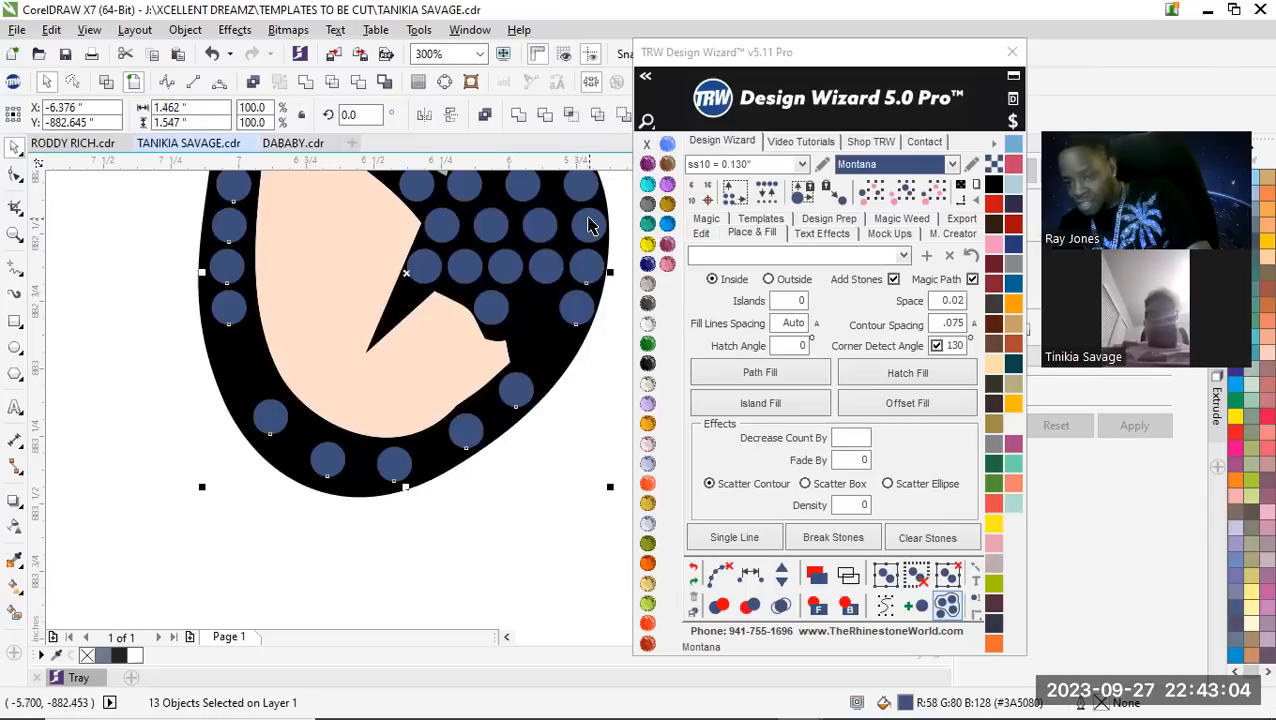
{"action": "left_click", "coordinate": [589, 224], "text": "shift"}
{"action": "scroll", "coordinate": [584, 245], "scroll_direction": "down", "scroll_amount": 2}
{"action": "scroll", "coordinate": [576, 282], "scroll_direction": "up", "scroll_amount": 2}
{"action": "left_click", "coordinate": [483, 440], "text": "shift"}
{"action": "left_click", "coordinate": [455, 398], "text": "shift"}
{"action": "left_click", "coordinate": [399, 356], "text": "shift"}
{"action": "left_click", "coordinate": [752, 577]}
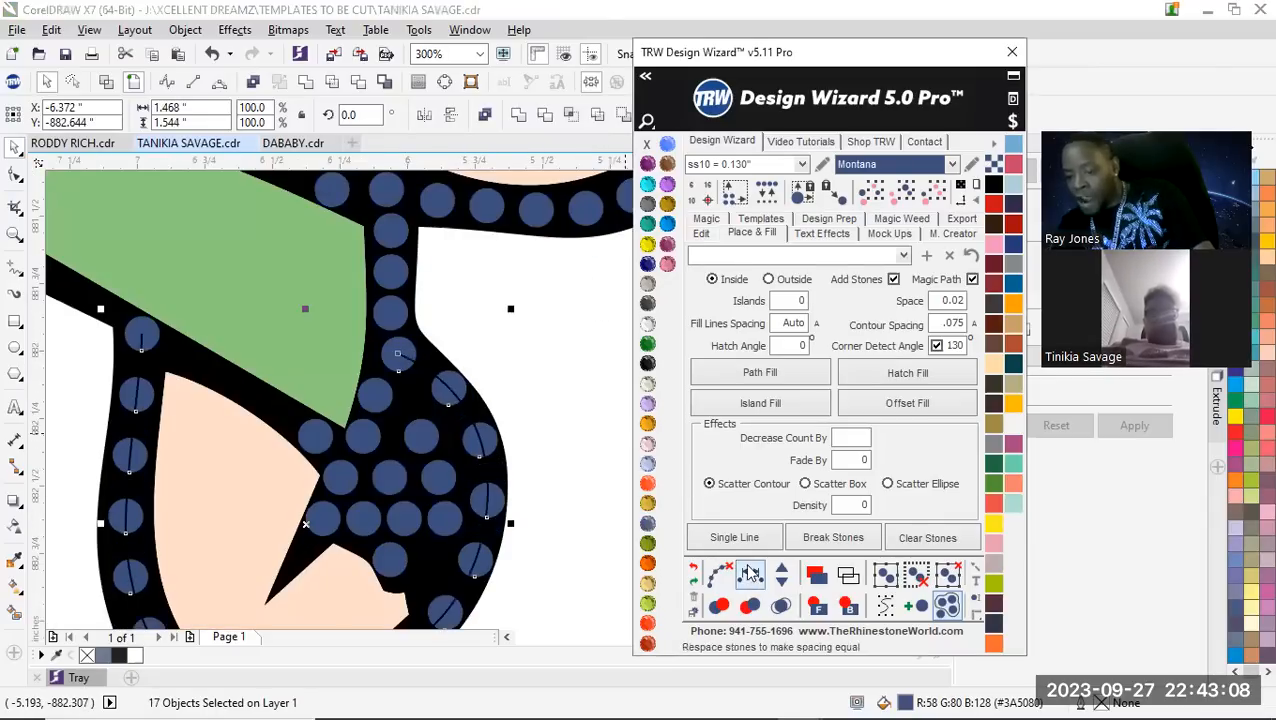
{"action": "left_click", "coordinate": [782, 573]}
{"action": "left_click", "coordinate": [782, 573]}
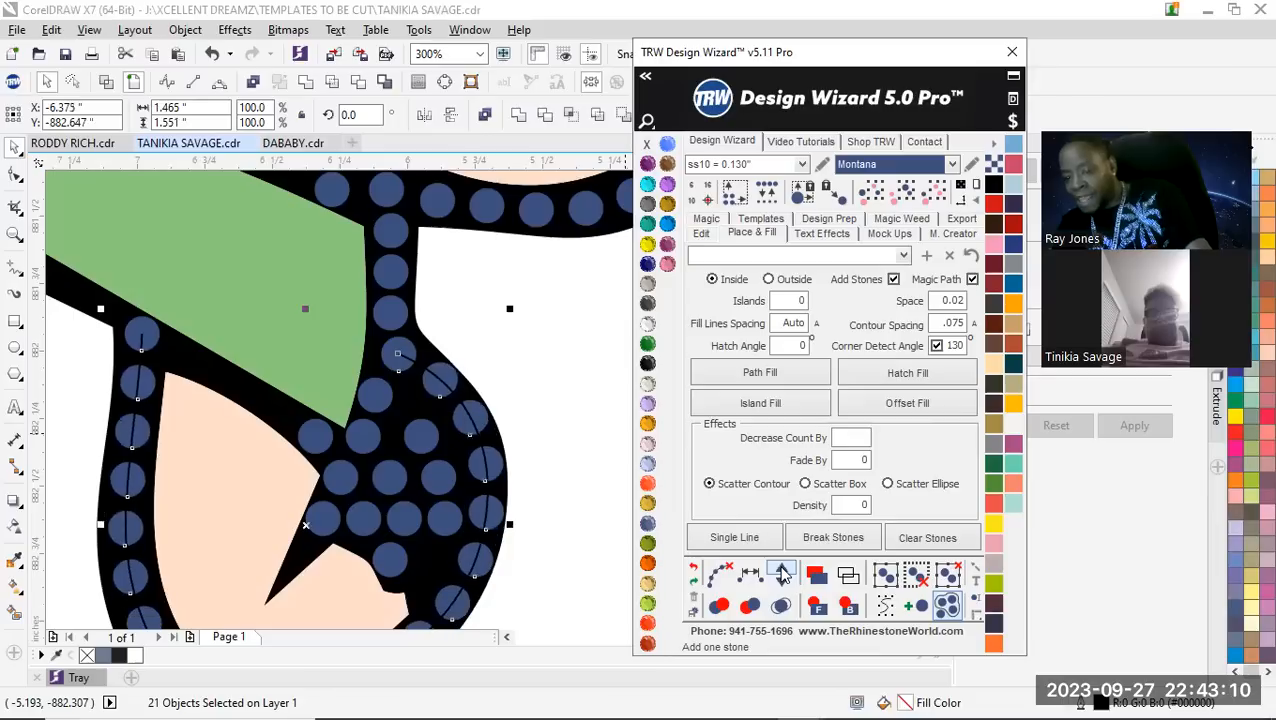
Add further stones to the selected run around the outer edge of the limb below the green band and clear its paths
{"action": "left_click", "coordinate": [782, 573]}
{"action": "left_click", "coordinate": [782, 573]}
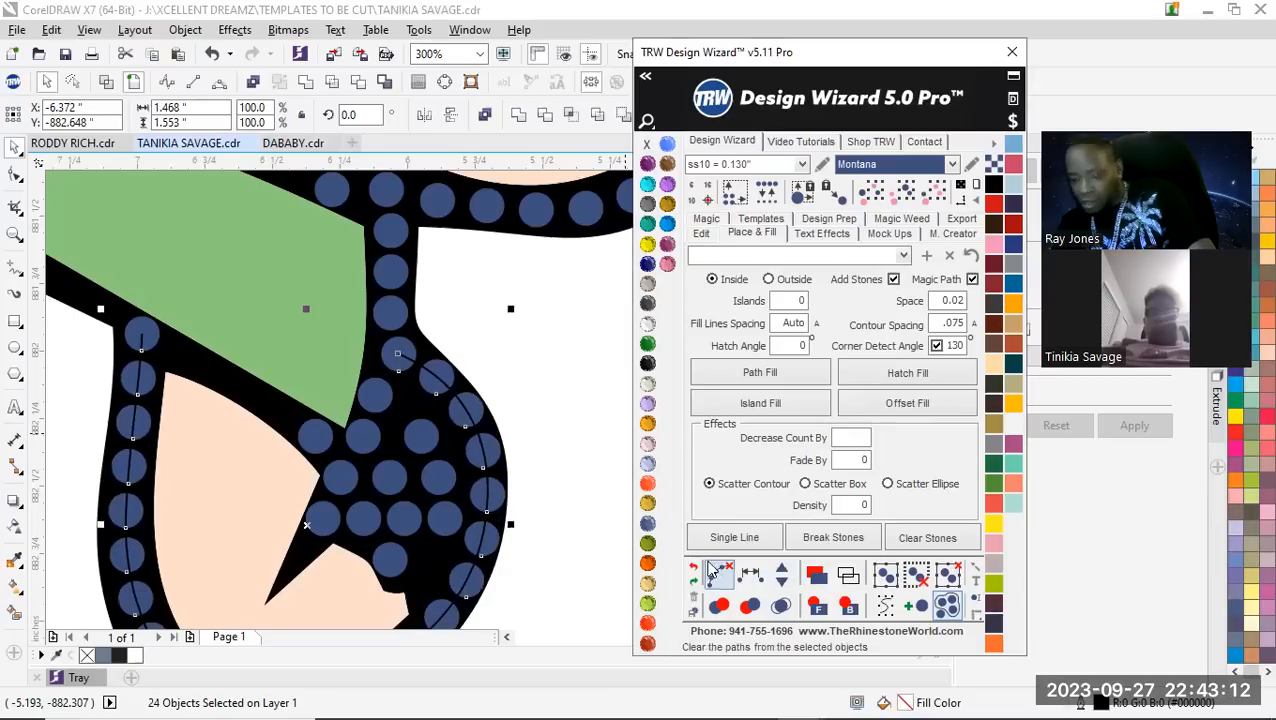
{"action": "left_click", "coordinate": [713, 570]}
{"action": "left_click", "coordinate": [530, 436]}
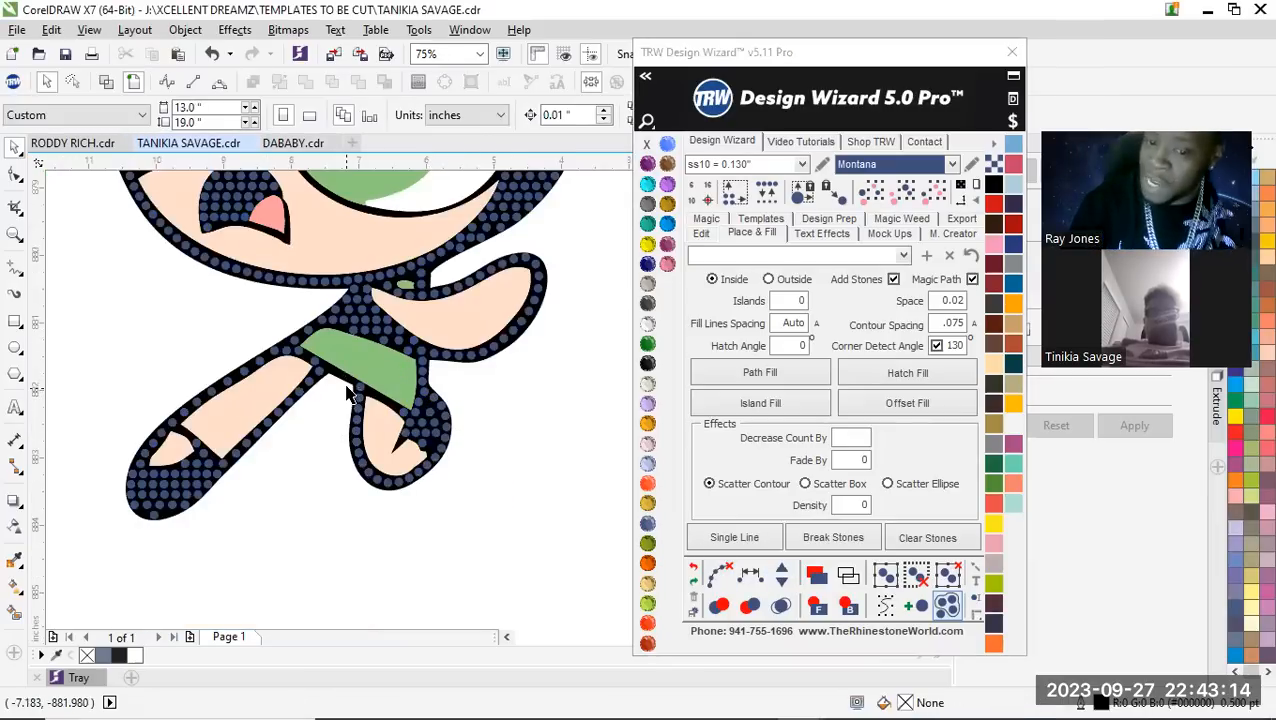
Delete the surplus stones around the leg's upper end by the green band's pointed corner and move the corner stone into the outline's middle
{"action": "scroll", "coordinate": [348, 393], "scroll_direction": "up", "scroll_amount": 2}
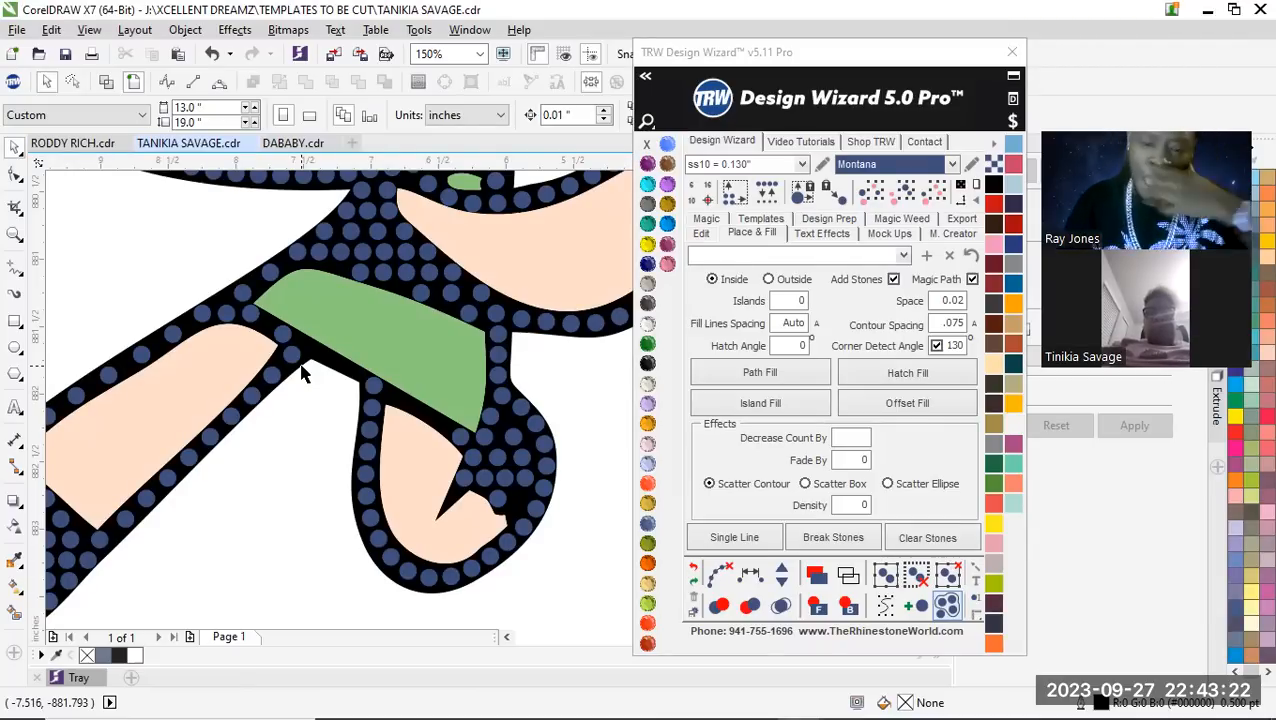
{"action": "scroll", "coordinate": [252, 318], "scroll_direction": "up", "scroll_amount": 2}
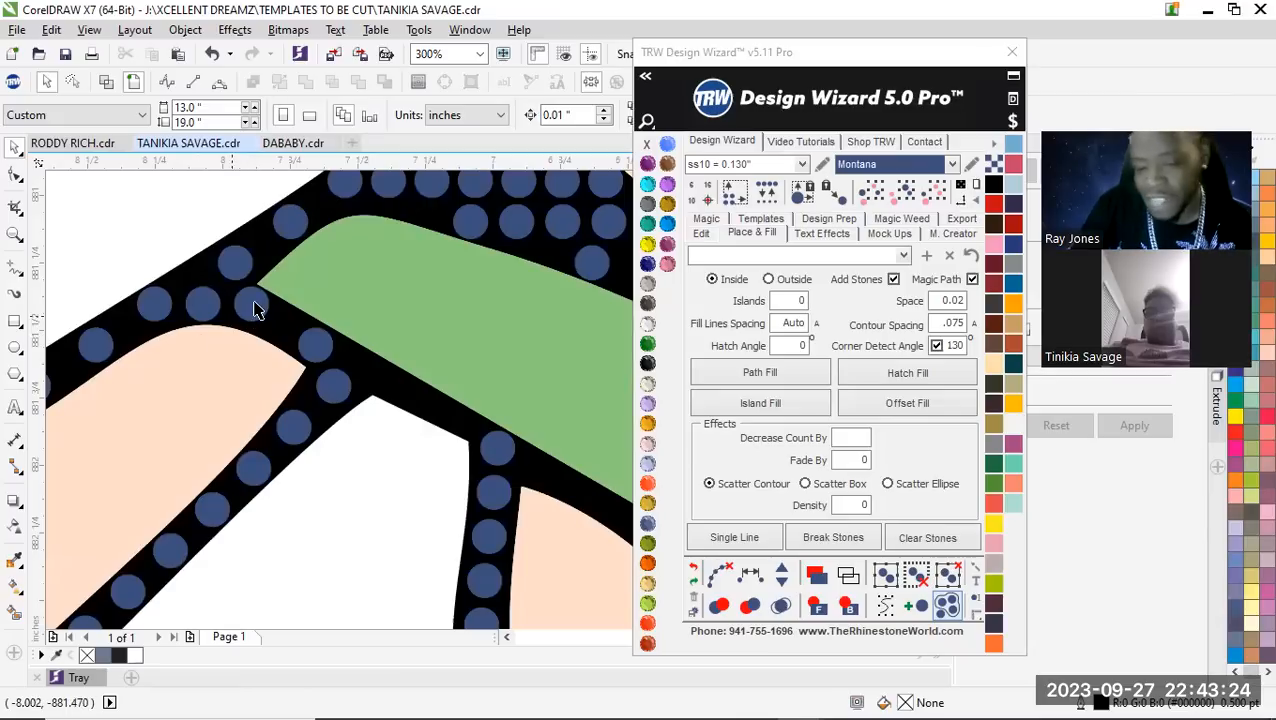
{"action": "left_click", "coordinate": [254, 301]}
{"action": "key", "text": "Delete"}
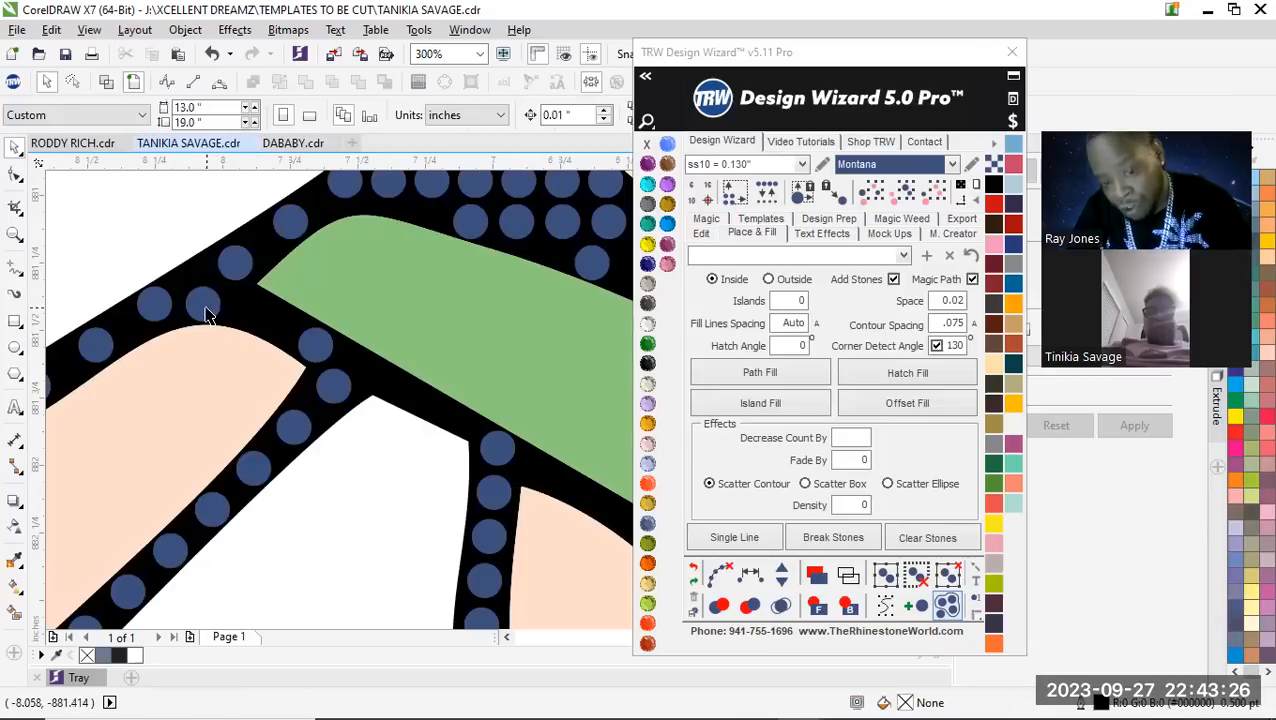
{"action": "left_click", "coordinate": [207, 306]}
{"action": "scroll", "coordinate": [225, 275], "scroll_direction": "up", "scroll_amount": 1}
{"action": "key", "text": "Delete"}
{"action": "left_click_drag", "start_coordinate": [250, 256], "coordinate": [166, 280]}
{"action": "scroll", "coordinate": [222, 319], "scroll_direction": "down", "scroll_amount": 2}
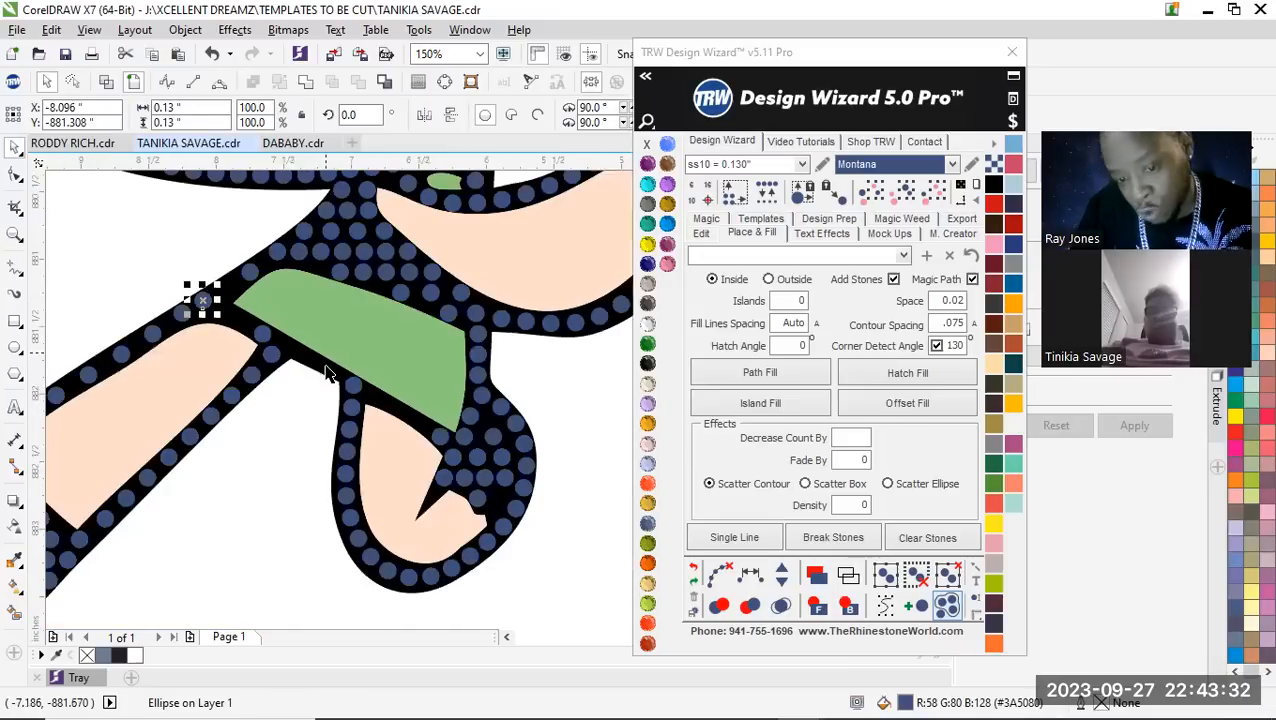
{"action": "scroll", "coordinate": [286, 392], "scroll_direction": "up", "scroll_amount": 1}
{"action": "key", "text": "Escape"}
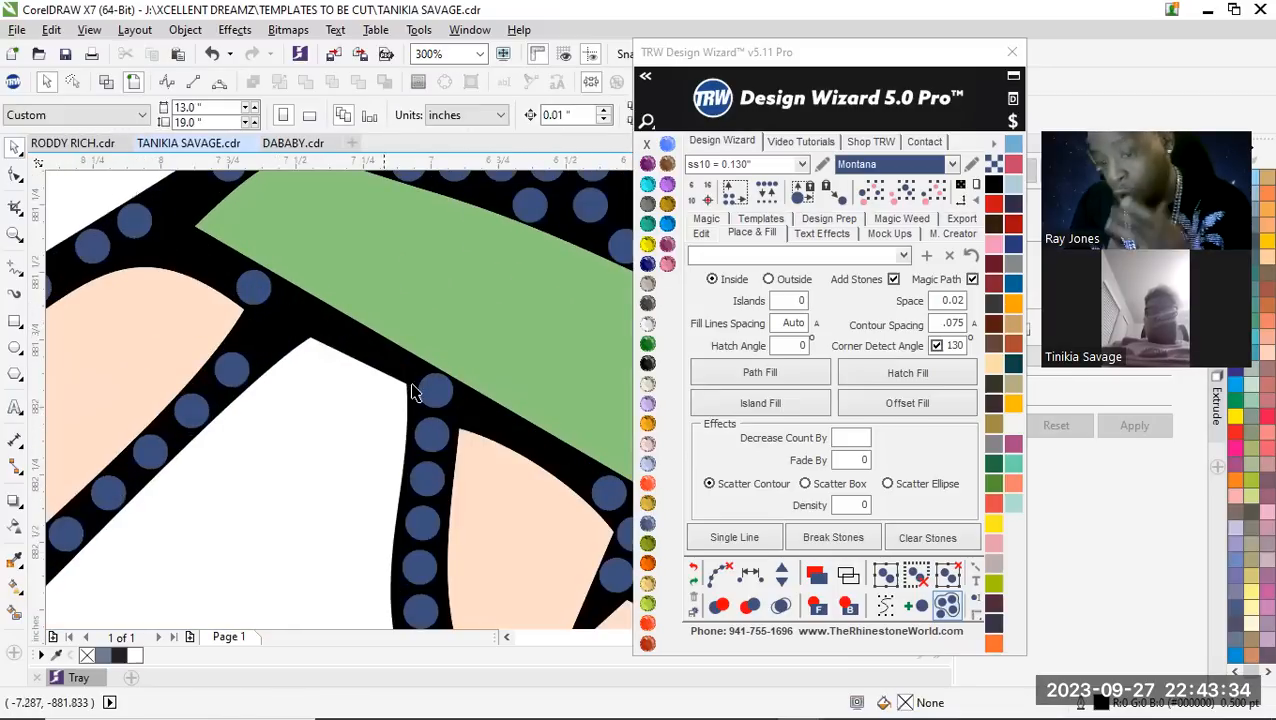
Select the stones along the green band's lower edge, respace them equally, add stones until 14 objects fill the edge and clear the paths
{"action": "scroll", "coordinate": [414, 392], "scroll_direction": "down", "scroll_amount": 1}
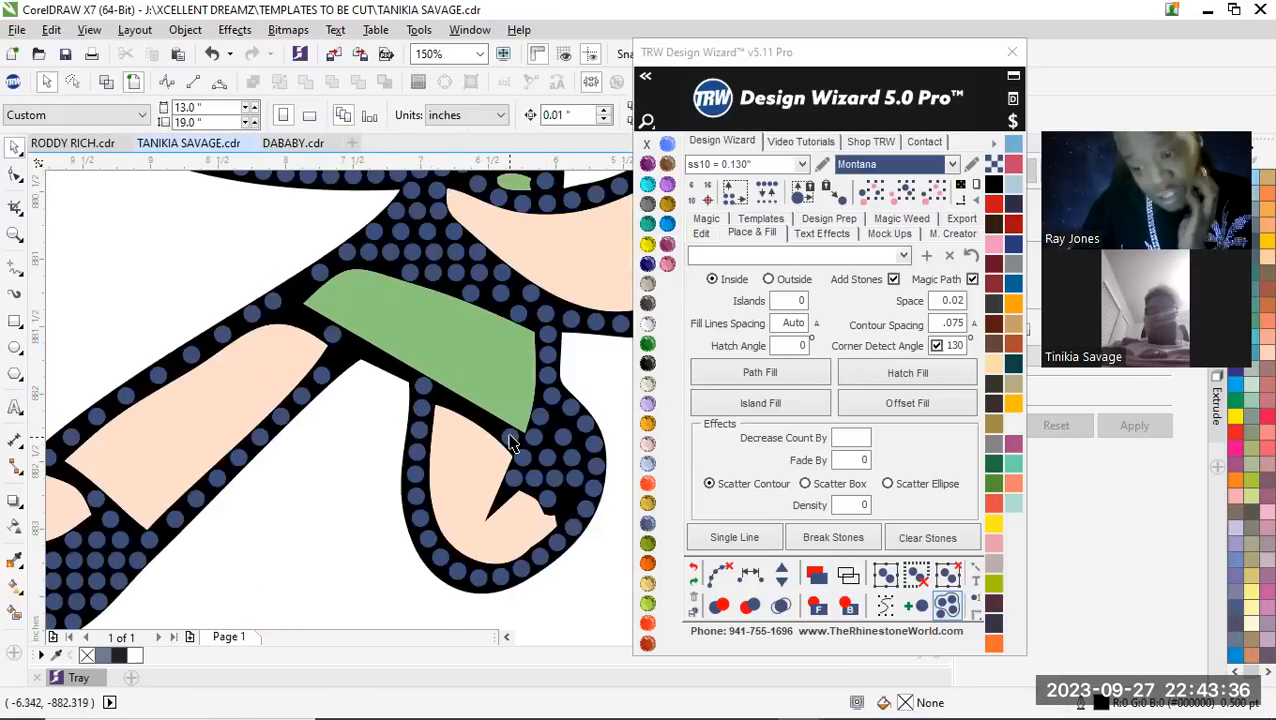
{"action": "scroll", "coordinate": [510, 443], "scroll_direction": "up", "scroll_amount": 1}
{"action": "scroll", "coordinate": [513, 450], "scroll_direction": "down", "scroll_amount": 1}
{"action": "scroll", "coordinate": [525, 465], "scroll_direction": "up", "scroll_amount": 1}
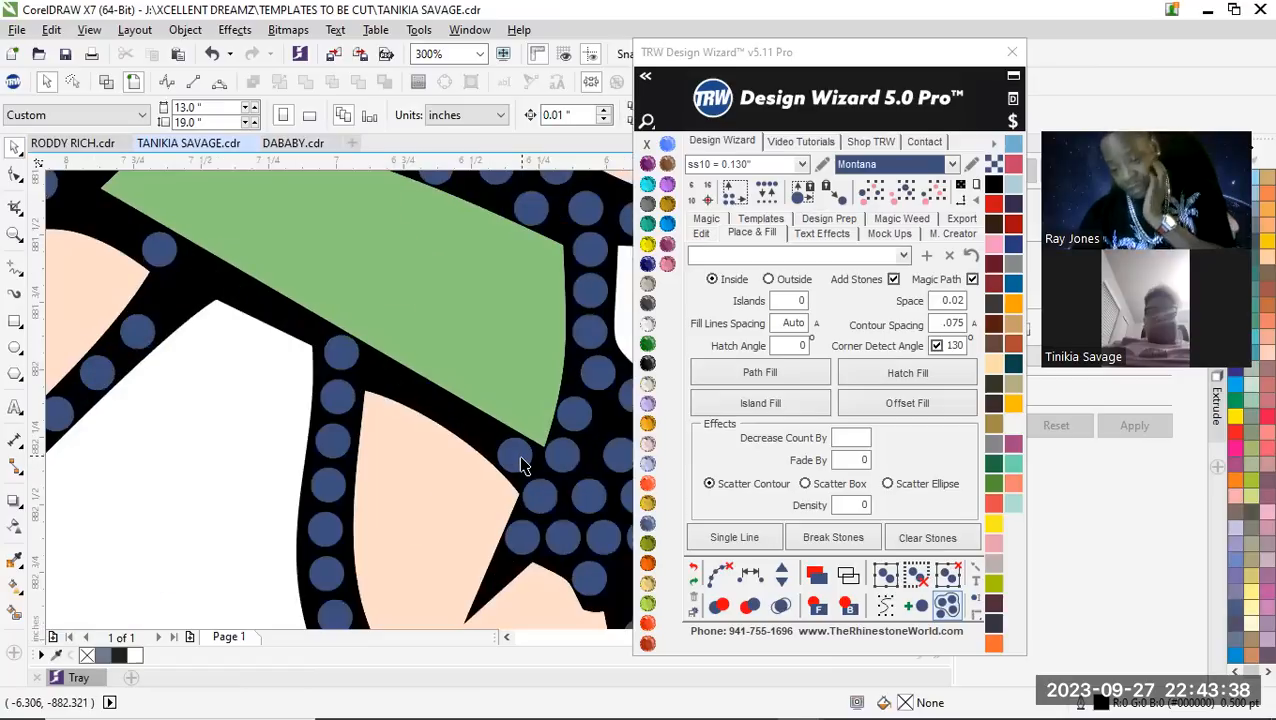
{"action": "scroll", "coordinate": [455, 459], "scroll_direction": "down", "scroll_amount": 1}
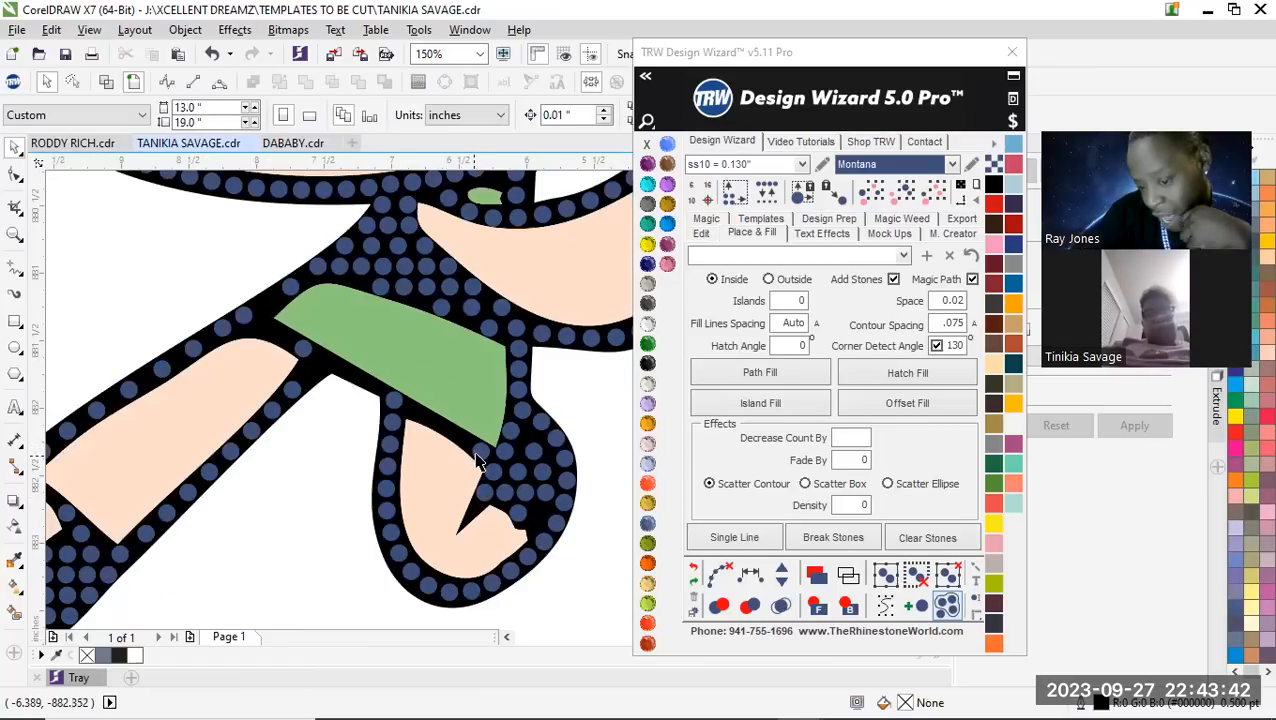
{"action": "left_click", "coordinate": [480, 459]}
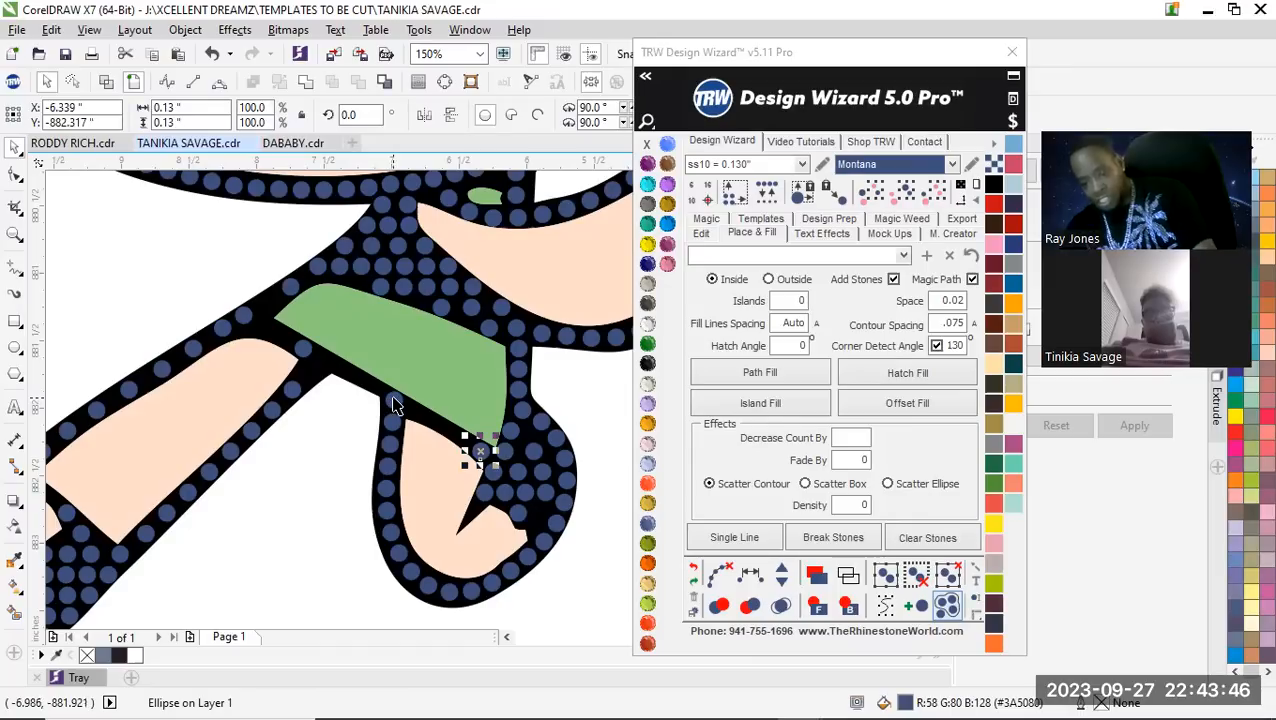
{"action": "left_click", "coordinate": [392, 402], "text": "shift"}
{"action": "left_click", "coordinate": [305, 355], "text": "shift"}
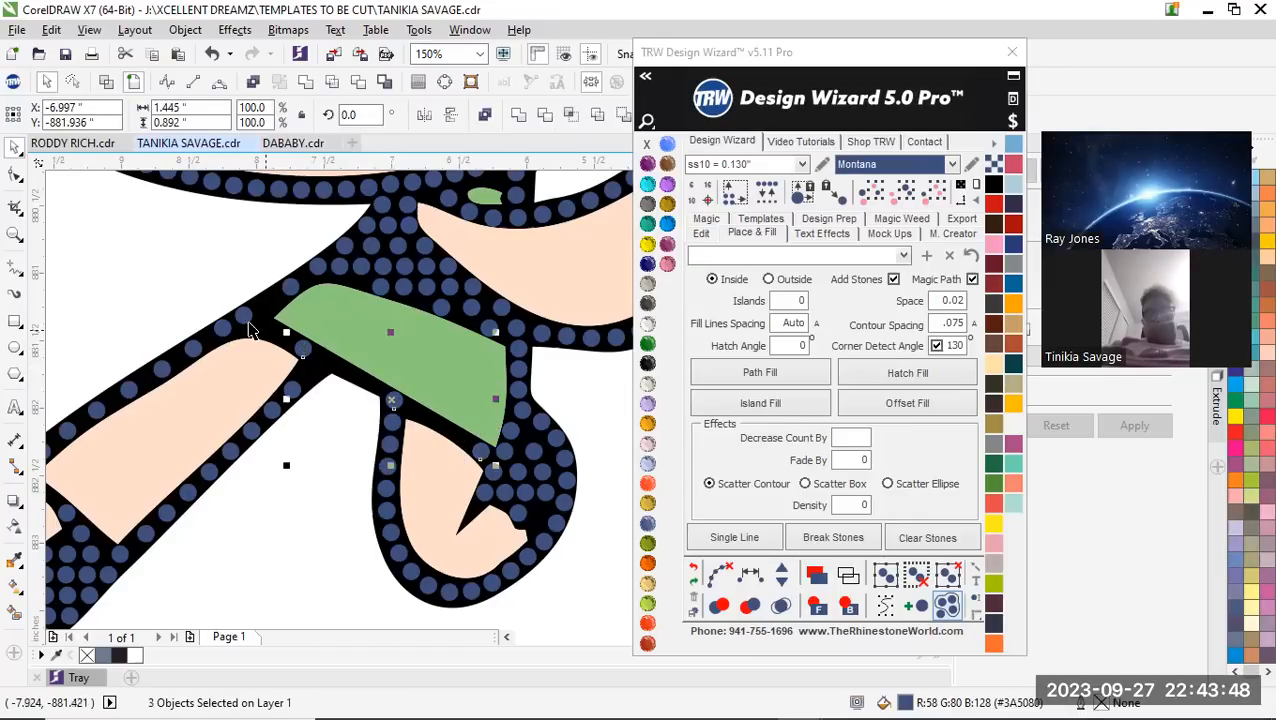
{"action": "left_click", "coordinate": [243, 316], "text": "shift"}
{"action": "left_click", "coordinate": [751, 572]}
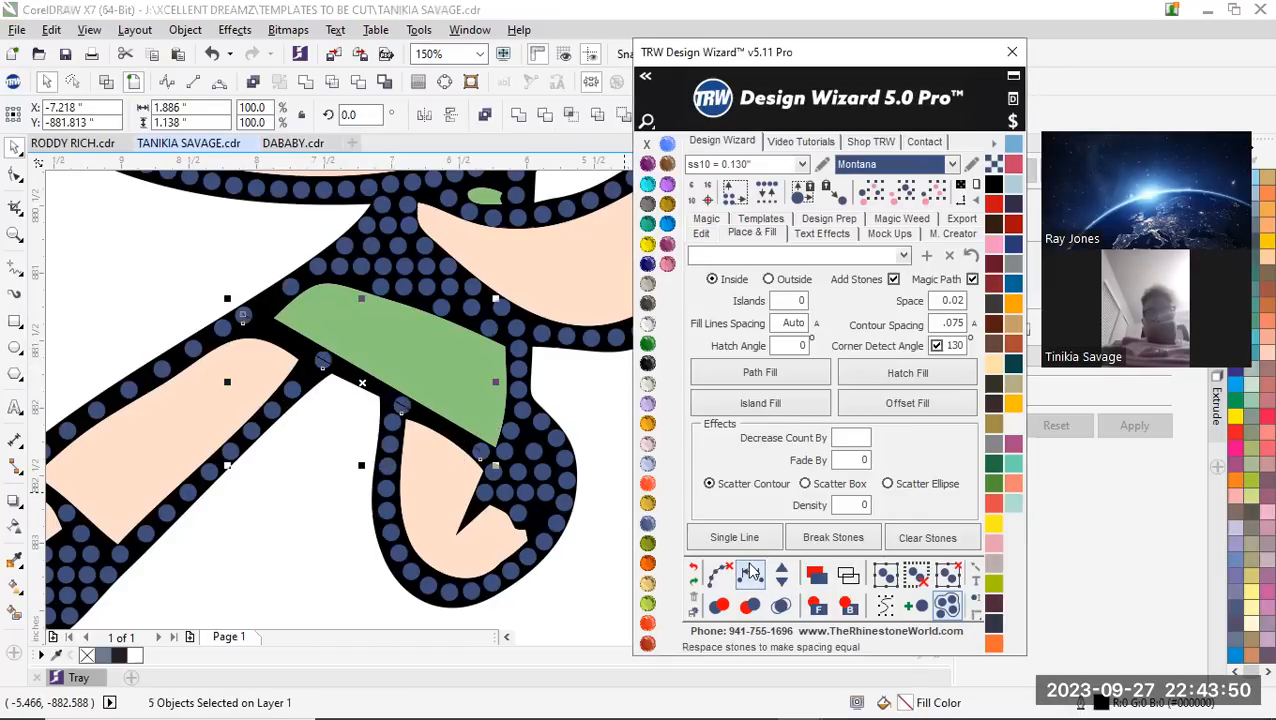
{"action": "left_click", "coordinate": [781, 570]}
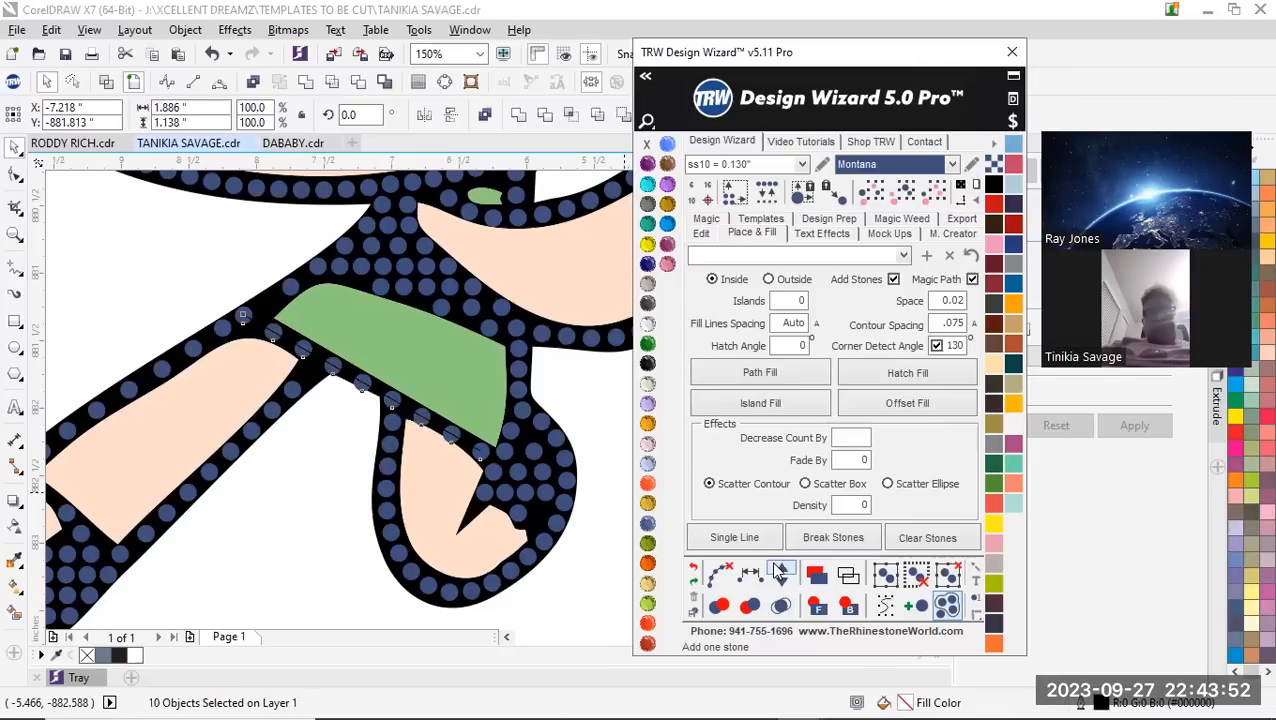
{"action": "left_click", "coordinate": [781, 570]}
{"action": "left_click", "coordinate": [781, 570]}
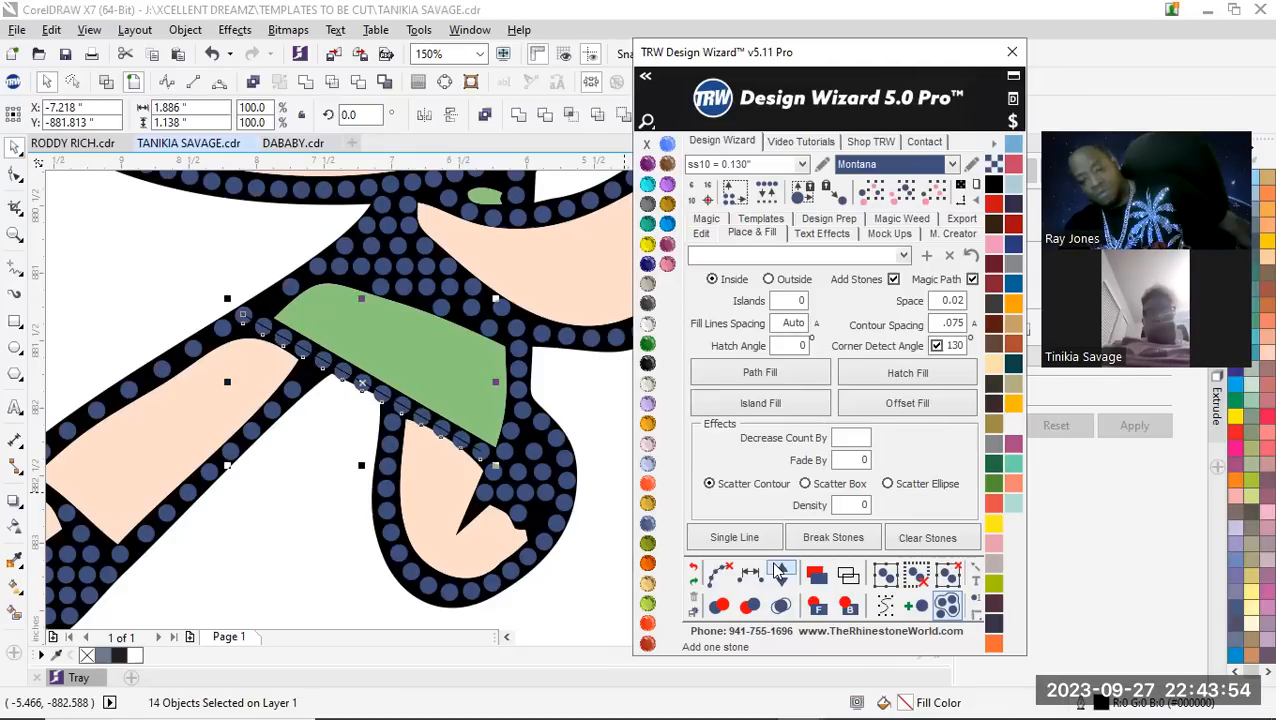
{"action": "left_click", "coordinate": [720, 573]}
{"action": "left_click", "coordinate": [345, 465]}
Delete the stones along the lower outline of the slanted leg, from the foot up to the green band
{"action": "scroll", "coordinate": [345, 465], "scroll_direction": "down", "scroll_amount": 2}
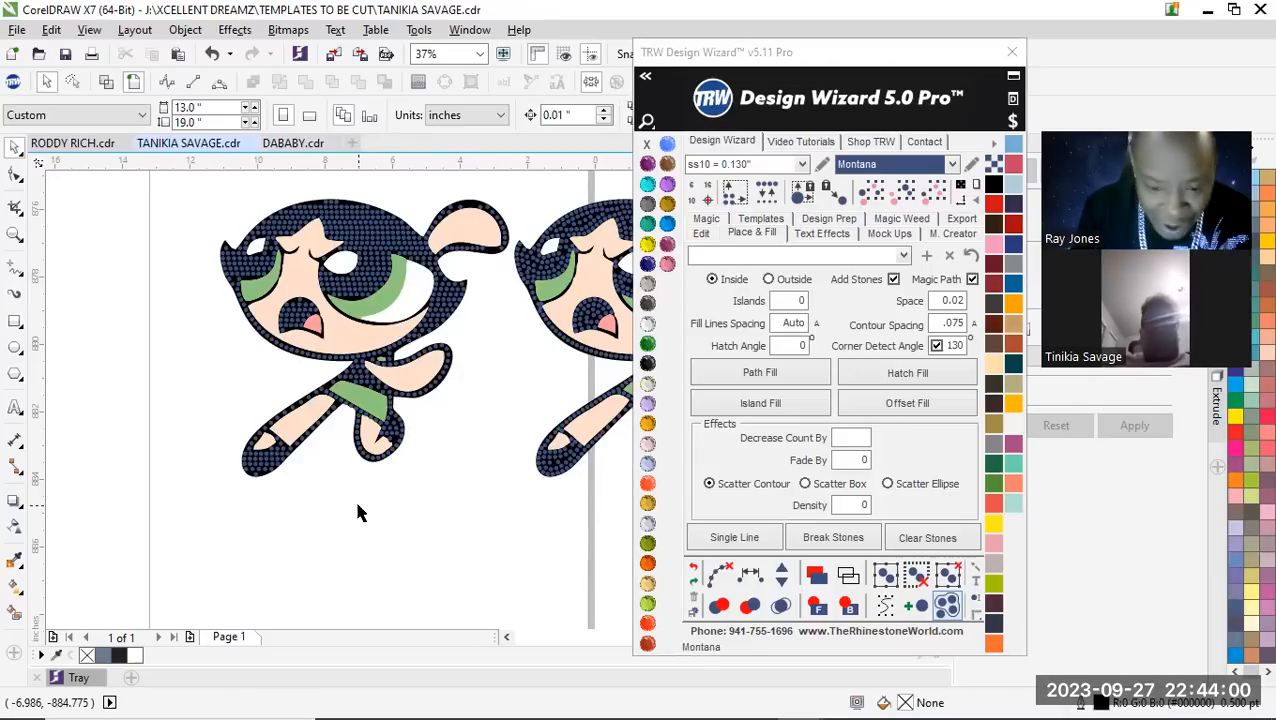
{"action": "scroll", "coordinate": [330, 441], "scroll_direction": "up", "scroll_amount": 2}
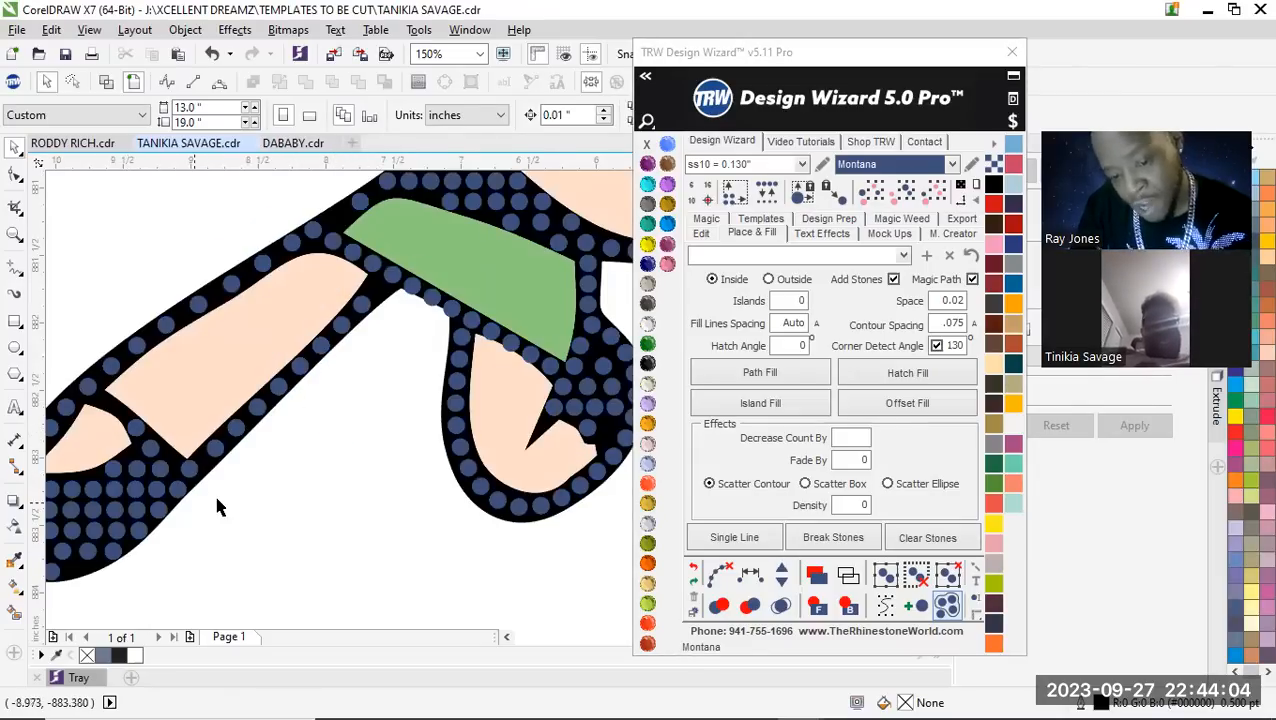
{"action": "scroll", "coordinate": [208, 489], "scroll_direction": "up", "scroll_amount": 2}
{"action": "left_click", "coordinate": [230, 433]}
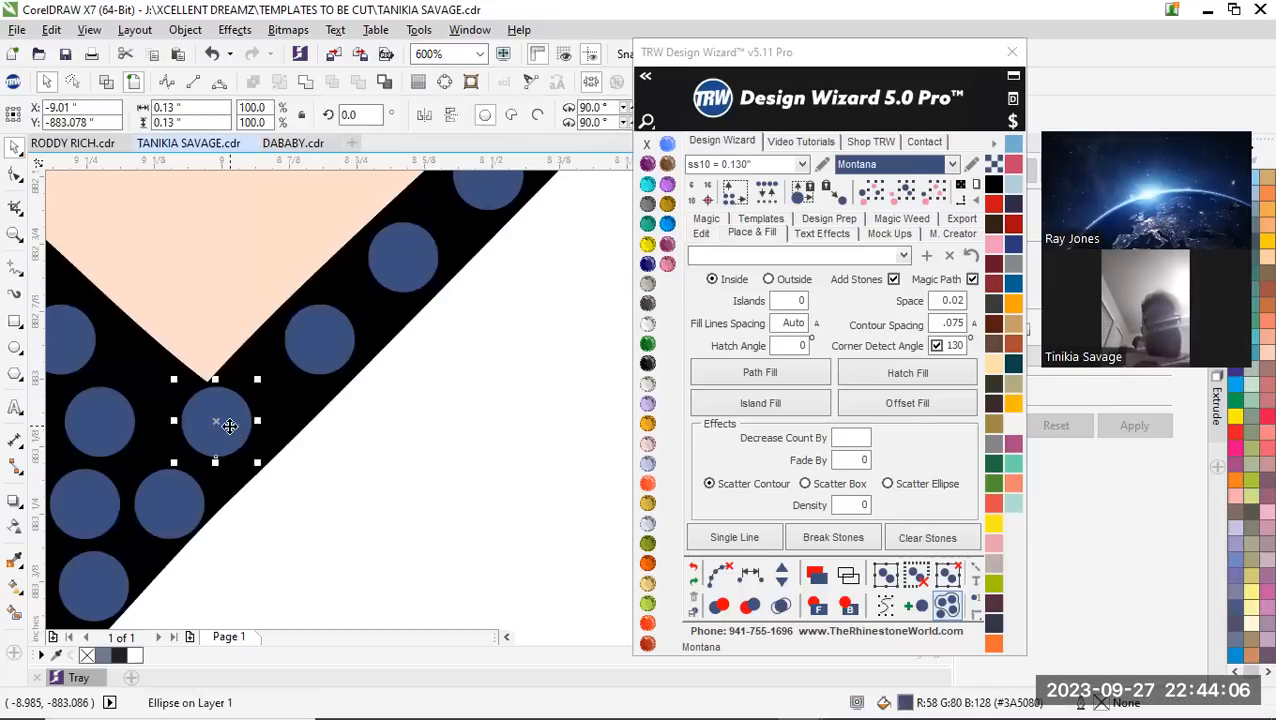
{"action": "scroll", "coordinate": [292, 480], "scroll_direction": "down", "scroll_amount": 2}
{"action": "scroll", "coordinate": [445, 291], "scroll_direction": "up", "scroll_amount": 1}
{"action": "scroll", "coordinate": [444, 289], "scroll_direction": "down", "scroll_amount": 1}
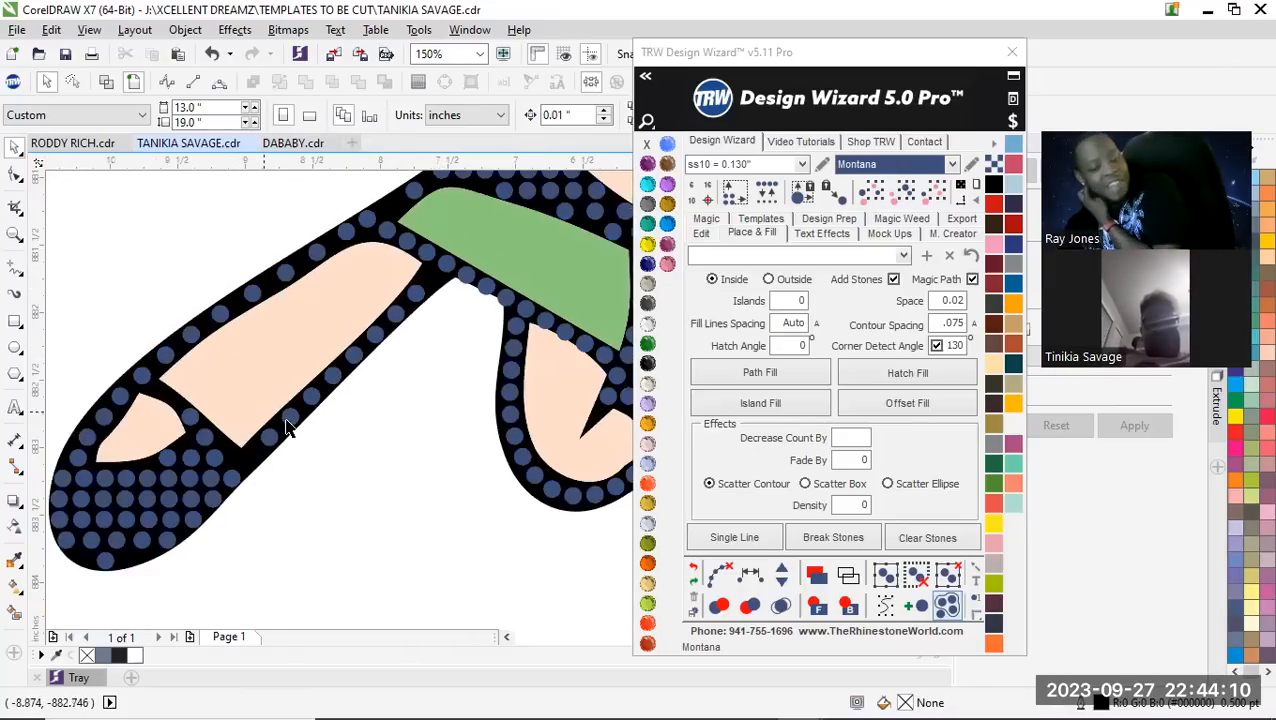
{"action": "left_click_drag", "start_coordinate": [418, 490], "coordinate": [243, 329]}
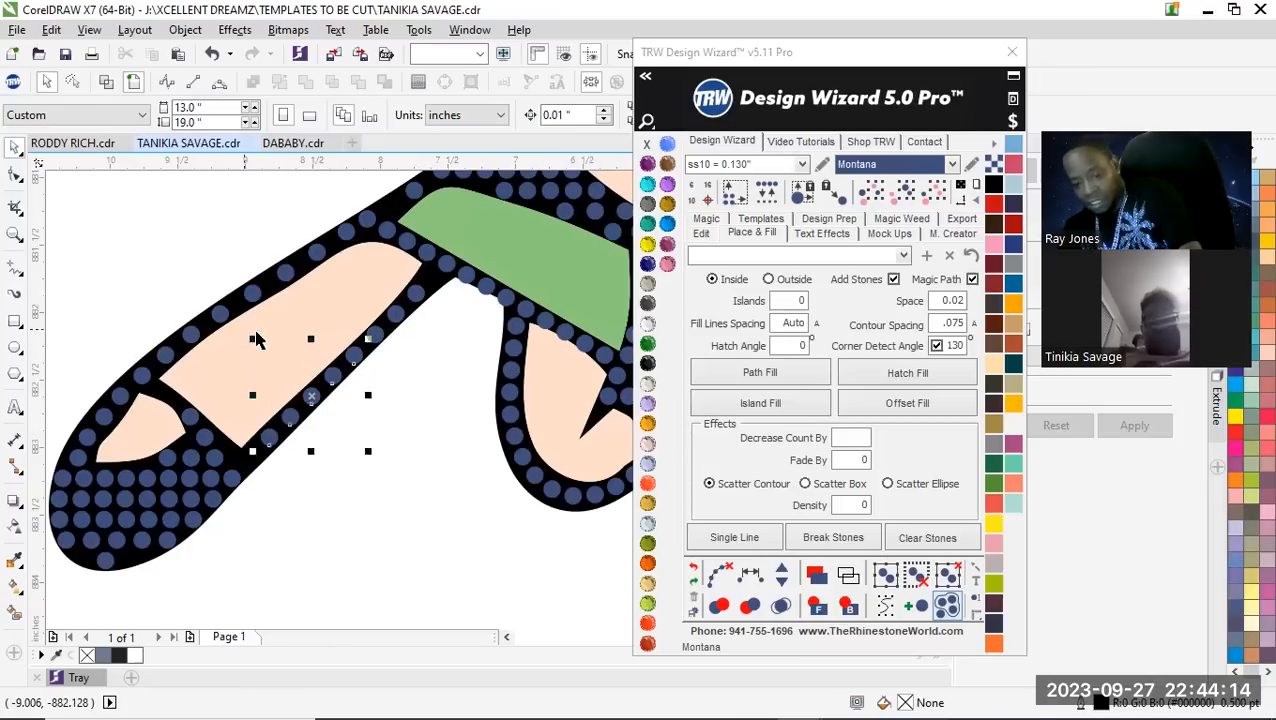
{"action": "key", "text": "Delete"}
{"action": "left_click_drag", "start_coordinate": [439, 389], "coordinate": [343, 272]}
{"action": "key", "text": "Delete"}
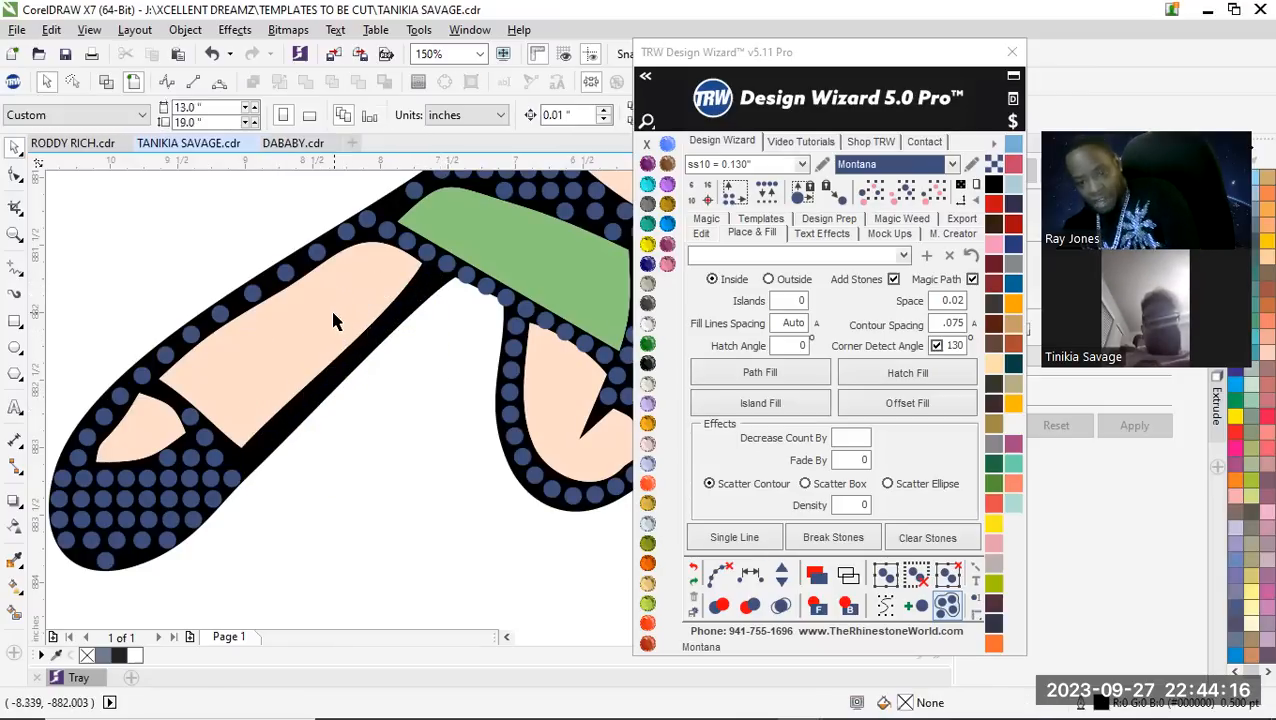
Create a fill with .02 spacing between the foot's edge stone and the stone where the leg's lower outline meets the green band
{"action": "left_click", "coordinate": [228, 484]}
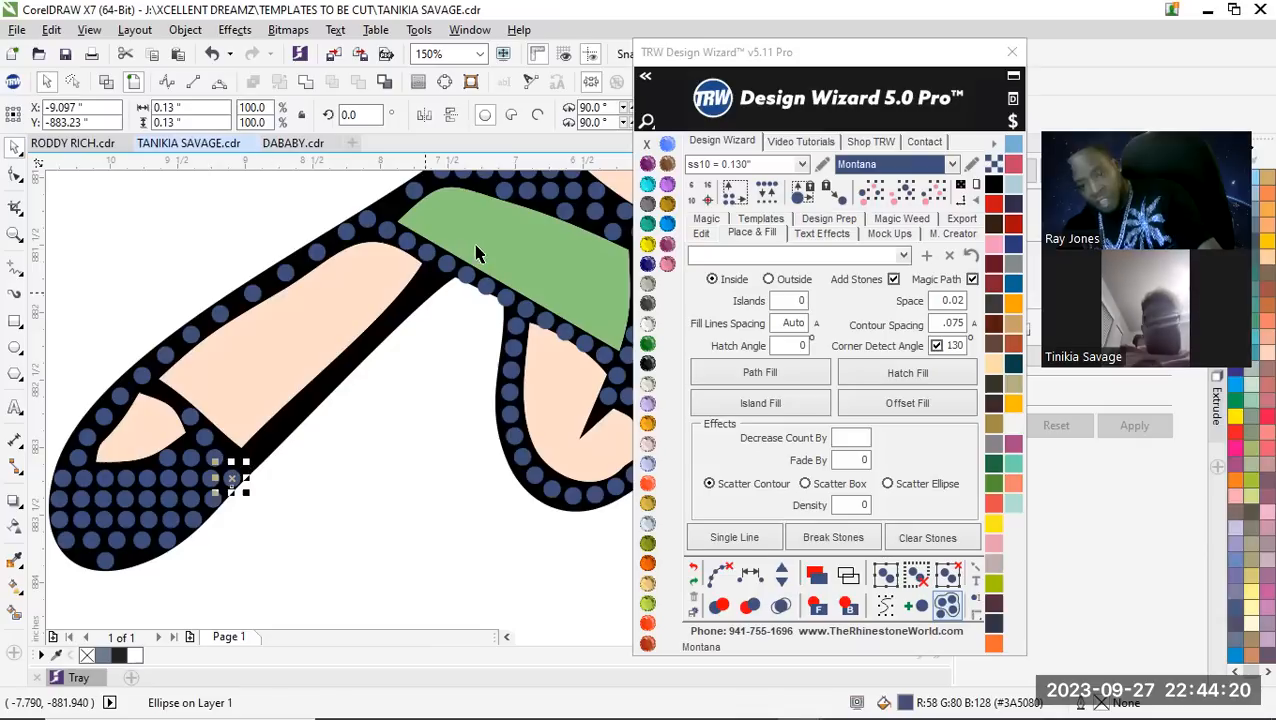
{"action": "left_click", "coordinate": [447, 263], "text": "shift"}
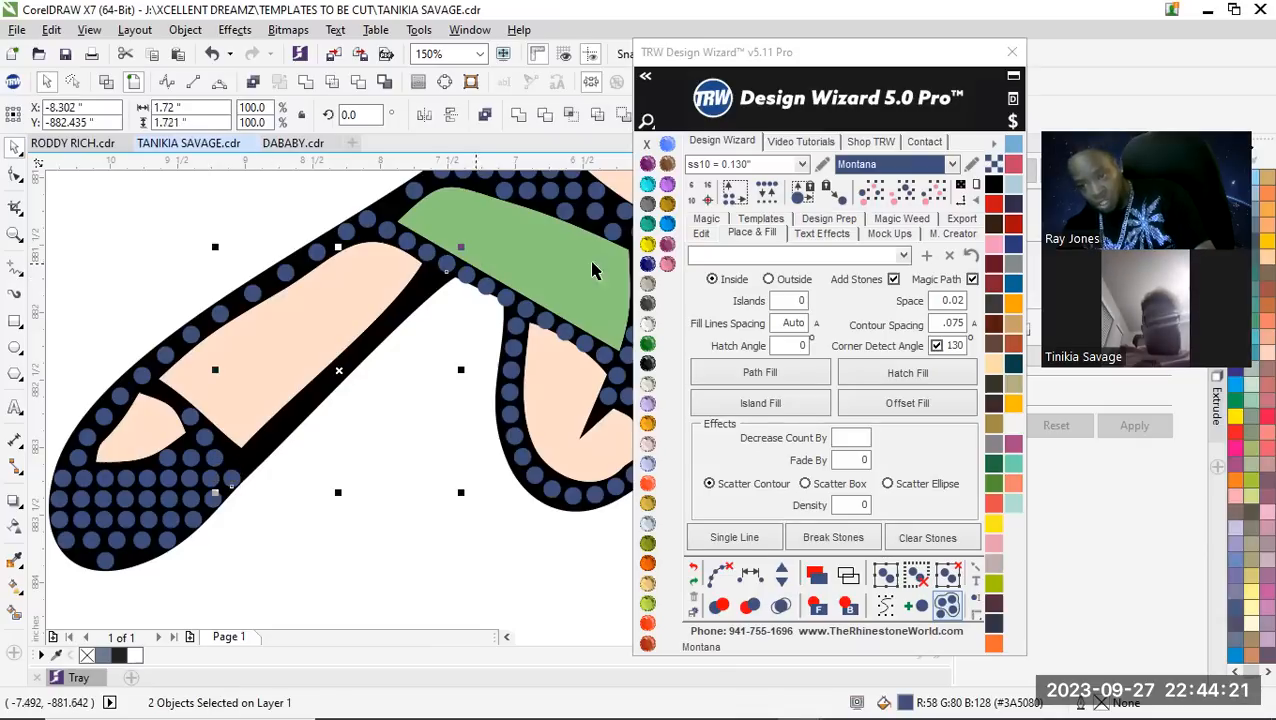
{"action": "left_click", "coordinate": [701, 234]}
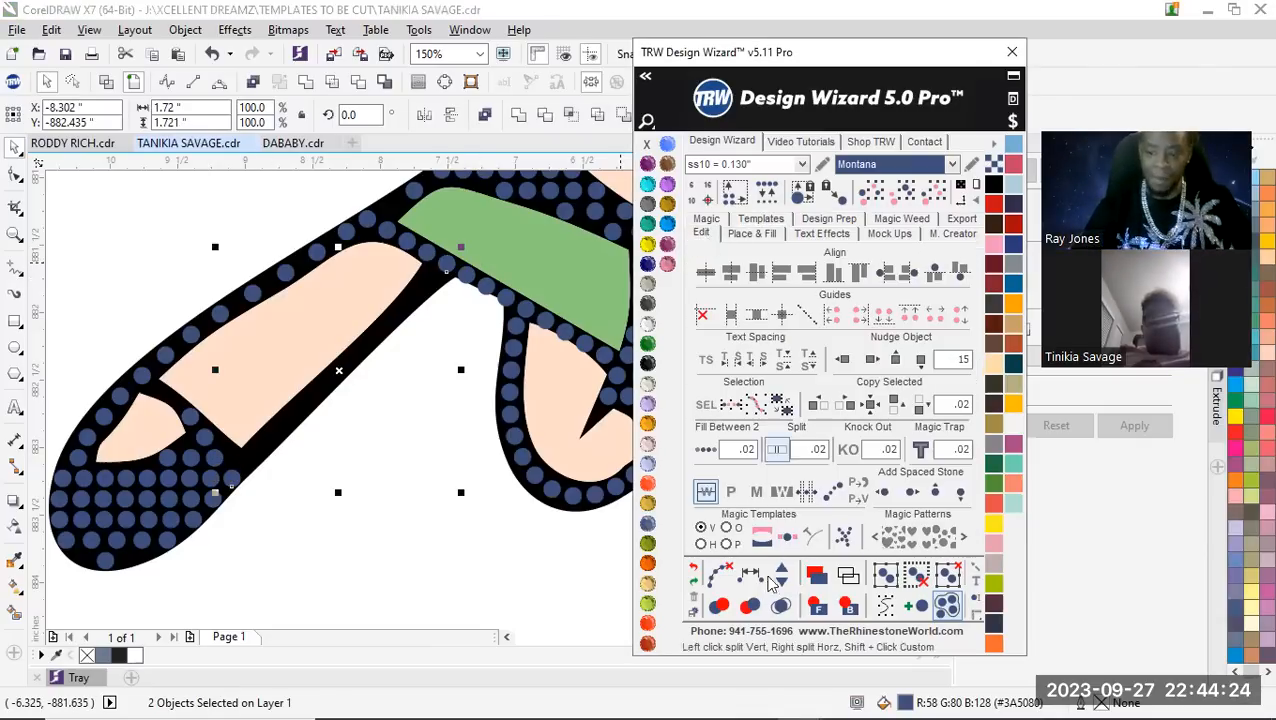
{"action": "left_click", "coordinate": [707, 452]}
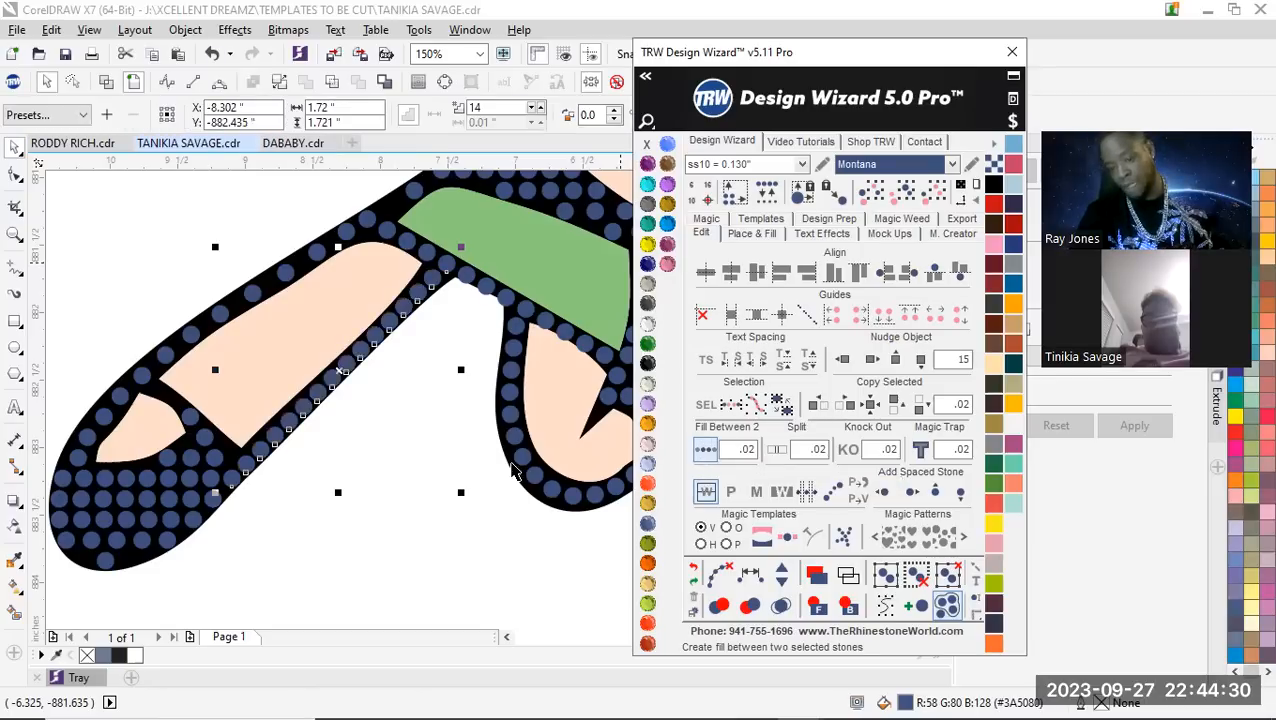
Remove two stones from the new line along the leg's lower outline, reducing the blend to 12
{"action": "scroll", "coordinate": [440, 284], "scroll_direction": "up", "scroll_amount": 2}
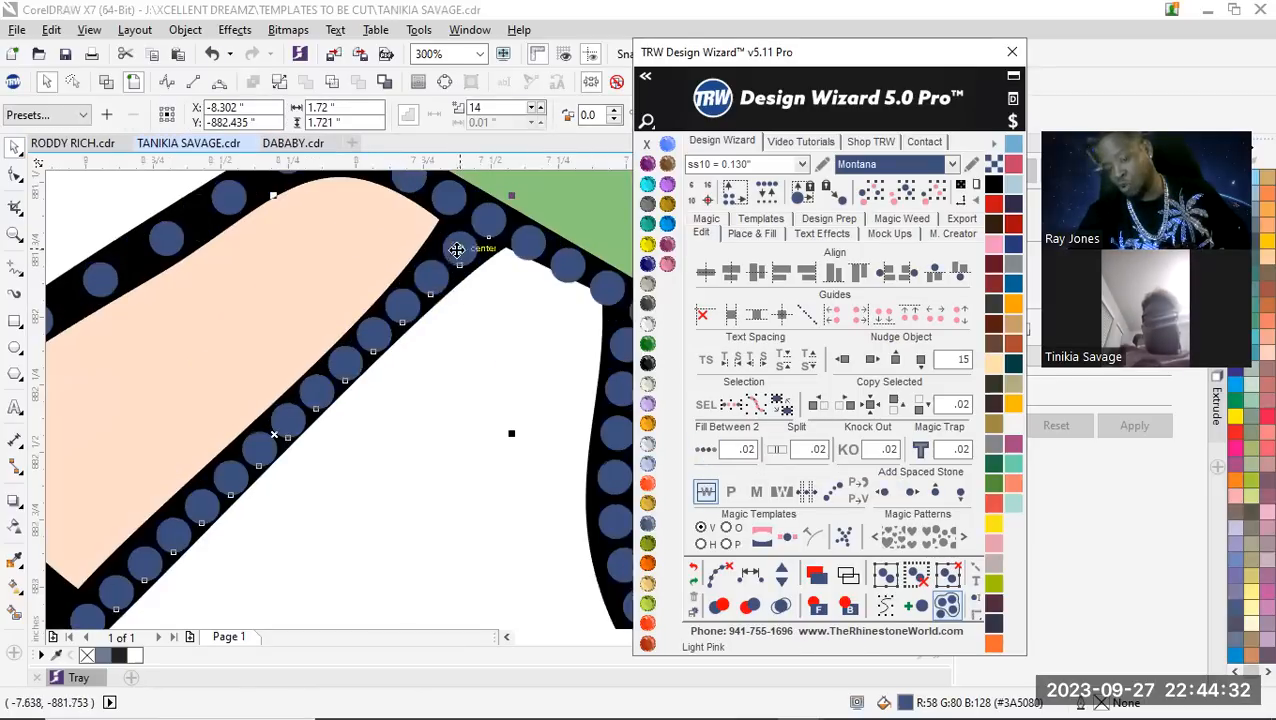
{"action": "scroll", "coordinate": [440, 283], "scroll_direction": "up", "scroll_amount": 2}
{"action": "scroll", "coordinate": [440, 283], "scroll_direction": "down", "scroll_amount": 4}
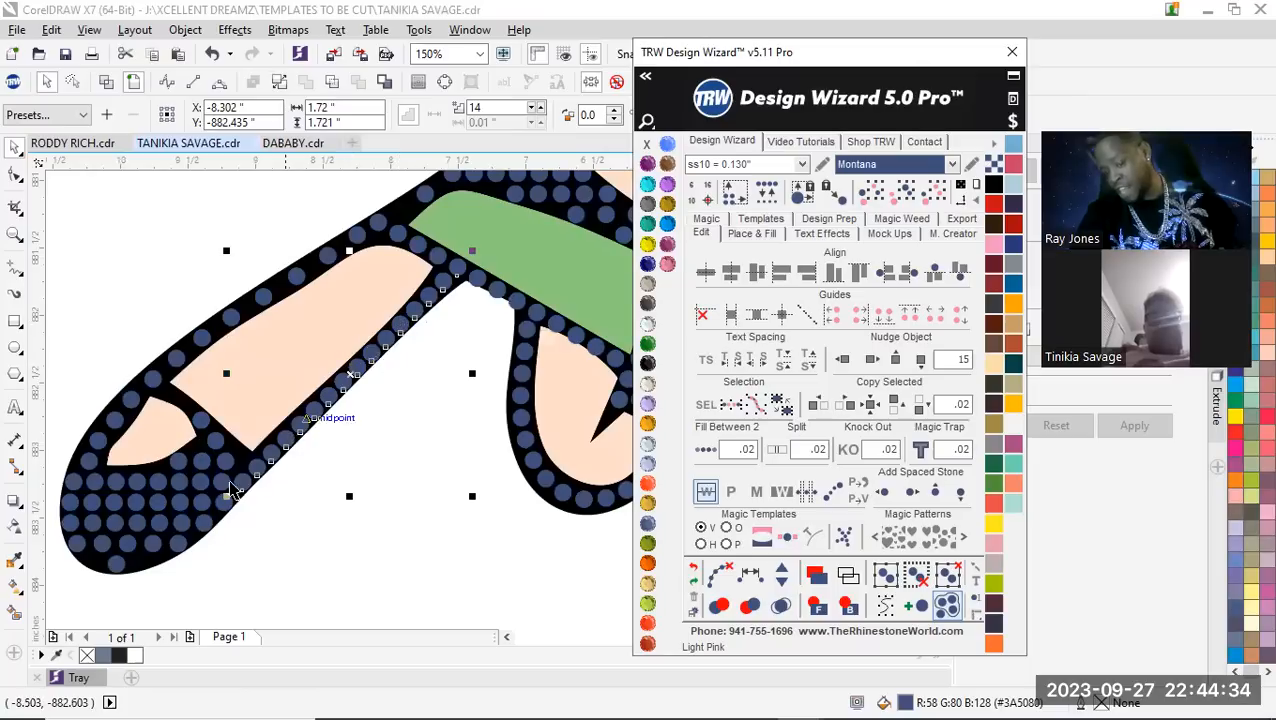
{"action": "left_click", "coordinate": [783, 585]}
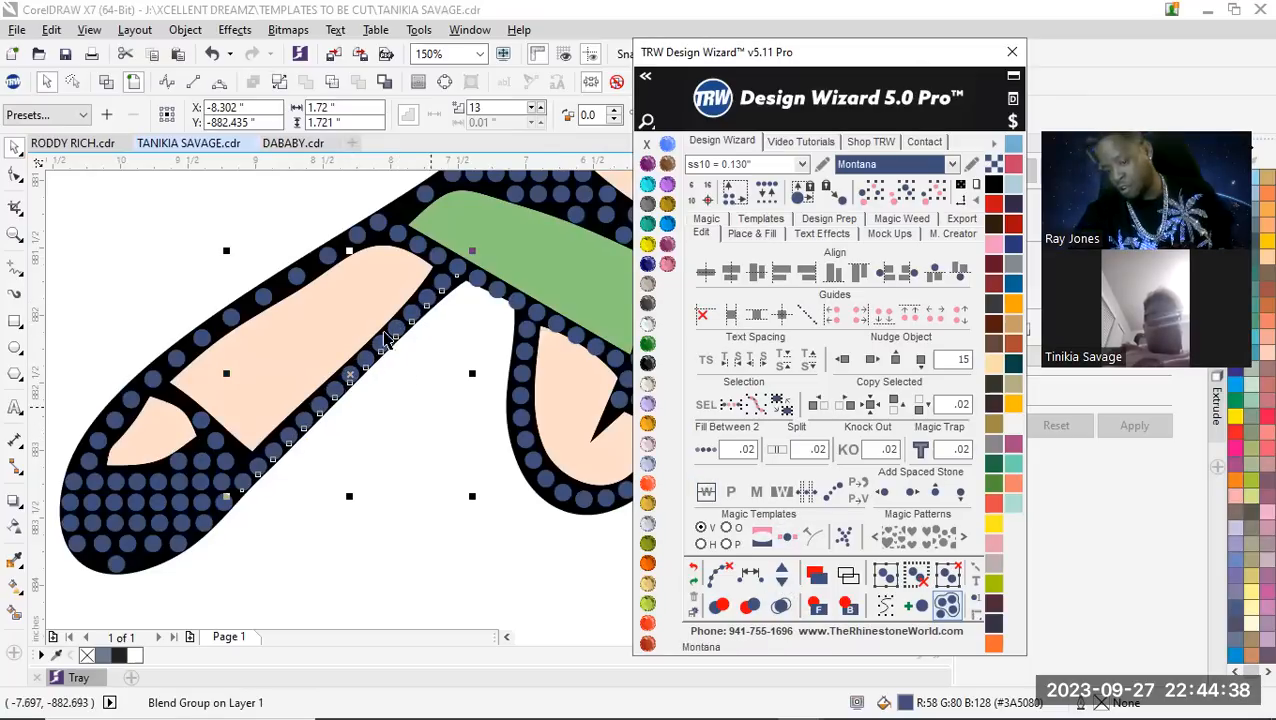
{"action": "scroll", "coordinate": [388, 340], "scroll_direction": "up", "scroll_amount": 2}
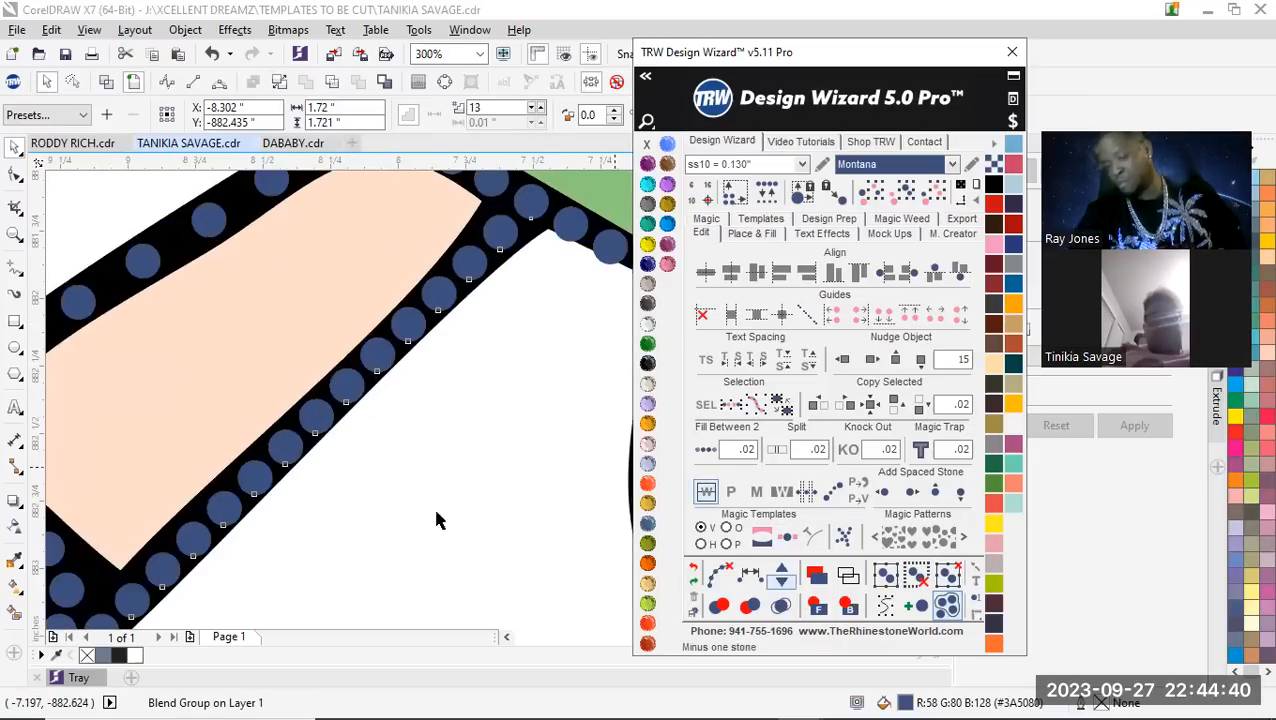
{"action": "left_click", "coordinate": [783, 583]}
{"action": "scroll", "coordinate": [436, 448], "scroll_direction": "down", "scroll_amount": 2}
{"action": "scroll", "coordinate": [408, 441], "scroll_direction": "up", "scroll_amount": 2}
{"action": "scroll", "coordinate": [387, 443], "scroll_direction": "down", "scroll_amount": 2}
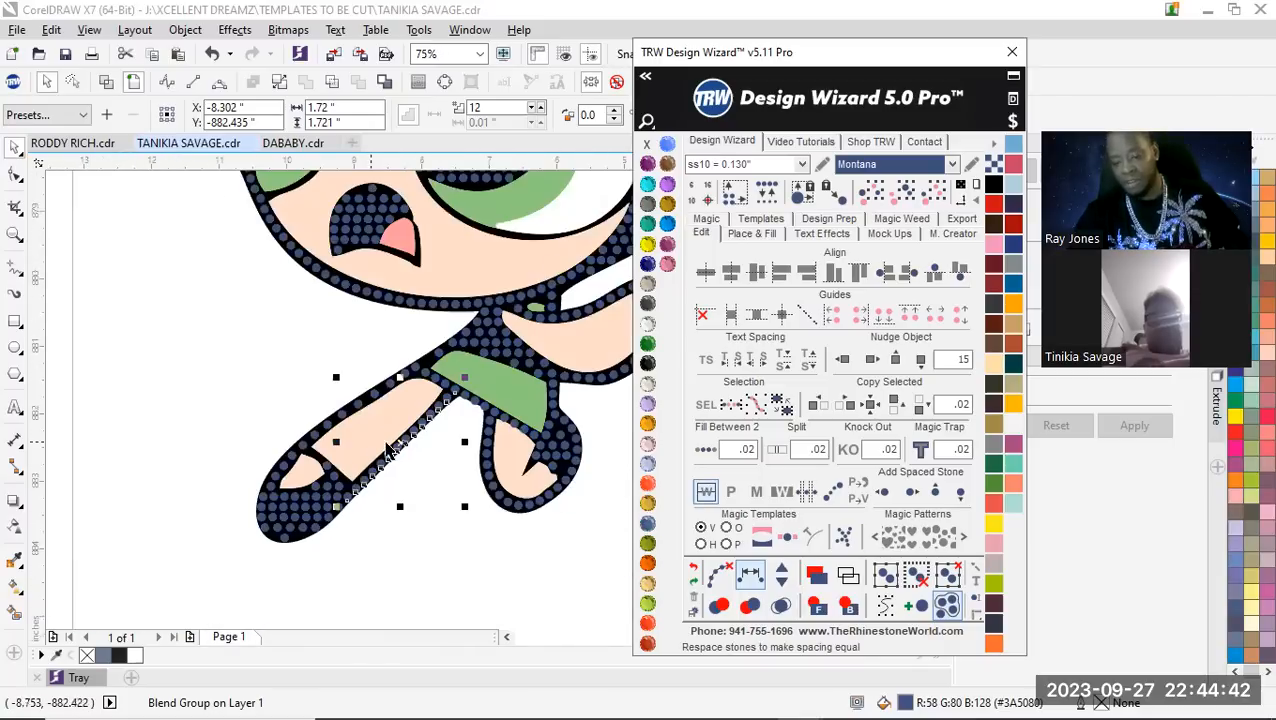
{"action": "scroll", "coordinate": [424, 460], "scroll_direction": "up", "scroll_amount": 2}
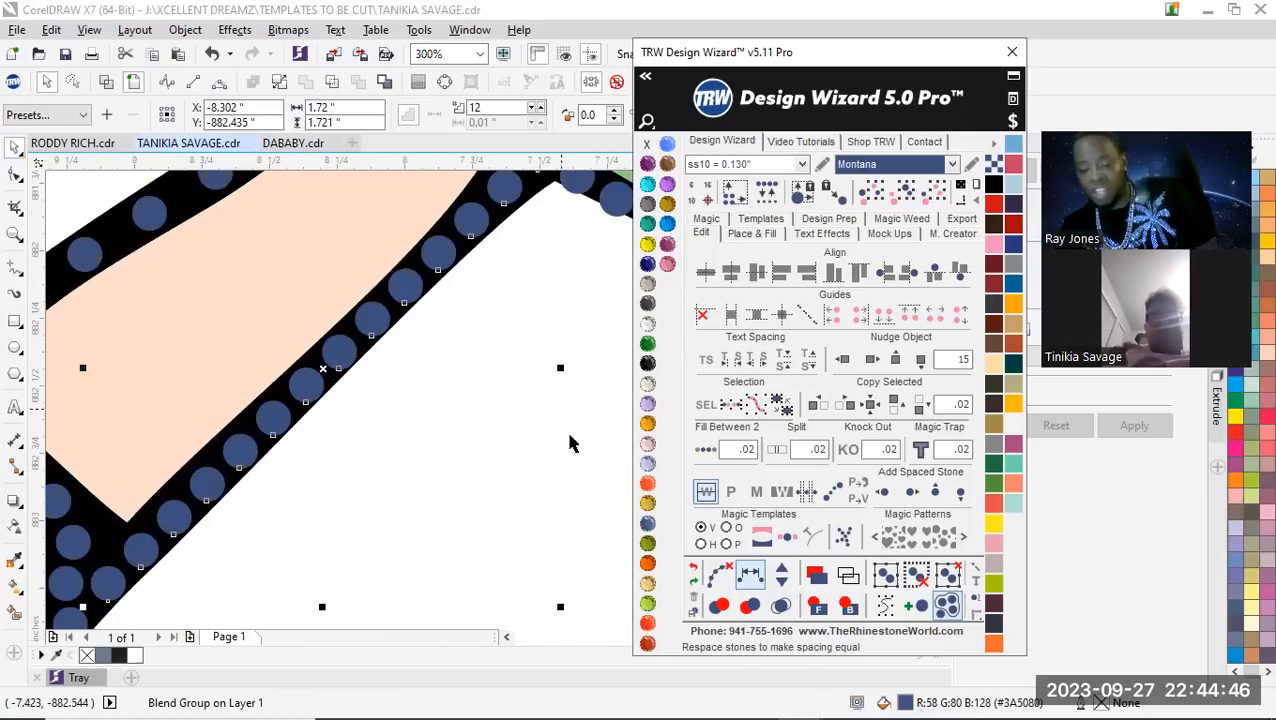
Check the new stone line's spacing in wireframe view, restore the filled view and clear the line's paths
{"action": "left_click", "coordinate": [108, 83]}
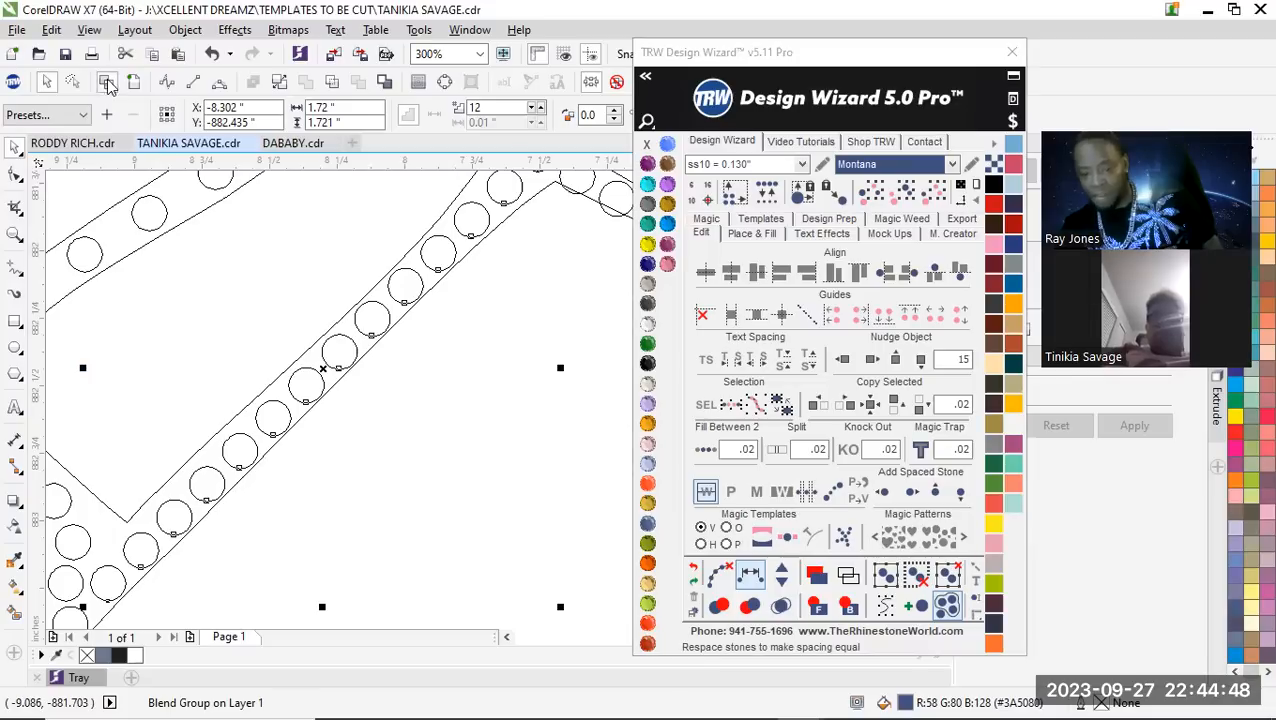
{"action": "scroll", "coordinate": [336, 329], "scroll_direction": "down", "scroll_amount": 1}
{"action": "key", "text": "shift+F9"}
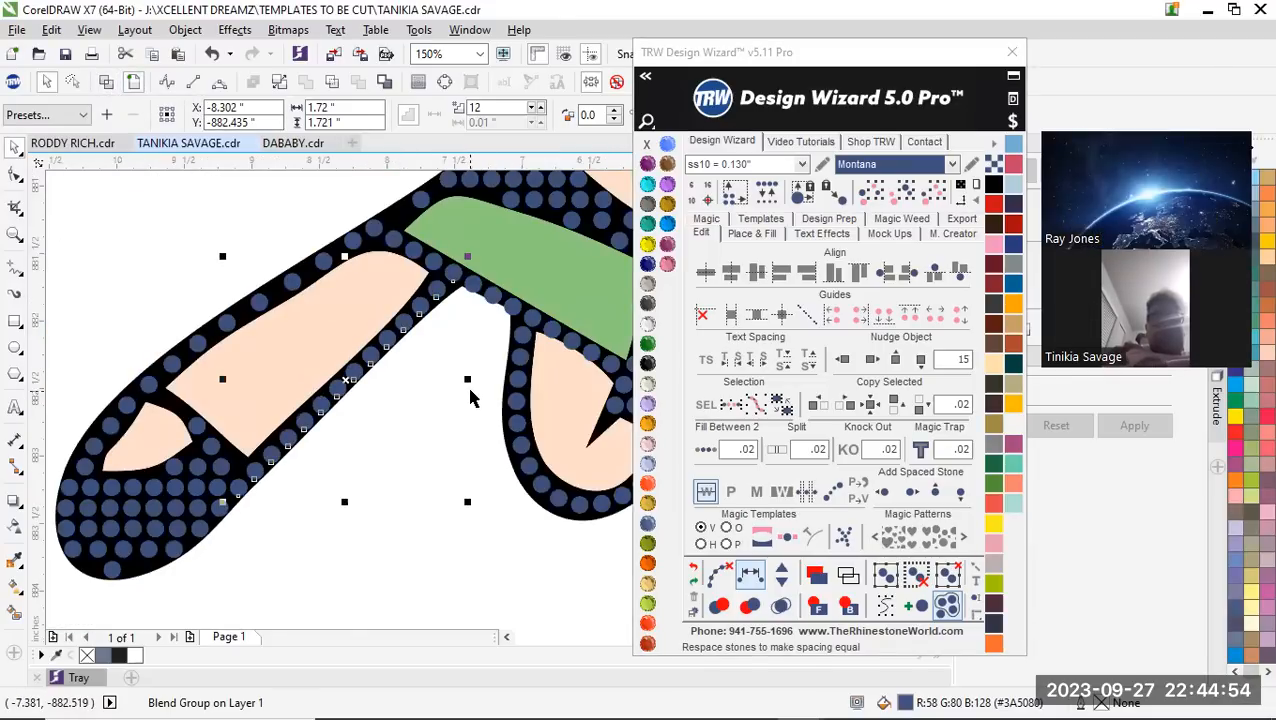
{"action": "left_click", "coordinate": [719, 574]}
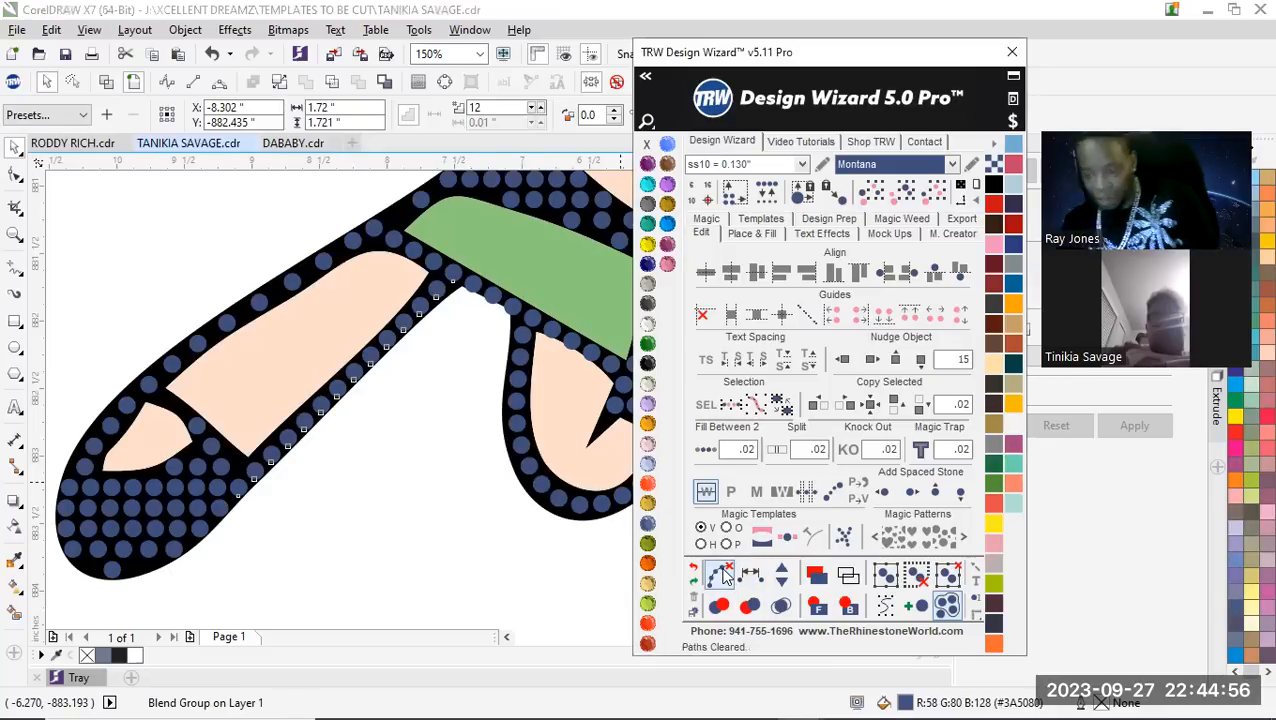
{"action": "left_click", "coordinate": [440, 511]}
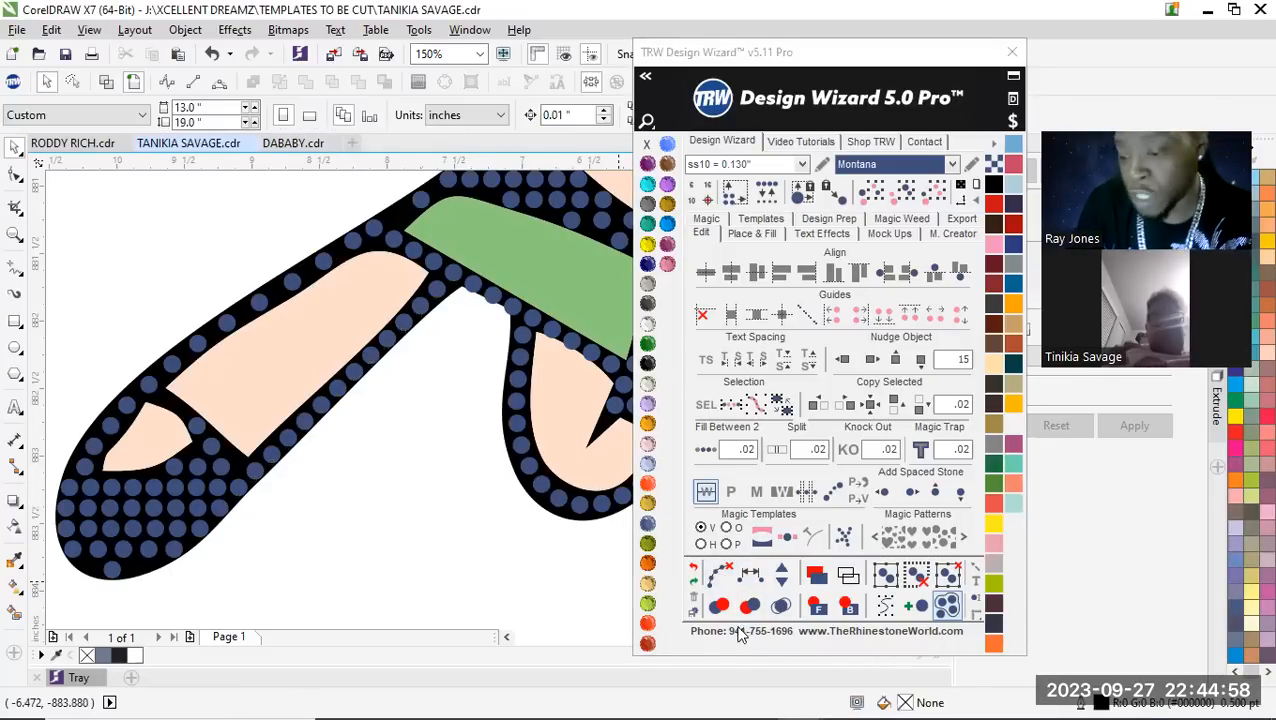
Undo the path clearing on the leg's lower stone line, try moving the line off the leg and undo the move
{"action": "left_click", "coordinate": [694, 568]}
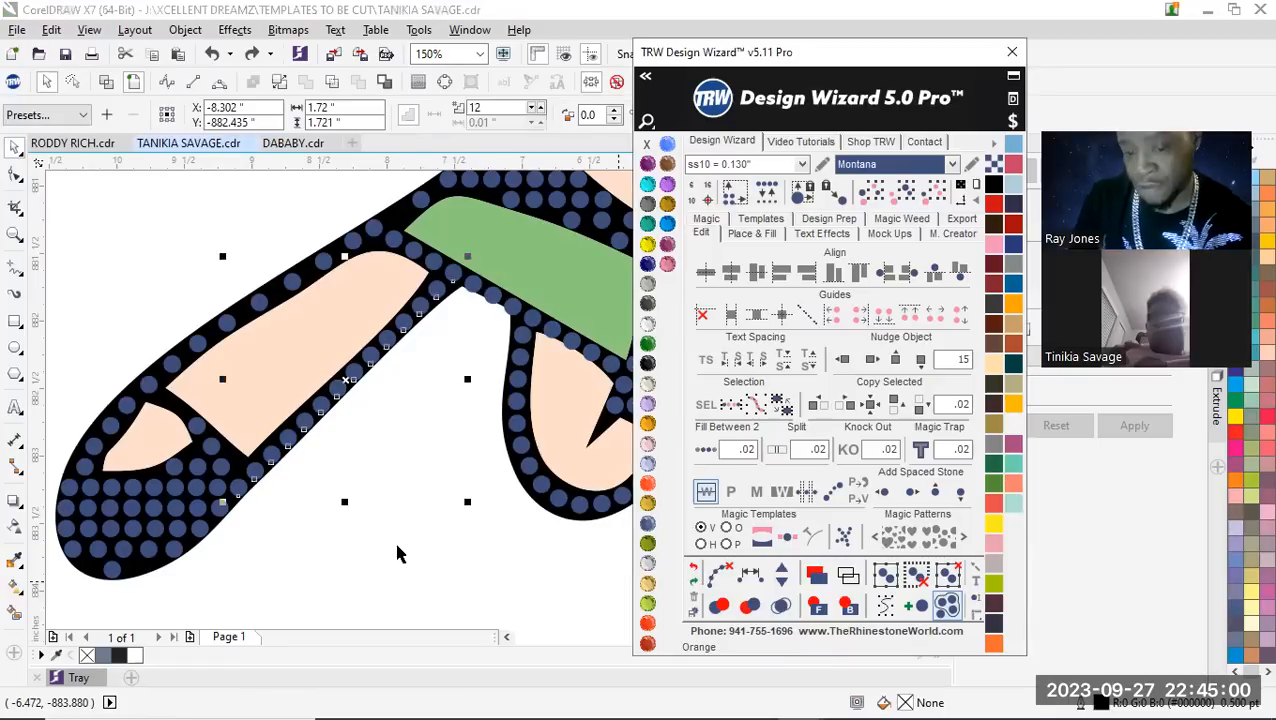
{"action": "left_click", "coordinate": [350, 374]}
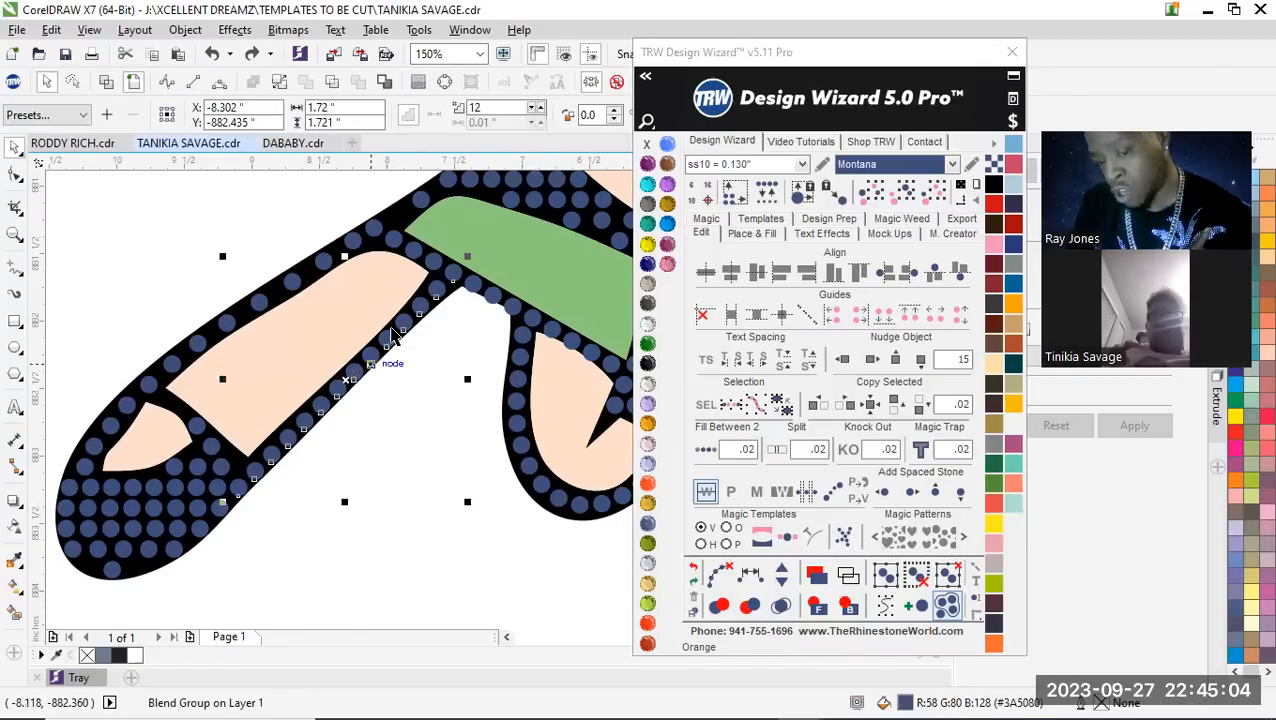
{"action": "scroll", "coordinate": [378, 303], "scroll_direction": "down", "scroll_amount": 2}
{"action": "scroll", "coordinate": [378, 303], "scroll_direction": "up", "scroll_amount": 2}
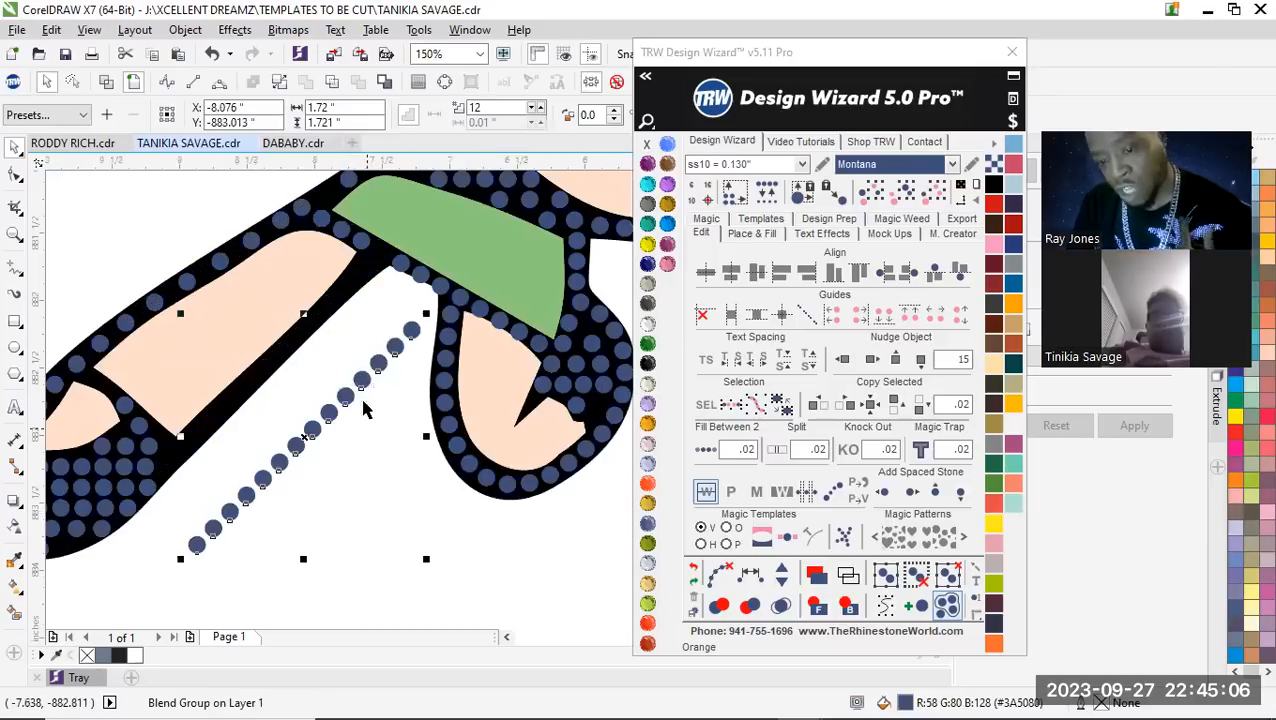
{"action": "key", "text": "ctrl+z"}
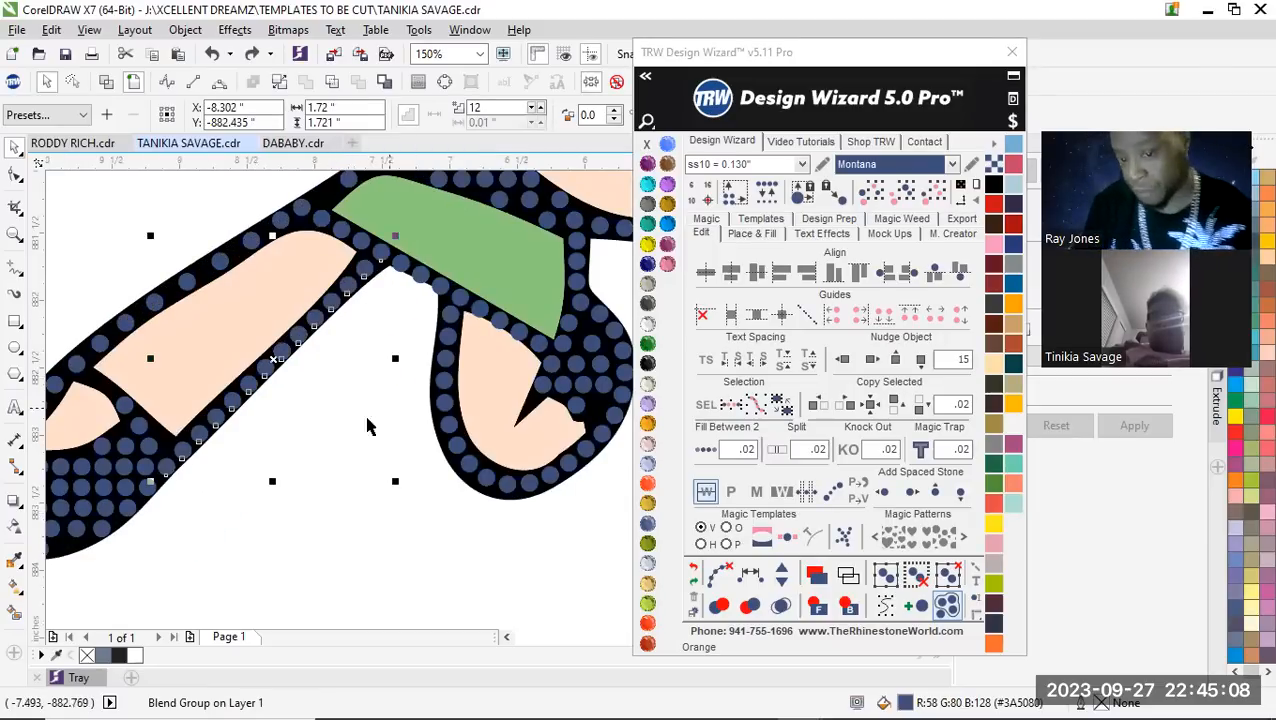
Clear the paths from the stone line along the slanted leg's lower outline and check that its stones select individually
{"action": "left_click", "coordinate": [321, 436]}
{"action": "left_click", "coordinate": [301, 332]}
{"action": "scroll", "coordinate": [331, 313], "scroll_direction": "up", "scroll_amount": 2}
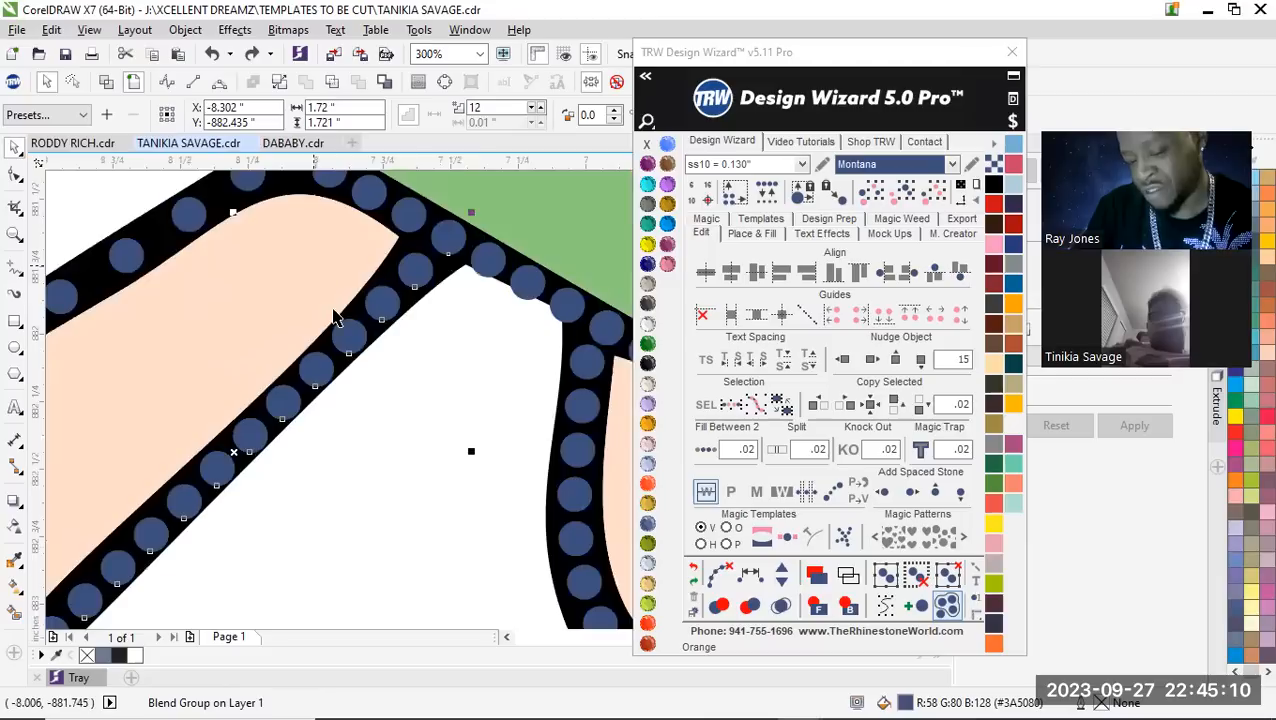
{"action": "scroll", "coordinate": [335, 320], "scroll_direction": "down", "scroll_amount": 3}
{"action": "scroll", "coordinate": [342, 330], "scroll_direction": "up", "scroll_amount": 2}
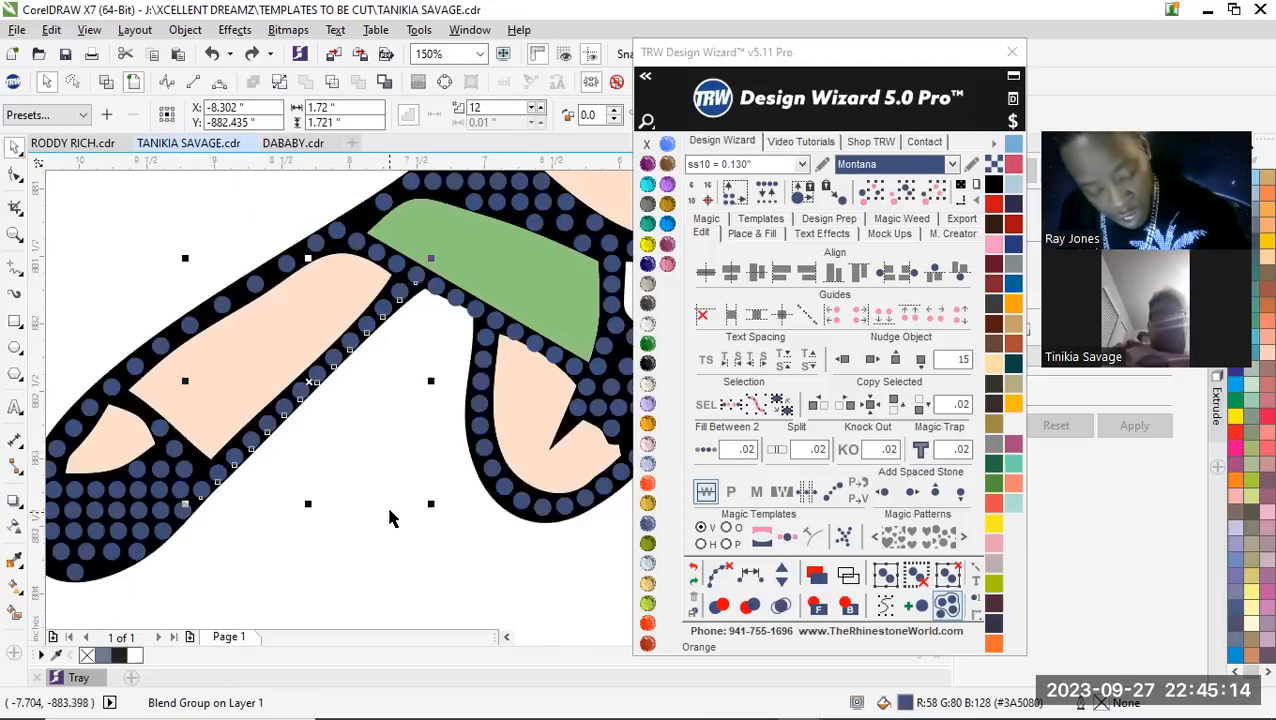
{"action": "left_click", "coordinate": [718, 575]}
{"action": "left_click", "coordinate": [390, 452]}
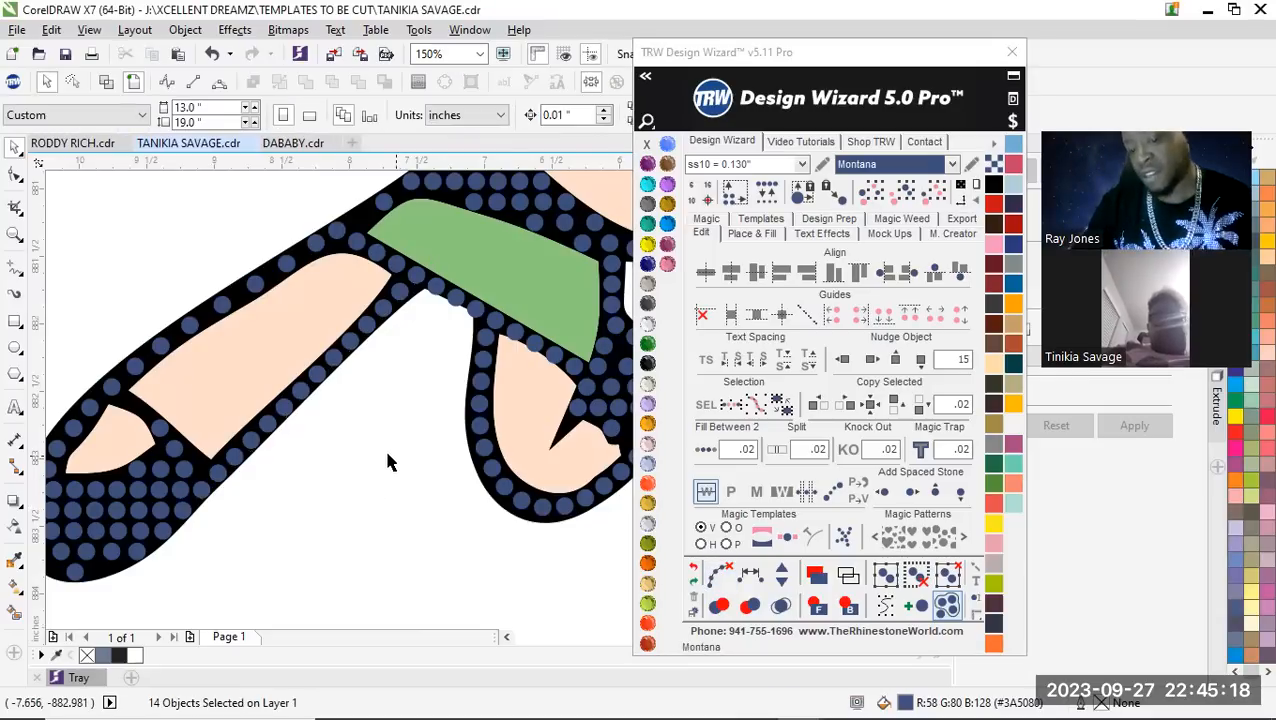
{"action": "left_click", "coordinate": [338, 360]}
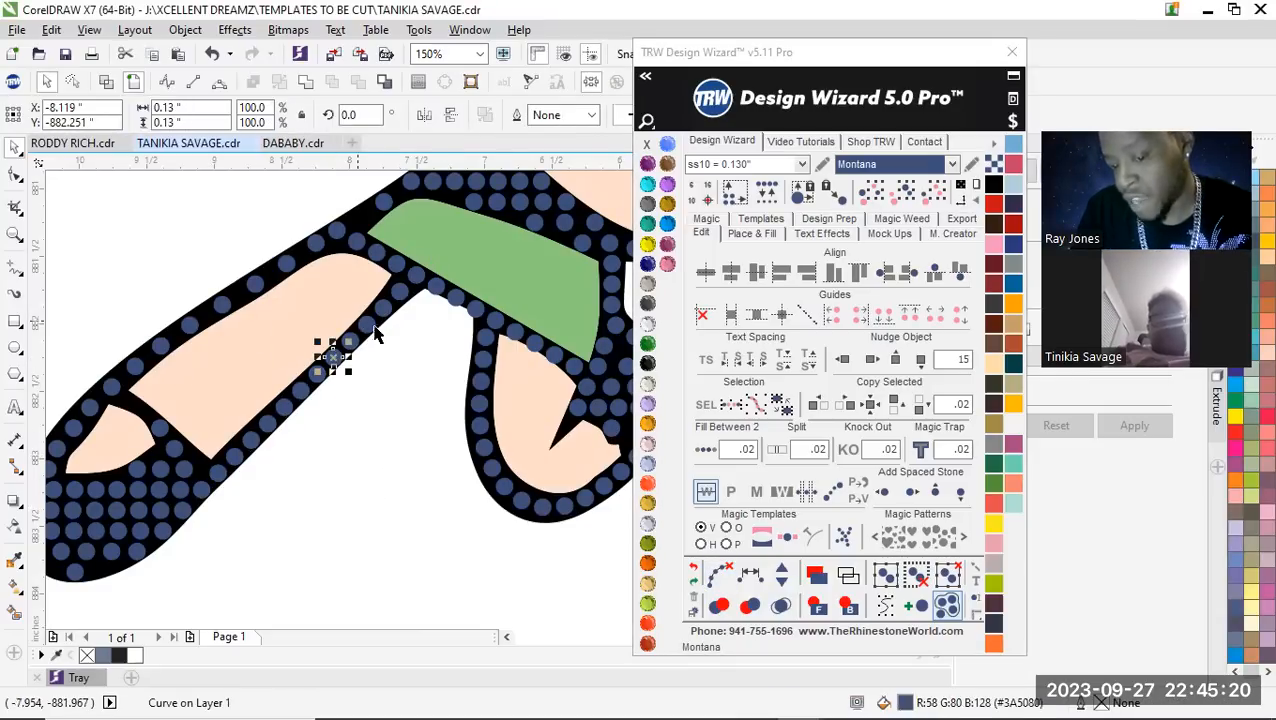
{"action": "scroll", "coordinate": [380, 323], "scroll_direction": "up", "scroll_amount": 4}
{"action": "scroll", "coordinate": [320, 338], "scroll_direction": "down", "scroll_amount": 8}
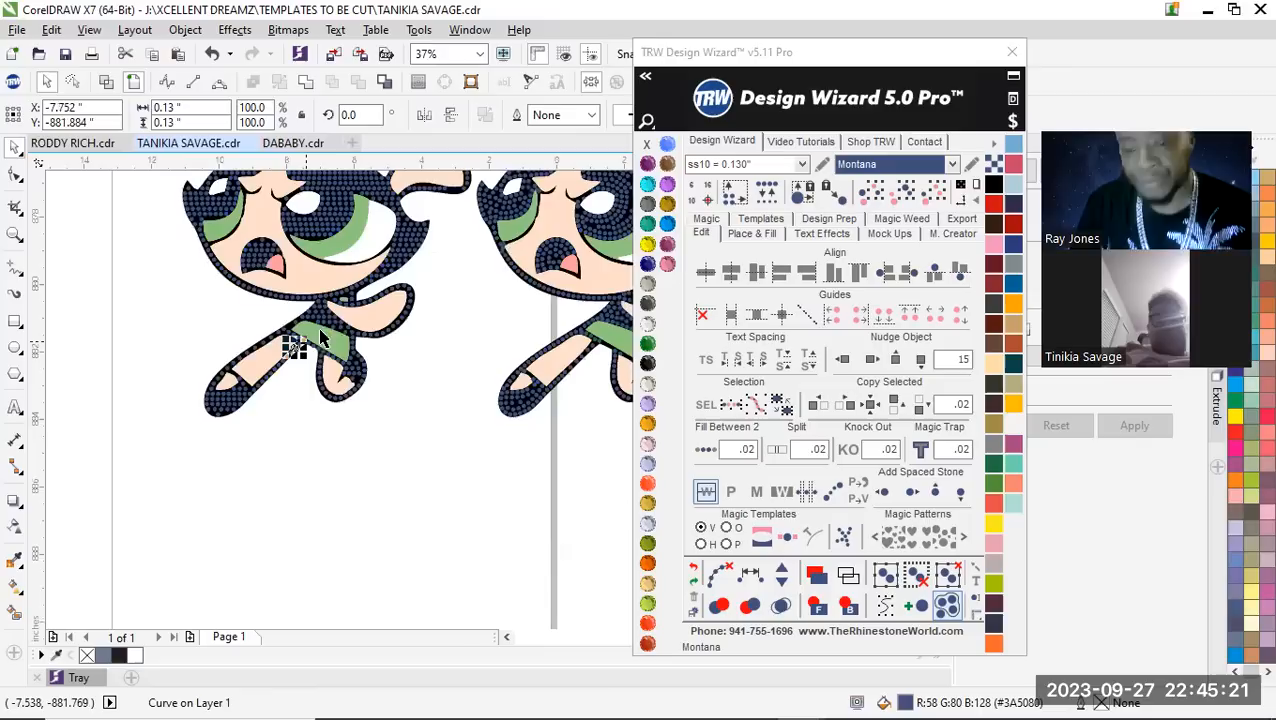
{"action": "left_click", "coordinate": [449, 491]}
Place a copy of a stone from the short top row of the hair in the empty outline area to its left
{"action": "scroll", "coordinate": [322, 443], "scroll_direction": "down", "scroll_amount": 3}
{"action": "scroll", "coordinate": [288, 424], "scroll_direction": "up", "scroll_amount": 3}
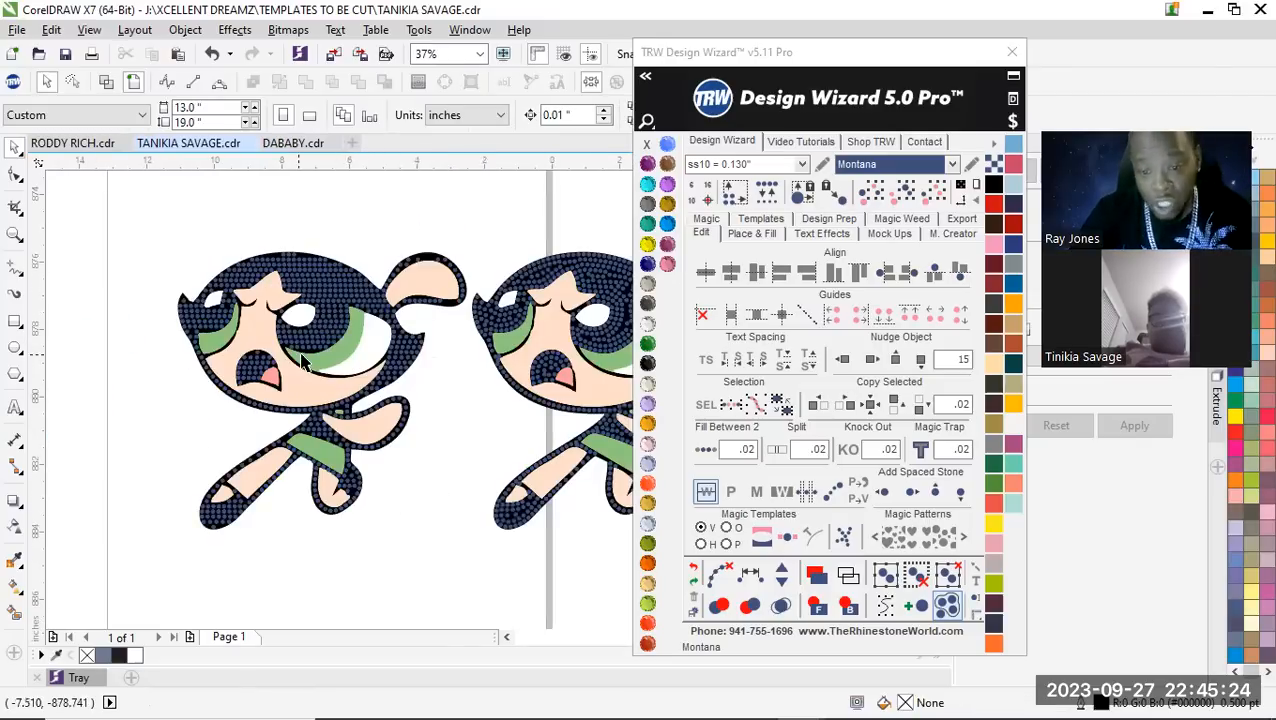
{"action": "scroll", "coordinate": [310, 362], "scroll_direction": "up", "scroll_amount": 1}
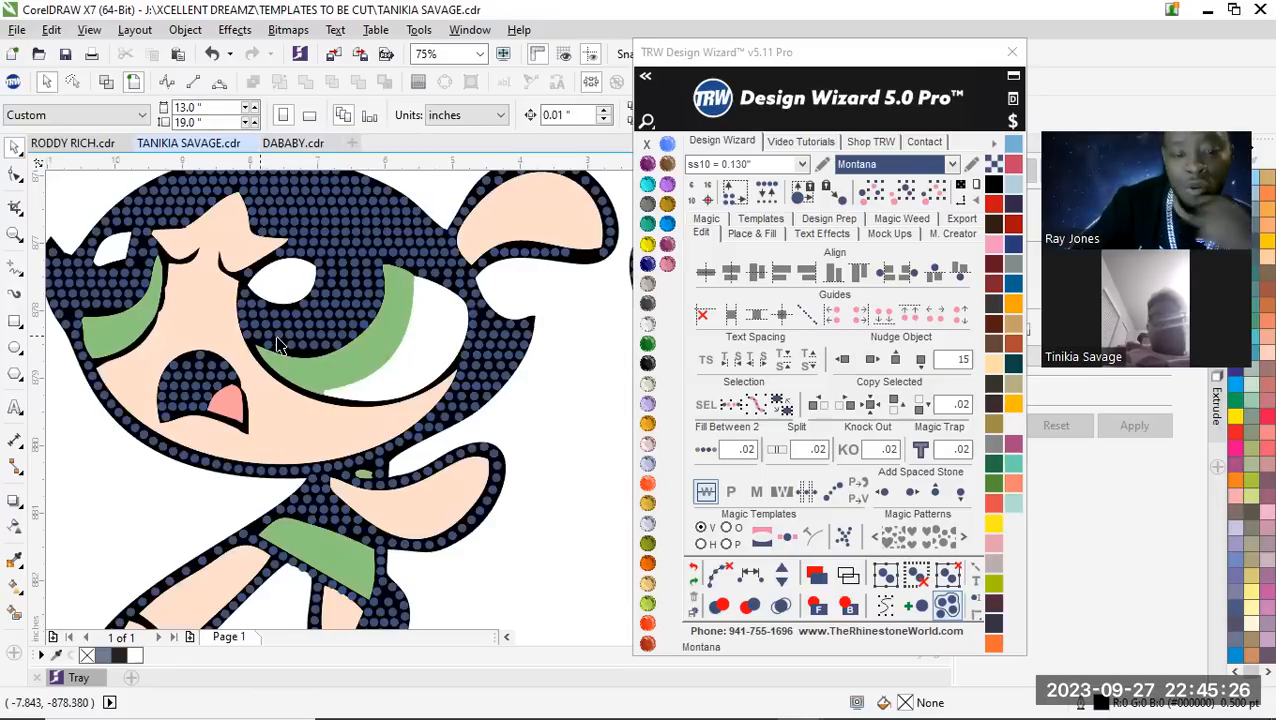
{"action": "scroll", "coordinate": [318, 352], "scroll_direction": "down", "scroll_amount": 1}
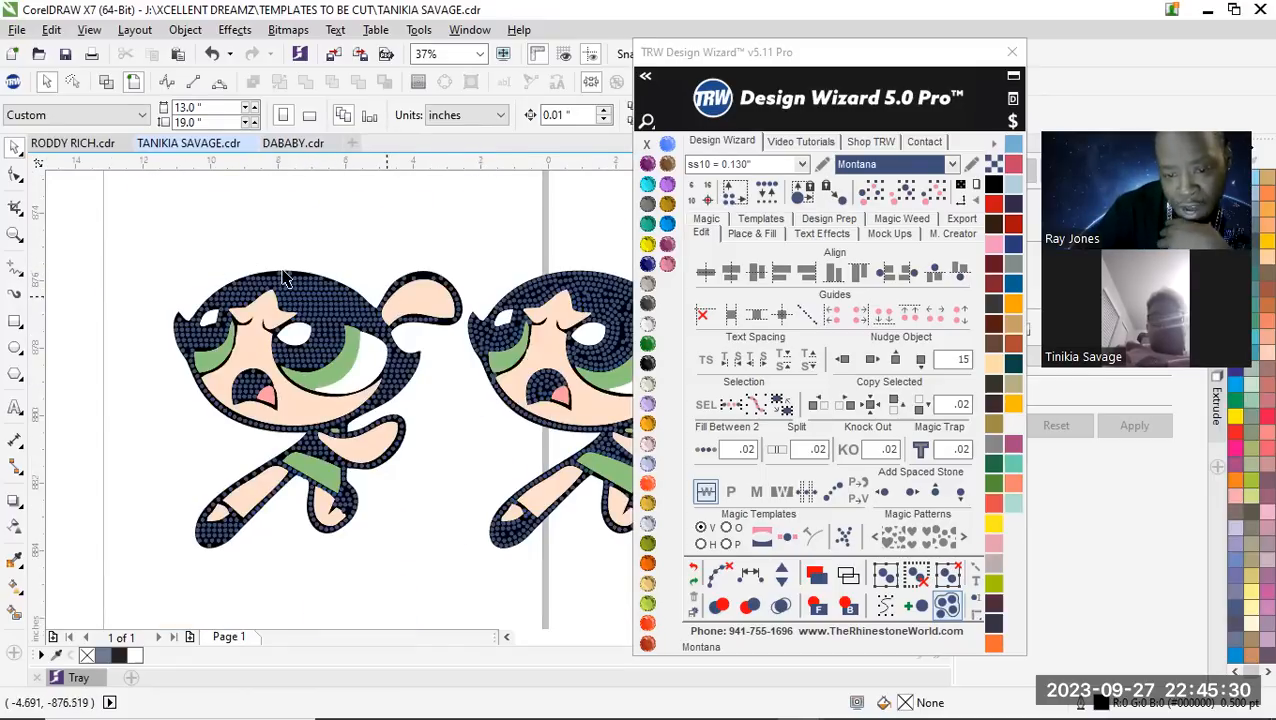
{"action": "scroll", "coordinate": [268, 282], "scroll_direction": "up", "scroll_amount": 3}
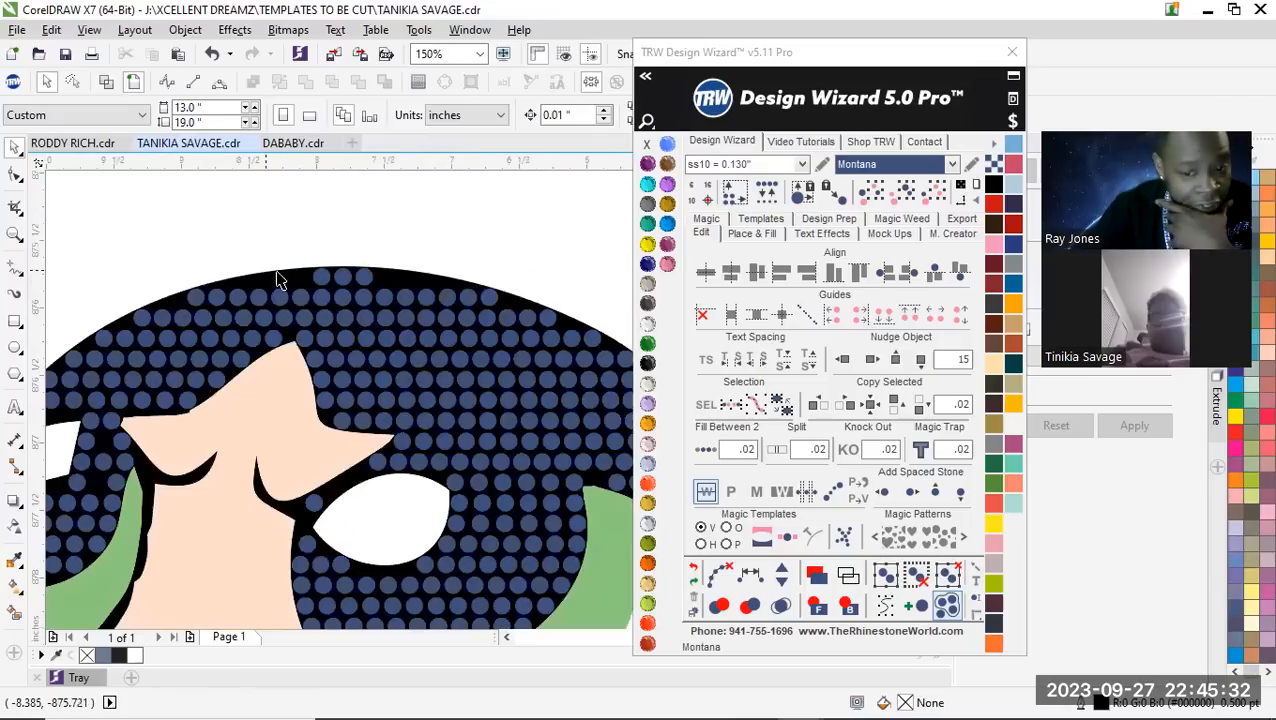
{"action": "scroll", "coordinate": [280, 288], "scroll_direction": "up", "scroll_amount": 1}
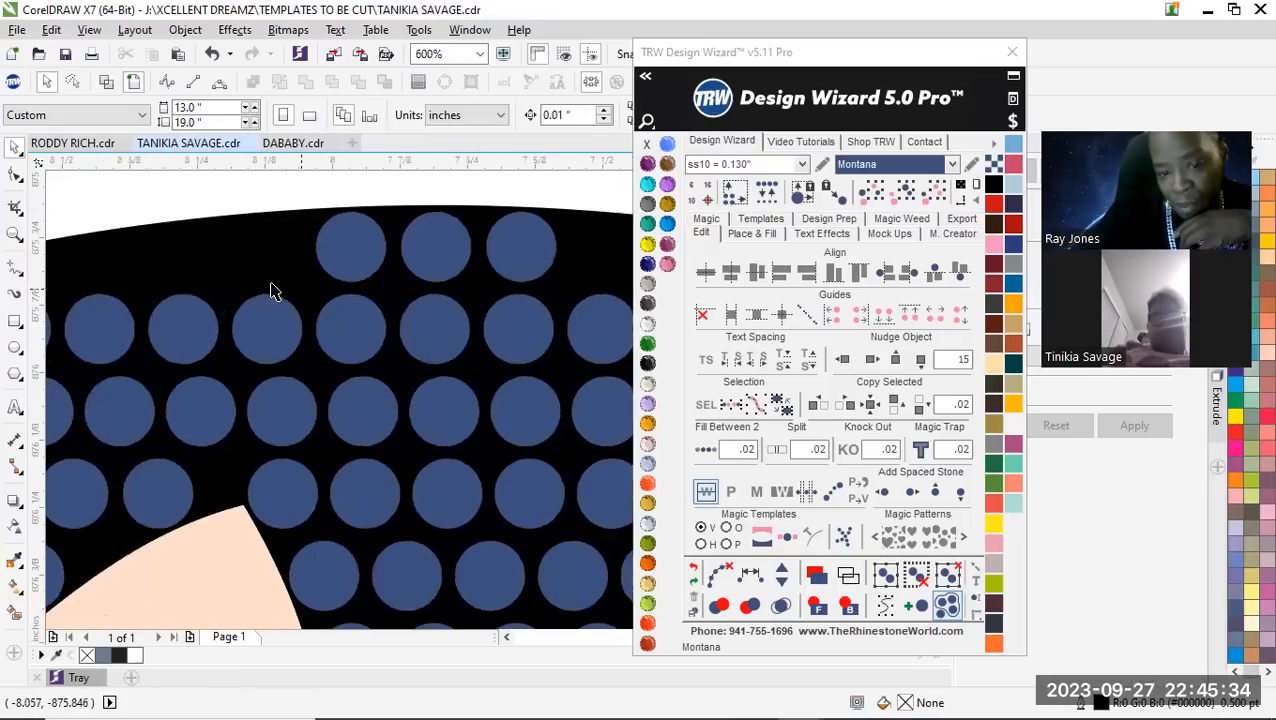
{"action": "scroll", "coordinate": [274, 291], "scroll_direction": "down", "scroll_amount": 1}
{"action": "scroll", "coordinate": [274, 278], "scroll_direction": "up", "scroll_amount": 1}
{"action": "left_click_drag", "start_coordinate": [427, 277], "coordinate": [213, 286]}
{"action": "scroll", "coordinate": [210, 355], "scroll_direction": "down", "scroll_amount": 1}
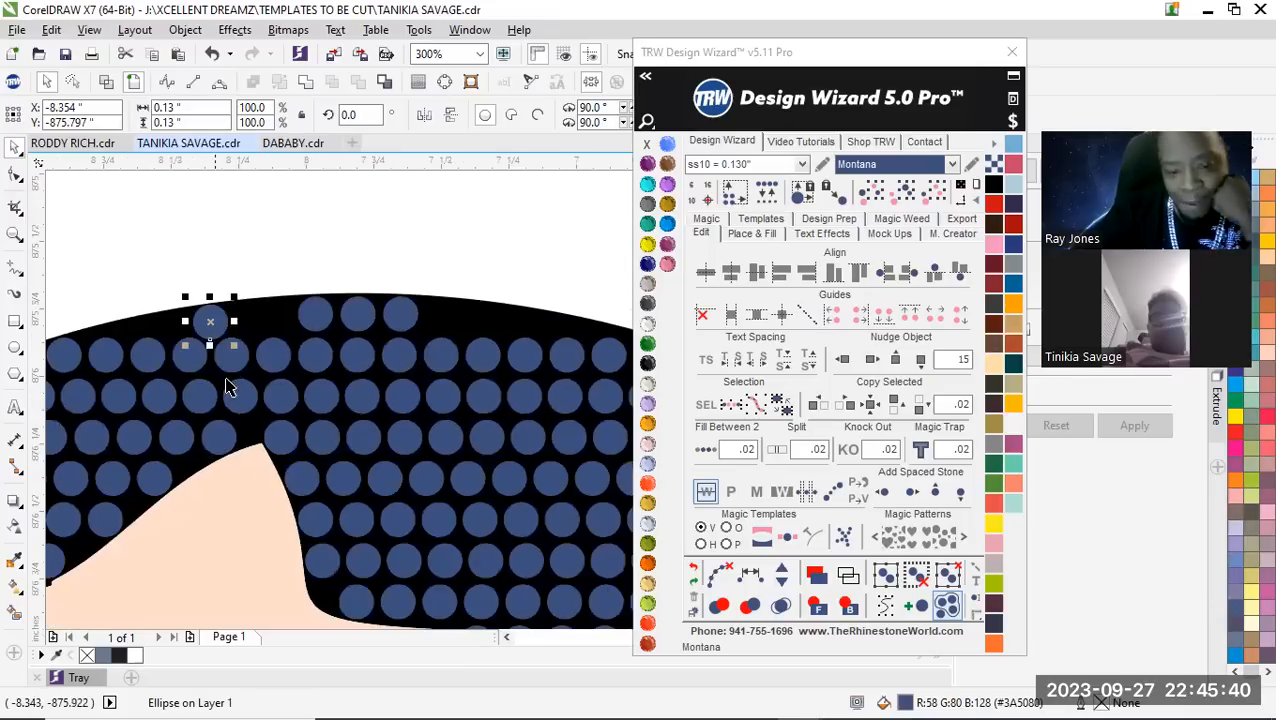
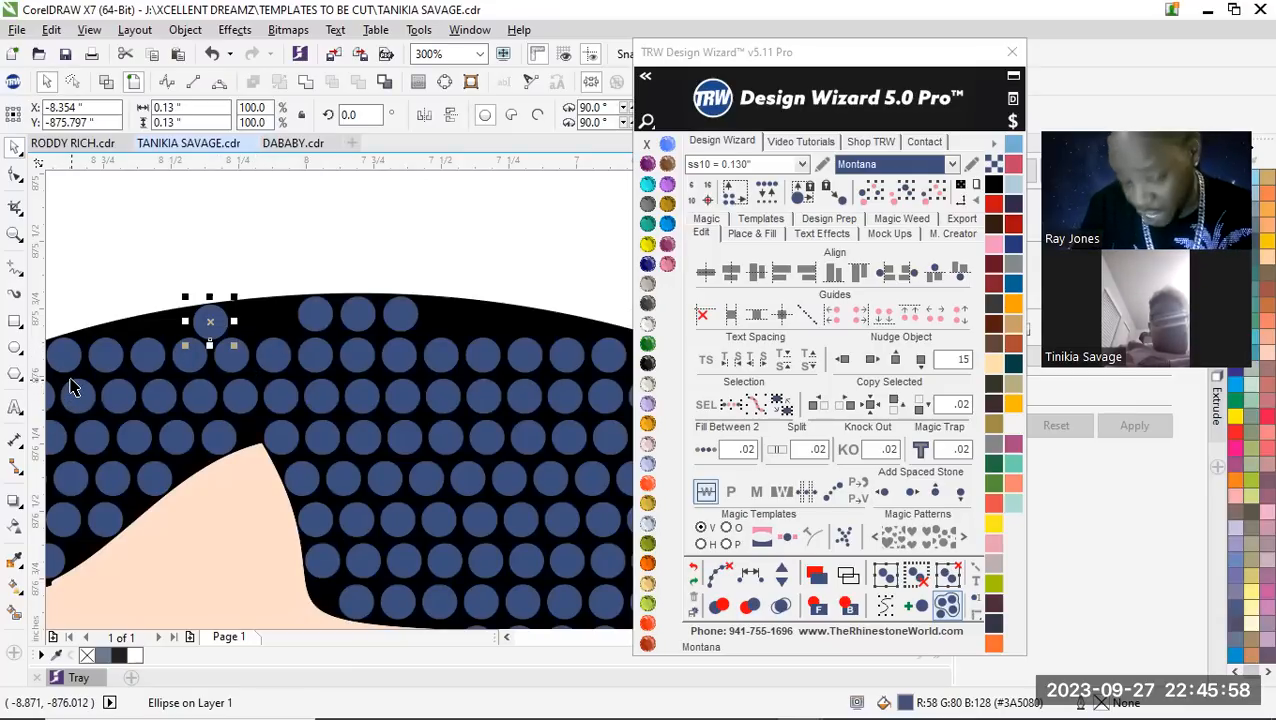
Place a copy of the lone top-row hair stone in the empty outline area on the other side of the three-stone group
{"action": "scroll", "coordinate": [87, 386], "scroll_direction": "down", "scroll_amount": 2}
{"action": "scroll", "coordinate": [107, 376], "scroll_direction": "up", "scroll_amount": 2}
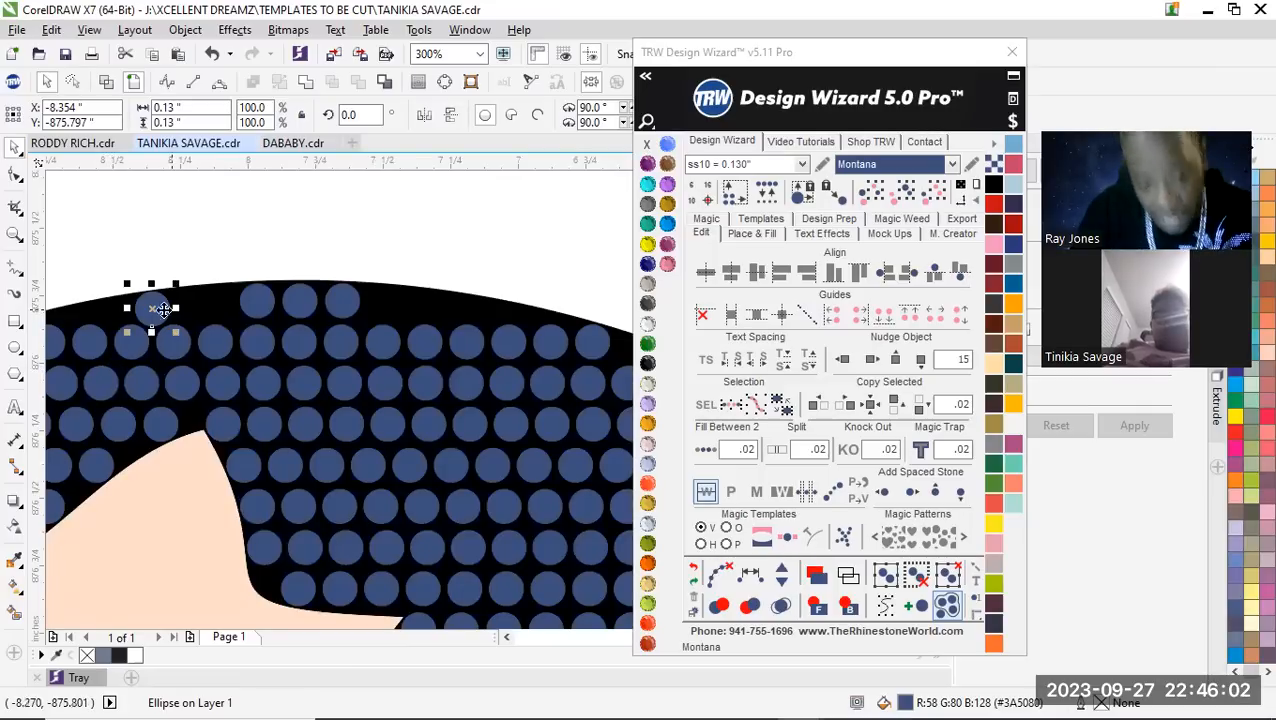
{"action": "left_click_drag", "start_coordinate": [150, 310], "coordinate": [443, 332]}
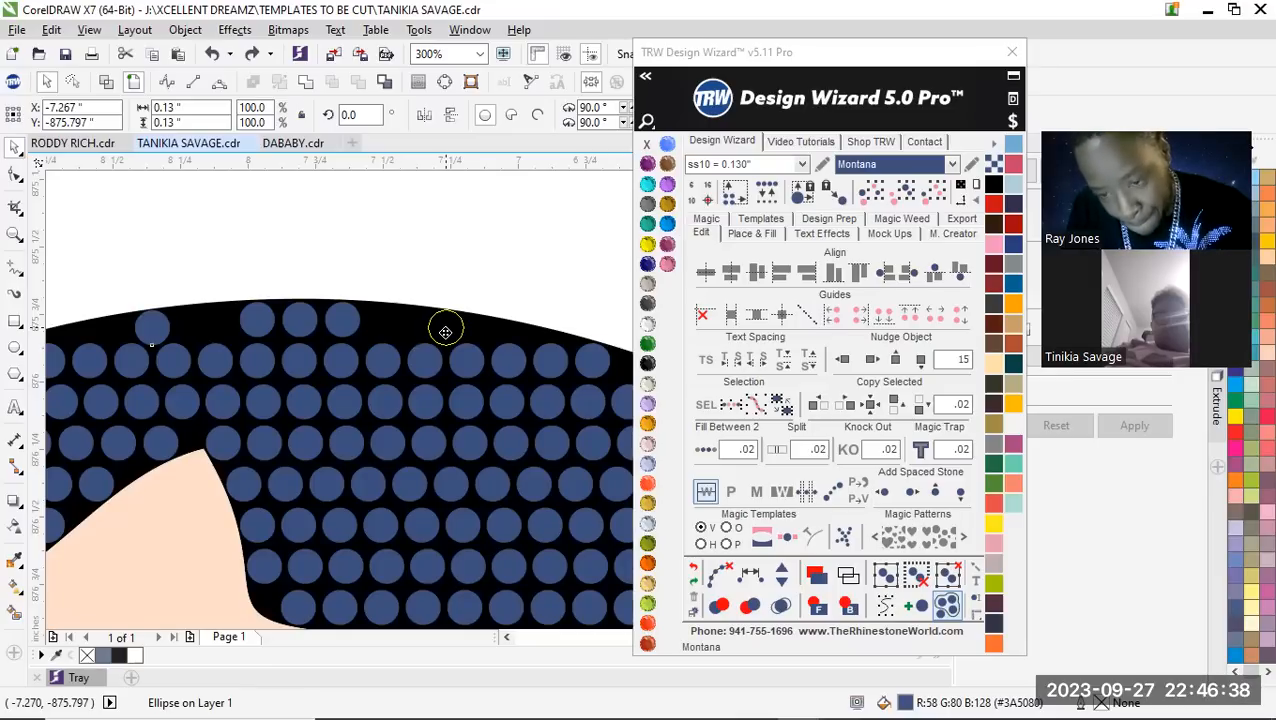
{"action": "left_click_drag", "start_coordinate": [445, 332], "coordinate": [446, 332]}
{"action": "left_click", "coordinate": [446, 333]}
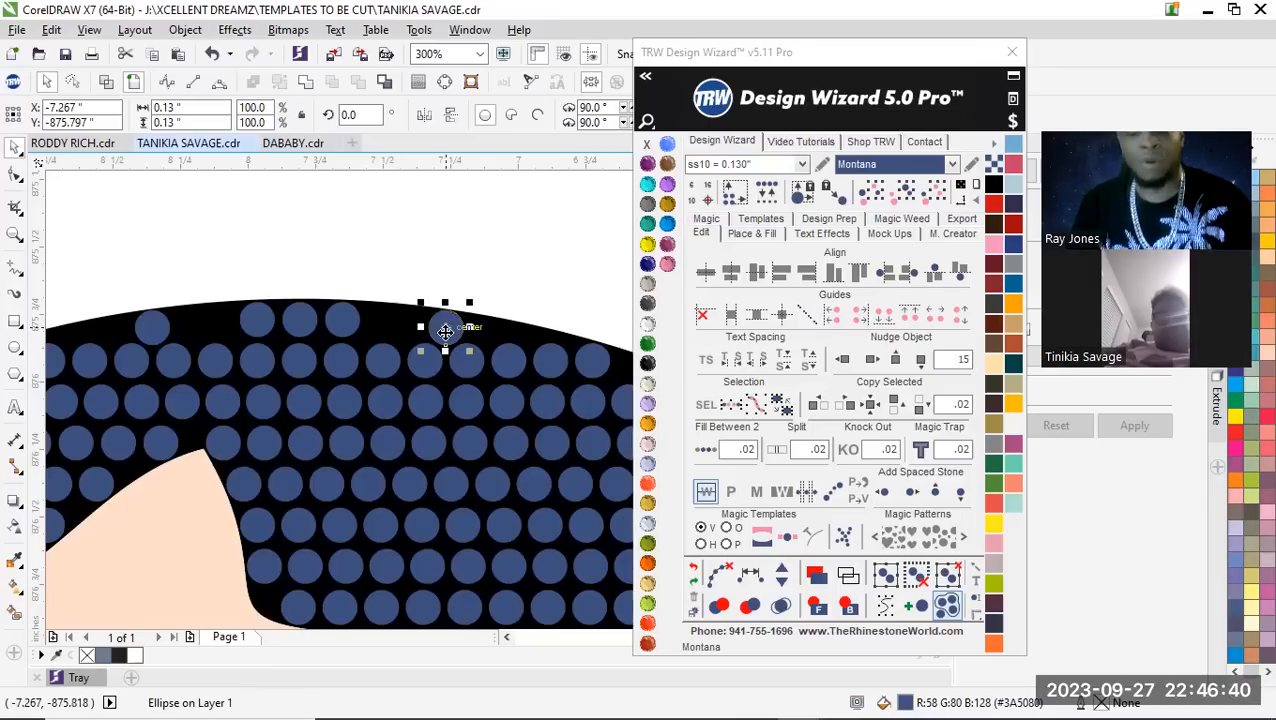
{"action": "left_click_drag", "start_coordinate": [441, 329], "coordinate": [368, 255]}
{"action": "scroll", "coordinate": [483, 336], "scroll_direction": "up", "scroll_amount": 1}
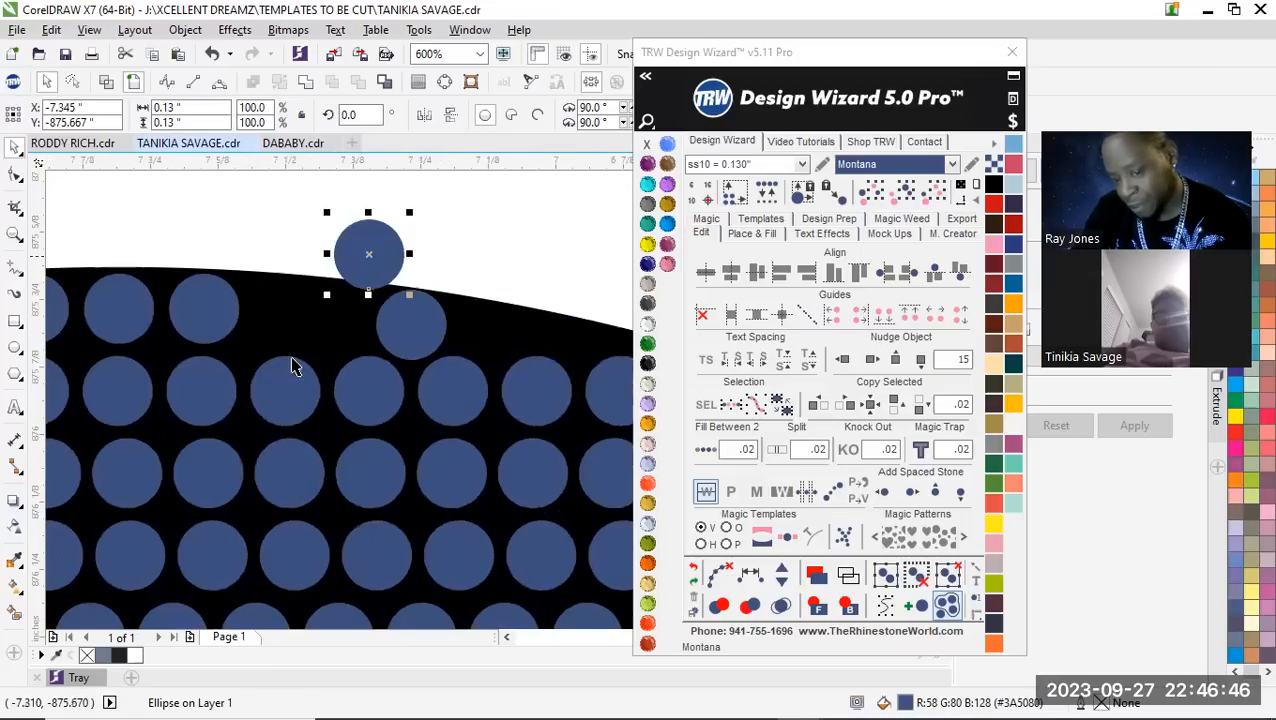
{"action": "scroll", "coordinate": [320, 362], "scroll_direction": "down", "scroll_amount": 2}
{"action": "scroll", "coordinate": [333, 341], "scroll_direction": "up", "scroll_amount": 2}
{"action": "left_click_drag", "start_coordinate": [353, 345], "coordinate": [420, 277]}
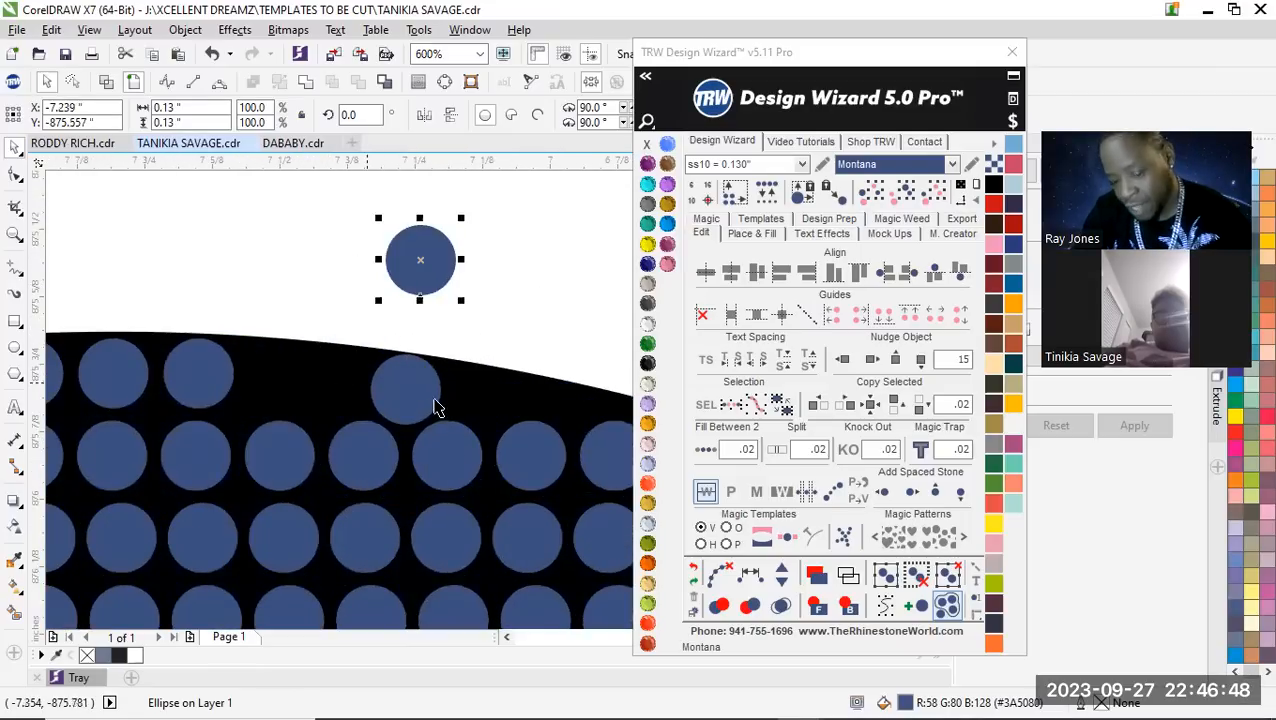
{"action": "key", "text": "Delete"}
Respace the five stones in the hair's short top row equally and add three stones to that row
{"action": "scroll", "coordinate": [455, 435], "scroll_direction": "down", "scroll_amount": 2}
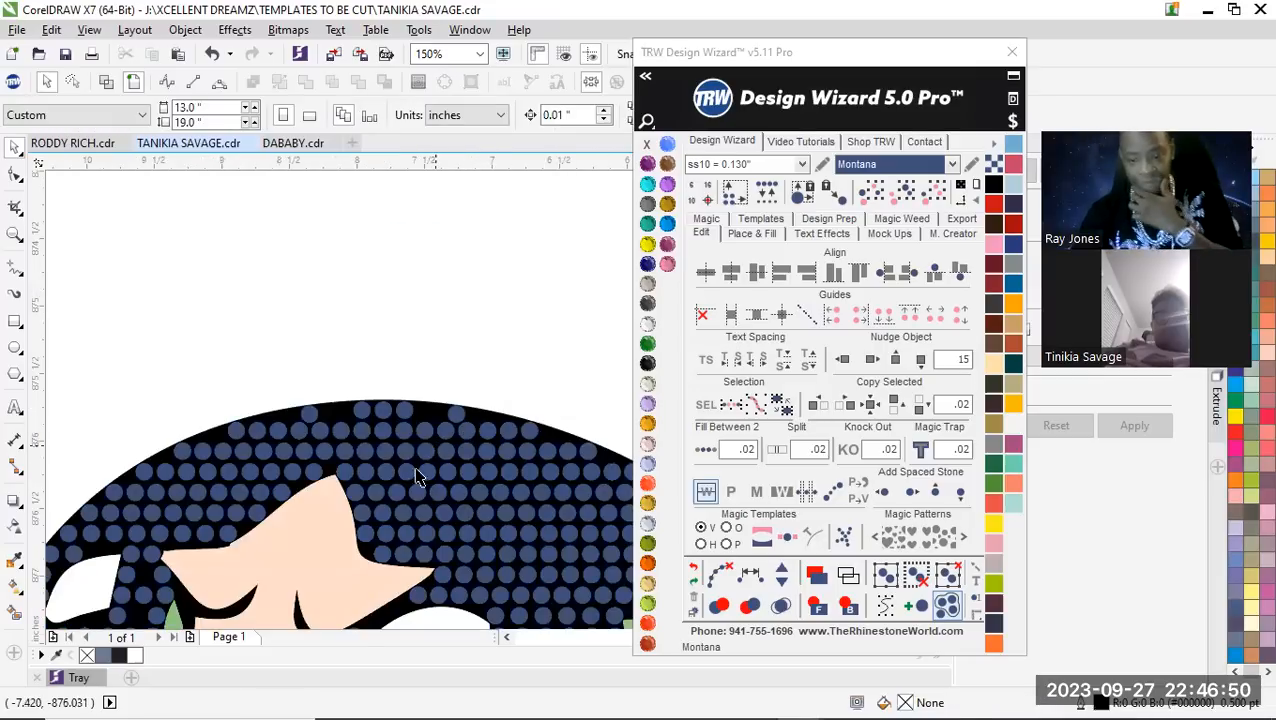
{"action": "scroll", "coordinate": [423, 443], "scroll_direction": "up", "scroll_amount": 1}
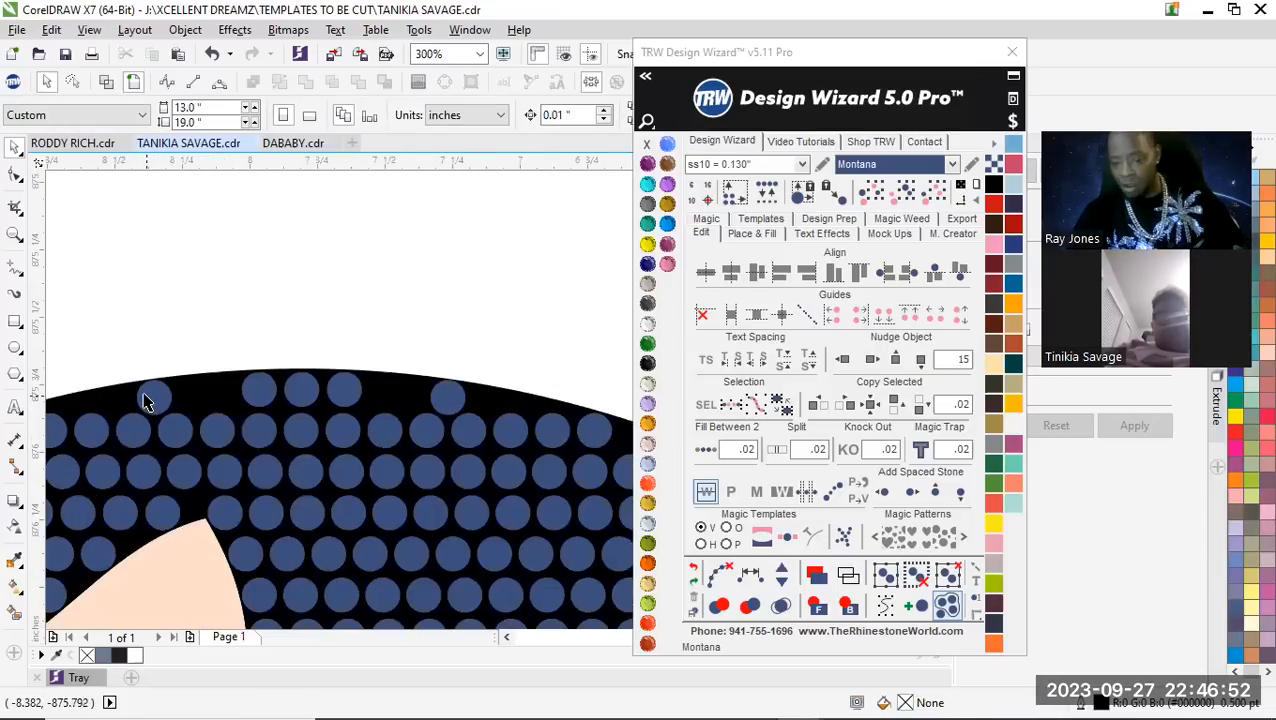
{"action": "left_click", "coordinate": [447, 402]}
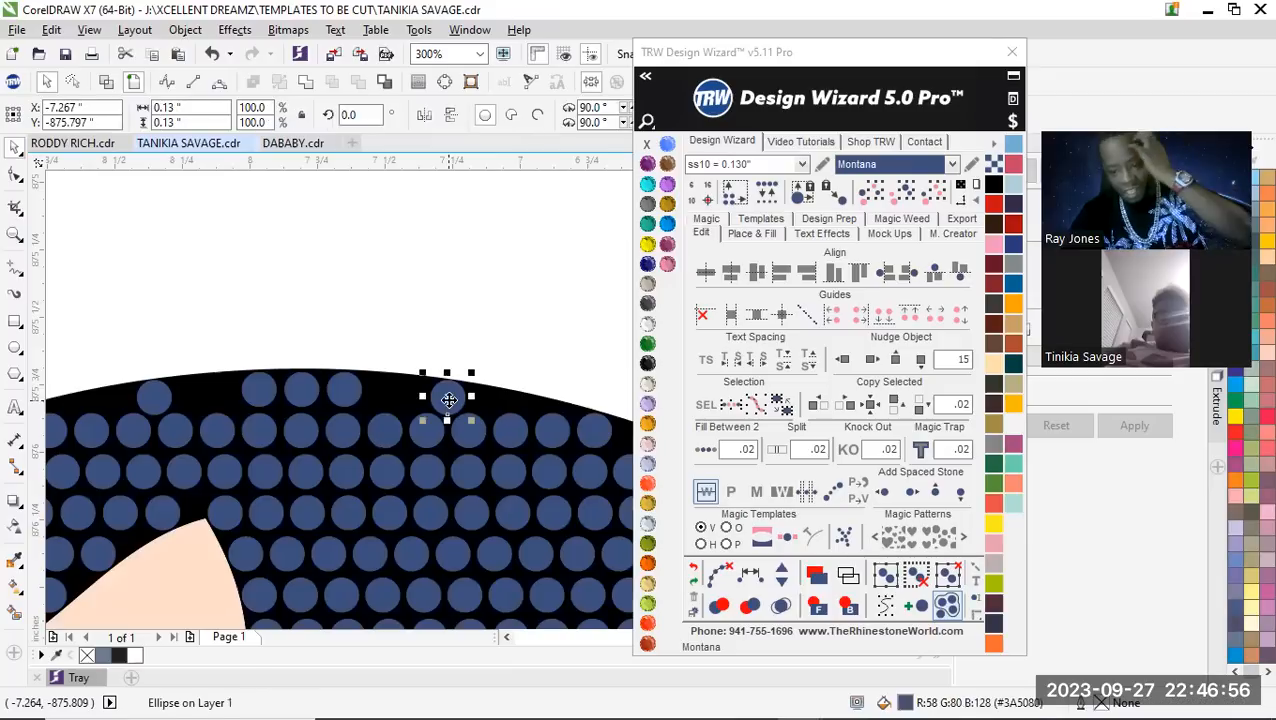
{"action": "left_click", "coordinate": [343, 388], "text": "shift"}
{"action": "left_click", "coordinate": [300, 388], "text": "shift"}
{"action": "left_click", "coordinate": [258, 388], "text": "shift"}
{"action": "left_click", "coordinate": [155, 394], "text": "shift"}
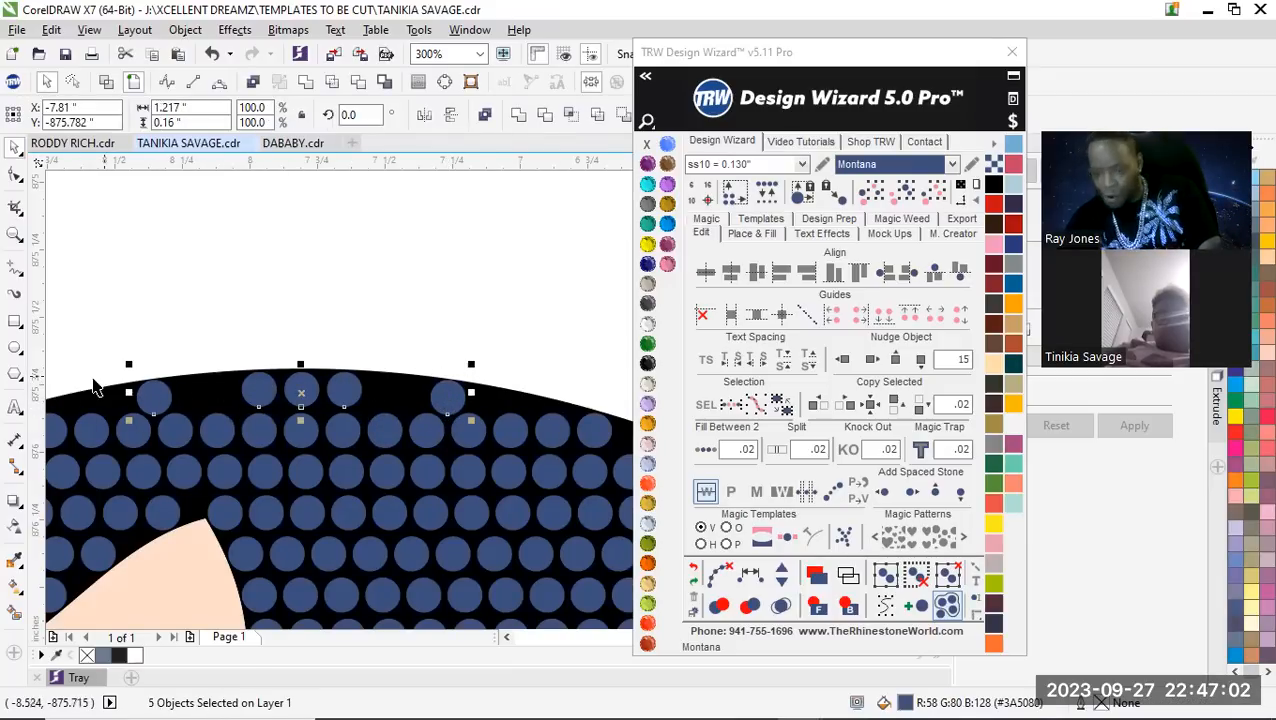
{"action": "left_click", "coordinate": [750, 572]}
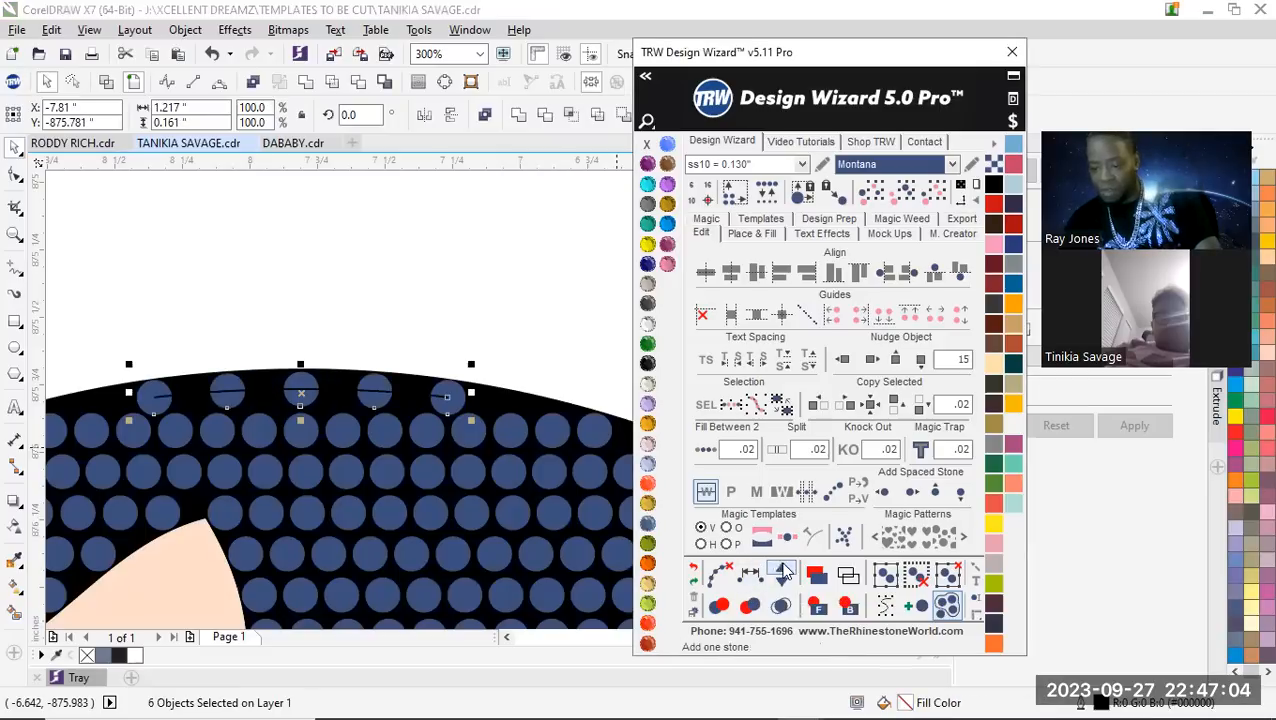
{"action": "left_click", "coordinate": [785, 571]}
{"action": "left_click", "coordinate": [785, 571]}
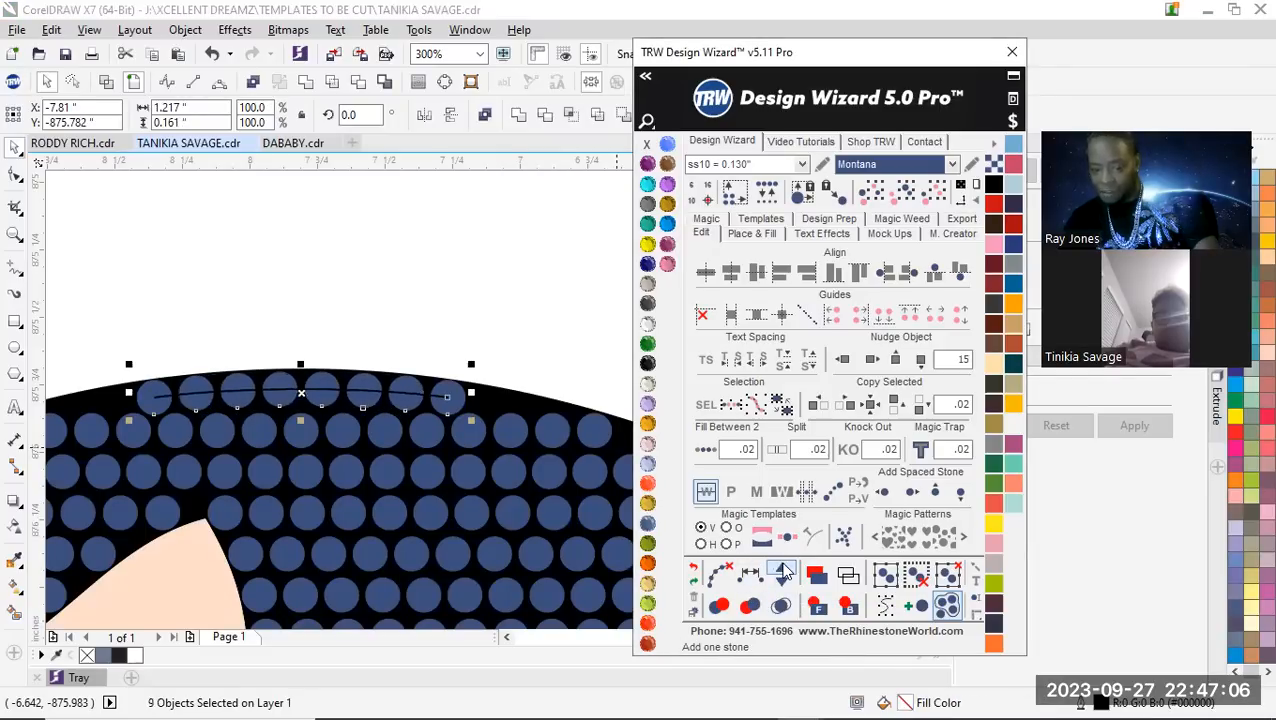
Clear the paths from the hair's top stone row and deselect it
{"action": "left_click", "coordinate": [720, 575]}
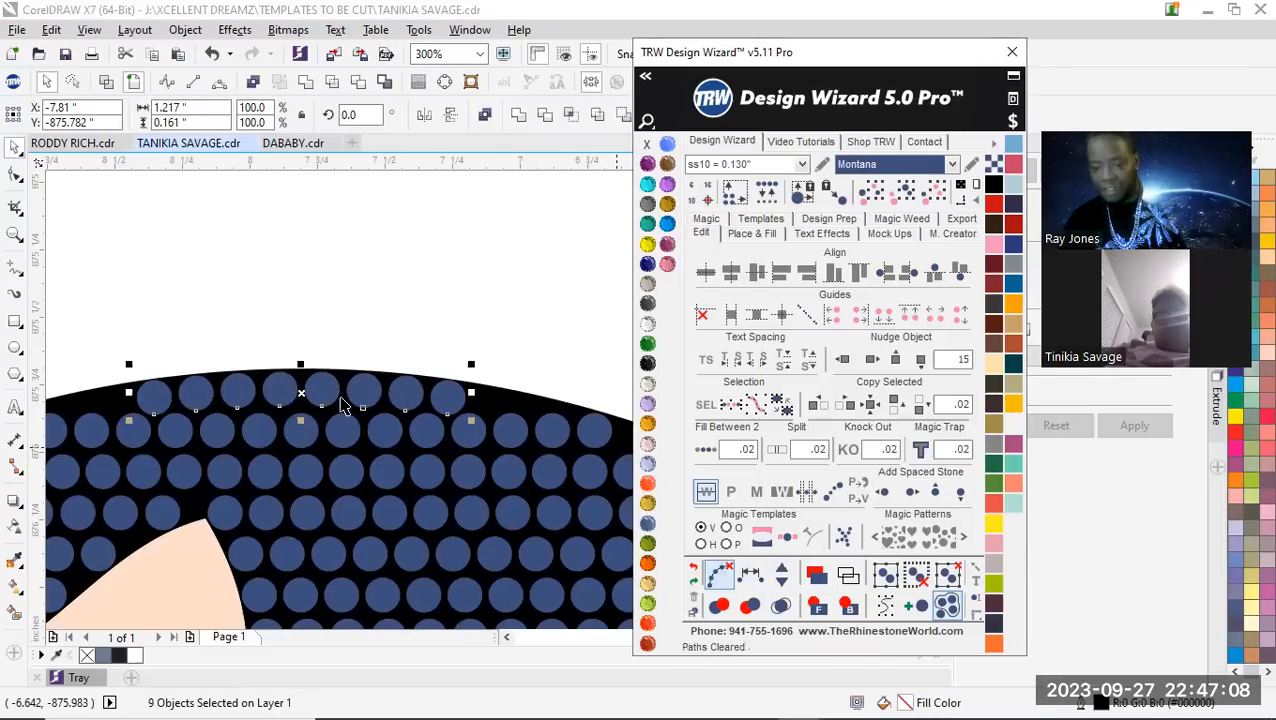
{"action": "scroll", "coordinate": [342, 400], "scroll_direction": "down", "scroll_amount": 5}
{"action": "left_click", "coordinate": [300, 310]}
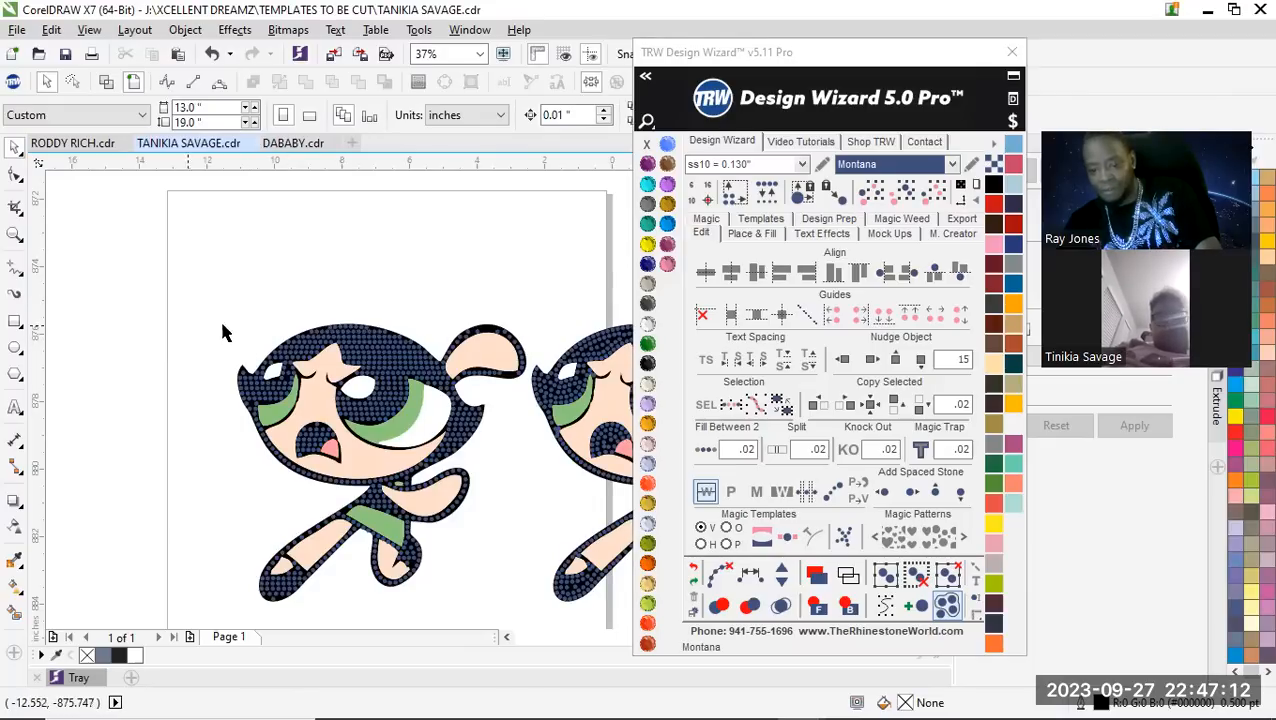
Try a copy of a stone below the bottom row of the large eye's pupil, against the green iris edge
{"action": "scroll", "coordinate": [440, 383], "scroll_direction": "up", "scroll_amount": 2}
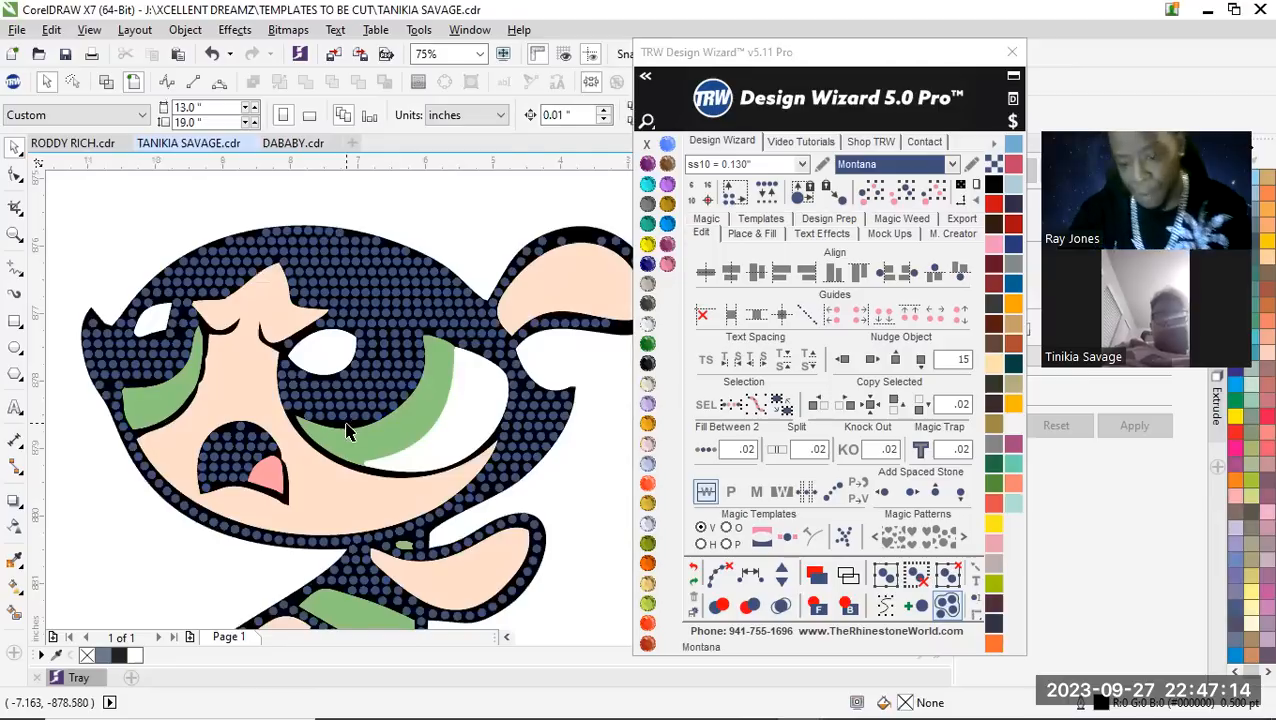
{"action": "scroll", "coordinate": [340, 427], "scroll_direction": "up", "scroll_amount": 4}
{"action": "scroll", "coordinate": [308, 380], "scroll_direction": "down", "scroll_amount": 1}
{"action": "scroll", "coordinate": [304, 390], "scroll_direction": "up", "scroll_amount": 1}
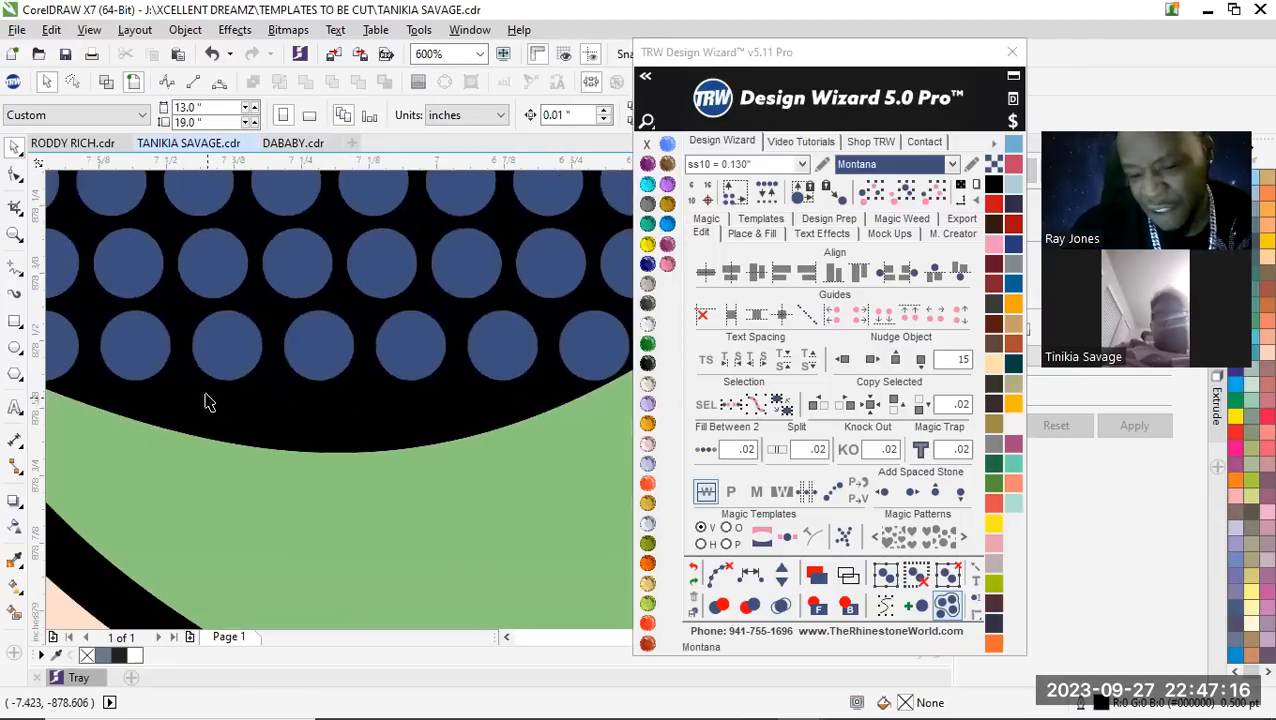
{"action": "scroll", "coordinate": [205, 402], "scroll_direction": "up", "scroll_amount": 2}
{"action": "scroll", "coordinate": [251, 313], "scroll_direction": "down", "scroll_amount": 1}
{"action": "left_click_drag", "start_coordinate": [262, 285], "coordinate": [171, 410]}
{"action": "scroll", "coordinate": [229, 394], "scroll_direction": "up", "scroll_amount": 1}
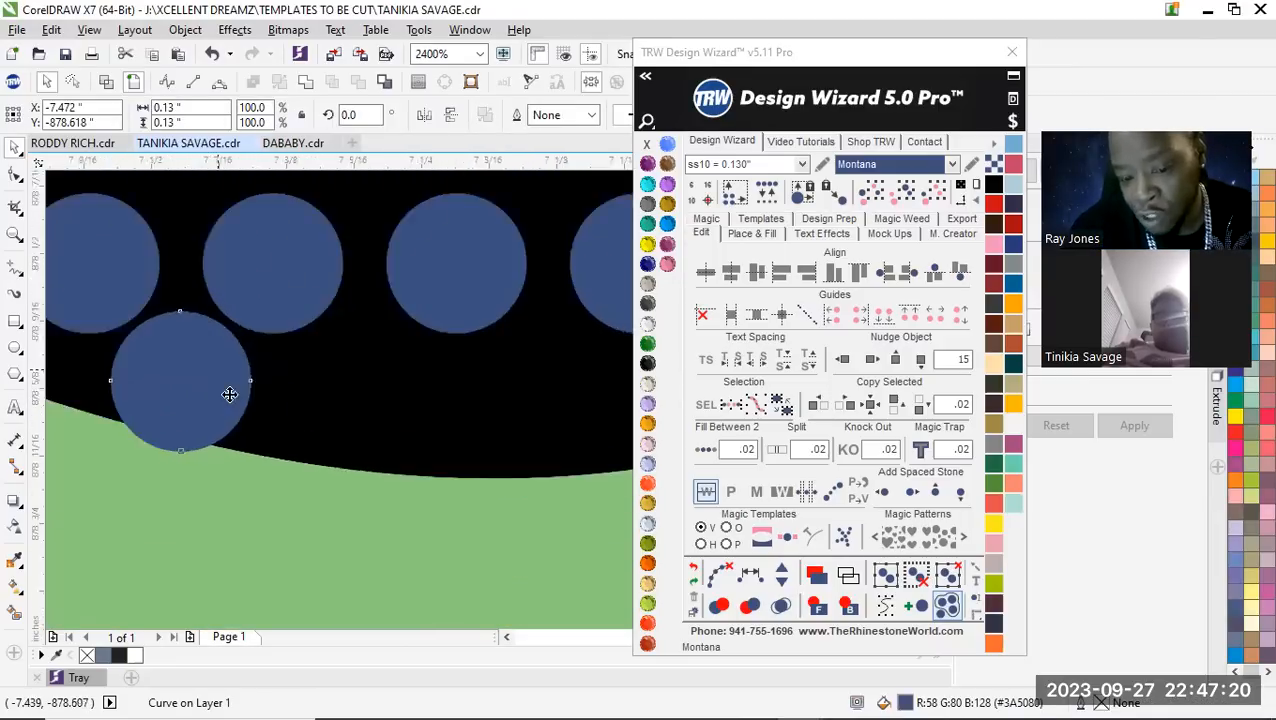
Check how the trial stone fits between the pupil's bottom row and the green iris, and remove it
{"action": "scroll", "coordinate": [240, 392], "scroll_direction": "down", "scroll_amount": 3}
{"action": "scroll", "coordinate": [200, 402], "scroll_direction": "up", "scroll_amount": 2}
{"action": "scroll", "coordinate": [279, 350], "scroll_direction": "up", "scroll_amount": 1}
{"action": "scroll", "coordinate": [310, 382], "scroll_direction": "down", "scroll_amount": 3}
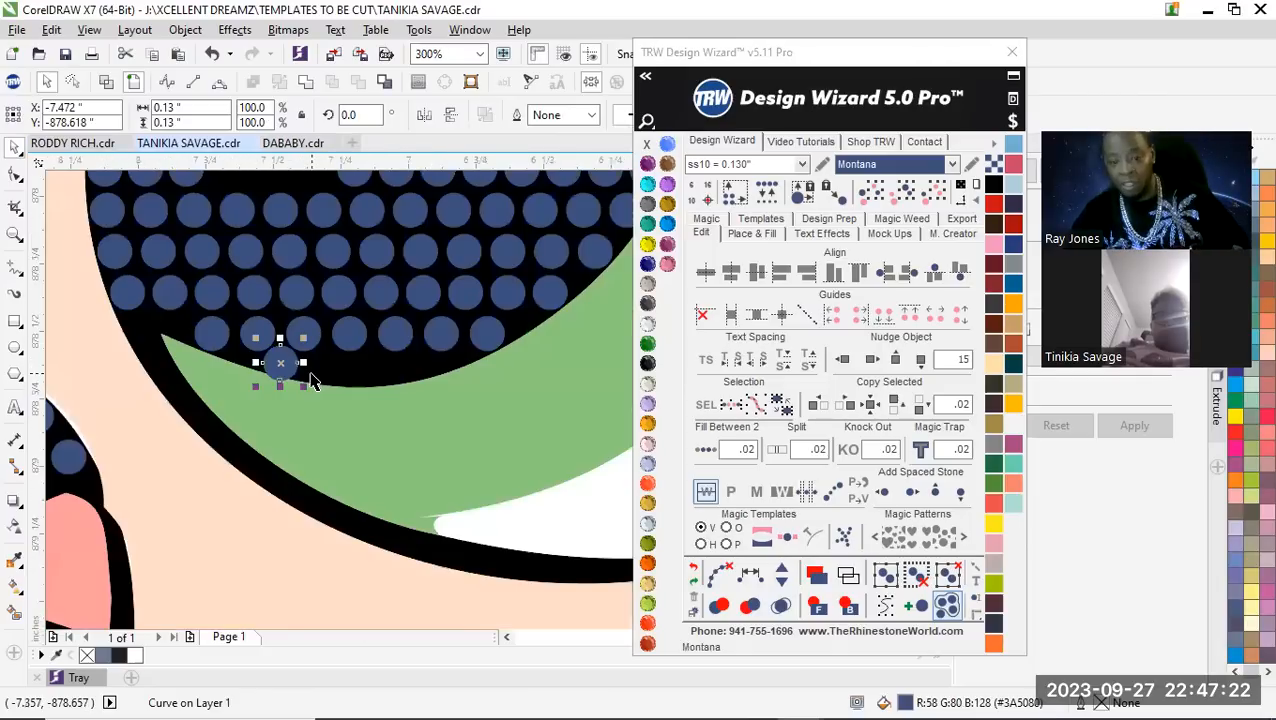
{"action": "scroll", "coordinate": [340, 368], "scroll_direction": "up", "scroll_amount": 1}
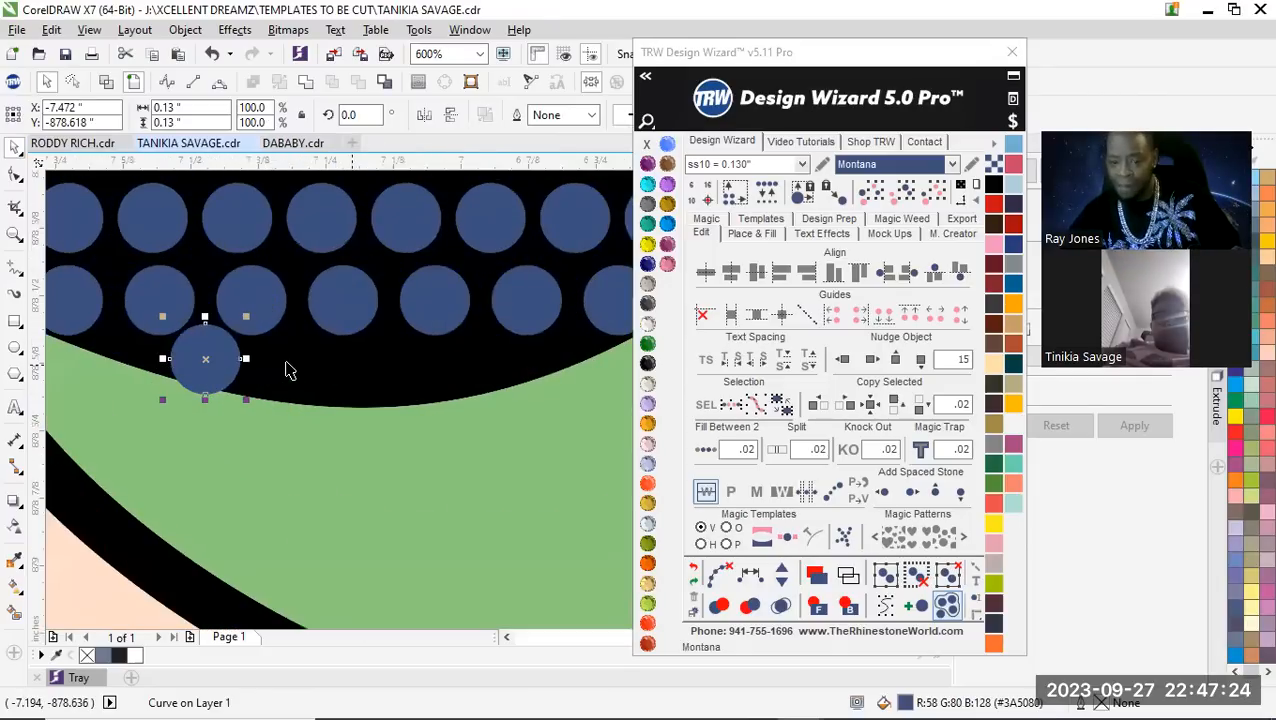
{"action": "scroll", "coordinate": [280, 362], "scroll_direction": "down", "scroll_amount": 2}
{"action": "scroll", "coordinate": [230, 360], "scroll_direction": "up", "scroll_amount": 2}
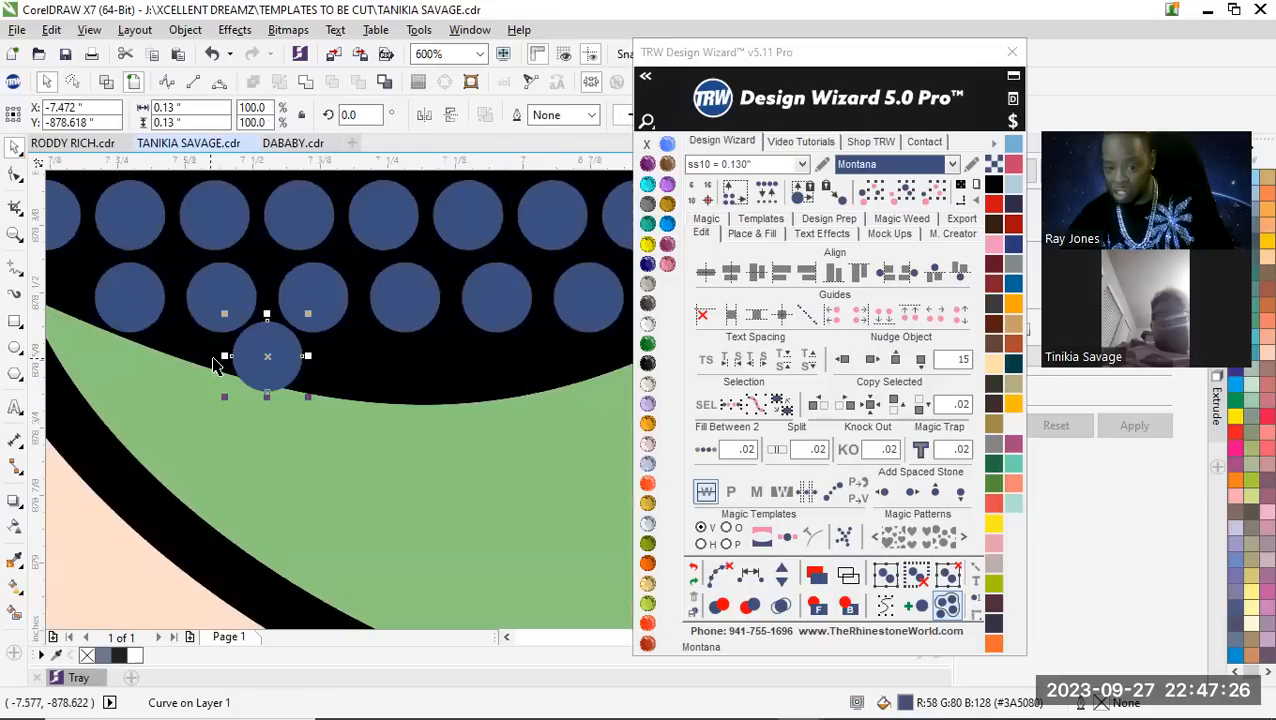
{"action": "scroll", "coordinate": [251, 358], "scroll_direction": "down", "scroll_amount": 2}
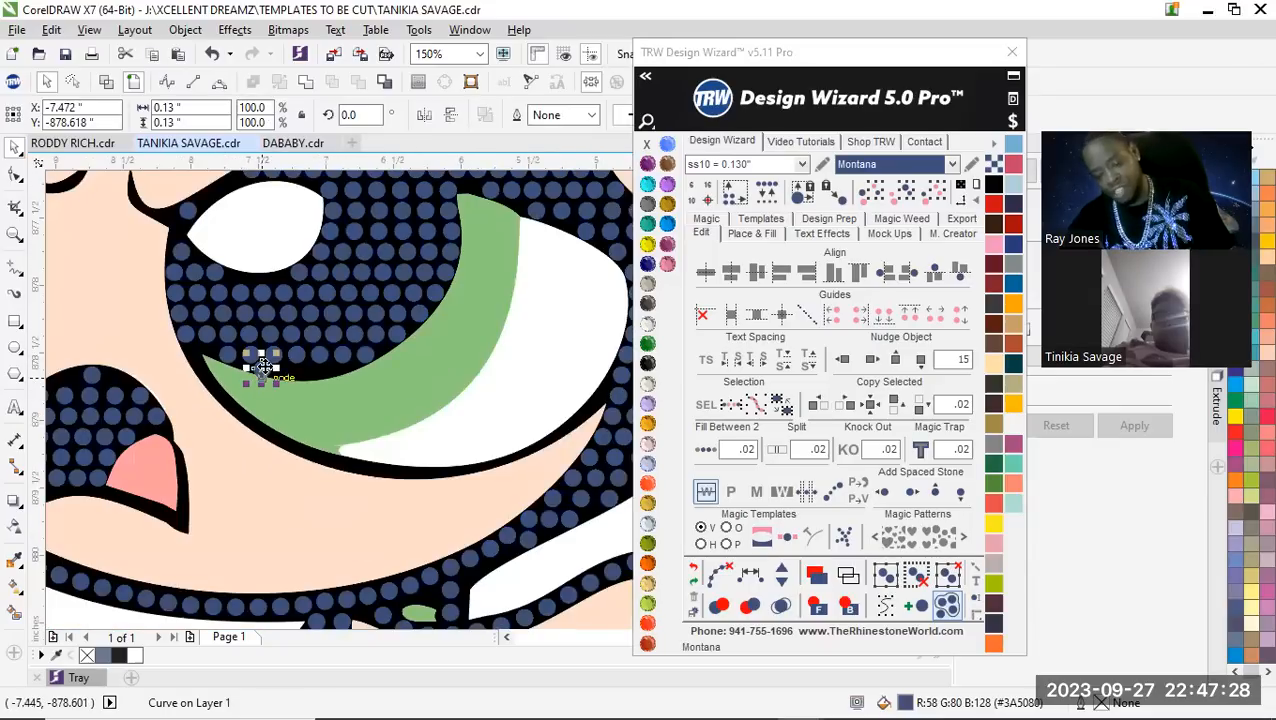
{"action": "scroll", "coordinate": [263, 367], "scroll_direction": "up", "scroll_amount": 1}
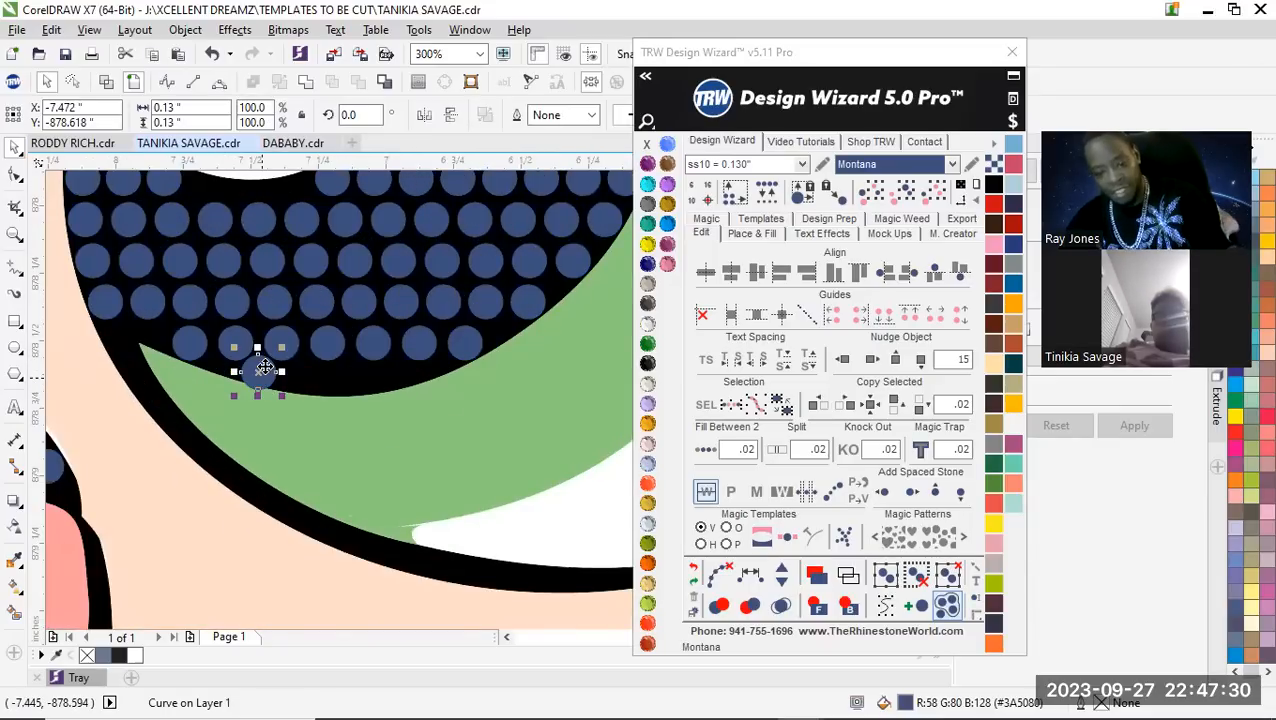
{"action": "key", "text": "Delete"}
Place three stone copies as a new row below the pupil's bottom row, following the green iris edge
{"action": "scroll", "coordinate": [250, 363], "scroll_direction": "up", "scroll_amount": 2}
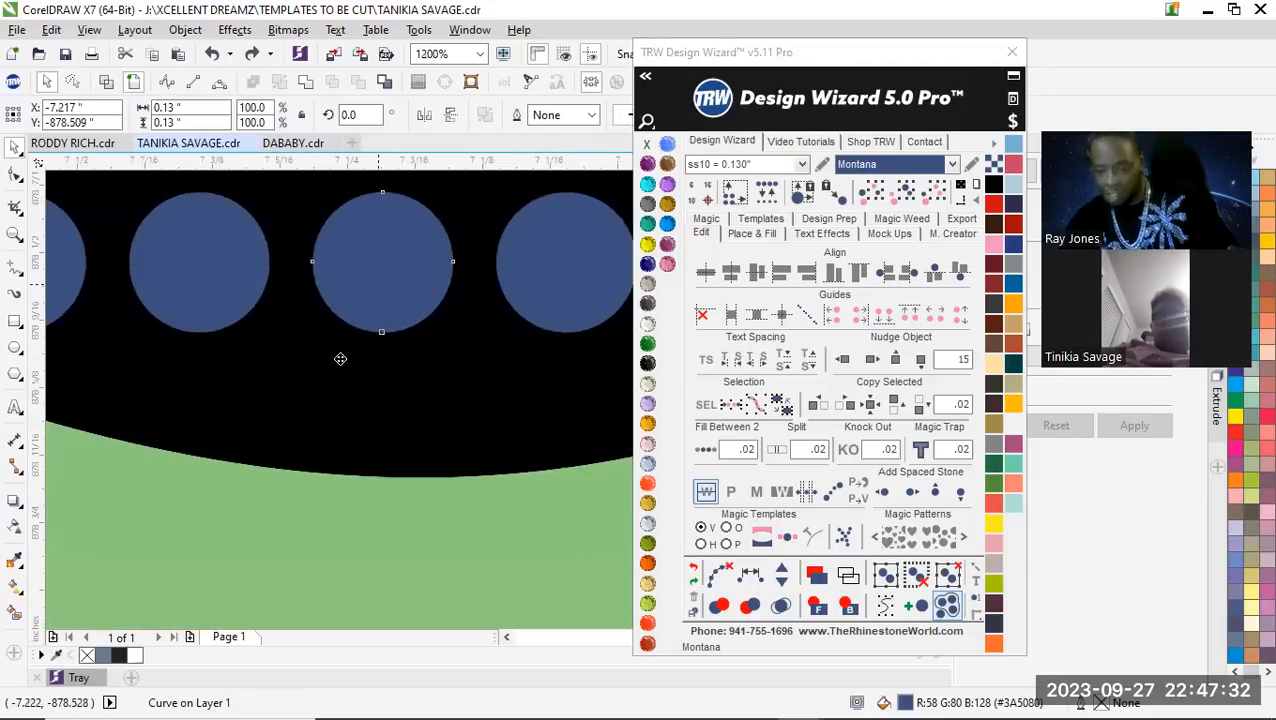
{"action": "left_click", "coordinate": [286, 413]}
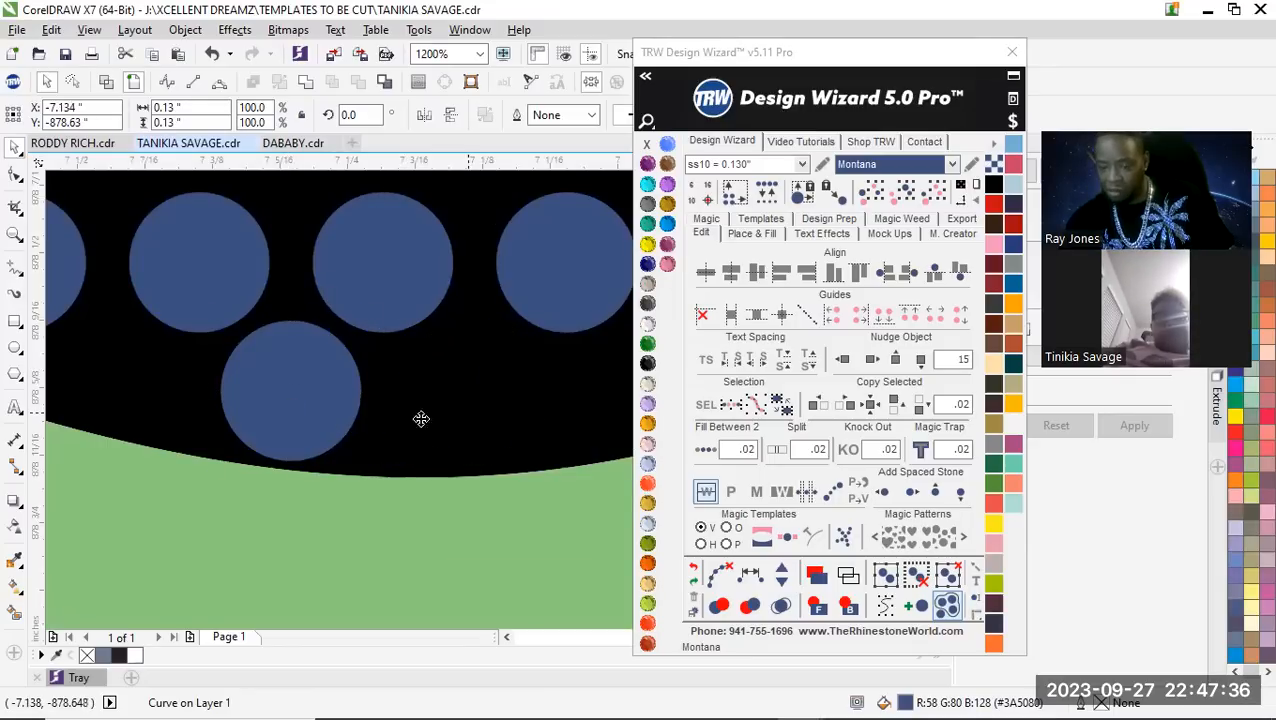
{"action": "scroll", "coordinate": [330, 450], "scroll_direction": "down", "scroll_amount": 2}
{"action": "scroll", "coordinate": [333, 452], "scroll_direction": "up", "scroll_amount": 2}
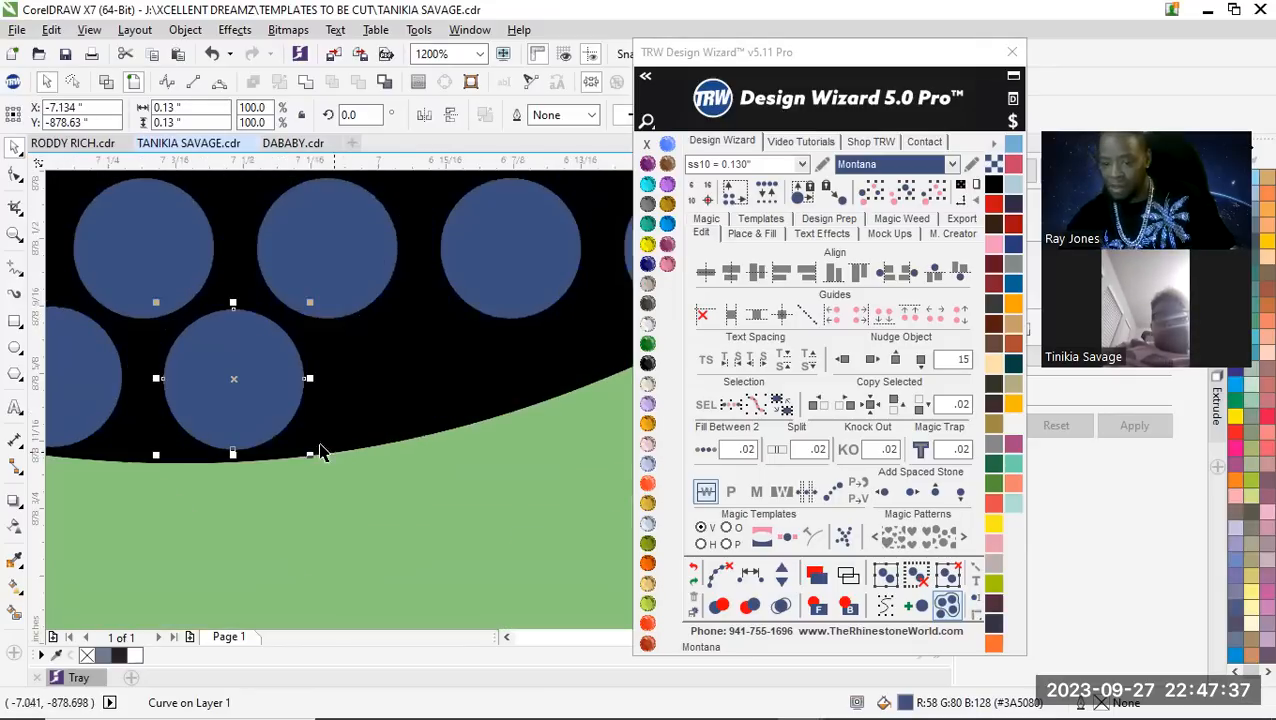
{"action": "left_click", "coordinate": [441, 379]}
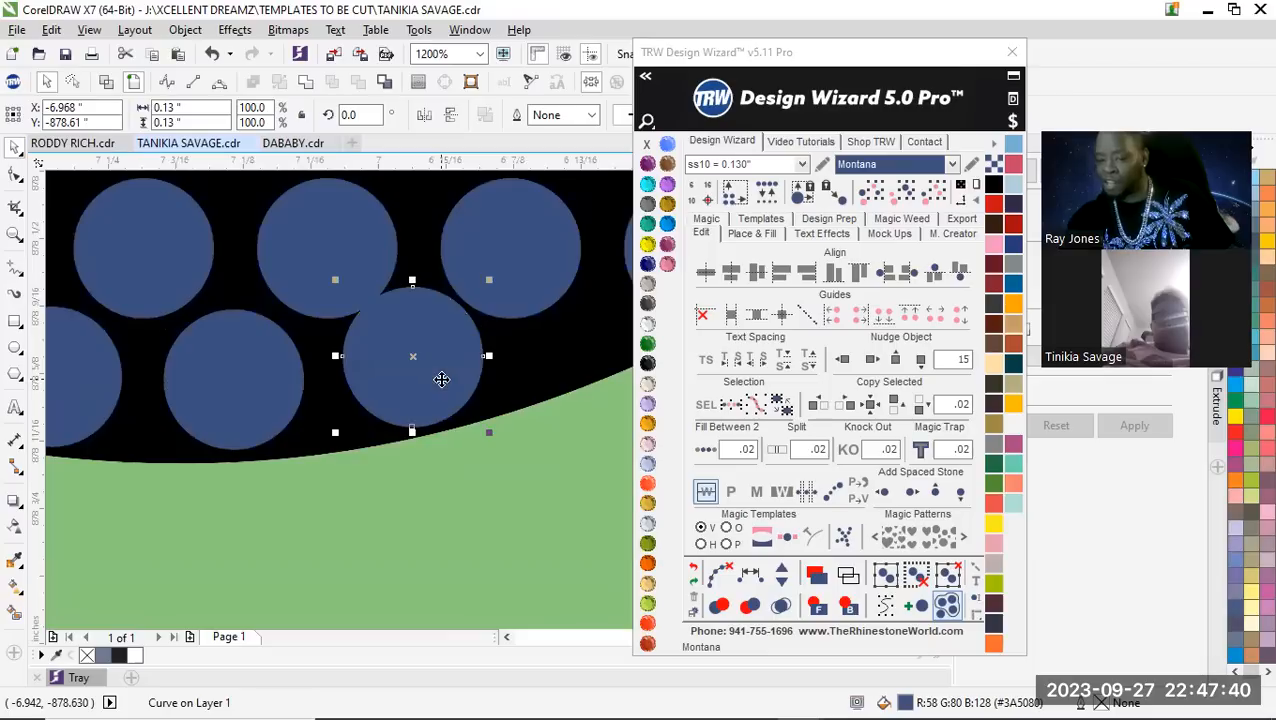
{"action": "scroll", "coordinate": [476, 430], "scroll_direction": "down", "scroll_amount": 2}
{"action": "scroll", "coordinate": [461, 413], "scroll_direction": "up", "scroll_amount": 1}
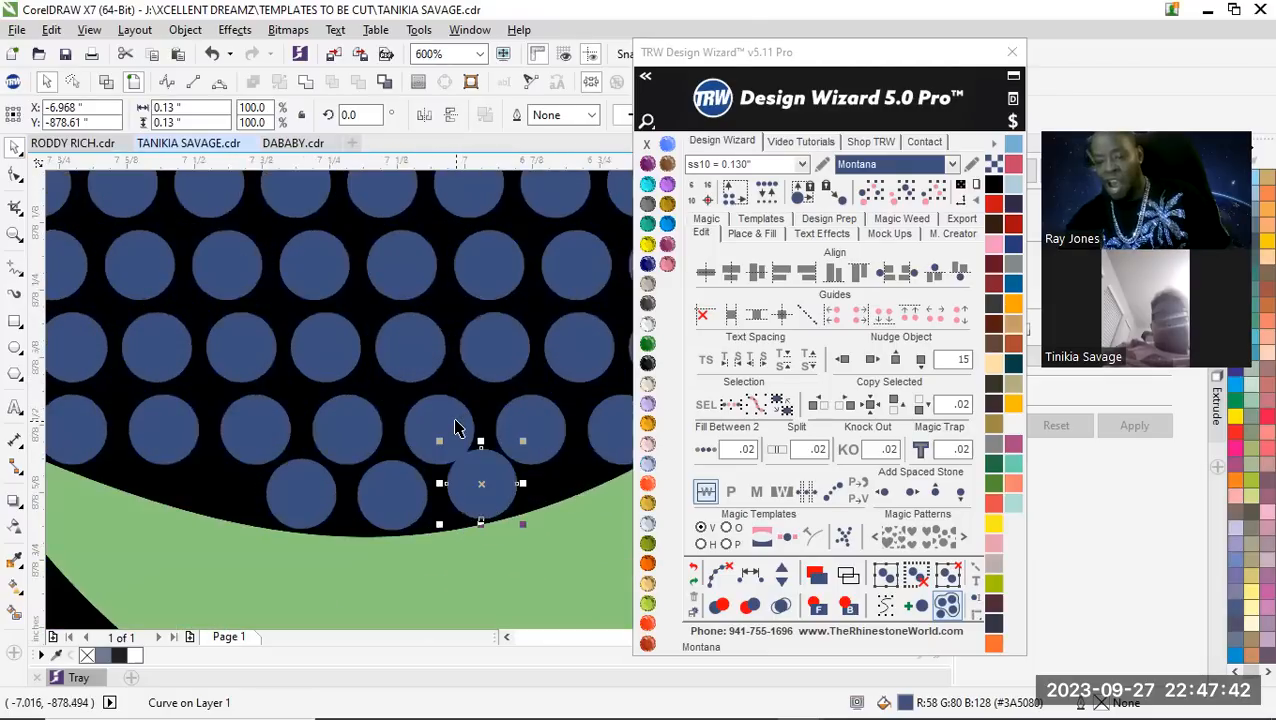
Respace equally the five-stone column running up the pupil from the last stone of the new bottom row
{"action": "left_click", "coordinate": [455, 418], "text": "shift"}
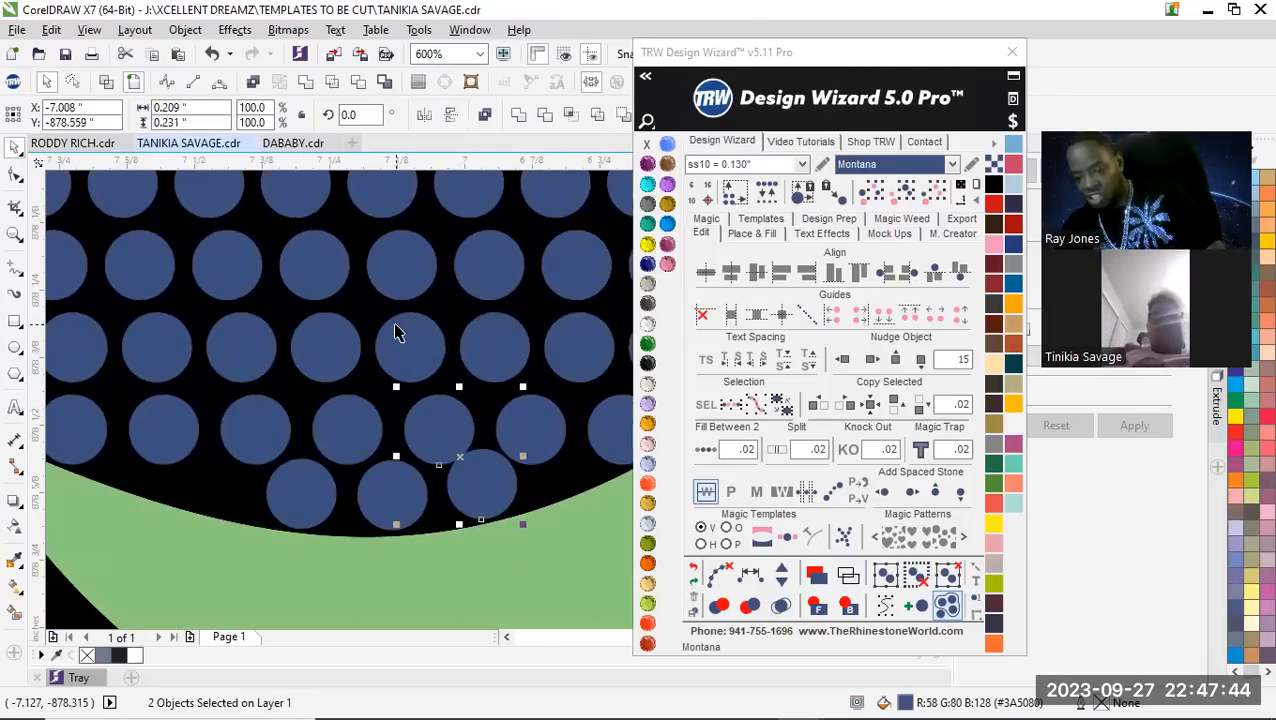
{"action": "left_click", "coordinate": [390, 264], "text": "shift"}
{"action": "left_click", "coordinate": [381, 190], "text": "shift"}
{"action": "left_click", "coordinate": [381, 190], "text": "shift"}
{"action": "scroll", "coordinate": [484, 405], "scroll_direction": "down", "scroll_amount": 1}
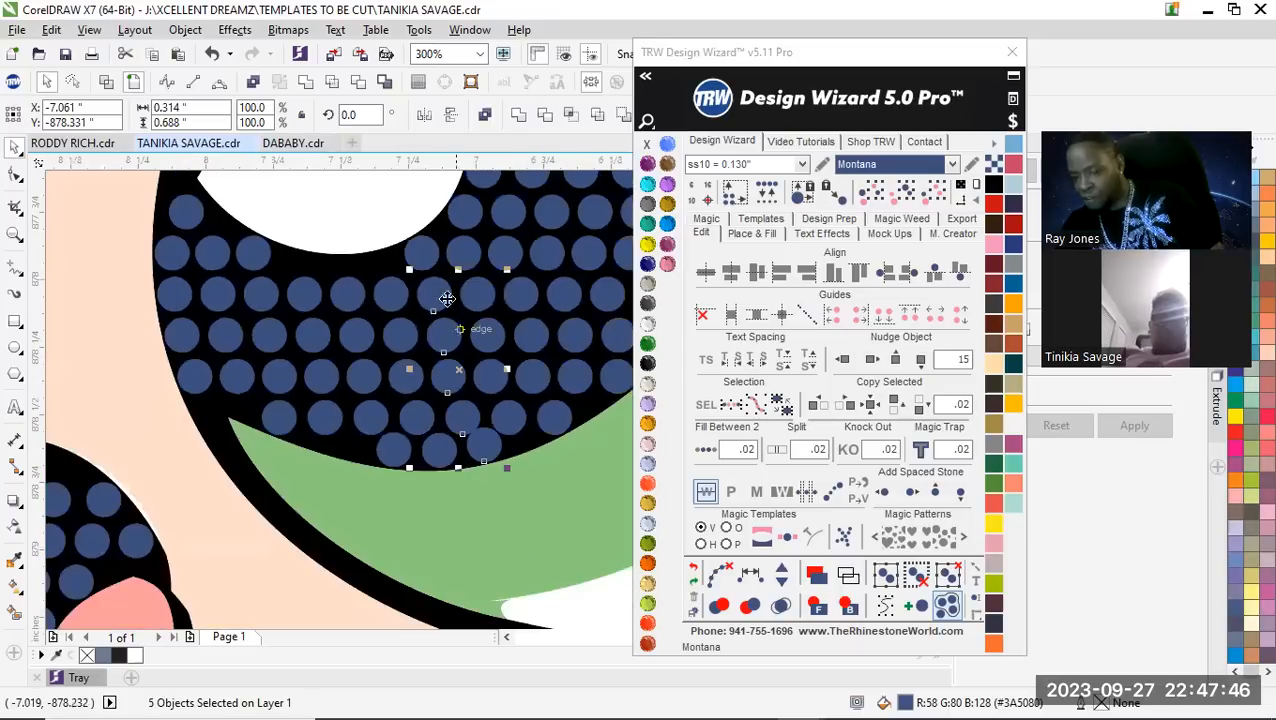
{"action": "left_click", "coordinate": [750, 572]}
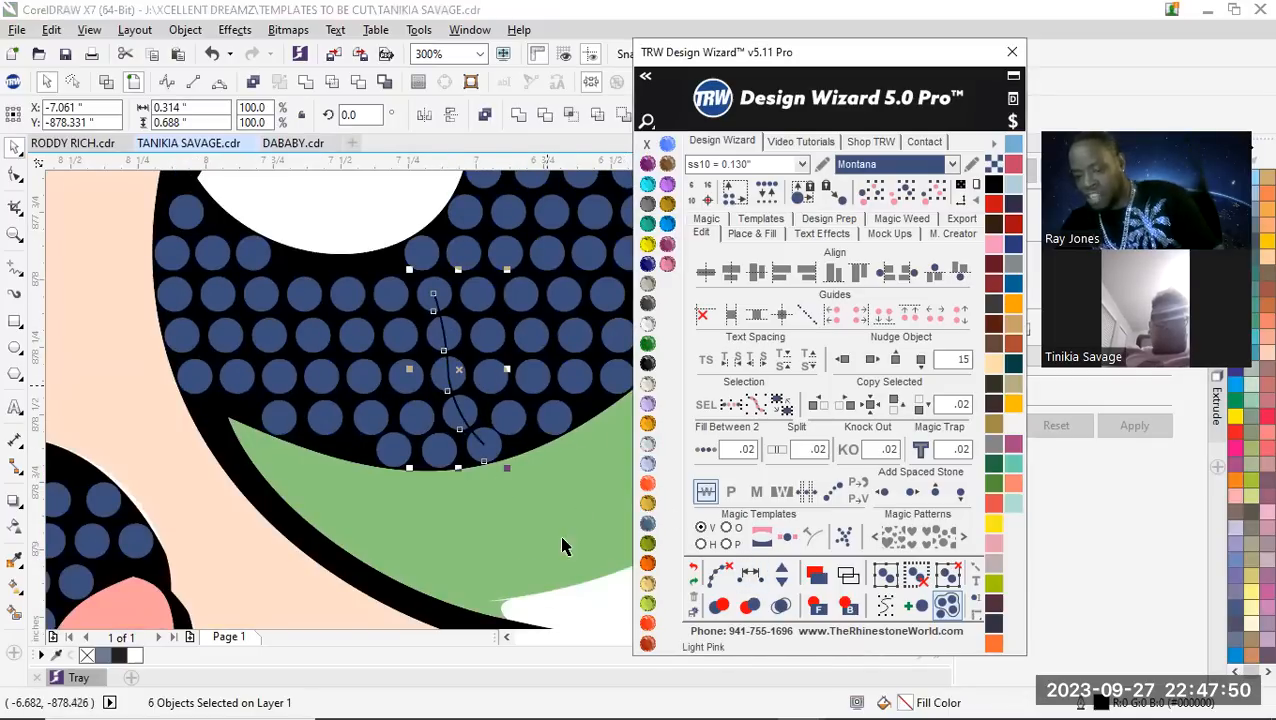
{"action": "scroll", "coordinate": [481, 425], "scroll_direction": "up", "scroll_amount": 1}
{"action": "scroll", "coordinate": [460, 415], "scroll_direction": "down", "scroll_amount": 1}
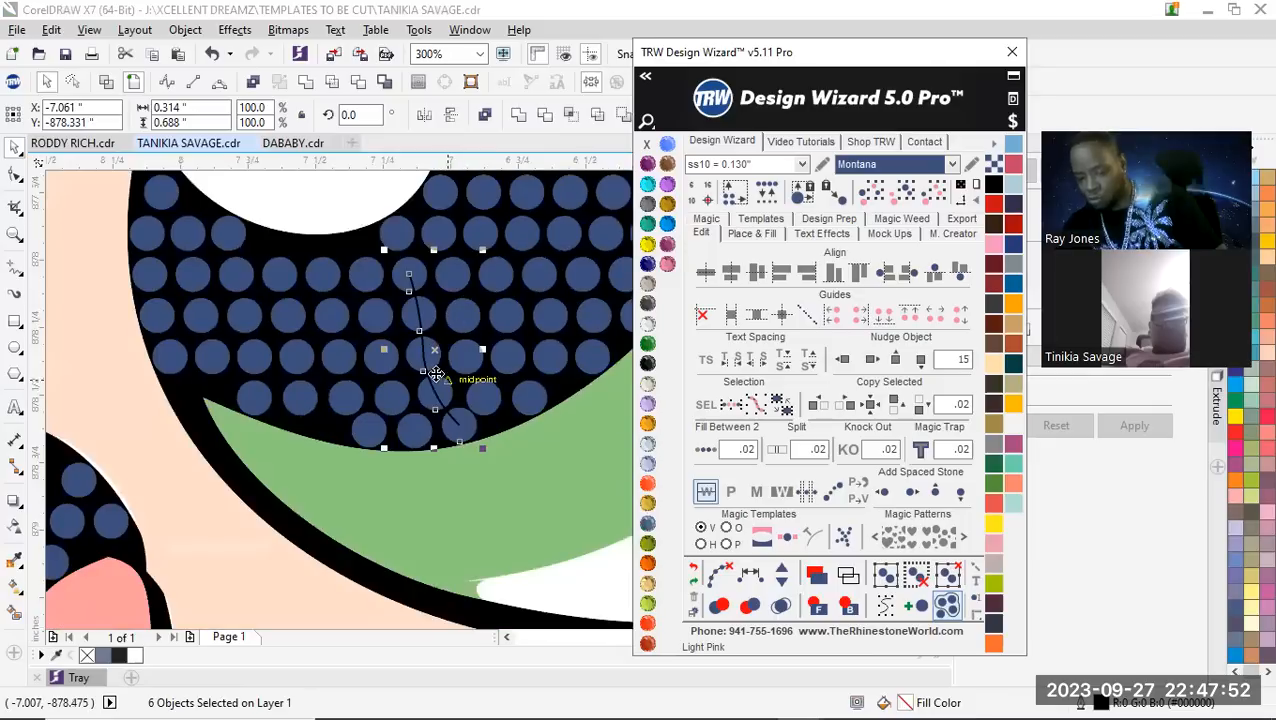
{"action": "scroll", "coordinate": [444, 428], "scroll_direction": "up", "scroll_amount": 1}
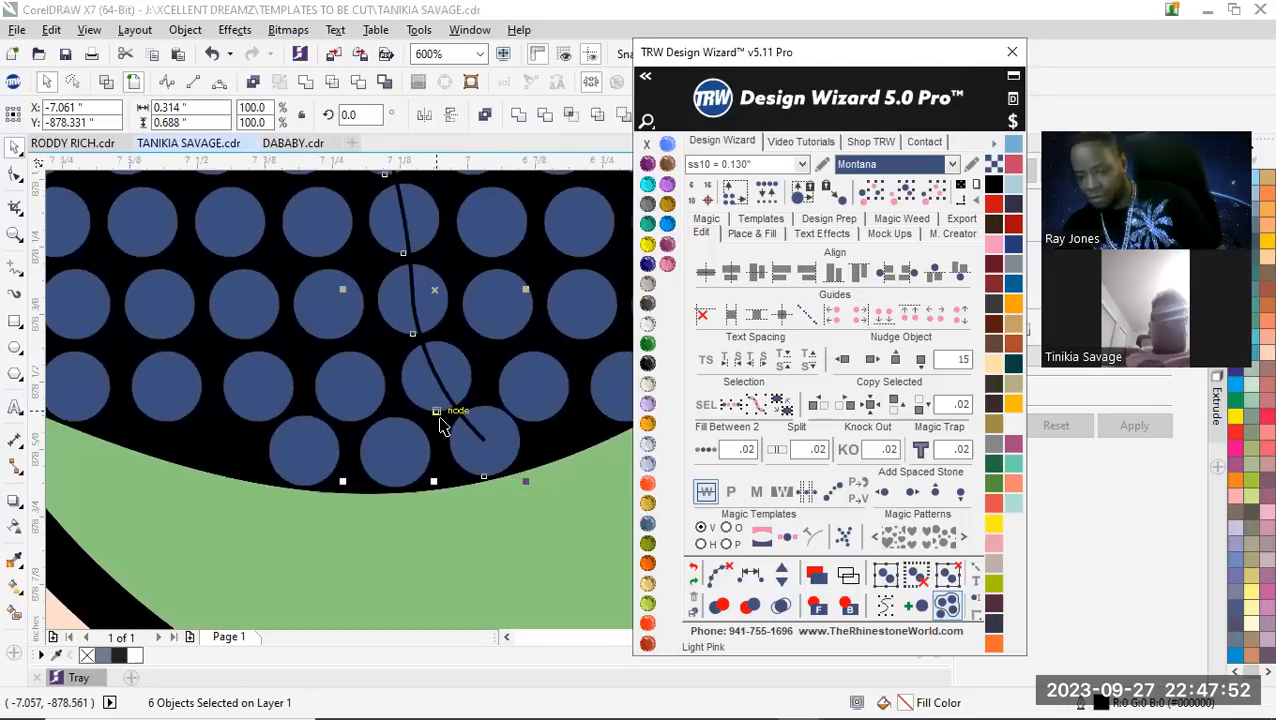
Clear the path from the respaced stone column in the pupil and deselect the stones
{"action": "left_click", "coordinate": [694, 572]}
{"action": "scroll", "coordinate": [418, 420], "scroll_direction": "down", "scroll_amount": 3}
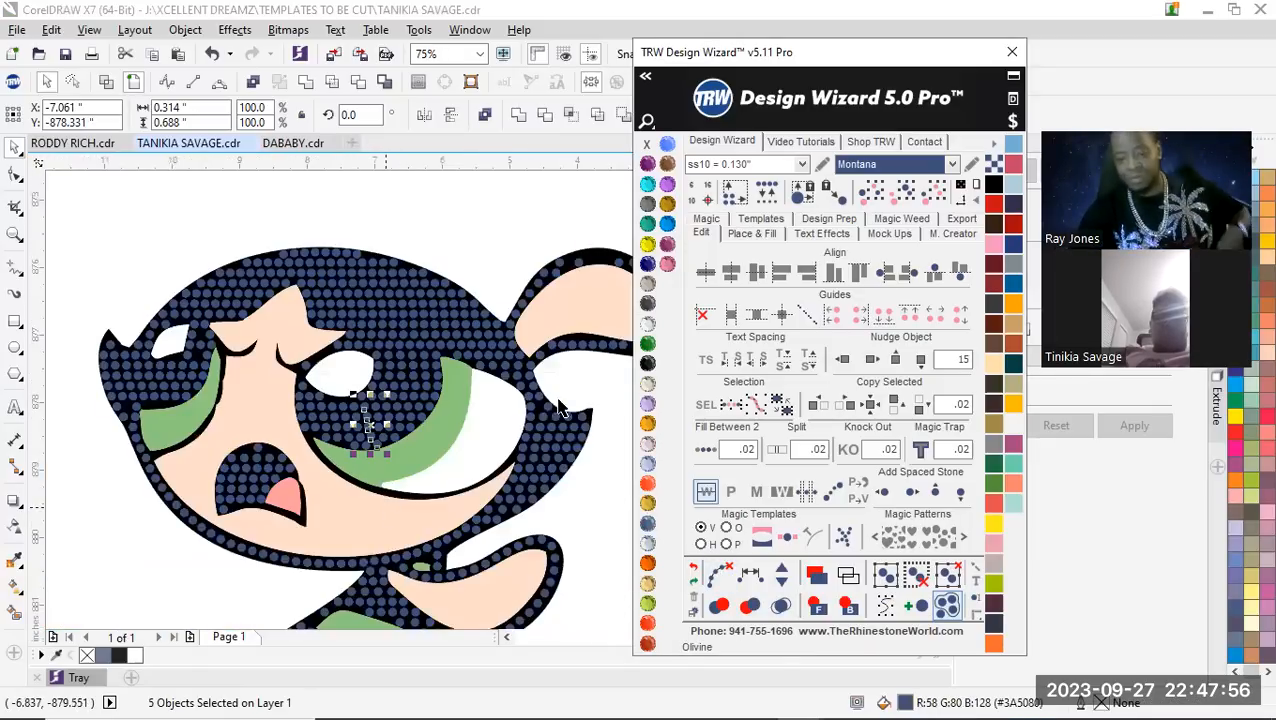
{"action": "left_click", "coordinate": [454, 226]}
Place a fourth stone copy at the left end of the pupil's new bottom row and check its fit
{"action": "scroll", "coordinate": [345, 445], "scroll_direction": "up", "scroll_amount": 4}
{"action": "left_click_drag", "start_coordinate": [478, 416], "coordinate": [305, 379]}
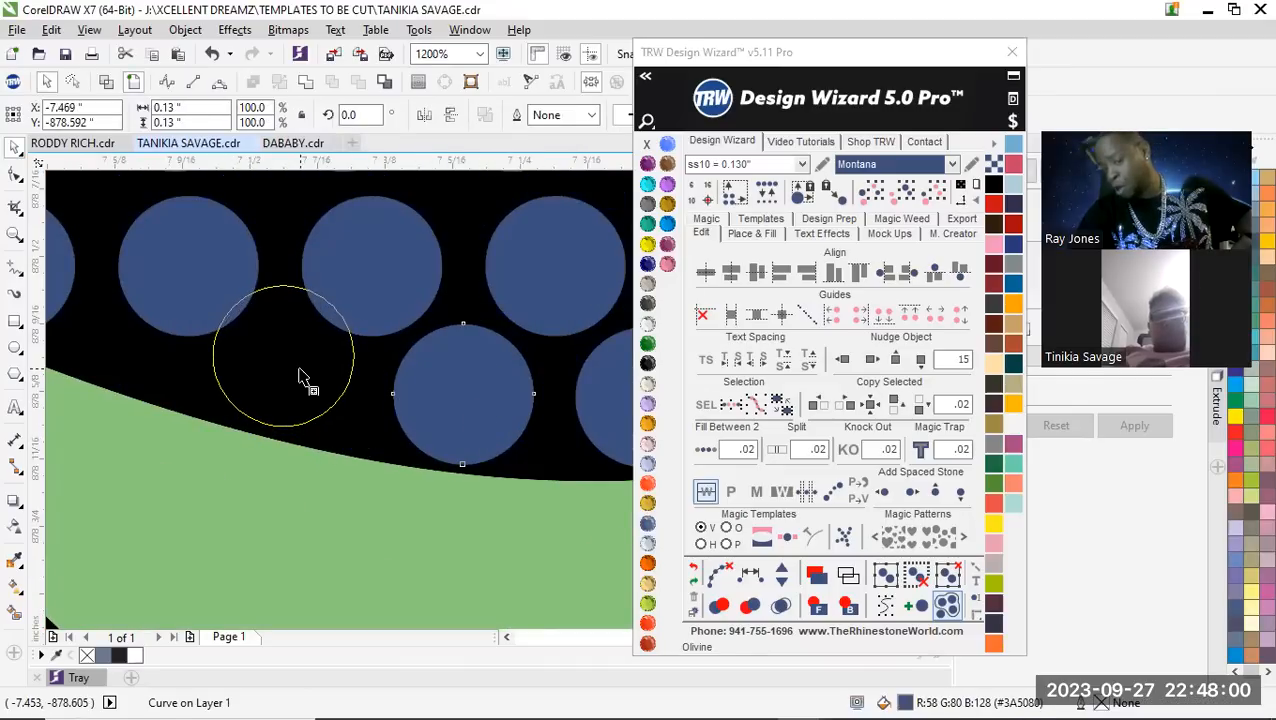
{"action": "scroll", "coordinate": [299, 427], "scroll_direction": "down", "scroll_amount": 2}
{"action": "scroll", "coordinate": [300, 445], "scroll_direction": "up", "scroll_amount": 1}
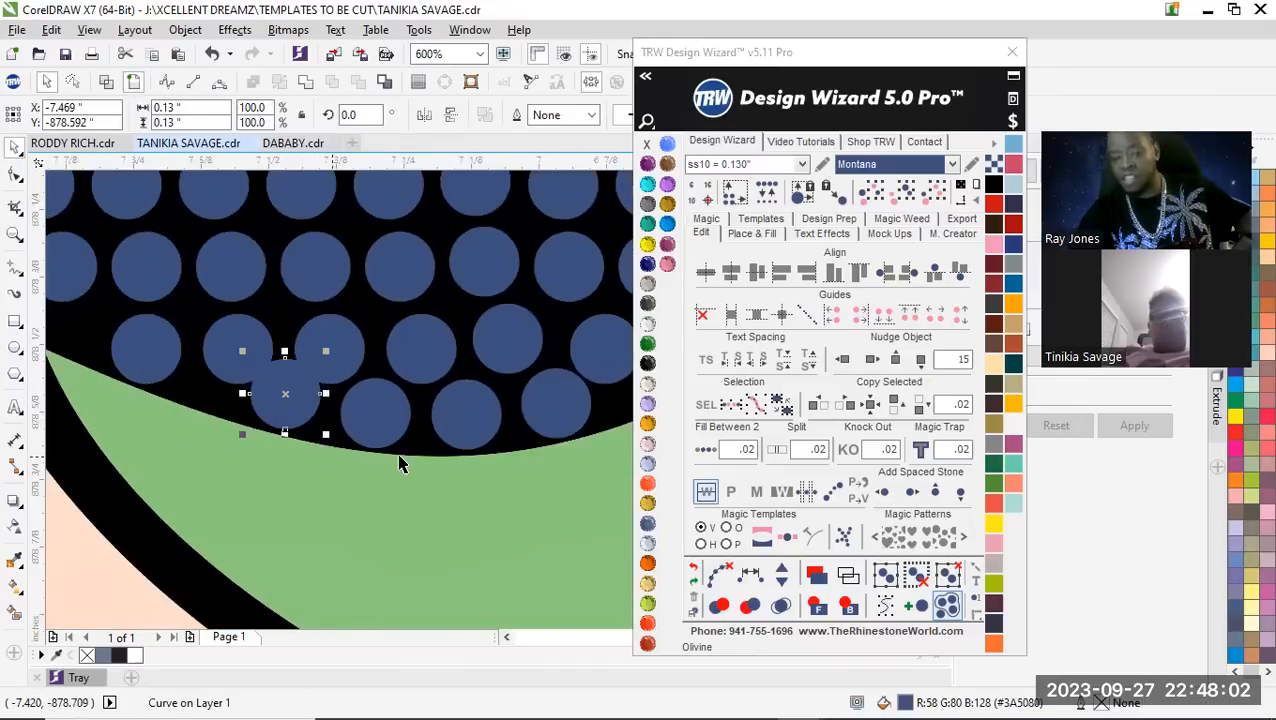
{"action": "scroll", "coordinate": [398, 463], "scroll_direction": "down", "scroll_amount": 2}
{"action": "scroll", "coordinate": [370, 445], "scroll_direction": "up", "scroll_amount": 1}
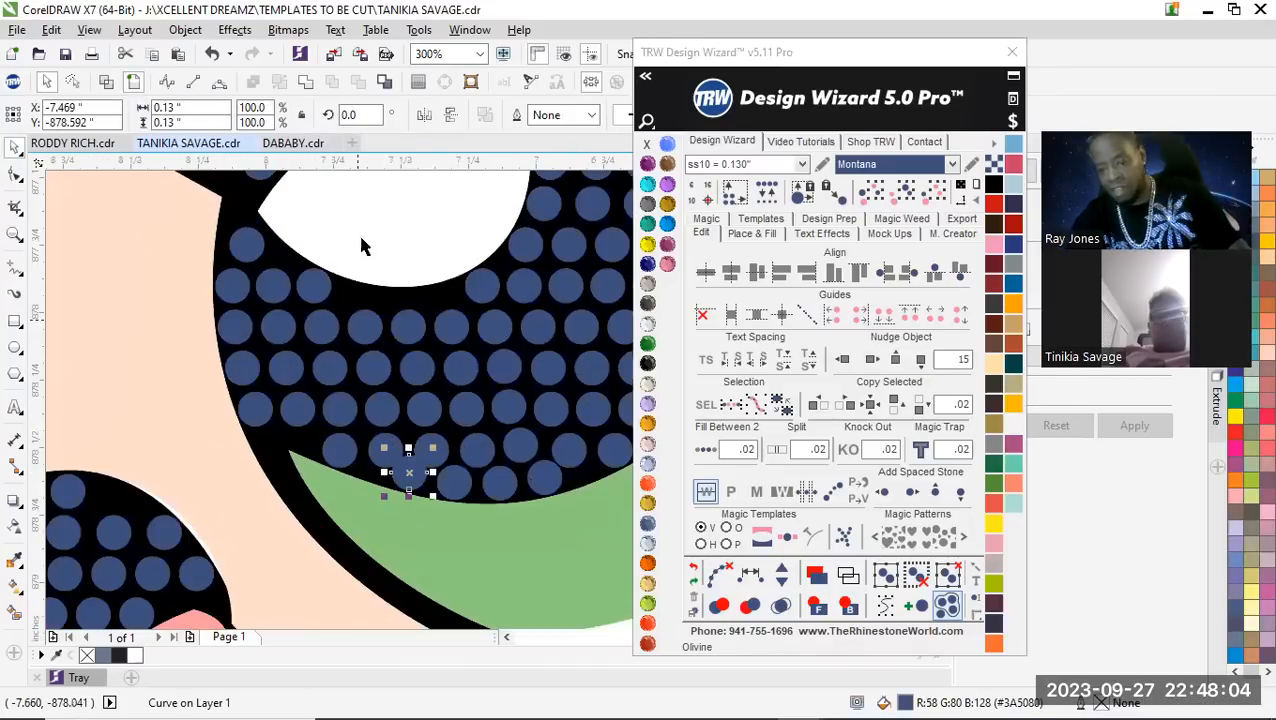
Move the three stones below the white highlight, in the pupil's fourth row from the bottom, up against the highlight's lower edge
{"action": "scroll", "coordinate": [368, 310], "scroll_direction": "up", "scroll_amount": 2}
{"action": "scroll", "coordinate": [260, 378], "scroll_direction": "down", "scroll_amount": 1}
{"action": "left_click", "coordinate": [300, 418]}
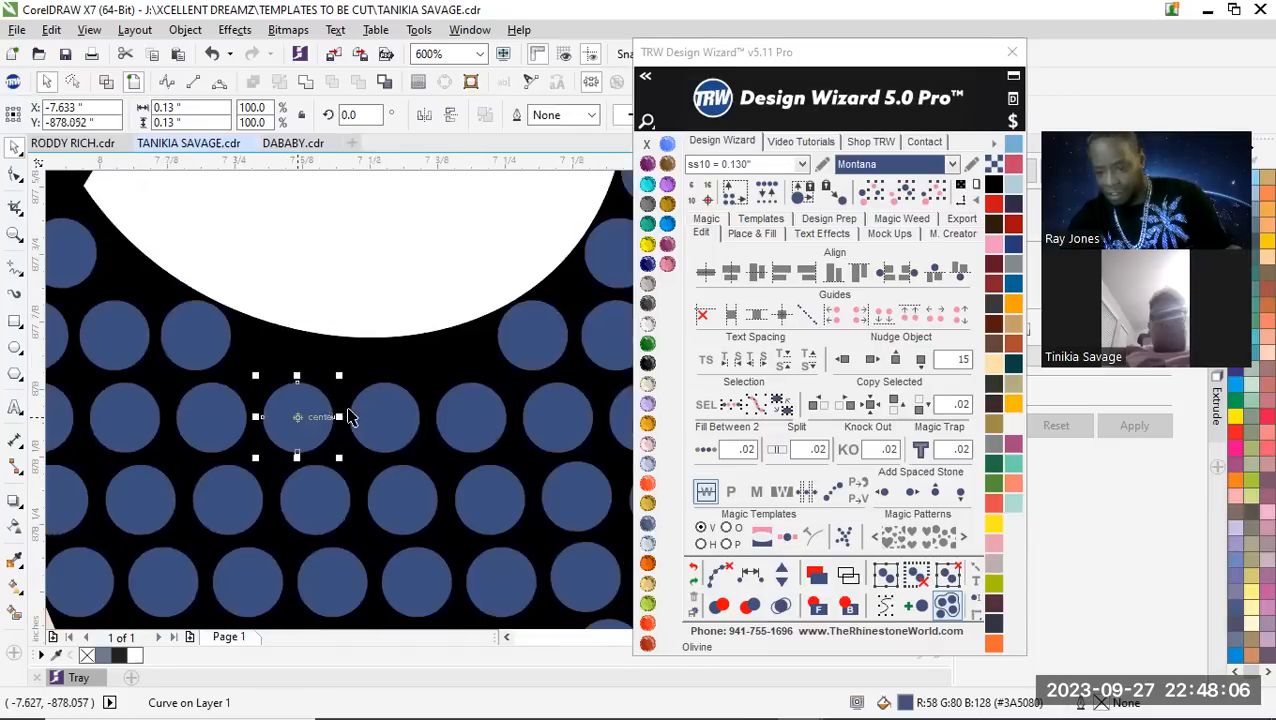
{"action": "left_click", "coordinate": [384, 415], "text": "shift"}
{"action": "left_click", "coordinate": [470, 416], "text": "shift"}
{"action": "left_click_drag", "start_coordinate": [464, 403], "coordinate": [456, 375]}
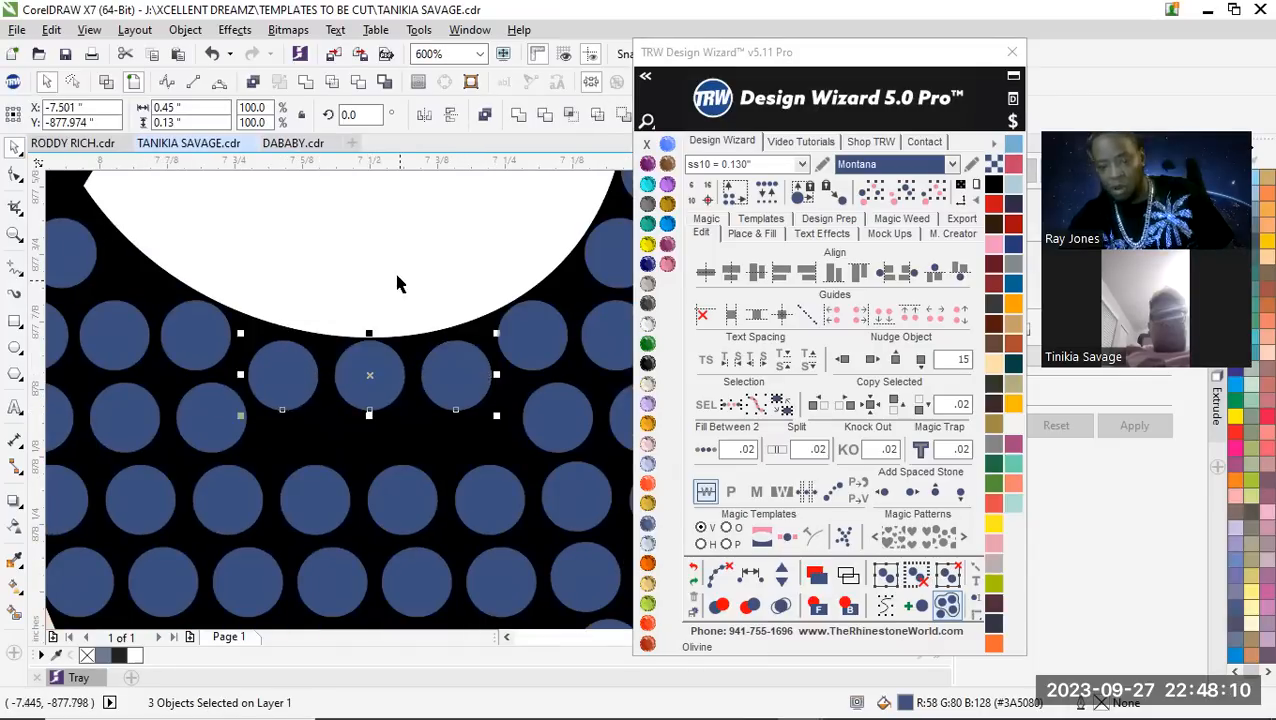
Respace equally the five-stone column from the left moved stone to the bottom row's left end stone, and clear its path
{"action": "scroll", "coordinate": [386, 340], "scroll_direction": "down", "scroll_amount": 1}
{"action": "left_click", "coordinate": [386, 340]}
{"action": "scroll", "coordinate": [341, 385], "scroll_direction": "up", "scroll_amount": 1}
{"action": "left_click", "coordinate": [336, 306]}
{"action": "scroll", "coordinate": [356, 365], "scroll_direction": "down", "scroll_amount": 1}
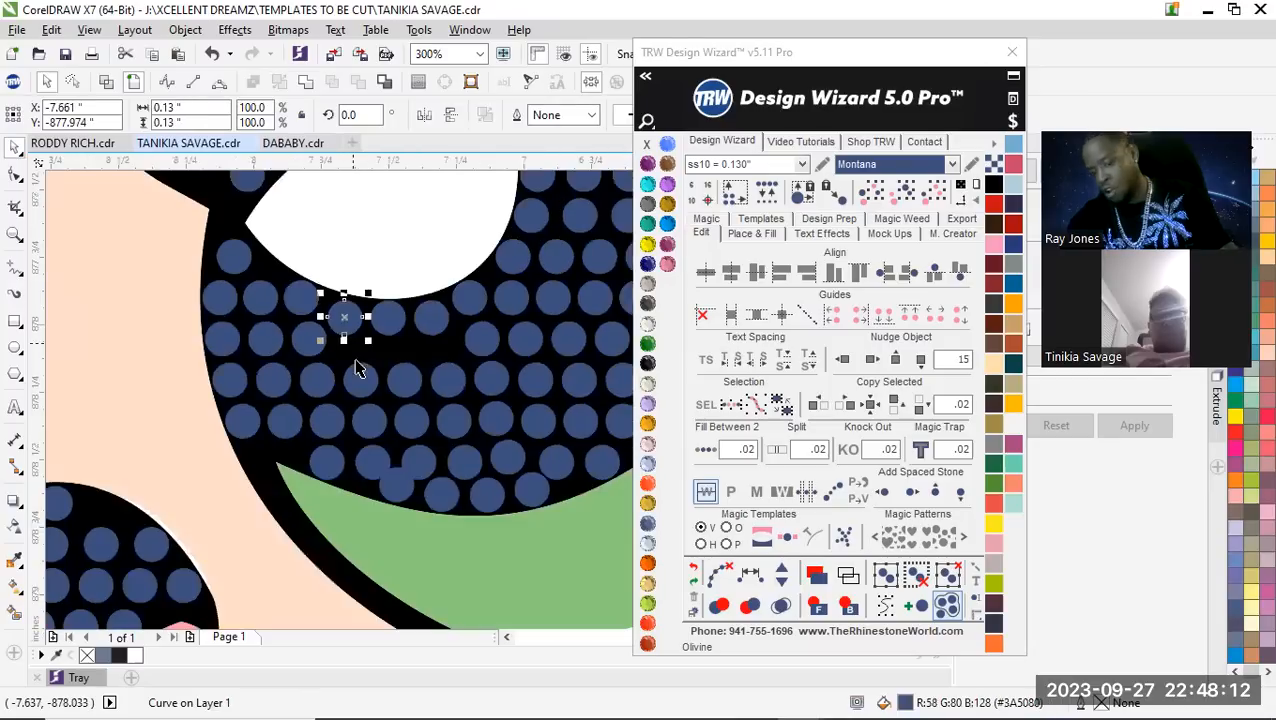
{"action": "scroll", "coordinate": [358, 375], "scroll_direction": "up", "scroll_amount": 1}
{"action": "left_click", "coordinate": [360, 378], "text": "shift"}
{"action": "left_click", "coordinate": [380, 455], "text": "shift"}
{"action": "left_click", "coordinate": [400, 538], "text": "shift"}
{"action": "left_click", "coordinate": [455, 592], "text": "shift"}
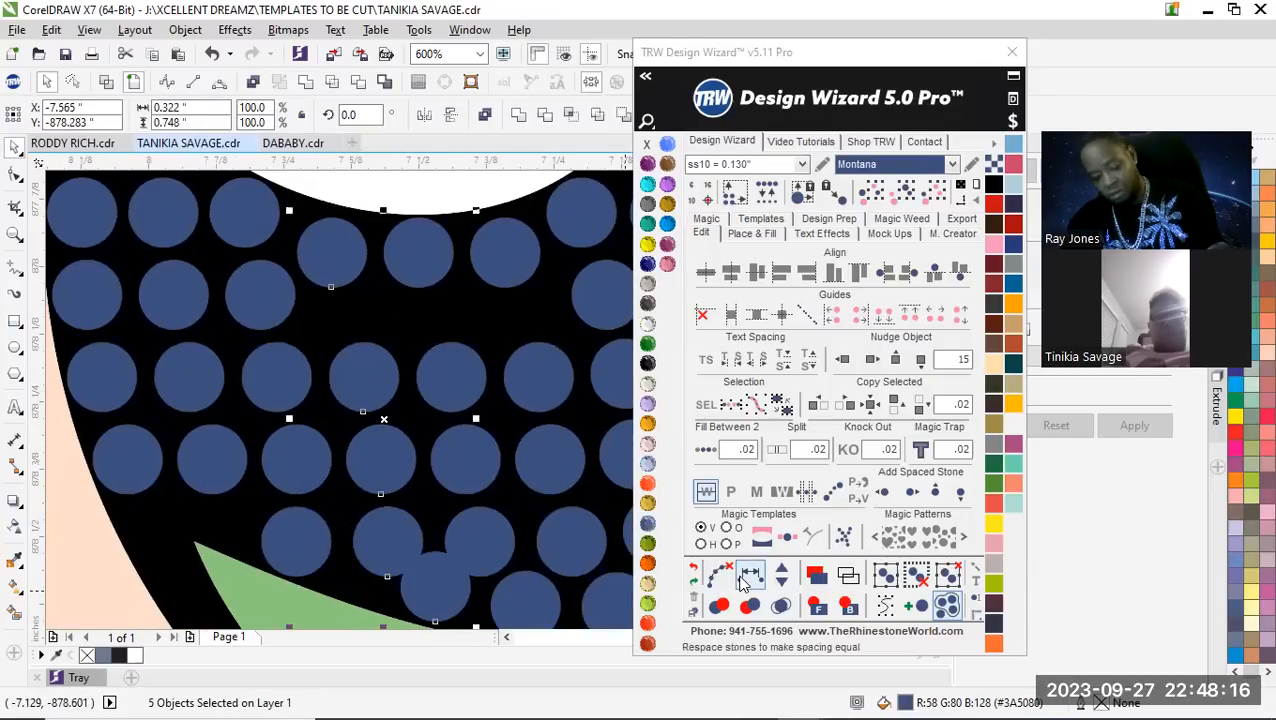
{"action": "left_click", "coordinate": [757, 583]}
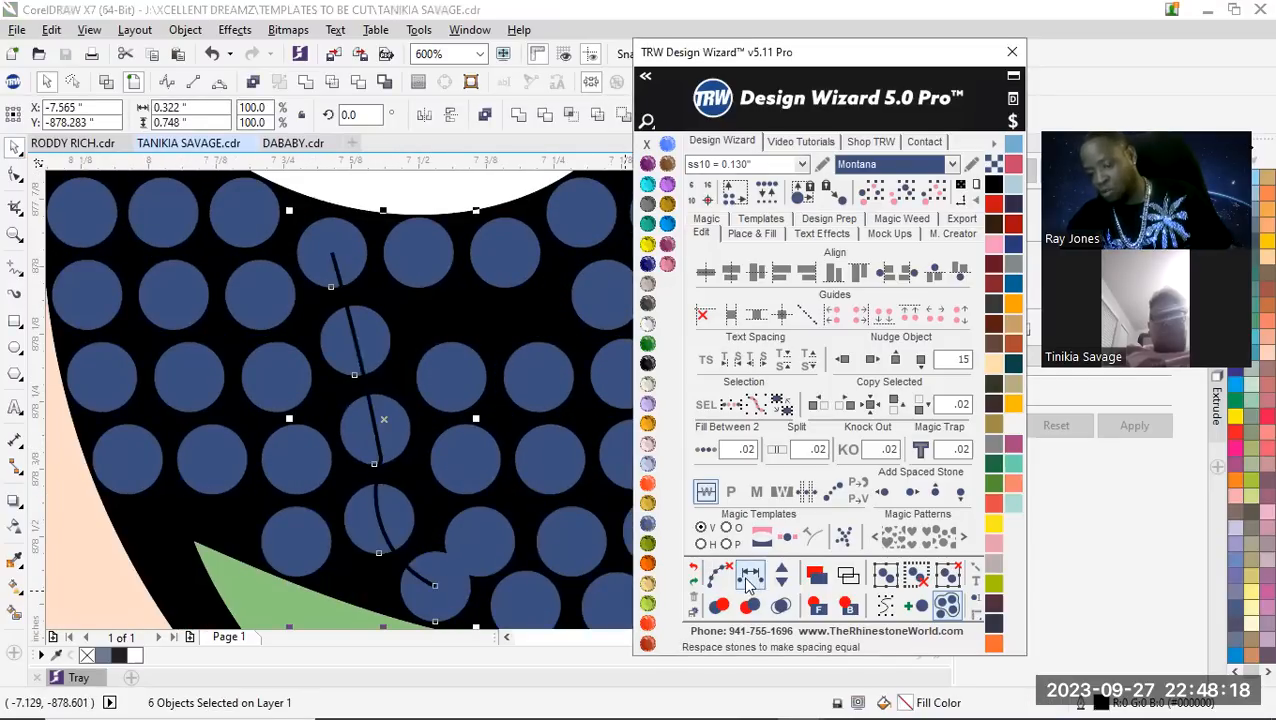
{"action": "left_click", "coordinate": [720, 575]}
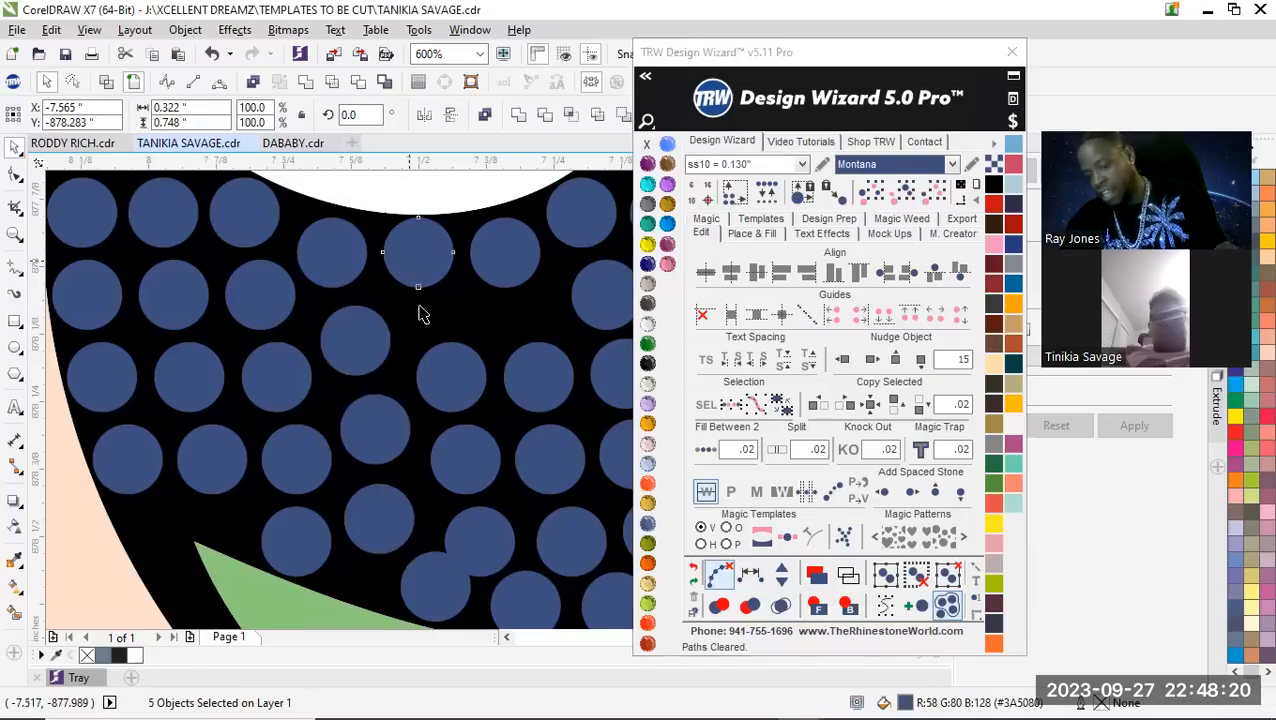
Respace equally the five stones from the middle moved stone down to the bottom row's left end stone, clear the path and deselect
{"action": "left_click", "coordinate": [501, 533], "text": "shift"}
{"action": "left_click", "coordinate": [456, 592], "text": "shift"}
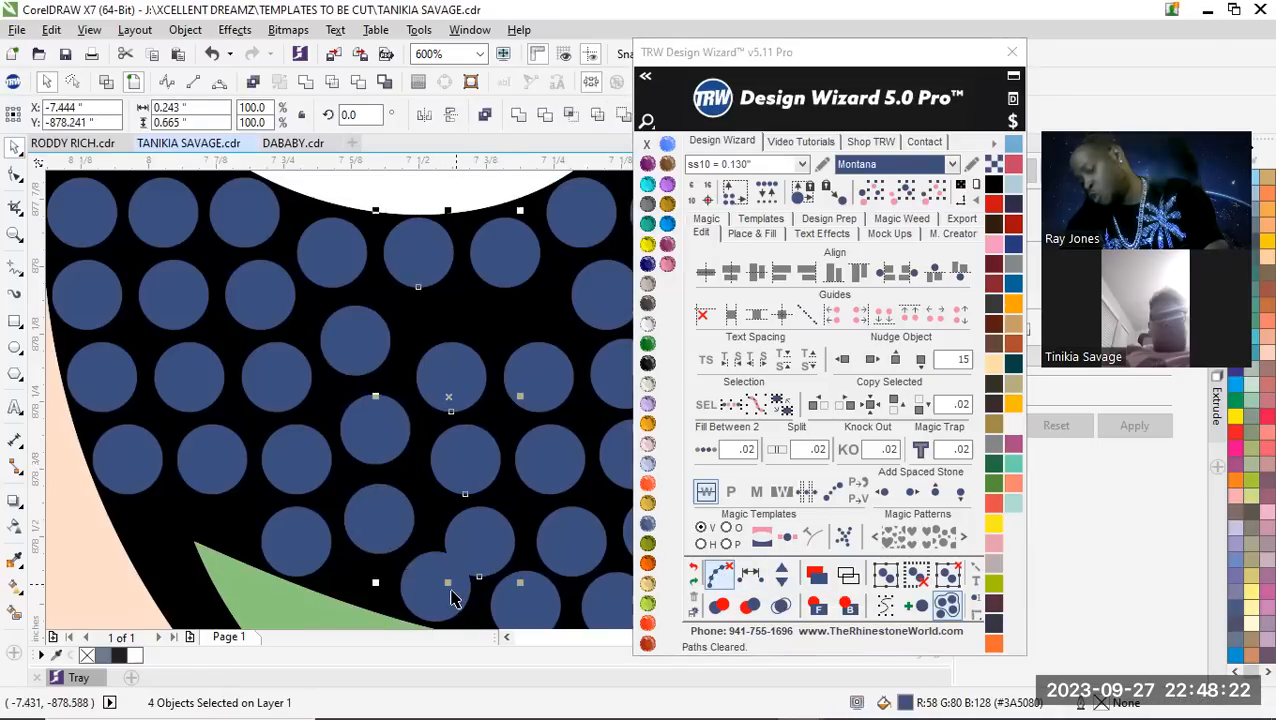
{"action": "left_click", "coordinate": [441, 598], "text": "shift"}
{"action": "left_click", "coordinate": [750, 577]}
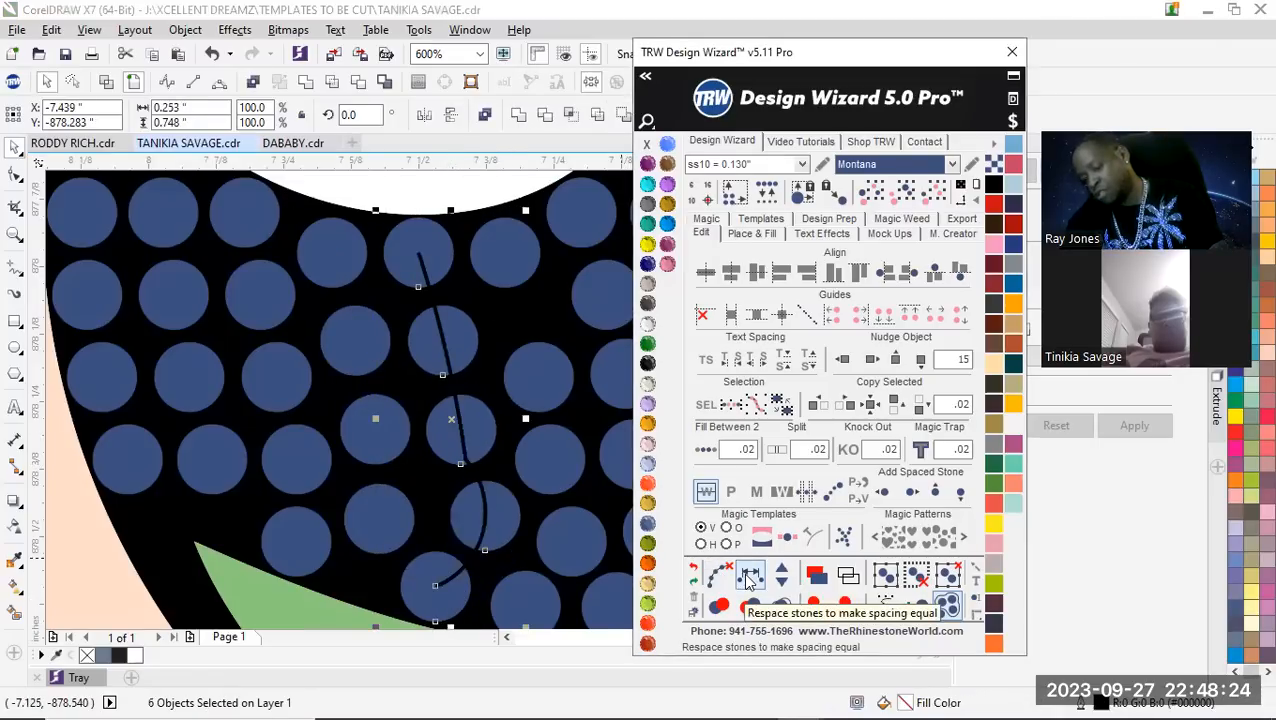
{"action": "left_click", "coordinate": [719, 574]}
{"action": "scroll", "coordinate": [336, 430], "scroll_direction": "down", "scroll_amount": 2}
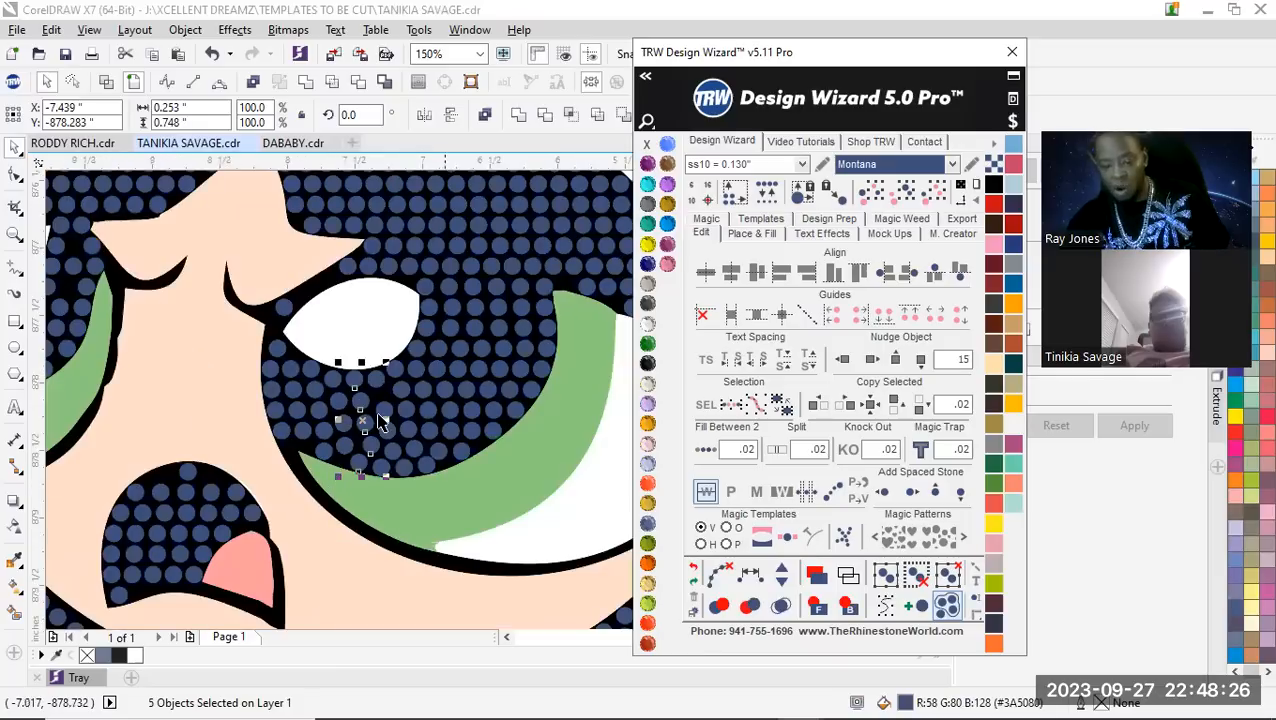
{"action": "left_click", "coordinate": [177, 409]}
Respace equally the five stones from the bottom row's third stone up to the right moved stone, and clear their path
{"action": "scroll", "coordinate": [397, 462], "scroll_direction": "up", "scroll_amount": 1}
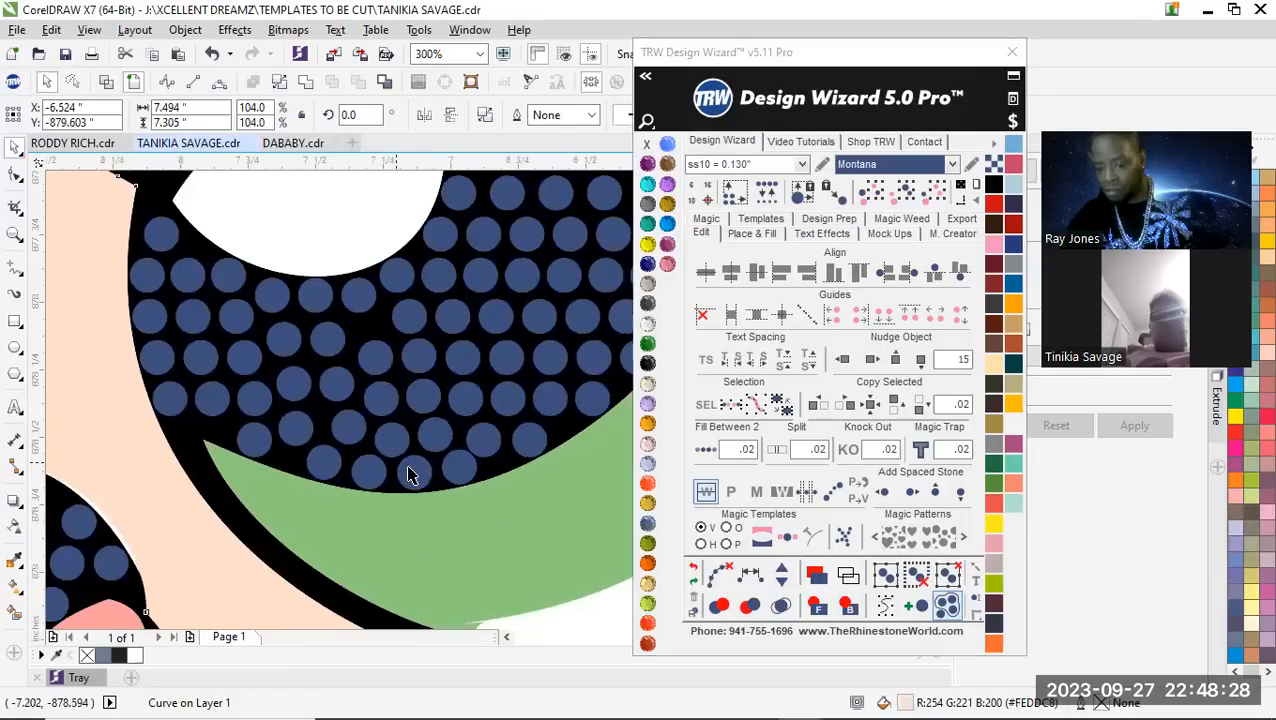
{"action": "left_click", "coordinate": [411, 470]}
{"action": "left_click", "coordinate": [390, 436], "text": "shift"}
{"action": "left_click", "coordinate": [377, 368], "text": "shift"}
{"action": "left_click", "coordinate": [366, 330], "text": "shift"}
{"action": "left_click", "coordinate": [357, 292], "text": "shift"}
{"action": "left_click", "coordinate": [752, 577]}
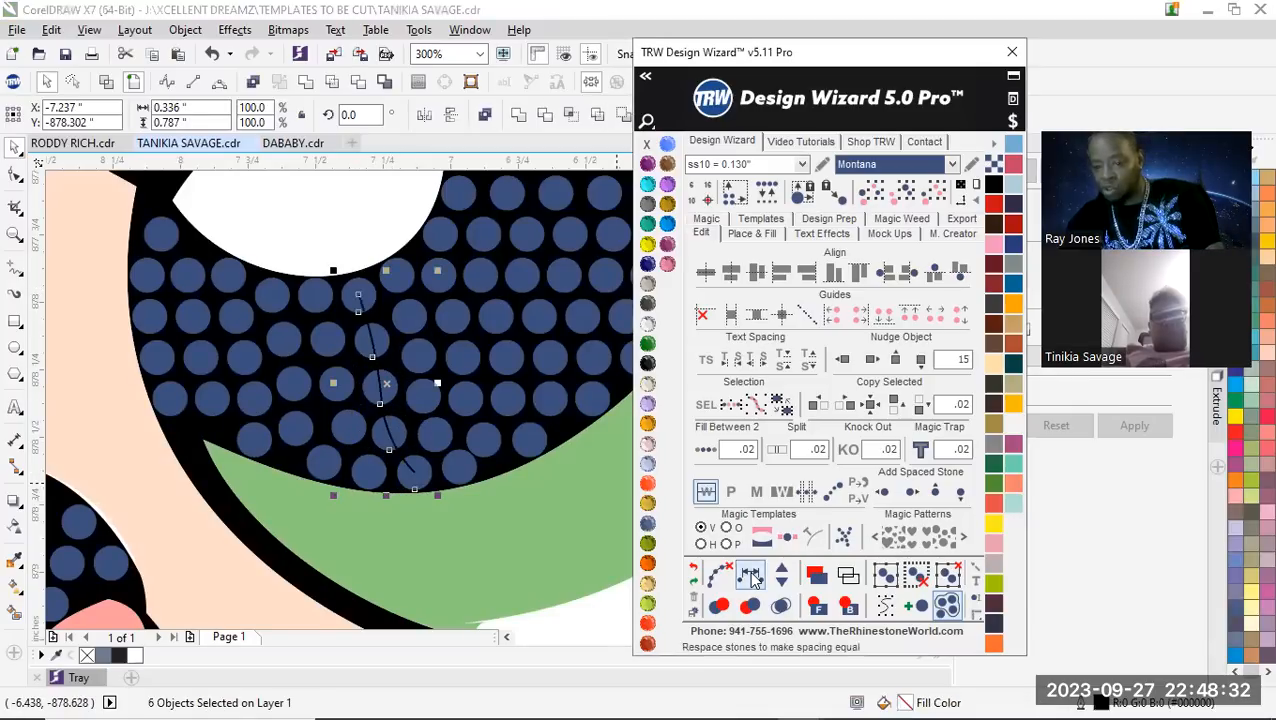
{"action": "left_click", "coordinate": [721, 575]}
Examine the respaced pupil columns against the rest of the eye and face
{"action": "scroll", "coordinate": [389, 445], "scroll_direction": "down", "scroll_amount": 1}
{"action": "scroll", "coordinate": [397, 392], "scroll_direction": "down", "scroll_amount": 1}
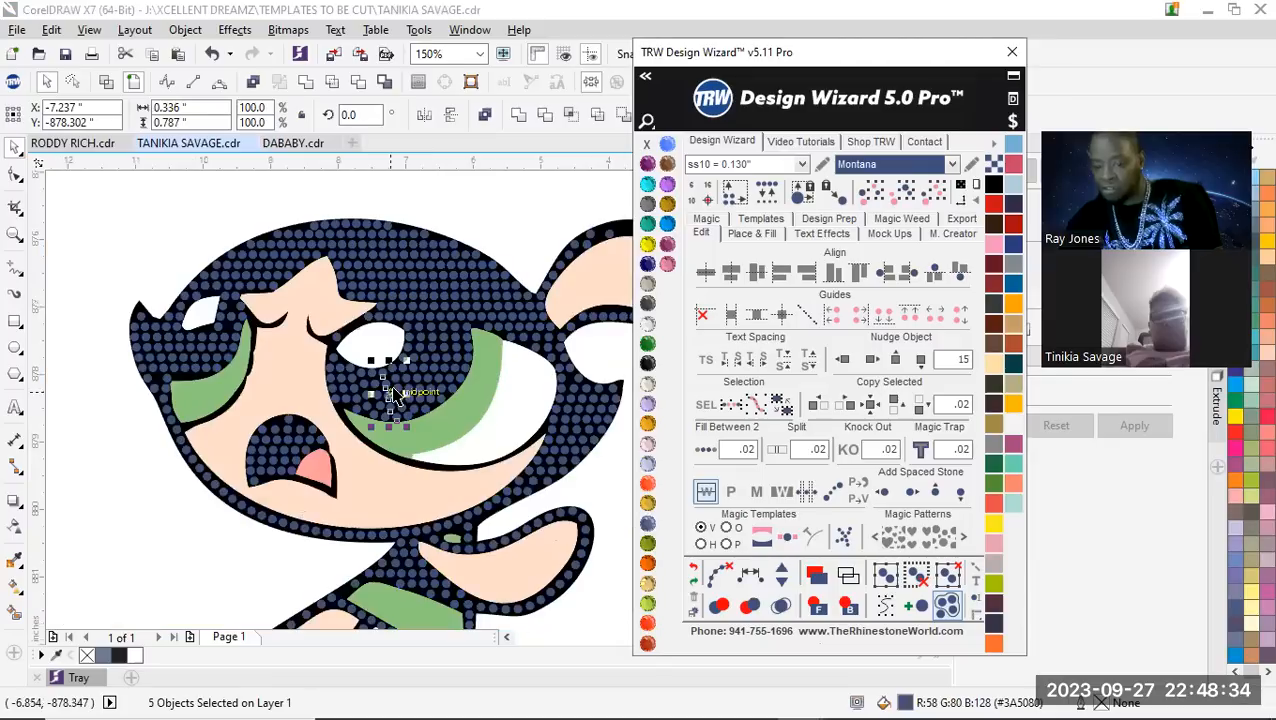
{"action": "scroll", "coordinate": [405, 425], "scroll_direction": "up", "scroll_amount": 1}
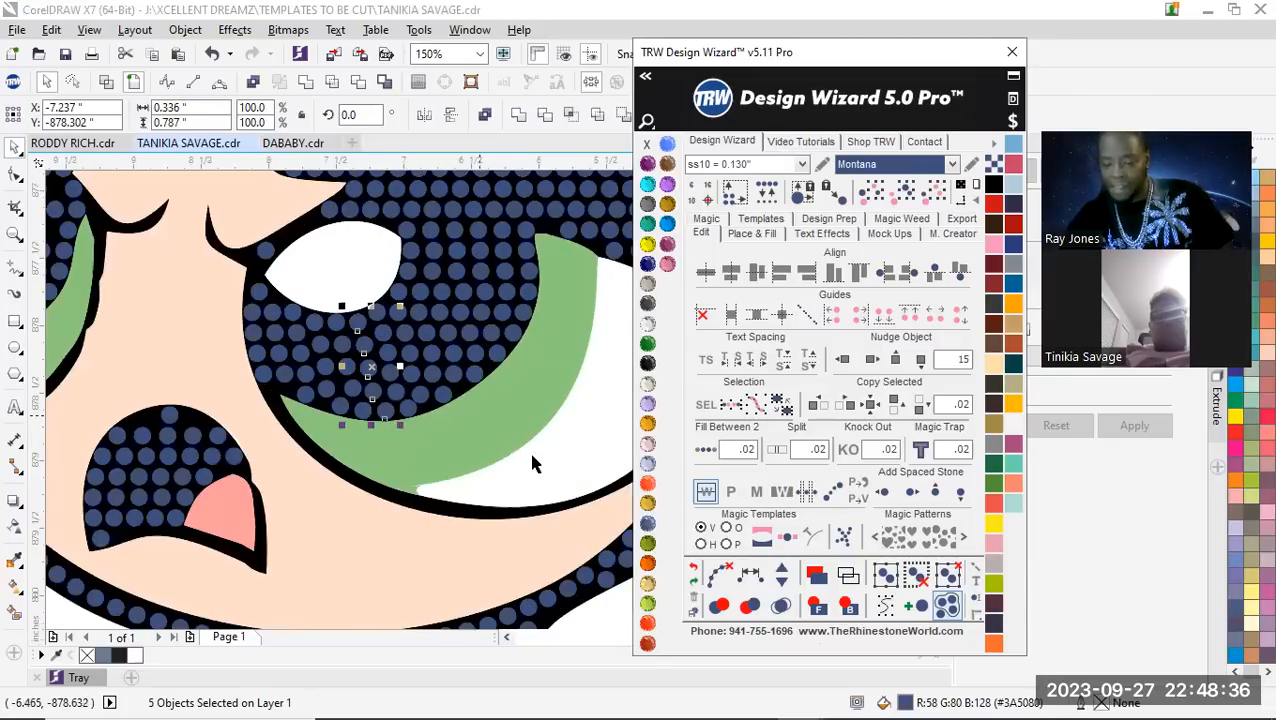
{"action": "left_click", "coordinate": [496, 405]}
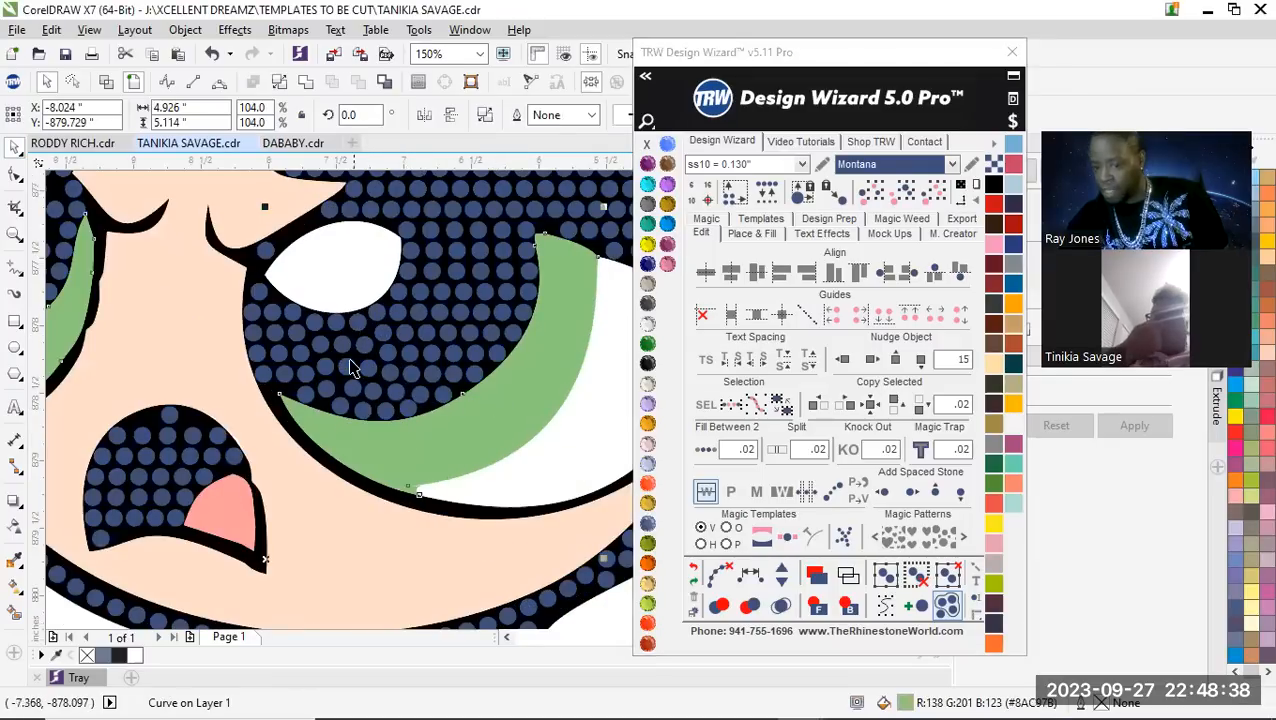
{"action": "scroll", "coordinate": [350, 368], "scroll_direction": "down", "scroll_amount": 2}
{"action": "scroll", "coordinate": [350, 366], "scroll_direction": "up", "scroll_amount": 1}
{"action": "scroll", "coordinate": [300, 210], "scroll_direction": "up", "scroll_amount": 1}
{"action": "scroll", "coordinate": [314, 343], "scroll_direction": "down", "scroll_amount": 1}
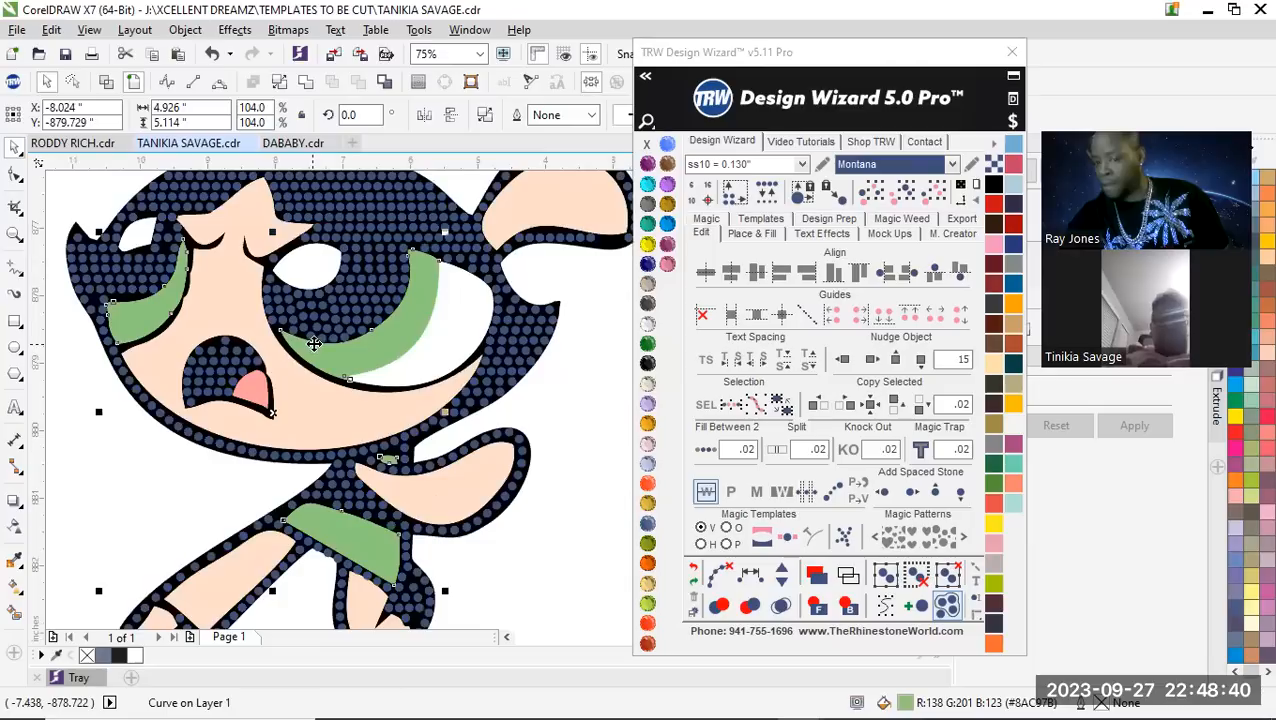
Respace equally the five stones curving up from the bottom row's right end stone, clear their path and deselect them
{"action": "scroll", "coordinate": [314, 343], "scroll_direction": "up", "scroll_amount": 2}
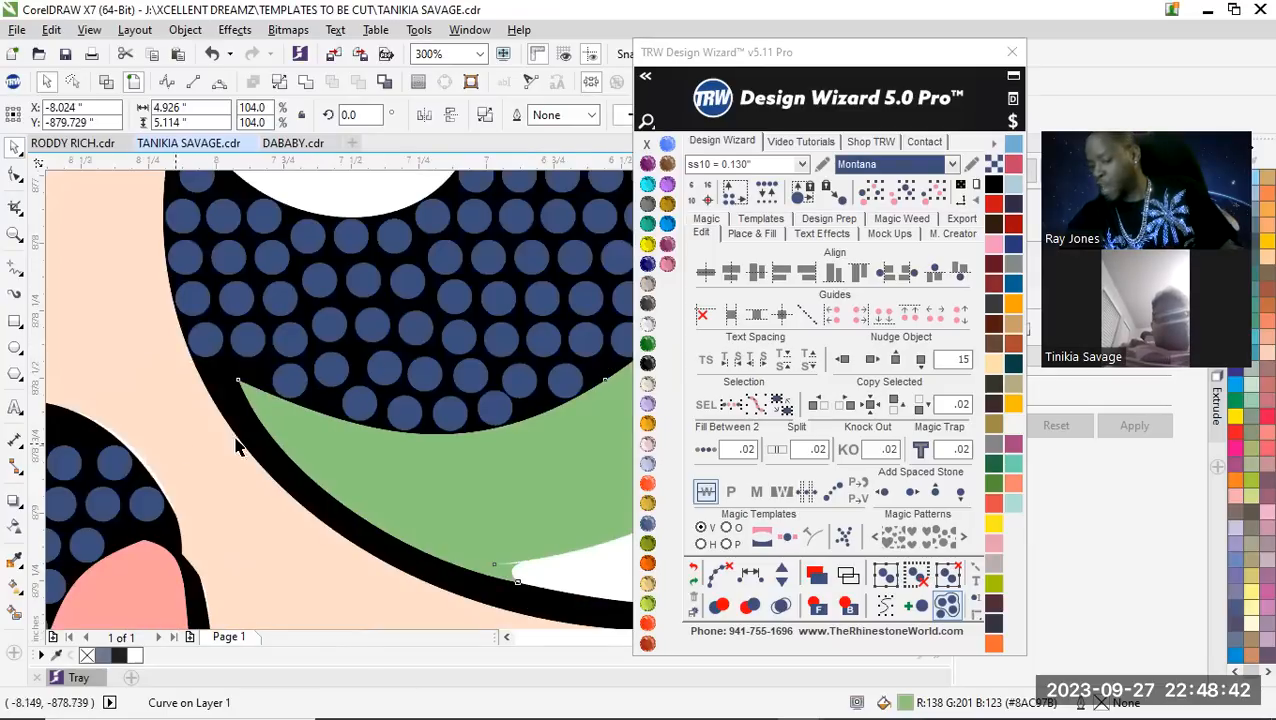
{"action": "left_click", "coordinate": [496, 411]}
{"action": "left_click", "coordinate": [521, 377], "text": "shift"}
{"action": "left_click", "coordinate": [545, 337], "text": "shift"}
{"action": "left_click", "coordinate": [543, 298], "text": "shift"}
{"action": "left_click", "coordinate": [535, 264], "text": "shift"}
{"action": "left_click", "coordinate": [751, 570]}
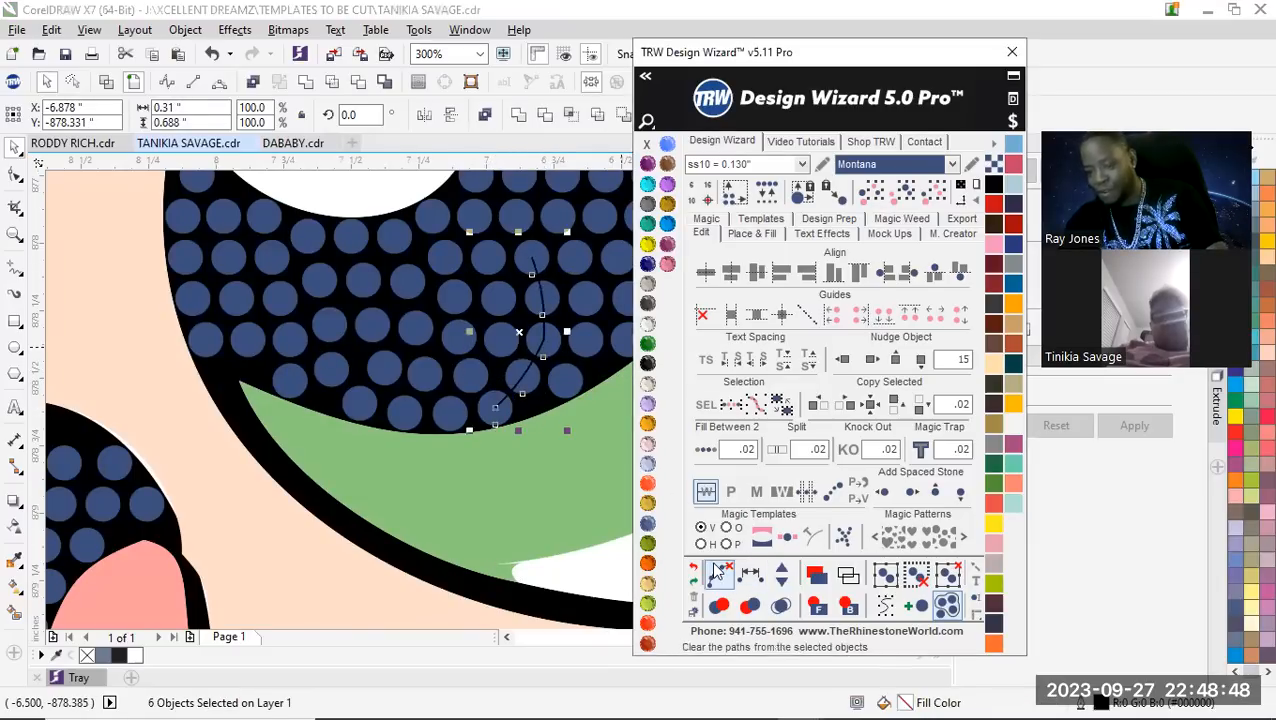
{"action": "left_click", "coordinate": [718, 572]}
{"action": "scroll", "coordinate": [311, 368], "scroll_direction": "down", "scroll_amount": 1}
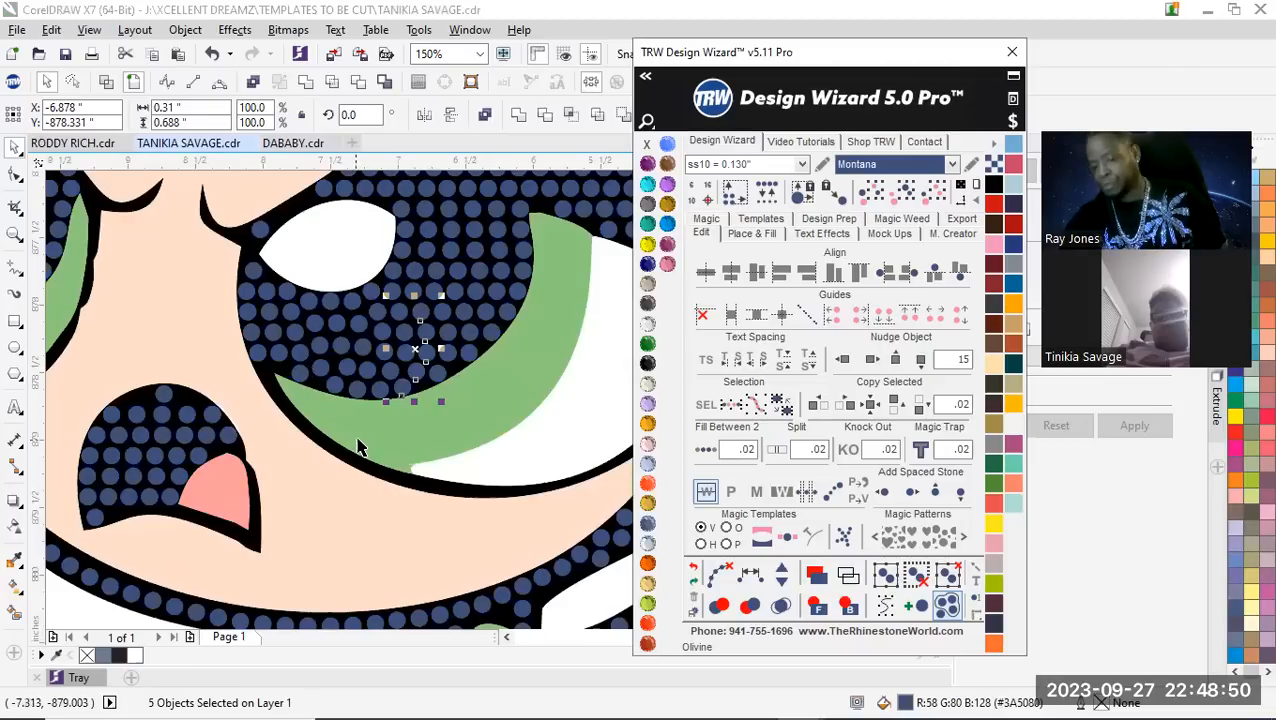
{"action": "left_click", "coordinate": [188, 325]}
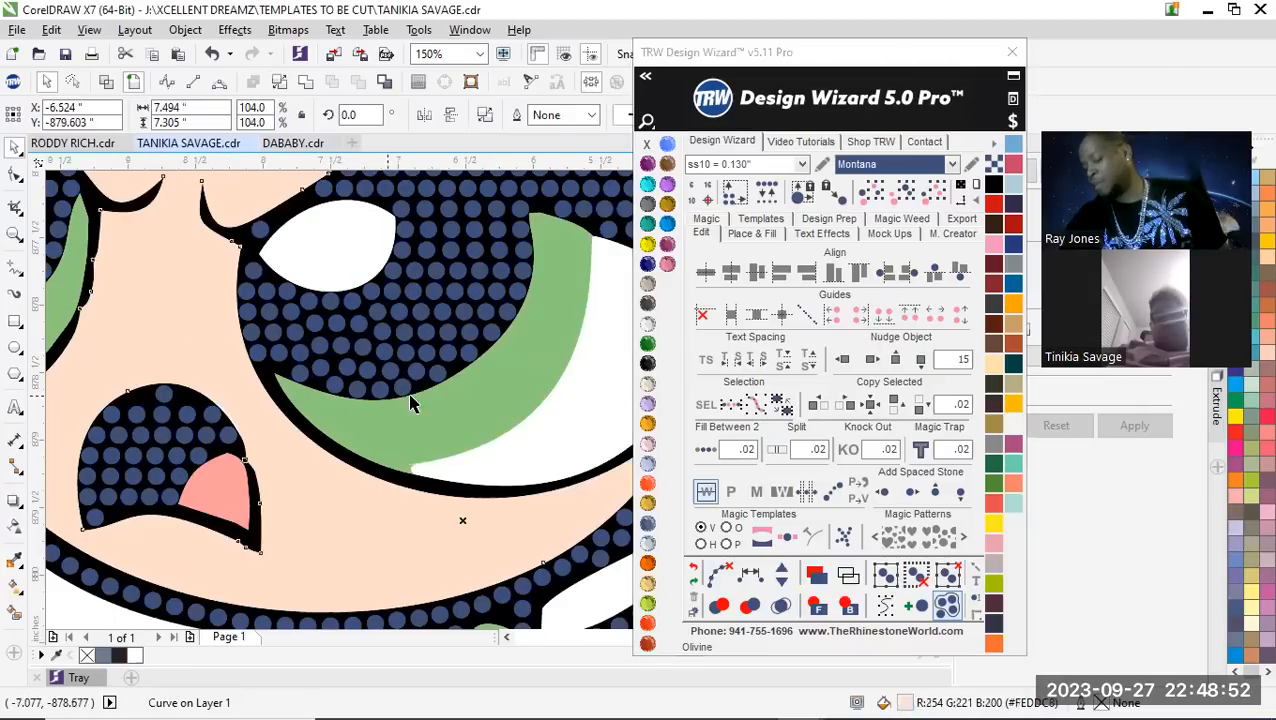
Inspect the whole character and the stones along the pupil's inner edge and around the white highlight
{"action": "scroll", "coordinate": [378, 378], "scroll_direction": "down", "scroll_amount": 5}
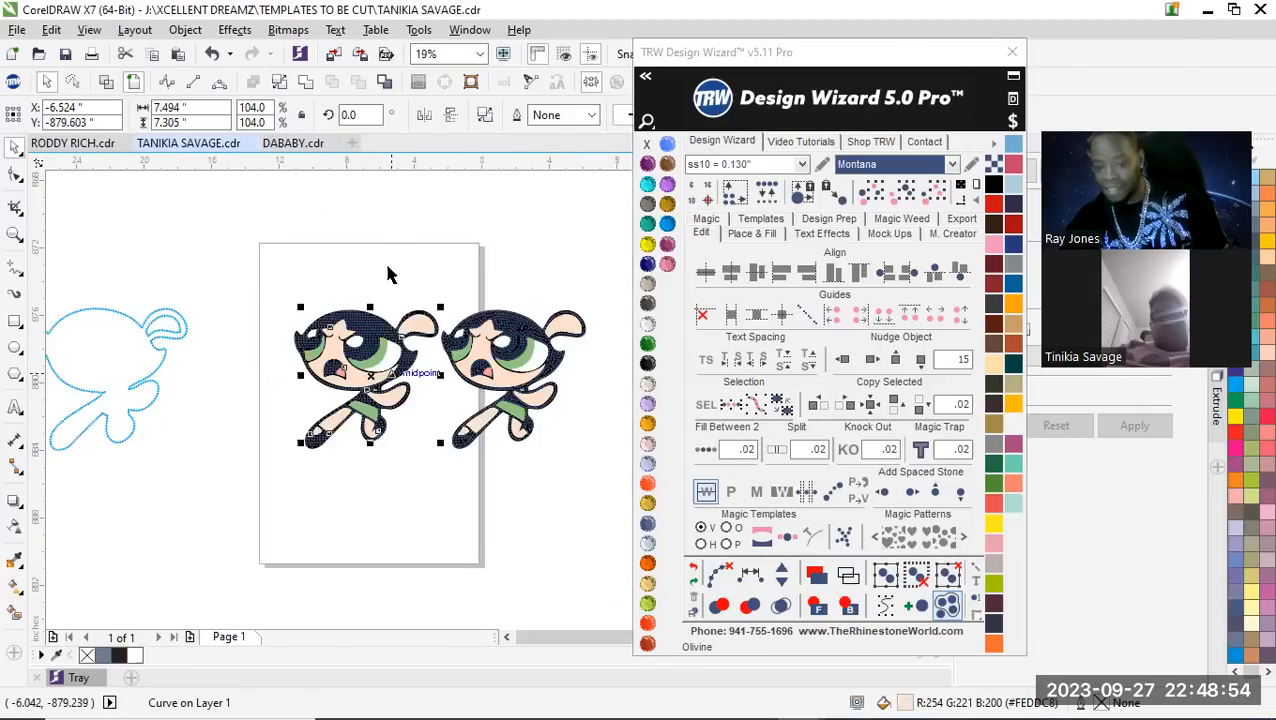
{"action": "left_click", "coordinate": [375, 292]}
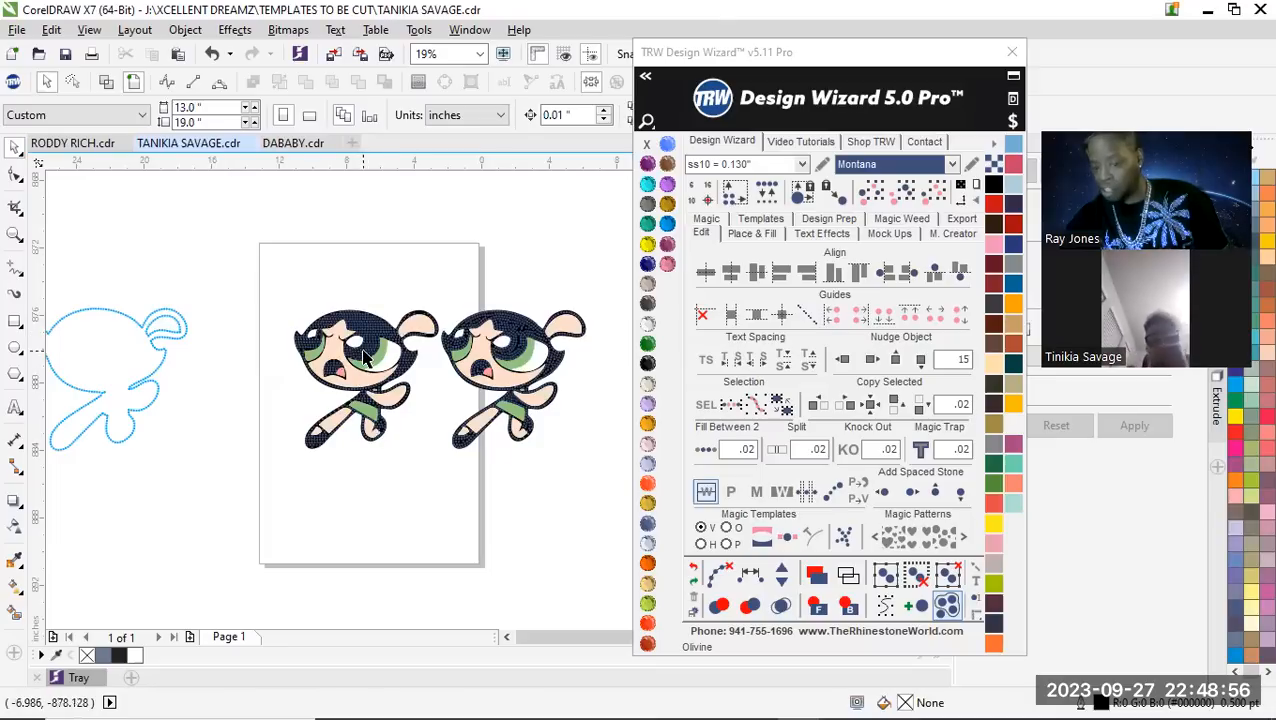
{"action": "scroll", "coordinate": [352, 392], "scroll_direction": "up", "scroll_amount": 2}
{"action": "scroll", "coordinate": [368, 365], "scroll_direction": "up", "scroll_amount": 4}
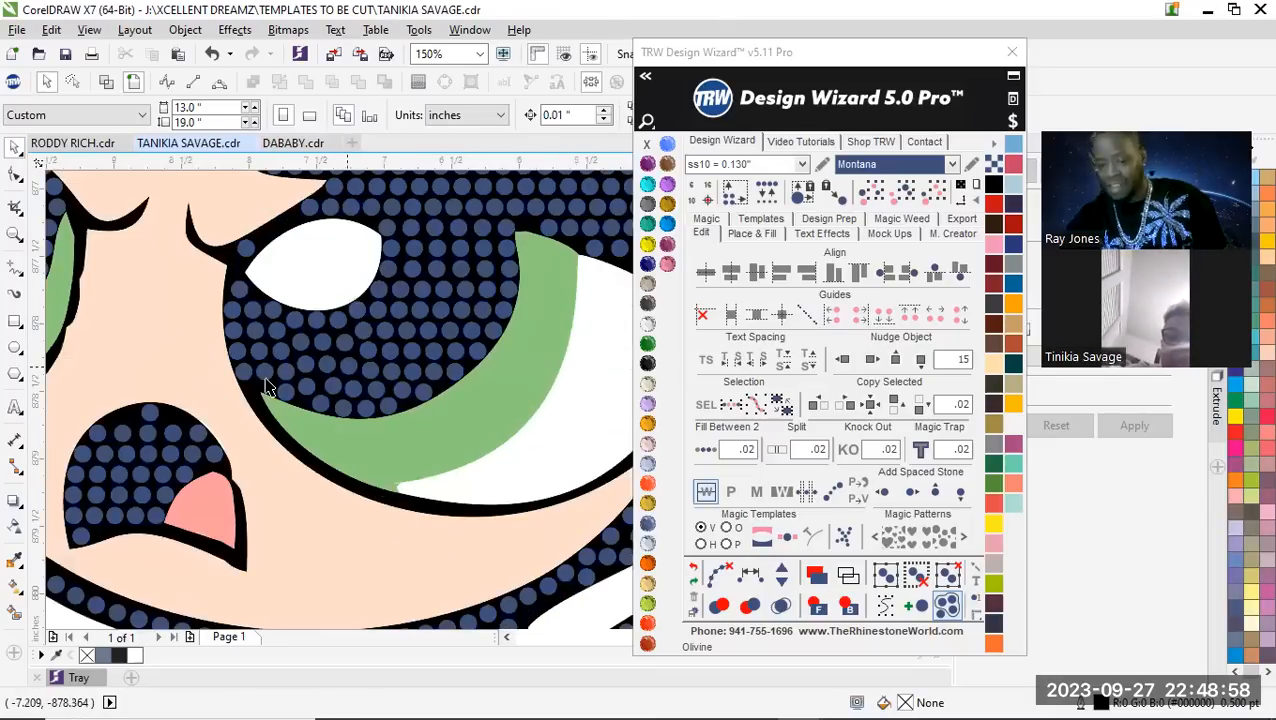
{"action": "scroll", "coordinate": [235, 290], "scroll_direction": "up", "scroll_amount": 1}
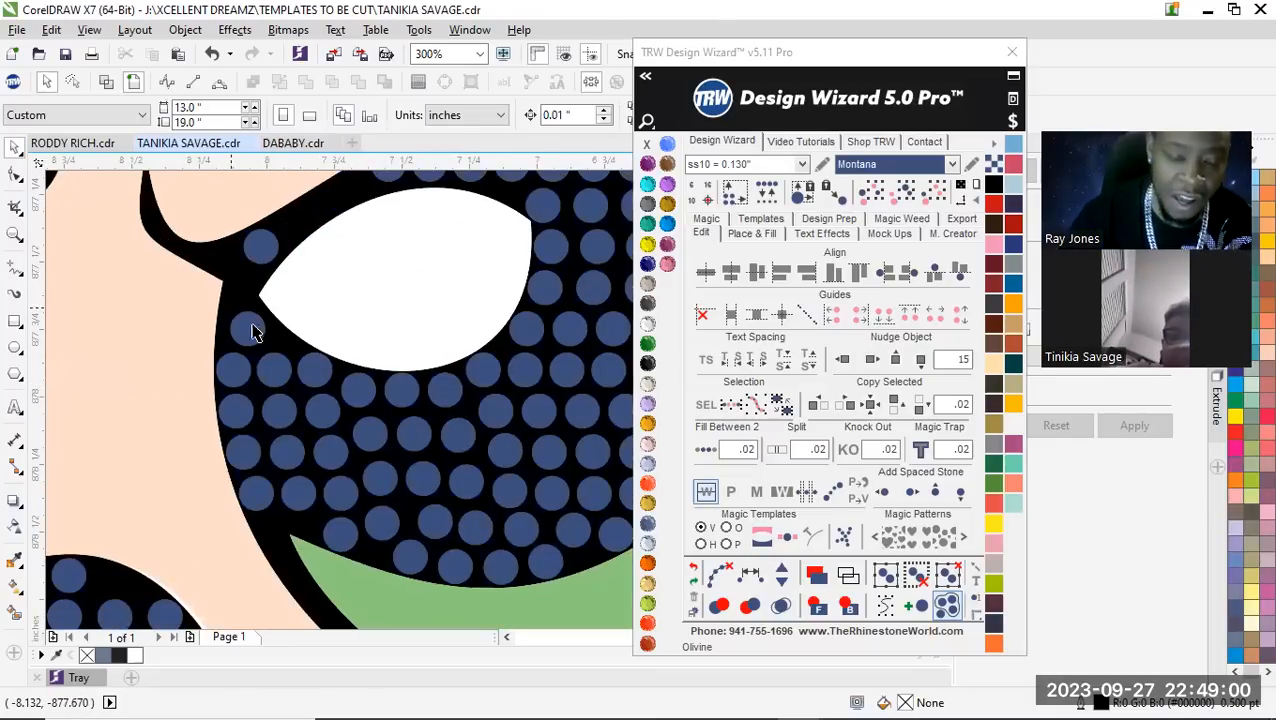
{"action": "scroll", "coordinate": [240, 340], "scroll_direction": "up", "scroll_amount": 2}
{"action": "scroll", "coordinate": [255, 365], "scroll_direction": "down", "scroll_amount": 3}
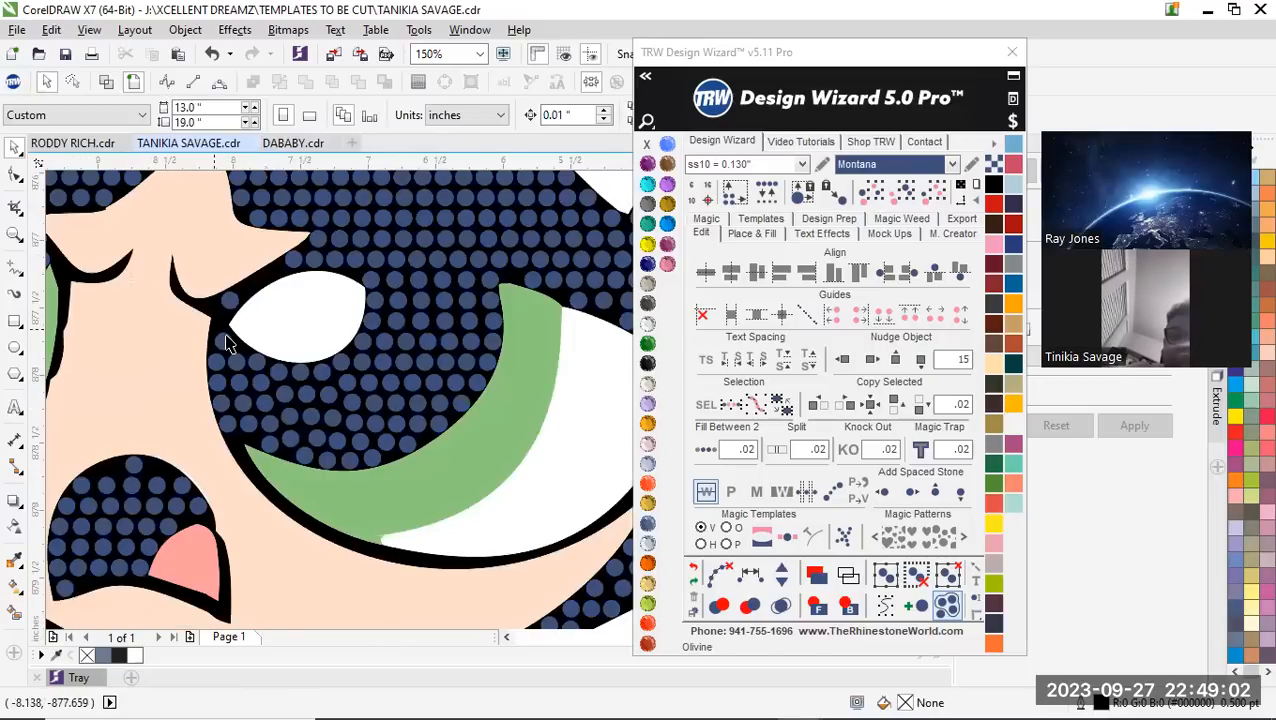
{"action": "scroll", "coordinate": [227, 346], "scroll_direction": "up", "scroll_amount": 3}
{"action": "scroll", "coordinate": [225, 335], "scroll_direction": "down", "scroll_amount": 3}
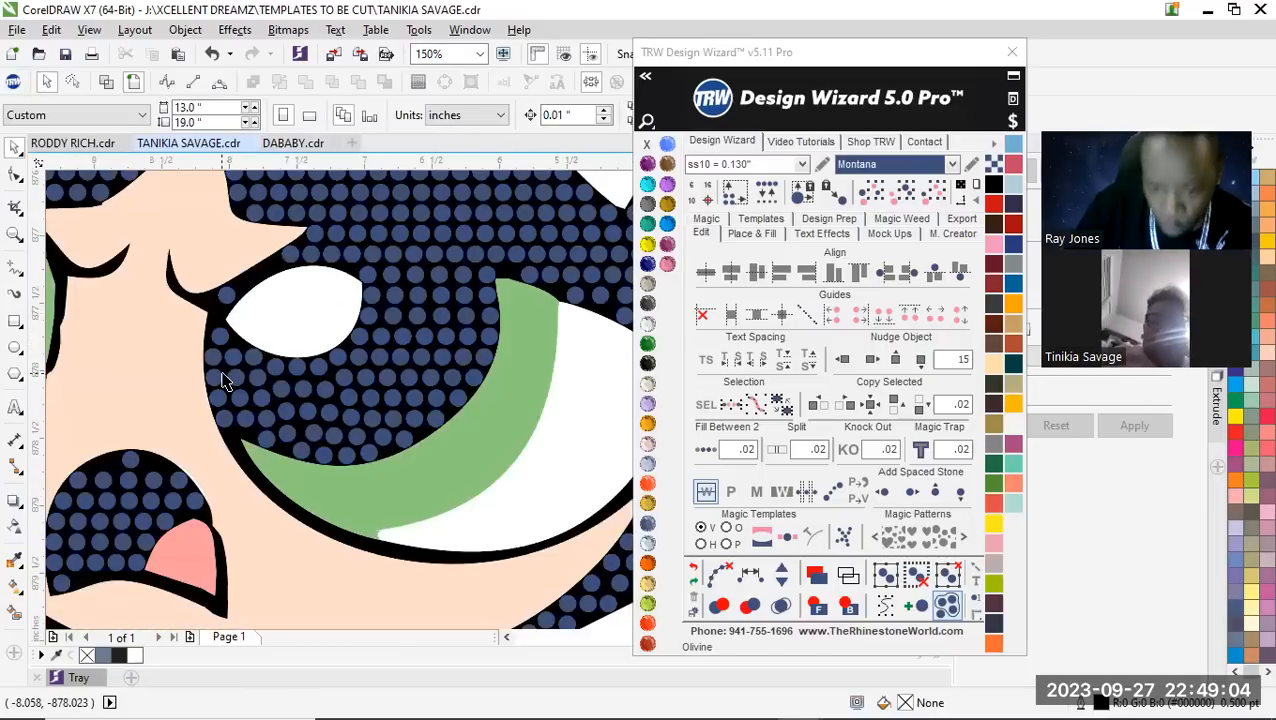
{"action": "scroll", "coordinate": [222, 372], "scroll_direction": "up", "scroll_amount": 3}
{"action": "scroll", "coordinate": [220, 362], "scroll_direction": "down", "scroll_amount": 5}
{"action": "scroll", "coordinate": [228, 362], "scroll_direction": "up", "scroll_amount": 2}
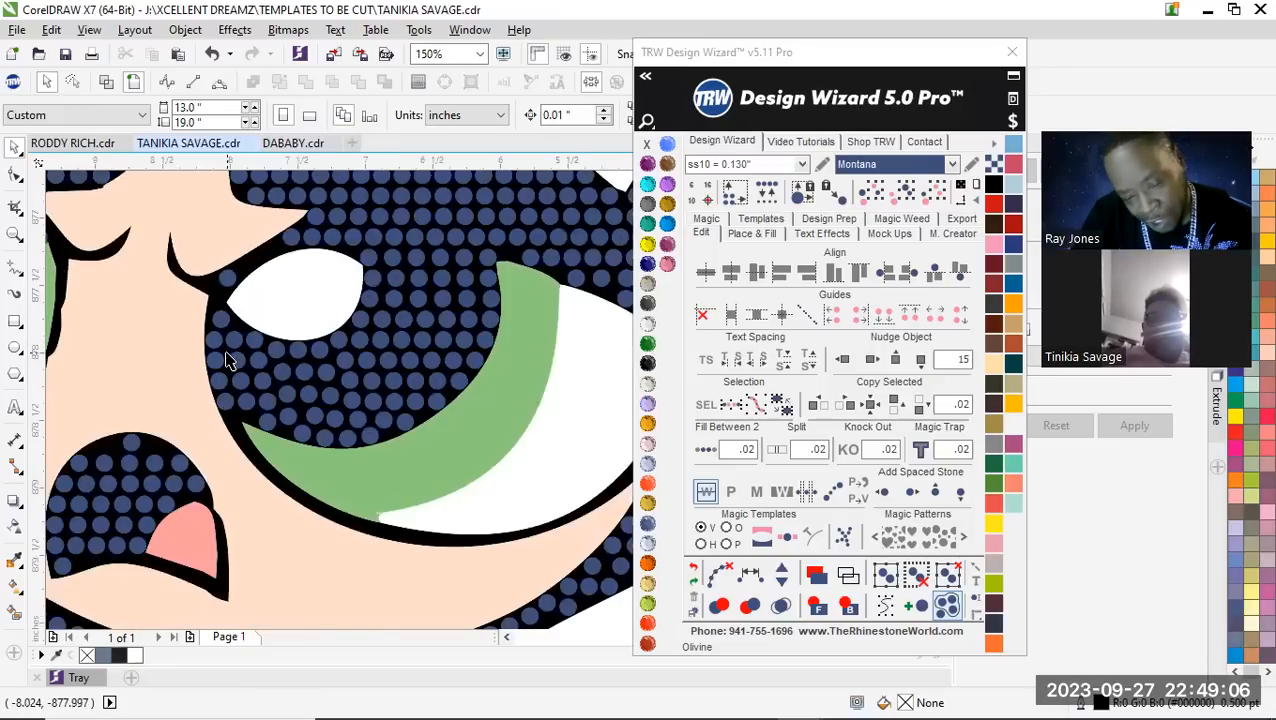
Move one stone up beside the highlight's pointed corner, another toward its lower edge, and a third down to the green iris edge
{"action": "scroll", "coordinate": [219, 364], "scroll_direction": "up", "scroll_amount": 3}
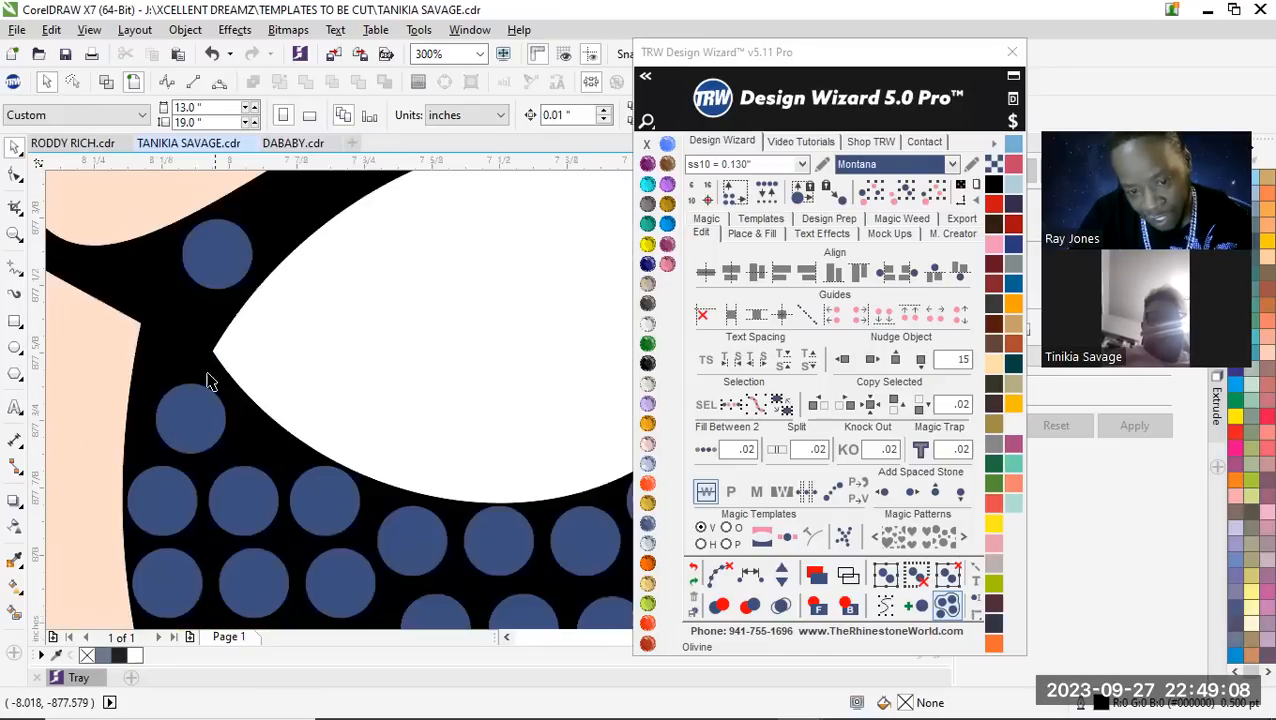
{"action": "left_click", "coordinate": [174, 419]}
{"action": "left_click_drag", "start_coordinate": [166, 370], "coordinate": [173, 366]}
{"action": "mouse_move", "coordinate": [248, 467]}
{"action": "left_mouse_down"}
{"action": "mouse_move", "coordinate": [262, 447]}
{"action": "mouse_move", "coordinate": [252, 440]}
{"action": "mouse_move", "coordinate": [270, 460]}
{"action": "left_mouse_up"}
{"action": "scroll", "coordinate": [255, 430], "scroll_direction": "down", "scroll_amount": 4}
{"action": "scroll", "coordinate": [255, 428], "scroll_direction": "up", "scroll_amount": 4}
{"action": "scroll", "coordinate": [417, 524], "scroll_direction": "up", "scroll_amount": 2}
{"action": "left_click_drag", "start_coordinate": [433, 441], "coordinate": [410, 520]}
{"action": "scroll", "coordinate": [338, 507], "scroll_direction": "down", "scroll_amount": 4}
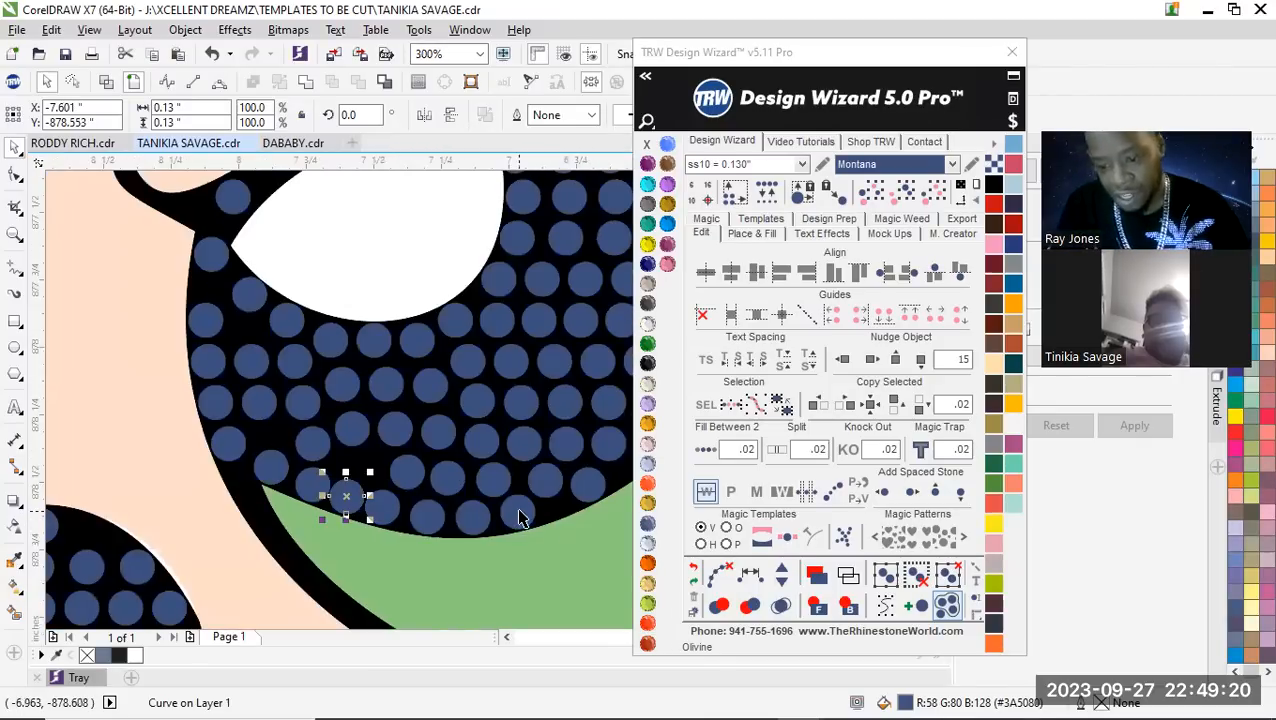
Respace equally the fourteen stones along the green iris edge and pupil's inner edge to above the highlight, add two stones, and clear the path
{"action": "left_click", "coordinate": [518, 512]}
{"action": "left_click", "coordinate": [470, 513], "text": "shift"}
{"action": "left_click", "coordinate": [428, 512], "text": "shift"}
{"action": "left_click", "coordinate": [386, 506], "text": "shift"}
{"action": "left_click", "coordinate": [348, 496], "text": "shift"}
{"action": "left_click", "coordinate": [270, 463], "text": "shift"}
{"action": "left_click", "coordinate": [228, 443], "text": "shift"}
{"action": "left_click", "coordinate": [214, 402], "text": "shift"}
{"action": "left_click", "coordinate": [208, 360], "text": "shift"}
{"action": "left_click", "coordinate": [211, 258], "text": "shift"}
{"action": "left_click", "coordinate": [232, 204], "text": "shift"}
{"action": "left_click", "coordinate": [229, 240], "text": "shift"}
{"action": "scroll", "coordinate": [229, 240], "scroll_direction": "down", "scroll_amount": 4}
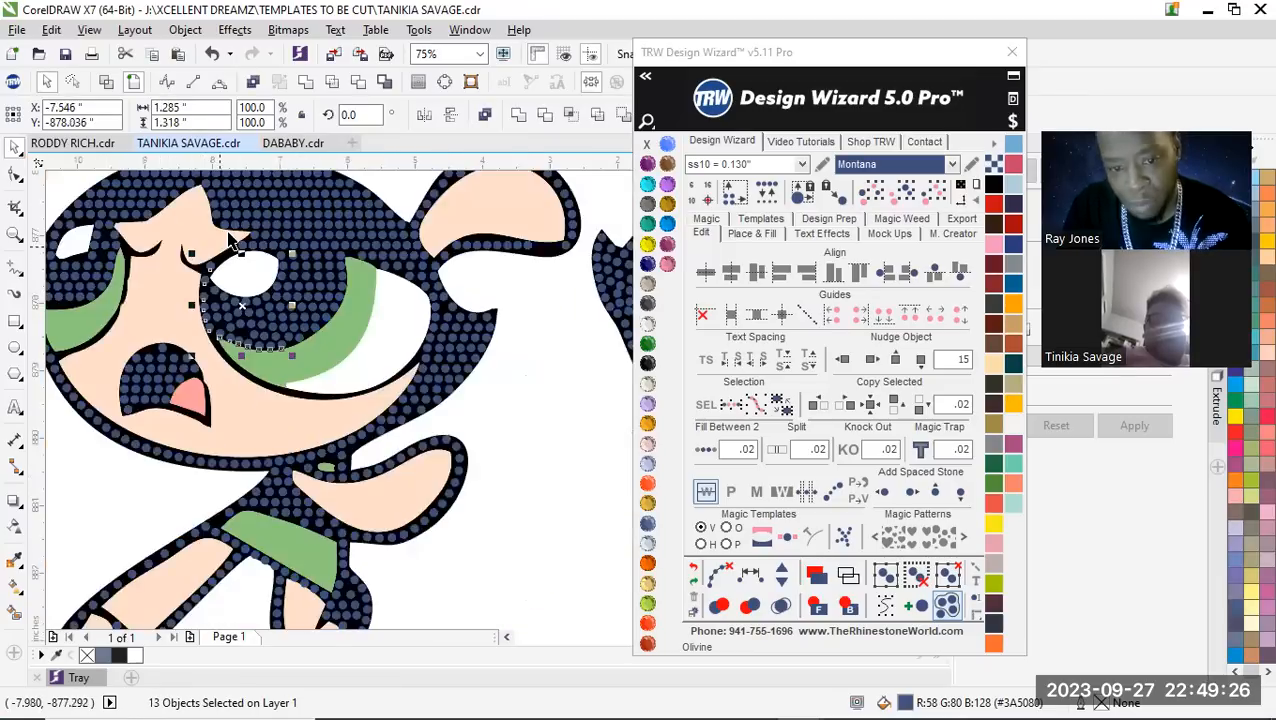
{"action": "scroll", "coordinate": [229, 240], "scroll_direction": "up", "scroll_amount": 2}
{"action": "left_click", "coordinate": [255, 257], "text": "shift"}
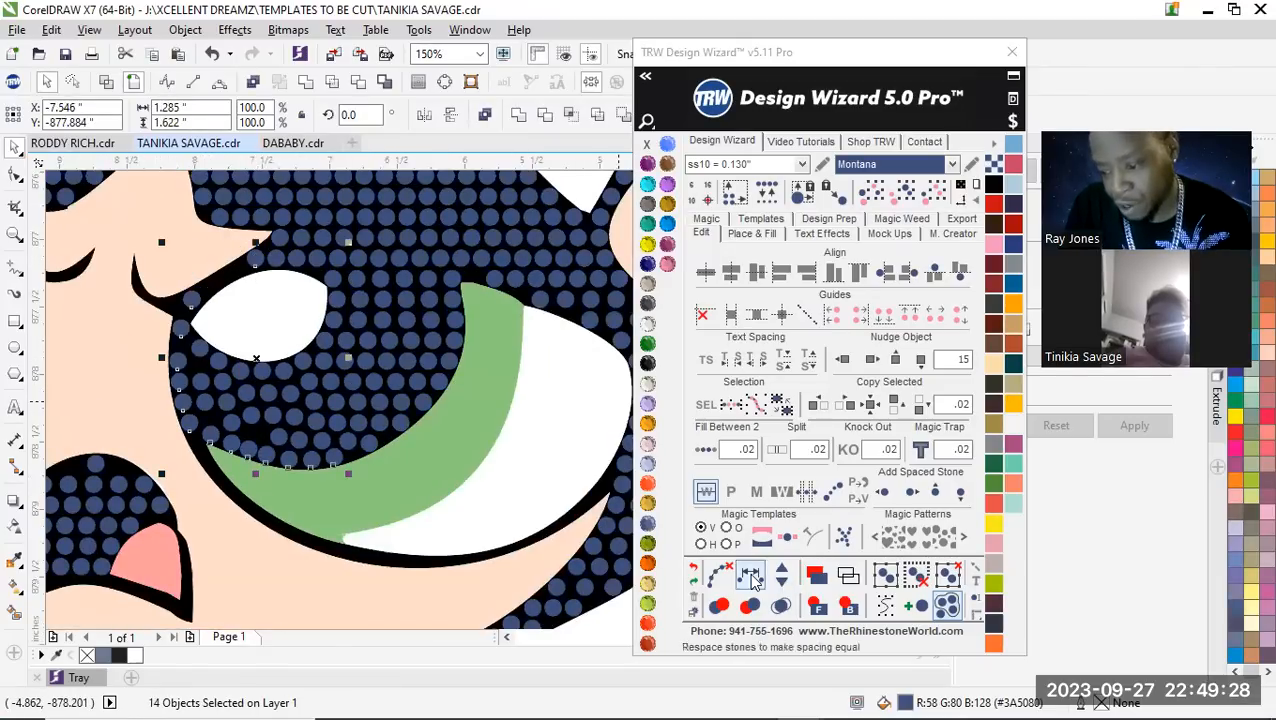
{"action": "left_click", "coordinate": [780, 573]}
{"action": "left_click", "coordinate": [780, 573]}
{"action": "left_click", "coordinate": [780, 573]}
{"action": "left_click", "coordinate": [785, 583]}
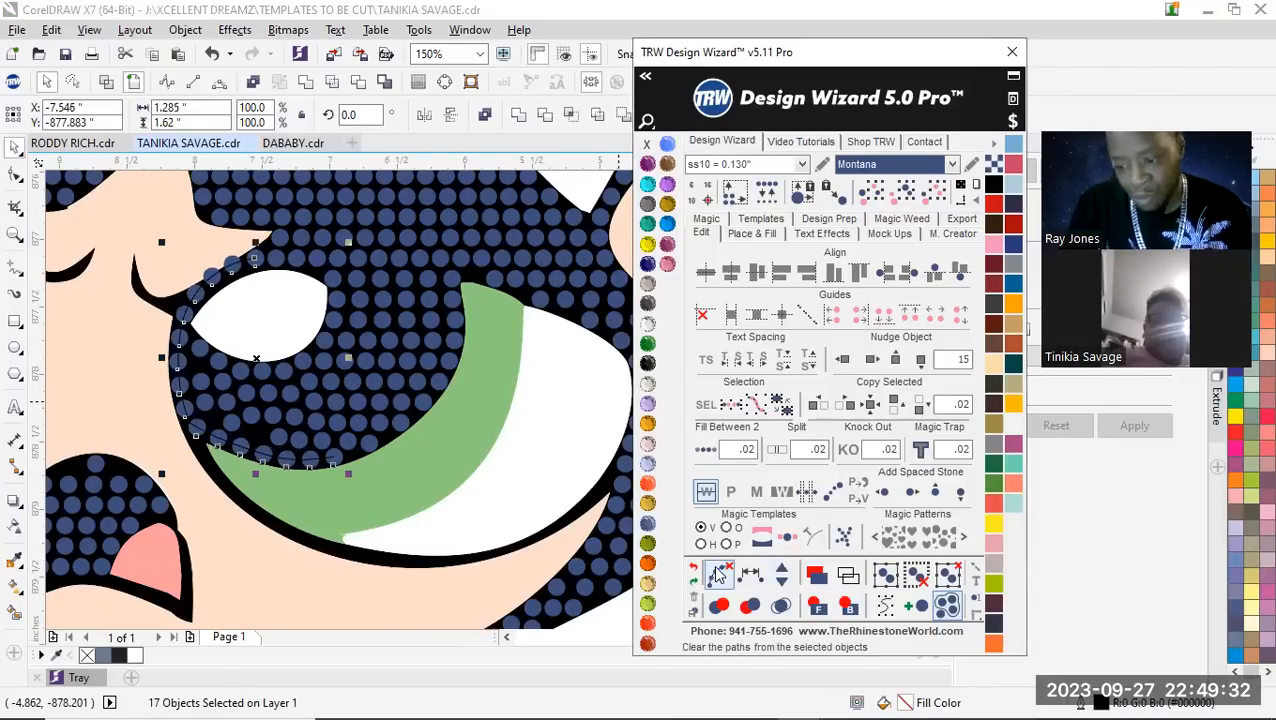
{"action": "left_click", "coordinate": [785, 583]}
{"action": "left_click", "coordinate": [188, 283]}
Move the three stones above the highlight's pointed corner off the skin edge and closer to the highlight
{"action": "scroll", "coordinate": [188, 283], "scroll_direction": "up", "scroll_amount": 2}
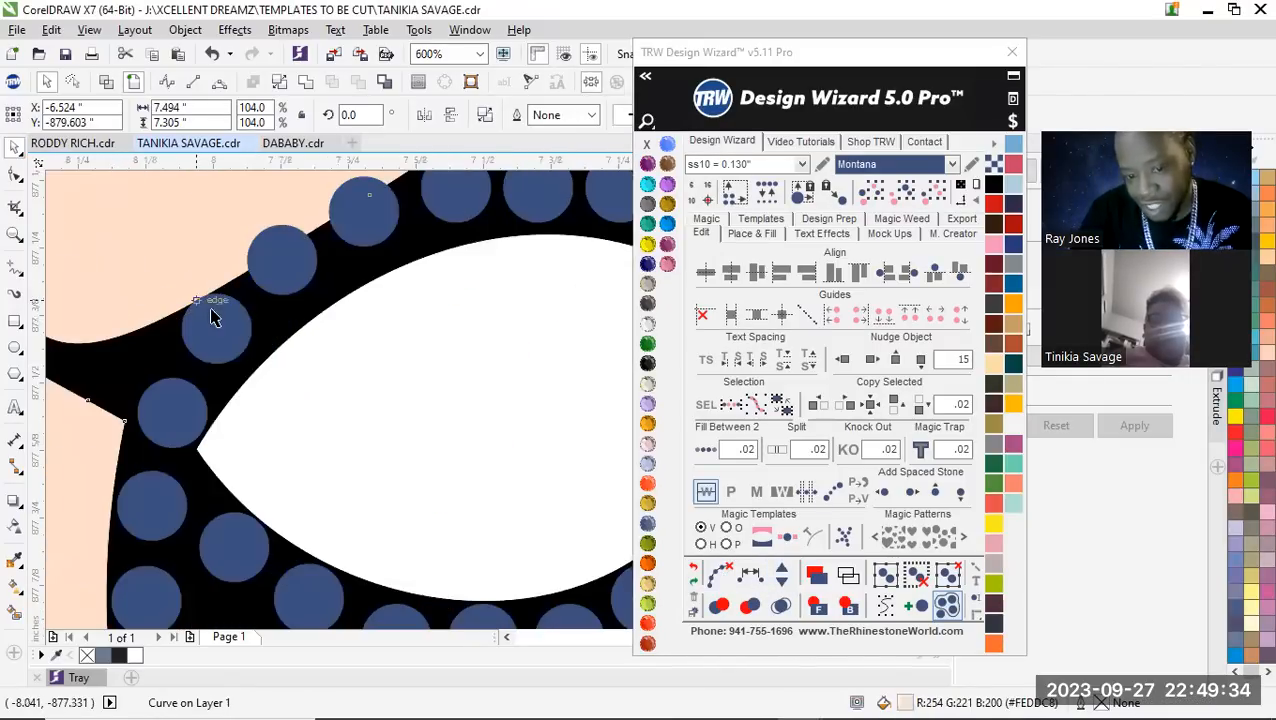
{"action": "left_click", "coordinate": [222, 334]}
{"action": "left_click_drag", "start_coordinate": [260, 275], "coordinate": [414, 273]}
{"action": "scroll", "coordinate": [372, 223], "scroll_direction": "up", "scroll_amount": 2}
{"action": "scroll", "coordinate": [438, 268], "scroll_direction": "down", "scroll_amount": 1}
{"action": "left_click_drag", "start_coordinate": [282, 390], "coordinate": [246, 370]}
{"action": "scroll", "coordinate": [242, 356], "scroll_direction": "down", "scroll_amount": 2}
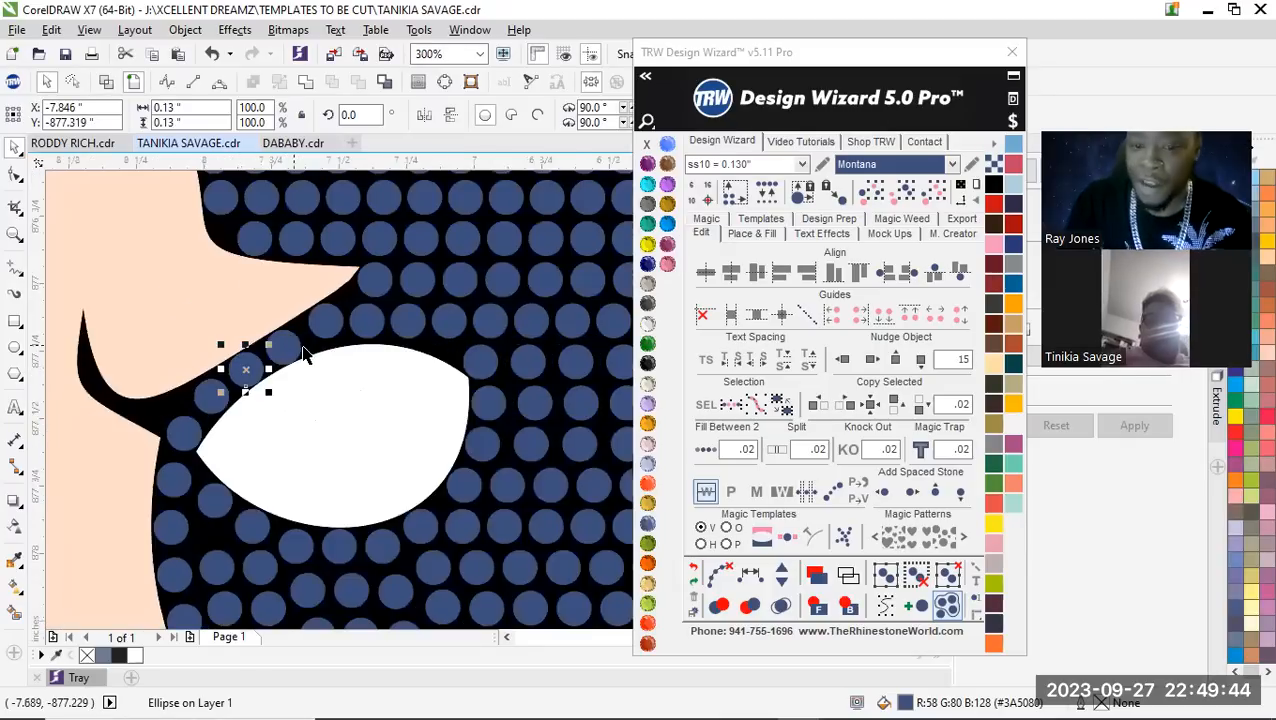
Move the next stone along the eyelid line down toward the highlight's upper edge, and select the stone beside it
{"action": "scroll", "coordinate": [308, 334], "scroll_direction": "up", "scroll_amount": 2}
{"action": "scroll", "coordinate": [342, 291], "scroll_direction": "down", "scroll_amount": 1}
{"action": "scroll", "coordinate": [342, 291], "scroll_direction": "up", "scroll_amount": 1}
{"action": "left_click_drag", "start_coordinate": [370, 262], "coordinate": [352, 302]}
{"action": "scroll", "coordinate": [265, 262], "scroll_direction": "down", "scroll_amount": 2}
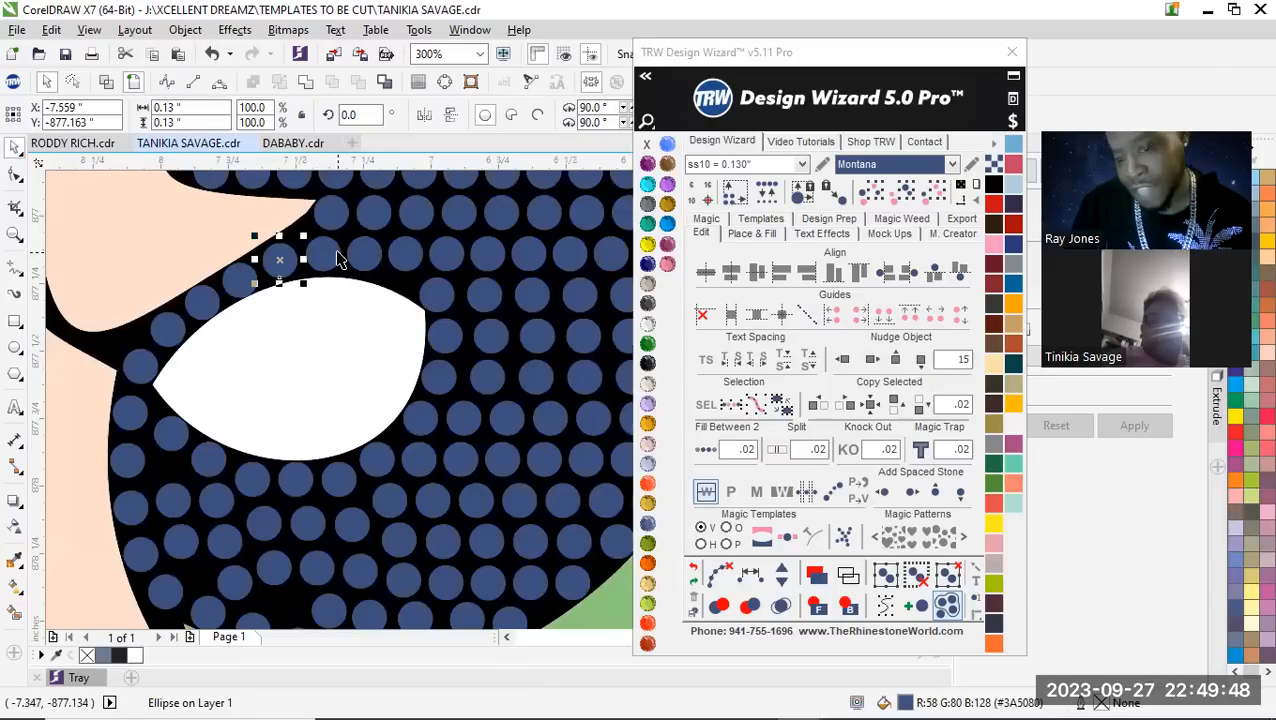
{"action": "left_click", "coordinate": [338, 258]}
{"action": "scroll", "coordinate": [230, 285], "scroll_direction": "down", "scroll_amount": 1}
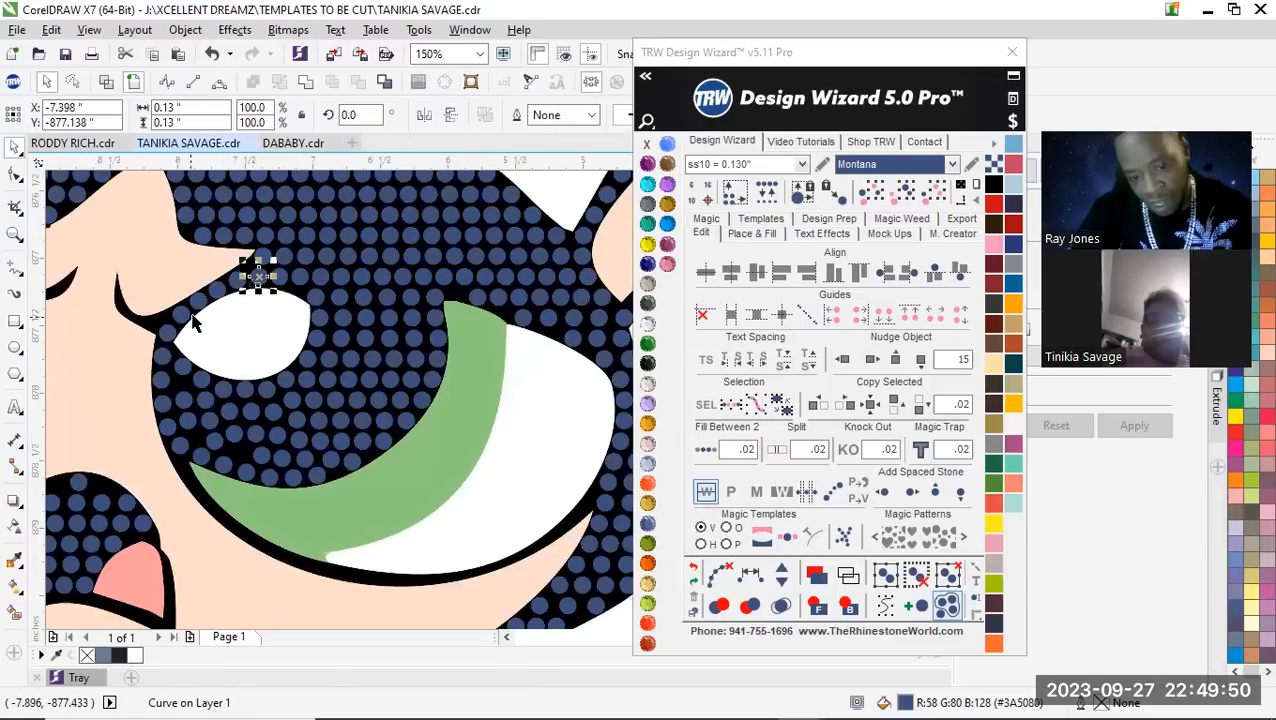
Respace equally the seventeen stones running from above the white highlight, down the pupil's inner edge and along the green iris edge
{"action": "scroll", "coordinate": [195, 322], "scroll_direction": "up", "scroll_amount": 1}
{"action": "left_click", "coordinate": [237, 263], "text": "shift"}
{"action": "left_click", "coordinate": [205, 290], "text": "shift"}
{"action": "left_click", "coordinate": [170, 316], "text": "shift"}
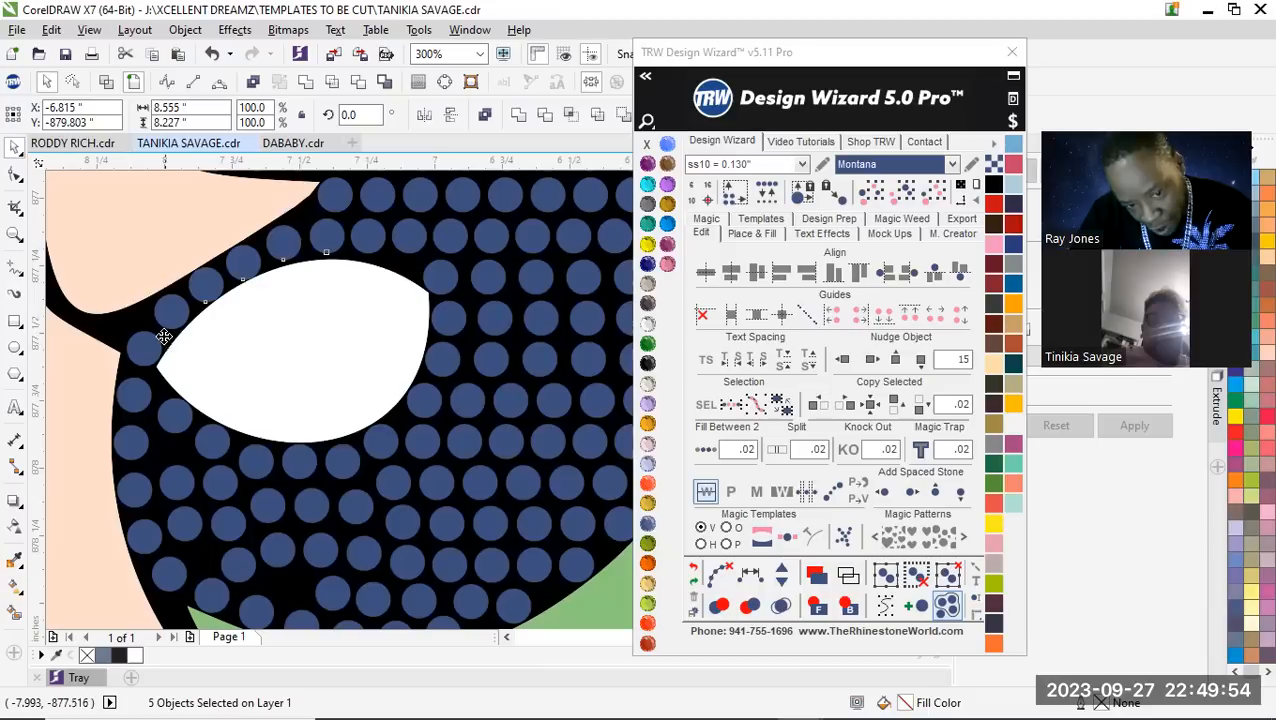
{"action": "left_click", "coordinate": [164, 336], "text": "shift"}
{"action": "left_click", "coordinate": [165, 310], "text": "shift"}
{"action": "left_click", "coordinate": [150, 346], "text": "shift"}
{"action": "left_click", "coordinate": [138, 394], "text": "shift"}
{"action": "left_click", "coordinate": [140, 452], "text": "shift"}
{"action": "left_click", "coordinate": [142, 490], "text": "shift"}
{"action": "left_click", "coordinate": [156, 543], "text": "shift"}
{"action": "left_click", "coordinate": [178, 575], "text": "shift"}
{"action": "left_click", "coordinate": [212, 594], "text": "shift"}
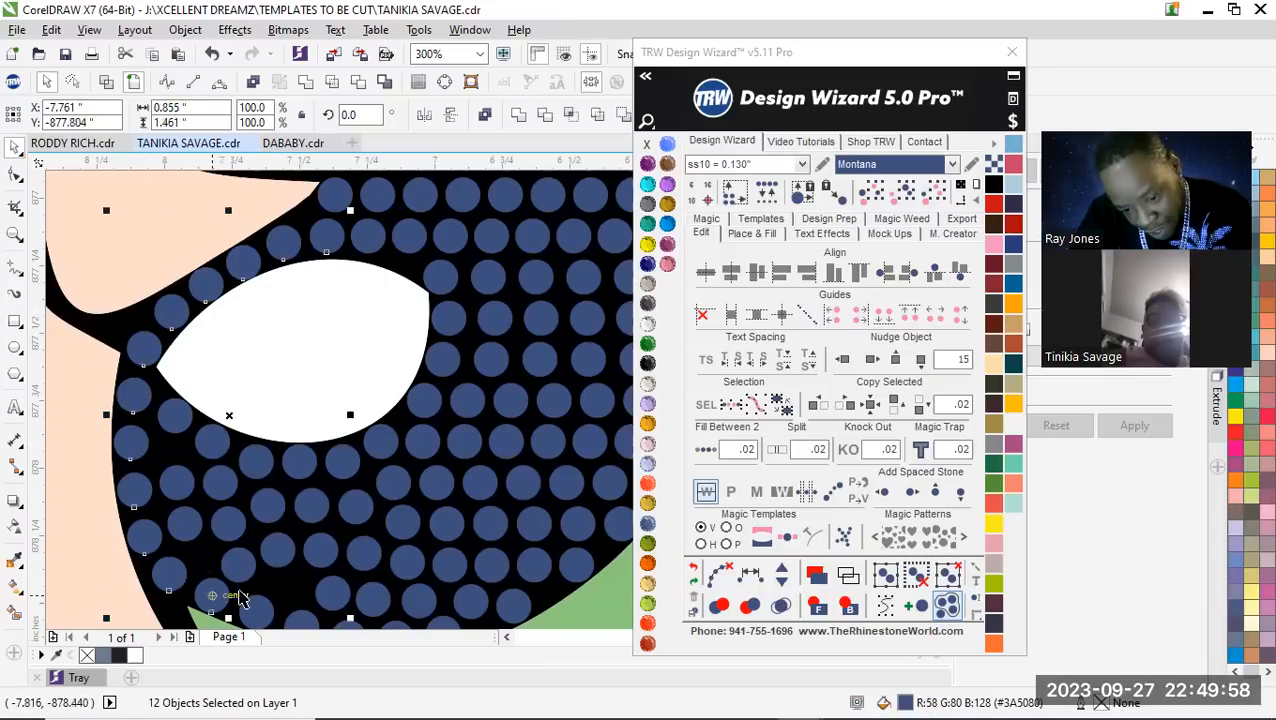
{"action": "scroll", "coordinate": [224, 489], "scroll_direction": "down", "scroll_amount": 1}
{"action": "scroll", "coordinate": [265, 513], "scroll_direction": "up", "scroll_amount": 1}
{"action": "left_click", "coordinate": [270, 525], "text": "shift"}
{"action": "left_click", "coordinate": [322, 530], "text": "shift"}
{"action": "left_click", "coordinate": [407, 527], "text": "shift"}
{"action": "left_click", "coordinate": [419, 530], "text": "shift"}
{"action": "scroll", "coordinate": [419, 530], "scroll_direction": "down", "scroll_amount": 1}
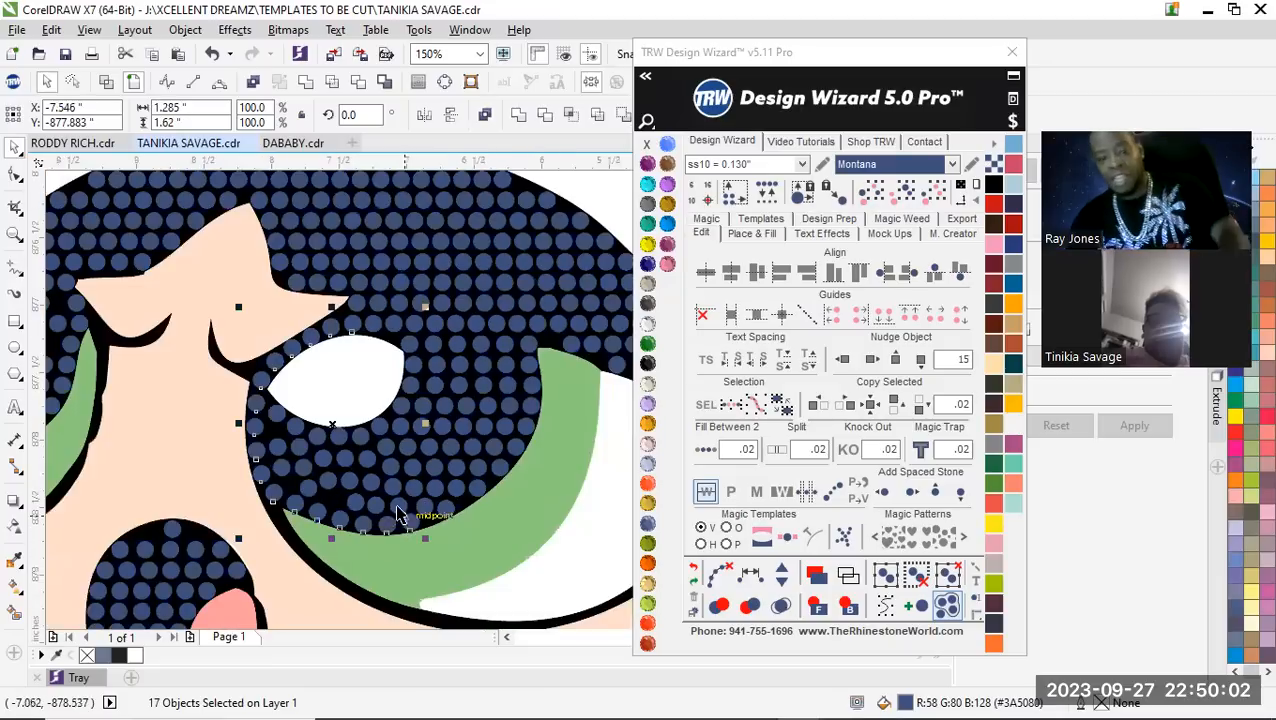
{"action": "scroll", "coordinate": [424, 505], "scroll_direction": "up", "scroll_amount": 1}
{"action": "scroll", "coordinate": [370, 490], "scroll_direction": "down", "scroll_amount": 1}
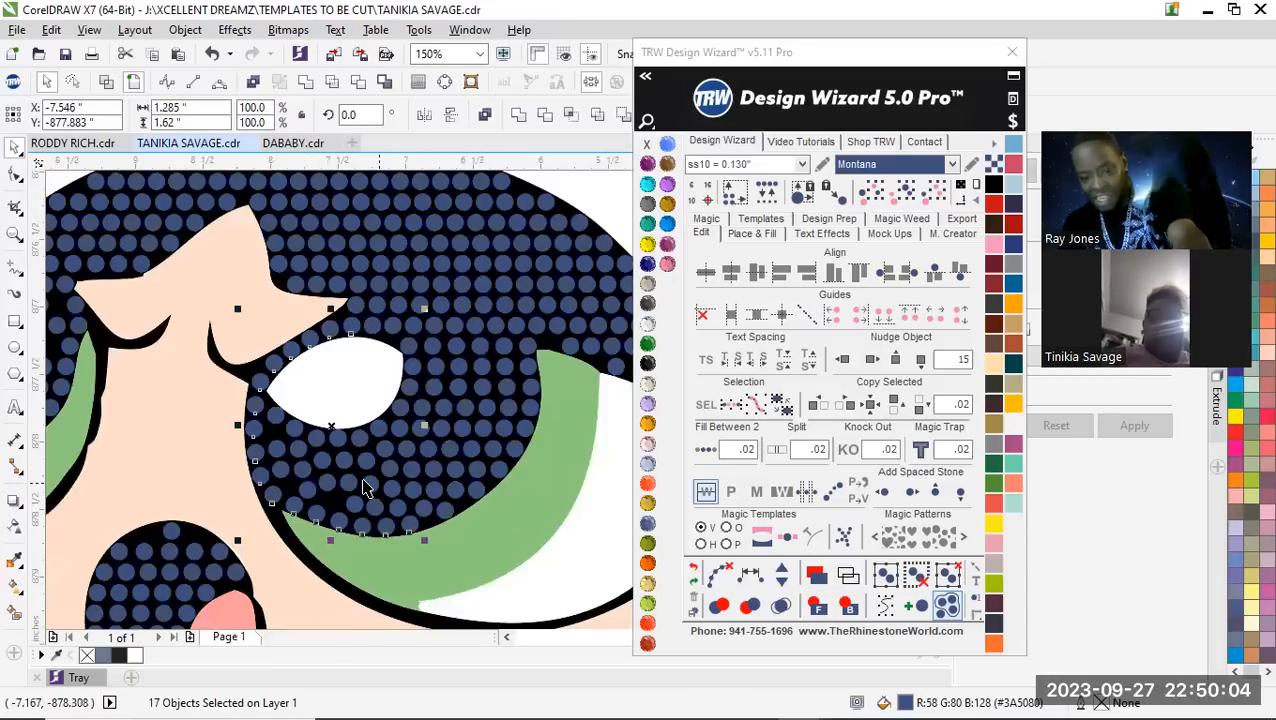
{"action": "scroll", "coordinate": [365, 492], "scroll_direction": "up", "scroll_amount": 1}
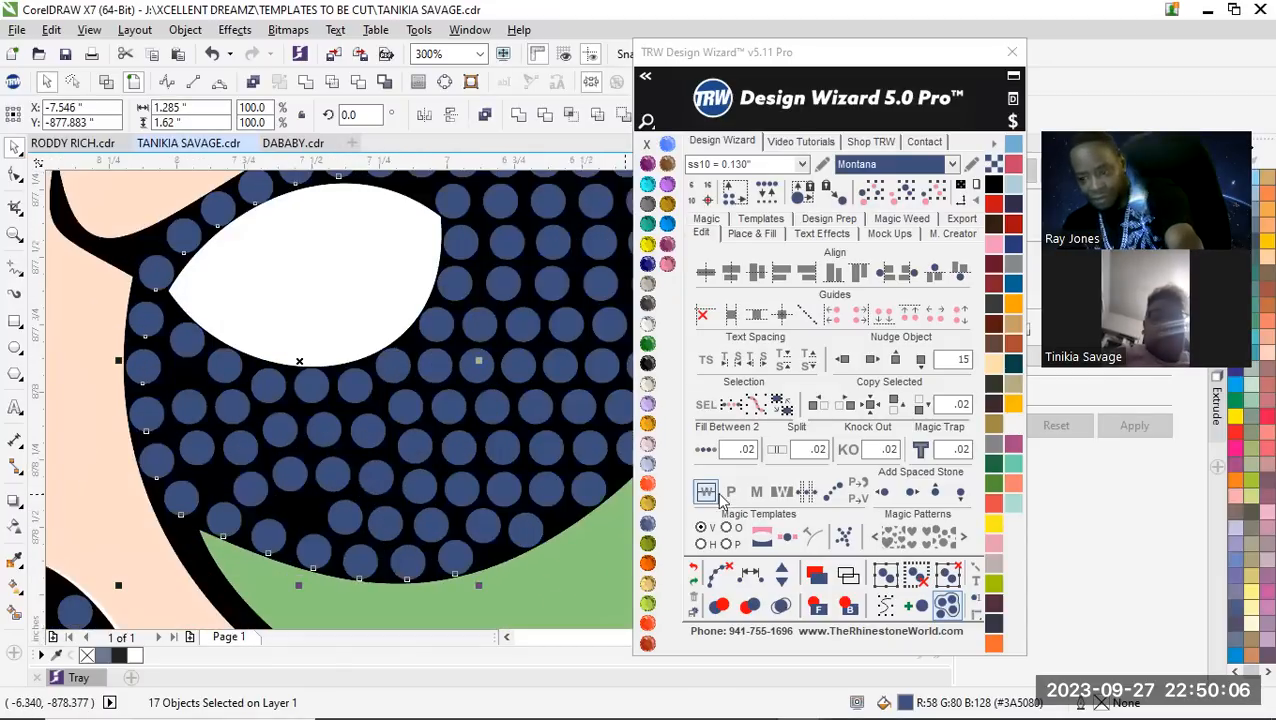
{"action": "left_click", "coordinate": [751, 578]}
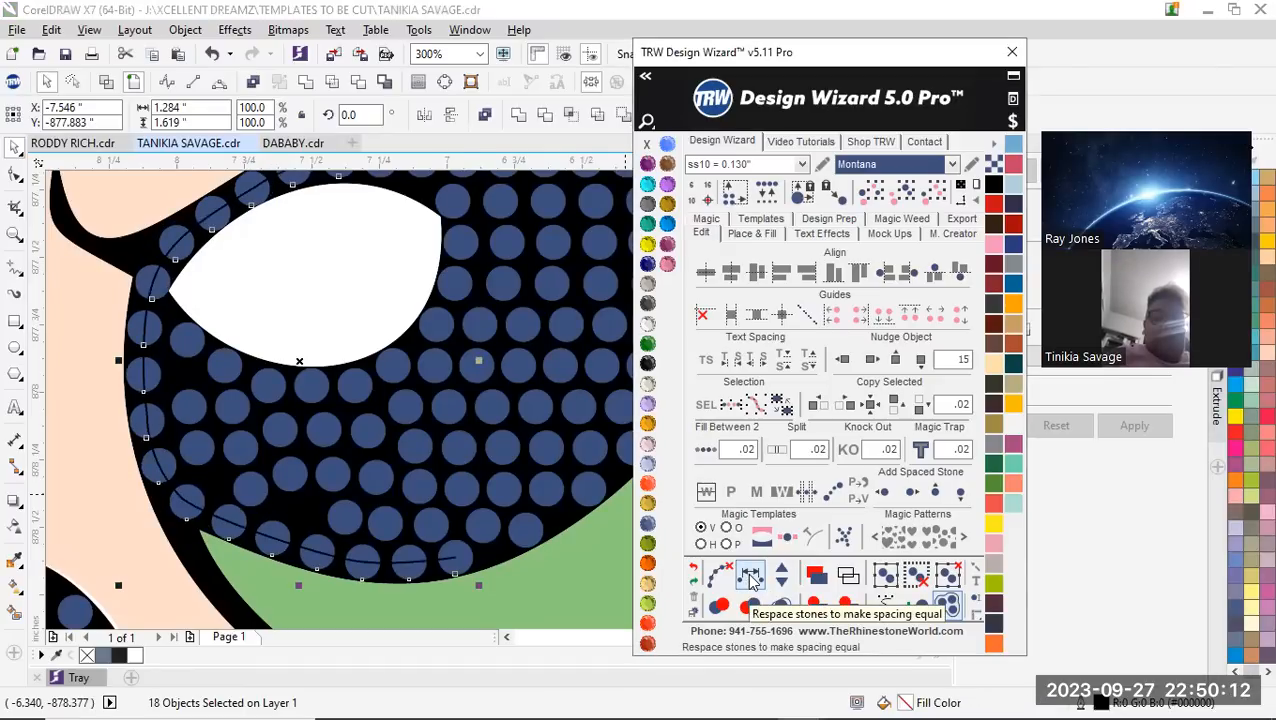
Undo and redo the respacing, and delete the leftover path running through the respaced stones
{"action": "left_click", "coordinate": [692, 569]}
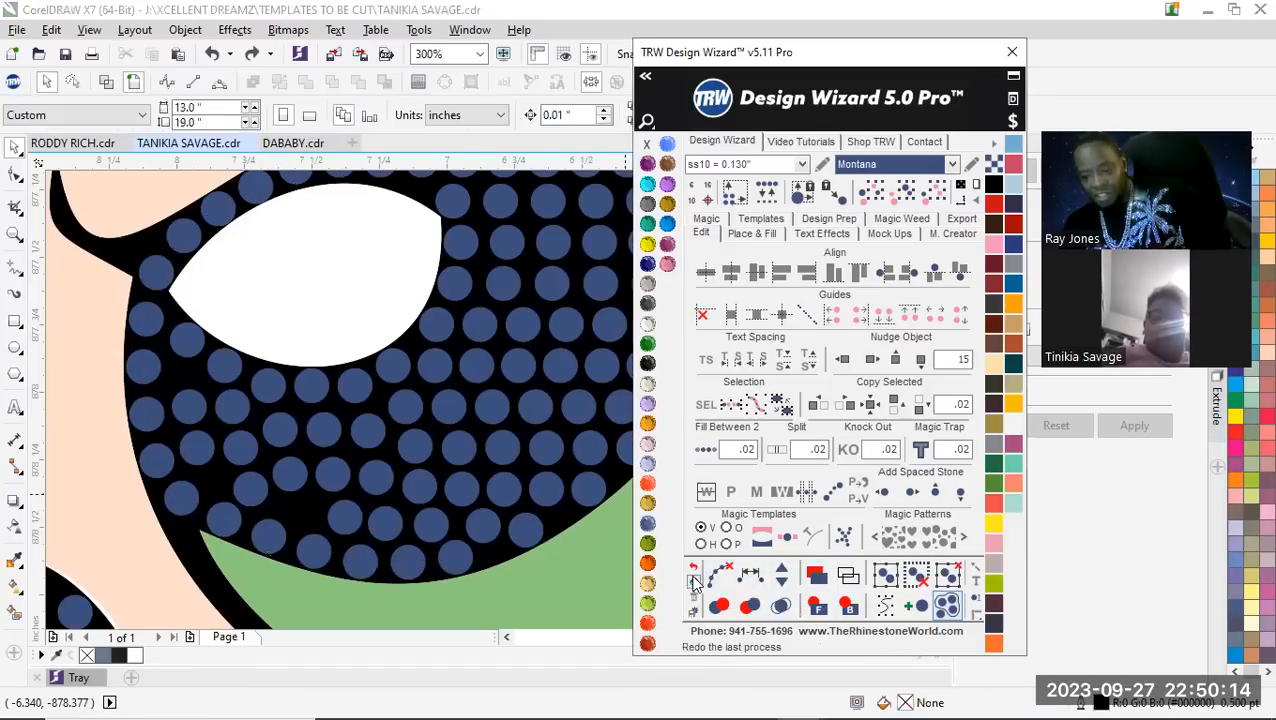
{"action": "left_click", "coordinate": [694, 584]}
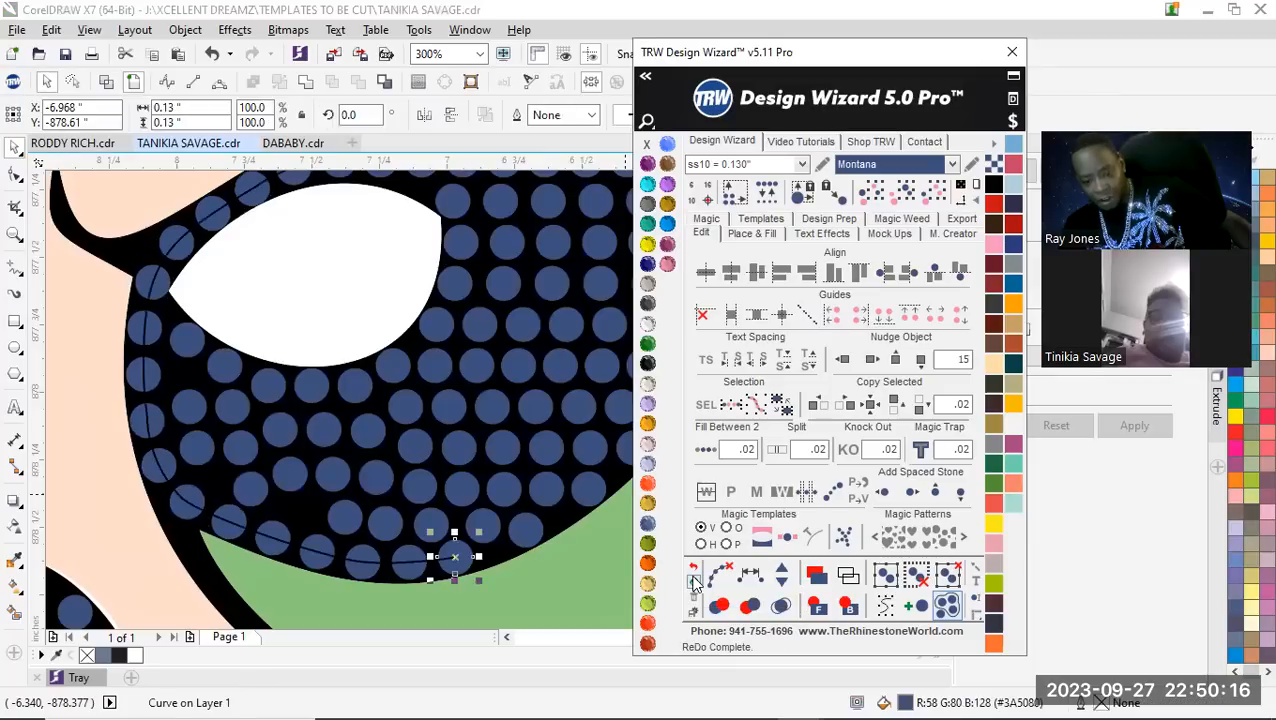
{"action": "left_click", "coordinate": [322, 550]}
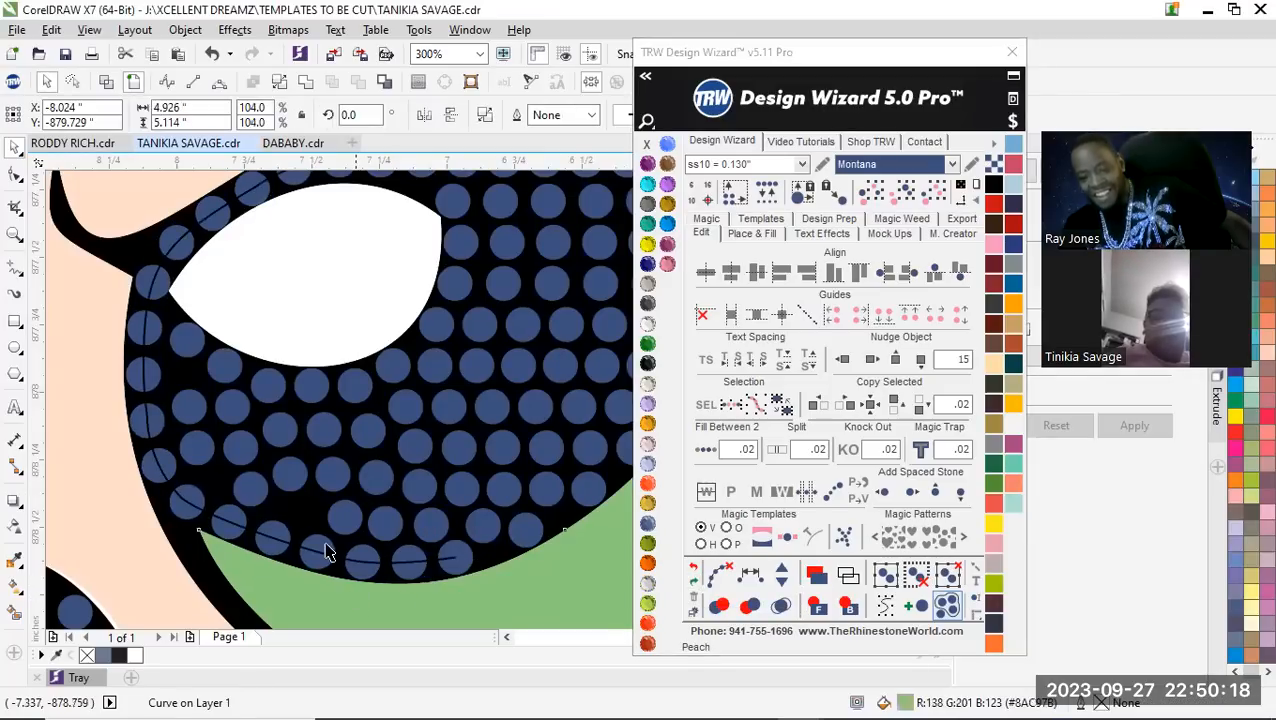
{"action": "scroll", "coordinate": [213, 568], "scroll_direction": "up", "scroll_amount": 2}
{"action": "scroll", "coordinate": [228, 550], "scroll_direction": "down", "scroll_amount": 3}
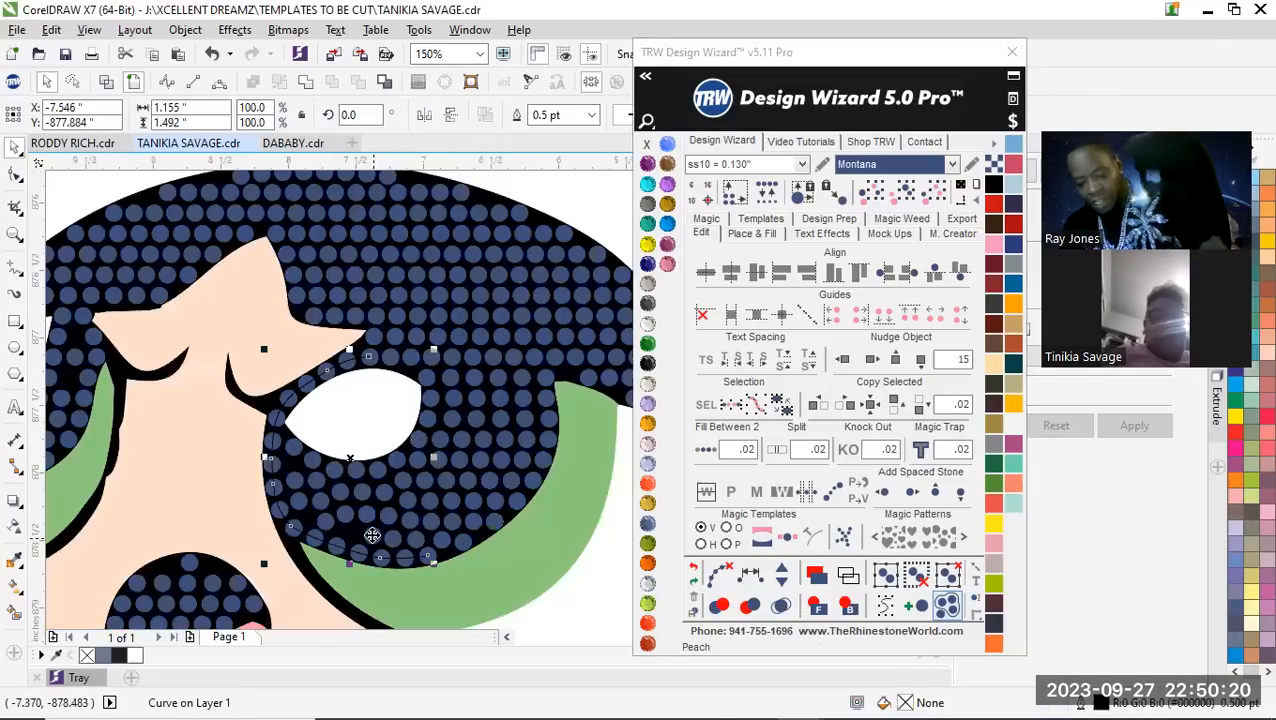
{"action": "key", "text": "Escape"}
Move one pupil stone down into the gap just above the row along the green iris edge
{"action": "scroll", "coordinate": [349, 560], "scroll_direction": "up", "scroll_amount": 3}
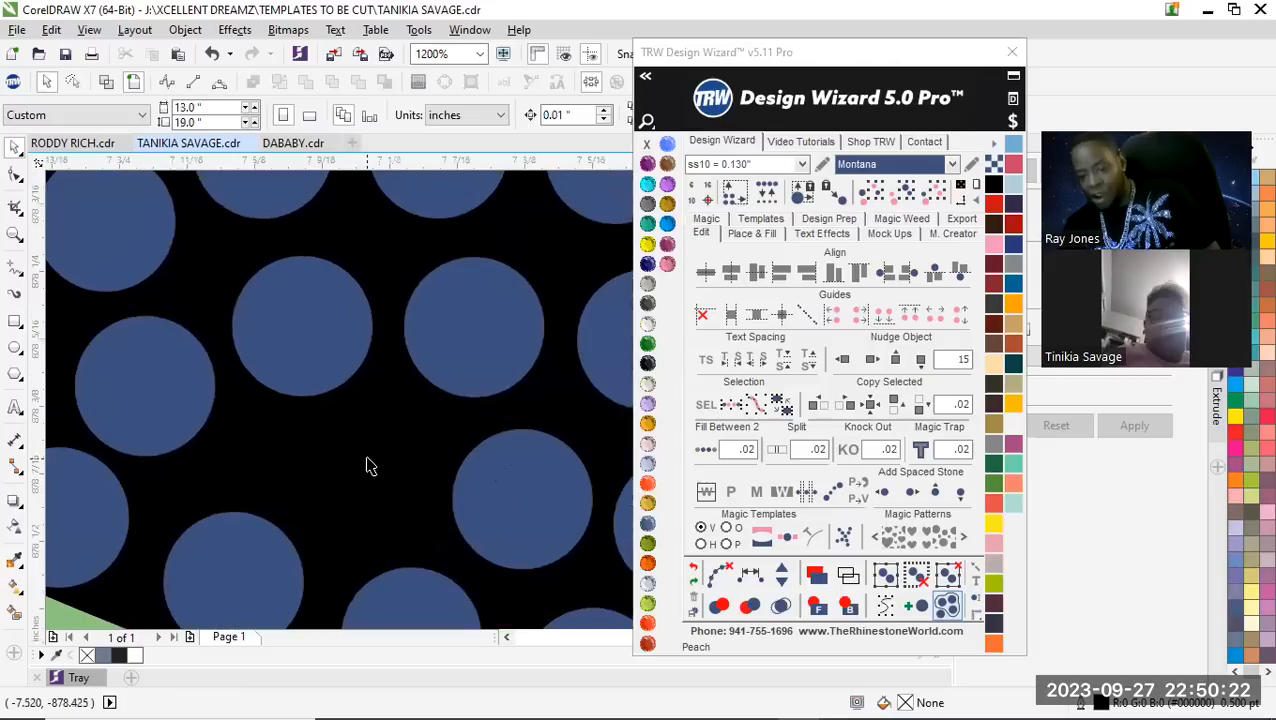
{"action": "left_click_drag", "start_coordinate": [307, 312], "coordinate": [361, 452]}
{"action": "scroll", "coordinate": [361, 452], "scroll_direction": "down", "scroll_amount": 2}
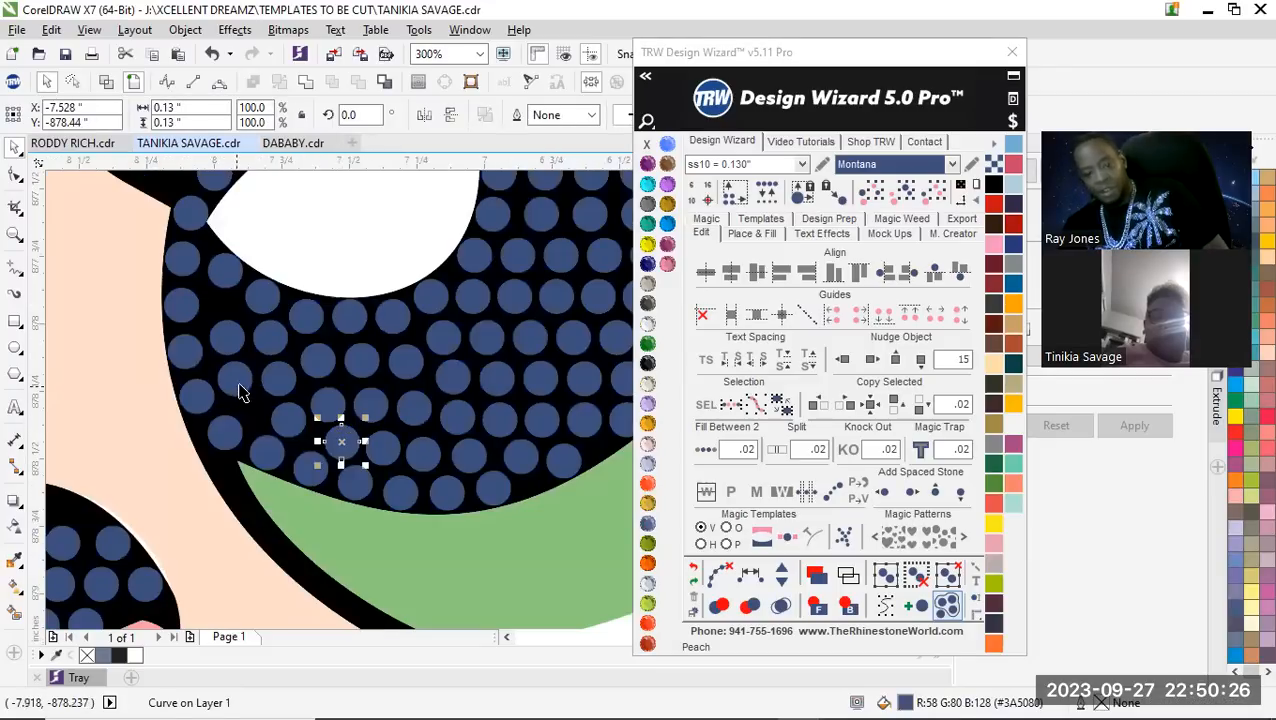
Respace equally the eight stones of the pupil's second row in from the edge, add one stone, and clear the path
{"action": "left_click", "coordinate": [231, 339], "text": "shift"}
{"action": "left_click", "coordinate": [236, 374], "text": "shift"}
{"action": "left_click", "coordinate": [282, 422], "text": "shift"}
{"action": "left_click", "coordinate": [341, 445], "text": "shift"}
{"action": "left_click", "coordinate": [382, 450], "text": "shift"}
{"action": "left_click", "coordinate": [424, 455], "text": "shift"}
{"action": "left_click", "coordinate": [473, 460], "text": "shift"}
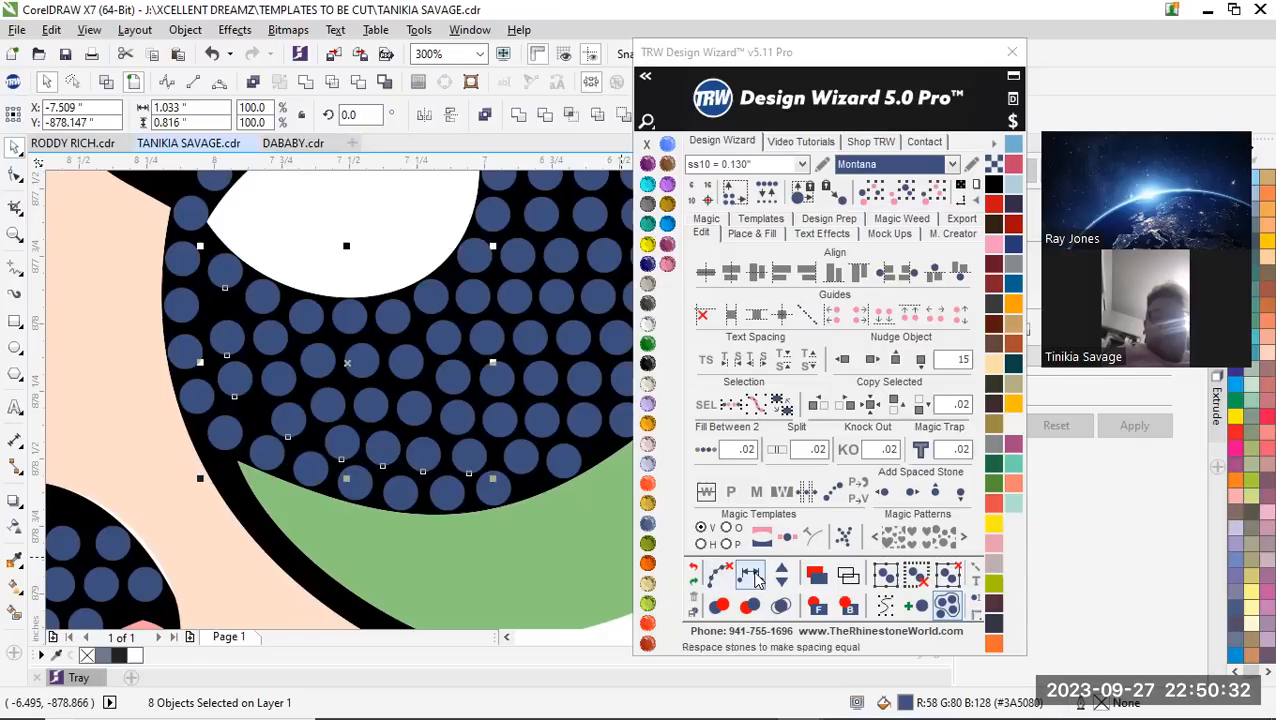
{"action": "left_click", "coordinate": [750, 572]}
{"action": "left_click", "coordinate": [782, 572]}
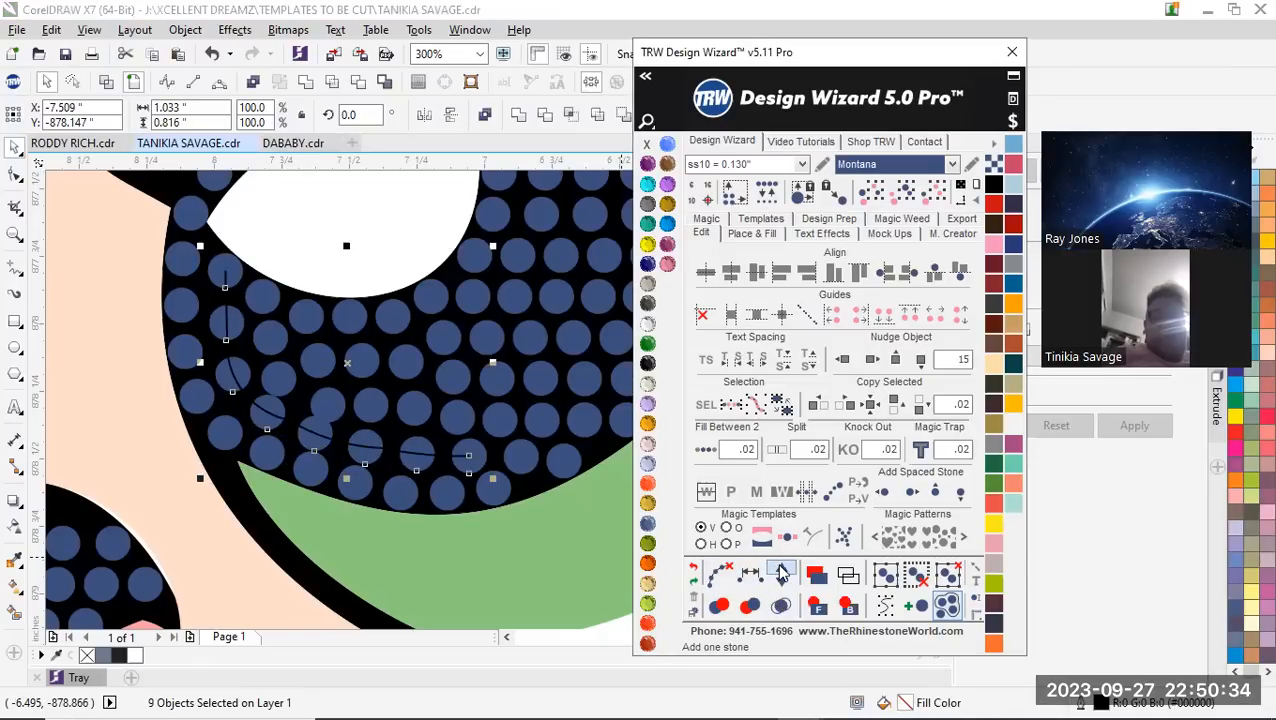
{"action": "left_click", "coordinate": [720, 572]}
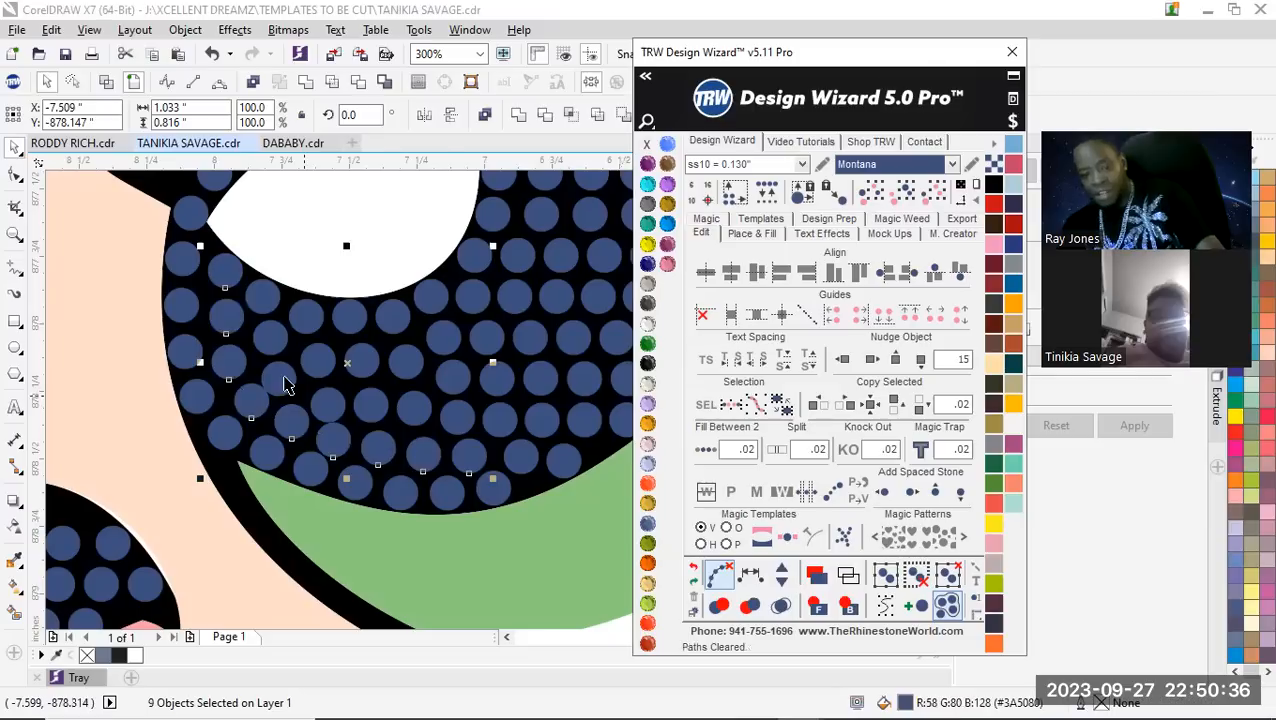
Shift three stones in the pupil's lower inner area to even out the gaps around the second row
{"action": "scroll", "coordinate": [300, 395], "scroll_direction": "up", "scroll_amount": 4}
{"action": "left_click_drag", "start_coordinate": [359, 451], "coordinate": [361, 434]}
{"action": "left_click_drag", "start_coordinate": [303, 277], "coordinate": [311, 257]}
{"action": "left_click_drag", "start_coordinate": [148, 362], "coordinate": [201, 315]}
{"action": "scroll", "coordinate": [201, 315], "scroll_direction": "down", "scroll_amount": 8}
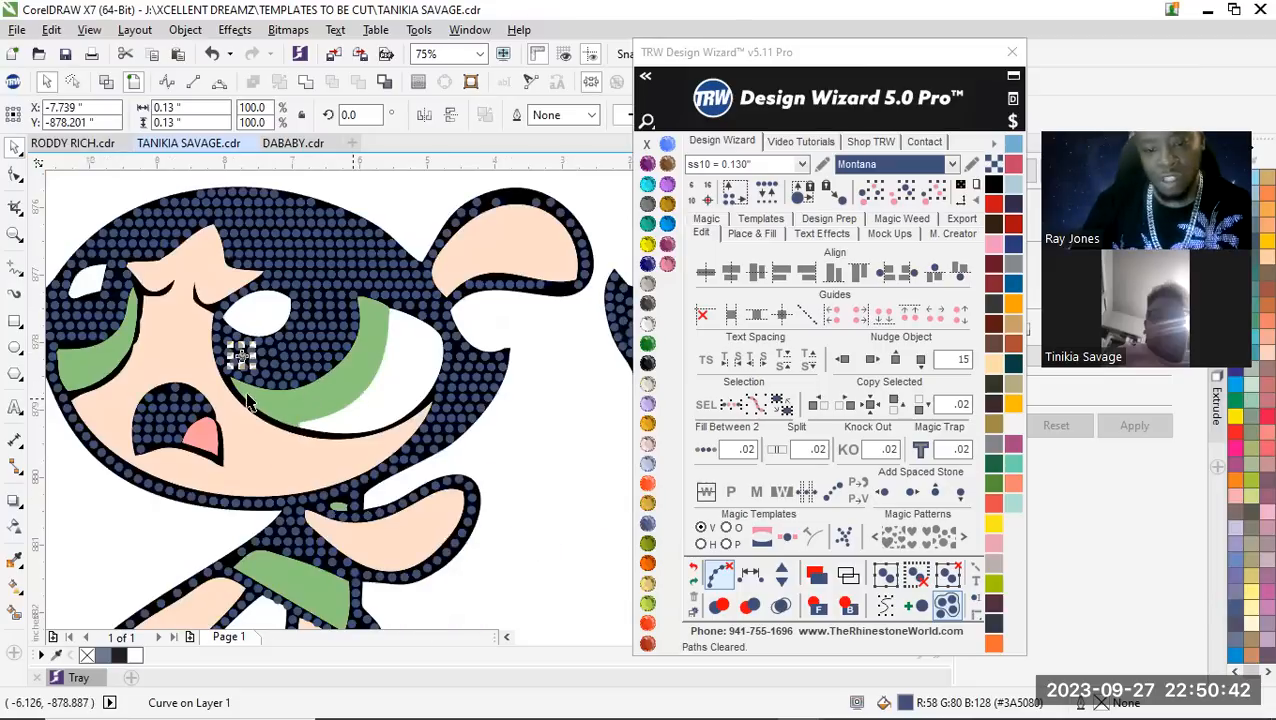
Examine the whole character and the smaller eye for remaining gaps and uneven stones
{"action": "left_click", "coordinate": [392, 216]}
{"action": "scroll", "coordinate": [233, 382], "scroll_direction": "down", "scroll_amount": 2}
{"action": "scroll", "coordinate": [233, 384], "scroll_direction": "up", "scroll_amount": 1}
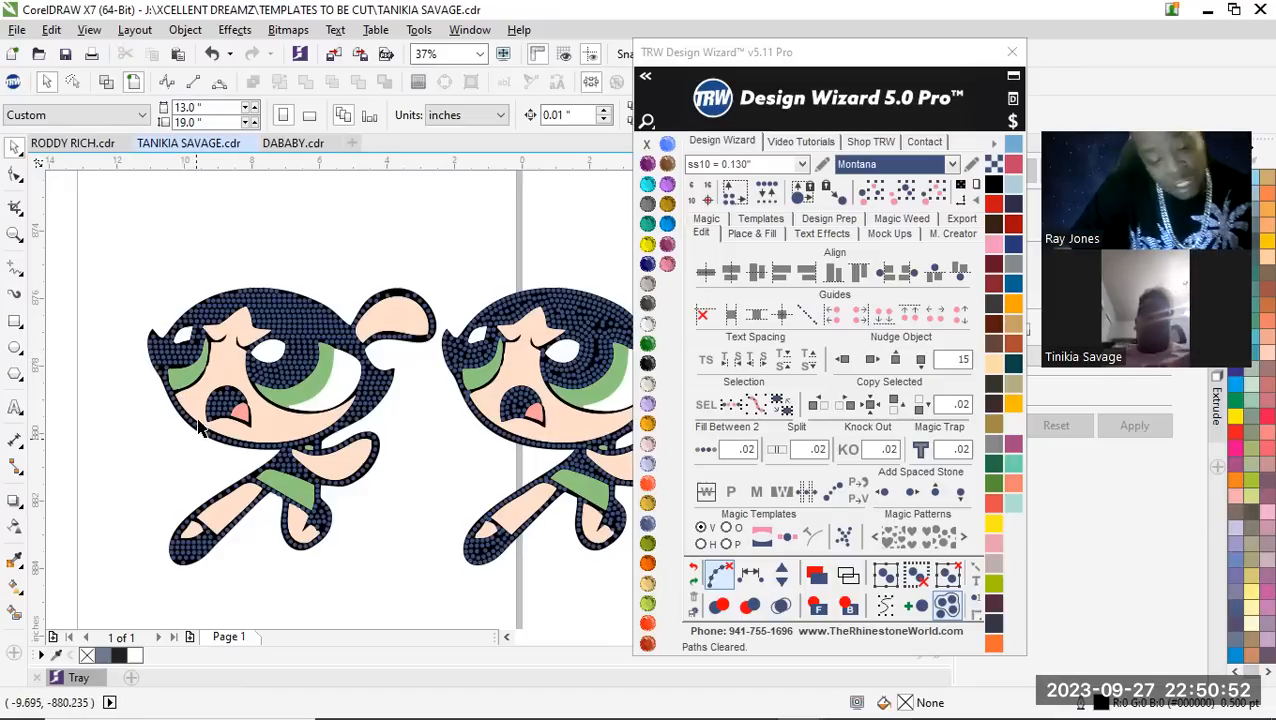
{"action": "scroll", "coordinate": [213, 408], "scroll_direction": "up", "scroll_amount": 2}
{"action": "scroll", "coordinate": [272, 400], "scroll_direction": "down", "scroll_amount": 2}
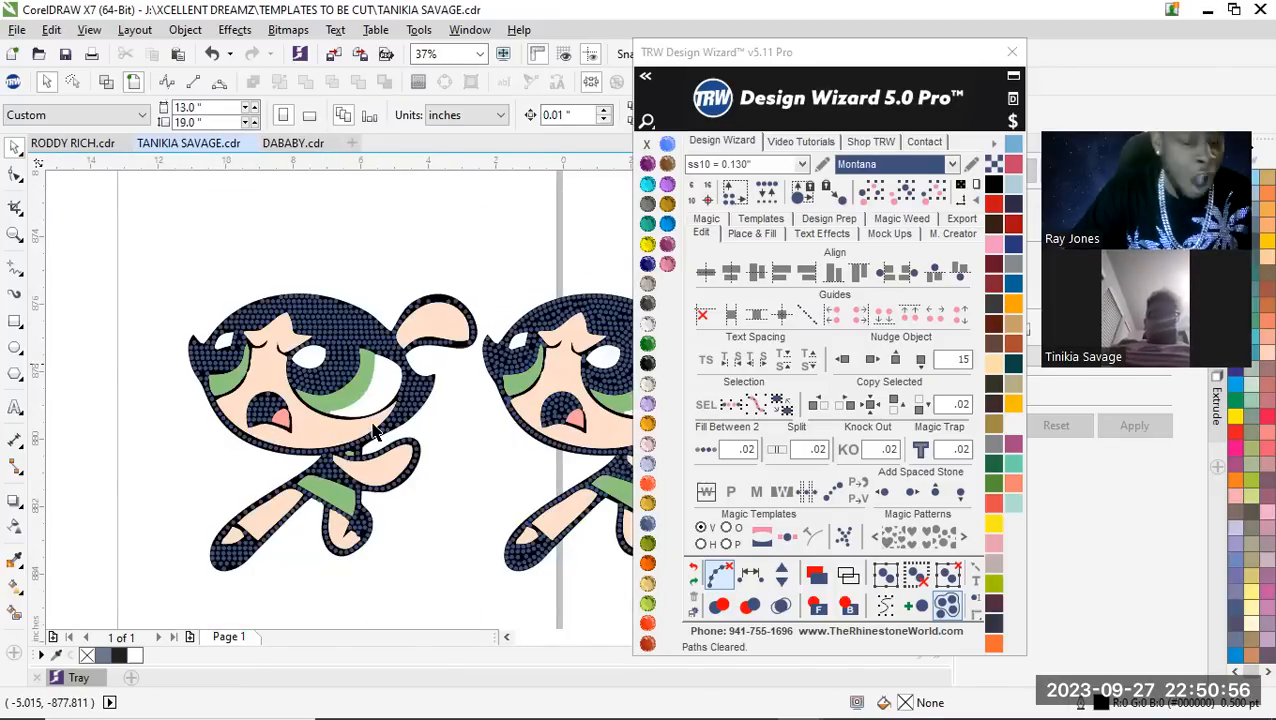
{"action": "scroll", "coordinate": [203, 397], "scroll_direction": "down", "scroll_amount": 1}
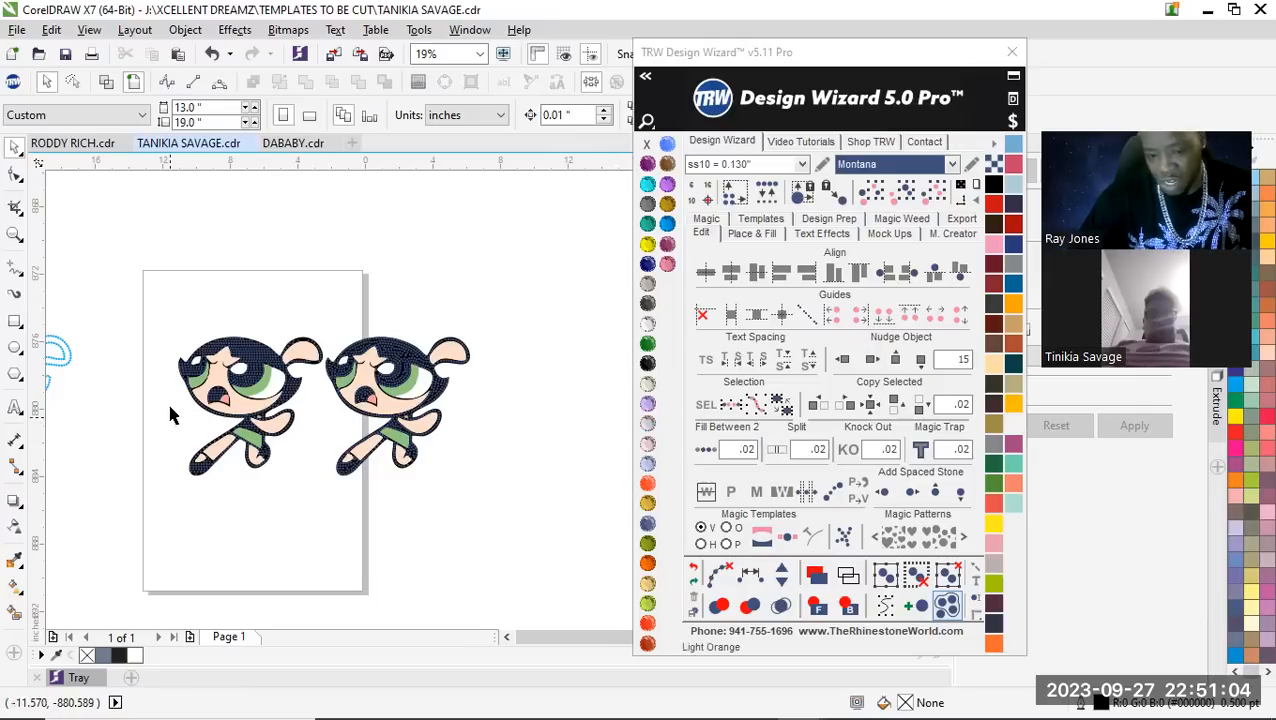
{"action": "scroll", "coordinate": [243, 357], "scroll_direction": "up", "scroll_amount": 2}
{"action": "scroll", "coordinate": [298, 325], "scroll_direction": "up", "scroll_amount": 2}
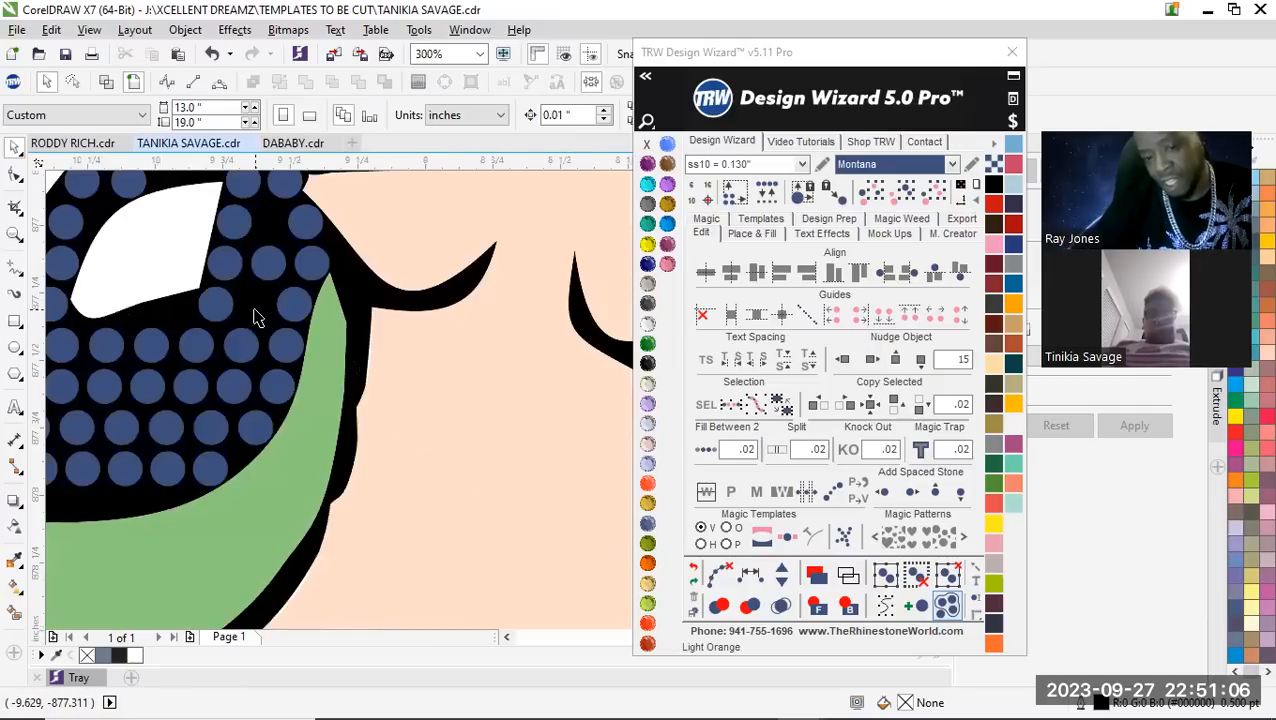
{"action": "scroll", "coordinate": [262, 379], "scroll_direction": "down", "scroll_amount": 2}
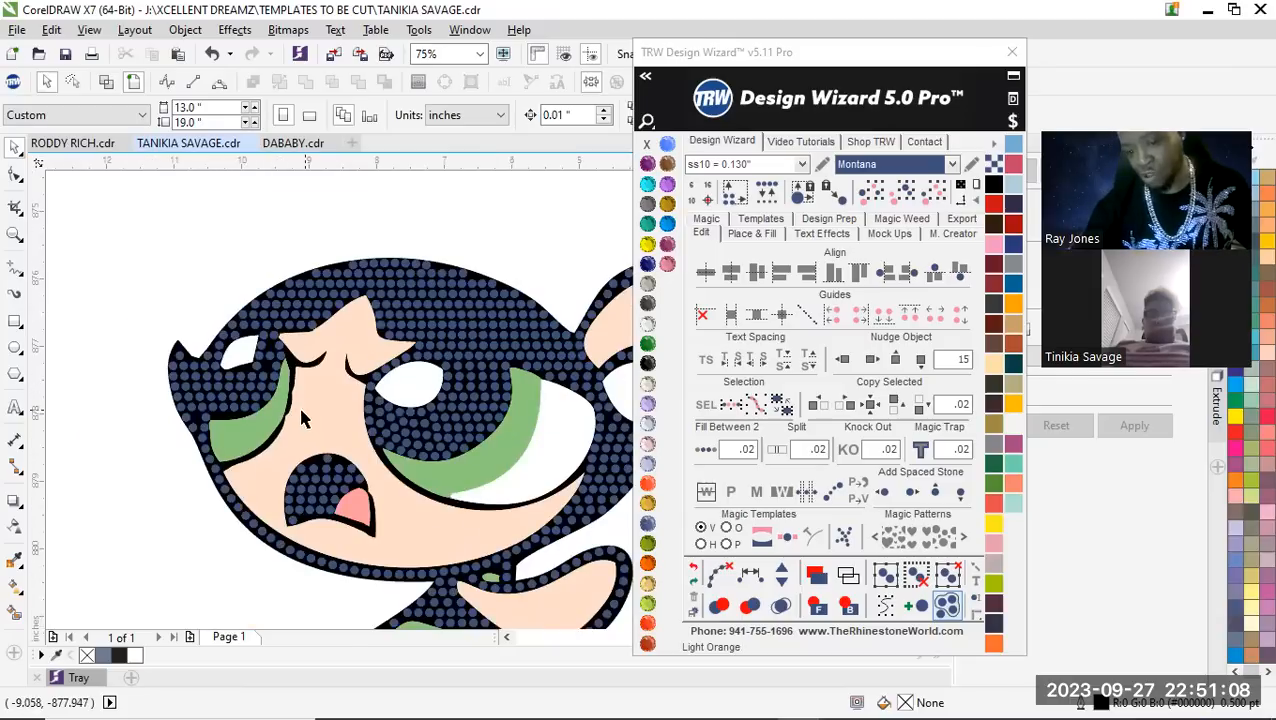
Move one stone in the smaller eye into the gap beneath the white highlight's lower edge
{"action": "scroll", "coordinate": [248, 390], "scroll_direction": "up", "scroll_amount": 5}
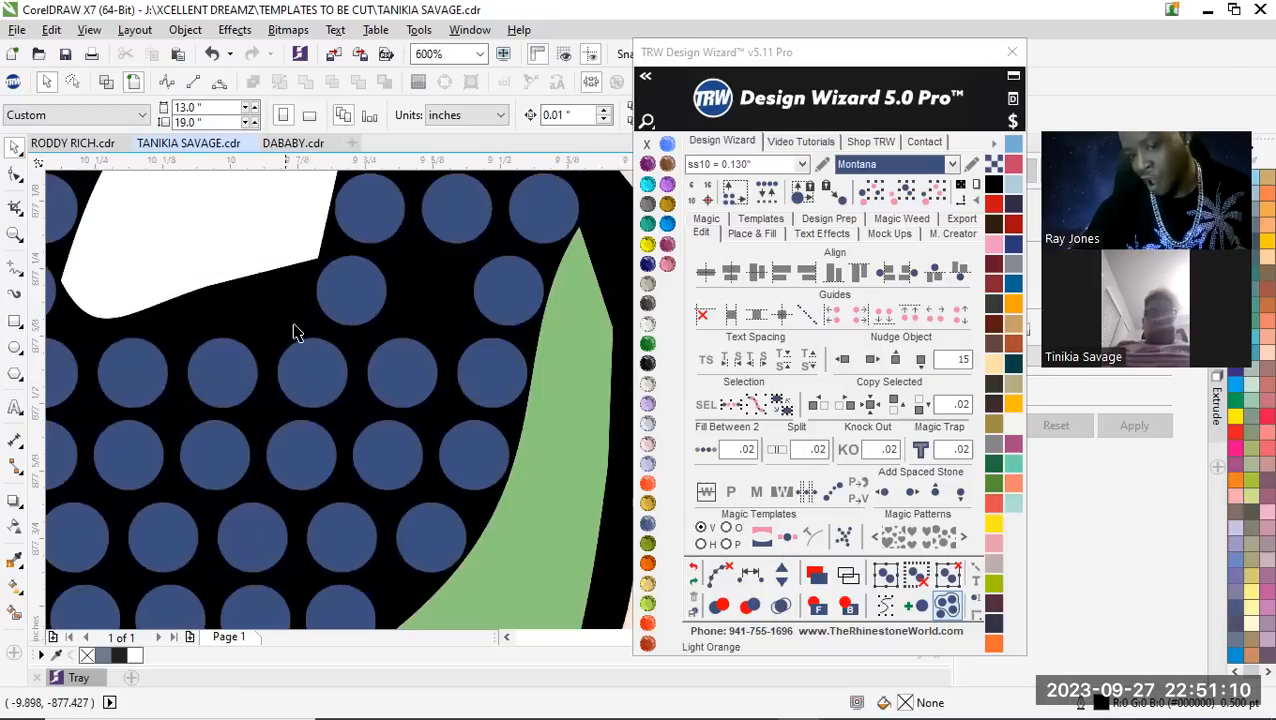
{"action": "left_click_drag", "start_coordinate": [425, 289], "coordinate": [254, 318]}
{"action": "scroll", "coordinate": [254, 318], "scroll_direction": "down", "scroll_amount": 1}
Respace equally the three stones between the smaller eye's highlight and green iris, add one stone, and clear the path
{"action": "left_click", "coordinate": [322, 313], "text": "shift"}
{"action": "left_click", "coordinate": [512, 291], "text": "shift"}
{"action": "left_click", "coordinate": [730, 562]}
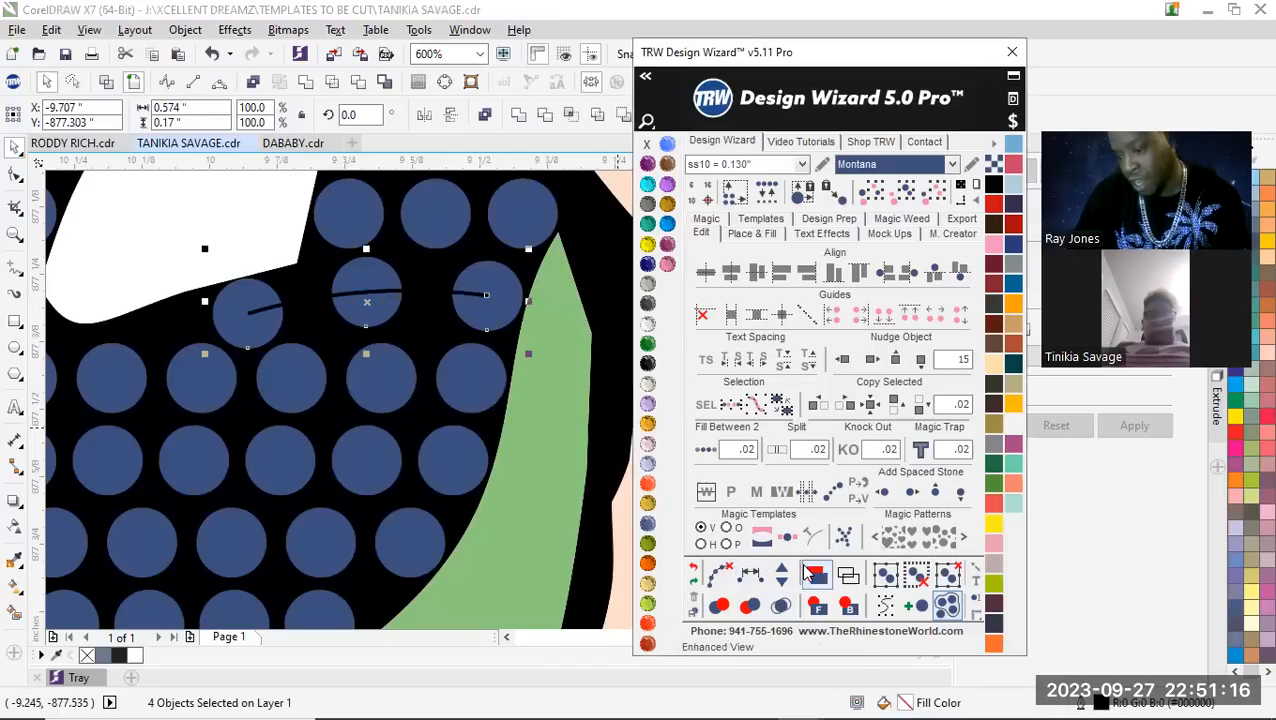
{"action": "left_click", "coordinate": [783, 572]}
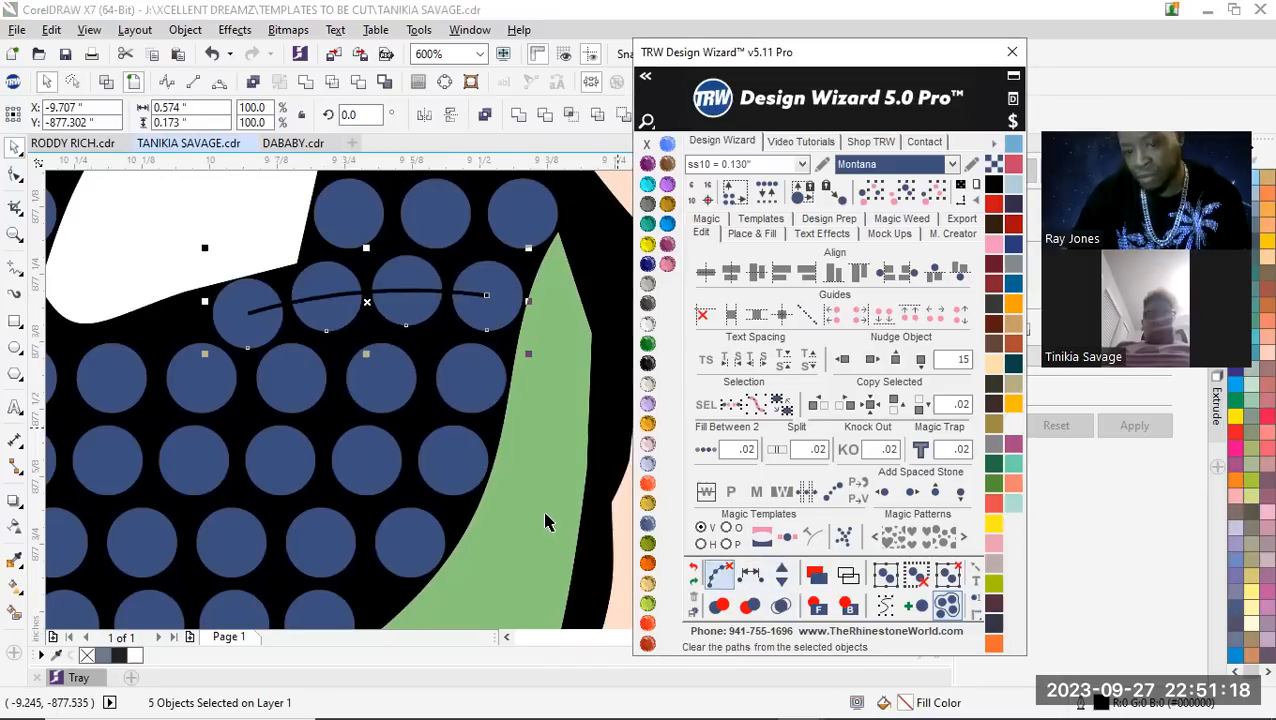
{"action": "left_click", "coordinate": [719, 573]}
{"action": "scroll", "coordinate": [322, 392], "scroll_direction": "down", "scroll_amount": 4}
{"action": "left_click", "coordinate": [194, 504]}
Add one stone between the two stones separating the smaller eye's highlight from the skin edge, and clear the path
{"action": "scroll", "coordinate": [337, 380], "scroll_direction": "up", "scroll_amount": 2}
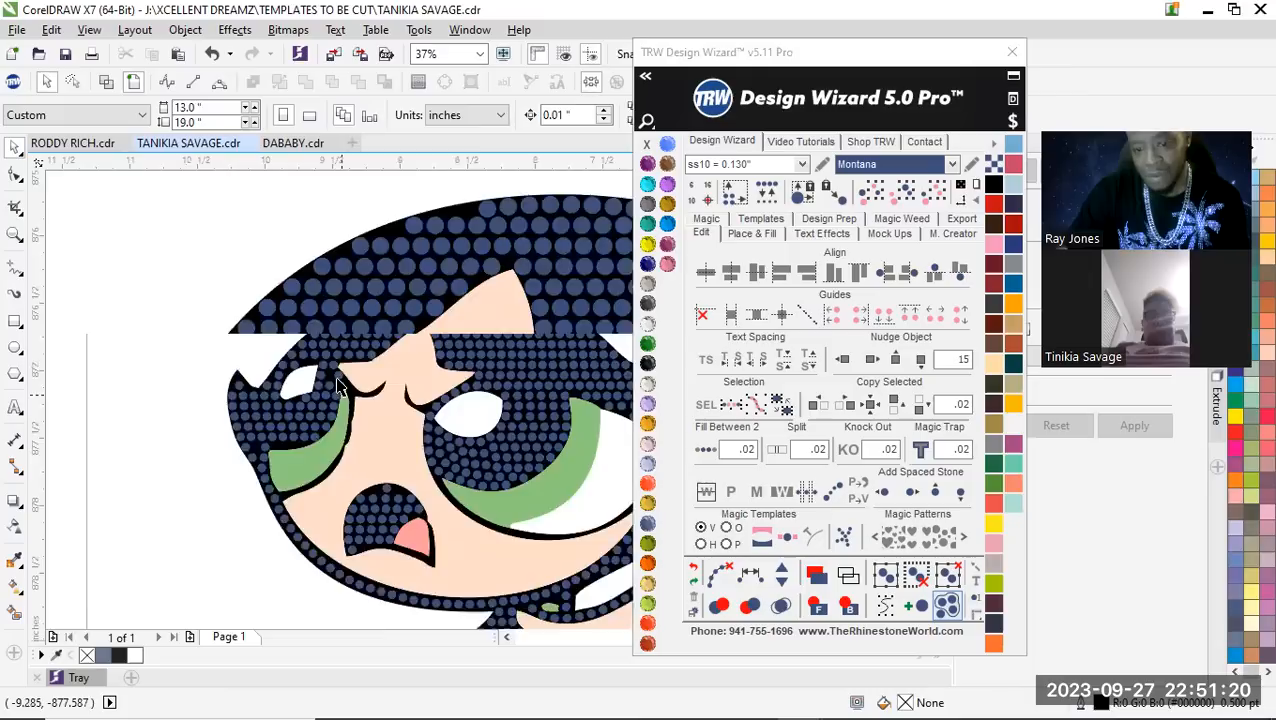
{"action": "scroll", "coordinate": [337, 383], "scroll_direction": "up", "scroll_amount": 3}
{"action": "left_click", "coordinate": [278, 360]}
{"action": "scroll", "coordinate": [340, 375], "scroll_direction": "up", "scroll_amount": 2}
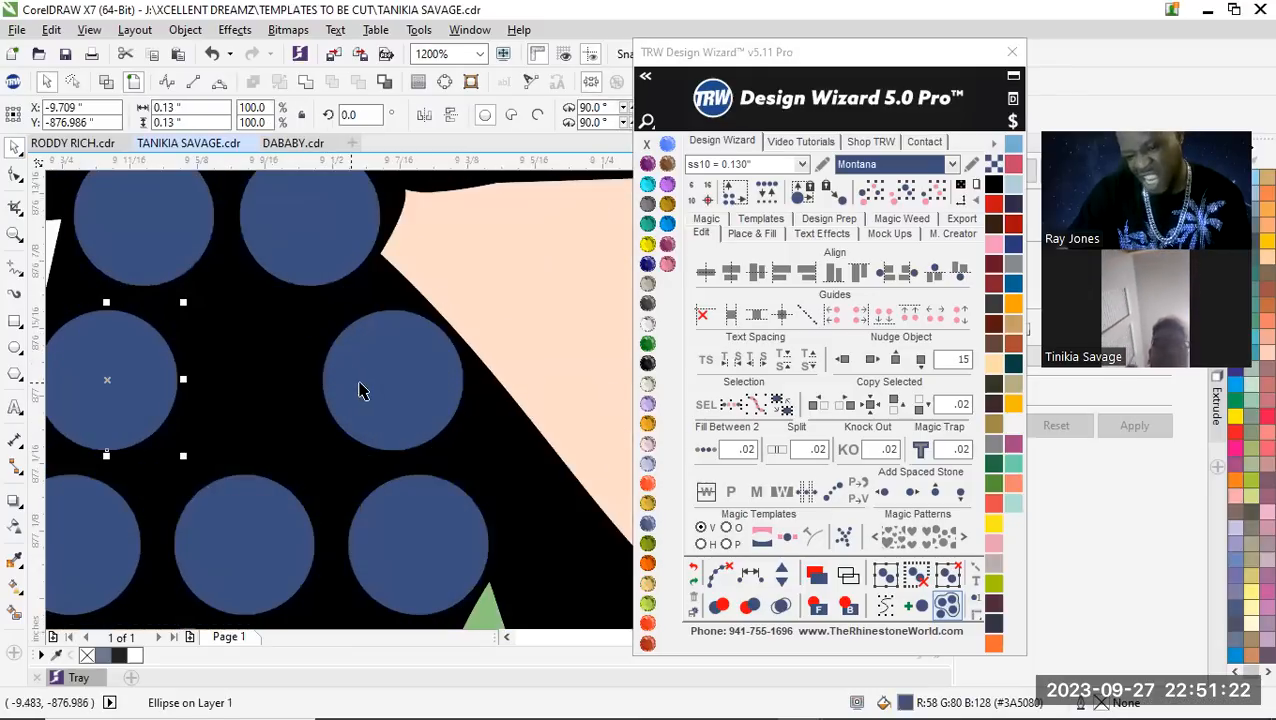
{"action": "left_click", "coordinate": [390, 390], "text": "shift"}
{"action": "left_click", "coordinate": [782, 573]}
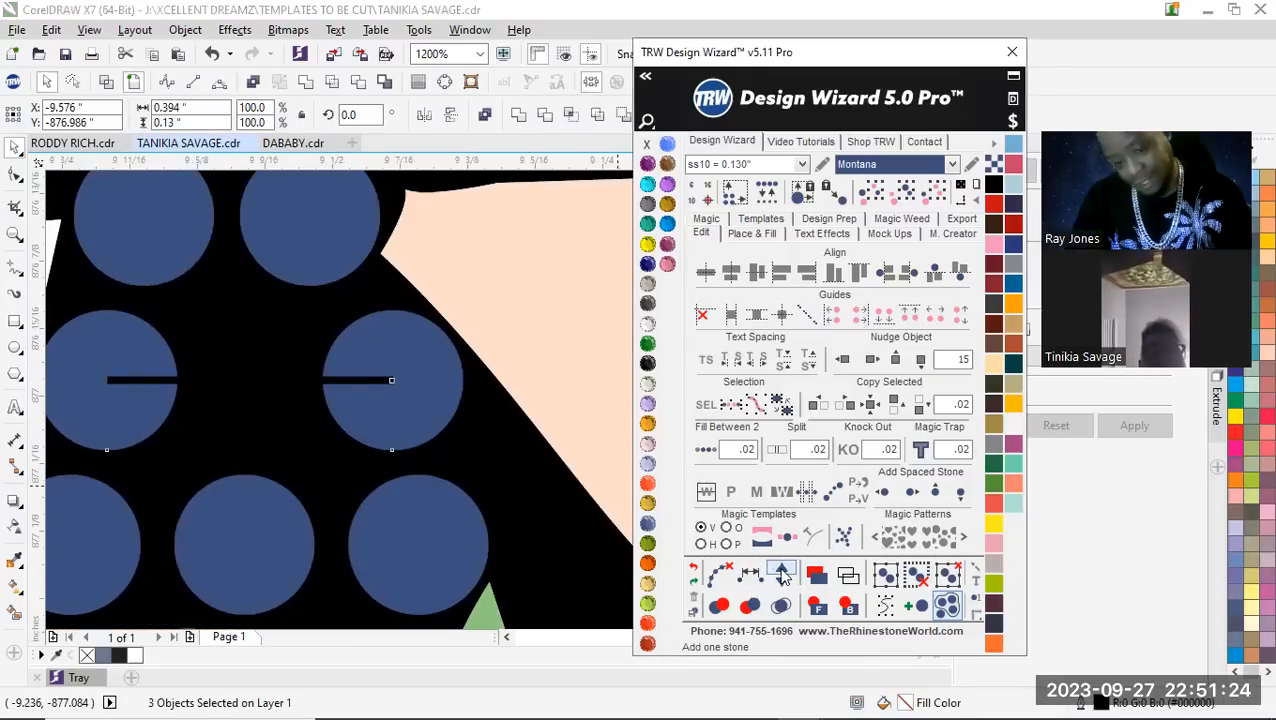
{"action": "left_click", "coordinate": [719, 573]}
{"action": "scroll", "coordinate": [367, 393], "scroll_direction": "down", "scroll_amount": 2}
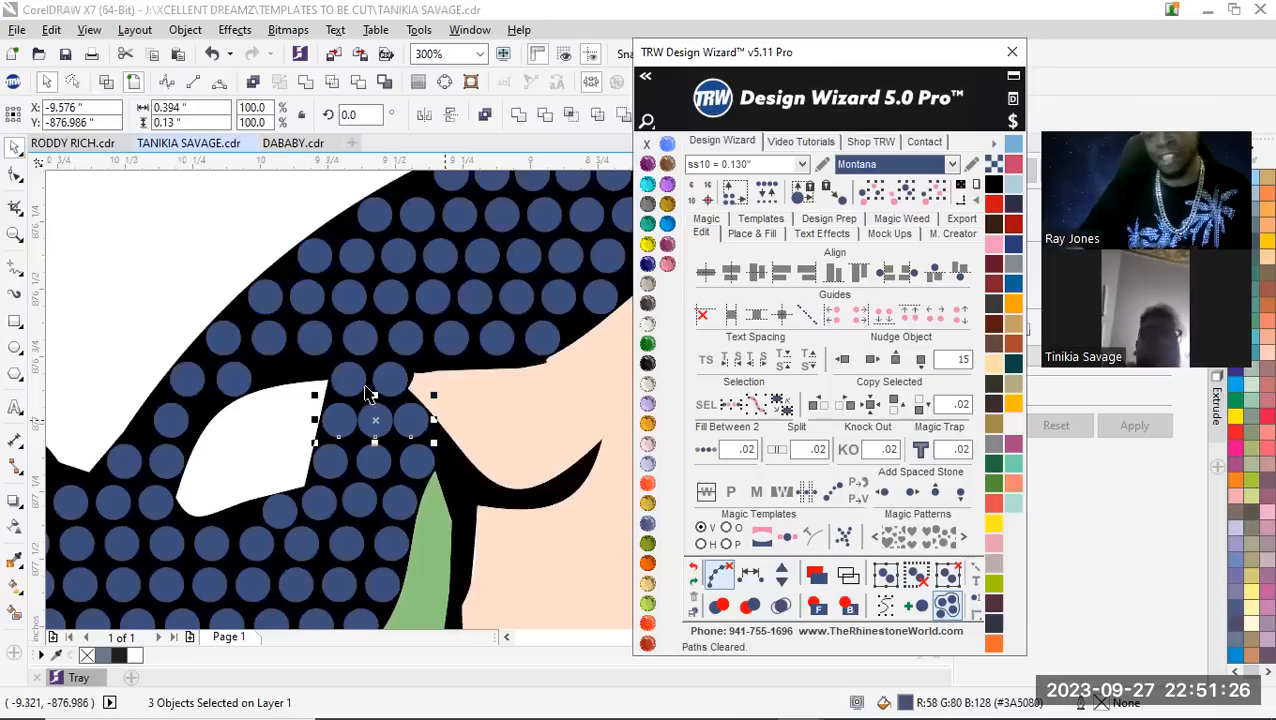
Move the row's two end stones slightly apart, one toward the skin edge and one toward the smaller eye's highlight
{"action": "left_click", "coordinate": [177, 208]}
{"action": "scroll", "coordinate": [474, 438], "scroll_direction": "up", "scroll_amount": 3}
{"action": "left_click_drag", "start_coordinate": [455, 449], "coordinate": [484, 437]}
{"action": "scroll", "coordinate": [177, 450], "scroll_direction": "down", "scroll_amount": 1}
{"action": "scroll", "coordinate": [259, 427], "scroll_direction": "up", "scroll_amount": 2}
{"action": "scroll", "coordinate": [268, 435], "scroll_direction": "down", "scroll_amount": 1}
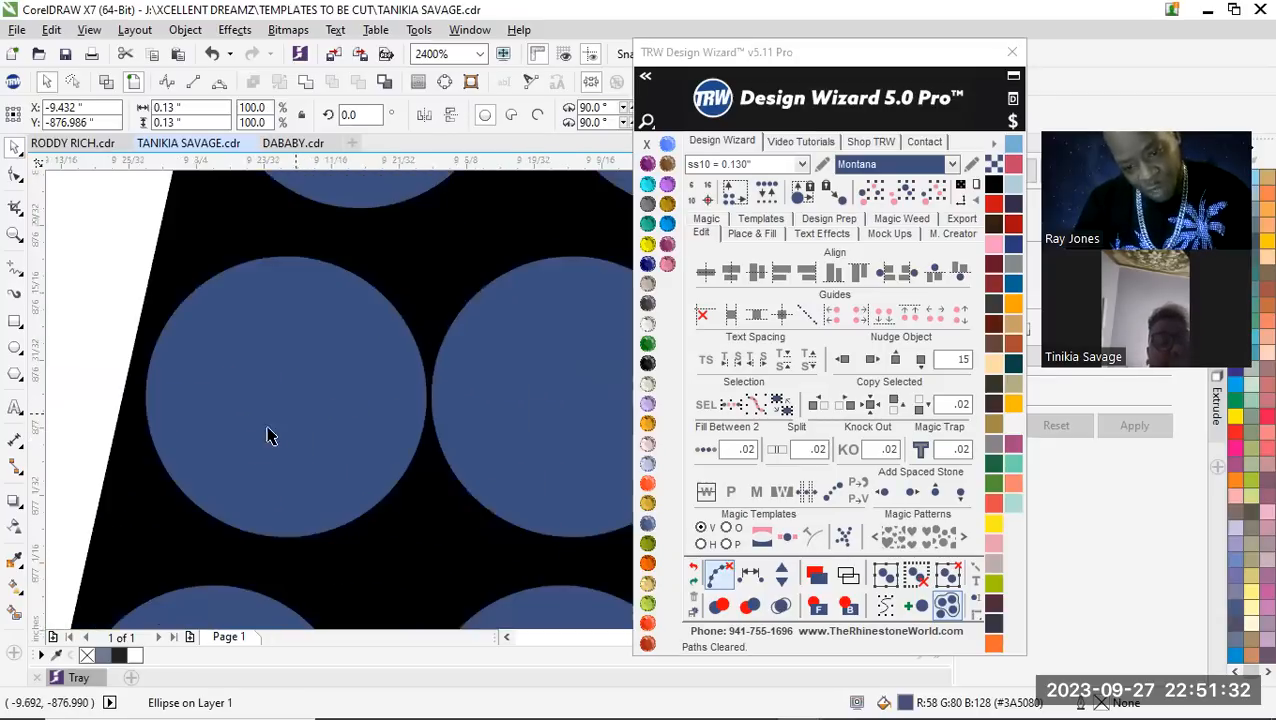
{"action": "left_click_drag", "start_coordinate": [275, 449], "coordinate": [258, 456]}
{"action": "scroll", "coordinate": [317, 449], "scroll_direction": "down", "scroll_amount": 1}
Delete the middle stone of that row and fill between the two end stones with .02 spacing
{"action": "left_click", "coordinate": [401, 452]}
{"action": "key", "text": "Delete"}
{"action": "left_click", "coordinate": [552, 449]}
{"action": "left_click", "coordinate": [278, 472], "text": "shift"}
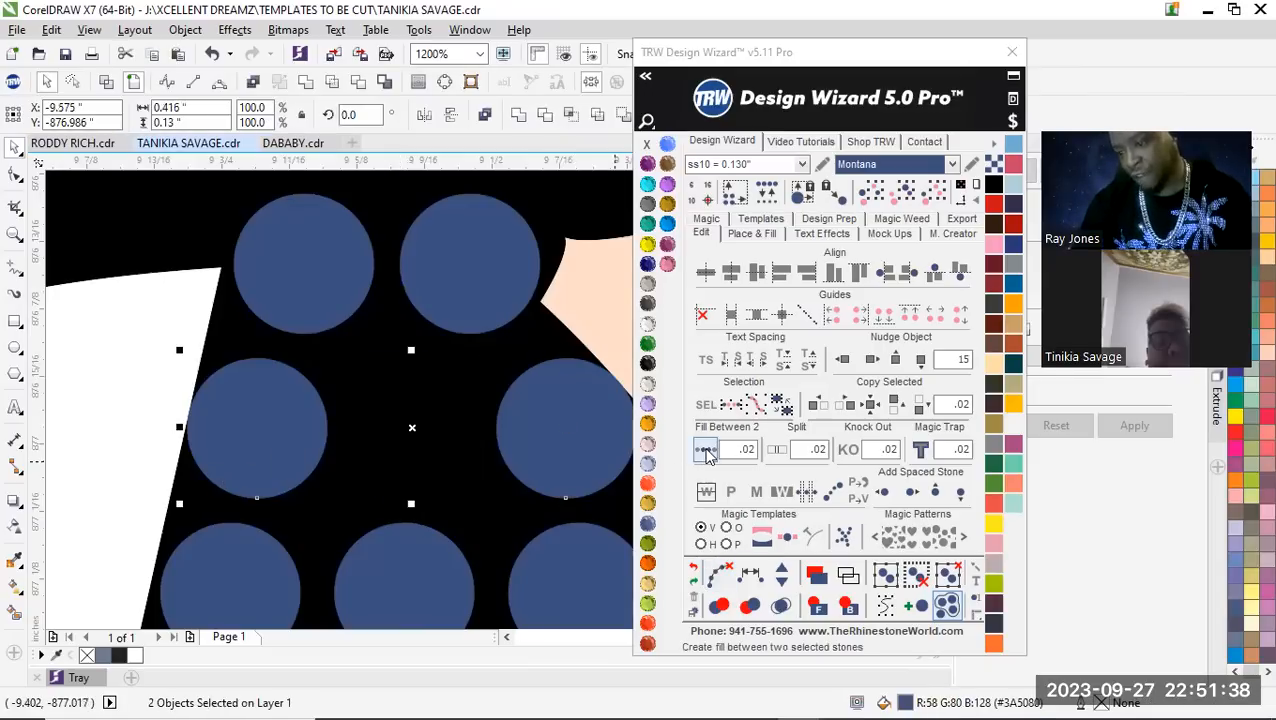
{"action": "left_click", "coordinate": [706, 452]}
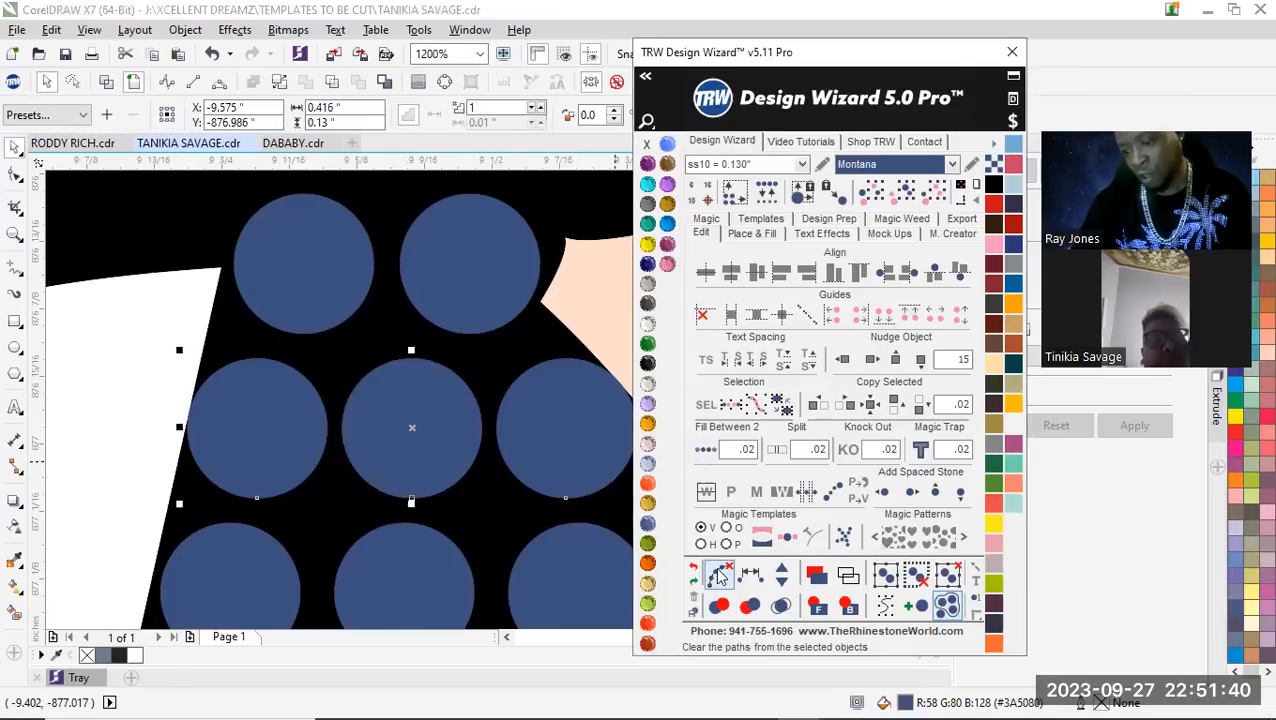
{"action": "scroll", "coordinate": [338, 414], "scroll_direction": "down", "scroll_amount": 3}
{"action": "left_click", "coordinate": [262, 302]}
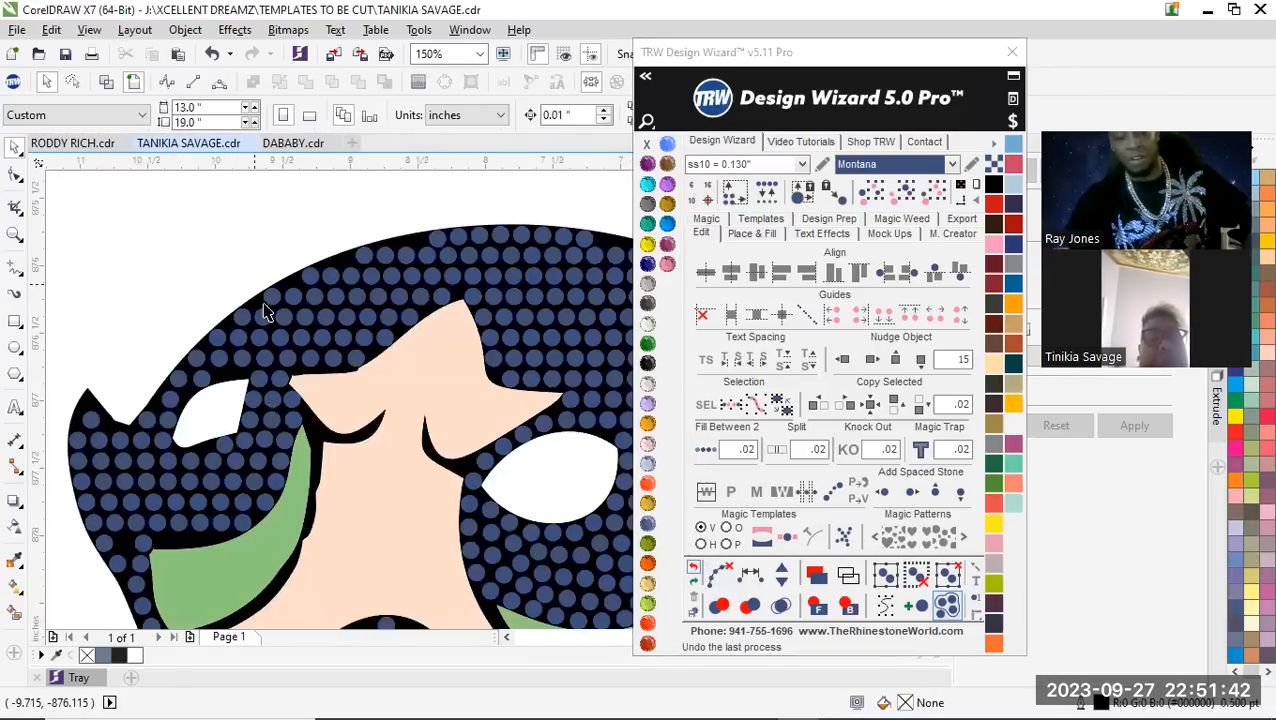
Place a copy of a stone in the black gap beside the tip of the smaller eye's green iris
{"action": "scroll", "coordinate": [255, 315], "scroll_direction": "down", "scroll_amount": 2}
{"action": "scroll", "coordinate": [250, 325], "scroll_direction": "up", "scroll_amount": 1}
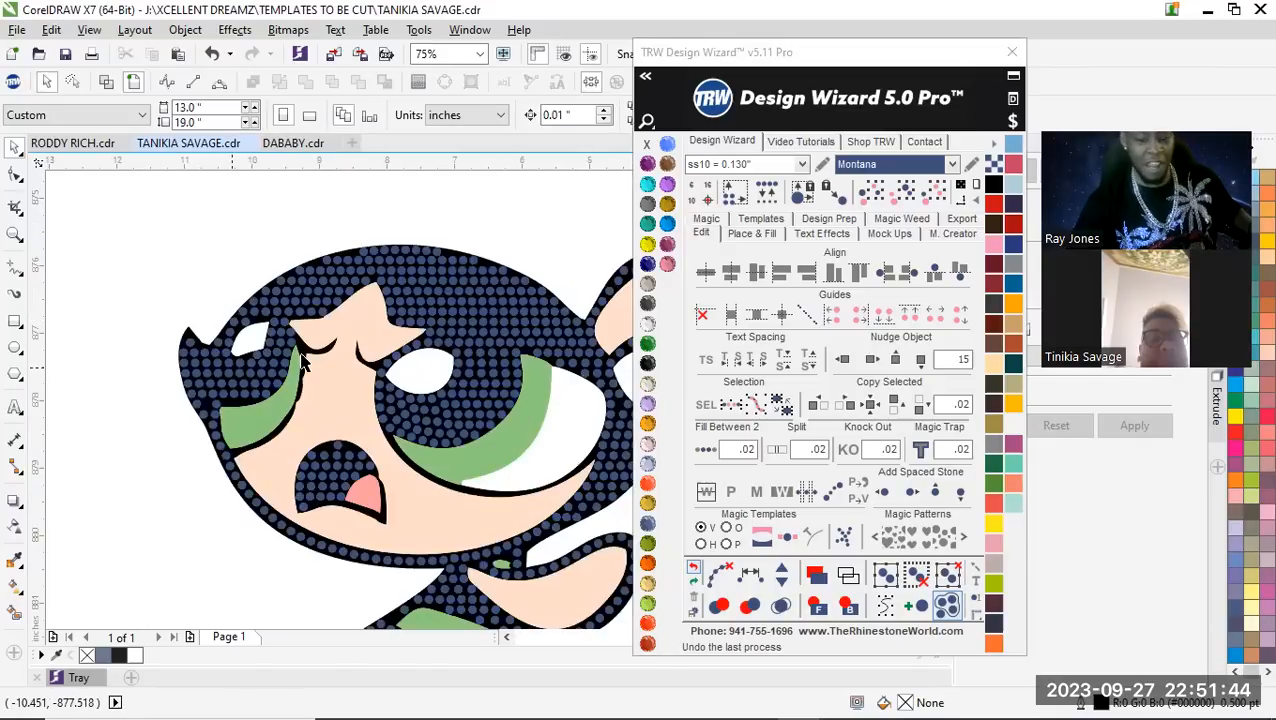
{"action": "scroll", "coordinate": [303, 363], "scroll_direction": "up", "scroll_amount": 2}
{"action": "scroll", "coordinate": [278, 336], "scroll_direction": "up", "scroll_amount": 1}
{"action": "left_click_drag", "start_coordinate": [284, 329], "coordinate": [350, 370]}
{"action": "scroll", "coordinate": [340, 370], "scroll_direction": "down", "scroll_amount": 2}
{"action": "scroll", "coordinate": [290, 380], "scroll_direction": "up", "scroll_amount": 2}
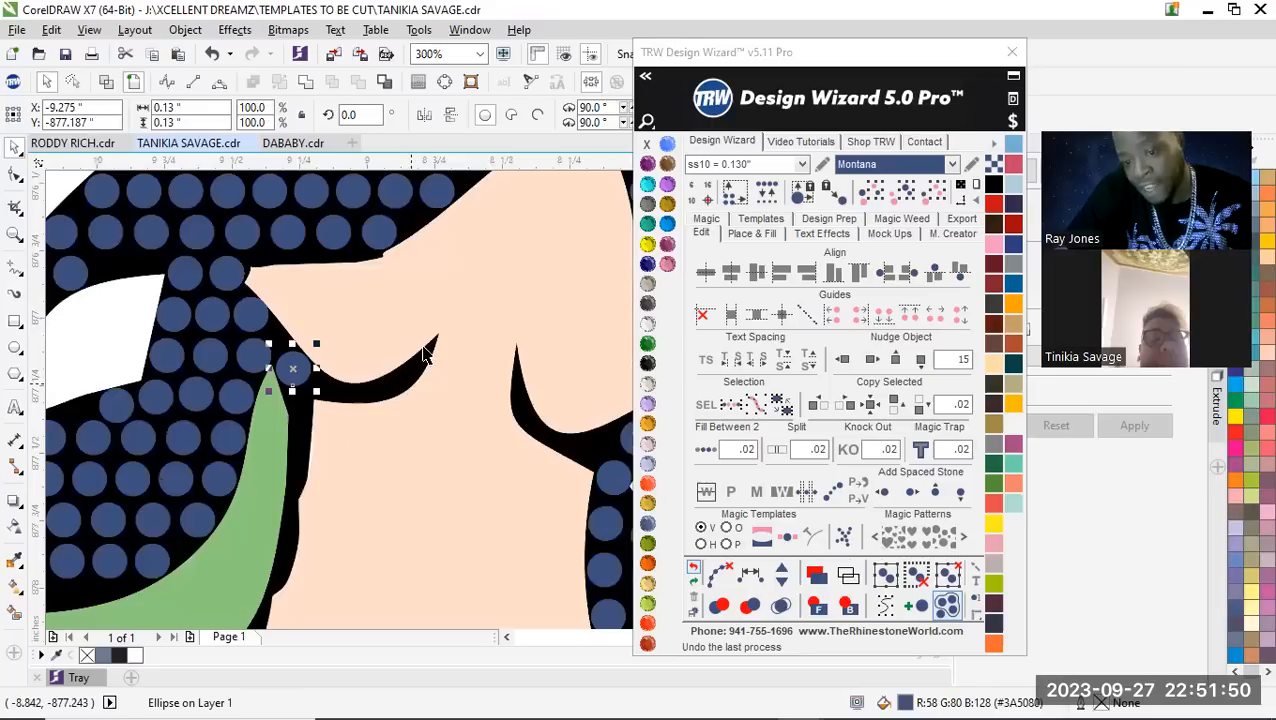
Place three copies of the stone along the curved black line extending from the smaller eye toward the nose bridge
{"action": "left_click_drag", "start_coordinate": [205, 383], "coordinate": [289, 411]}
{"action": "scroll", "coordinate": [211, 401], "scroll_direction": "down", "scroll_amount": 1}
{"action": "scroll", "coordinate": [184, 393], "scroll_direction": "up", "scroll_amount": 1}
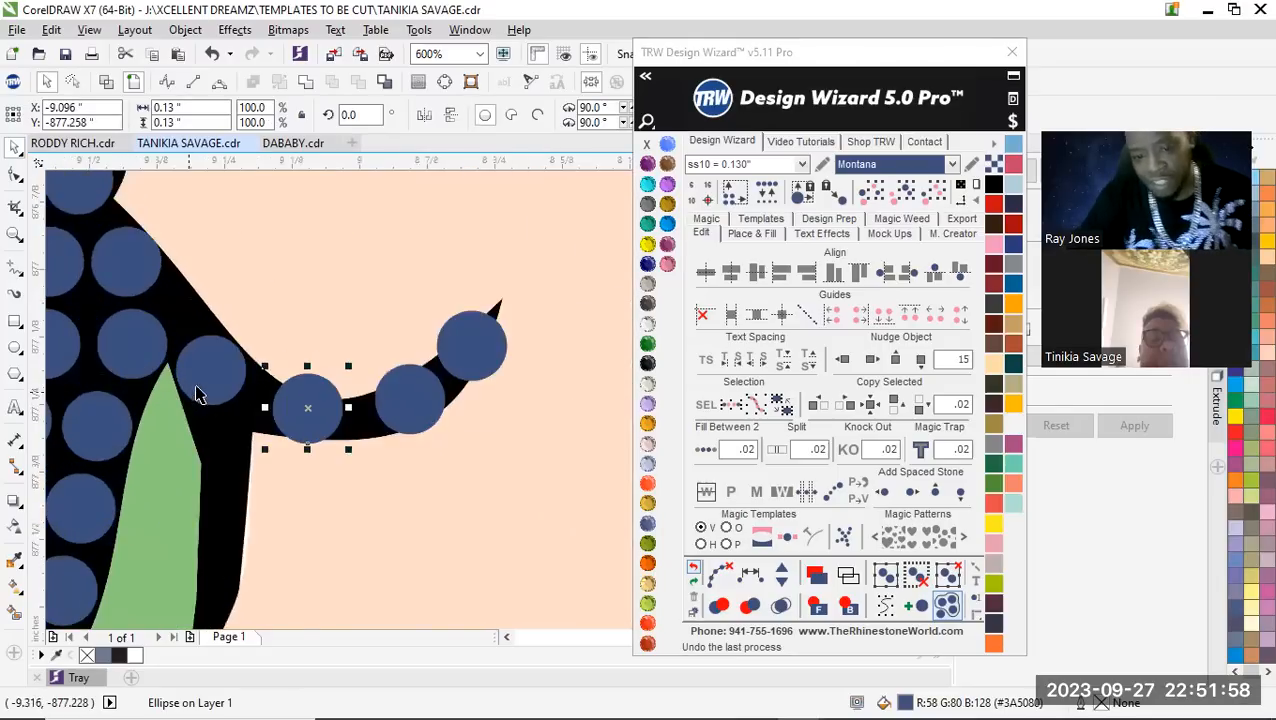
Respace the four stones along the curved black line from the smaller eye toward the nose bridge equally and clear their path
{"action": "scroll", "coordinate": [211, 372], "scroll_direction": "up", "scroll_amount": 1}
{"action": "left_click", "coordinate": [211, 373]}
{"action": "scroll", "coordinate": [212, 447], "scroll_direction": "down", "scroll_amount": 1}
{"action": "left_click", "coordinate": [298, 437], "text": "shift"}
{"action": "left_click", "coordinate": [403, 430], "text": "shift"}
{"action": "left_click", "coordinate": [496, 372], "text": "shift"}
{"action": "left_click", "coordinate": [745, 575]}
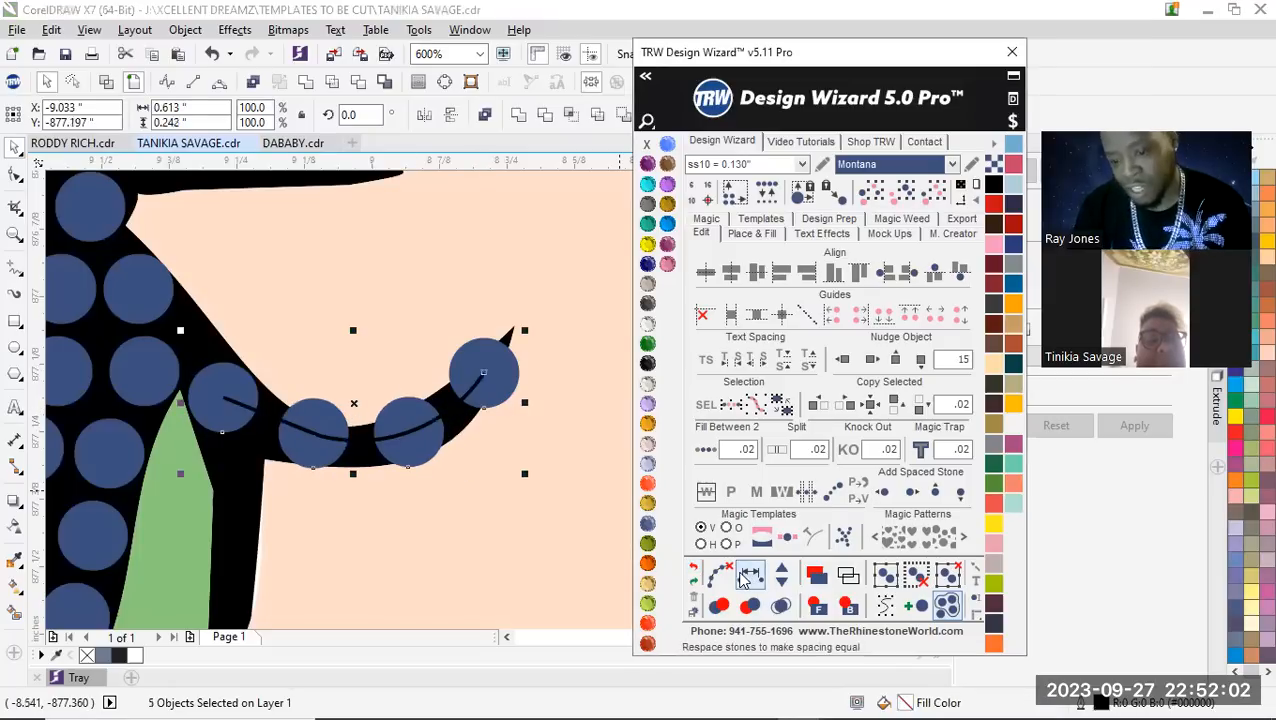
{"action": "left_click", "coordinate": [719, 574]}
{"action": "scroll", "coordinate": [219, 369], "scroll_direction": "down", "scroll_amount": 3}
{"action": "left_click", "coordinate": [178, 280]}
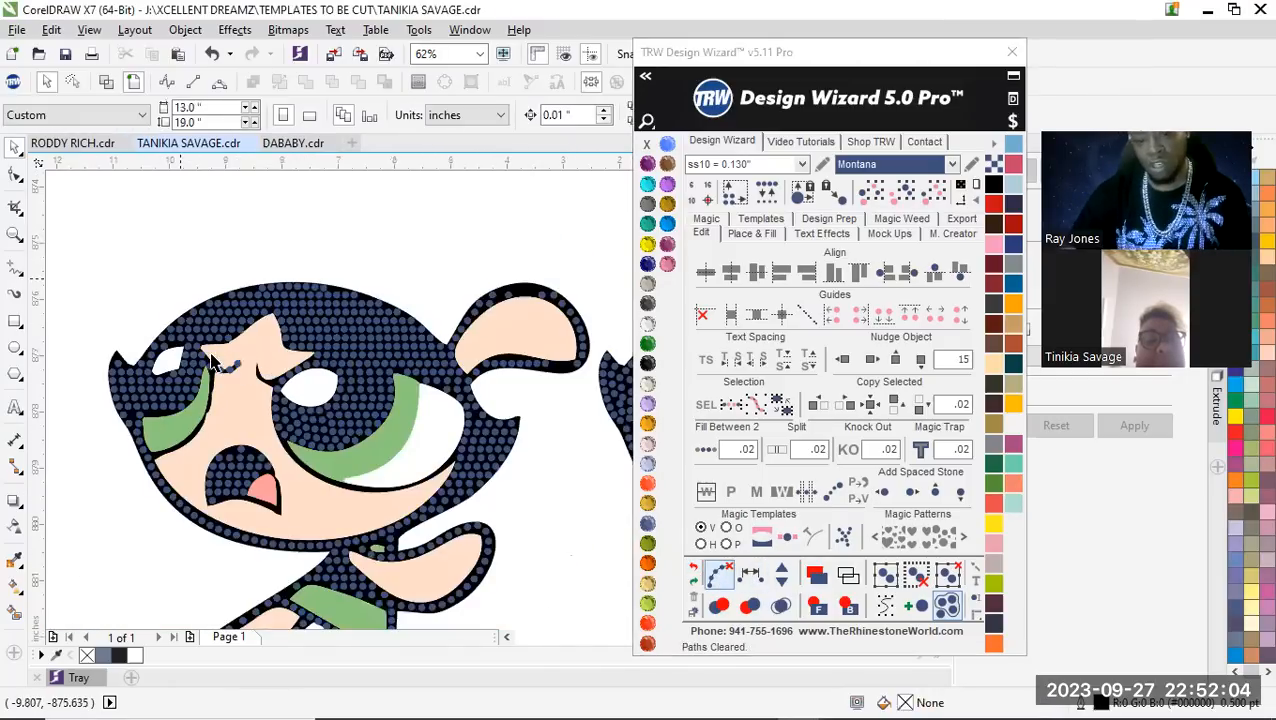
Select all stones of the same size and color on both characters and nudge them up by 15
{"action": "scroll", "coordinate": [250, 361], "scroll_direction": "down", "scroll_amount": 1}
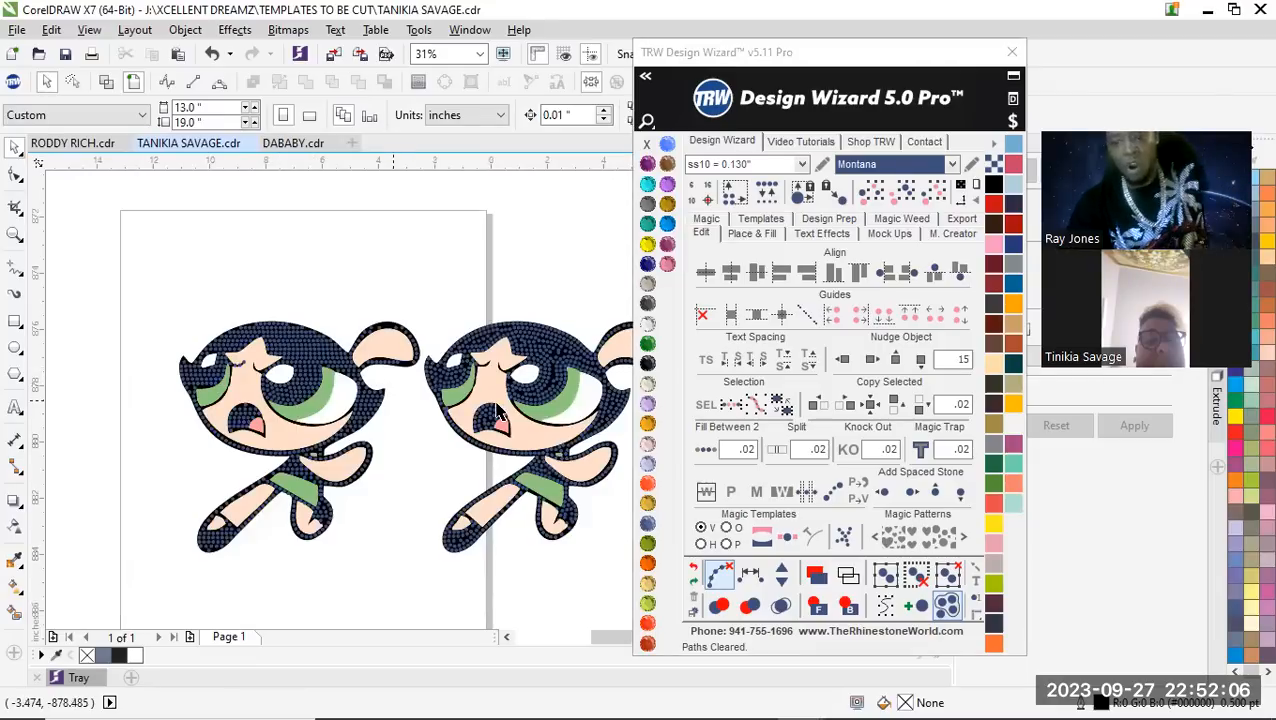
{"action": "left_click", "coordinate": [314, 352]}
{"action": "left_click", "coordinate": [871, 405]}
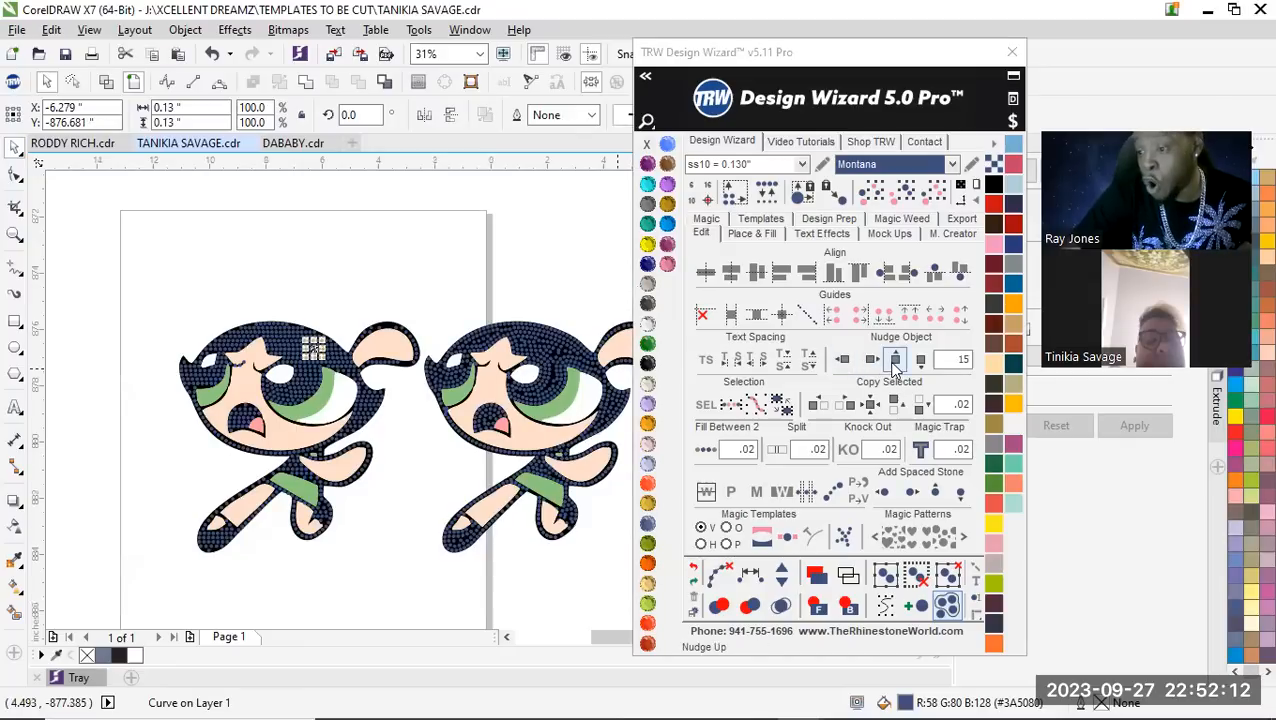
{"action": "left_click", "coordinate": [905, 190]}
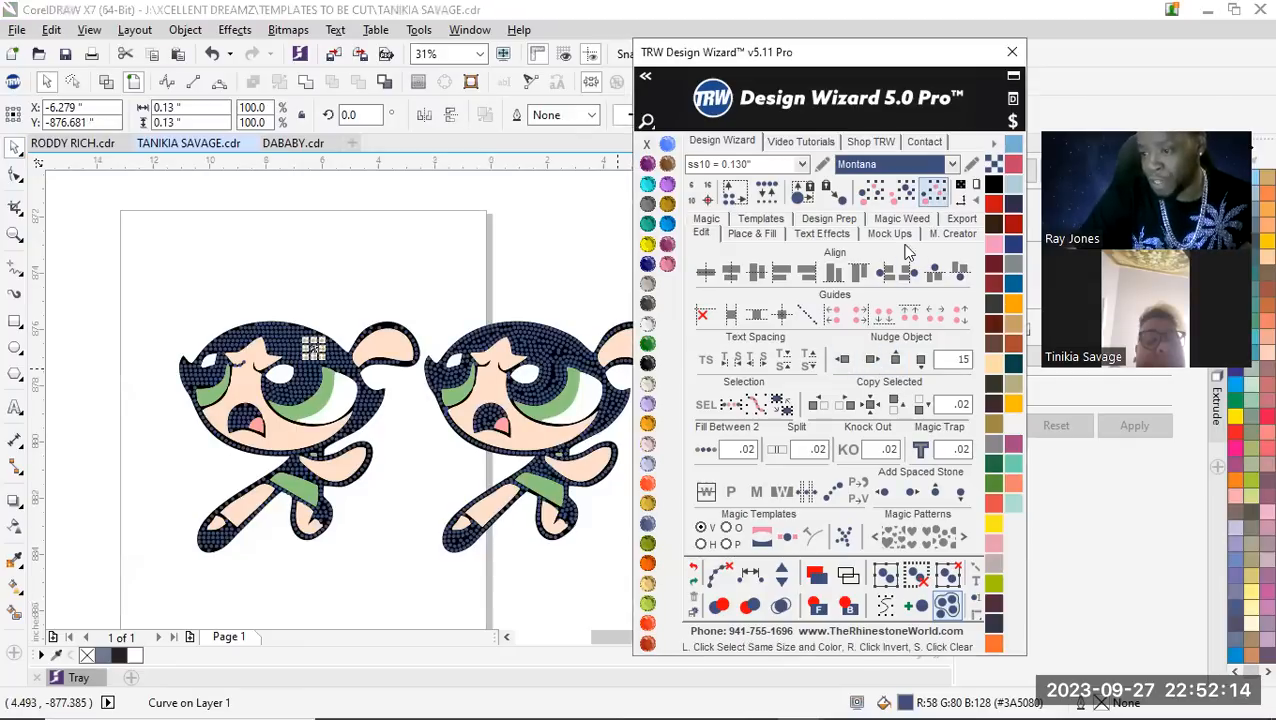
{"action": "left_click", "coordinate": [894, 360]}
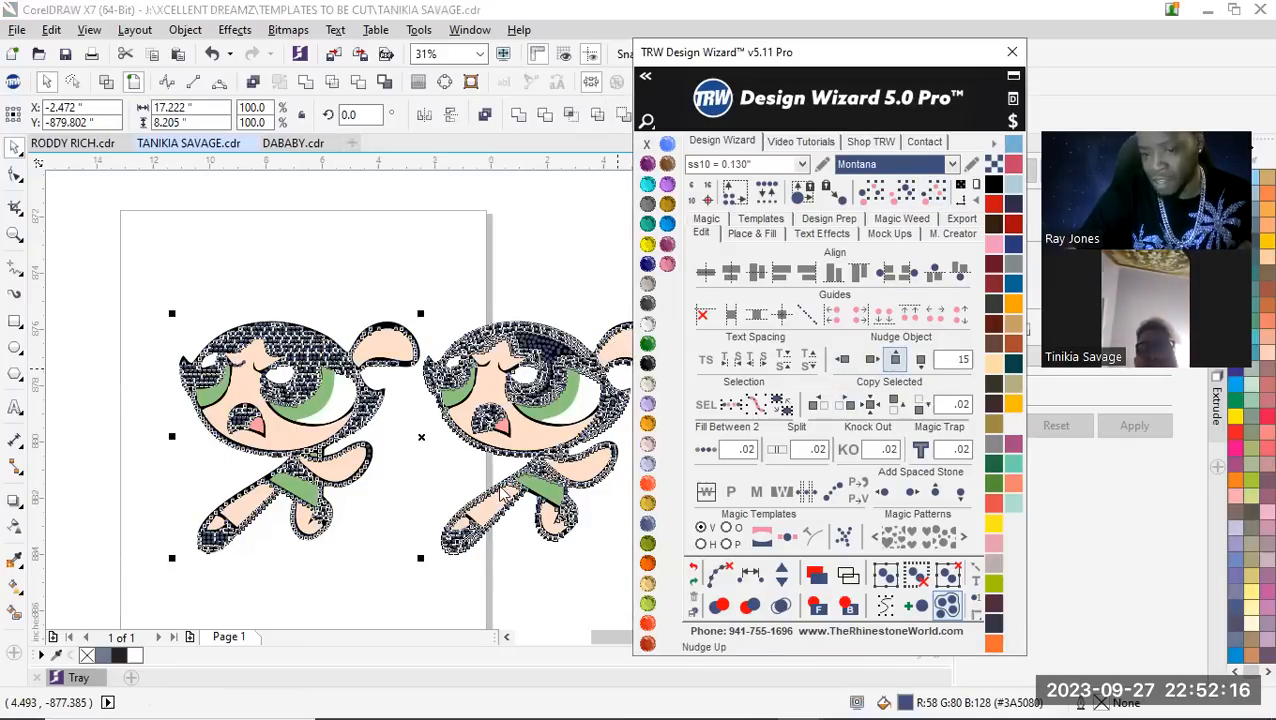
{"action": "left_click", "coordinate": [384, 350]}
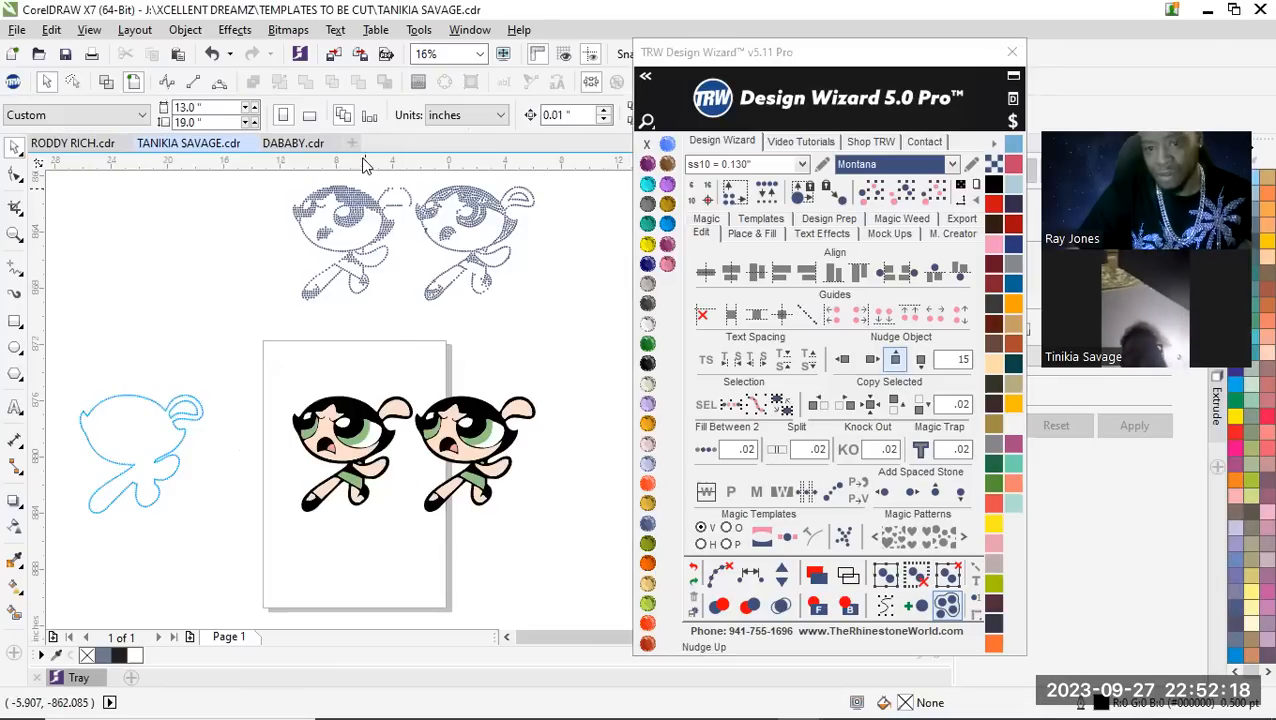
Draw a rectangle around the first character's separated stones, fill it with Jet Black and send it behind them
{"action": "scroll", "coordinate": [356, 186], "scroll_direction": "up", "scroll_amount": 1}
{"action": "scroll", "coordinate": [342, 319], "scroll_direction": "down", "scroll_amount": 1}
{"action": "scroll", "coordinate": [170, 358], "scroll_direction": "up", "scroll_amount": 1}
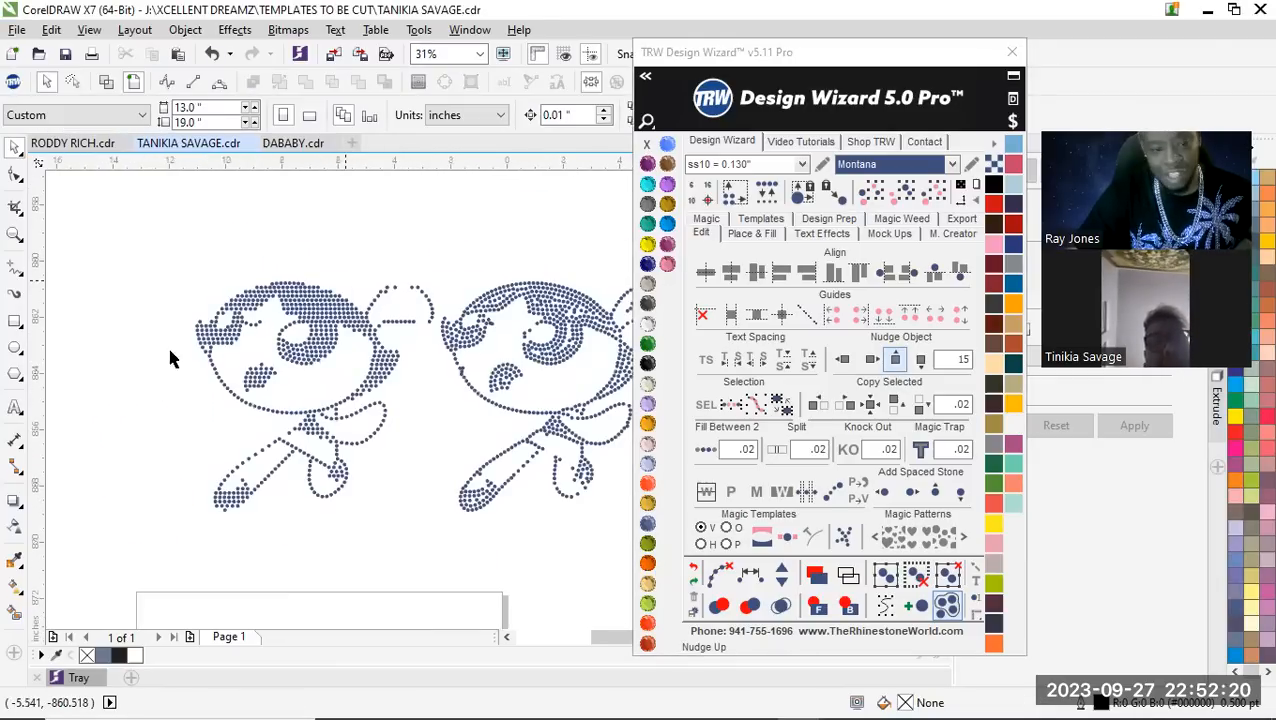
{"action": "left_click", "coordinate": [15, 320]}
{"action": "left_click_drag", "start_coordinate": [157, 227], "coordinate": [438, 543]}
{"action": "left_click", "coordinate": [648, 363]}
{"action": "left_click", "coordinate": [848, 606]}
Select the first character's stones on the black rectangle and recolor them Crystal
{"action": "left_click", "coordinate": [384, 355]}
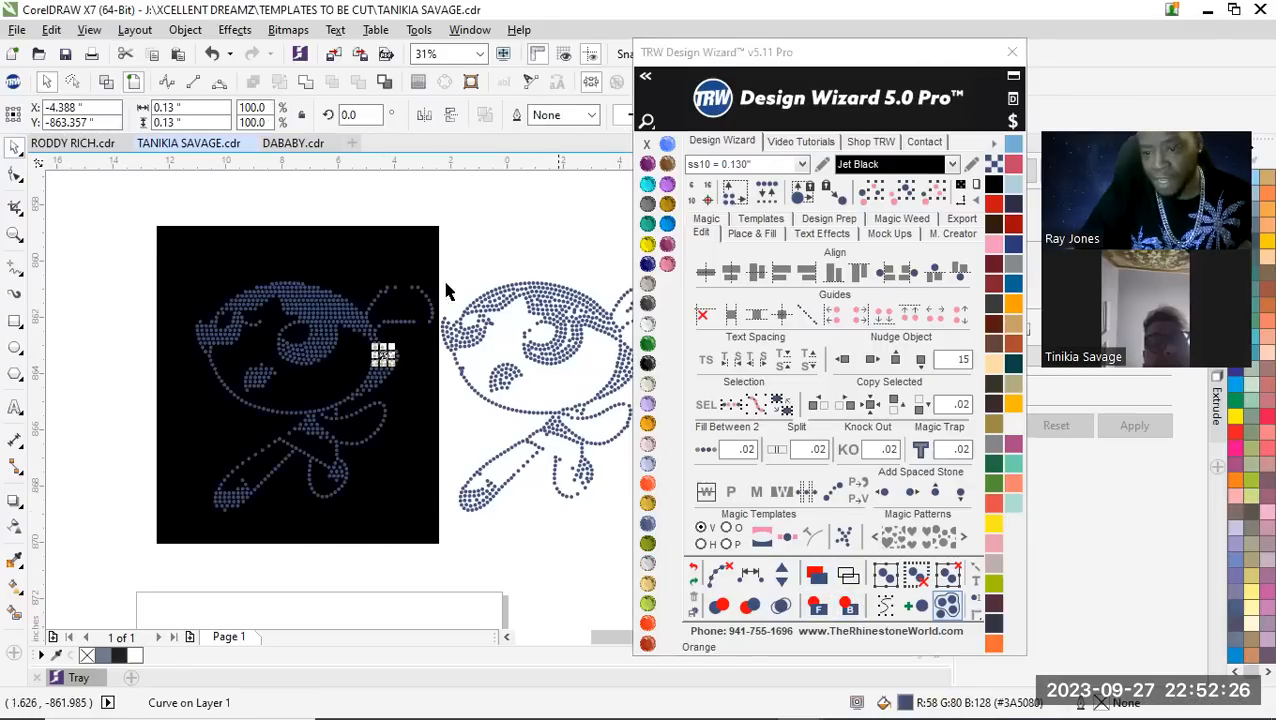
{"action": "left_click_drag", "start_coordinate": [170, 204], "coordinate": [437, 553]}
{"action": "left_click", "coordinate": [708, 404]}
{"action": "left_click", "coordinate": [648, 323]}
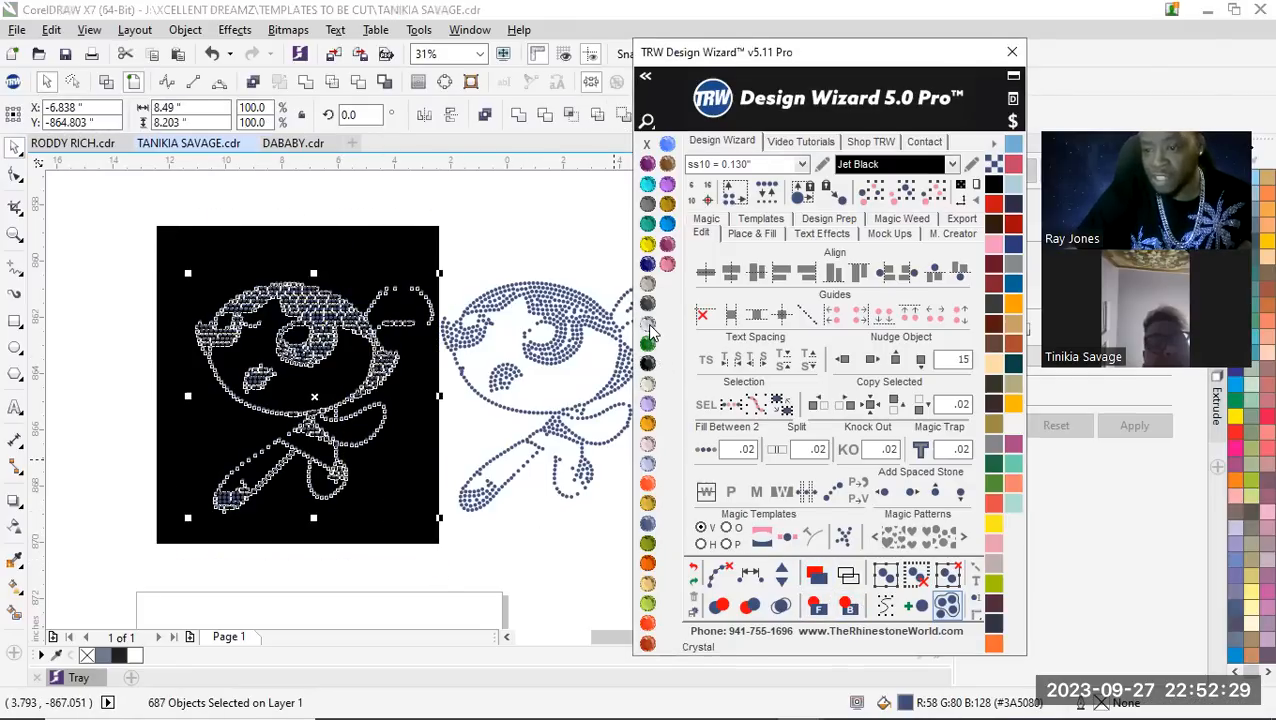
{"action": "left_click", "coordinate": [347, 172]}
Select the stones of both characters and nudge them down by 15 onto the cartoon artwork
{"action": "scroll", "coordinate": [308, 358], "scroll_direction": "down", "scroll_amount": 2}
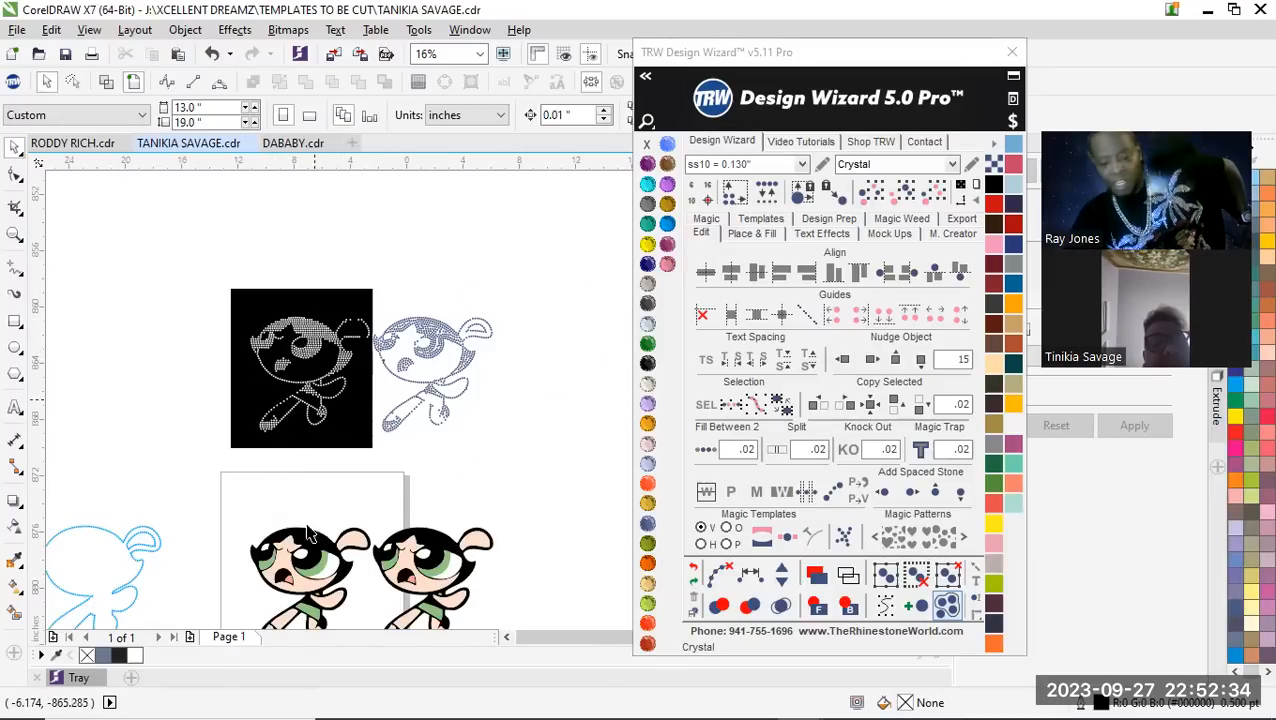
{"action": "scroll", "coordinate": [250, 398], "scroll_direction": "down", "scroll_amount": 2}
{"action": "scroll", "coordinate": [248, 395], "scroll_direction": "up", "scroll_amount": 4}
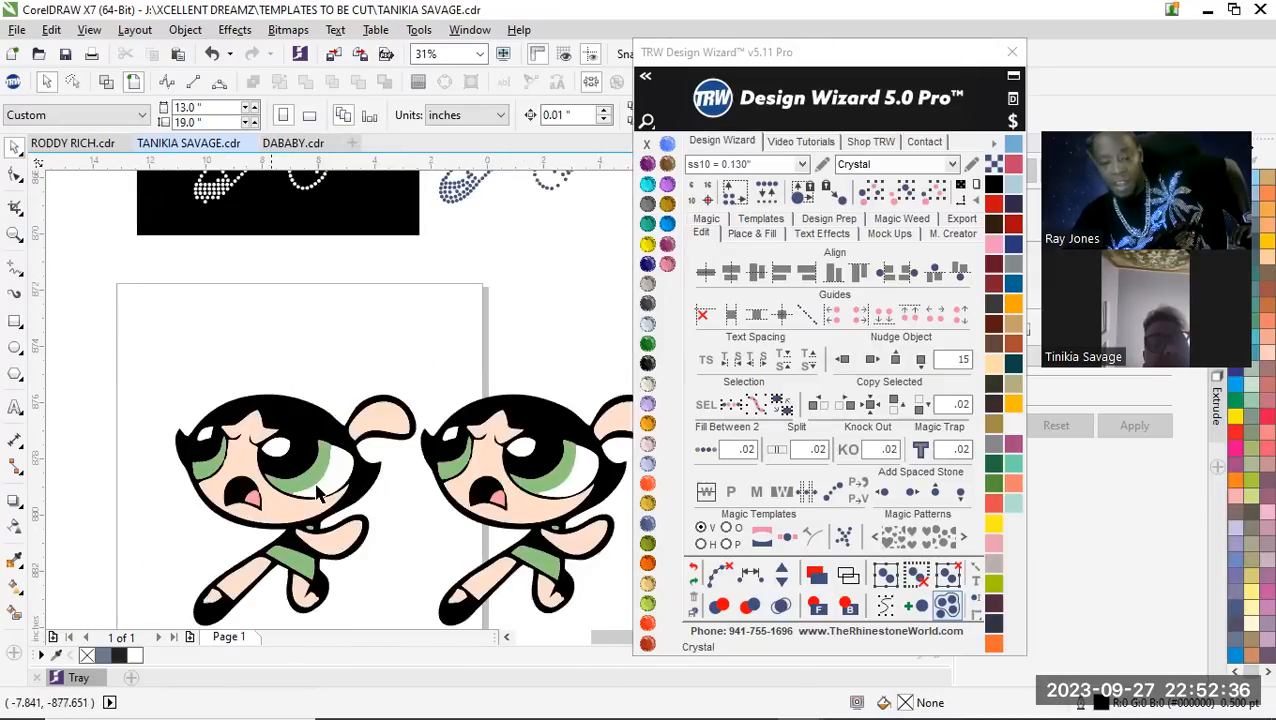
{"action": "scroll", "coordinate": [342, 470], "scroll_direction": "down", "scroll_amount": 4}
{"action": "scroll", "coordinate": [332, 390], "scroll_direction": "up", "scroll_amount": 2}
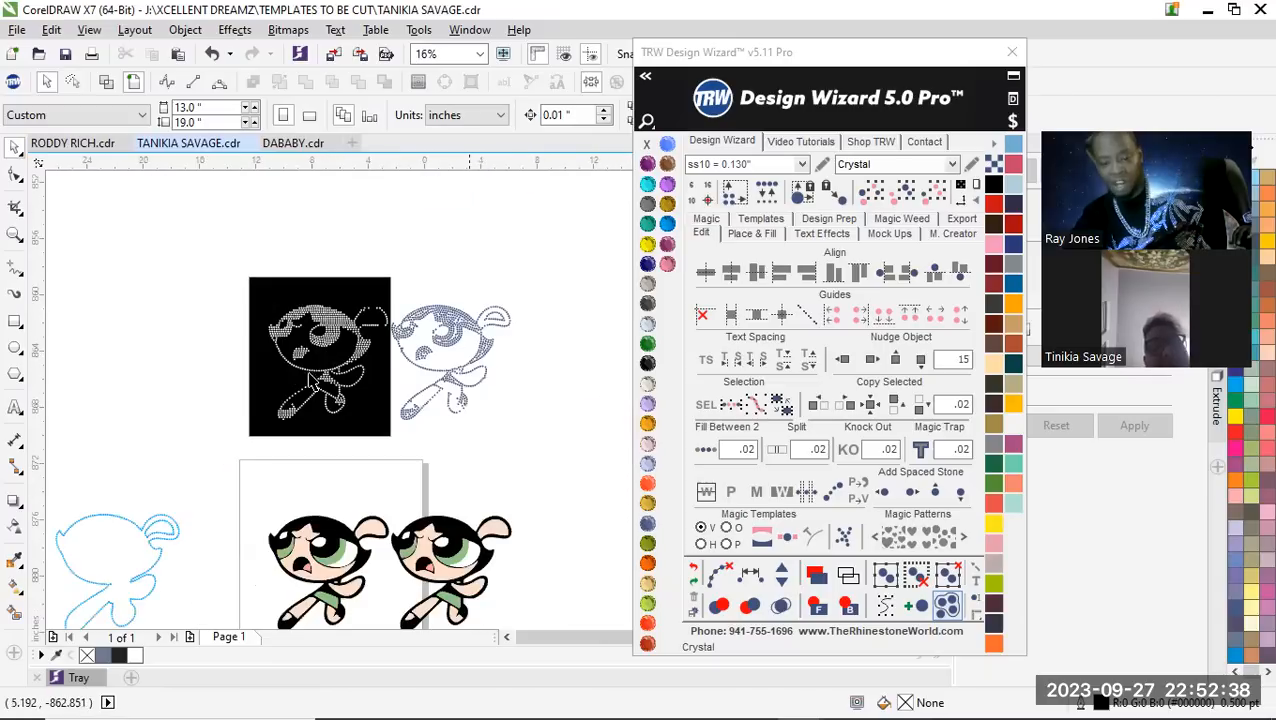
{"action": "left_click_drag", "start_coordinate": [256, 263], "coordinate": [509, 452]}
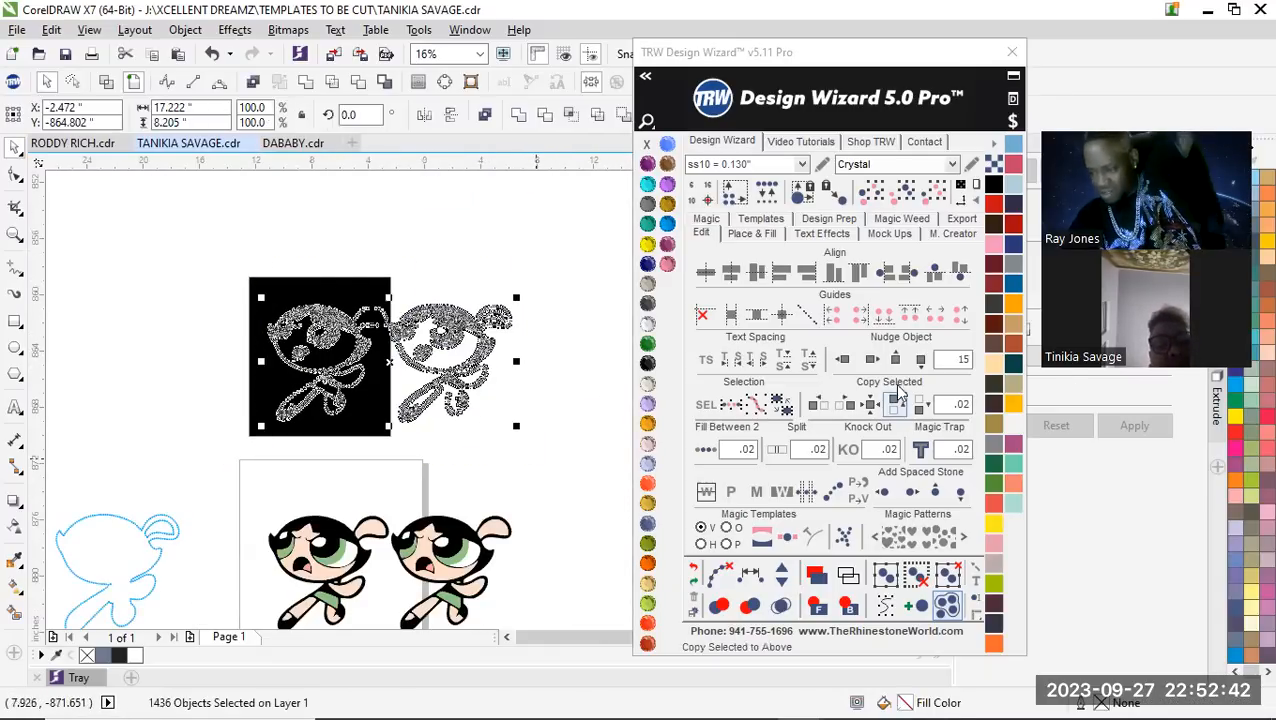
{"action": "left_click", "coordinate": [921, 361]}
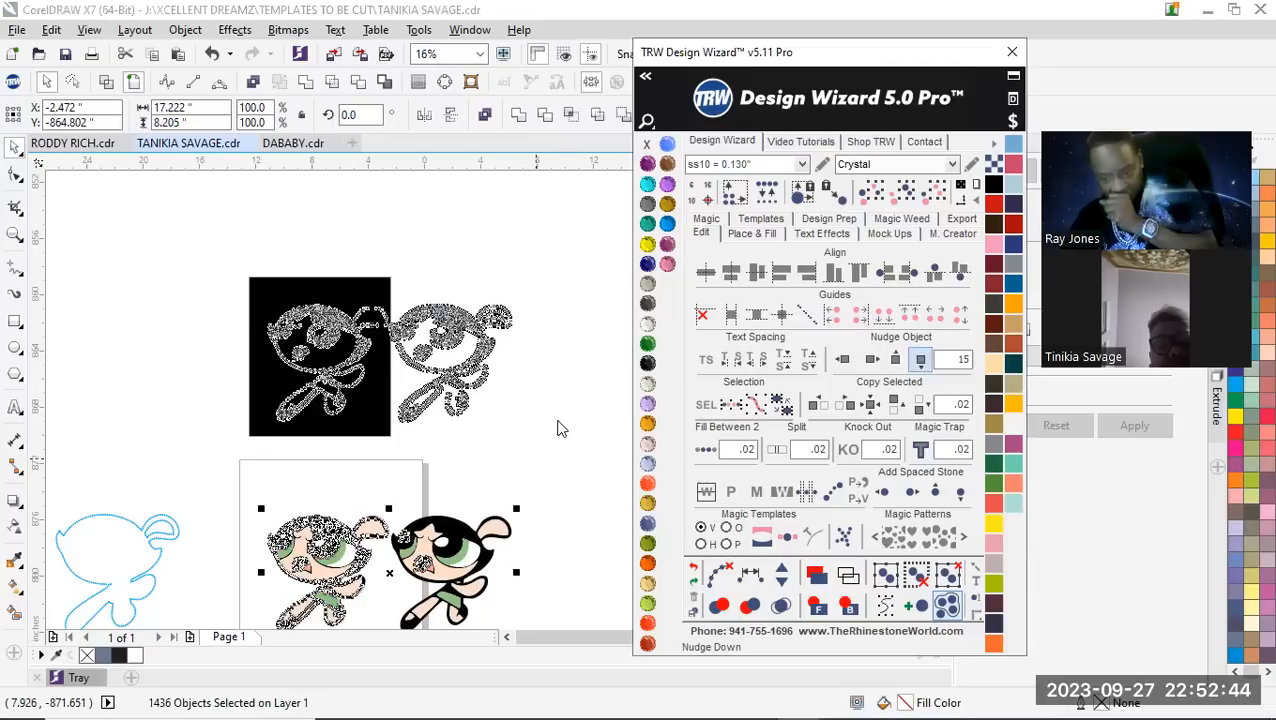
{"action": "left_click", "coordinate": [584, 440]}
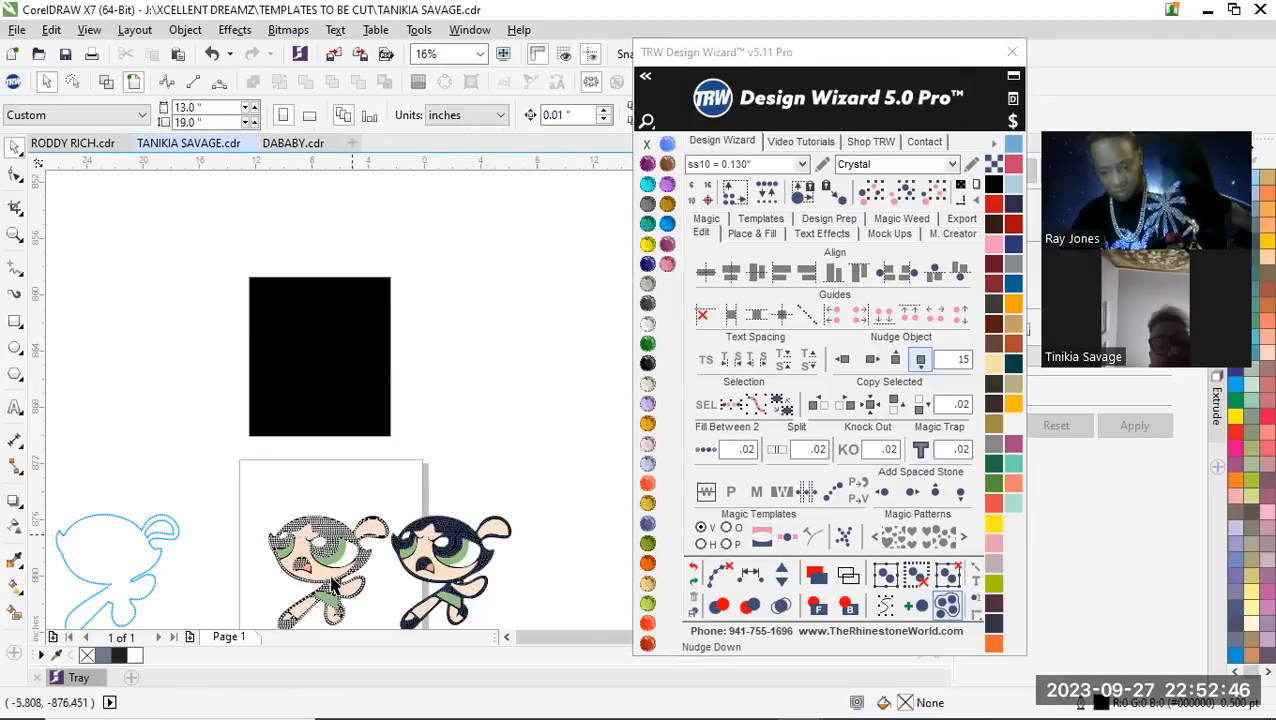
Select all of the first character's Crystal stones and recolor them TRW Pink
{"action": "scroll", "coordinate": [325, 578], "scroll_direction": "up", "scroll_amount": 2}
{"action": "left_click", "coordinate": [363, 441]}
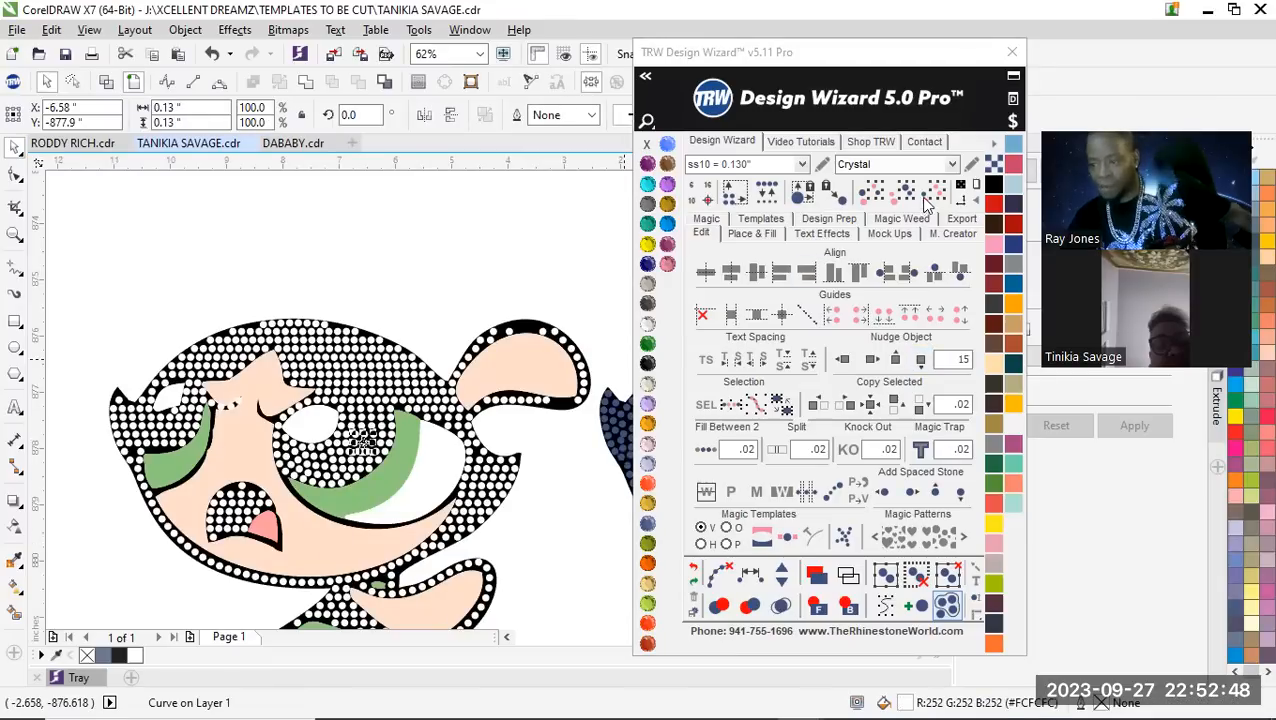
{"action": "left_click", "coordinate": [926, 200]}
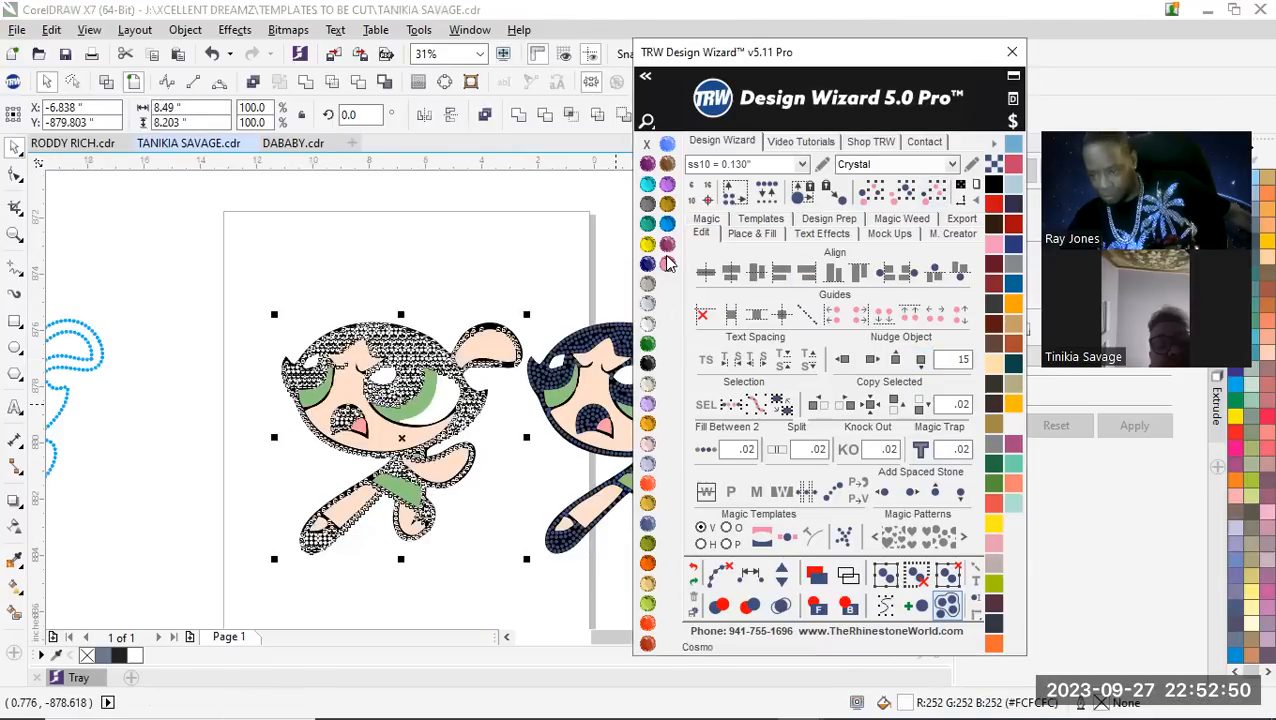
{"action": "left_click", "coordinate": [668, 263]}
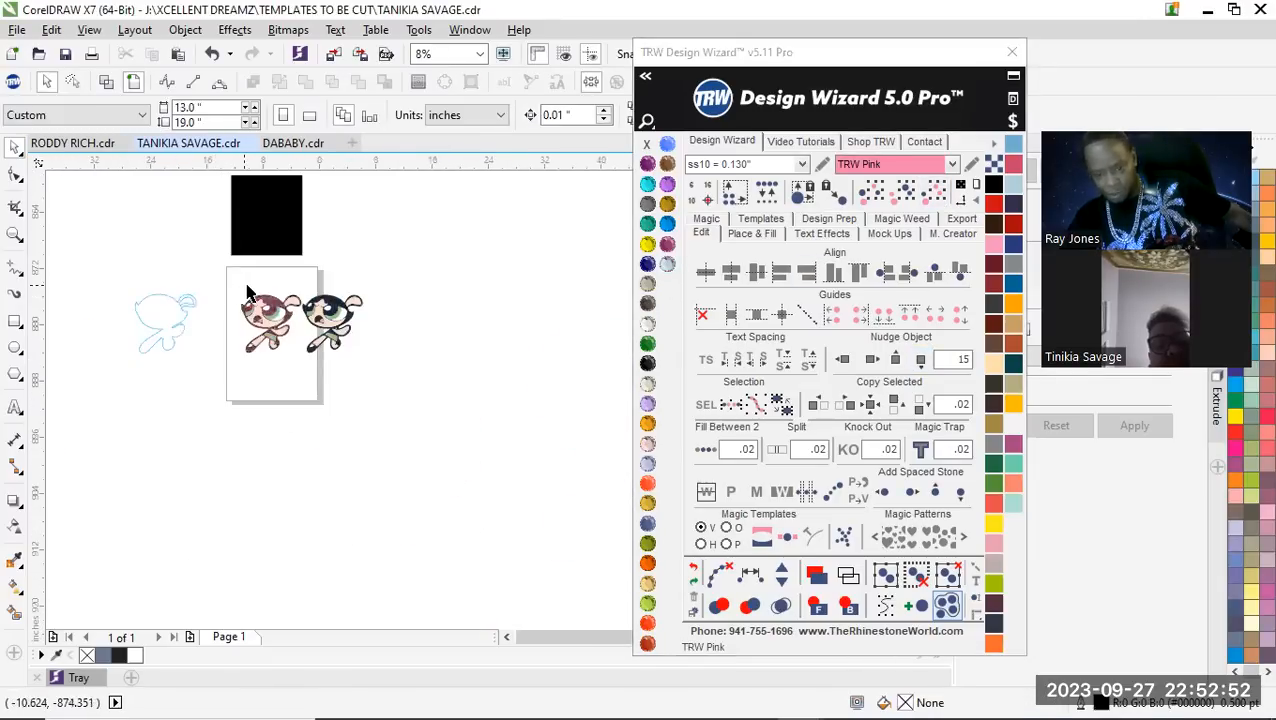
Delete the second character copy together with its artwork and stones
{"action": "left_click_drag", "start_coordinate": [309, 226], "coordinate": [603, 556]}
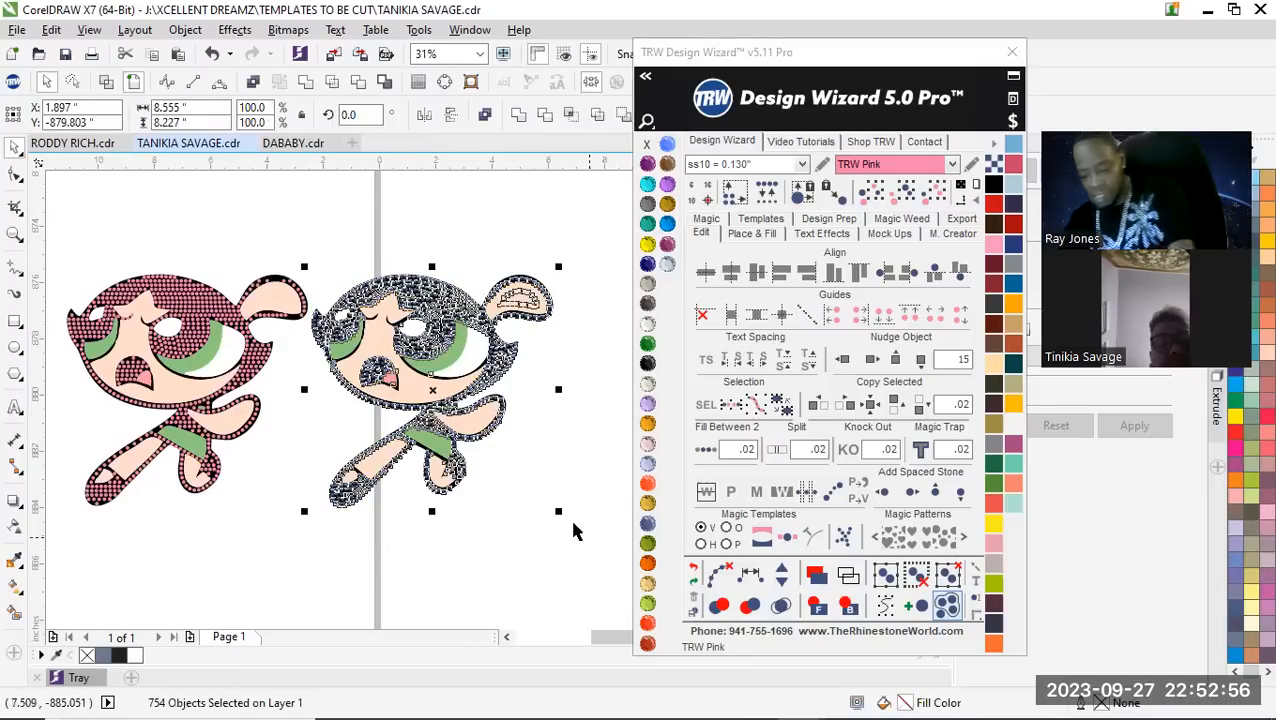
{"action": "key", "text": "Delete"}
{"action": "scroll", "coordinate": [541, 495], "scroll_direction": "down", "scroll_amount": 2}
Respace the stones along the extended leg's upper outline equally, from the waist to the foot, adding stones to close the gaps
{"action": "scroll", "coordinate": [367, 478], "scroll_direction": "up", "scroll_amount": 8}
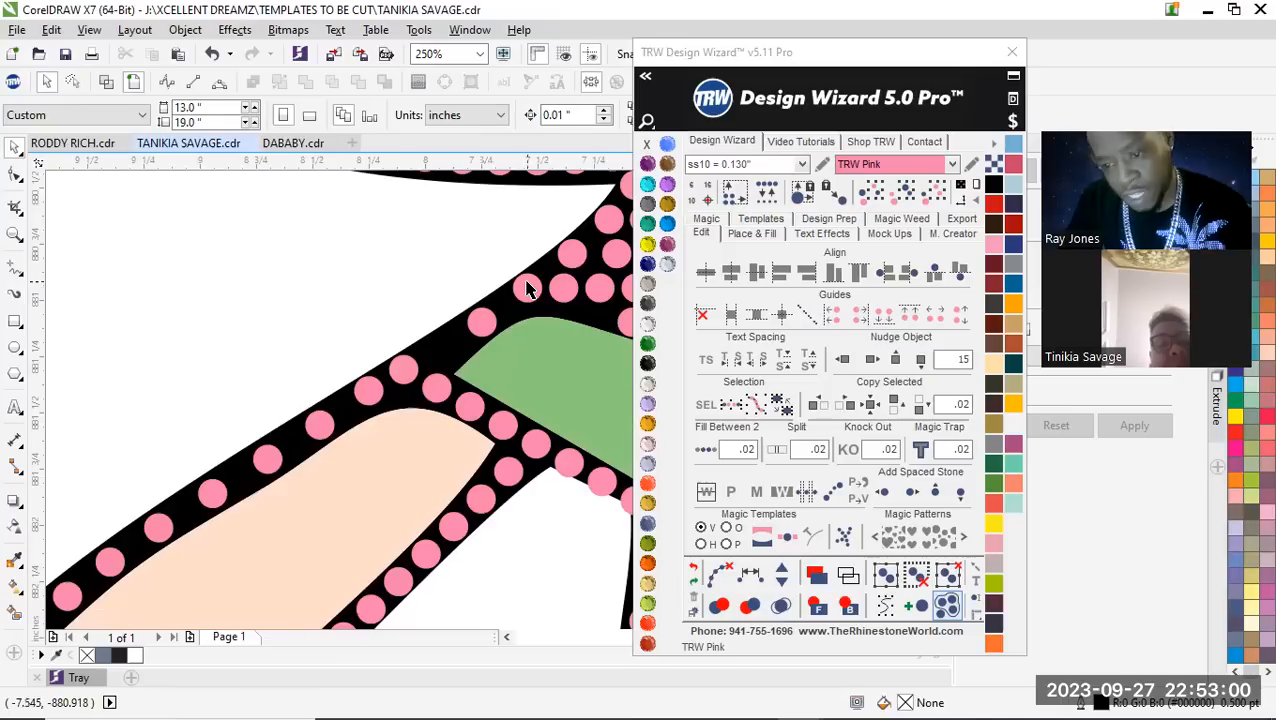
{"action": "left_click", "coordinate": [479, 321]}
{"action": "left_click", "coordinate": [405, 369], "text": "shift"}
{"action": "left_click", "coordinate": [368, 392], "text": "shift"}
{"action": "left_click", "coordinate": [321, 427], "text": "shift"}
{"action": "left_click", "coordinate": [260, 463], "text": "shift"}
{"action": "left_click", "coordinate": [212, 493], "text": "shift"}
{"action": "left_click", "coordinate": [159, 527], "text": "shift"}
{"action": "left_click", "coordinate": [110, 562], "text": "shift"}
{"action": "left_click", "coordinate": [67, 597], "text": "shift"}
{"action": "scroll", "coordinate": [200, 500], "scroll_direction": "down", "scroll_amount": 4}
{"action": "scroll", "coordinate": [200, 500], "scroll_direction": "up", "scroll_amount": 5}
{"action": "left_click", "coordinate": [444, 302], "text": "shift"}
{"action": "left_click", "coordinate": [366, 370], "text": "shift"}
{"action": "left_click", "coordinate": [342, 395], "text": "shift"}
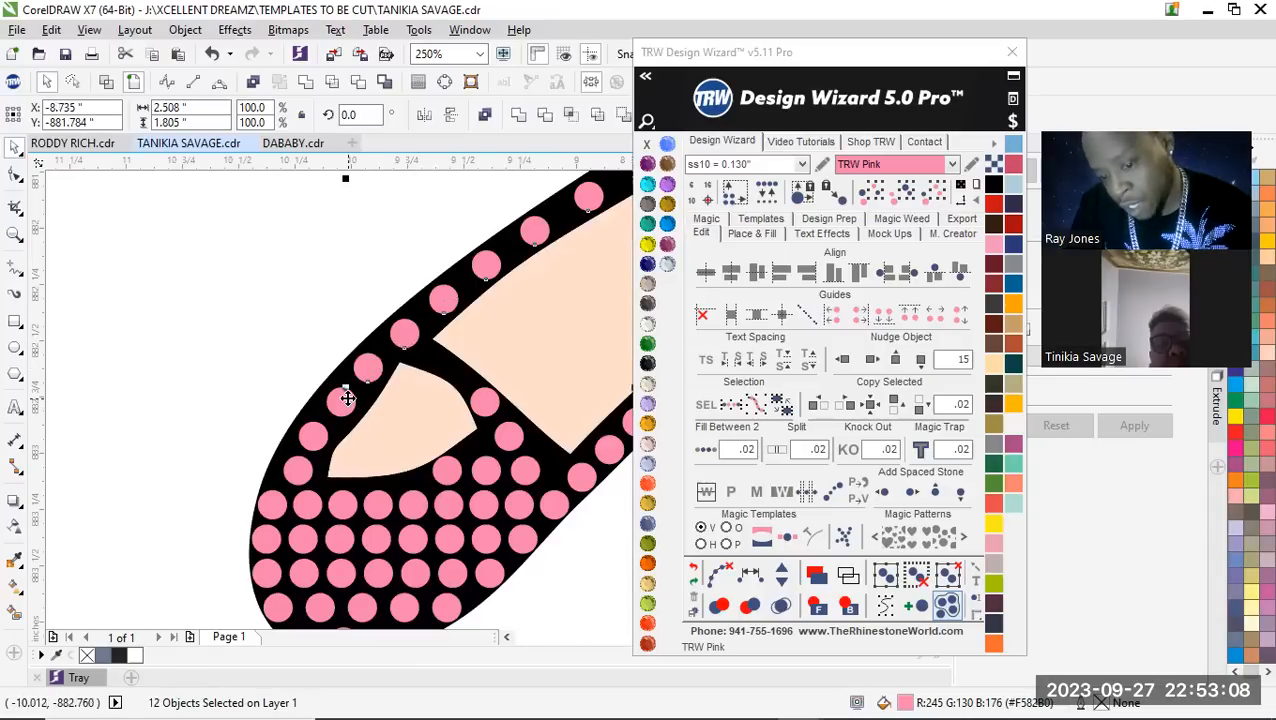
{"action": "left_click", "coordinate": [314, 438], "text": "shift"}
{"action": "left_click", "coordinate": [303, 467], "text": "shift"}
{"action": "left_click", "coordinate": [303, 467], "text": "shift"}
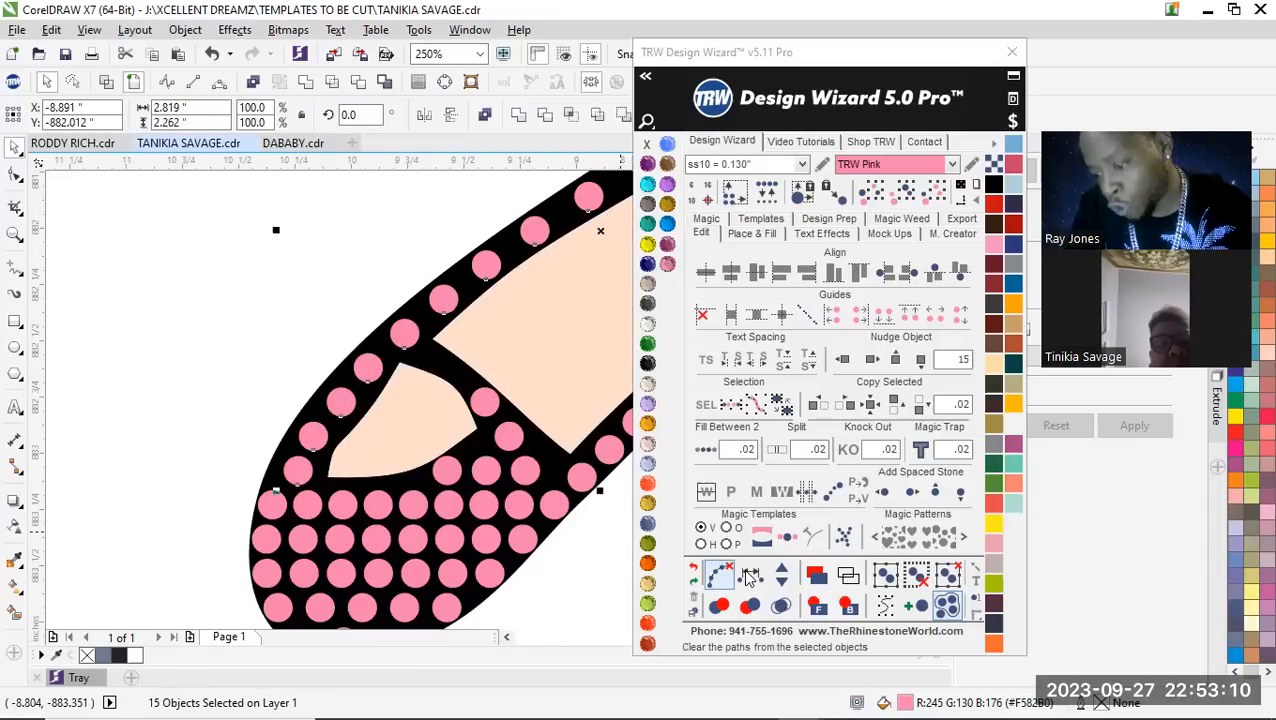
{"action": "left_click", "coordinate": [278, 513], "text": "shift"}
{"action": "left_click", "coordinate": [782, 570]}
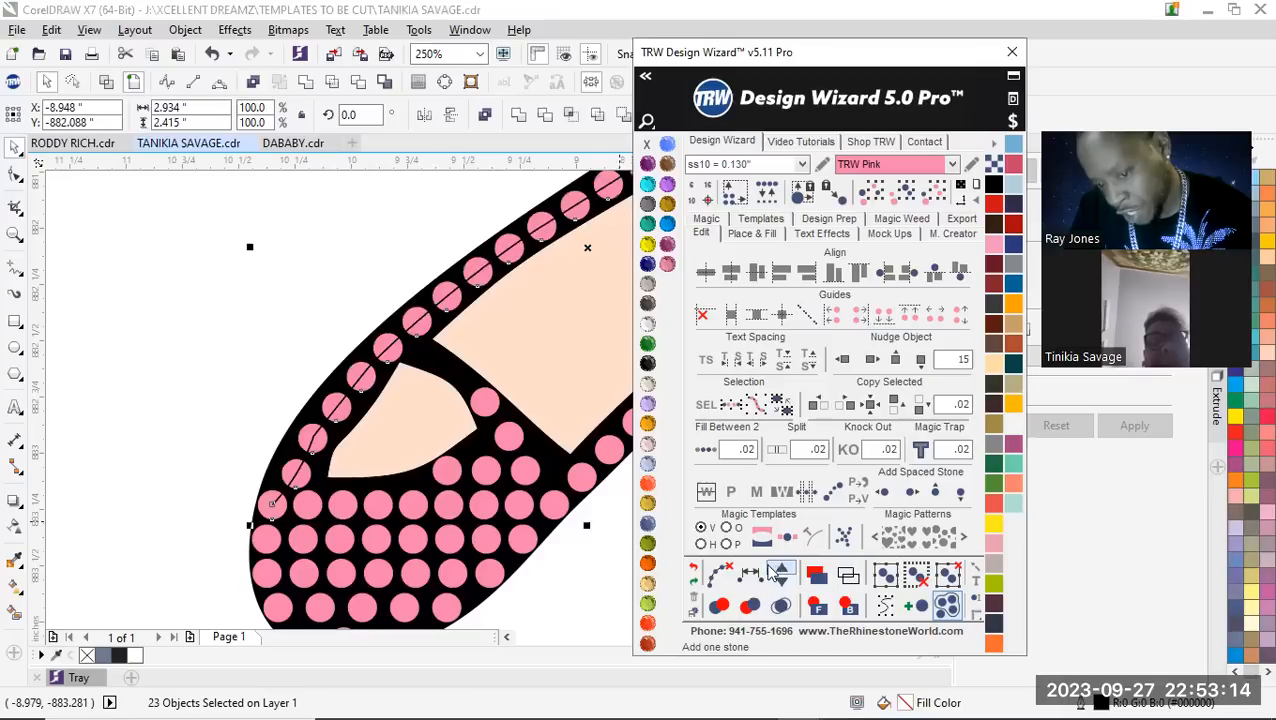
{"action": "left_click", "coordinate": [152, 385]}
Move the outline stones beside the foot's small skin patch outward, closer to the leg's black outer edge
{"action": "scroll", "coordinate": [284, 485], "scroll_direction": "up", "scroll_amount": 3}
{"action": "left_click_drag", "start_coordinate": [388, 434], "coordinate": [309, 436]}
{"action": "scroll", "coordinate": [310, 449], "scroll_direction": "down", "scroll_amount": 2}
{"action": "left_click", "coordinate": [351, 379]}
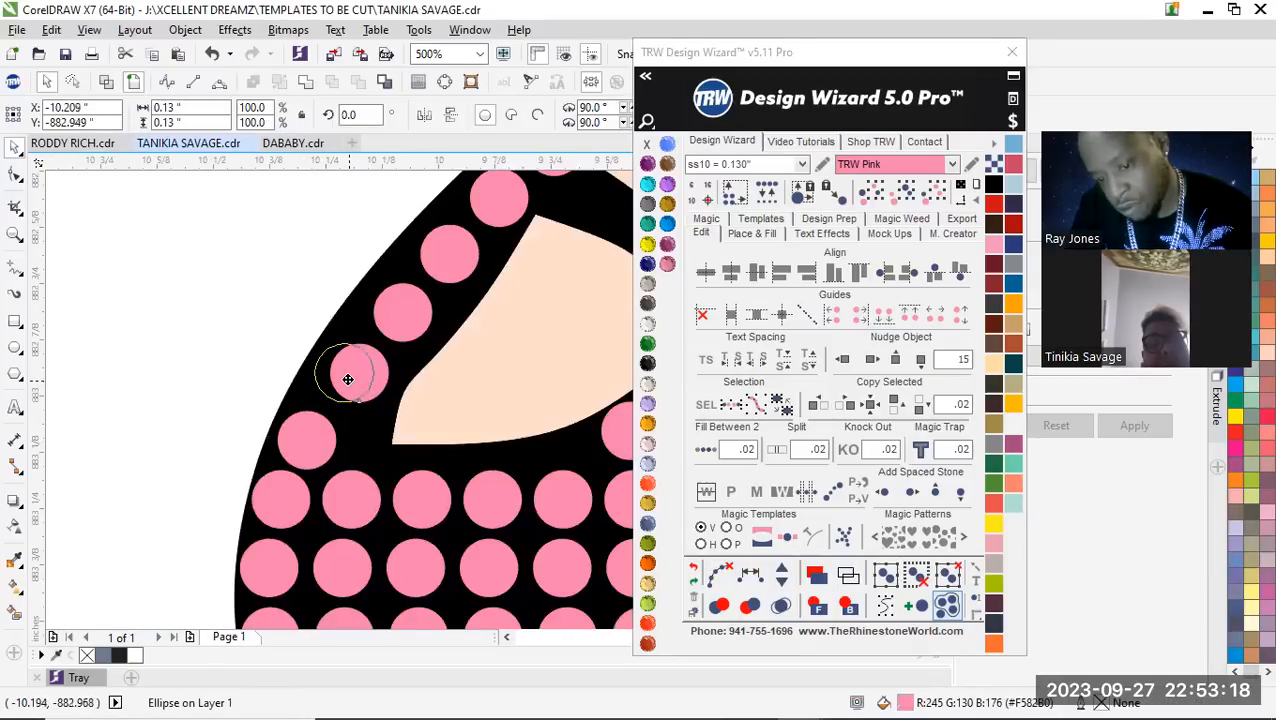
{"action": "left_click_drag", "start_coordinate": [348, 379], "coordinate": [330, 379]}
{"action": "left_click_drag", "start_coordinate": [399, 310], "coordinate": [376, 308]}
{"action": "left_click_drag", "start_coordinate": [453, 262], "coordinate": [434, 260]}
{"action": "left_click_drag", "start_coordinate": [521, 203], "coordinate": [506, 201]}
{"action": "scroll", "coordinate": [313, 336], "scroll_direction": "down", "scroll_amount": 4}
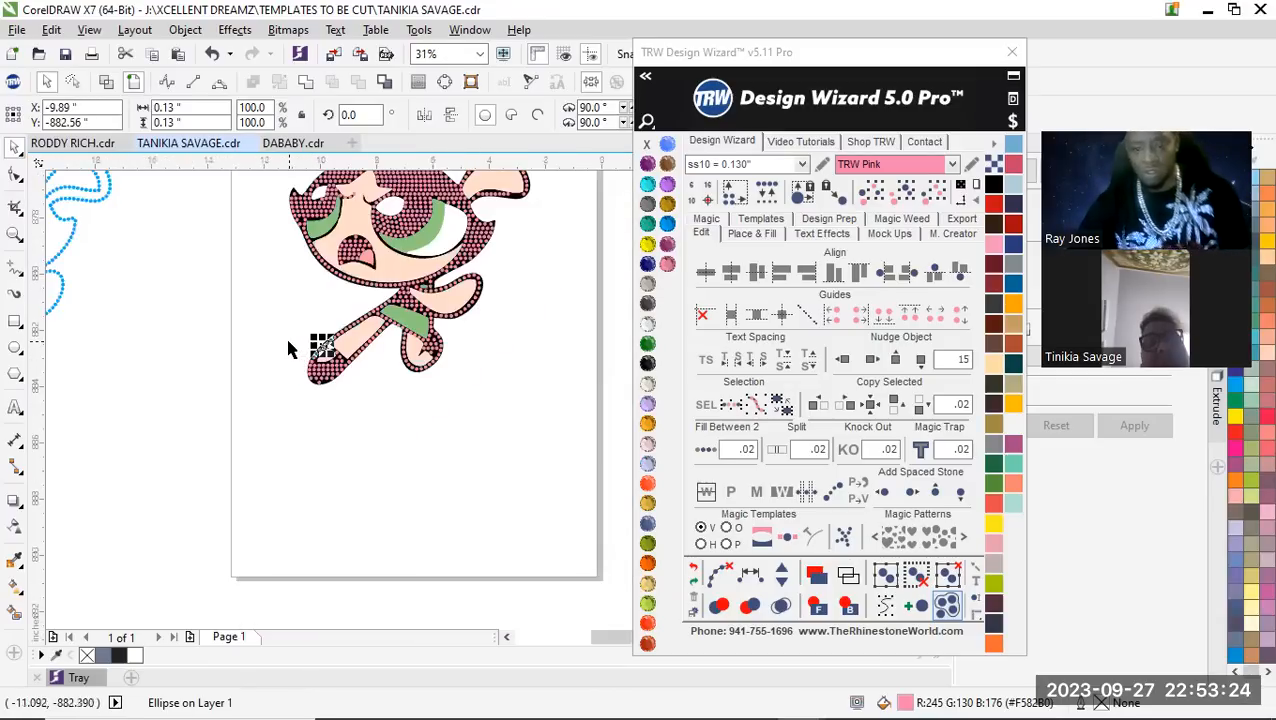
{"action": "left_click", "coordinate": [286, 338]}
{"action": "scroll", "coordinate": [330, 375], "scroll_direction": "down", "scroll_amount": 1}
{"action": "scroll", "coordinate": [452, 292], "scroll_direction": "up", "scroll_amount": 1}
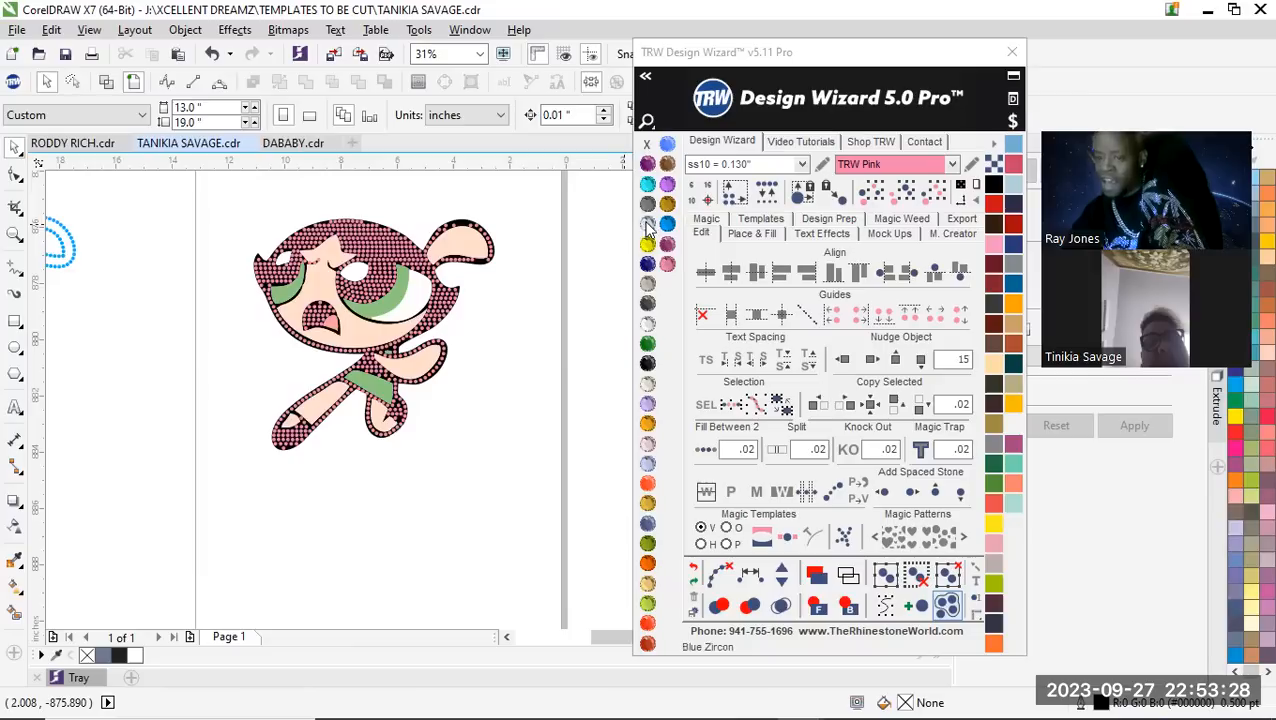
{"action": "scroll", "coordinate": [287, 368], "scroll_direction": "up", "scroll_amount": 2}
{"action": "scroll", "coordinate": [287, 368], "scroll_direction": "down", "scroll_amount": 1}
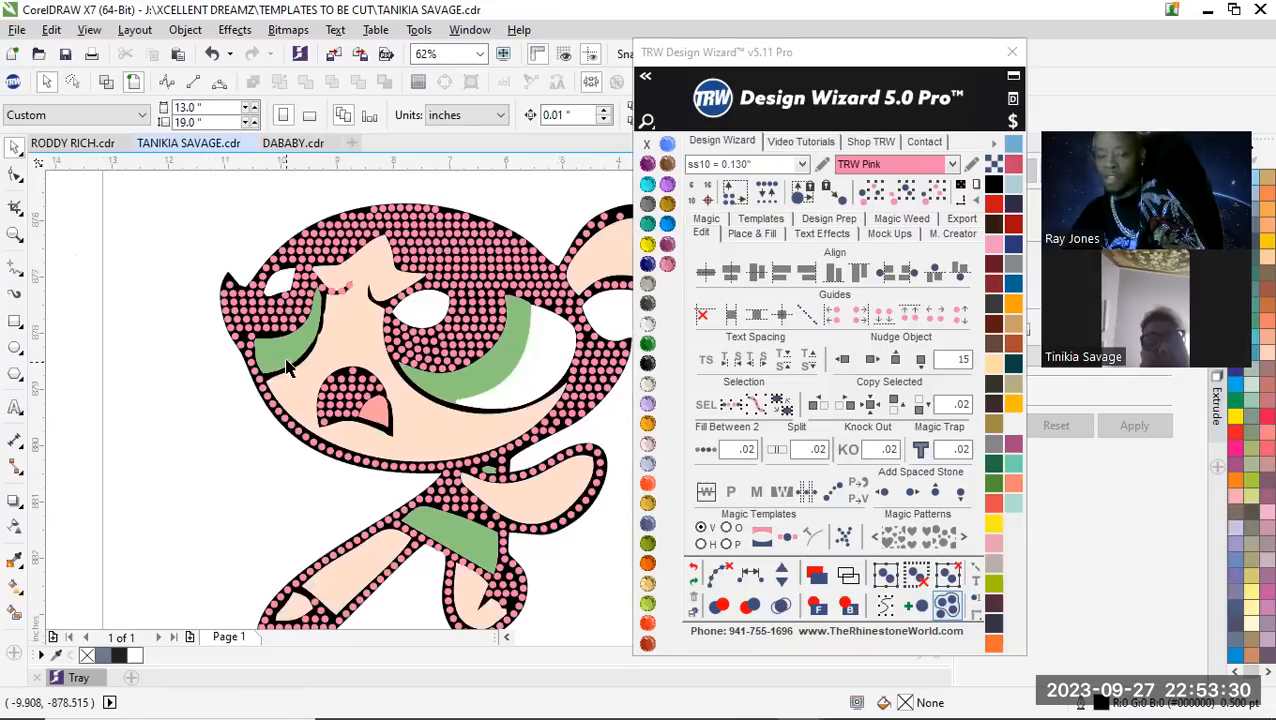
{"action": "left_click", "coordinate": [283, 368]}
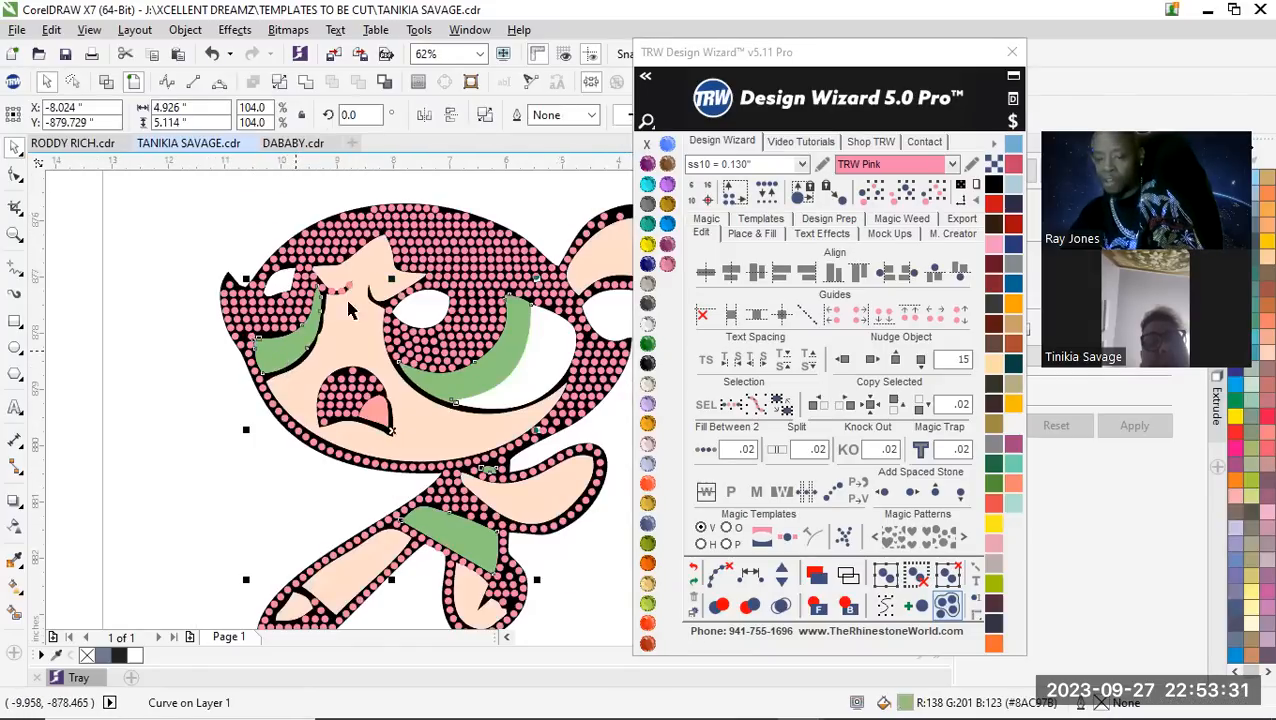
{"action": "left_click", "coordinate": [531, 192]}
{"action": "scroll", "coordinate": [560, 283], "scroll_direction": "down", "scroll_amount": 1}
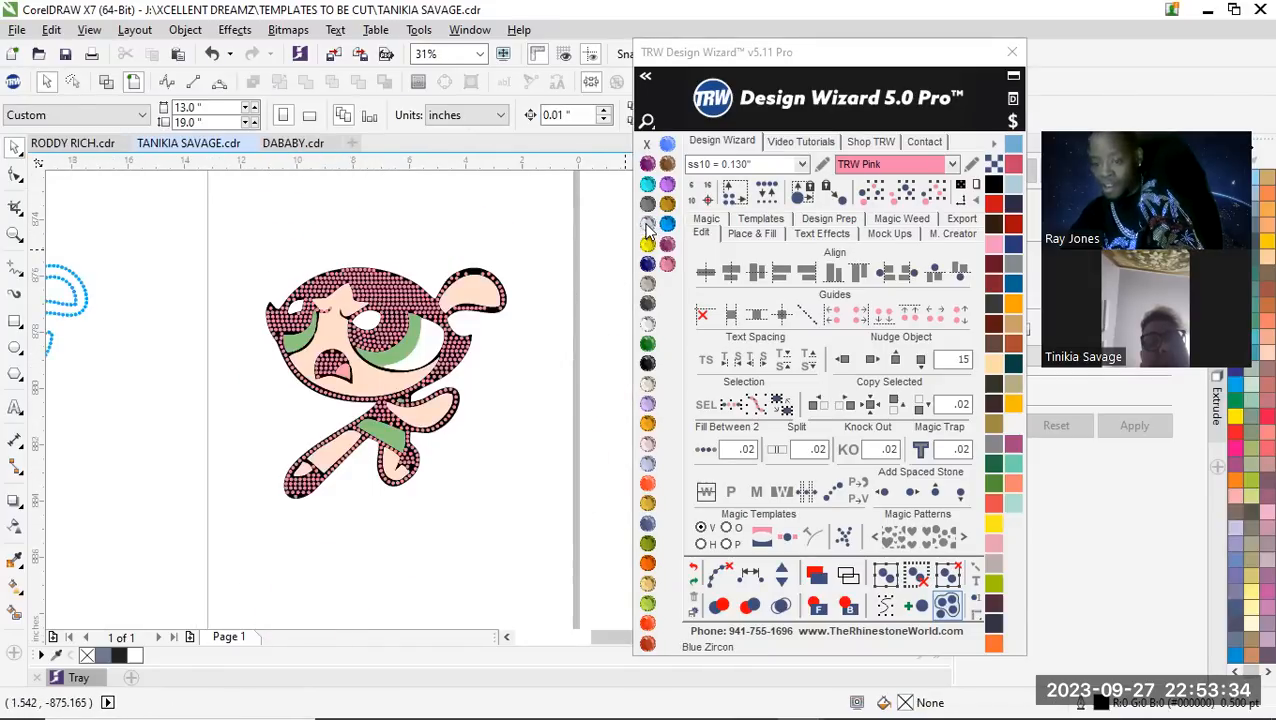
Island Fill the green iris and dress shapes with Emerald stones and clear the paths from the new stones
{"action": "left_click", "coordinate": [648, 345]}
{"action": "scroll", "coordinate": [385, 357], "scroll_direction": "up", "scroll_amount": 1}
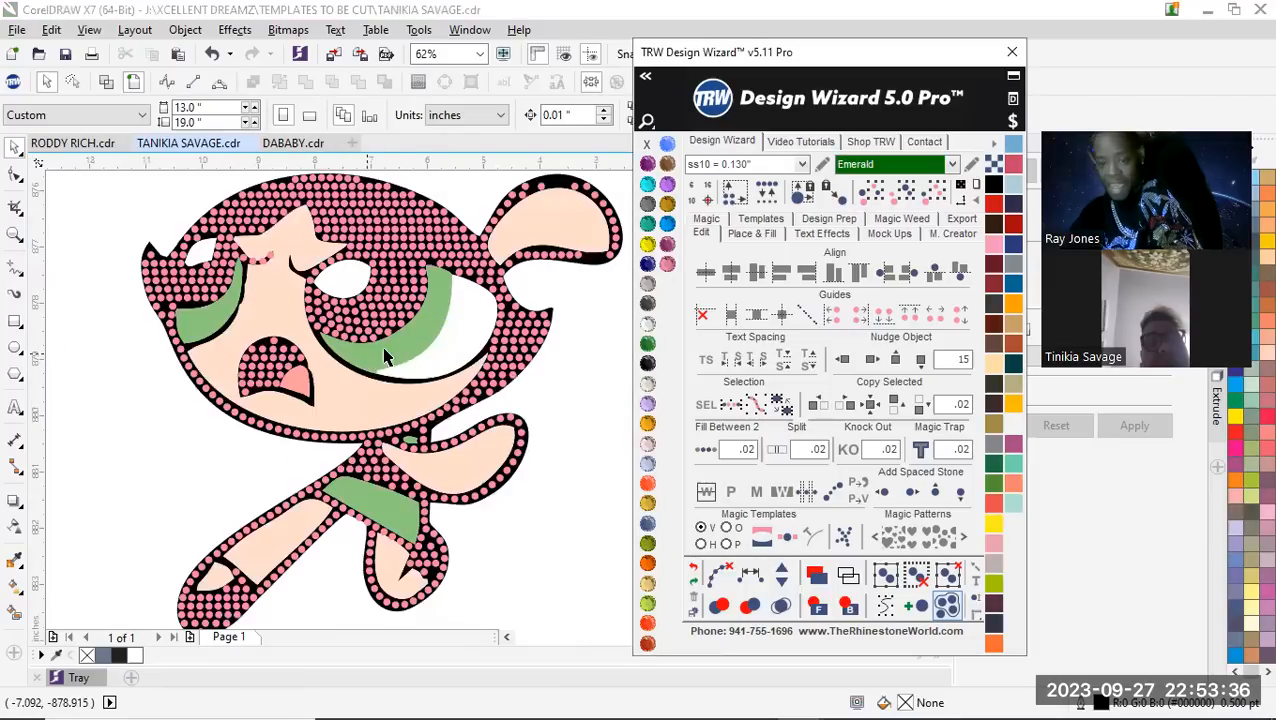
{"action": "left_click", "coordinate": [395, 352]}
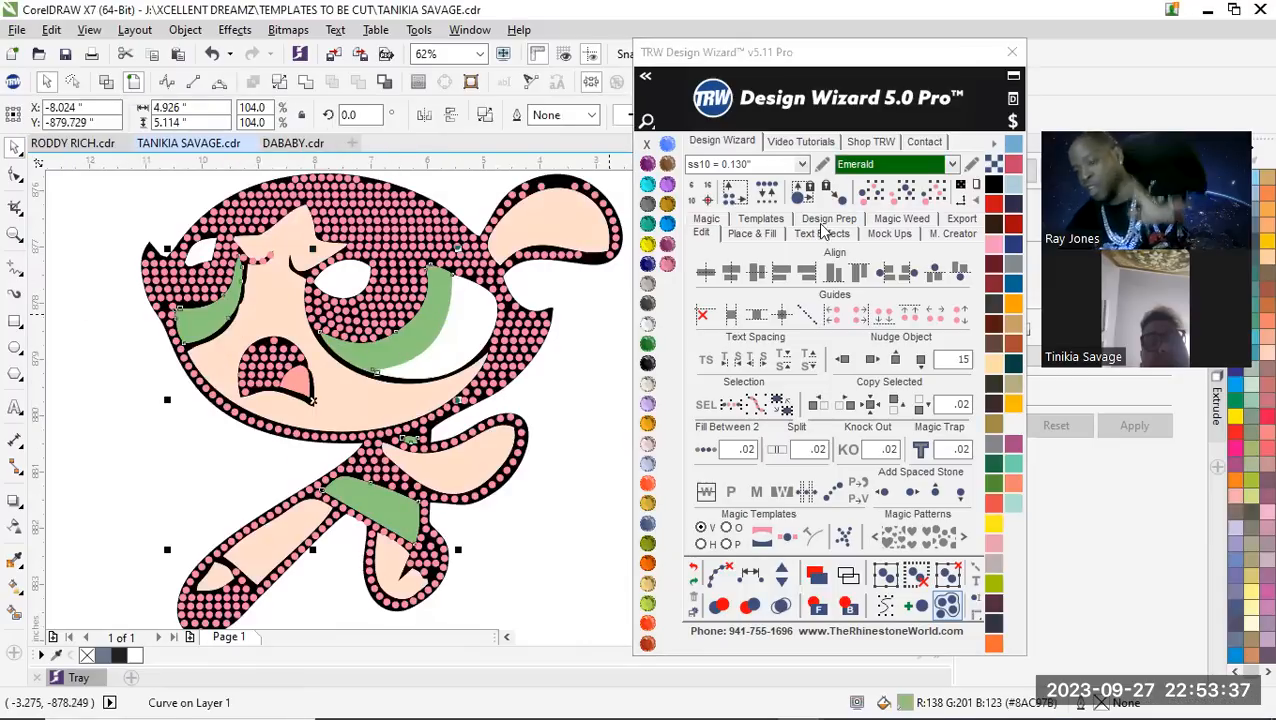
{"action": "left_click", "coordinate": [753, 234]}
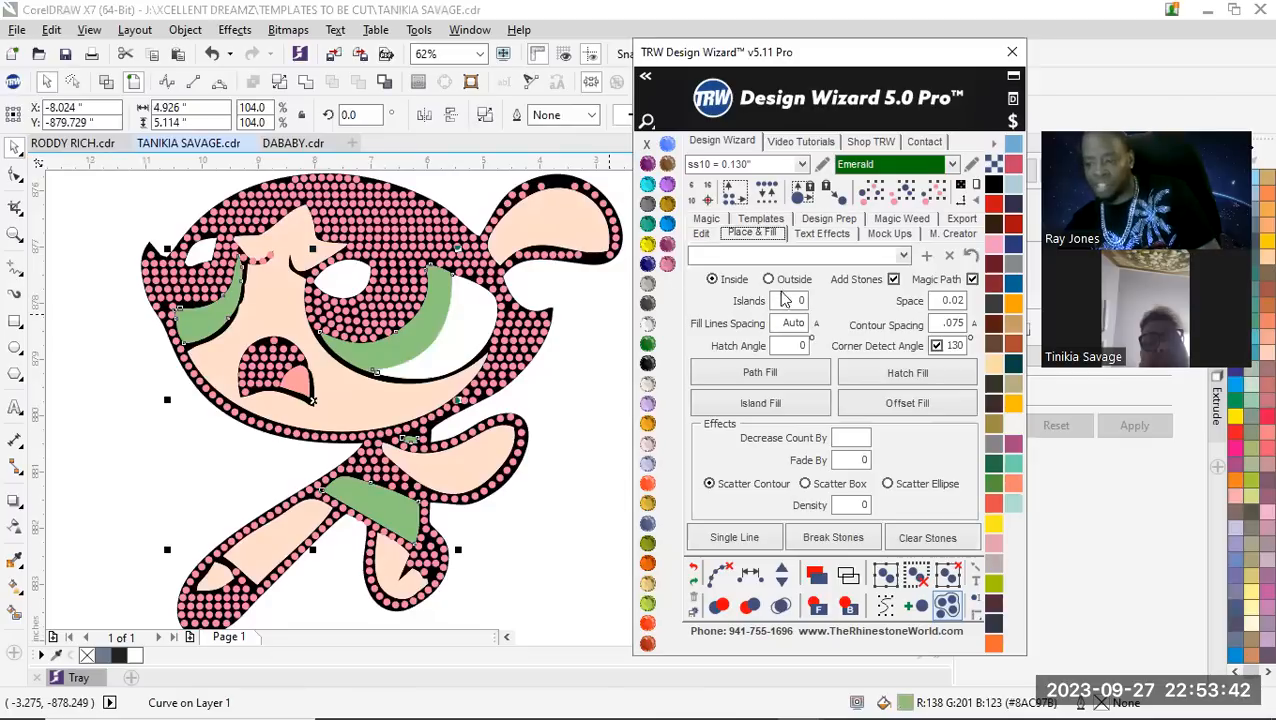
{"action": "left_click", "coordinate": [761, 406]}
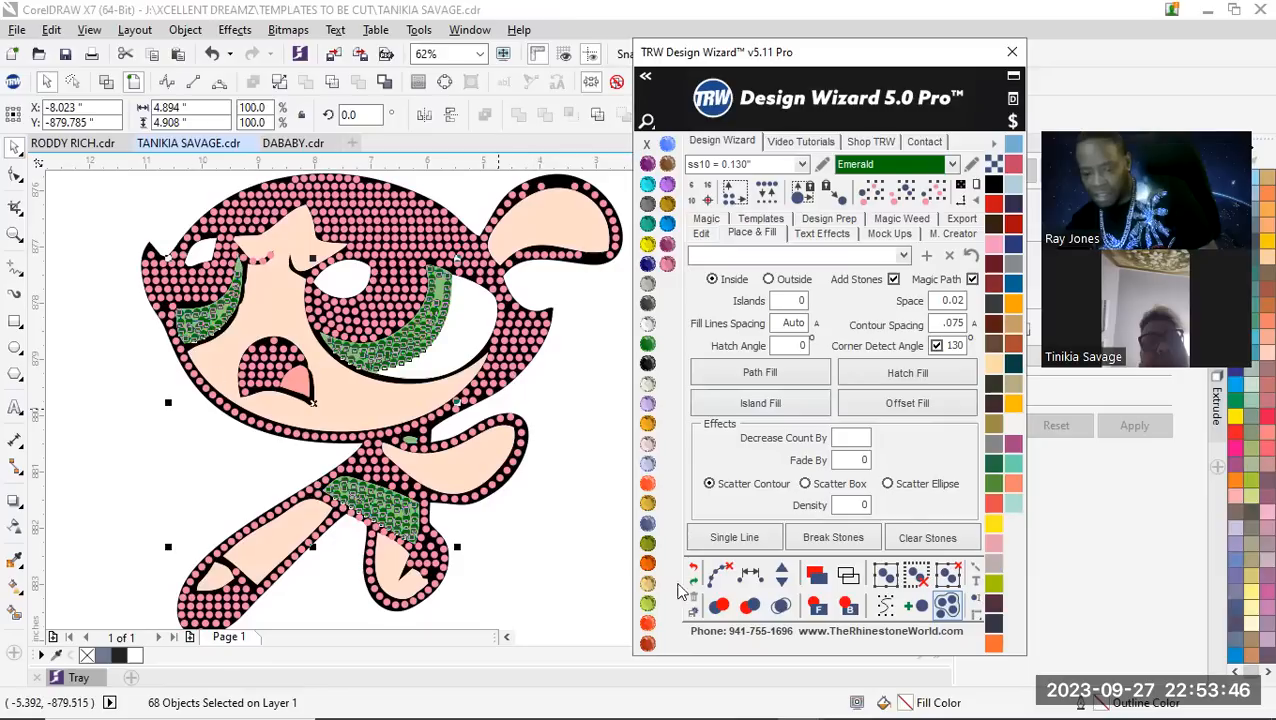
{"action": "left_click", "coordinate": [719, 577]}
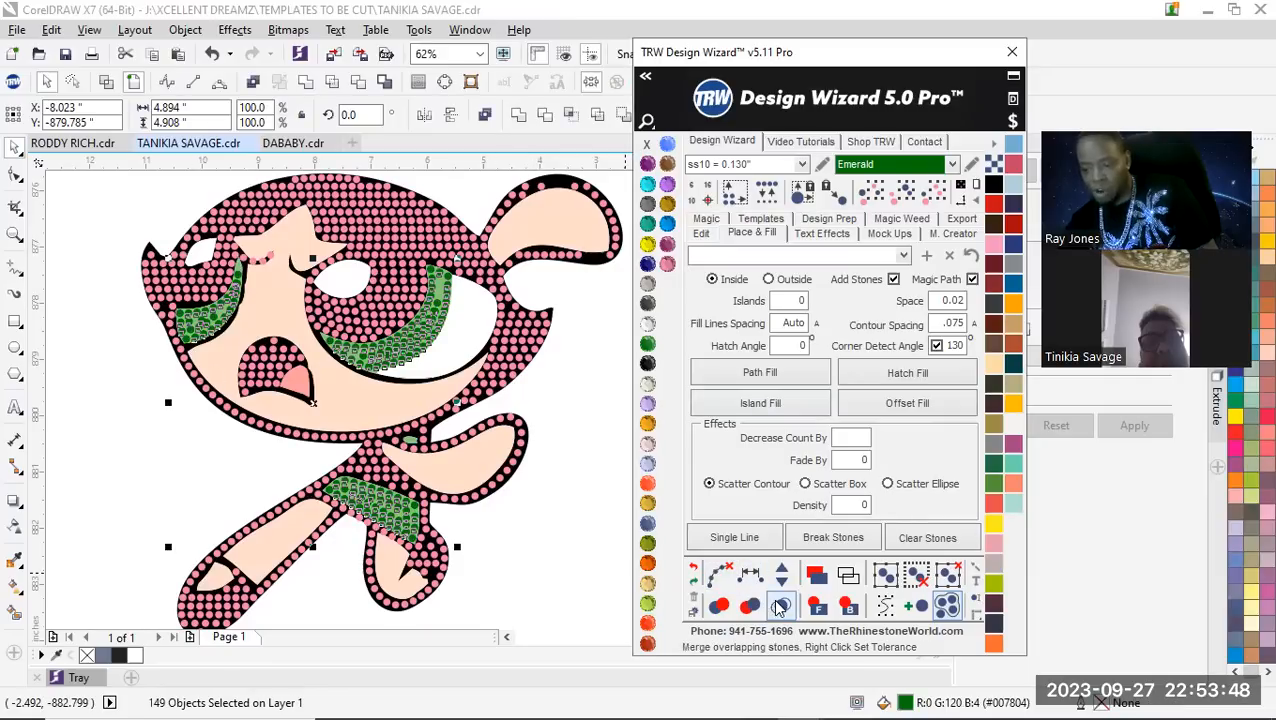
Merge the overlapping Emerald stones in the eyes and dress, and deselect them
{"action": "left_click", "coordinate": [781, 606]}
{"action": "left_click", "coordinate": [557, 403]}
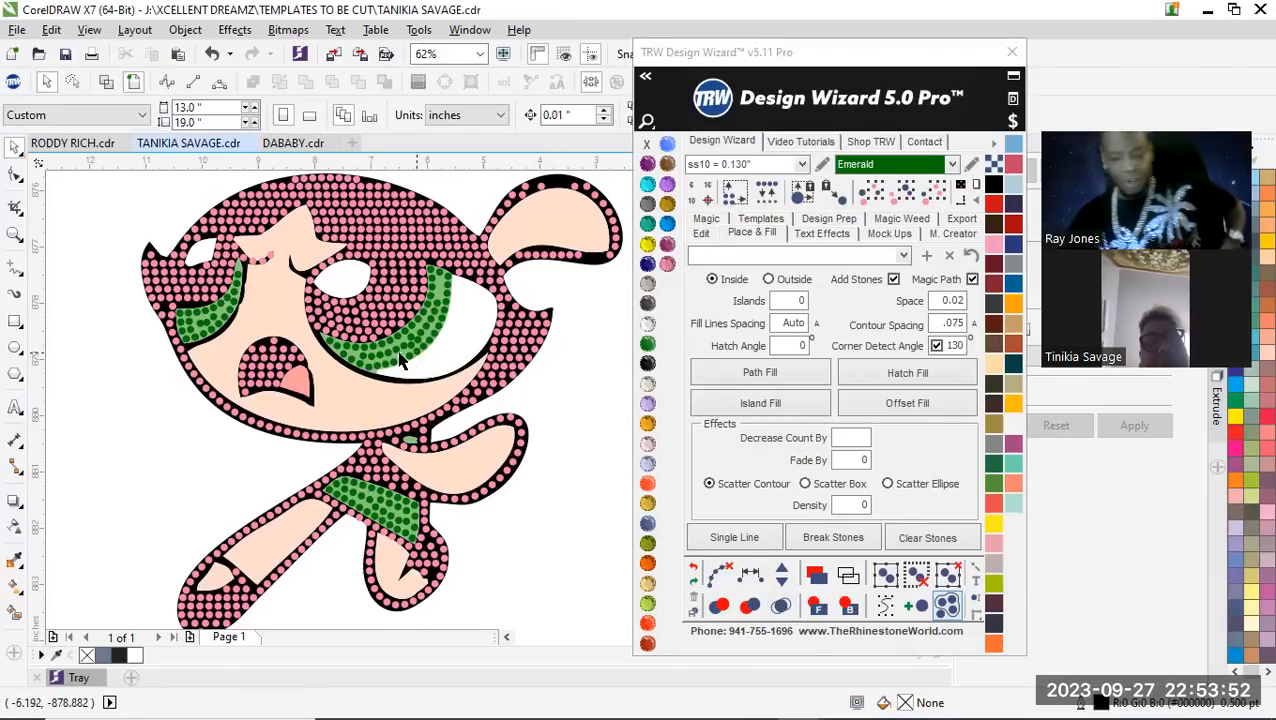
{"action": "scroll", "coordinate": [400, 362], "scroll_direction": "up", "scroll_amount": 3}
{"action": "scroll", "coordinate": [343, 404], "scroll_direction": "down", "scroll_amount": 3}
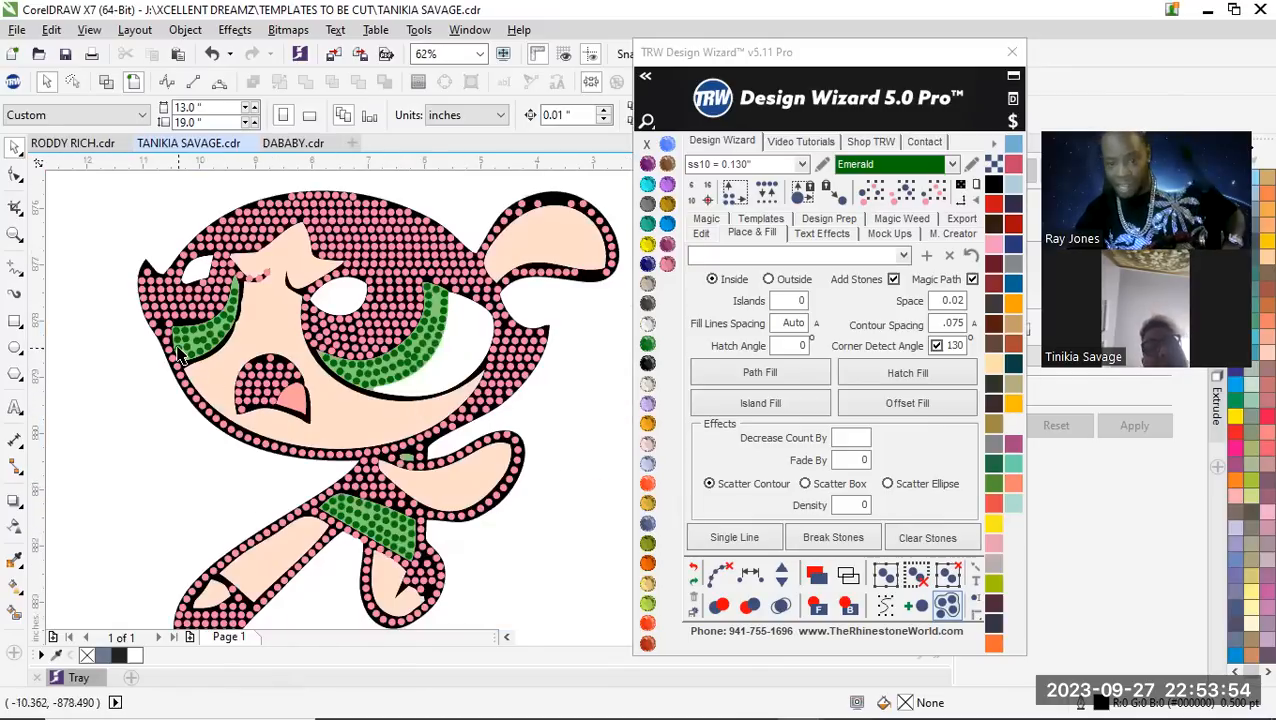
Add an Emerald stone midway between the inner and outer edge stones in two neighbouring gaps near the large iris's upper end
{"action": "scroll", "coordinate": [415, 383], "scroll_direction": "up", "scroll_amount": 5}
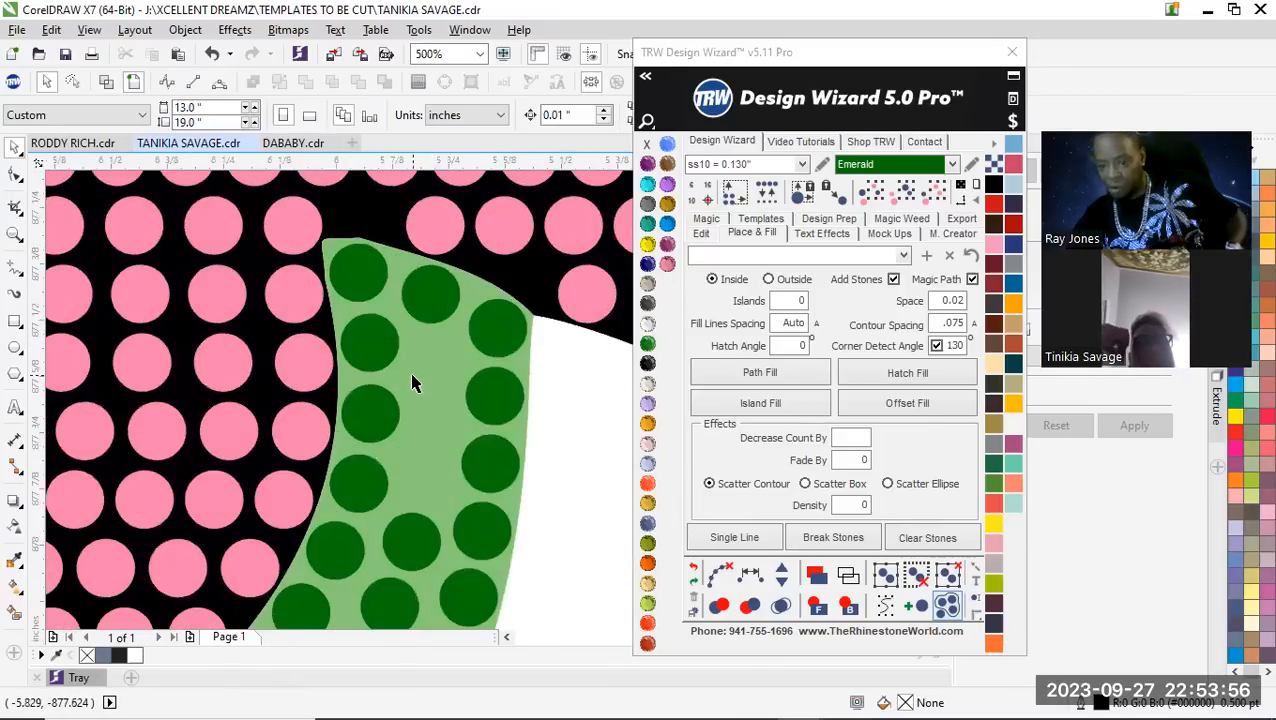
{"action": "scroll", "coordinate": [415, 383], "scroll_direction": "up", "scroll_amount": 2}
{"action": "left_click", "coordinate": [344, 319]}
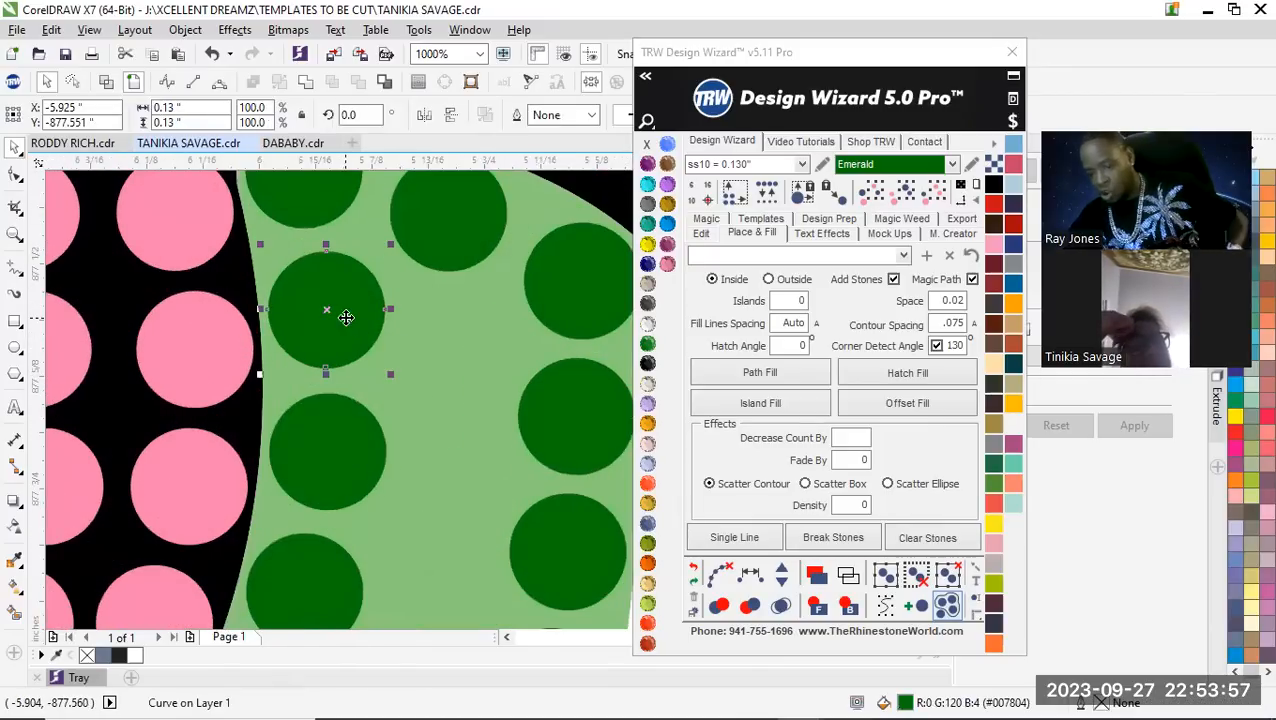
{"action": "left_click", "coordinate": [600, 440], "text": "shift"}
{"action": "left_click", "coordinate": [752, 578]}
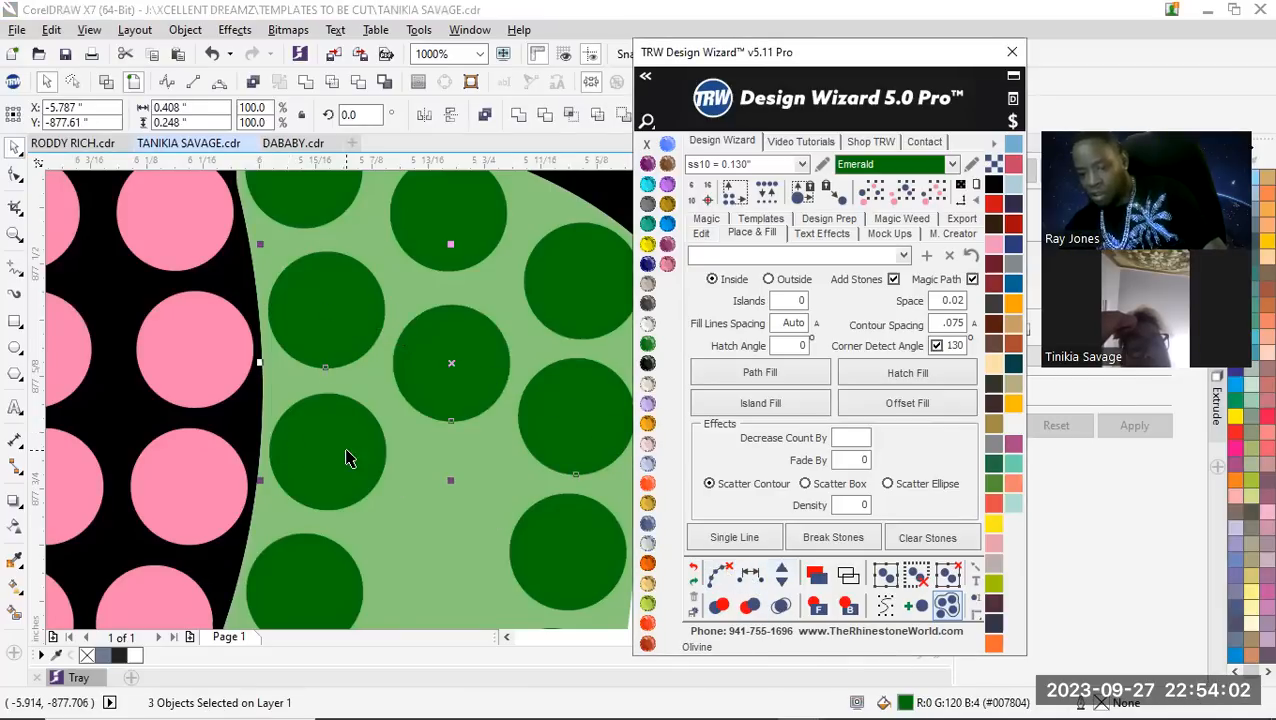
{"action": "left_click", "coordinate": [345, 457]}
{"action": "left_click", "coordinate": [578, 546], "text": "shift"}
{"action": "left_click", "coordinate": [750, 575]}
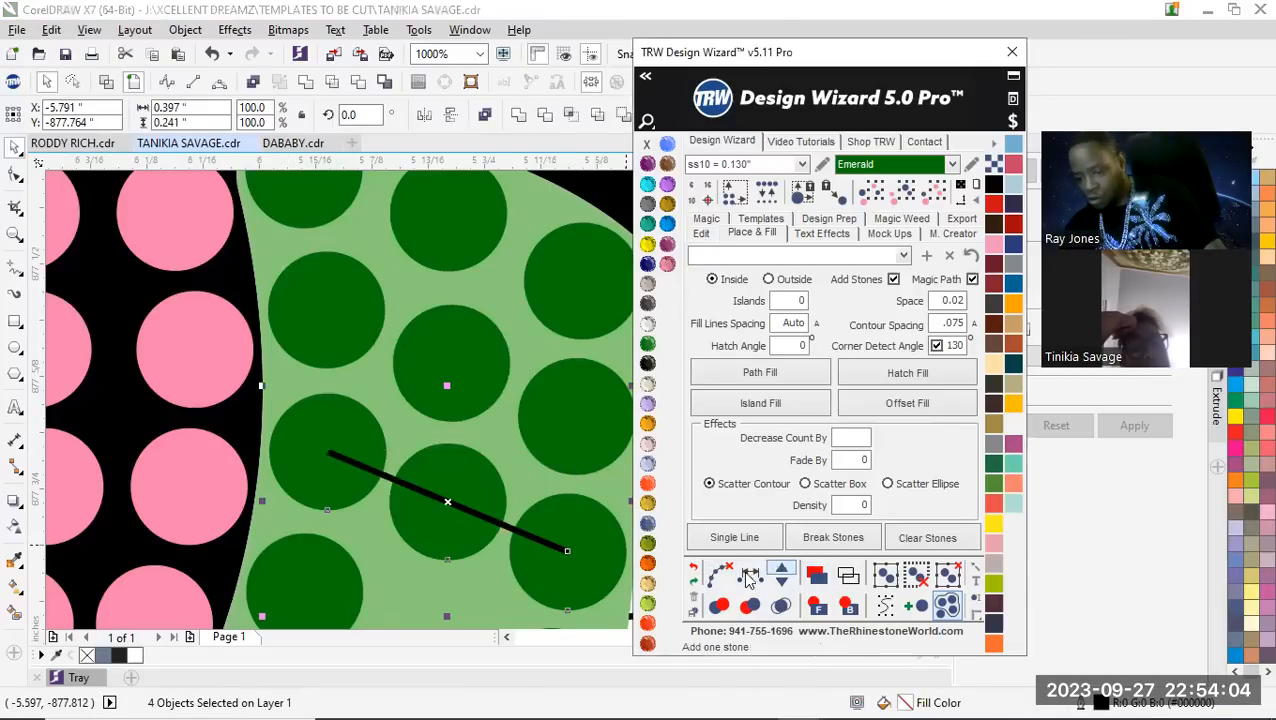
{"action": "scroll", "coordinate": [340, 440], "scroll_direction": "down", "scroll_amount": 2}
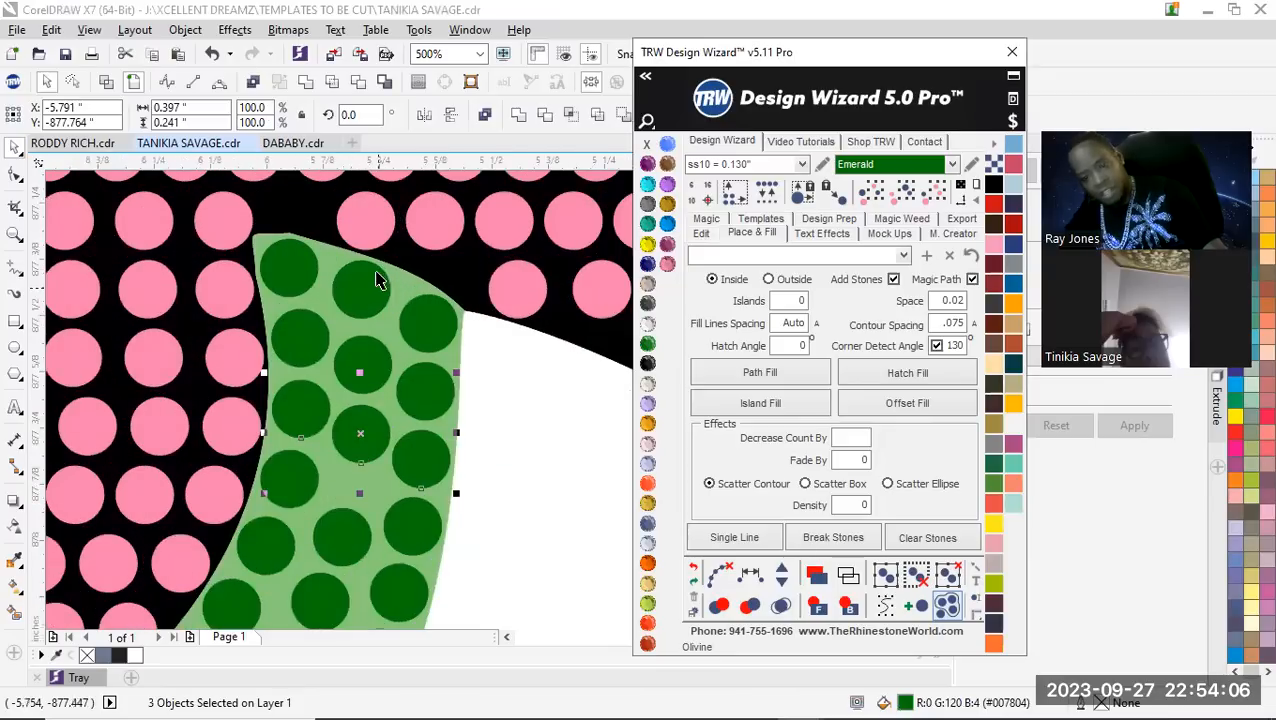
{"action": "left_click", "coordinate": [376, 281]}
{"action": "scroll", "coordinate": [372, 285], "scroll_direction": "down", "scroll_amount": 2}
{"action": "left_click", "coordinate": [370, 328], "text": "shift"}
{"action": "left_click", "coordinate": [358, 410], "text": "shift"}
{"action": "left_click", "coordinate": [348, 447], "text": "shift"}
{"action": "left_click", "coordinate": [342, 462], "text": "shift"}
{"action": "left_click", "coordinate": [333, 482], "text": "shift"}
{"action": "left_click", "coordinate": [316, 519], "text": "shift"}
{"action": "scroll", "coordinate": [413, 376], "scroll_direction": "down", "scroll_amount": 1}
{"action": "scroll", "coordinate": [343, 507], "scroll_direction": "up", "scroll_amount": 1}
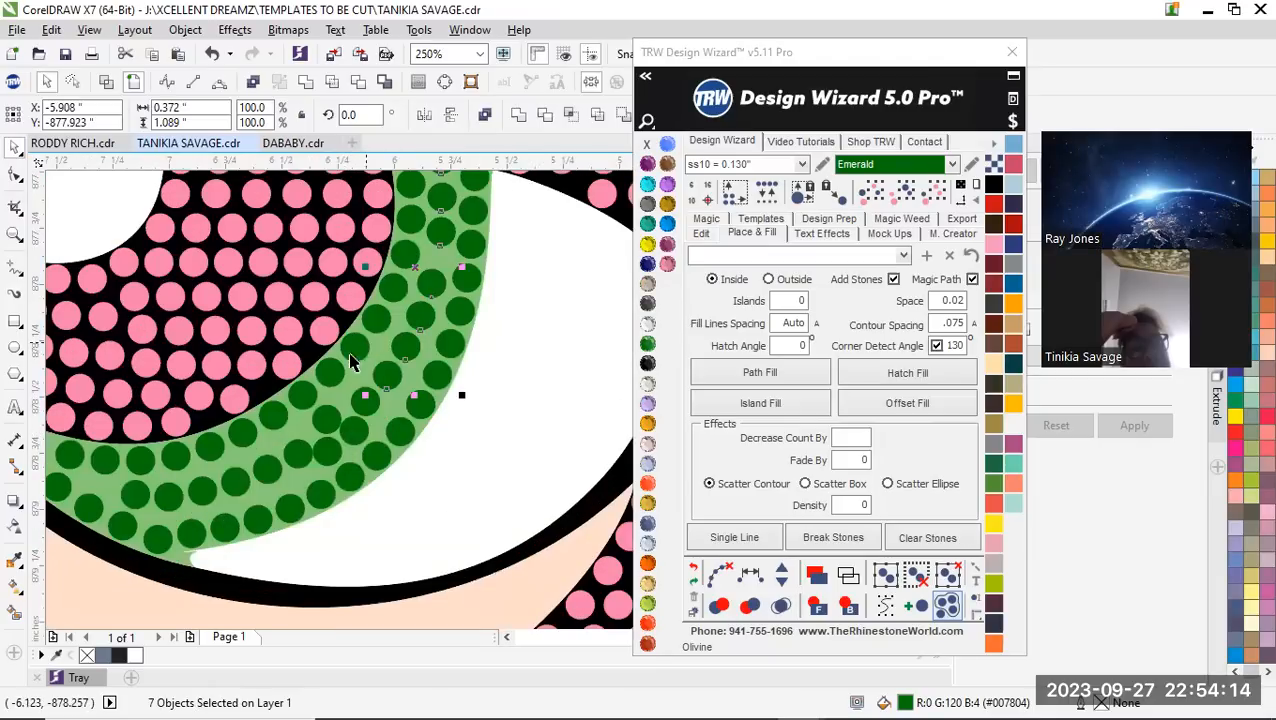
{"action": "scroll", "coordinate": [359, 425], "scroll_direction": "down", "scroll_amount": 1}
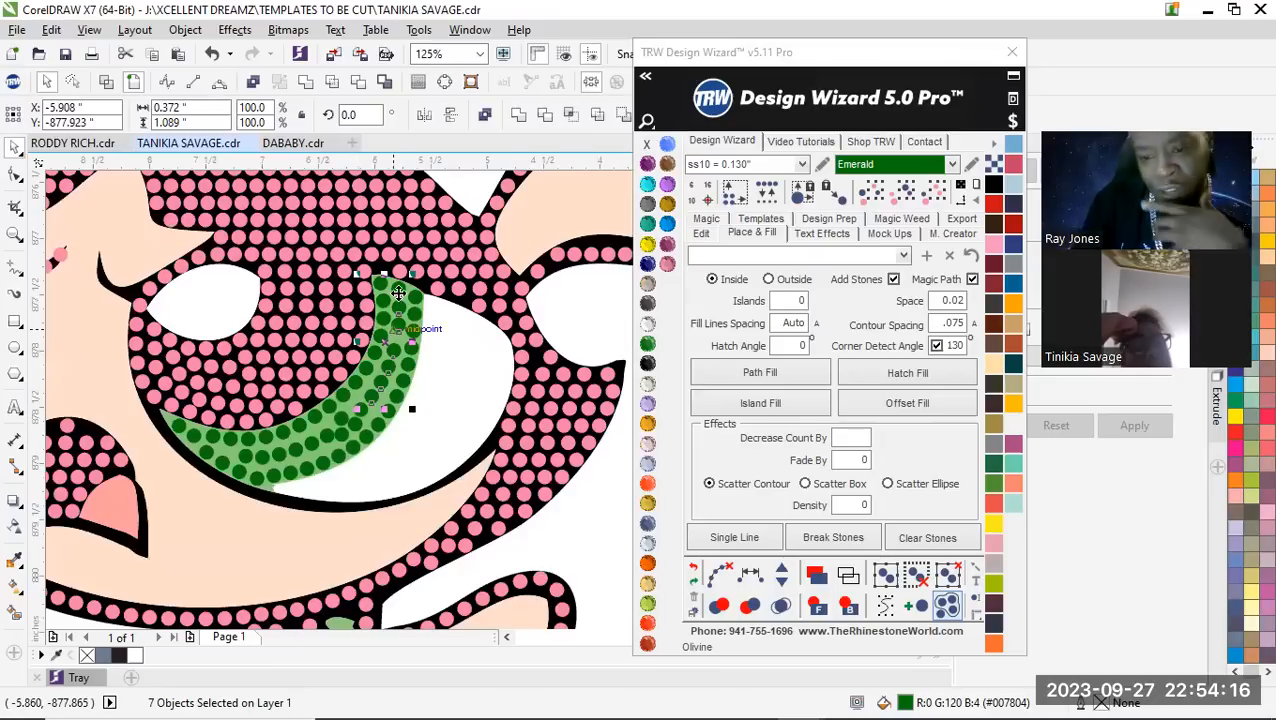
{"action": "scroll", "coordinate": [342, 498], "scroll_direction": "up", "scroll_amount": 1}
{"action": "scroll", "coordinate": [302, 535], "scroll_direction": "down", "scroll_amount": 1}
{"action": "scroll", "coordinate": [270, 543], "scroll_direction": "up", "scroll_amount": 1}
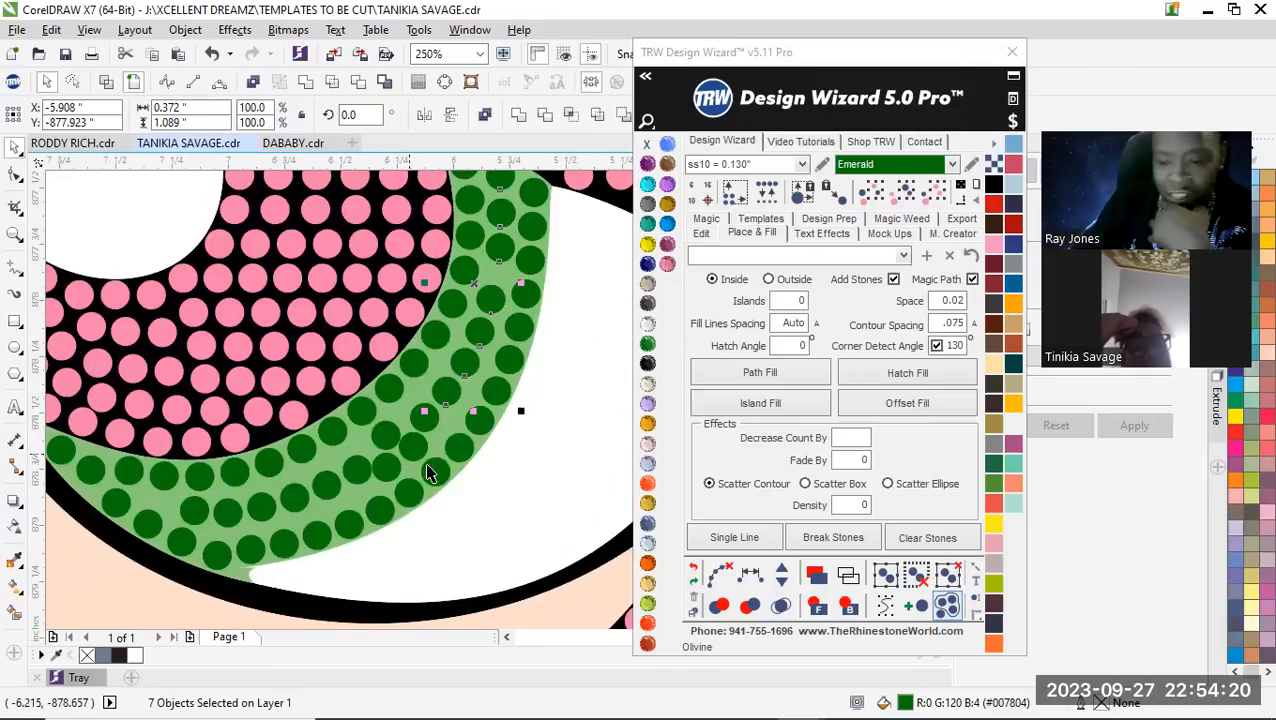
{"action": "scroll", "coordinate": [428, 473], "scroll_direction": "down", "scroll_amount": 1}
{"action": "scroll", "coordinate": [481, 403], "scroll_direction": "down", "scroll_amount": 1}
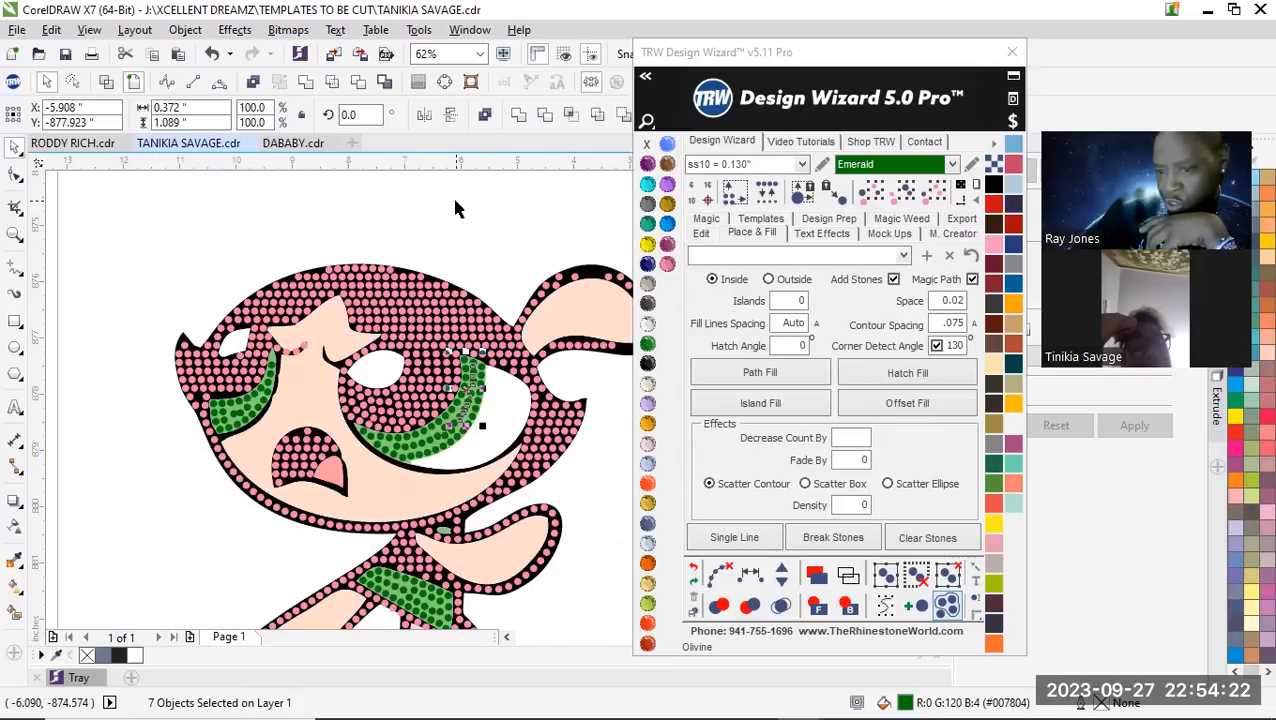
{"action": "left_click", "coordinate": [455, 200]}
Delete two crowded Emerald stones from the middle row at the large iris's lower outer bend
{"action": "scroll", "coordinate": [453, 444], "scroll_direction": "up", "scroll_amount": 1}
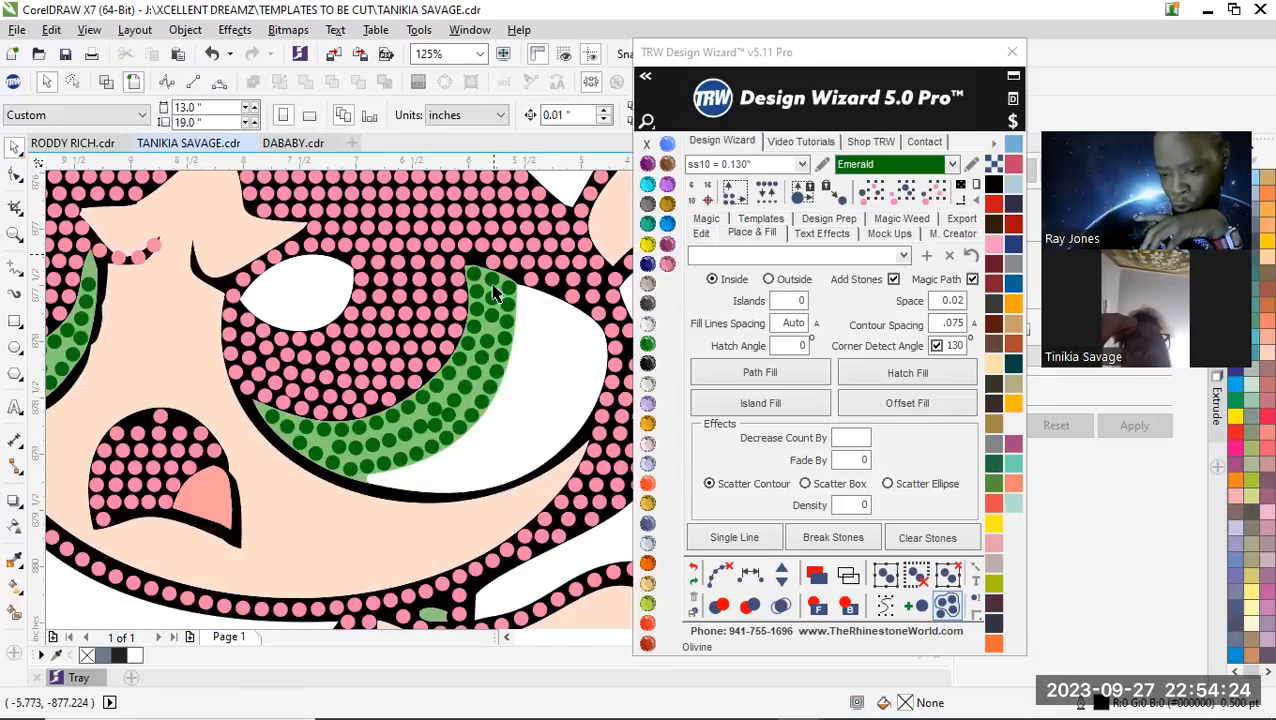
{"action": "scroll", "coordinate": [436, 414], "scroll_direction": "up", "scroll_amount": 1}
{"action": "left_click", "coordinate": [437, 397]}
{"action": "key", "text": "Delete"}
{"action": "left_click", "coordinate": [458, 418]}
{"action": "key", "text": "Delete"}
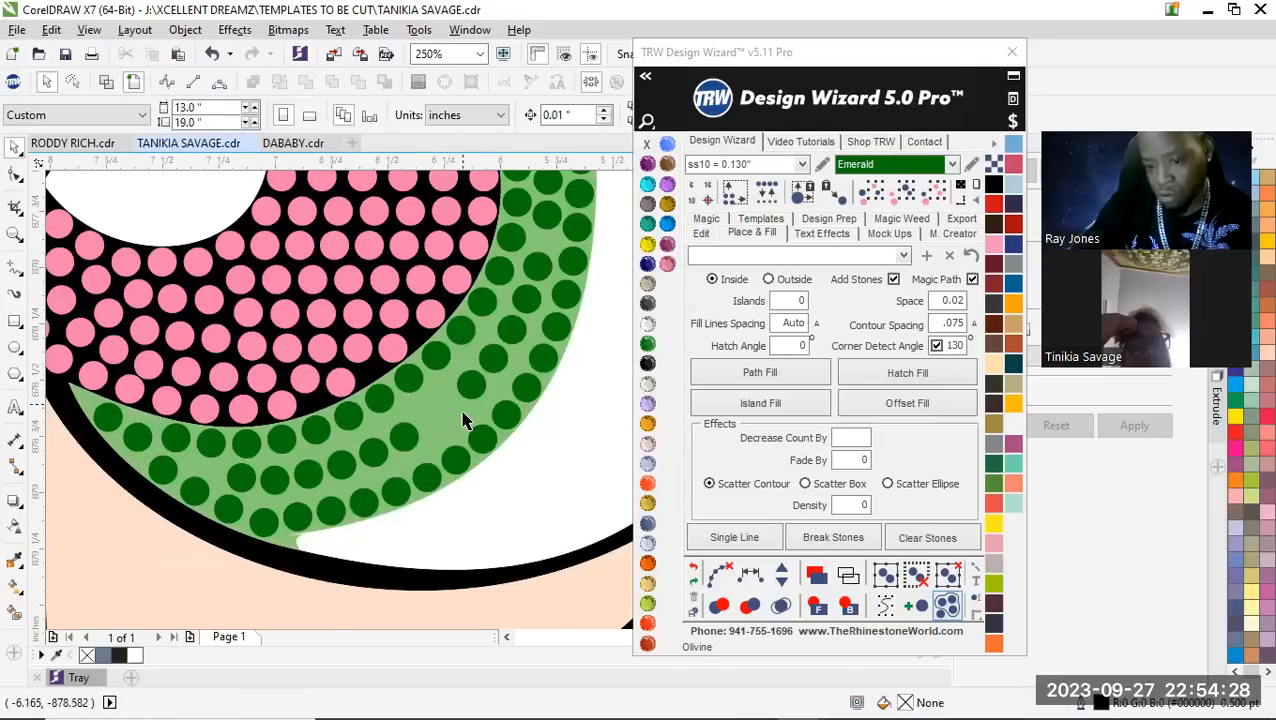
{"action": "scroll", "coordinate": [388, 452], "scroll_direction": "down", "scroll_amount": 1}
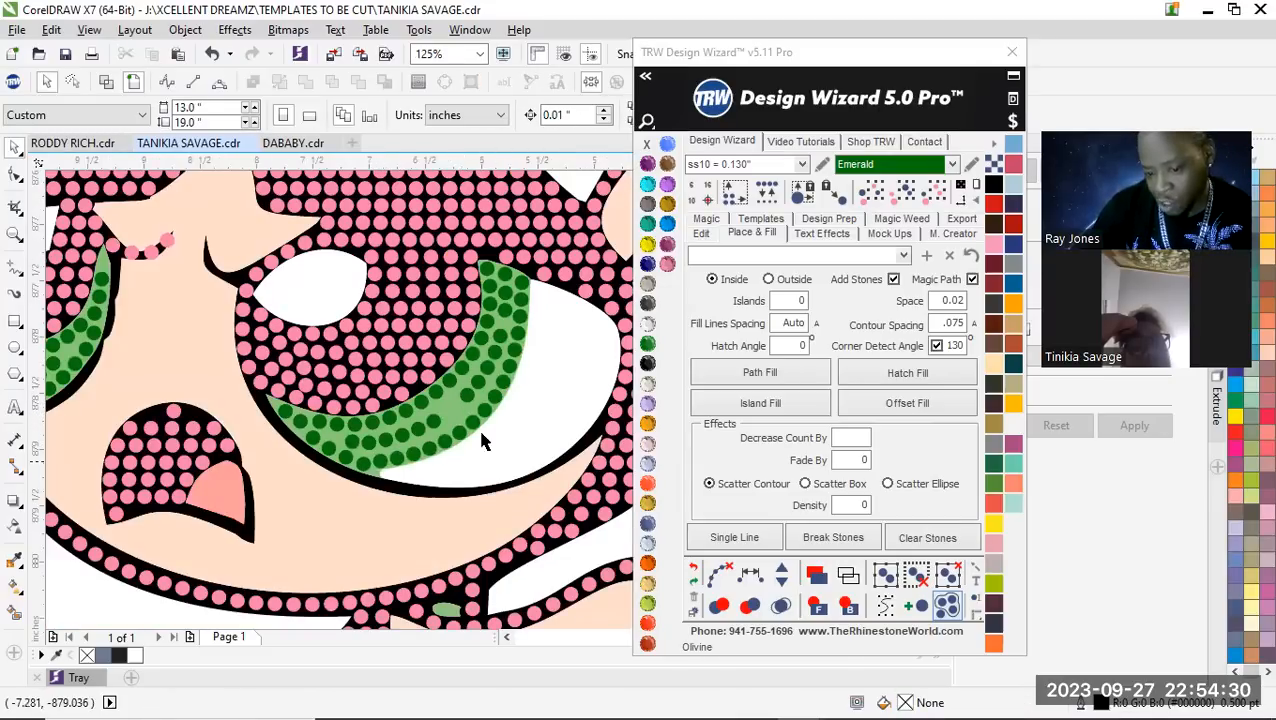
{"action": "scroll", "coordinate": [424, 443], "scroll_direction": "down", "scroll_amount": 2}
{"action": "scroll", "coordinate": [375, 385], "scroll_direction": "up", "scroll_amount": 3}
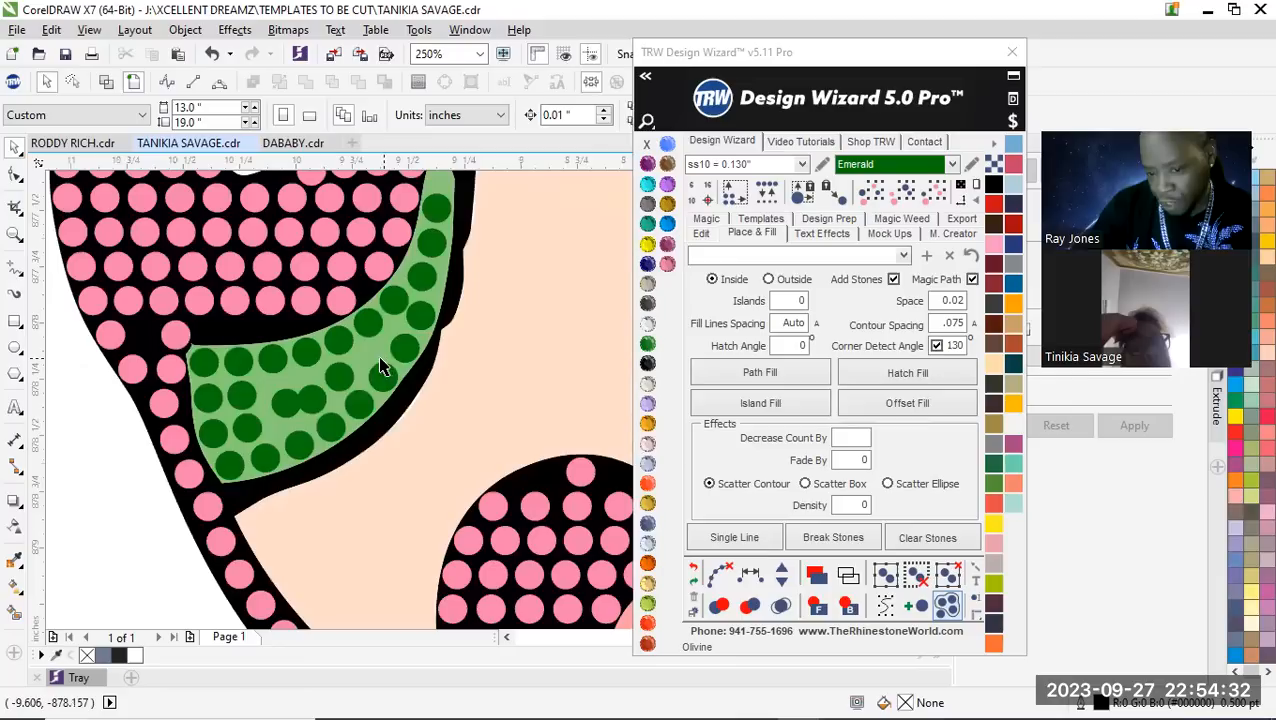
{"action": "left_click", "coordinate": [284, 410]}
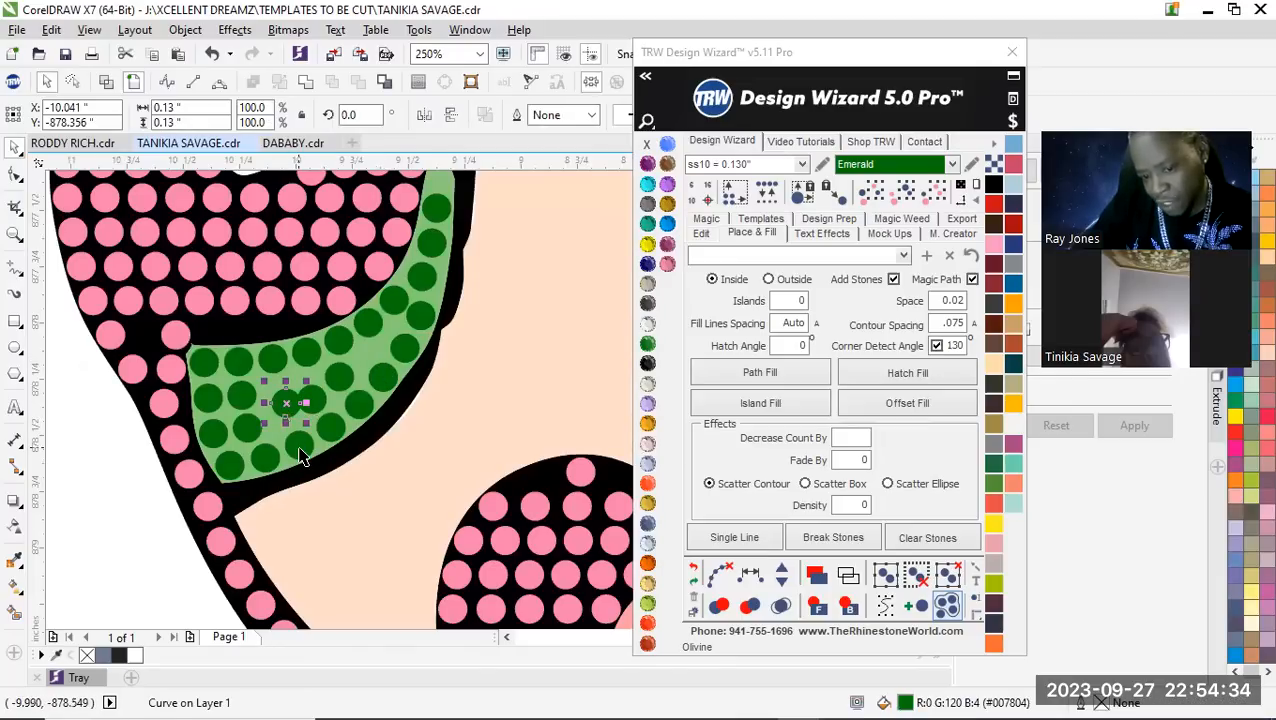
{"action": "key", "text": "Delete"}
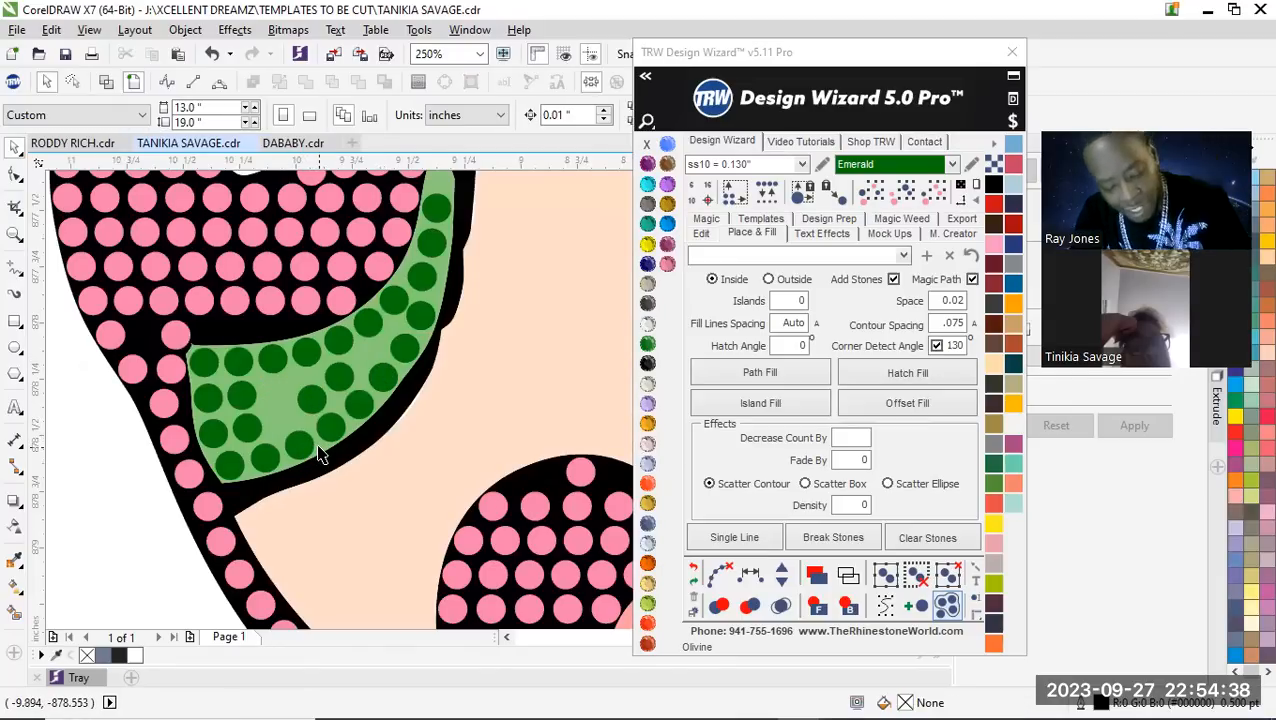
{"action": "key", "text": "ctrl+z"}
Move the overlapping inner stone of the small iris away from its neighbour, toward the face's outer edge
{"action": "scroll", "coordinate": [278, 342], "scroll_direction": "up", "scroll_amount": 6}
{"action": "left_click_drag", "start_coordinate": [276, 340], "coordinate": [230, 360]}
{"action": "scroll", "coordinate": [255, 410], "scroll_direction": "down", "scroll_amount": 6}
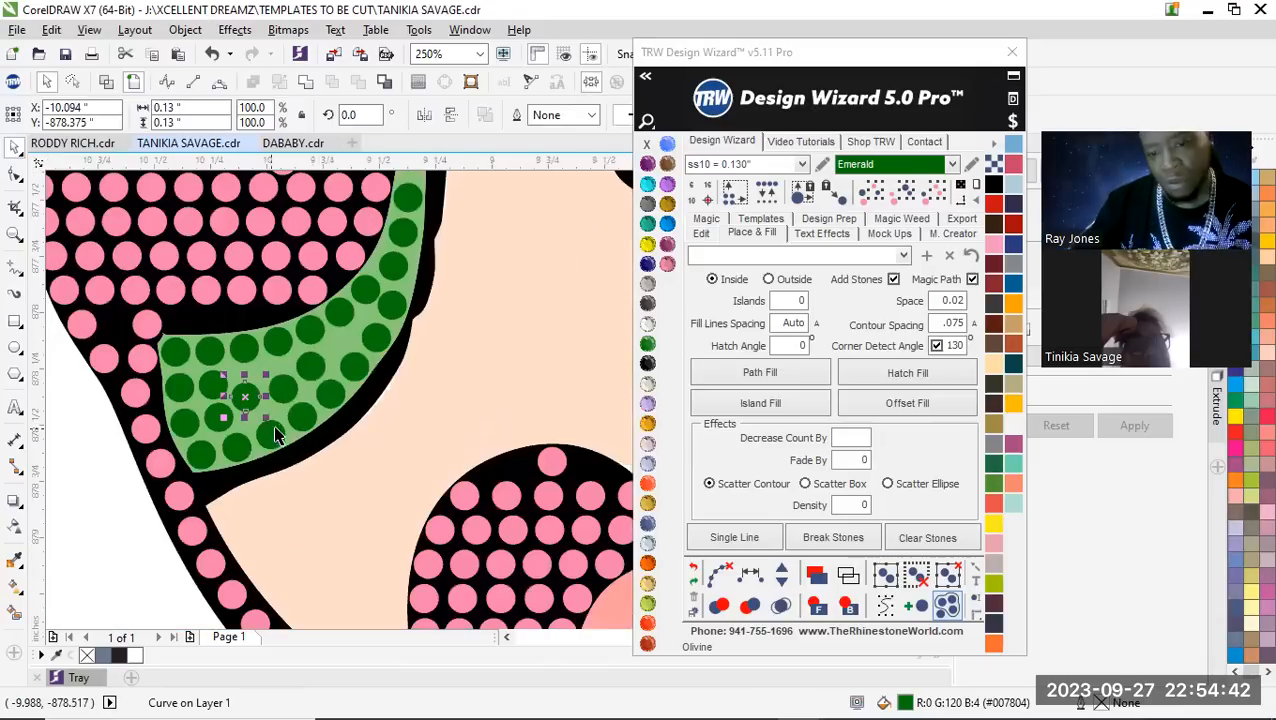
{"action": "scroll", "coordinate": [285, 400], "scroll_direction": "up", "scroll_amount": 6}
{"action": "scroll", "coordinate": [265, 380], "scroll_direction": "down", "scroll_amount": 6}
{"action": "scroll", "coordinate": [275, 400], "scroll_direction": "up", "scroll_amount": 3}
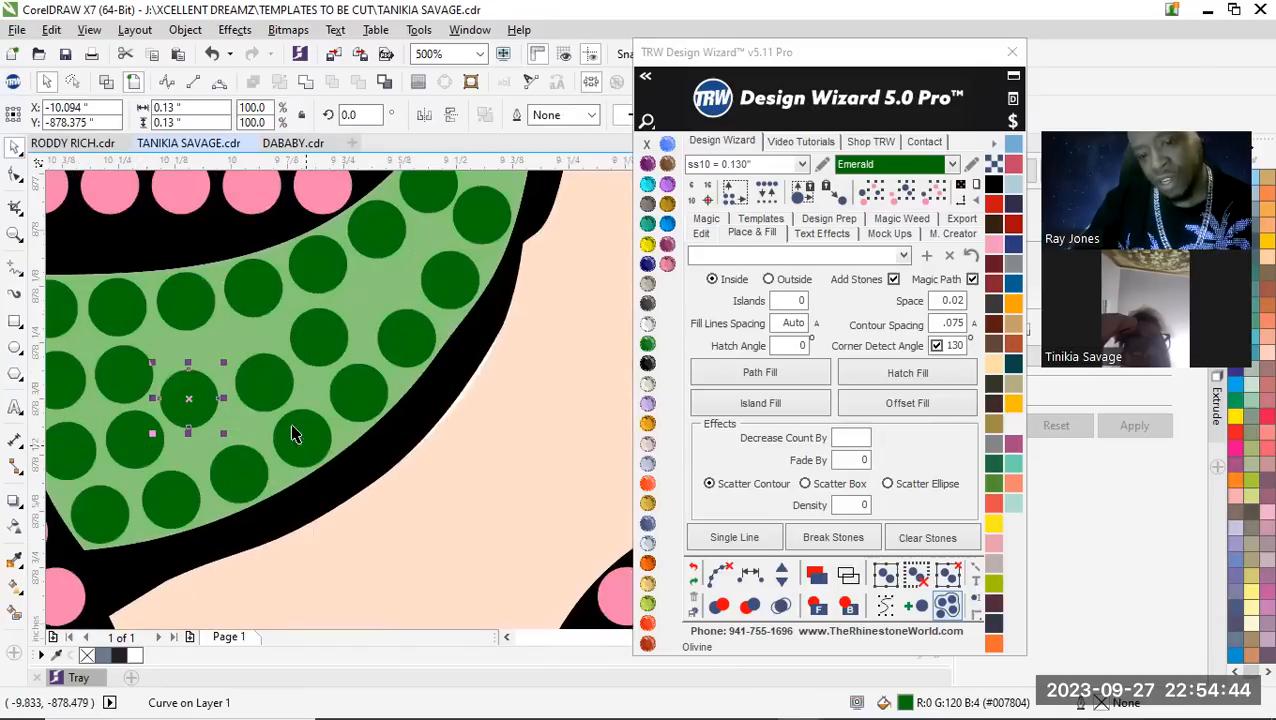
Space three stones equally from the small iris's upper edge to its lower edge and clear the path
{"action": "left_click", "coordinate": [252, 298]}
{"action": "left_click", "coordinate": [268, 384], "text": "shift"}
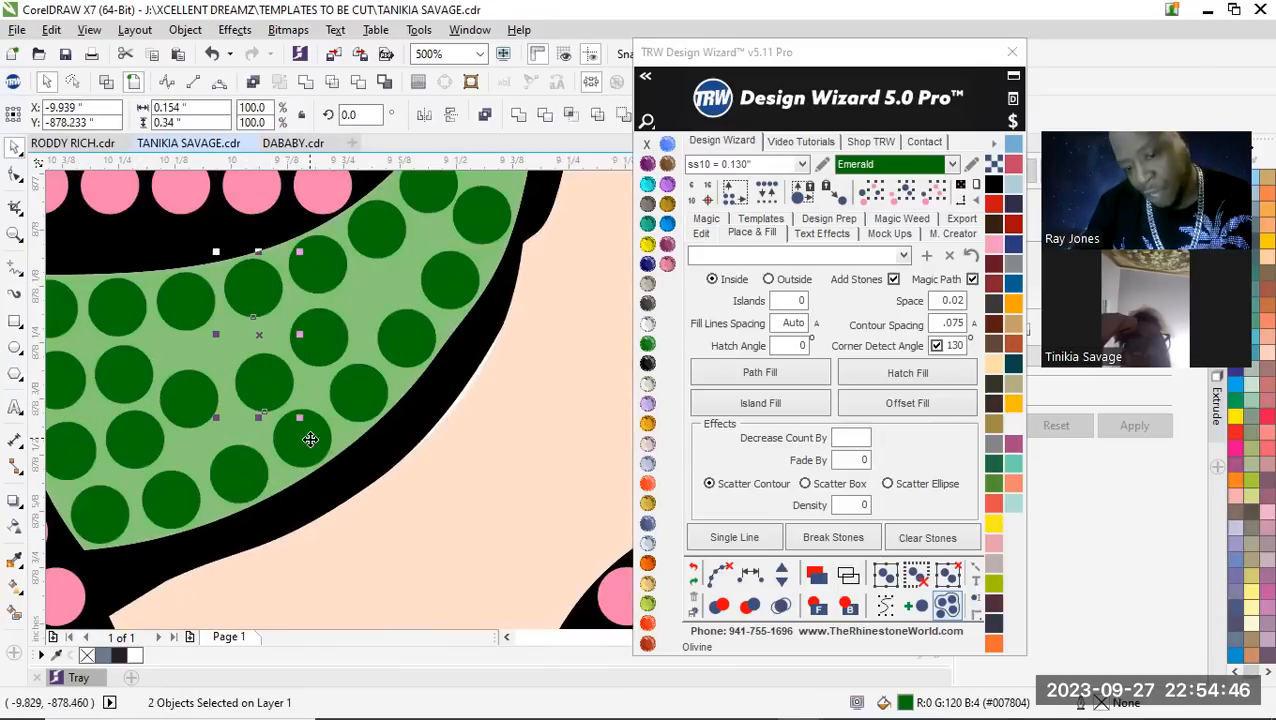
{"action": "left_click", "coordinate": [303, 438], "text": "shift"}
{"action": "left_click", "coordinate": [750, 574]}
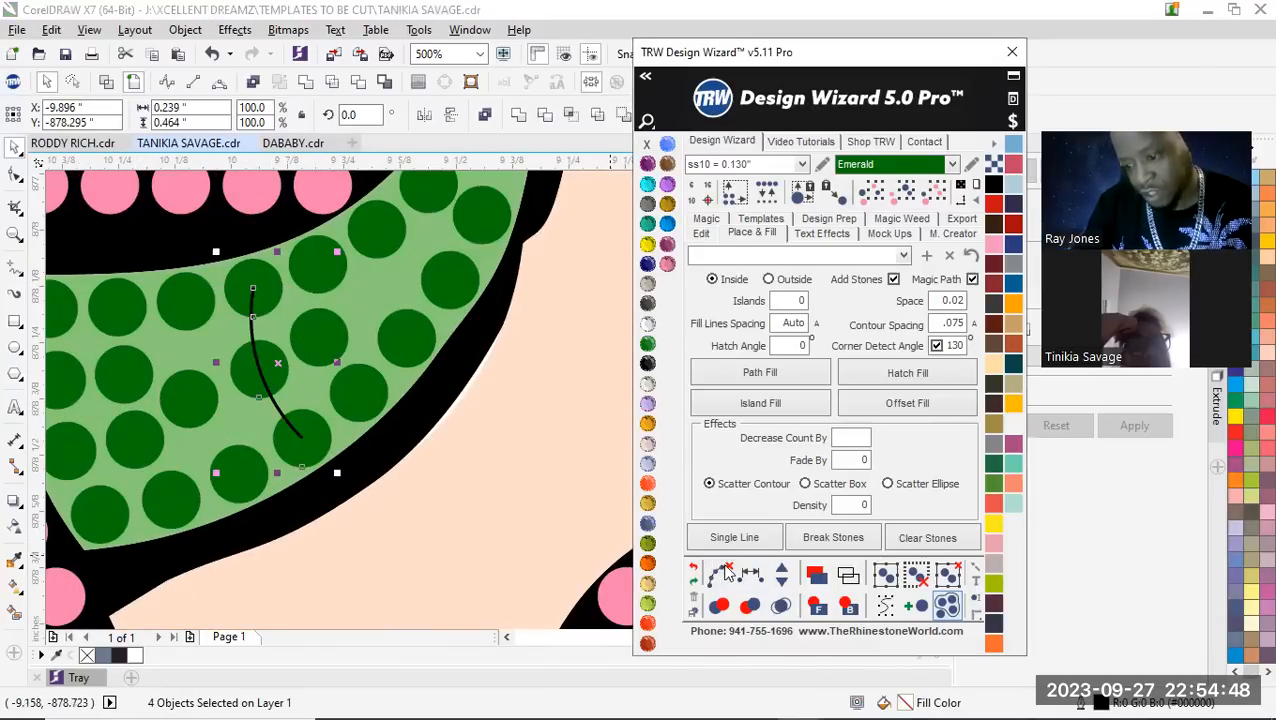
{"action": "left_click", "coordinate": [320, 342]}
{"action": "scroll", "coordinate": [285, 413], "scroll_direction": "down", "scroll_amount": 4}
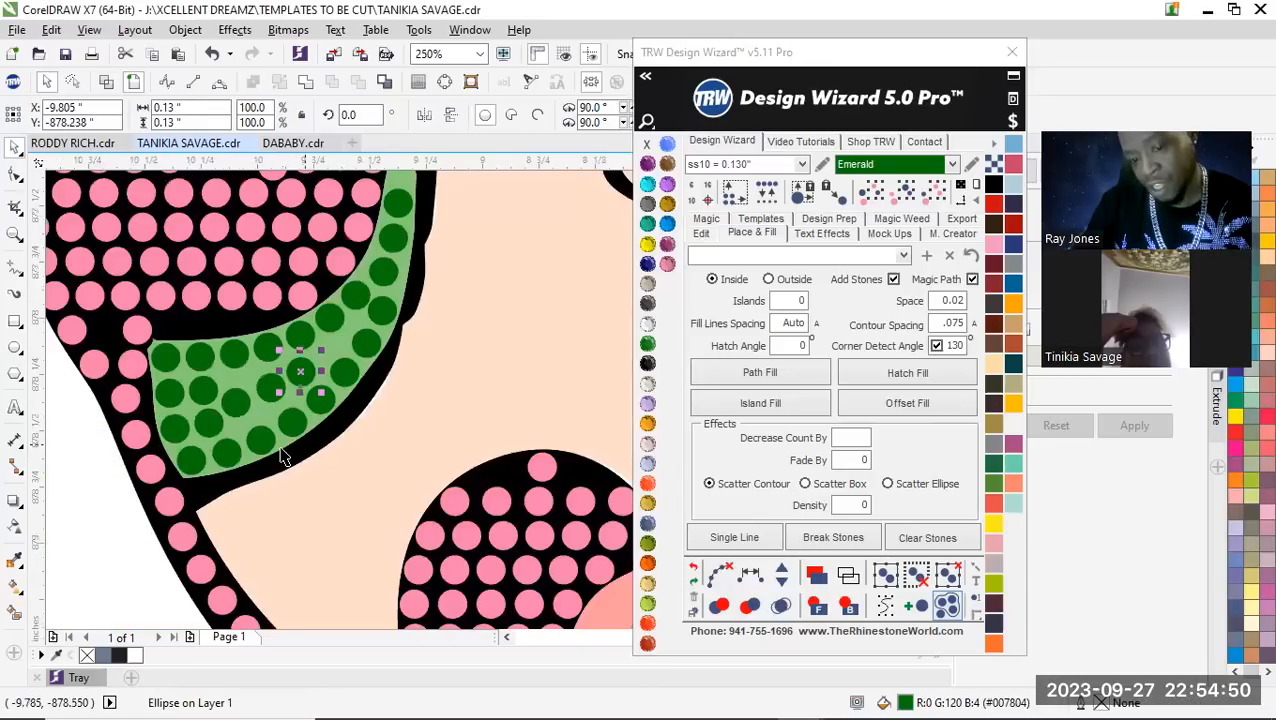
Add one Emerald stone to the neighbouring column across the small iris, spacing its stones equally, and clear the path
{"action": "scroll", "coordinate": [270, 410], "scroll_direction": "up", "scroll_amount": 2}
{"action": "scroll", "coordinate": [252, 410], "scroll_direction": "up", "scroll_amount": 2}
{"action": "left_click", "coordinate": [280, 435]}
{"action": "left_click", "coordinate": [266, 250]}
{"action": "left_click", "coordinate": [268, 407], "text": "shift"}
{"action": "left_click", "coordinate": [376, 585], "text": "shift"}
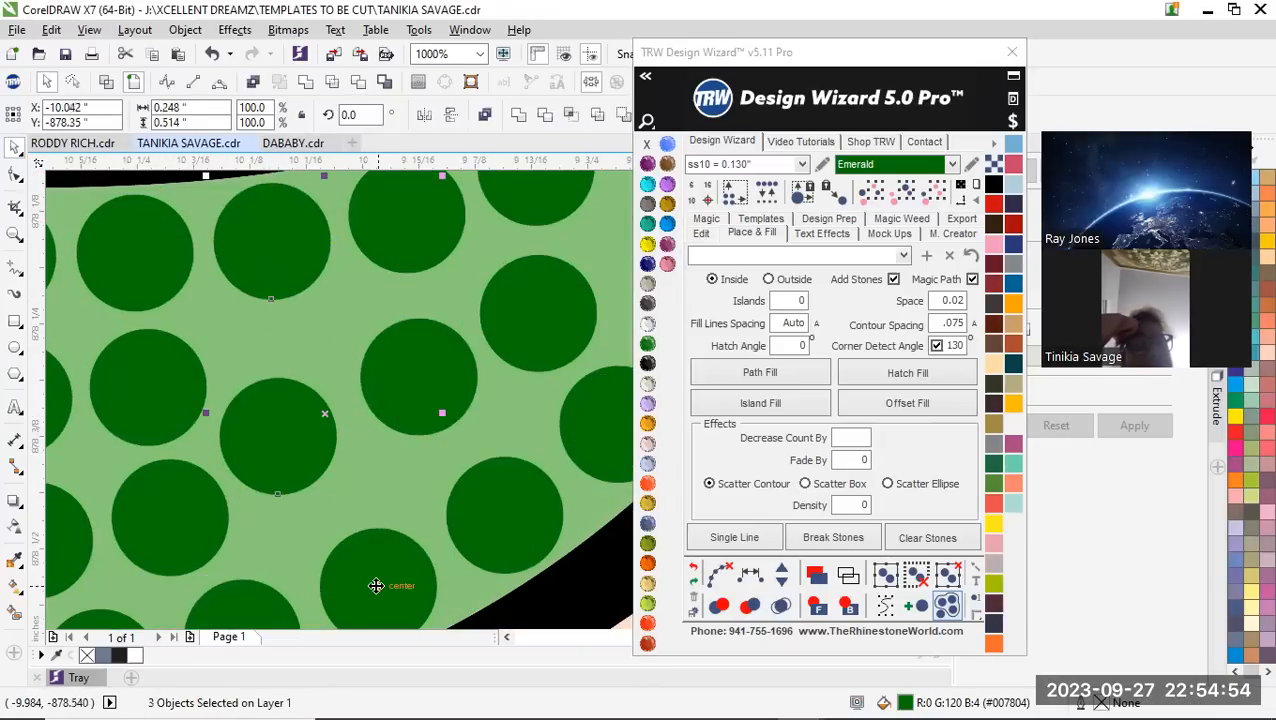
{"action": "scroll", "coordinate": [325, 499], "scroll_direction": "down", "scroll_amount": 2}
{"action": "scroll", "coordinate": [325, 499], "scroll_direction": "up", "scroll_amount": 1}
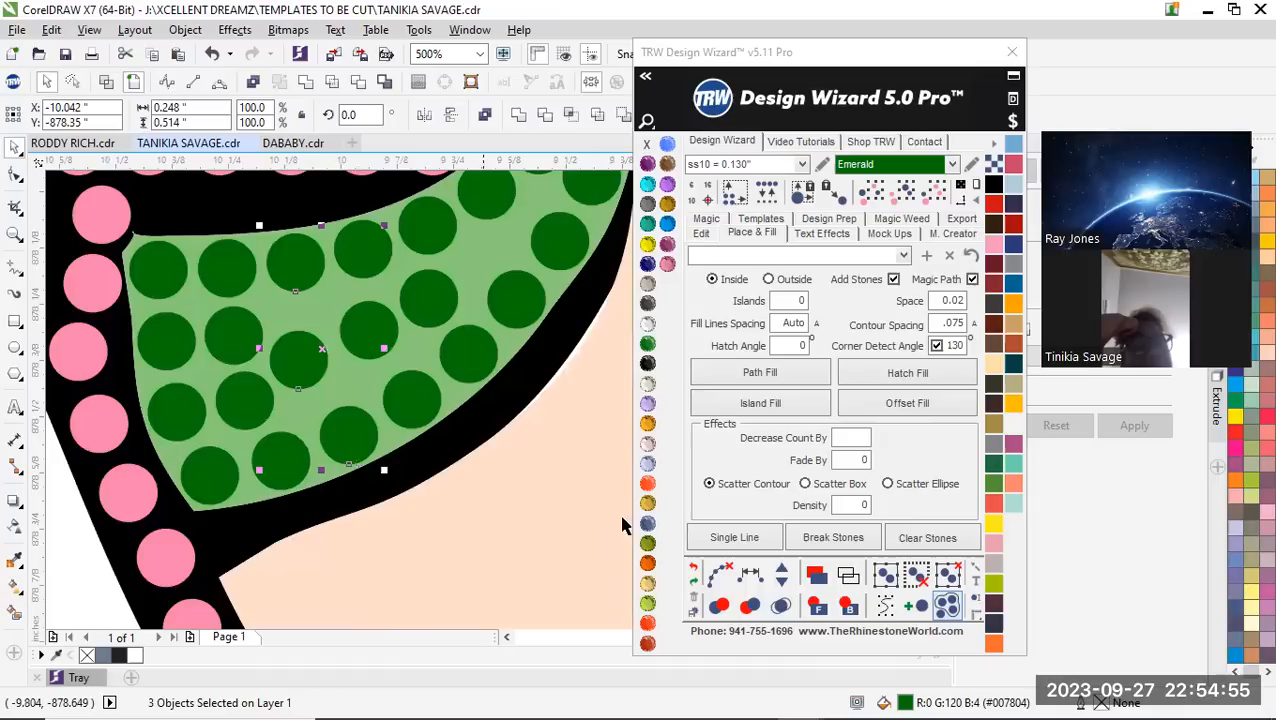
{"action": "left_click", "coordinate": [780, 572]}
{"action": "left_click", "coordinate": [780, 572]}
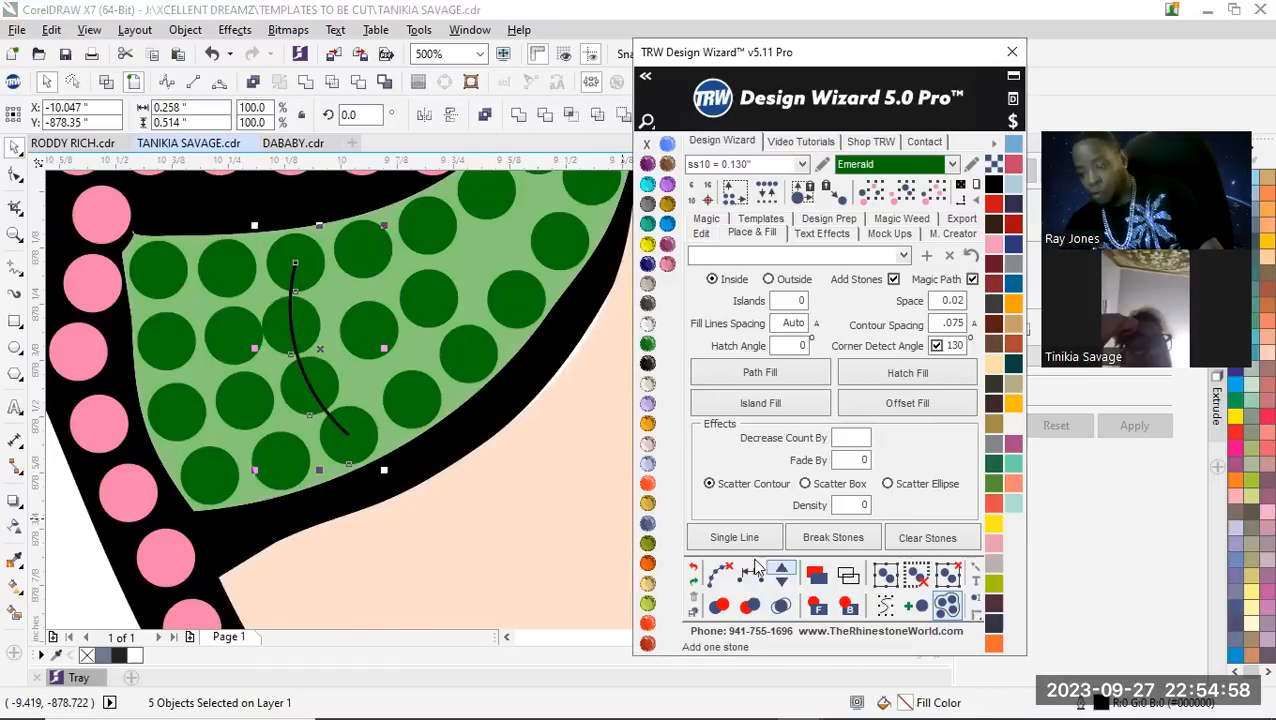
{"action": "left_click", "coordinate": [712, 570]}
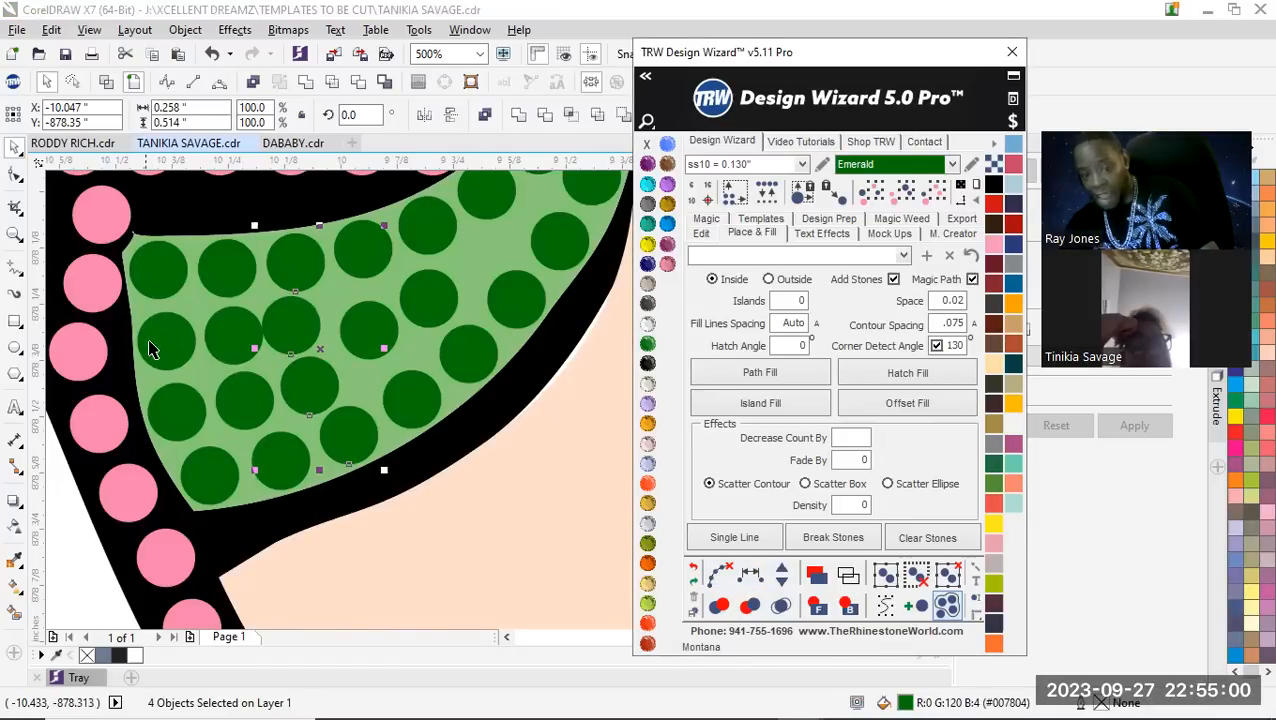
Respace the inner row of four stones across the wide end of the small iris equally
{"action": "left_click", "coordinate": [153, 348]}
{"action": "left_click", "coordinate": [228, 337], "text": "shift"}
{"action": "left_click", "coordinate": [302, 319], "text": "shift"}
{"action": "left_click", "coordinate": [360, 323], "text": "shift"}
{"action": "left_click", "coordinate": [728, 583]}
{"action": "left_click", "coordinate": [722, 576]}
{"action": "scroll", "coordinate": [335, 419], "scroll_direction": "down", "scroll_amount": 2}
{"action": "left_click", "coordinate": [208, 525]}
Respace the stones along the small iris's outer edge equally, from its narrow upper tip to the lower corner
{"action": "scroll", "coordinate": [421, 364], "scroll_direction": "up", "scroll_amount": 3}
{"action": "left_click_drag", "start_coordinate": [335, 318], "coordinate": [419, 316]}
{"action": "scroll", "coordinate": [339, 427], "scroll_direction": "down", "scroll_amount": 2}
{"action": "scroll", "coordinate": [373, 336], "scroll_direction": "up", "scroll_amount": 3}
{"action": "scroll", "coordinate": [379, 441], "scroll_direction": "down", "scroll_amount": 2}
{"action": "scroll", "coordinate": [402, 427], "scroll_direction": "up", "scroll_amount": 1}
{"action": "scroll", "coordinate": [413, 421], "scroll_direction": "down", "scroll_amount": 2}
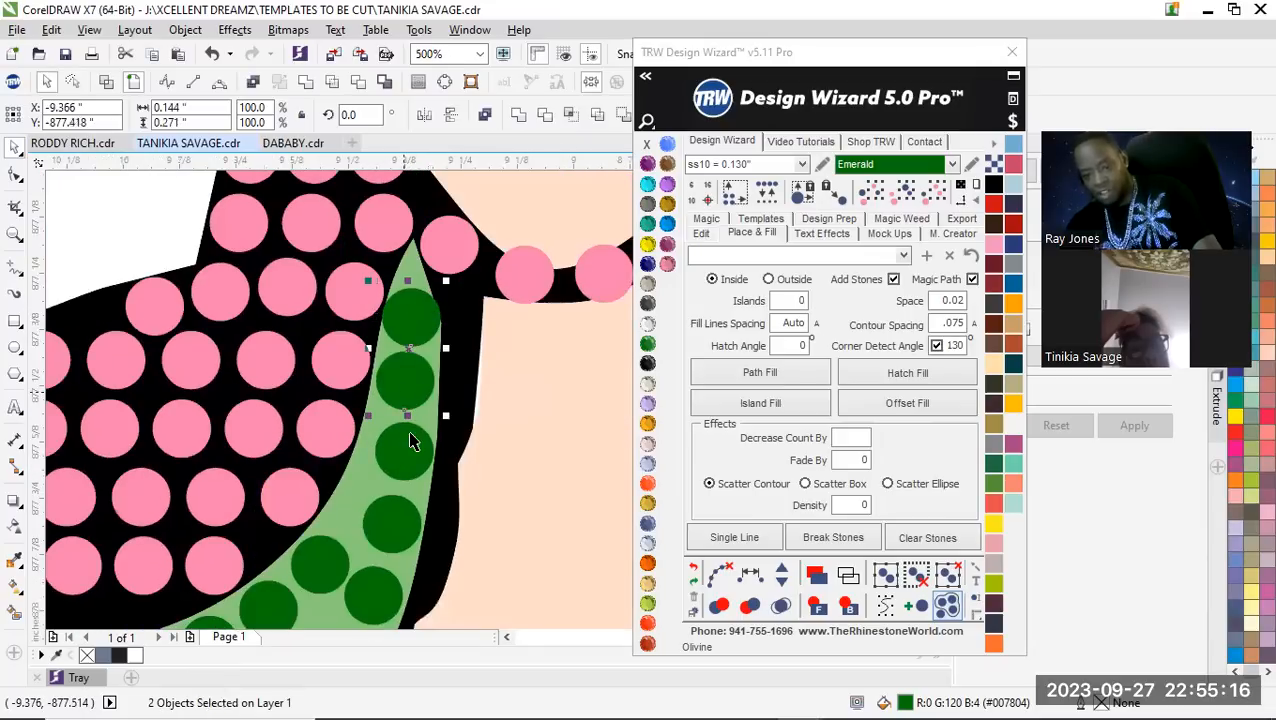
{"action": "scroll", "coordinate": [415, 445], "scroll_direction": "down", "scroll_amount": 1}
{"action": "scroll", "coordinate": [421, 450], "scroll_direction": "up", "scroll_amount": 1}
{"action": "left_click", "coordinate": [438, 376], "text": "shift"}
{"action": "left_click", "coordinate": [413, 469], "text": "shift"}
{"action": "left_click", "coordinate": [396, 516], "text": "shift"}
{"action": "scroll", "coordinate": [402, 495], "scroll_direction": "down", "scroll_amount": 1}
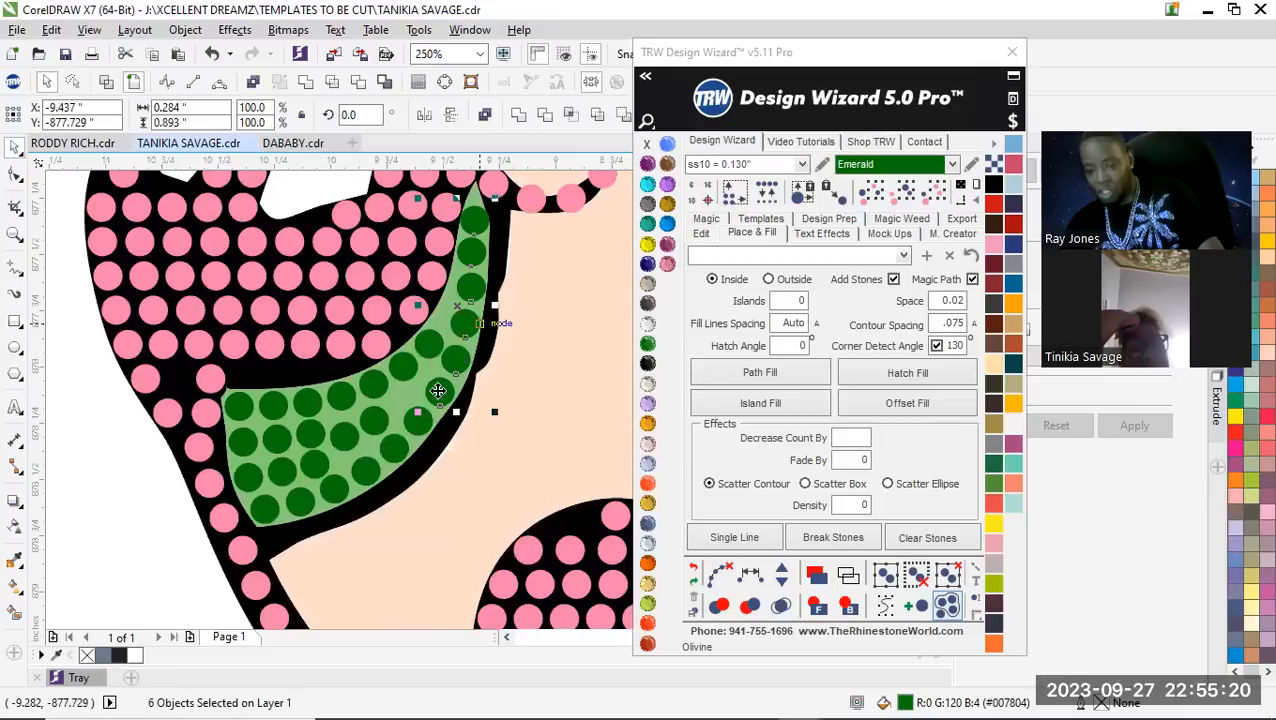
{"action": "scroll", "coordinate": [416, 460], "scroll_direction": "up", "scroll_amount": 1}
{"action": "left_click", "coordinate": [436, 401], "text": "shift"}
{"action": "left_click", "coordinate": [381, 443], "text": "shift"}
{"action": "left_click", "coordinate": [322, 487], "text": "shift"}
{"action": "left_click", "coordinate": [268, 516], "text": "shift"}
{"action": "left_click", "coordinate": [191, 550], "text": "shift"}
{"action": "left_click", "coordinate": [113, 566], "text": "shift"}
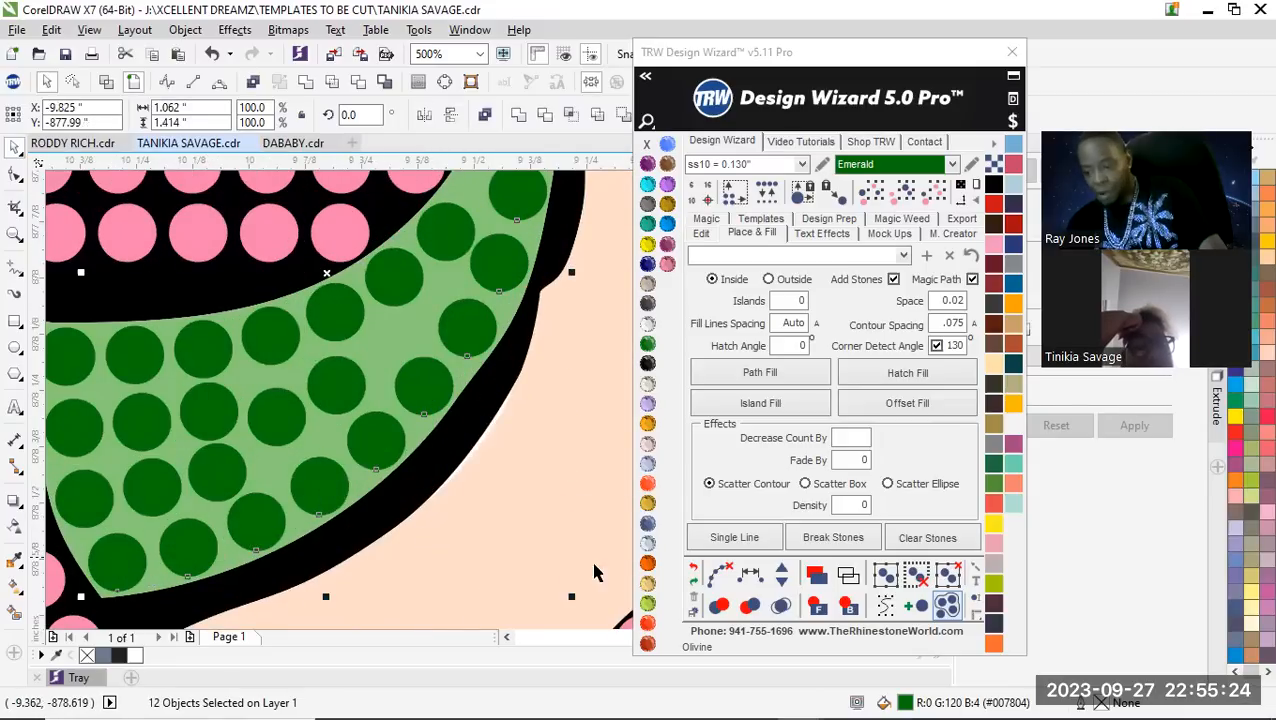
{"action": "left_click", "coordinate": [720, 574]}
{"action": "left_click", "coordinate": [722, 577]}
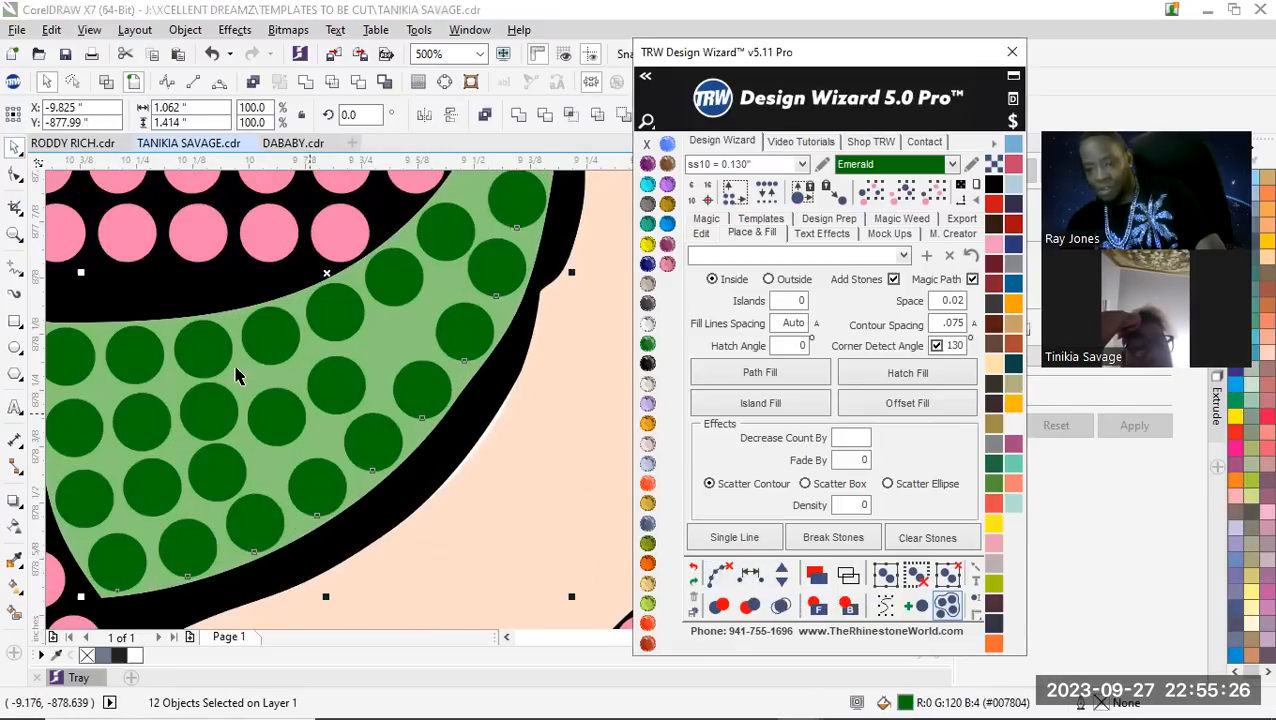
{"action": "scroll", "coordinate": [250, 388], "scroll_direction": "down", "scroll_amount": 4}
{"action": "left_click", "coordinate": [443, 272]}
Add Emerald stones to the large iris's middle row to close the gap at its bend, spacing the row equally
{"action": "scroll", "coordinate": [360, 400], "scroll_direction": "up", "scroll_amount": 6}
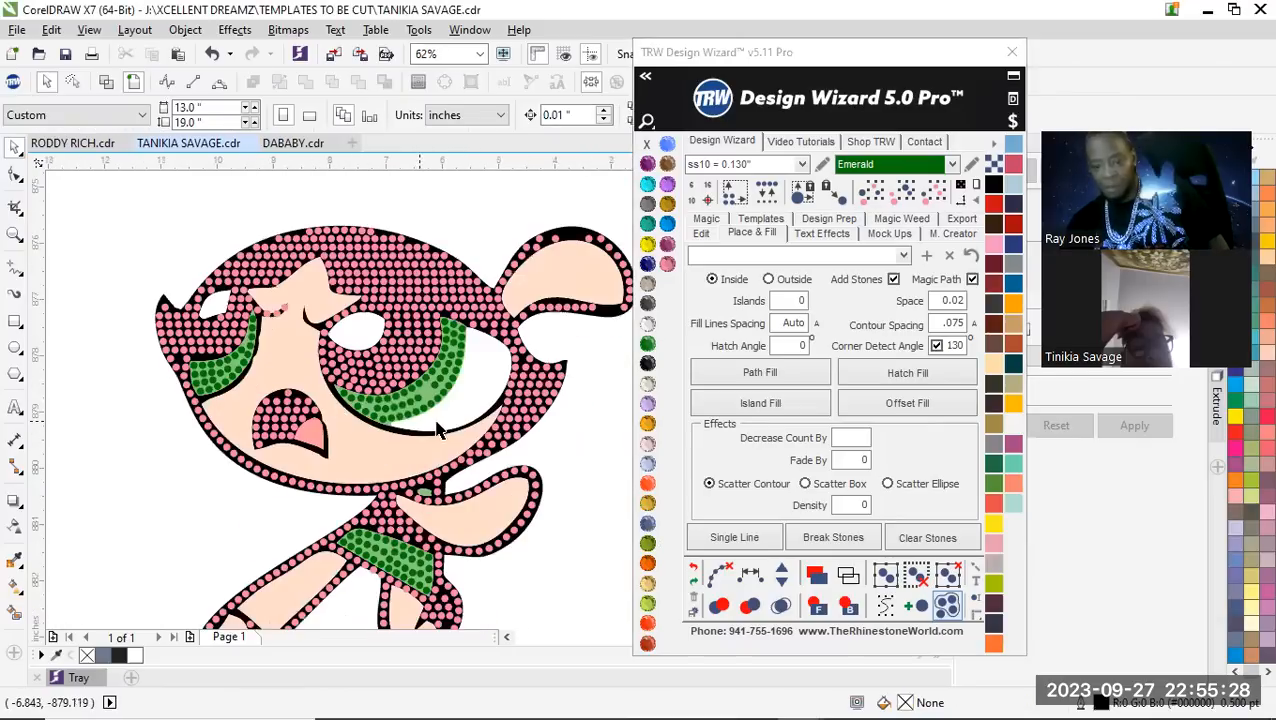
{"action": "left_click", "coordinate": [196, 385]}
{"action": "scroll", "coordinate": [233, 420], "scroll_direction": "down", "scroll_amount": 1}
{"action": "left_click", "coordinate": [249, 403], "text": "shift"}
{"action": "left_click", "coordinate": [280, 390], "text": "shift"}
{"action": "left_click", "coordinate": [310, 382], "text": "shift"}
{"action": "left_click", "coordinate": [340, 376], "text": "shift"}
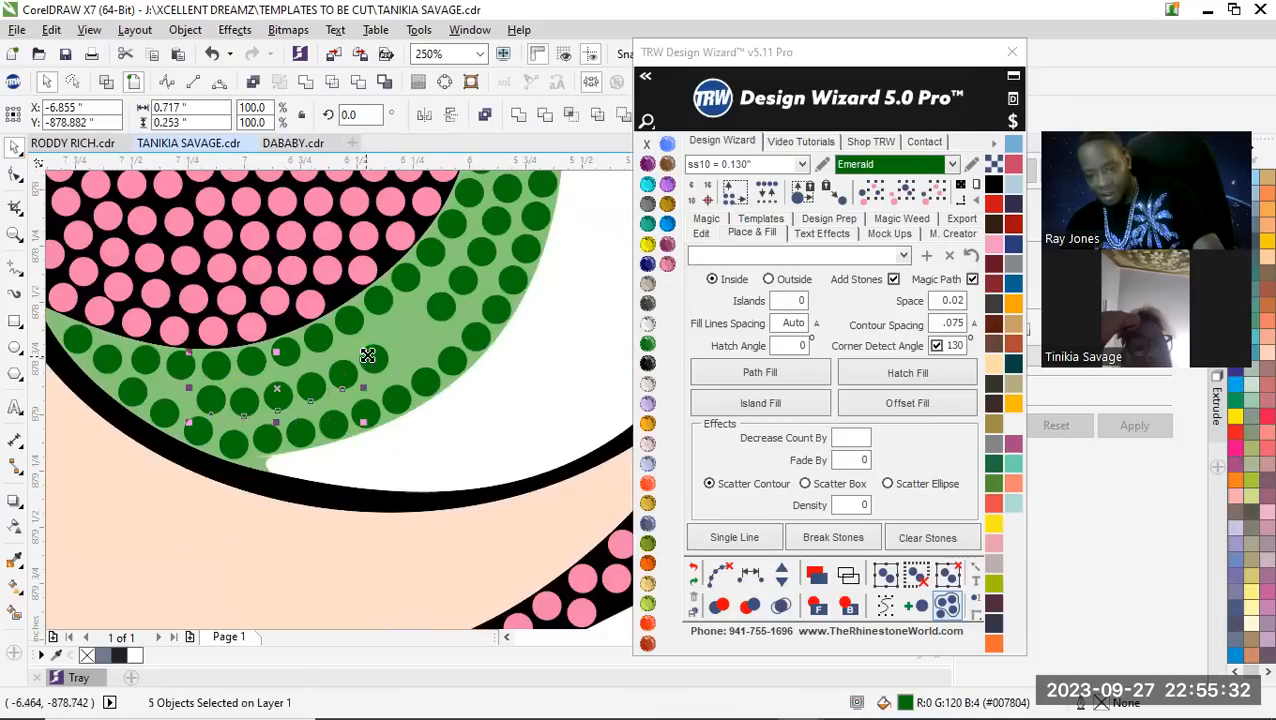
{"action": "left_click", "coordinate": [382, 358], "text": "shift"}
{"action": "left_click", "coordinate": [447, 302], "text": "shift"}
{"action": "left_click", "coordinate": [470, 276], "text": "shift"}
{"action": "left_click", "coordinate": [487, 242], "text": "shift"}
{"action": "left_click", "coordinate": [497, 218], "text": "shift"}
{"action": "left_click", "coordinate": [505, 196], "text": "shift"}
{"action": "scroll", "coordinate": [497, 230], "scroll_direction": "down", "scroll_amount": 1}
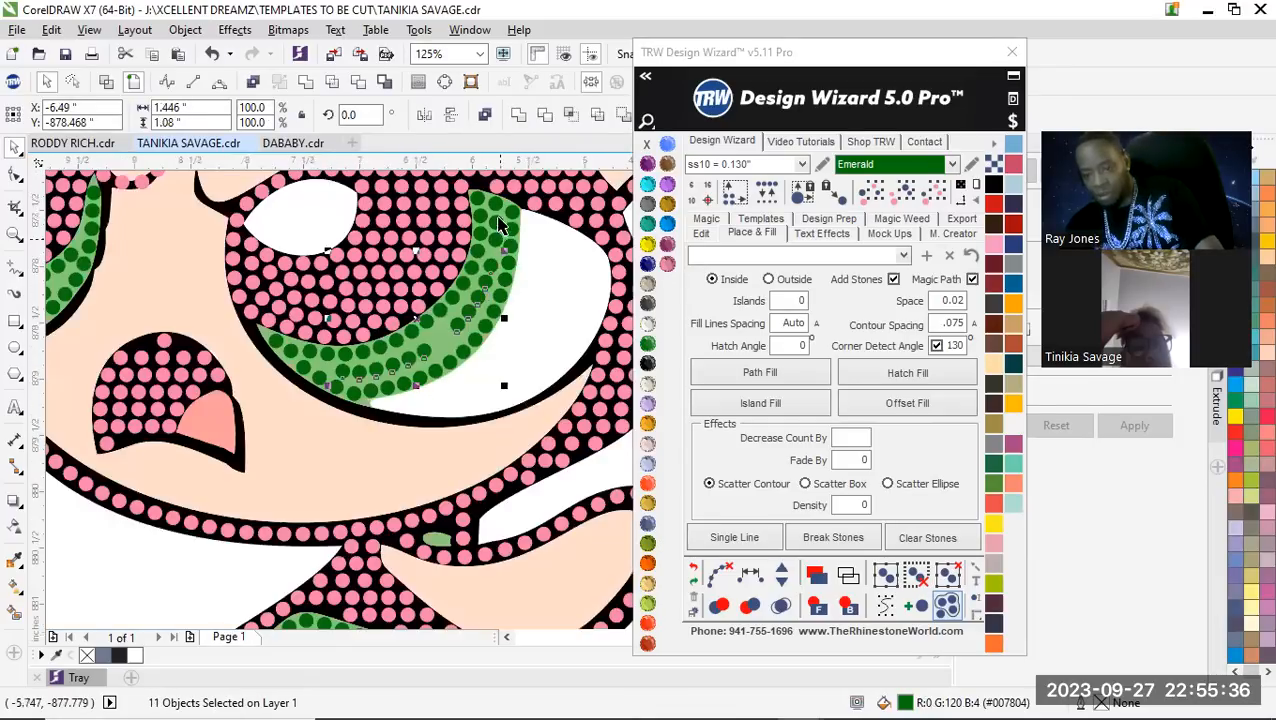
{"action": "scroll", "coordinate": [492, 248], "scroll_direction": "up", "scroll_amount": 1}
{"action": "left_click", "coordinate": [490, 248], "text": "shift"}
{"action": "left_click", "coordinate": [497, 214], "text": "shift"}
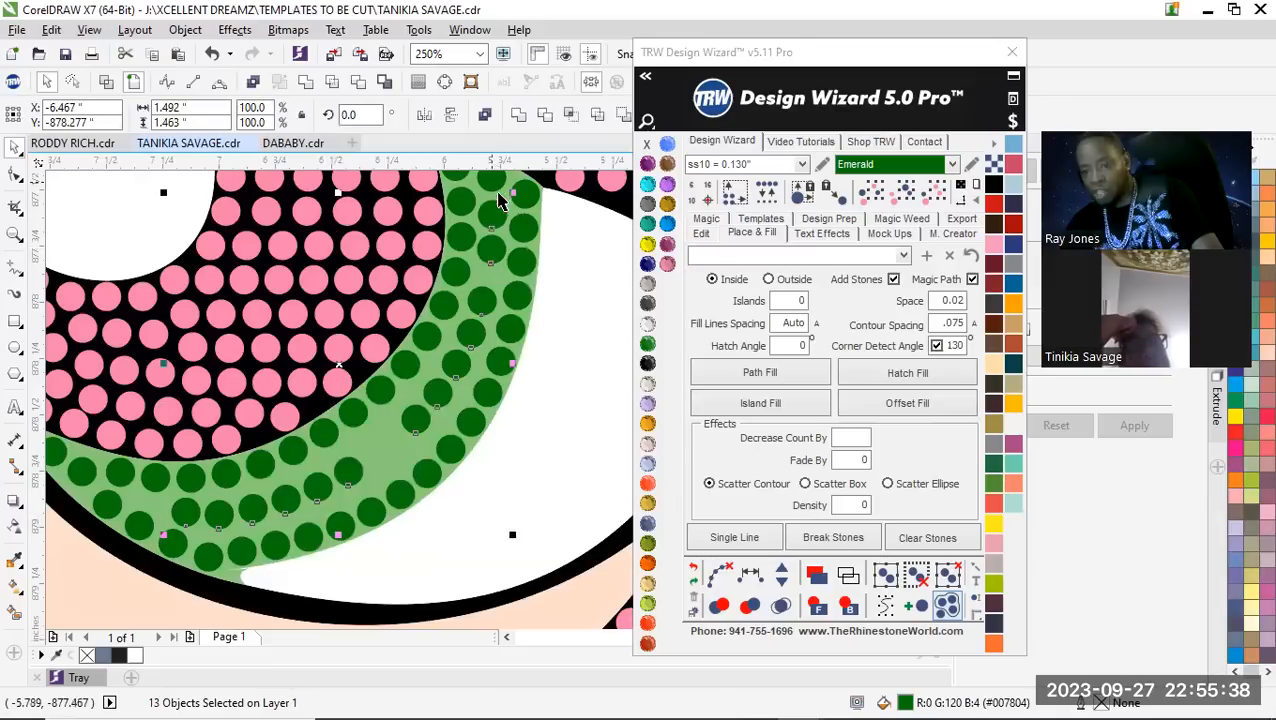
{"action": "left_click", "coordinate": [781, 572]}
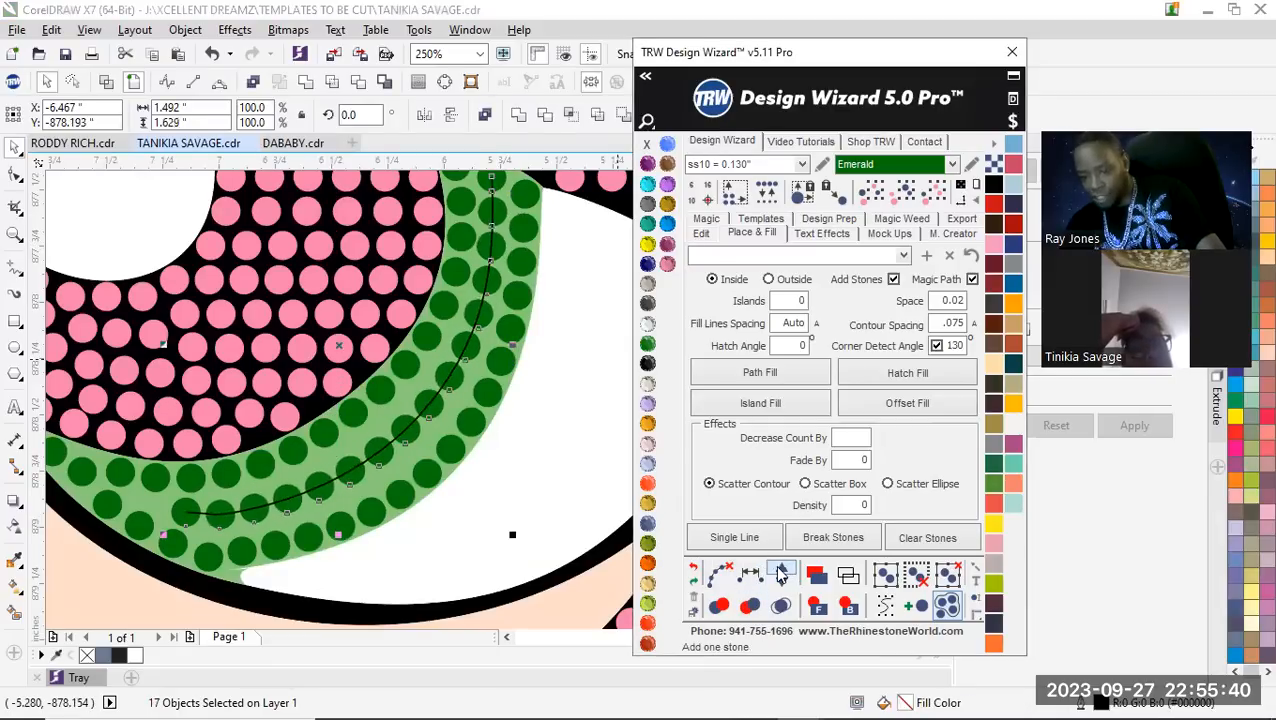
Add one Emerald stone to the three-stone column across the middle of the dress, spacing the column equally and clearing the path
{"action": "scroll", "coordinate": [322, 478], "scroll_direction": "down", "scroll_amount": 5}
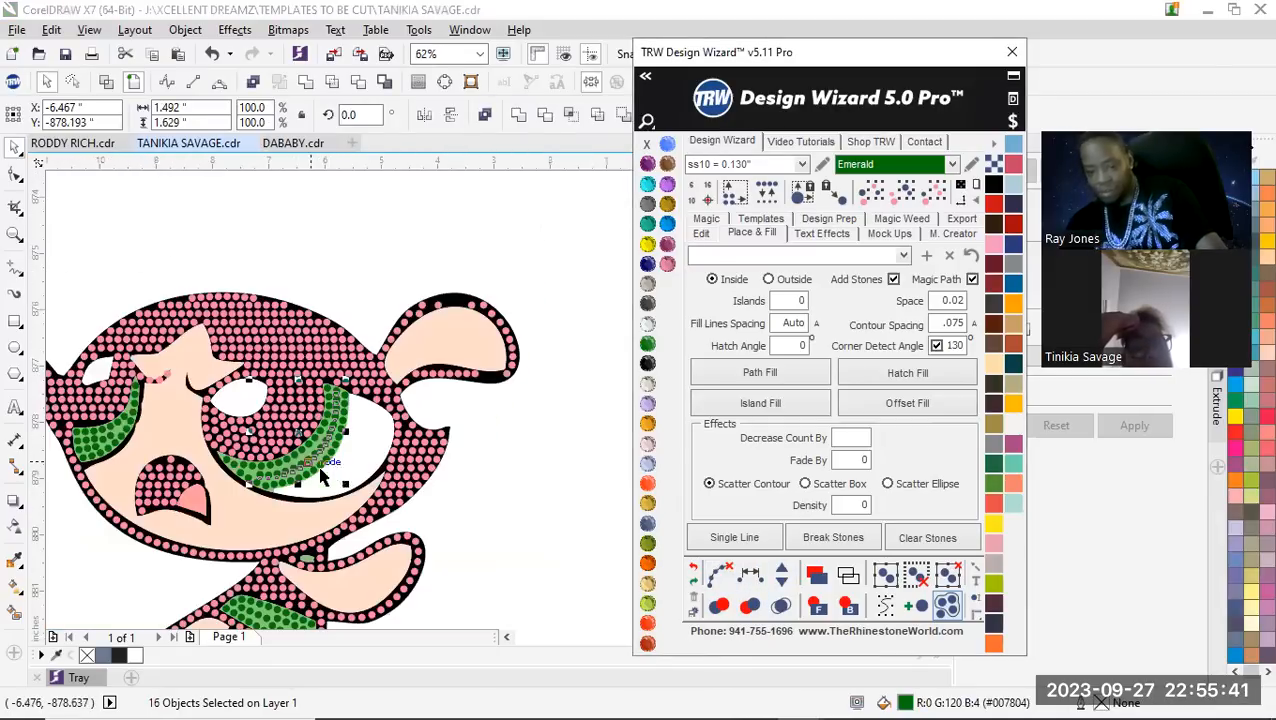
{"action": "left_click", "coordinate": [495, 487]}
{"action": "scroll", "coordinate": [520, 465], "scroll_direction": "up", "scroll_amount": 5}
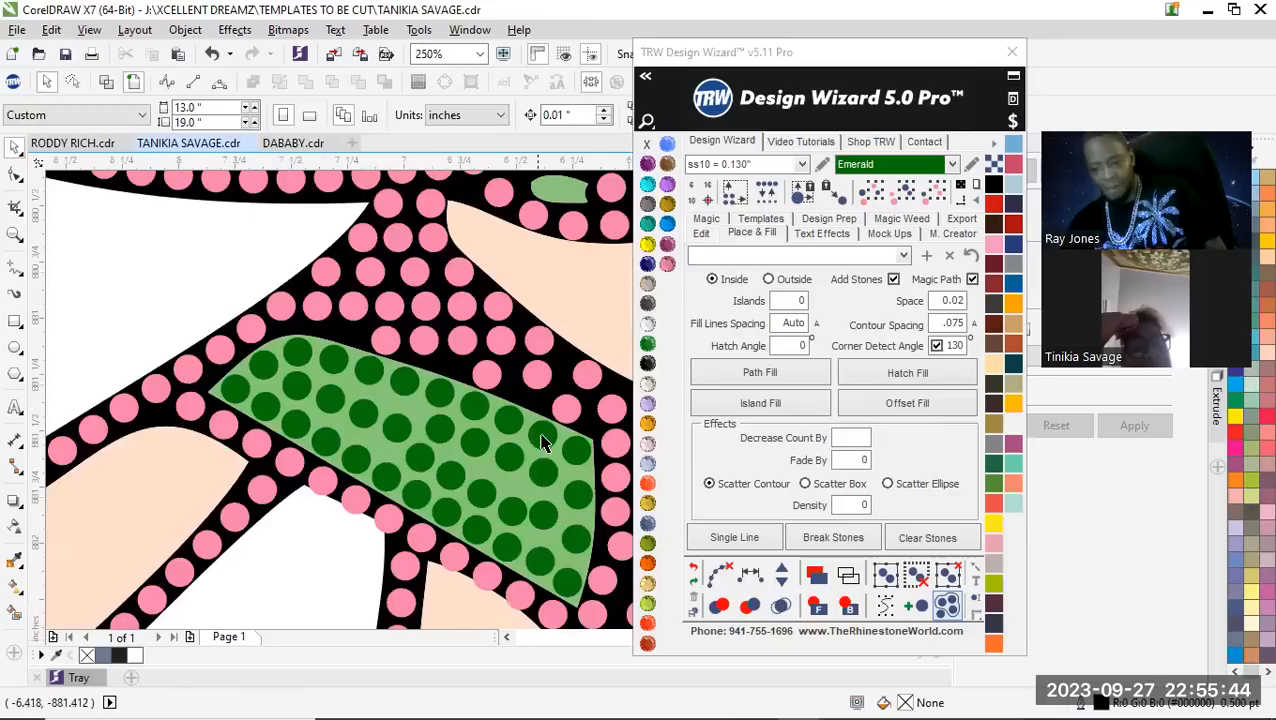
{"action": "scroll", "coordinate": [403, 428], "scroll_direction": "up", "scroll_amount": 2}
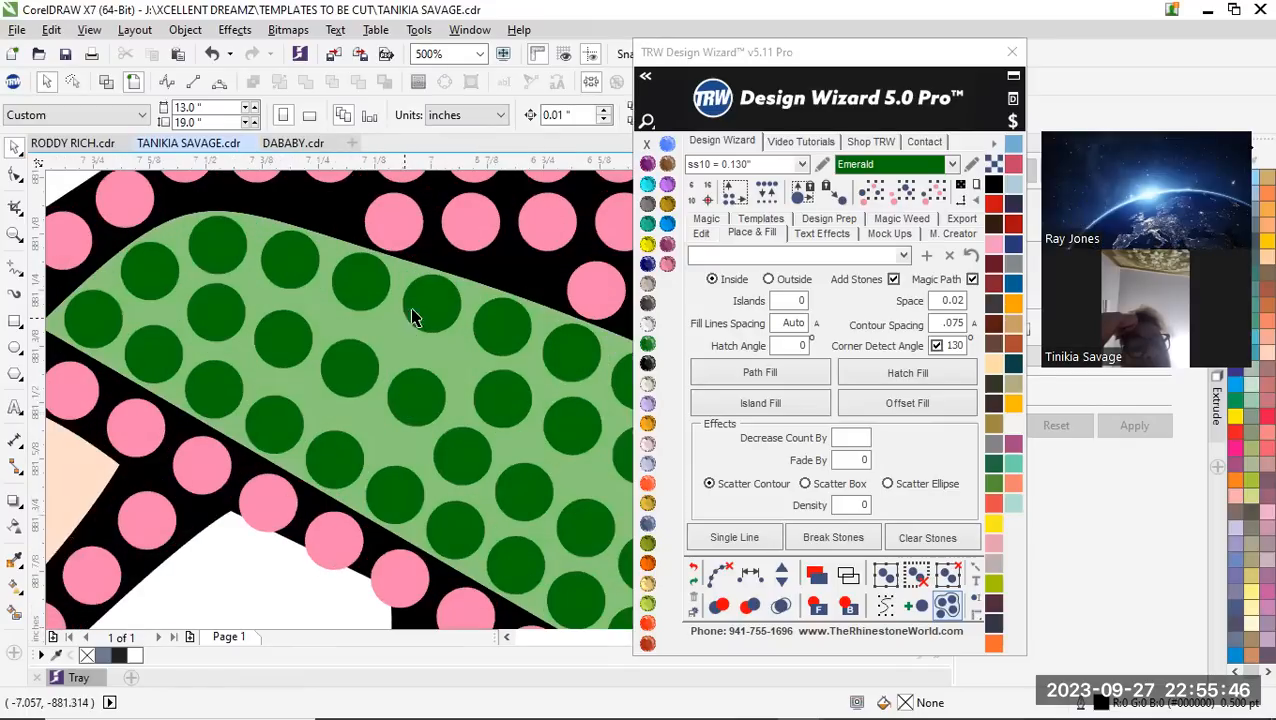
{"action": "left_click", "coordinate": [415, 318]}
{"action": "left_click", "coordinate": [420, 392], "text": "shift"}
{"action": "left_click", "coordinate": [402, 515], "text": "shift"}
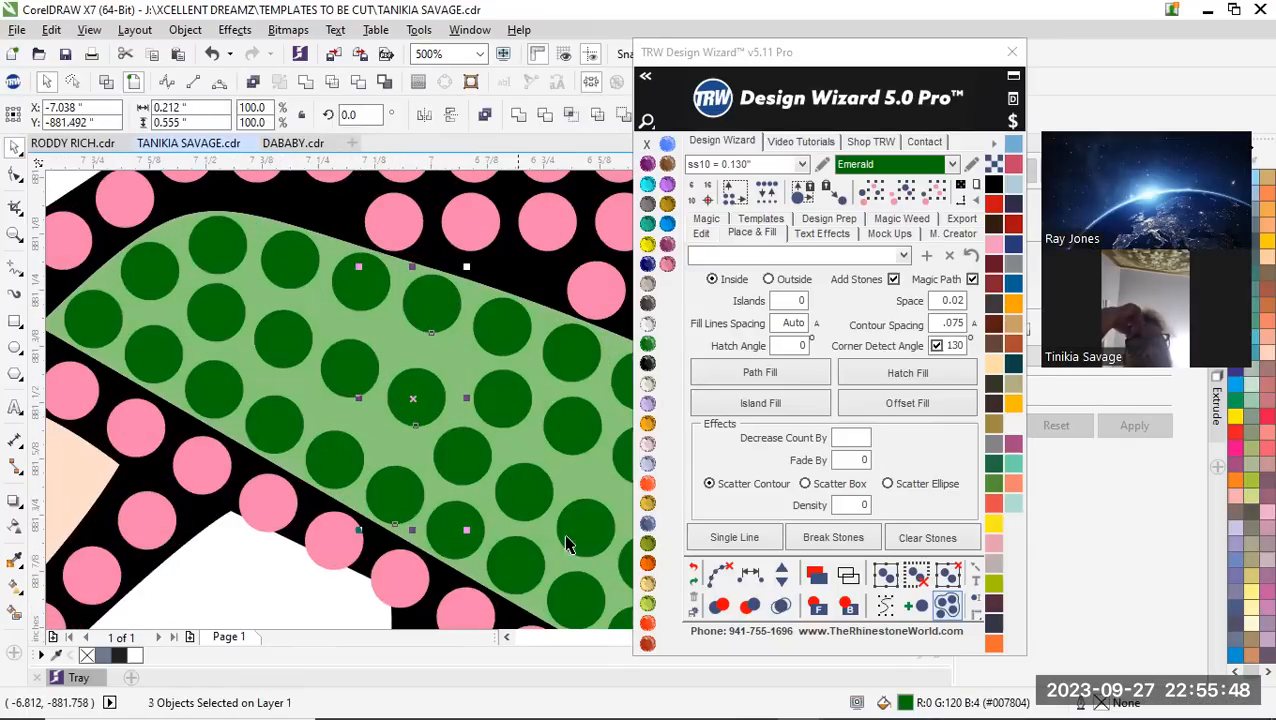
{"action": "left_click", "coordinate": [752, 575]}
{"action": "left_click", "coordinate": [781, 572]}
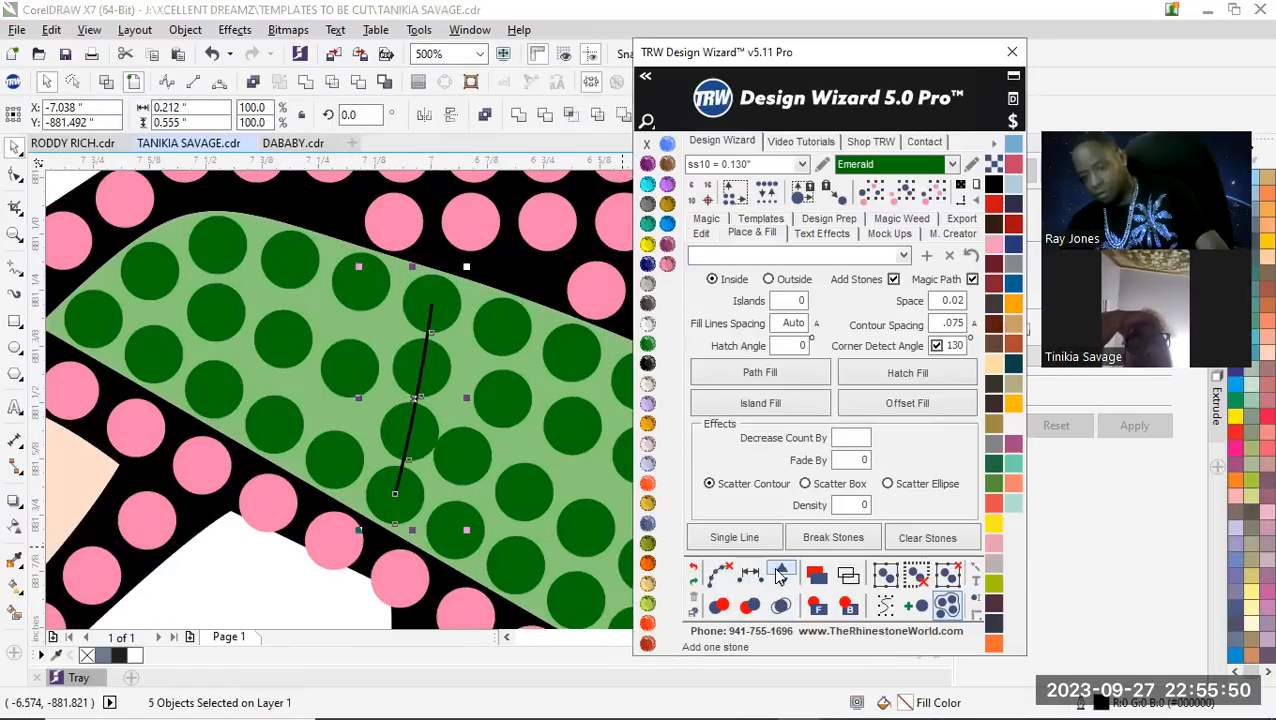
{"action": "scroll", "coordinate": [280, 427], "scroll_direction": "down", "scroll_amount": 3}
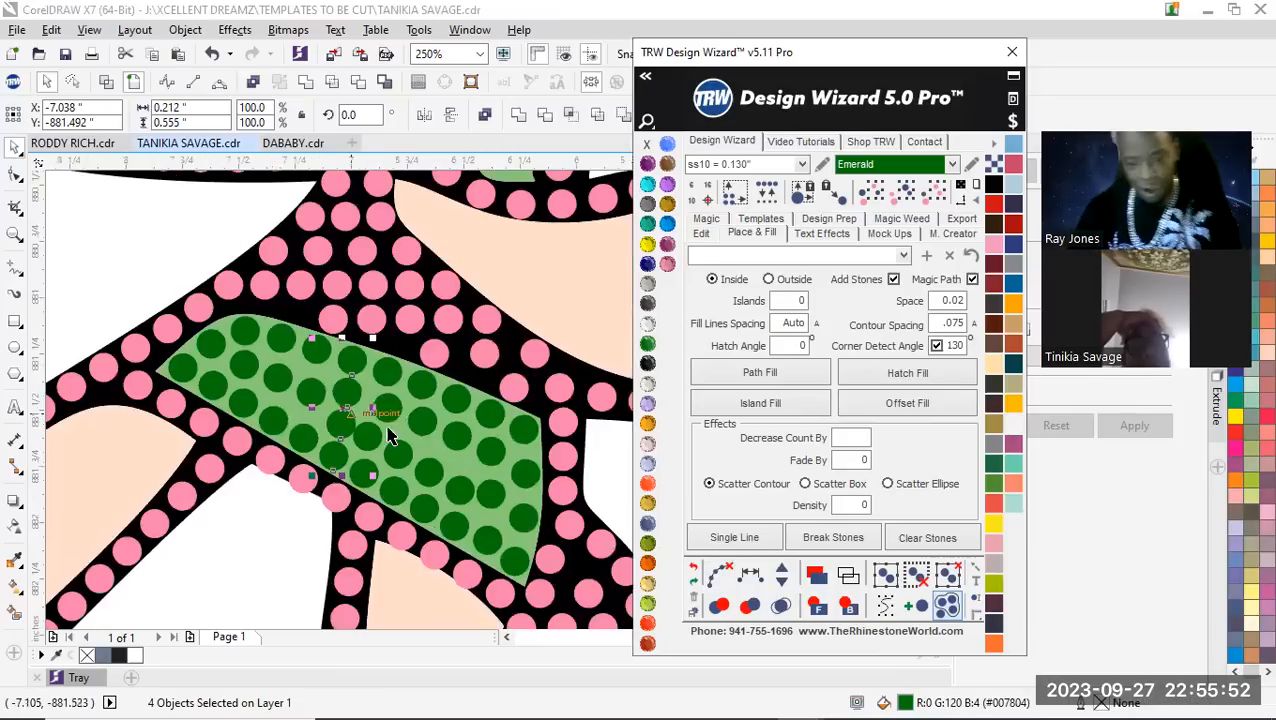
{"action": "scroll", "coordinate": [370, 430], "scroll_direction": "down", "scroll_amount": 2}
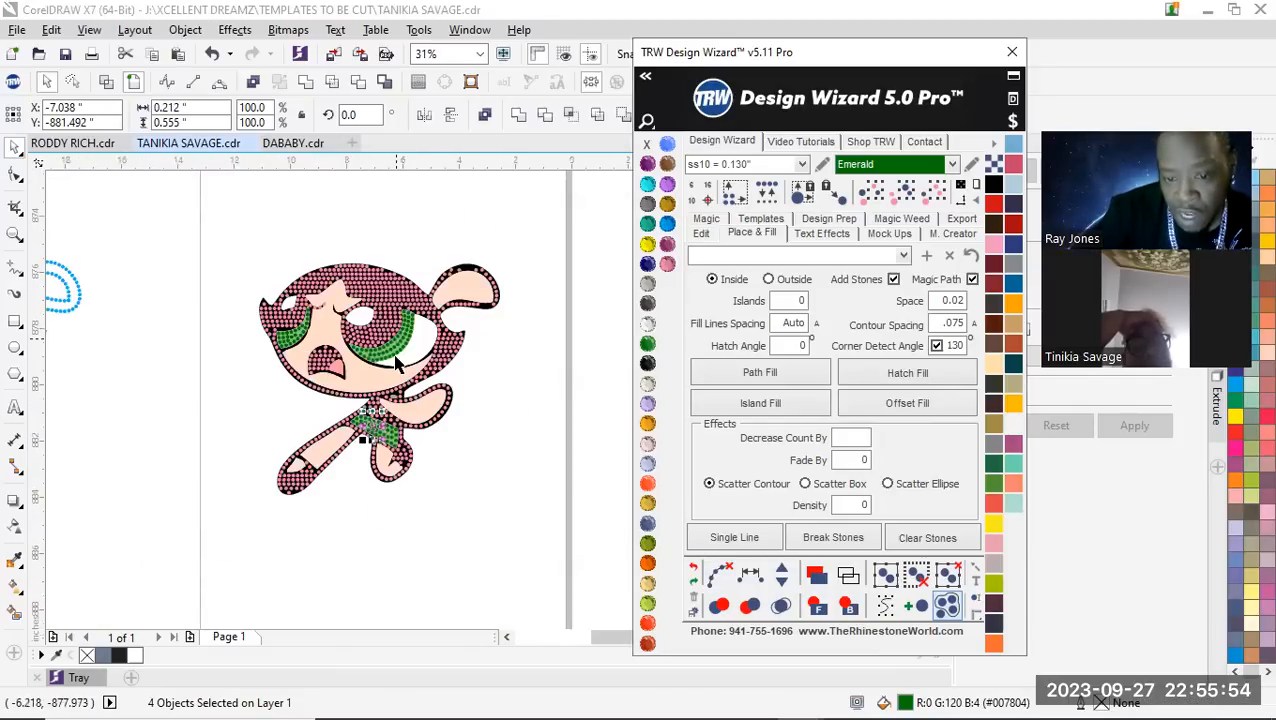
{"action": "scroll", "coordinate": [399, 362], "scroll_direction": "up", "scroll_amount": 3}
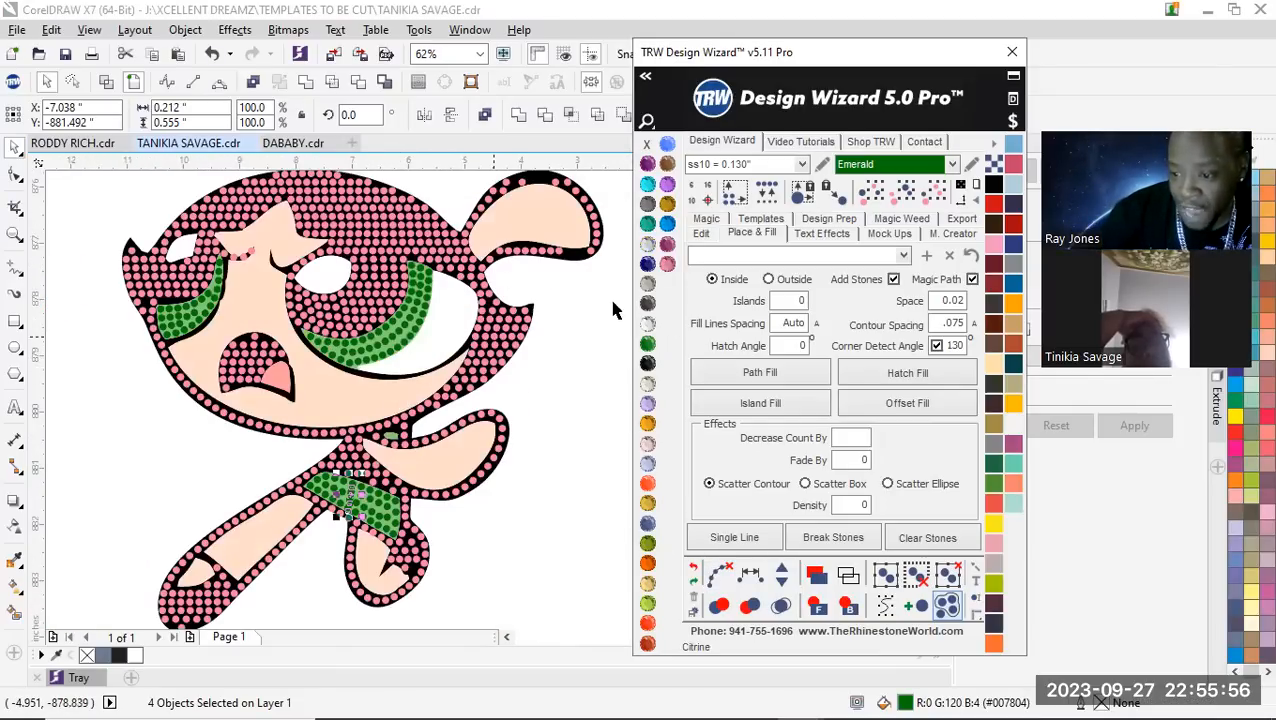
Select all Emerald stones and nudge them 15 inches to the right, off the character
{"action": "scroll", "coordinate": [346, 370], "scroll_direction": "down", "scroll_amount": 1}
{"action": "left_click", "coordinate": [360, 360]}
{"action": "left_click", "coordinate": [934, 203]}
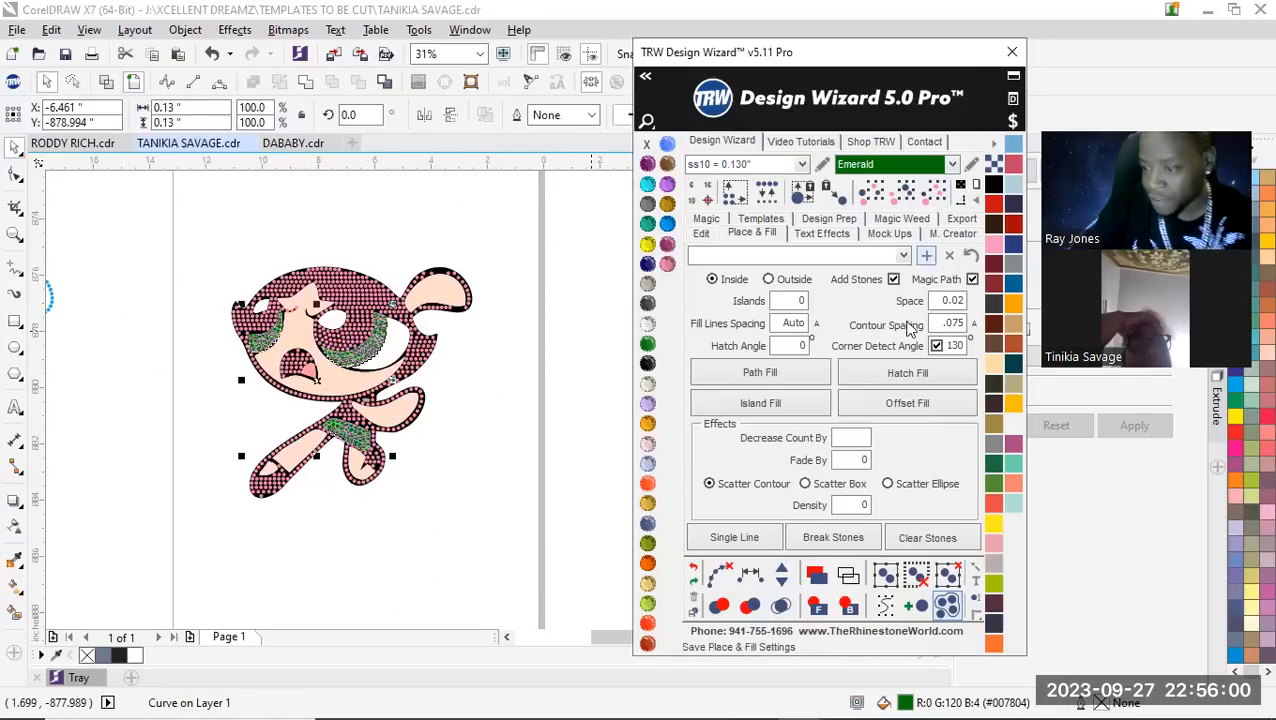
{"action": "left_click", "coordinate": [705, 236]}
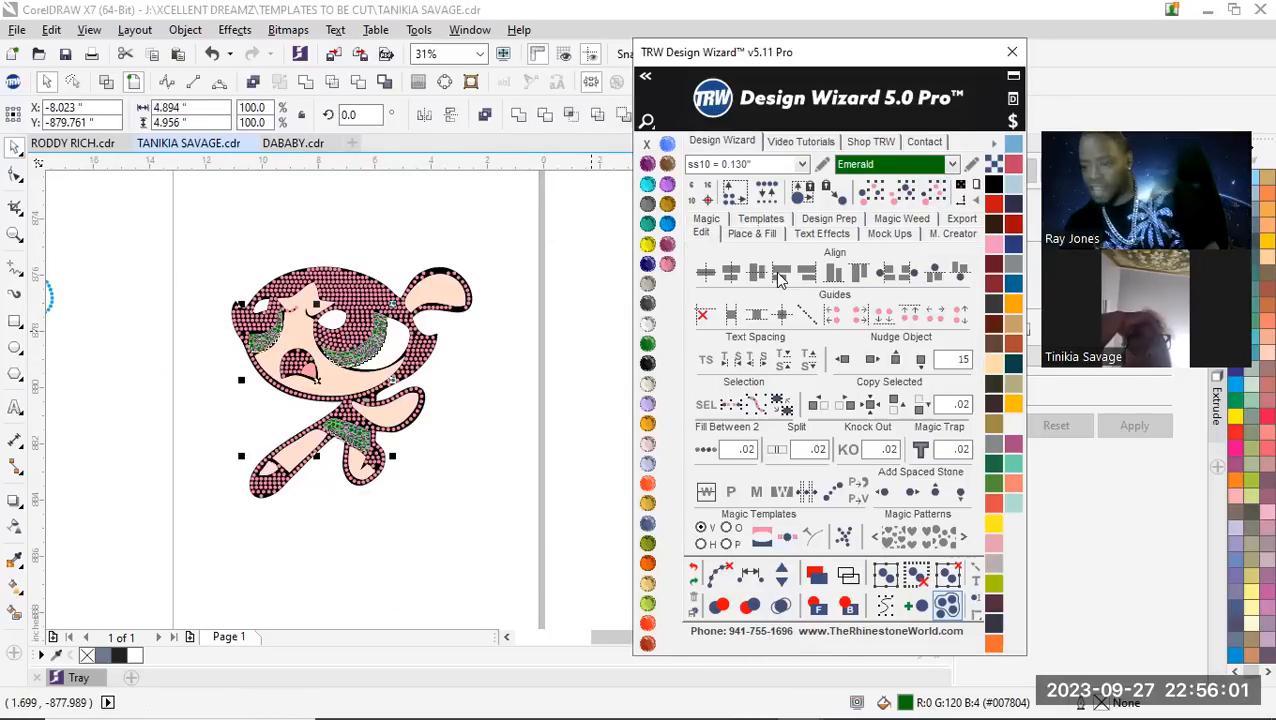
{"action": "left_click", "coordinate": [869, 362]}
{"action": "scroll", "coordinate": [327, 390], "scroll_direction": "down", "scroll_amount": 2}
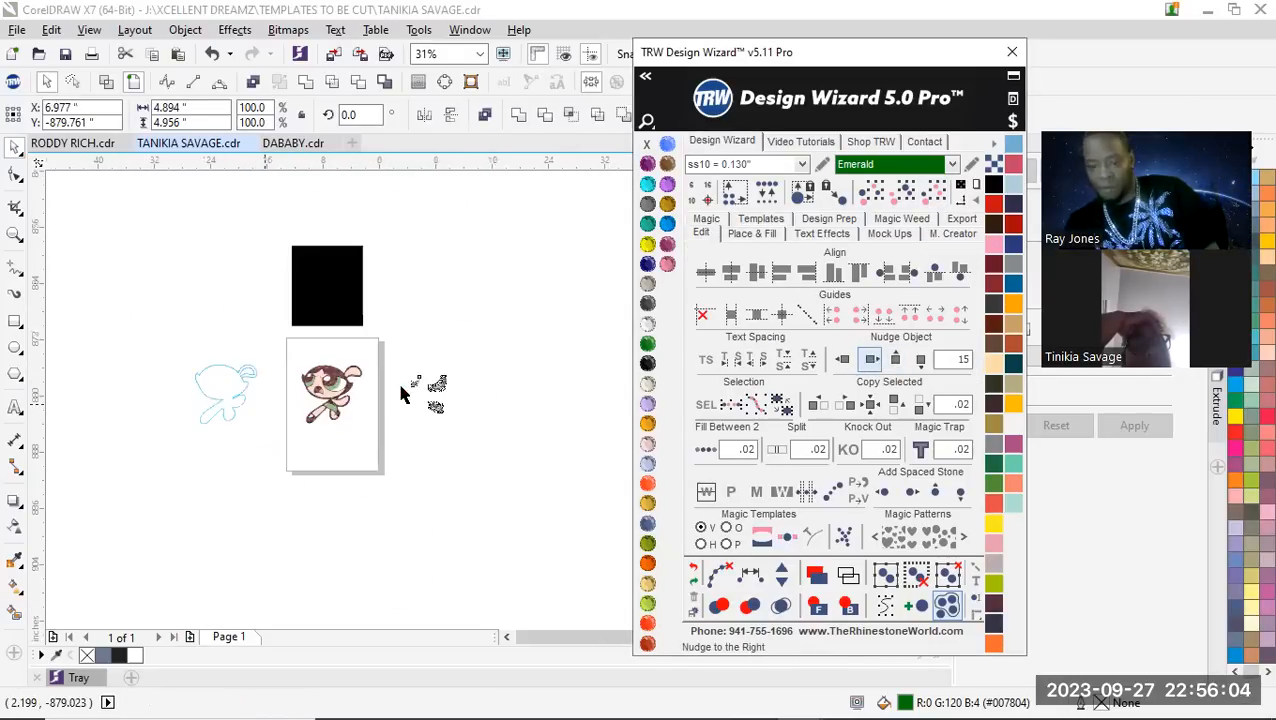
{"action": "scroll", "coordinate": [403, 391], "scroll_direction": "up", "scroll_amount": 1}
{"action": "left_click", "coordinate": [288, 342]}
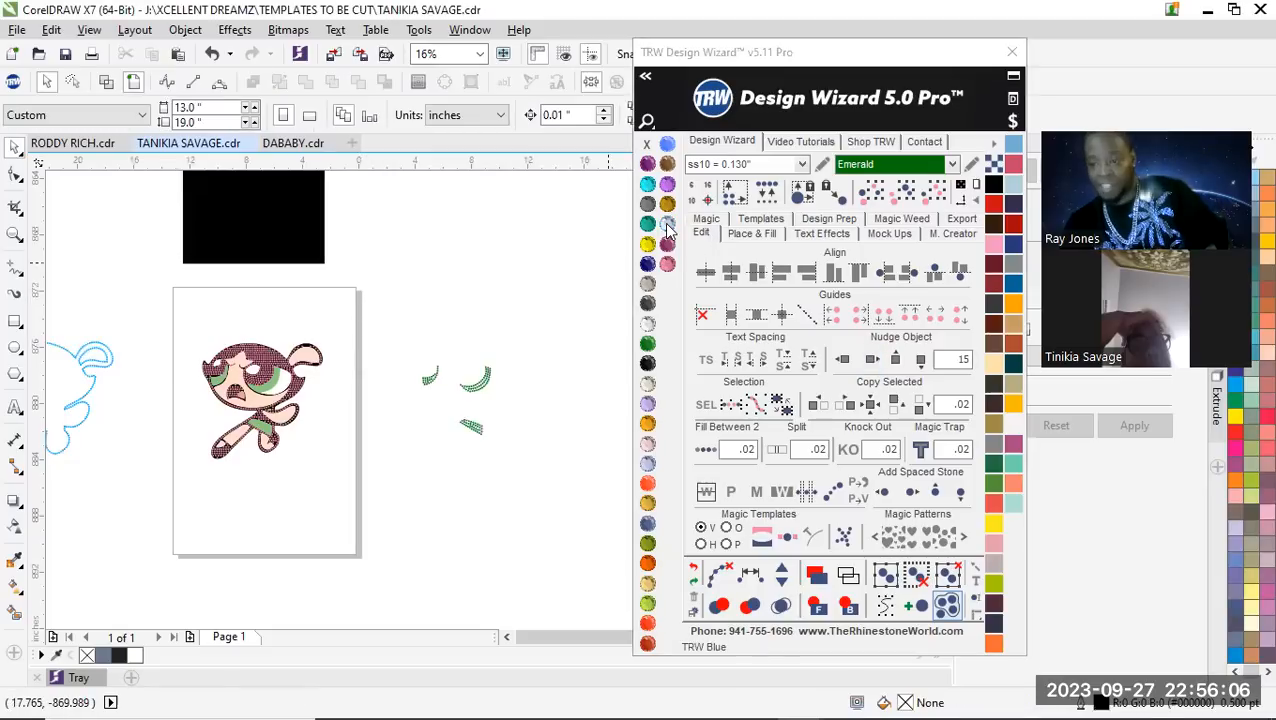
Fill the character's green eye and dress shapes with ss10 Olivine stones using Hatch Fill
{"action": "scroll", "coordinate": [197, 420], "scroll_direction": "up", "scroll_amount": 1}
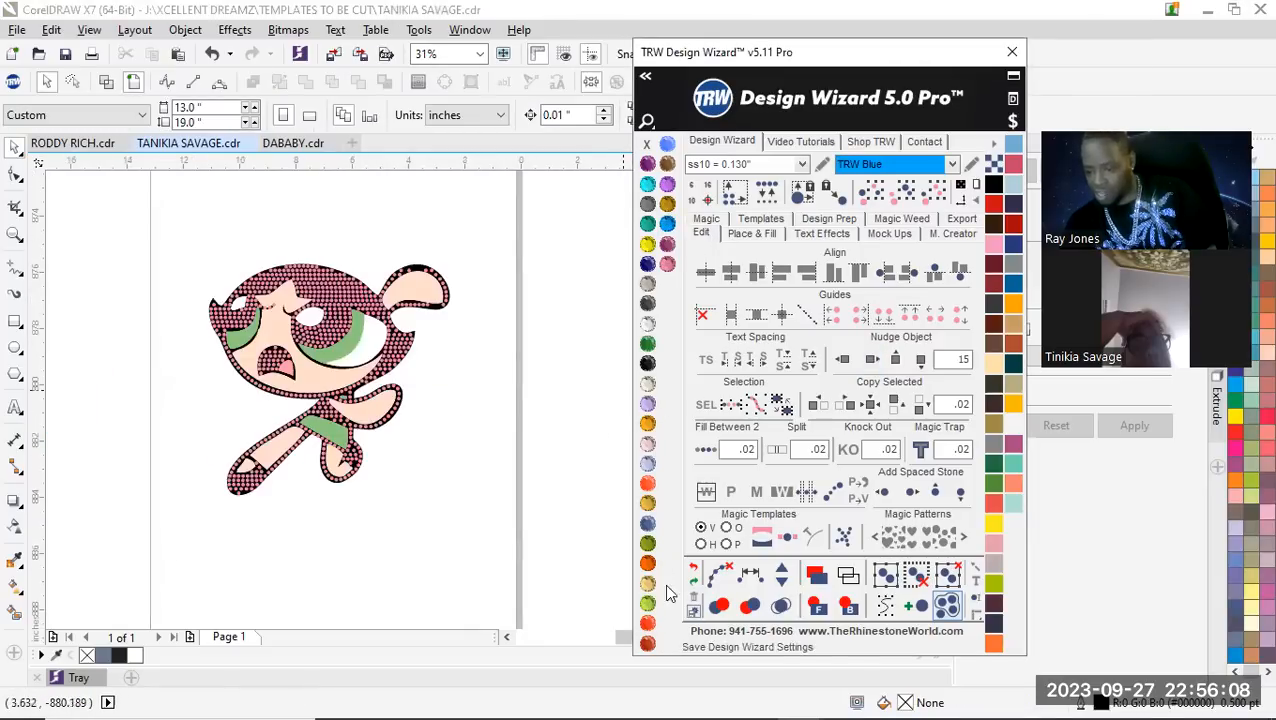
{"action": "left_click", "coordinate": [648, 544]}
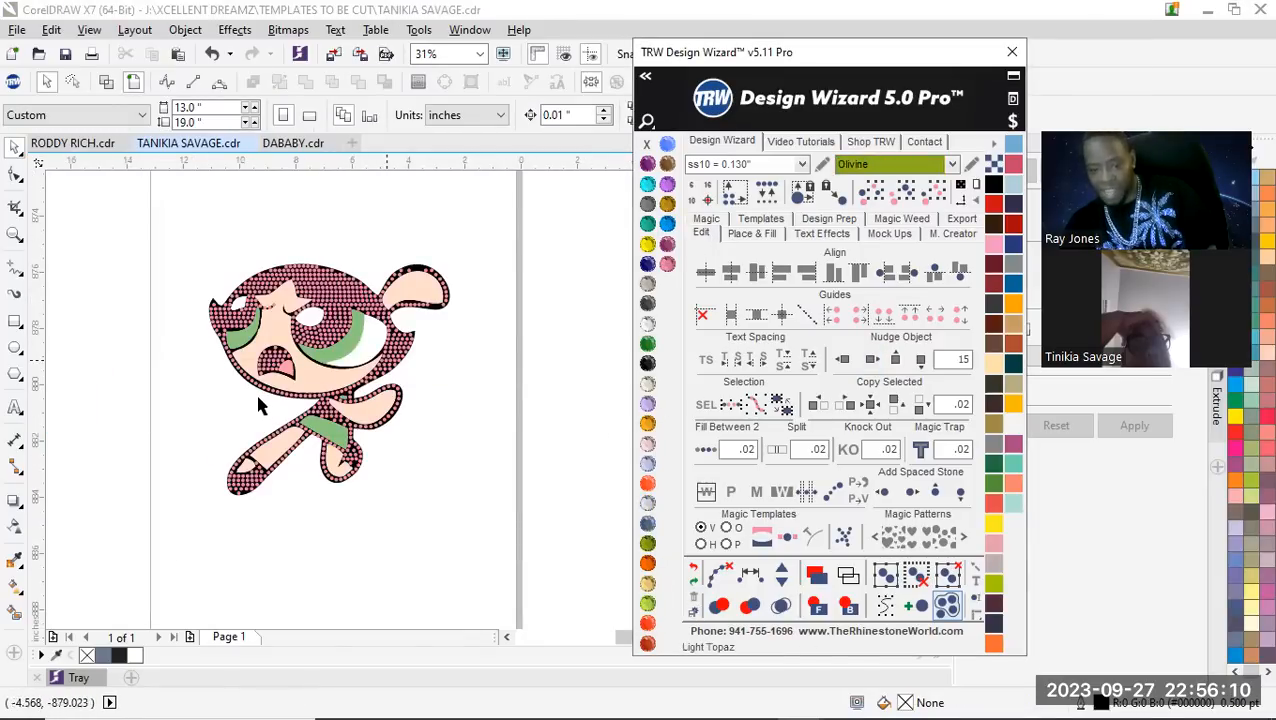
{"action": "scroll", "coordinate": [310, 390], "scroll_direction": "up", "scroll_amount": 2}
{"action": "left_click", "coordinate": [487, 400]}
{"action": "scroll", "coordinate": [489, 405], "scroll_direction": "down", "scroll_amount": 1}
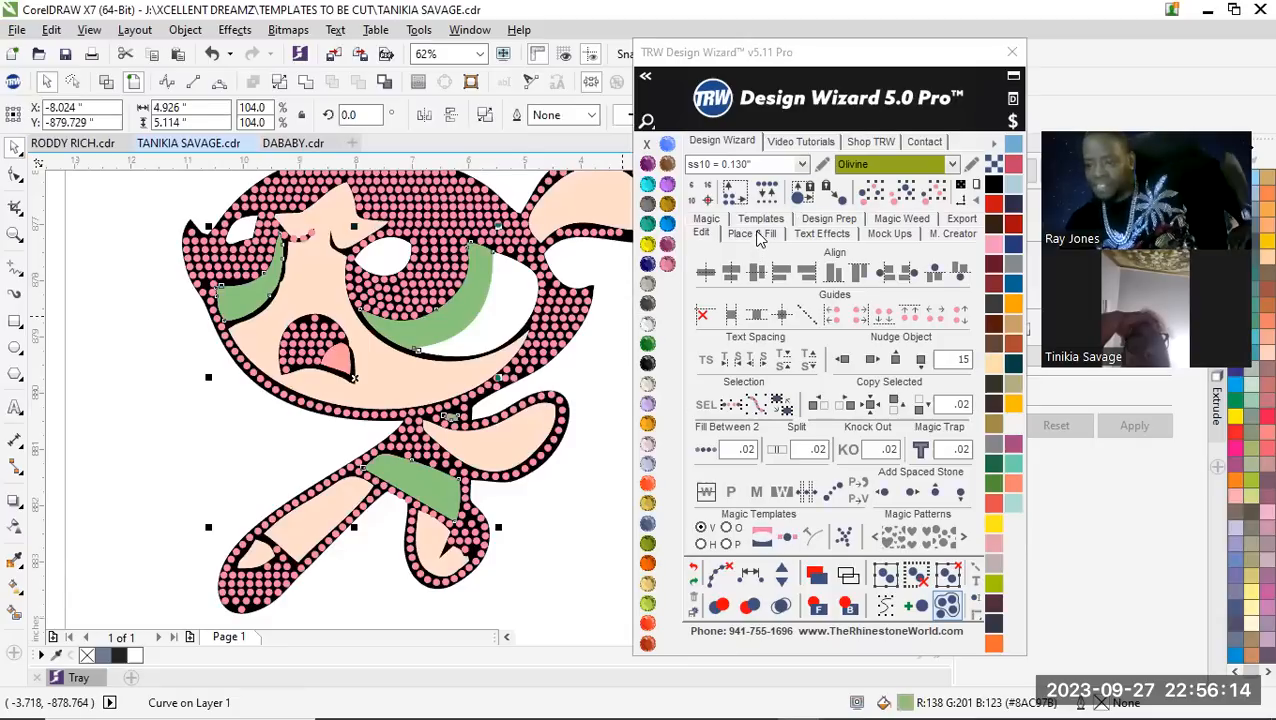
{"action": "left_click", "coordinate": [755, 233]}
{"action": "left_click", "coordinate": [907, 372]}
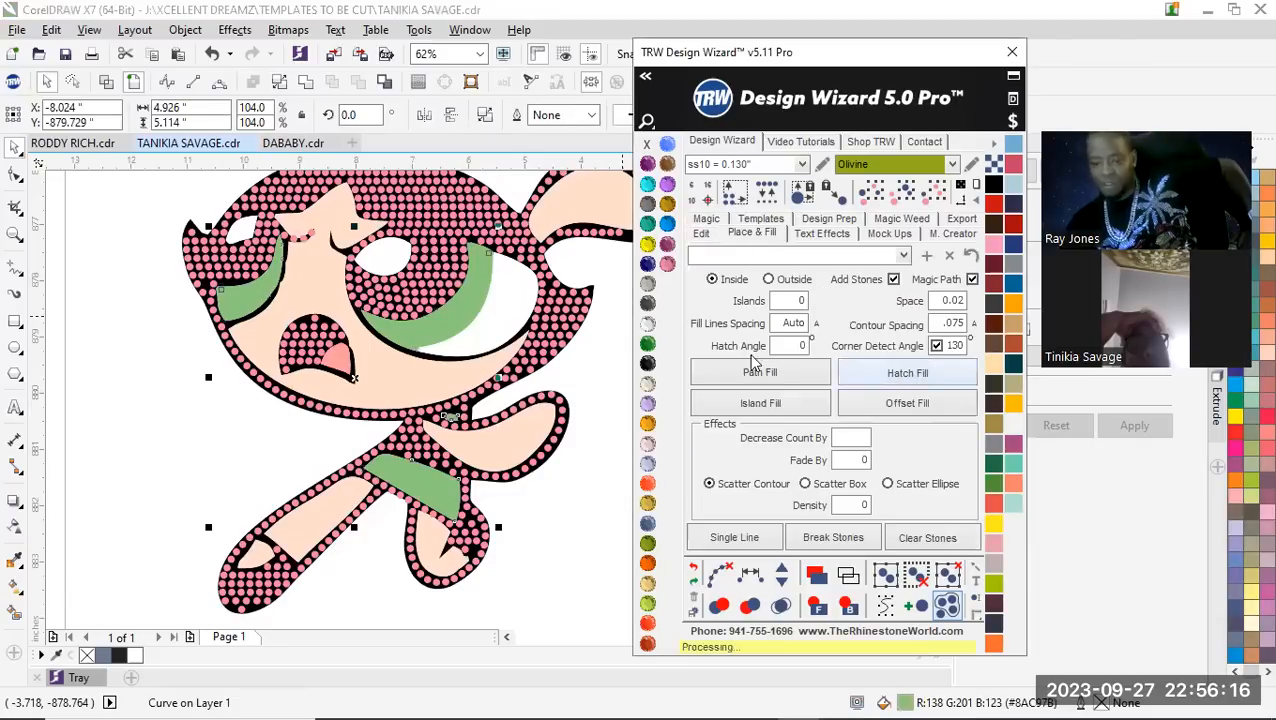
Recolour the hatch-filled stones in the eyes and dress to Red Siam
{"action": "left_click", "coordinate": [781, 605]}
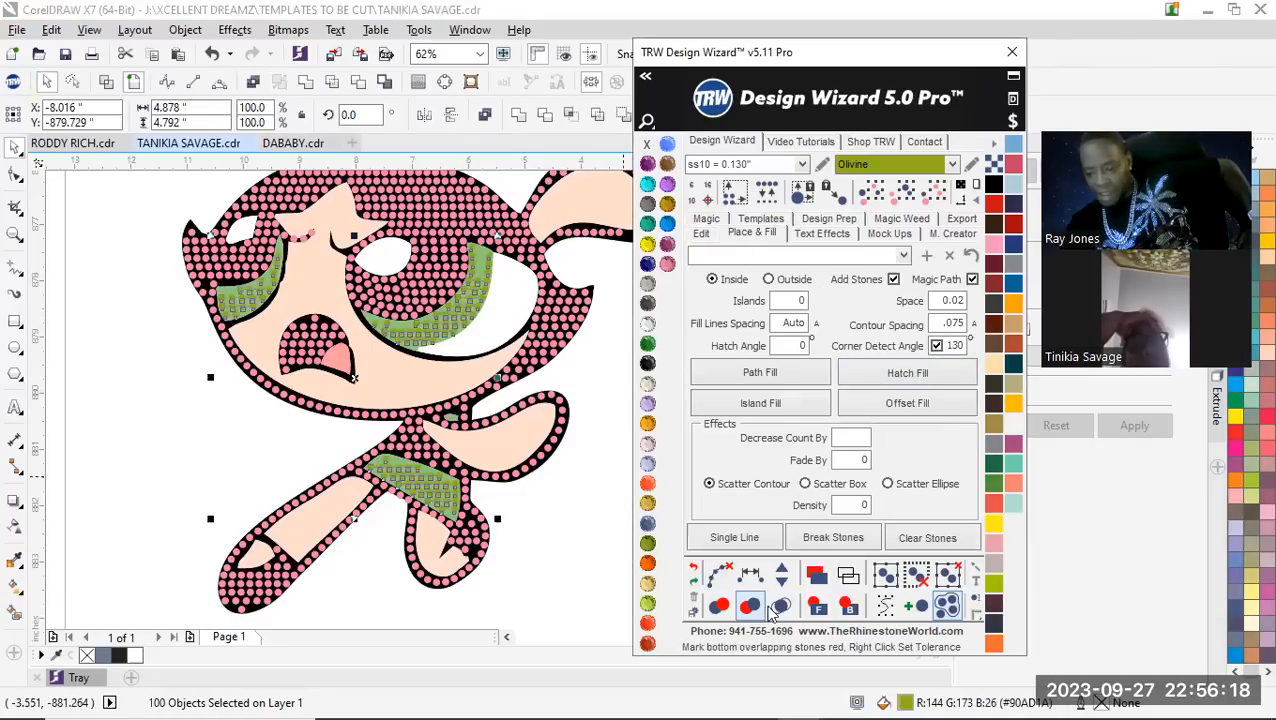
{"action": "left_click", "coordinate": [648, 623]}
{"action": "left_click", "coordinate": [571, 561]}
Examine how the Red Siam hatch-fill stones sit inside the eye and dress shapes
{"action": "scroll", "coordinate": [388, 482], "scroll_direction": "down", "scroll_amount": 3}
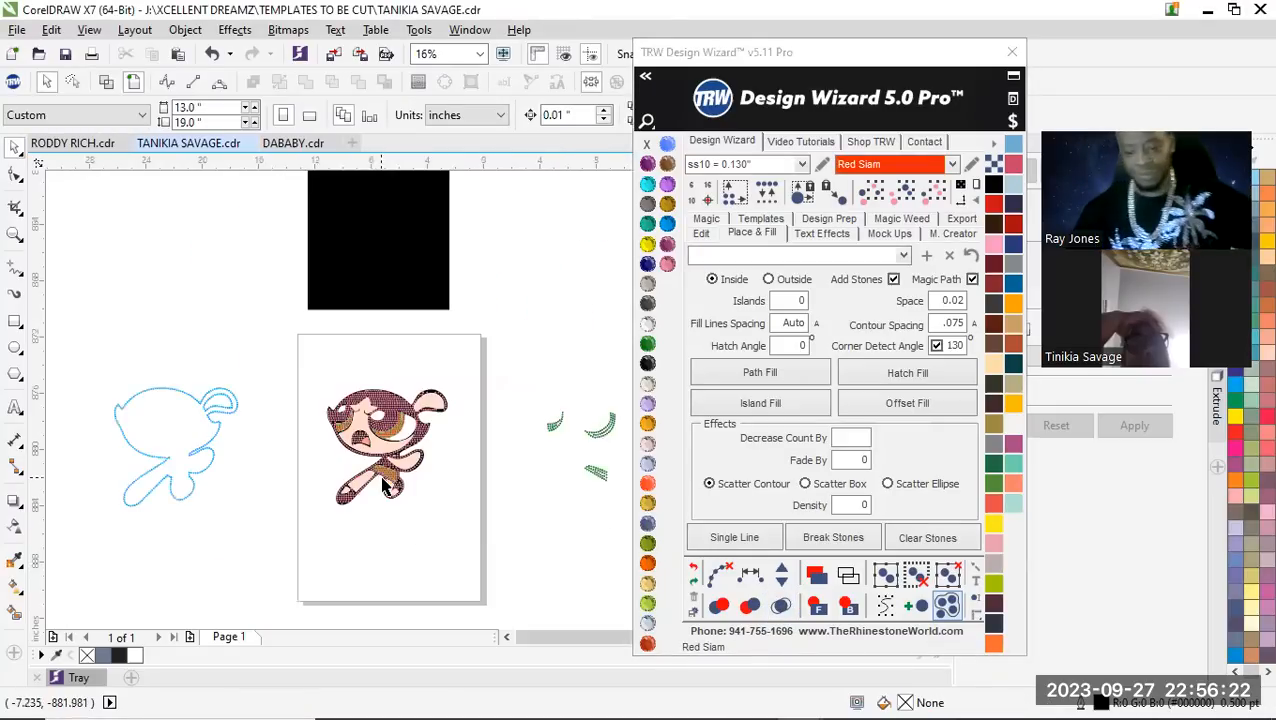
{"action": "scroll", "coordinate": [410, 473], "scroll_direction": "up", "scroll_amount": 3}
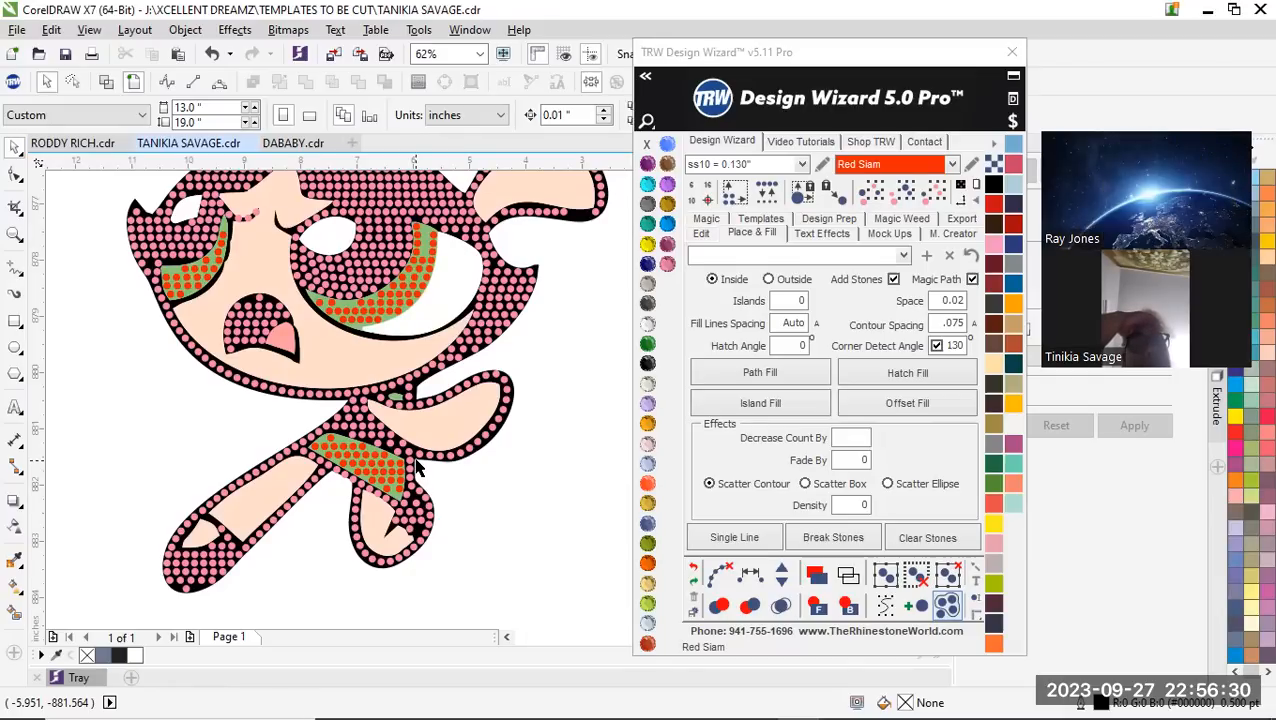
{"action": "scroll", "coordinate": [354, 287], "scroll_direction": "down", "scroll_amount": 3}
{"action": "scroll", "coordinate": [369, 257], "scroll_direction": "up", "scroll_amount": 2}
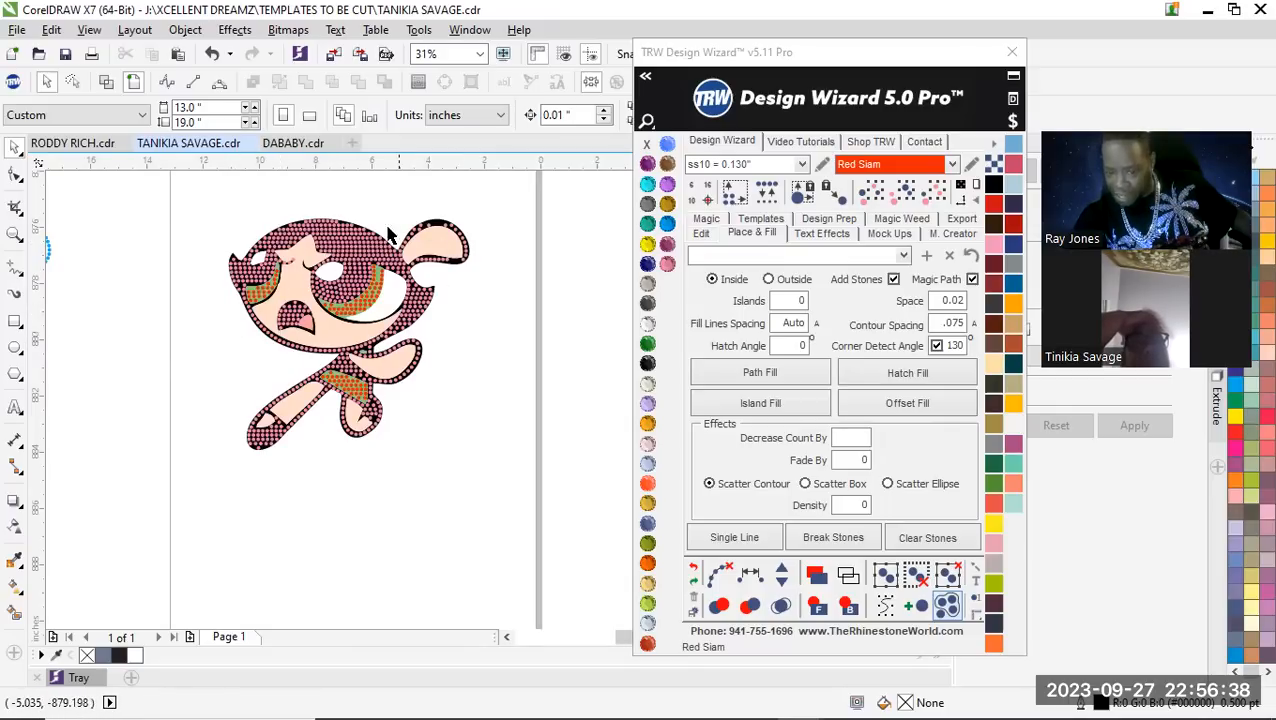
{"action": "scroll", "coordinate": [340, 312], "scroll_direction": "up", "scroll_amount": 2}
{"action": "scroll", "coordinate": [442, 267], "scroll_direction": "down", "scroll_amount": 1}
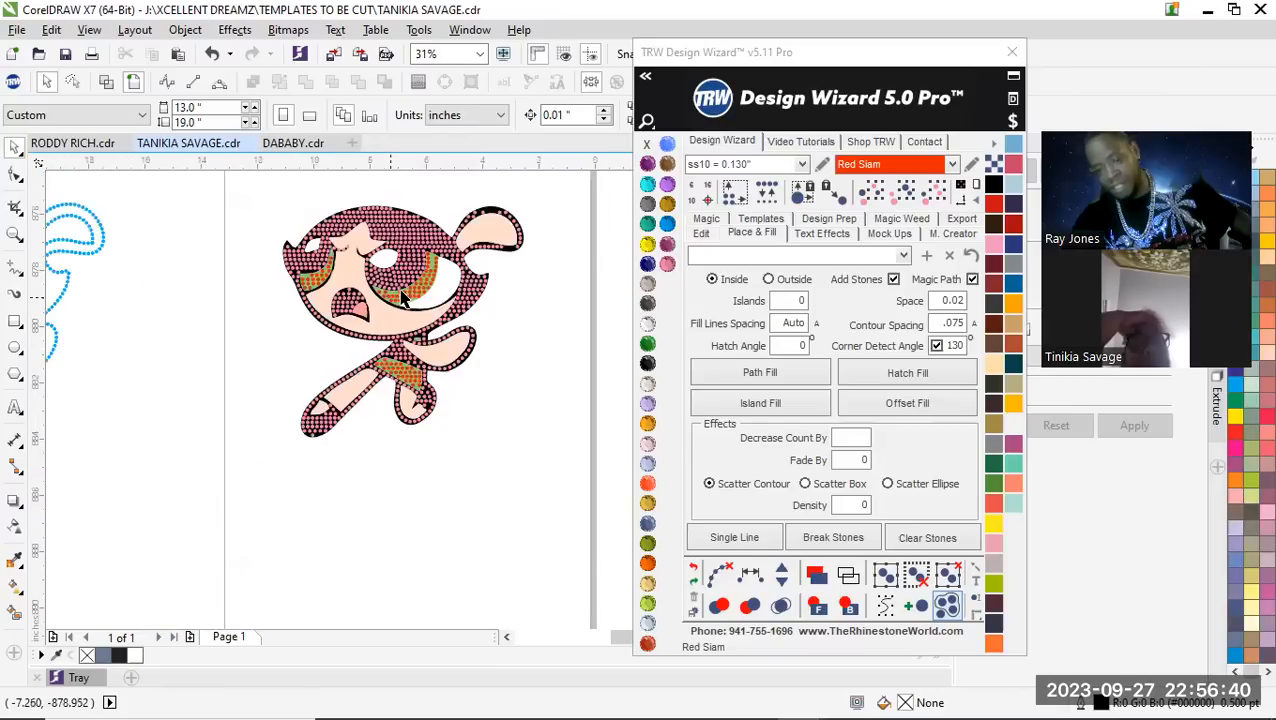
{"action": "scroll", "coordinate": [444, 240], "scroll_direction": "up", "scroll_amount": 2}
{"action": "scroll", "coordinate": [355, 374], "scroll_direction": "down", "scroll_amount": 1}
{"action": "scroll", "coordinate": [386, 370], "scroll_direction": "down", "scroll_amount": 1}
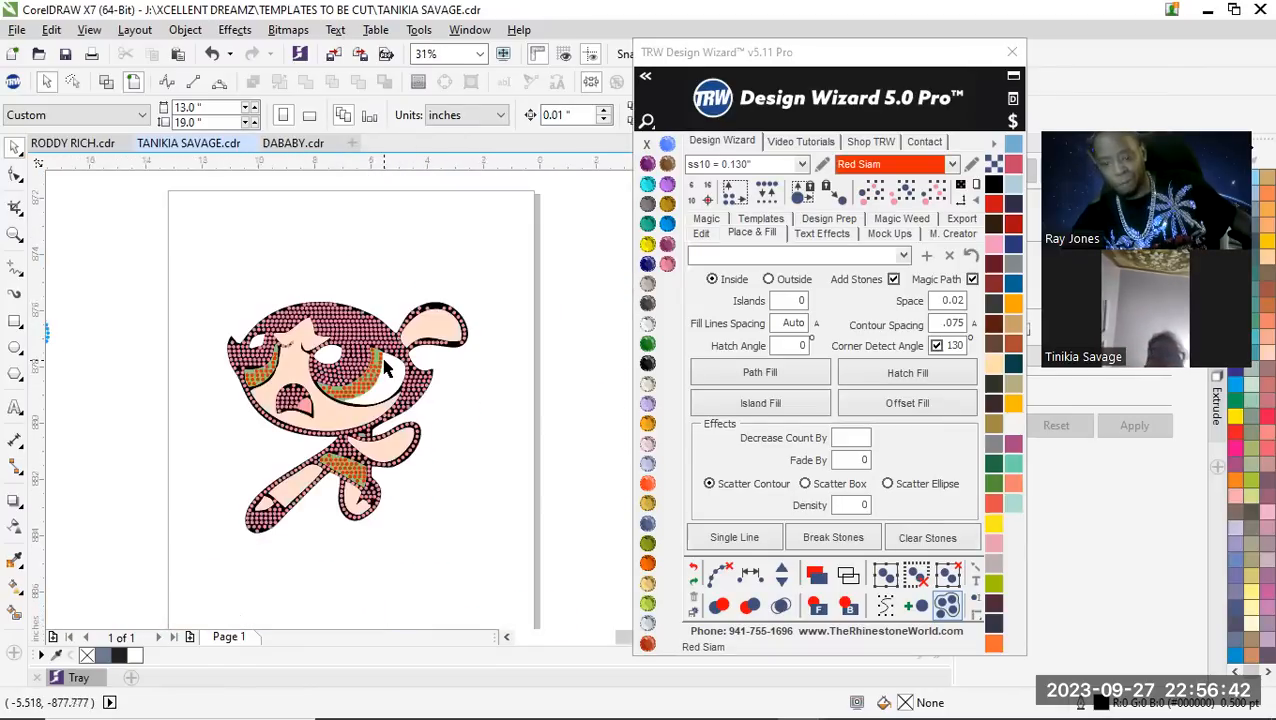
{"action": "scroll", "coordinate": [378, 365], "scroll_direction": "up", "scroll_amount": 2}
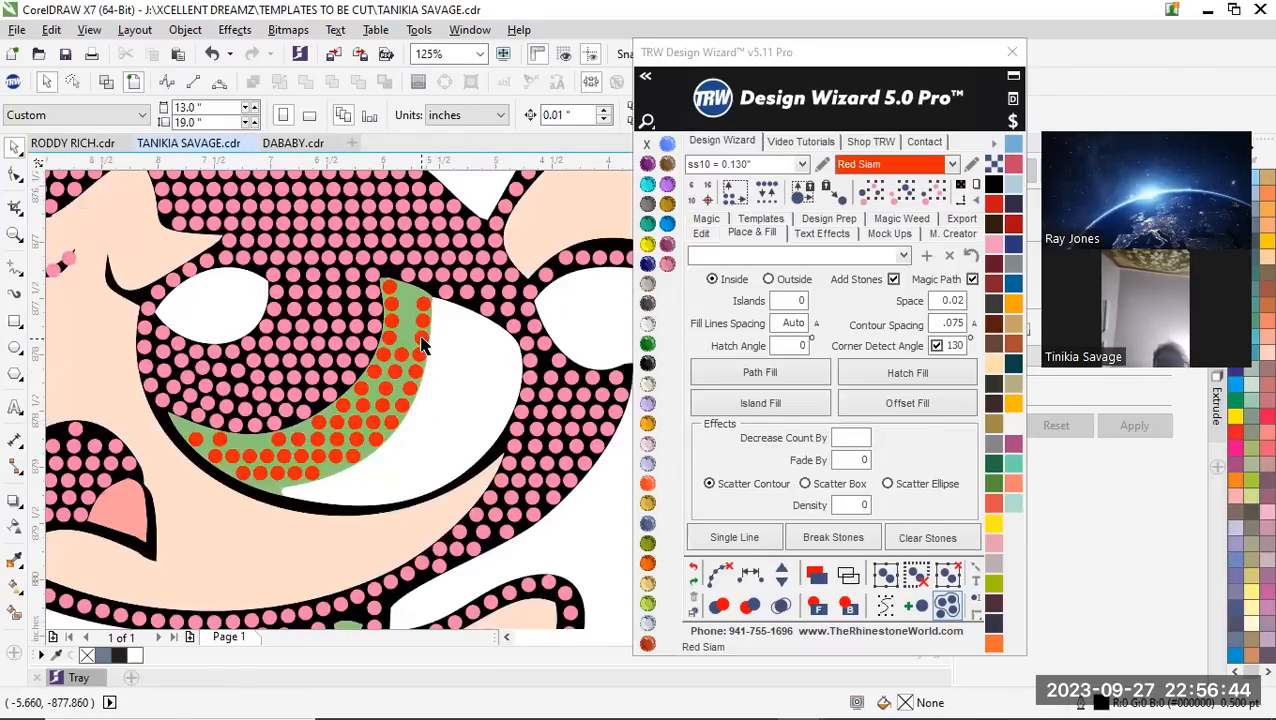
Select all Red Siam stones in the eyes and dress and delete them
{"action": "left_click", "coordinate": [427, 345]}
{"action": "scroll", "coordinate": [420, 360], "scroll_direction": "down", "scroll_amount": 2}
{"action": "scroll", "coordinate": [407, 390], "scroll_direction": "up", "scroll_amount": 1}
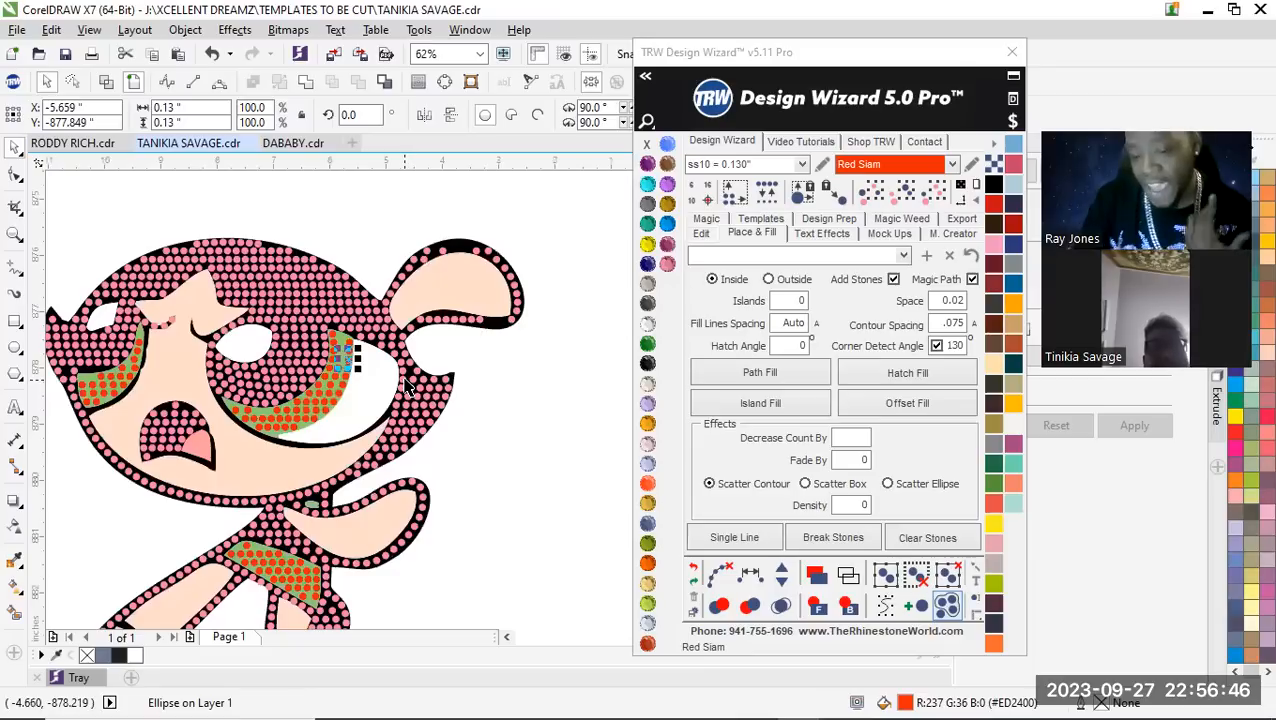
{"action": "left_click", "coordinate": [529, 139]}
{"action": "key", "text": "Delete"}
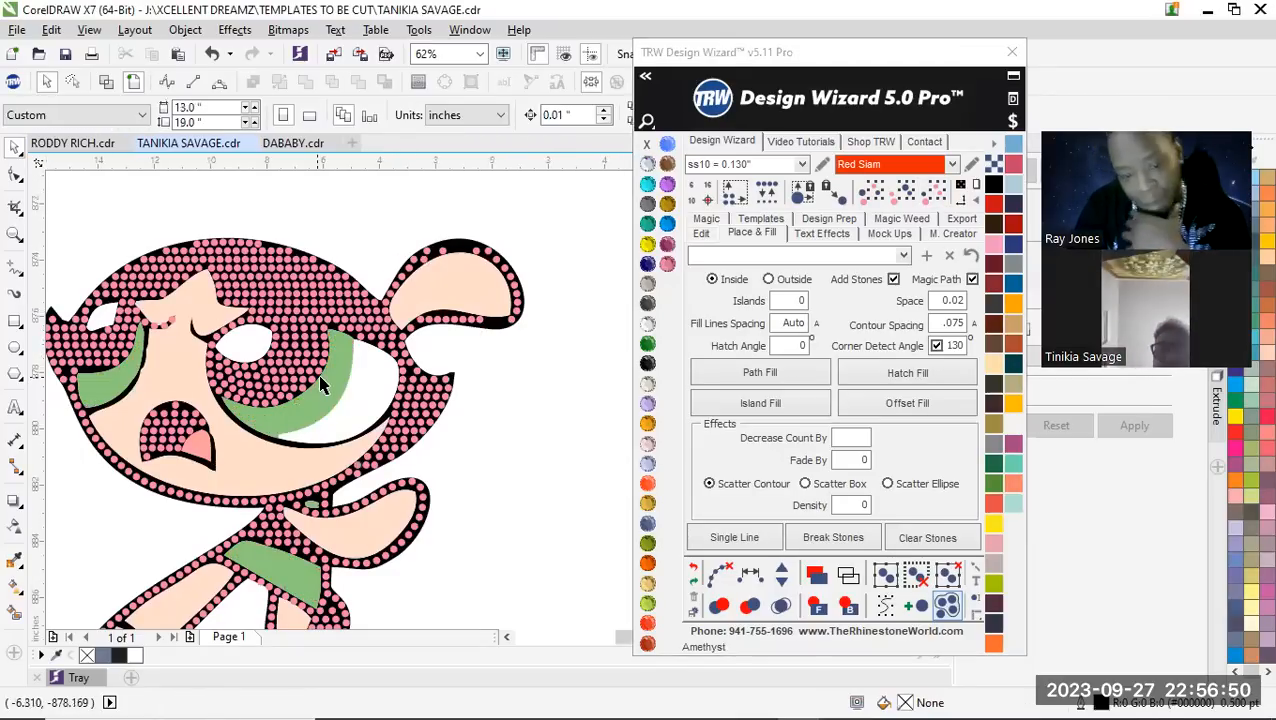
{"action": "scroll", "coordinate": [241, 390], "scroll_direction": "down", "scroll_amount": 2}
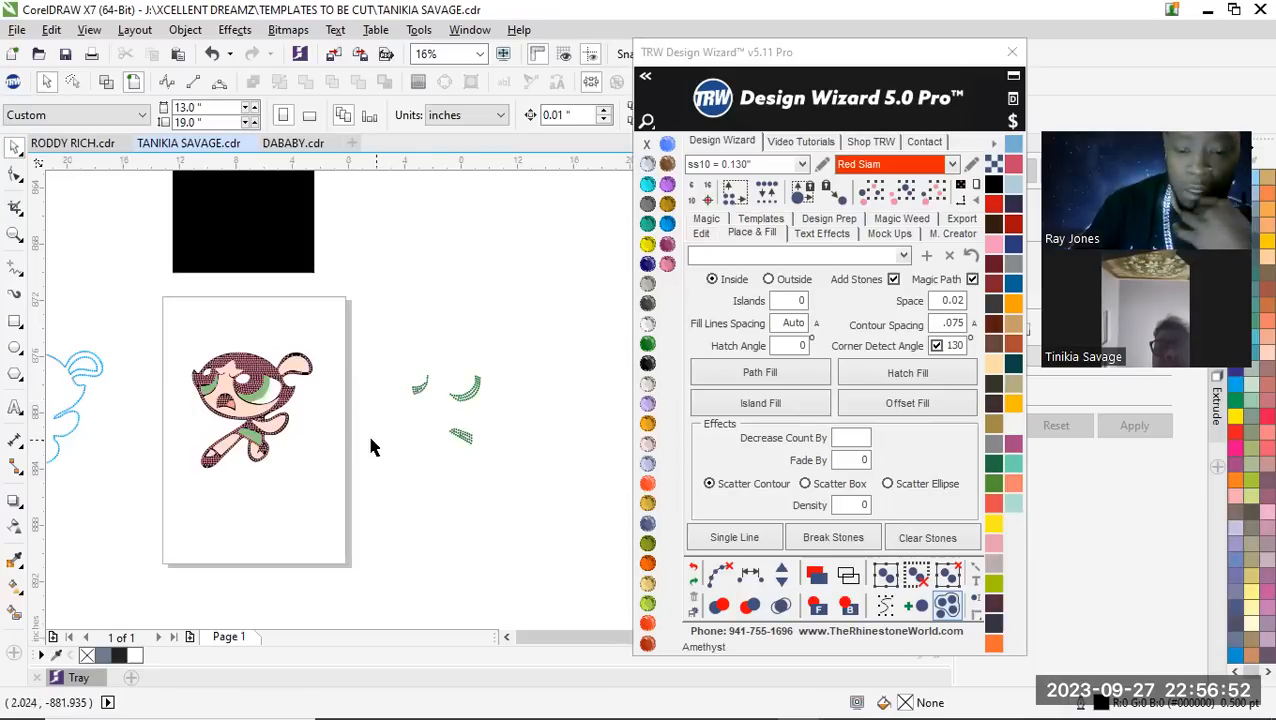
{"action": "scroll", "coordinate": [373, 446], "scroll_direction": "up", "scroll_amount": 1}
{"action": "scroll", "coordinate": [395, 341], "scroll_direction": "down", "scroll_amount": 1}
{"action": "left_click_drag", "start_coordinate": [283, 316], "coordinate": [400, 410]}
{"action": "scroll", "coordinate": [348, 380], "scroll_direction": "up", "scroll_amount": 1}
{"action": "left_click_drag", "start_coordinate": [342, 312], "coordinate": [337, 394]}
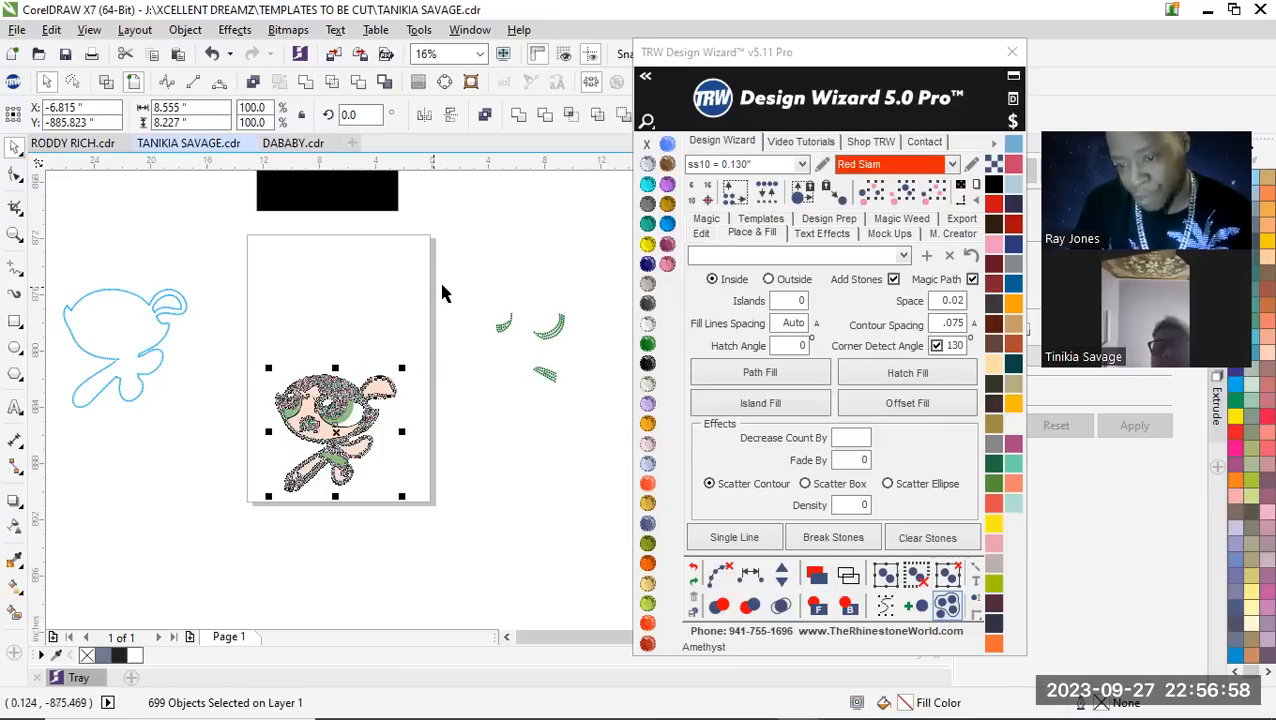
{"action": "key", "text": "ctrl+z"}
Nudge the set-aside Emerald stones 15 inches to the left, back onto the character
{"action": "left_click_drag", "start_coordinate": [476, 258], "coordinate": [605, 433]}
{"action": "left_click", "coordinate": [701, 233]}
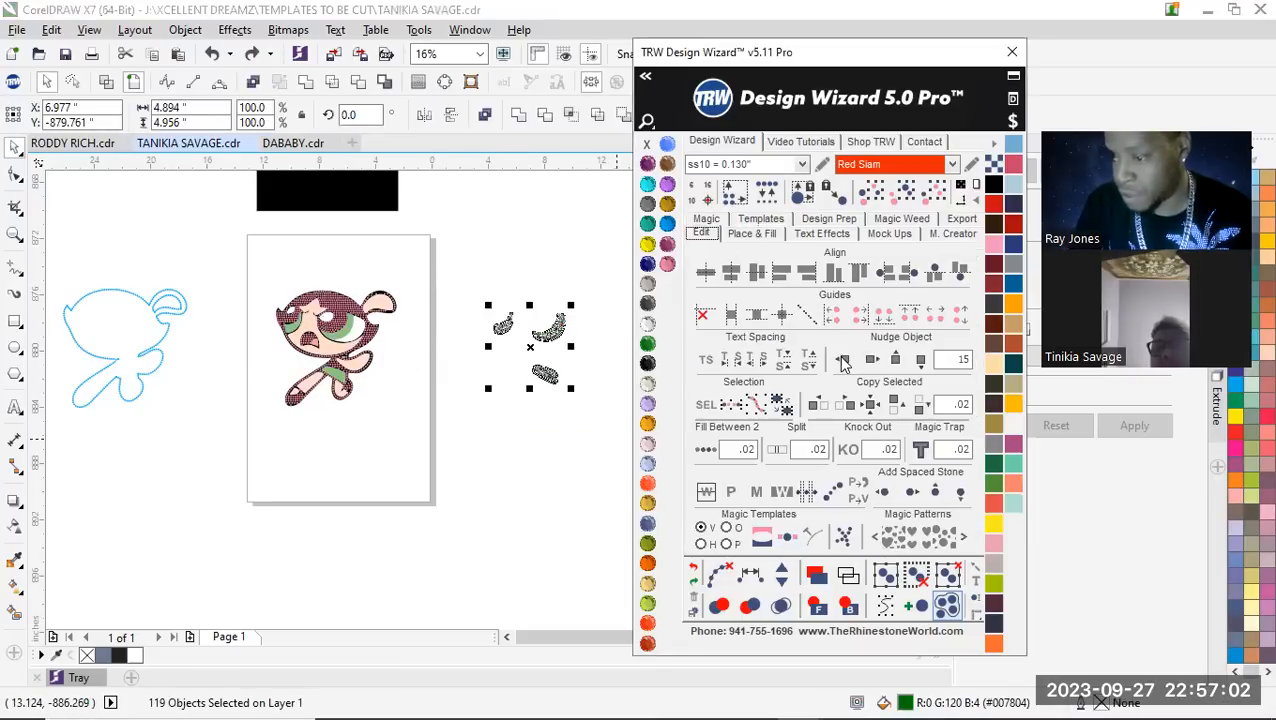
{"action": "left_click", "coordinate": [843, 359]}
Move the whole character, including its Emerald stones, straight down to the lower half of the page
{"action": "left_click_drag", "start_coordinate": [259, 240], "coordinate": [450, 457]}
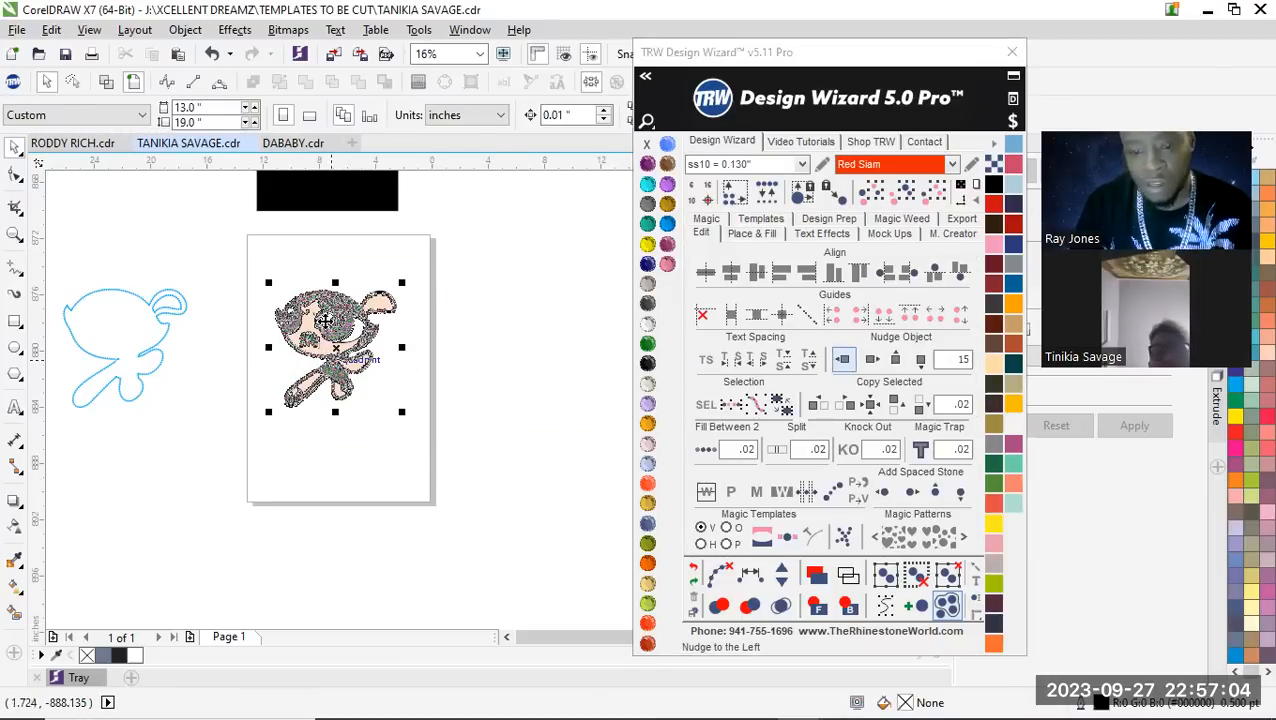
{"action": "left_click_drag", "start_coordinate": [330, 303], "coordinate": [330, 391]}
{"action": "left_click", "coordinate": [303, 279]}
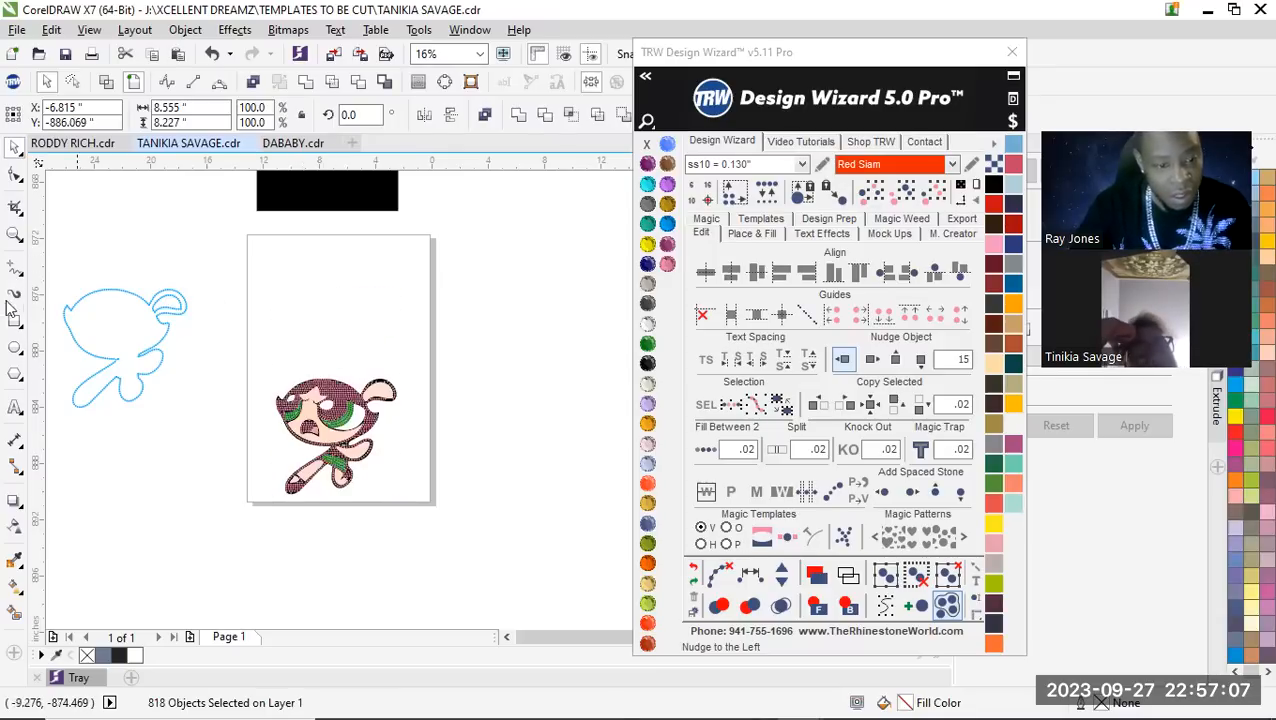
Add the text "POWER" in Arial above the character and enlarge it to about 11 inches wide
{"action": "left_click", "coordinate": [15, 407]}
{"action": "left_click", "coordinate": [273, 275]}
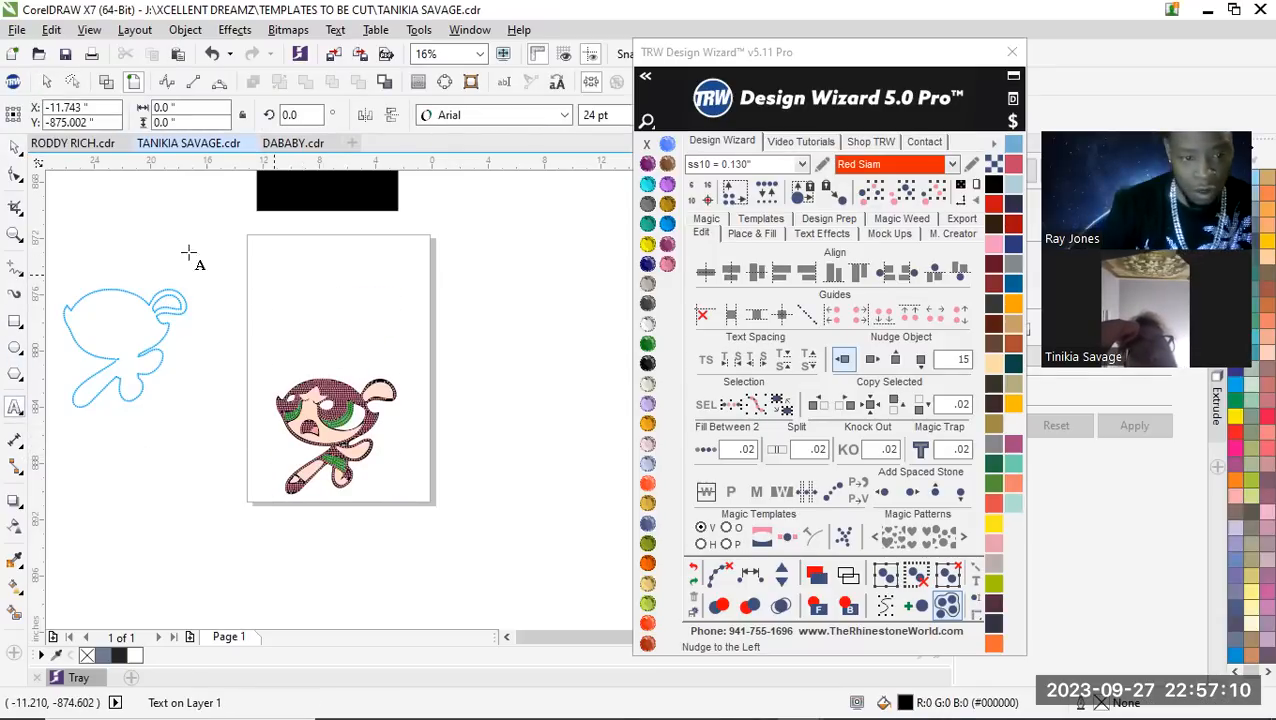
{"action": "type", "text": "PRET"}
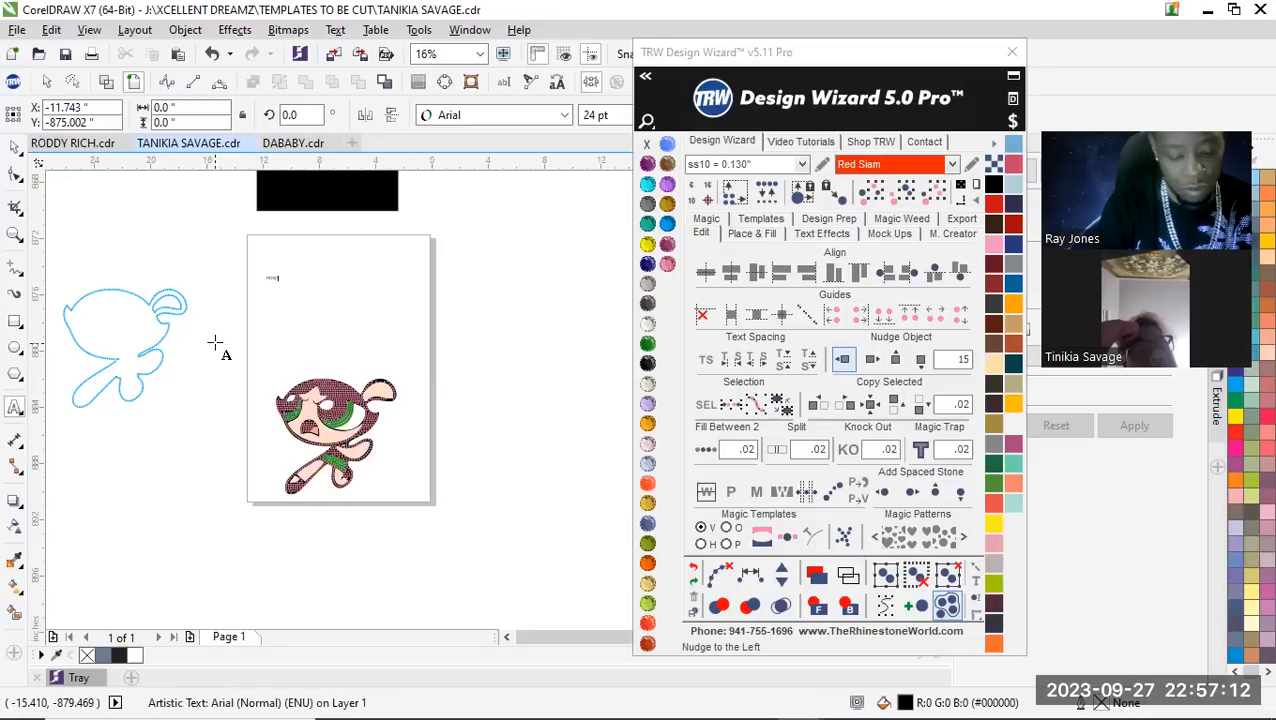
{"action": "left_click_drag", "start_coordinate": [295, 292], "coordinate": [427, 357]}
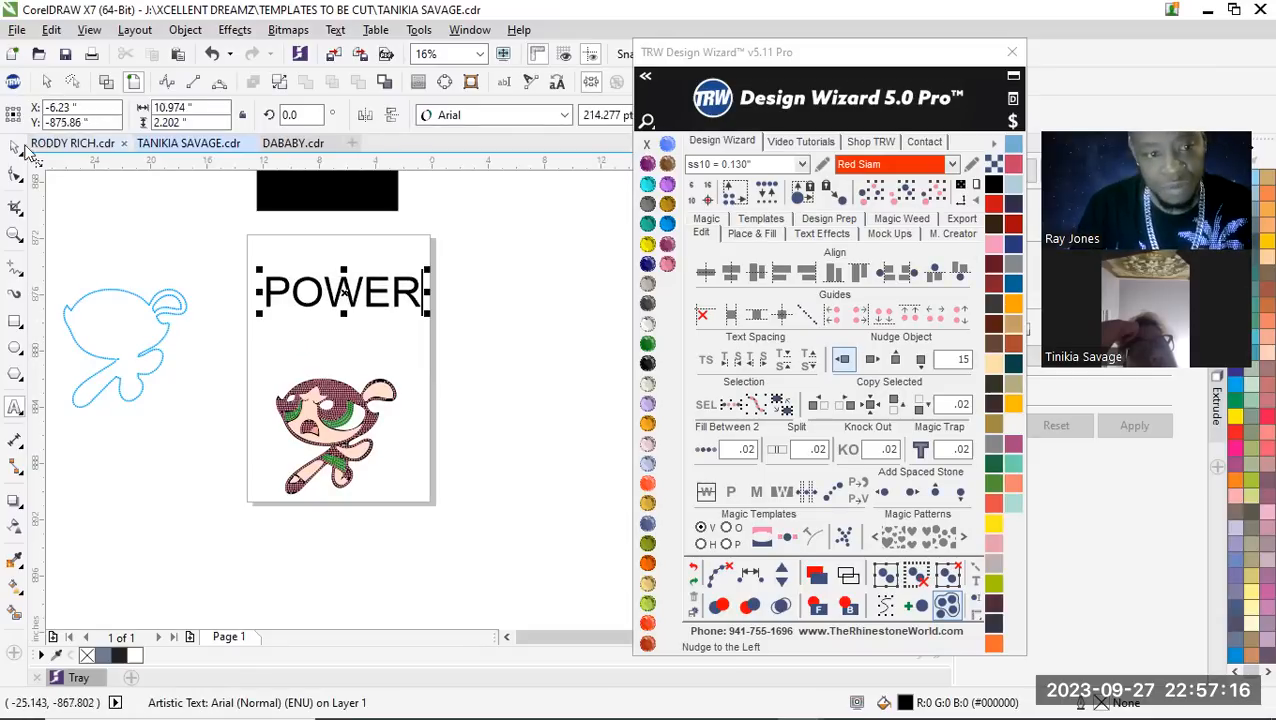
{"action": "left_click", "coordinate": [172, 278]}
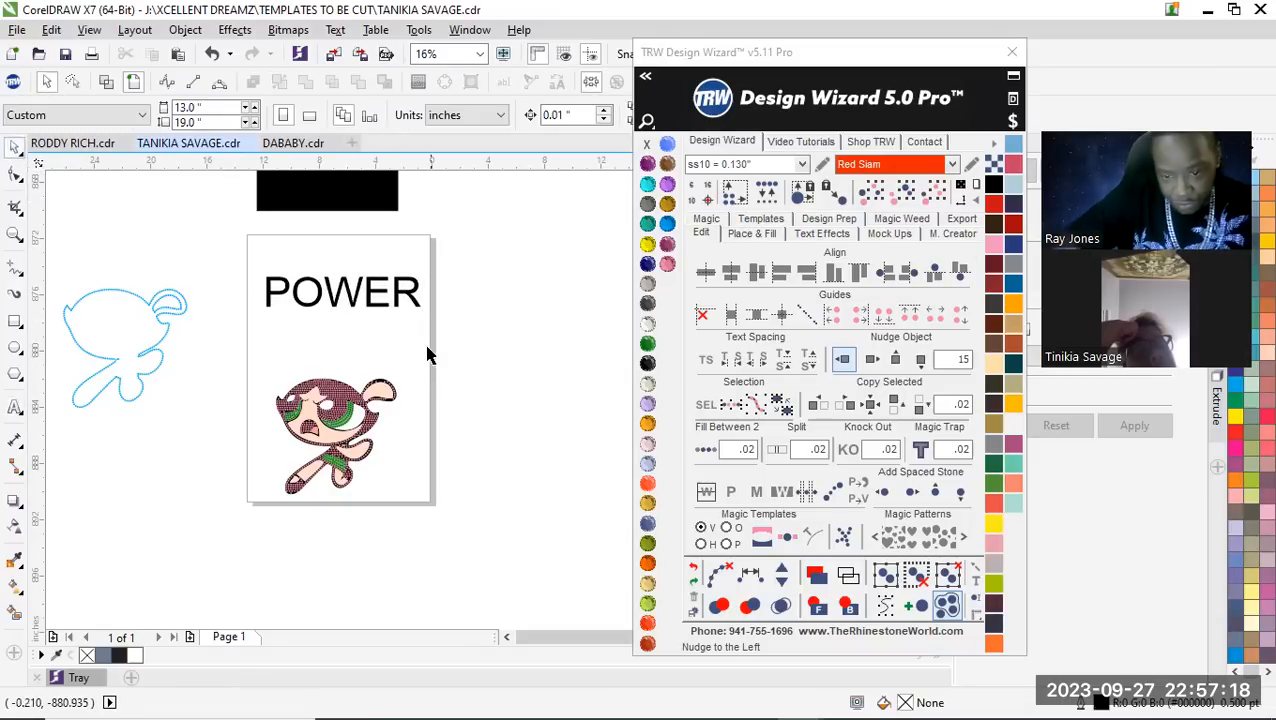
{"action": "left_click", "coordinate": [16, 409]}
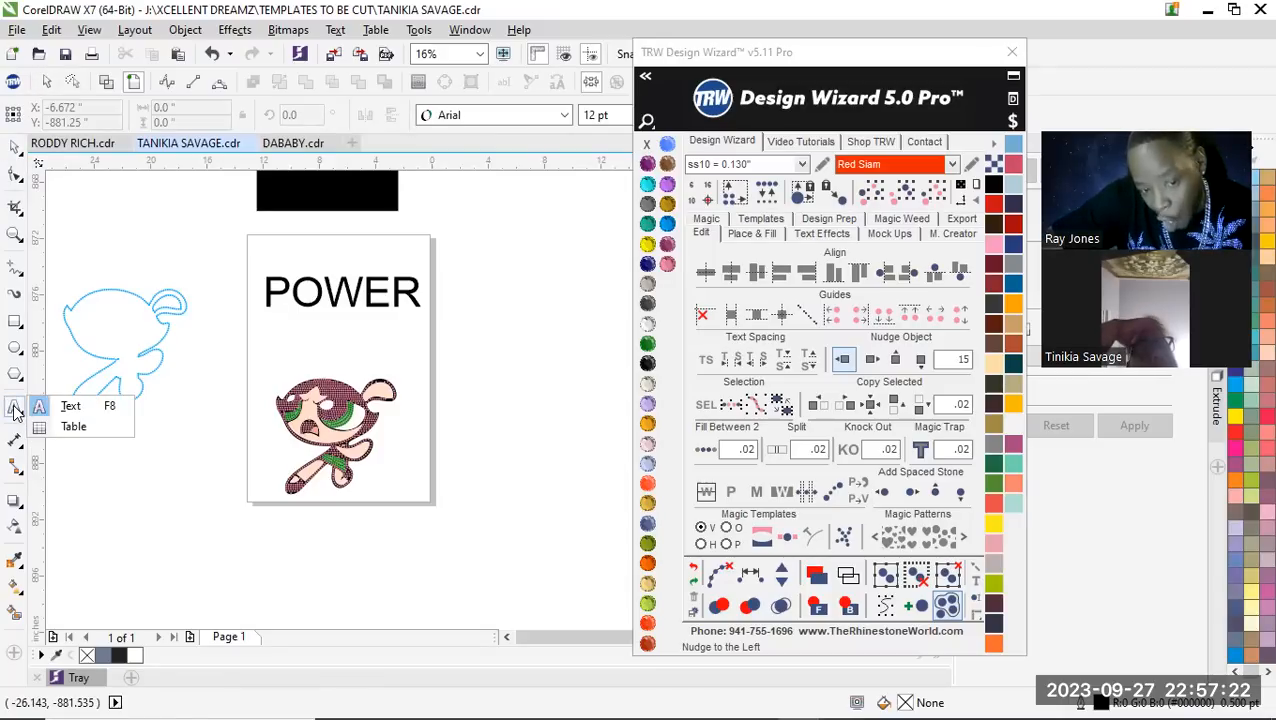
{"action": "left_click", "coordinate": [16, 411]}
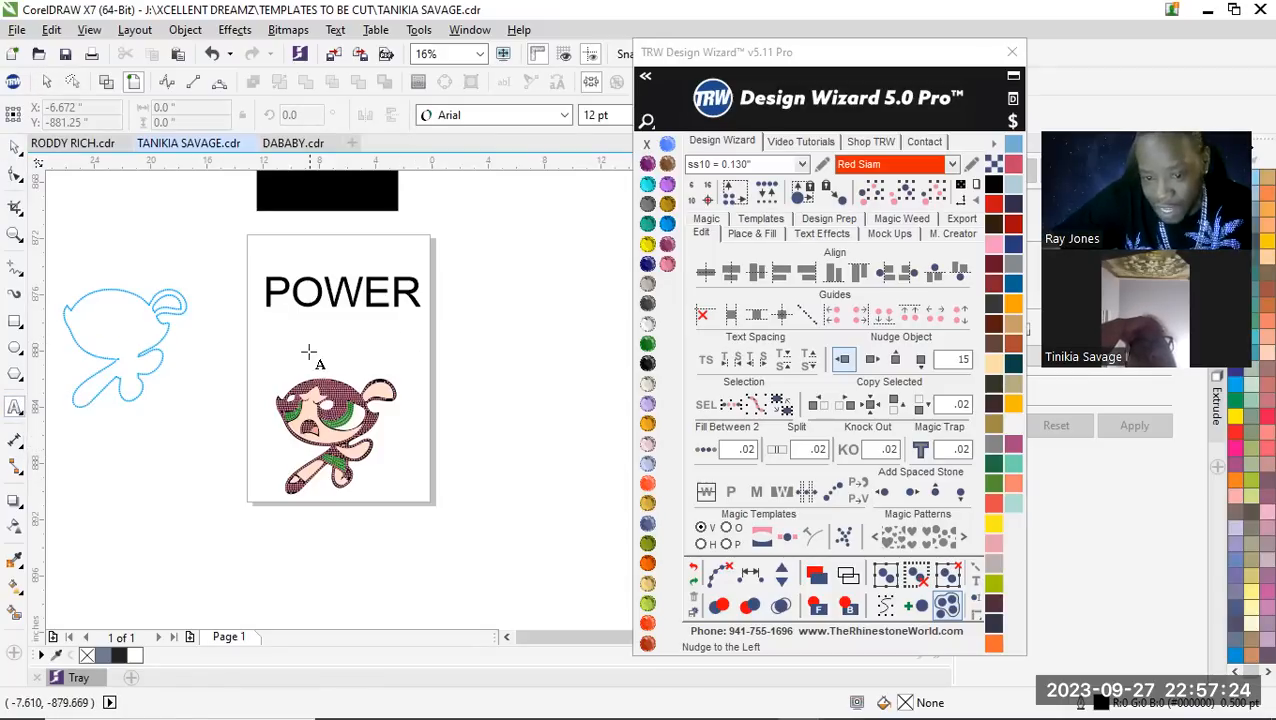
{"action": "left_click", "coordinate": [12, 150]}
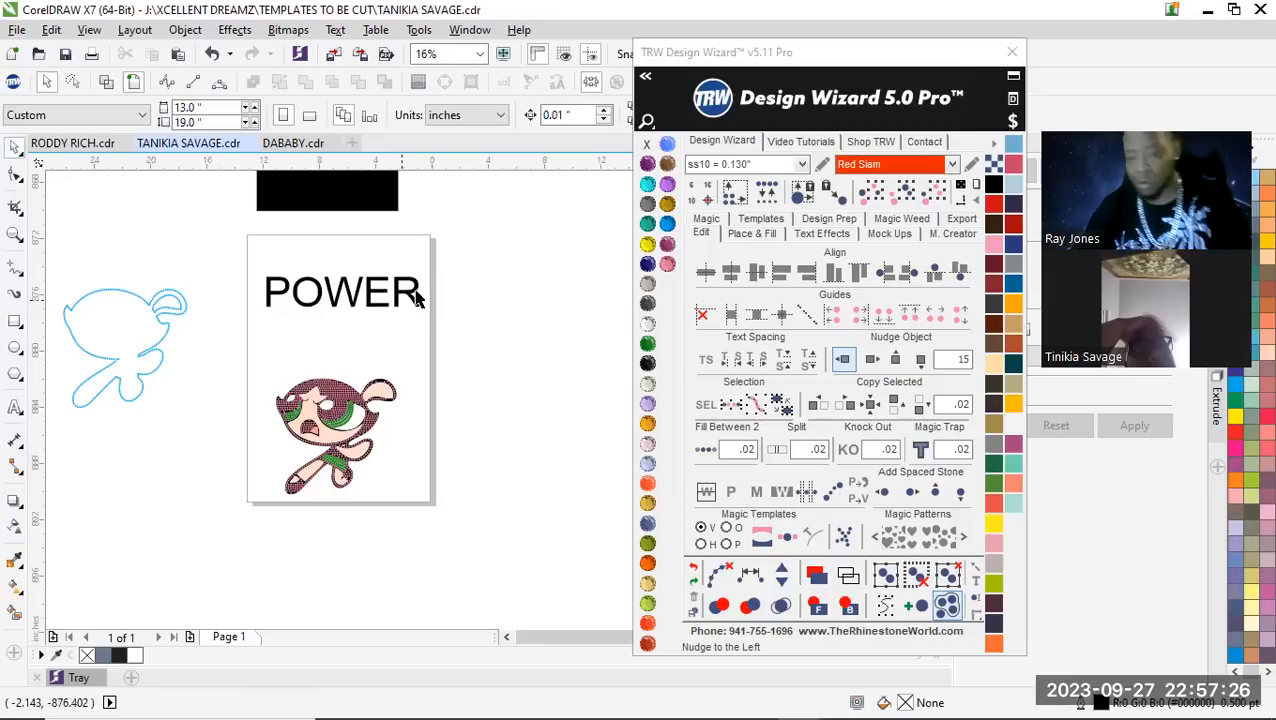
Select the POWER text and expand the font lists of the TRW Design Wizard
{"action": "scroll", "coordinate": [416, 293], "scroll_direction": "up", "scroll_amount": 4}
{"action": "scroll", "coordinate": [451, 352], "scroll_direction": "down", "scroll_amount": 2}
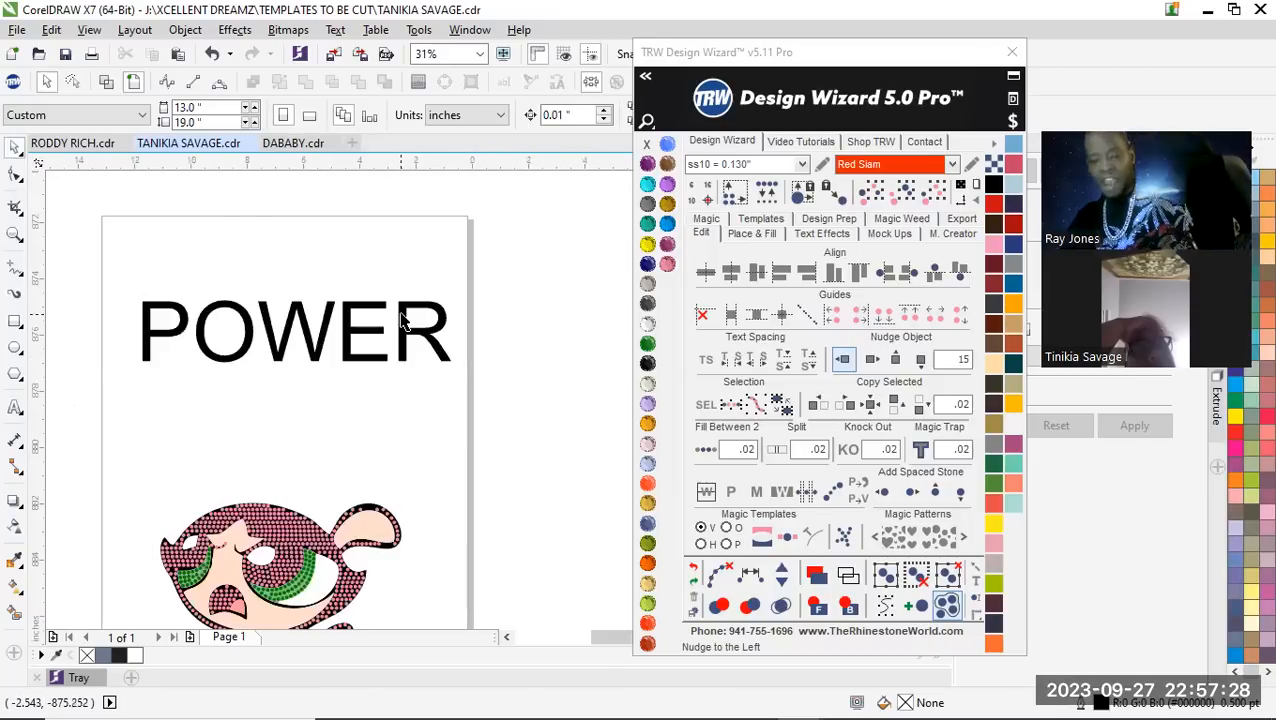
{"action": "left_click", "coordinate": [402, 317]}
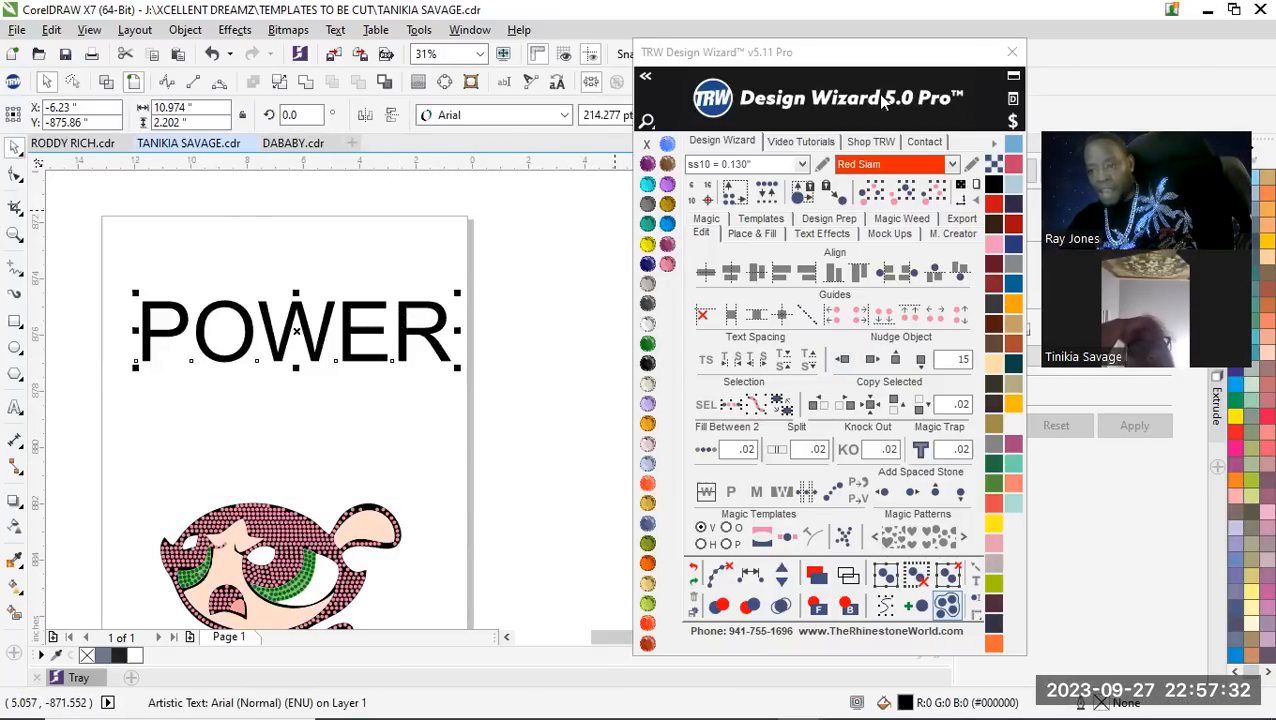
{"action": "left_click_drag", "start_coordinate": [920, 60], "coordinate": [948, 104]}
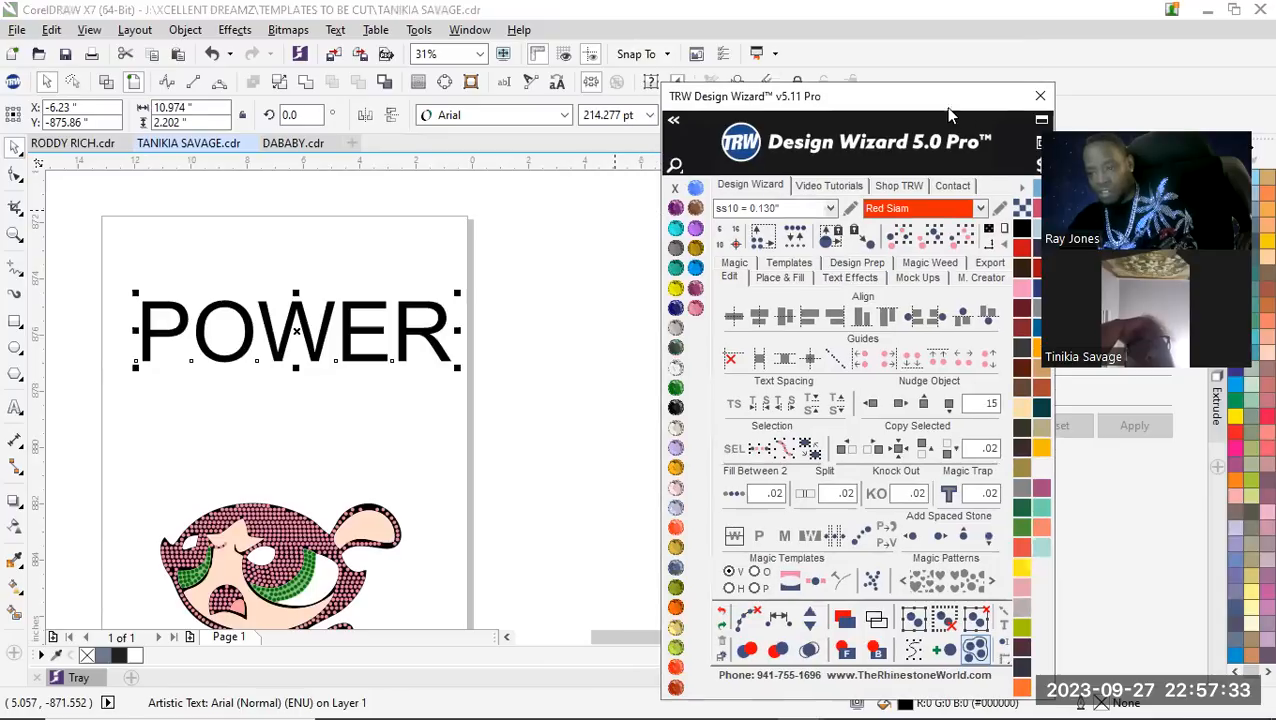
{"action": "left_click", "coordinate": [674, 123]}
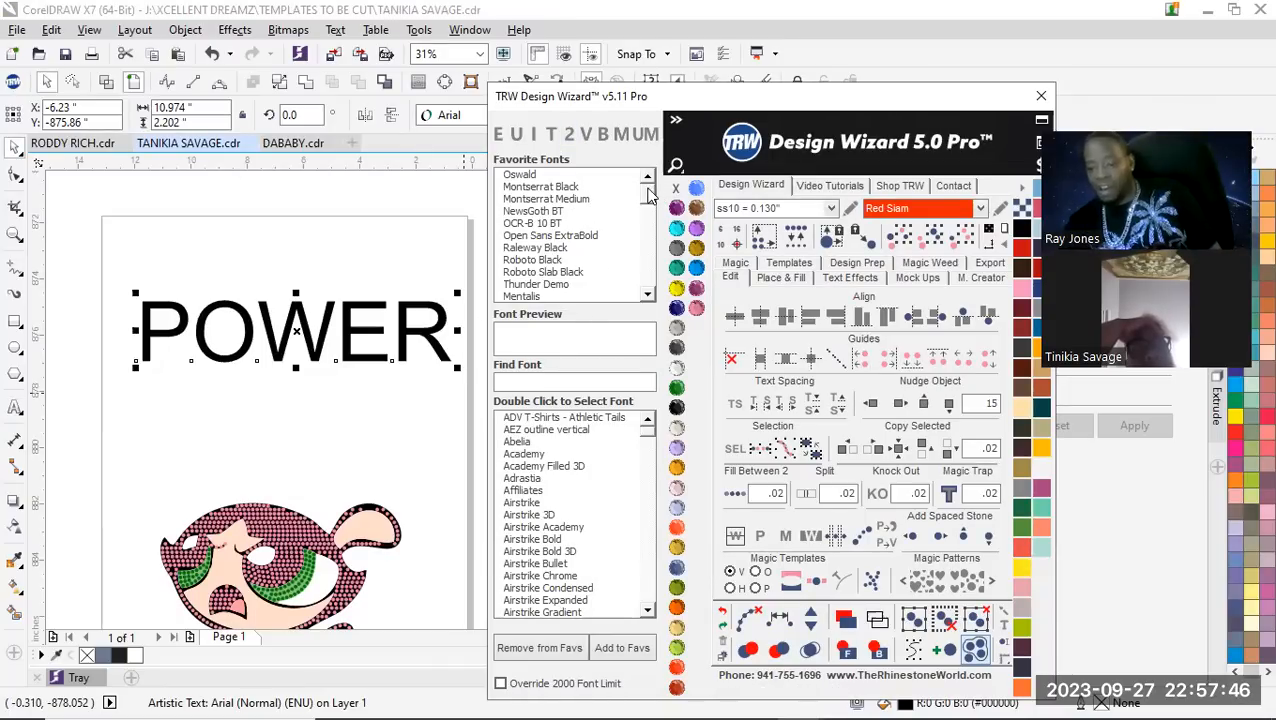
{"action": "left_click_drag", "start_coordinate": [648, 440], "coordinate": [648, 408]}
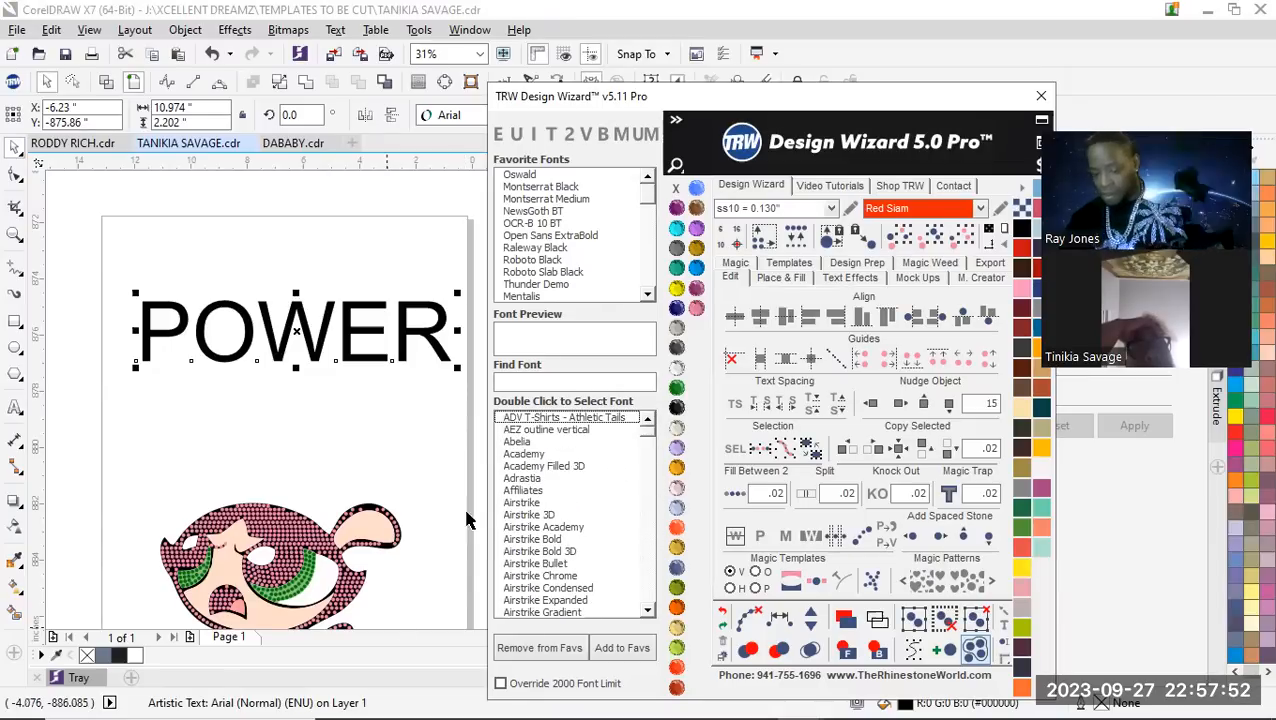
{"action": "scroll", "coordinate": [364, 463], "scroll_direction": "down", "scroll_amount": 2}
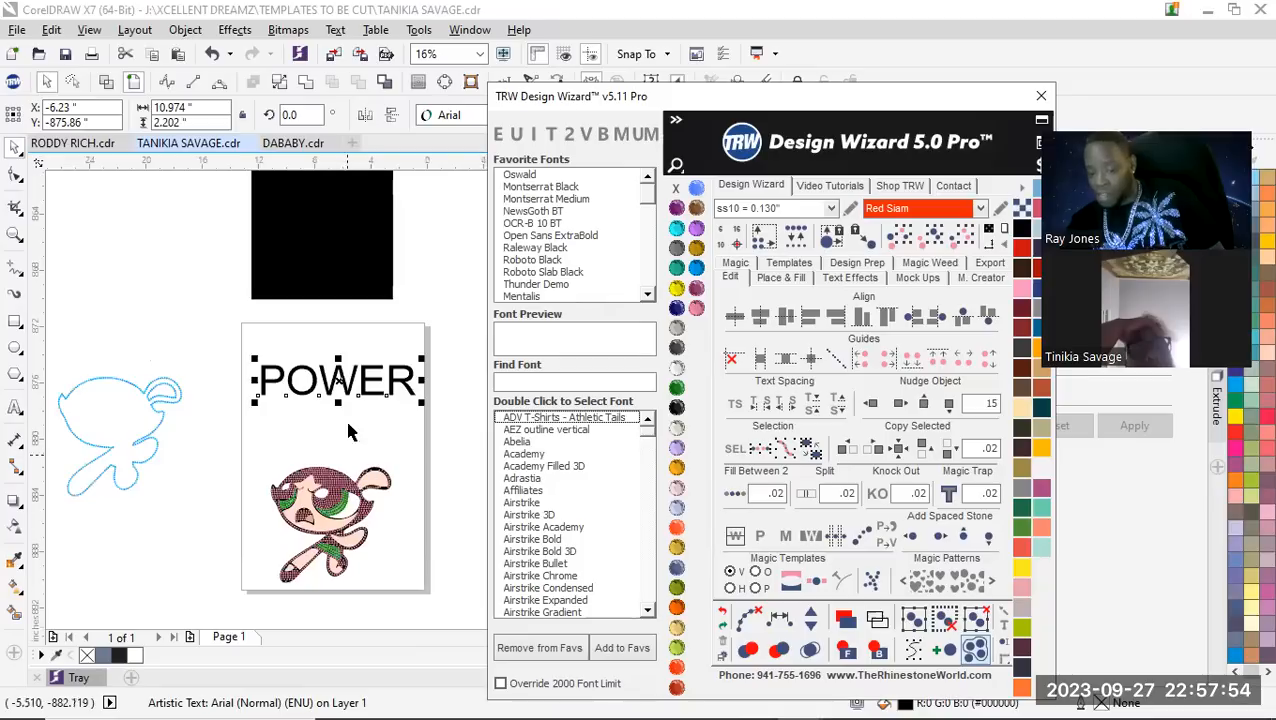
{"action": "scroll", "coordinate": [391, 408], "scroll_direction": "up", "scroll_amount": 2}
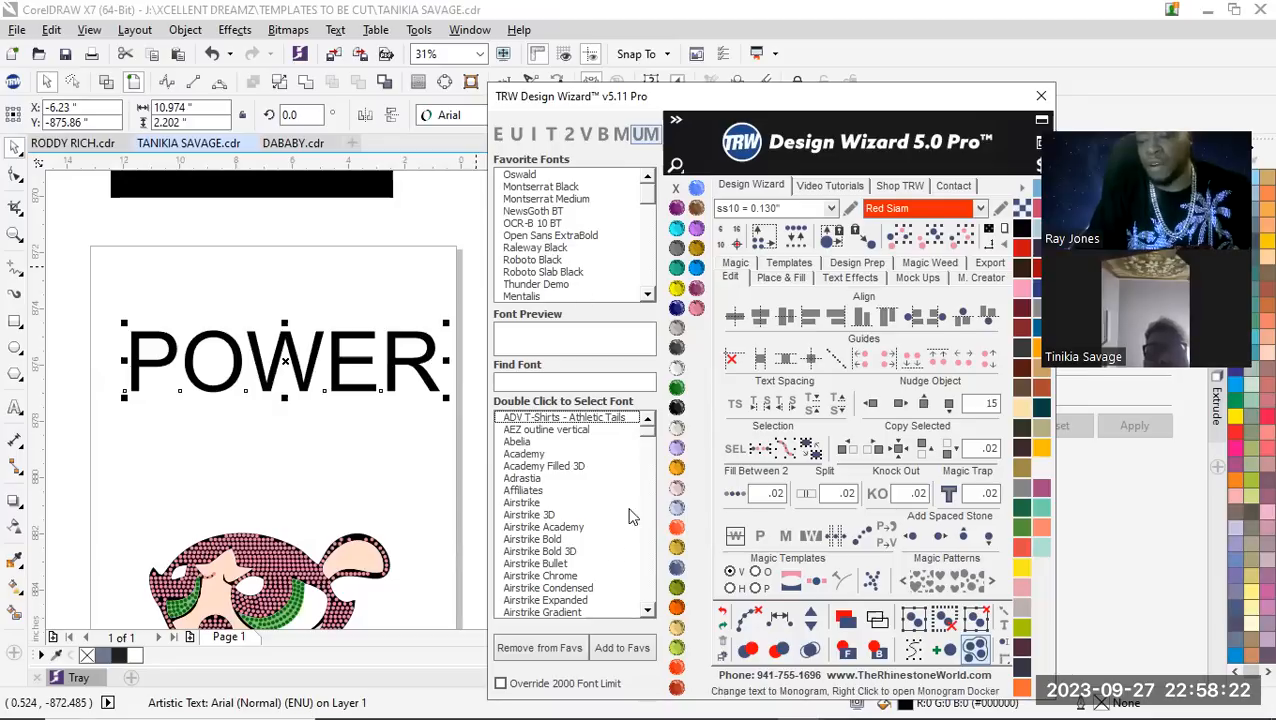
{"action": "left_click", "coordinate": [530, 384]}
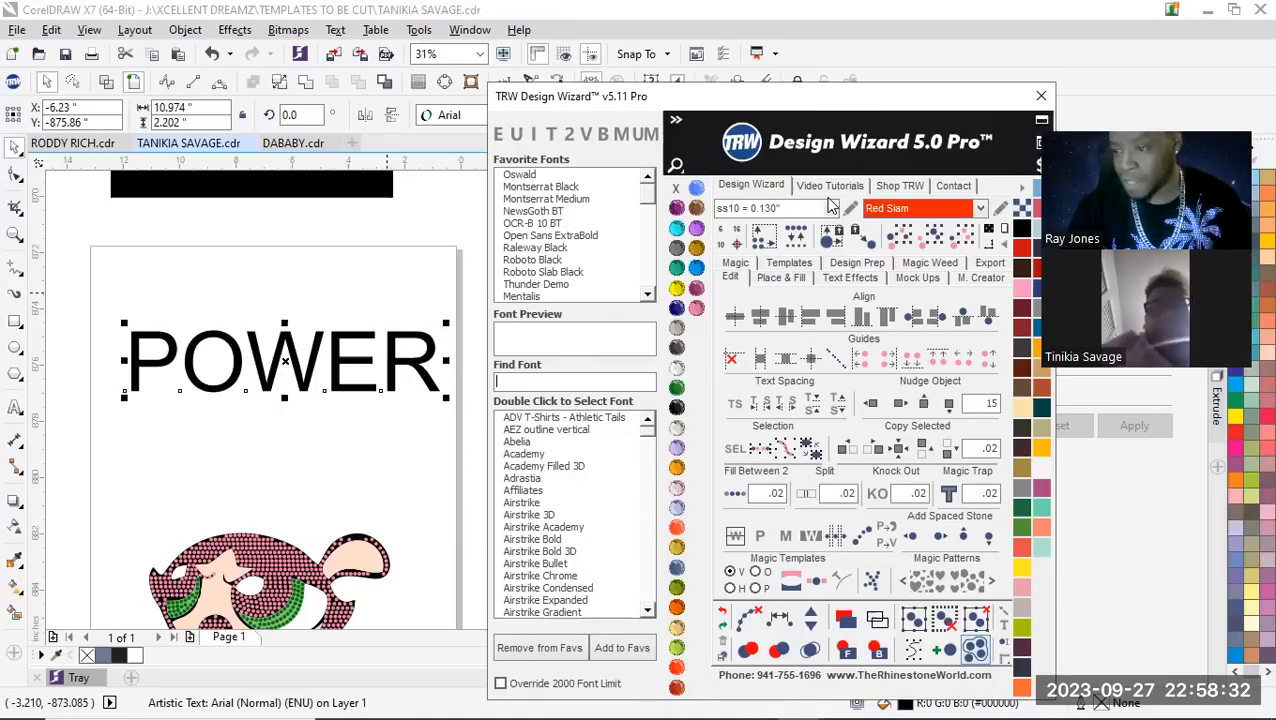
Try the favorite fonts from Oswald through Mentalis on the POWER text, one after another
{"action": "left_click", "coordinate": [533, 175]}
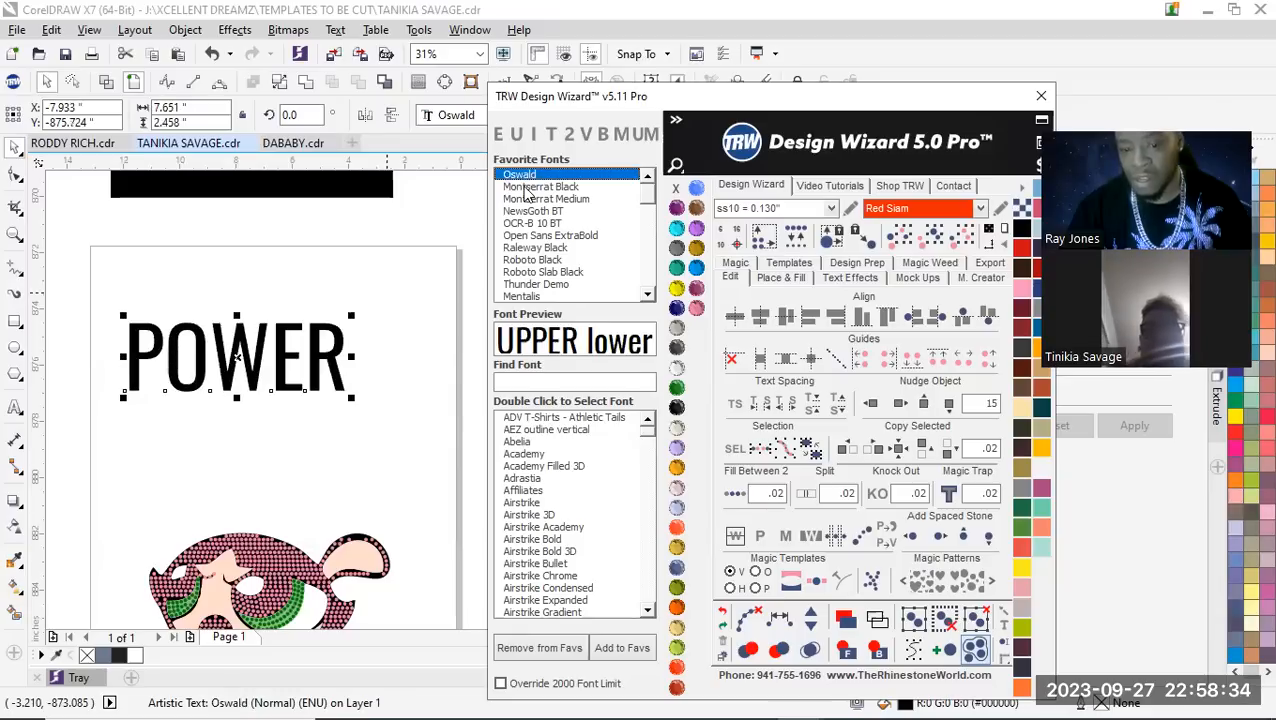
{"action": "left_click", "coordinate": [533, 187]}
{"action": "left_click", "coordinate": [532, 201]}
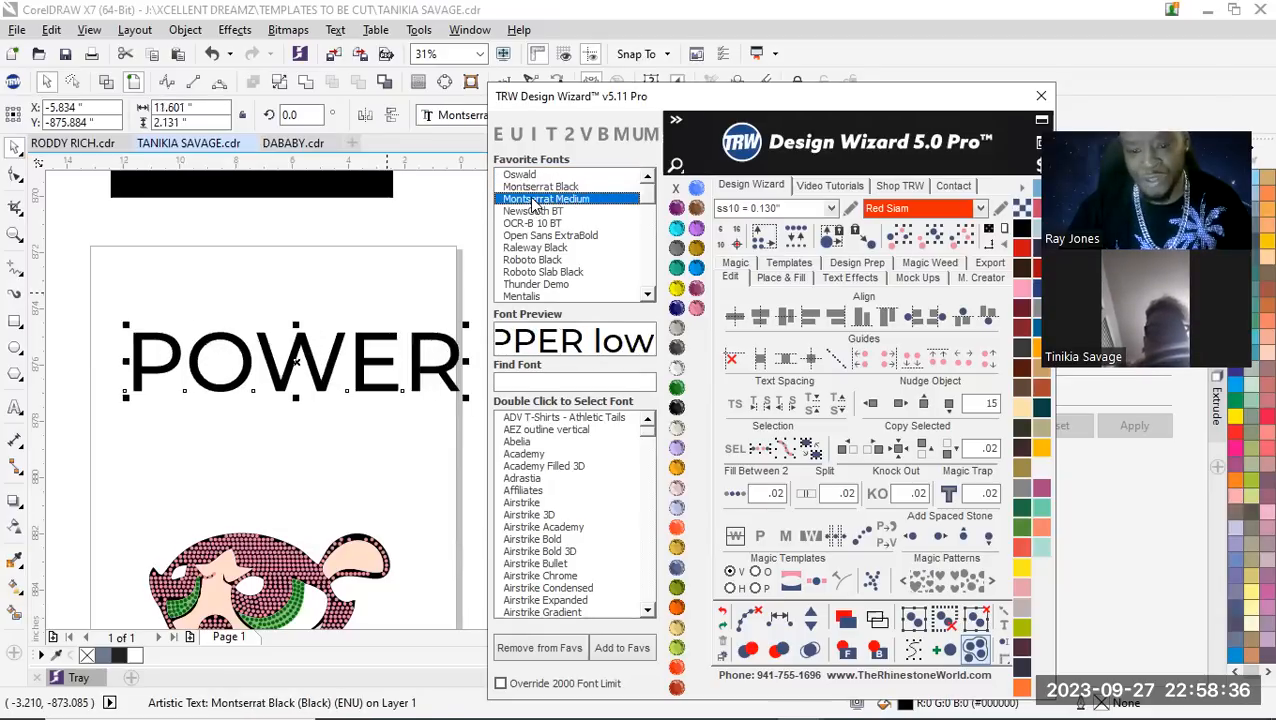
{"action": "left_click", "coordinate": [535, 212]}
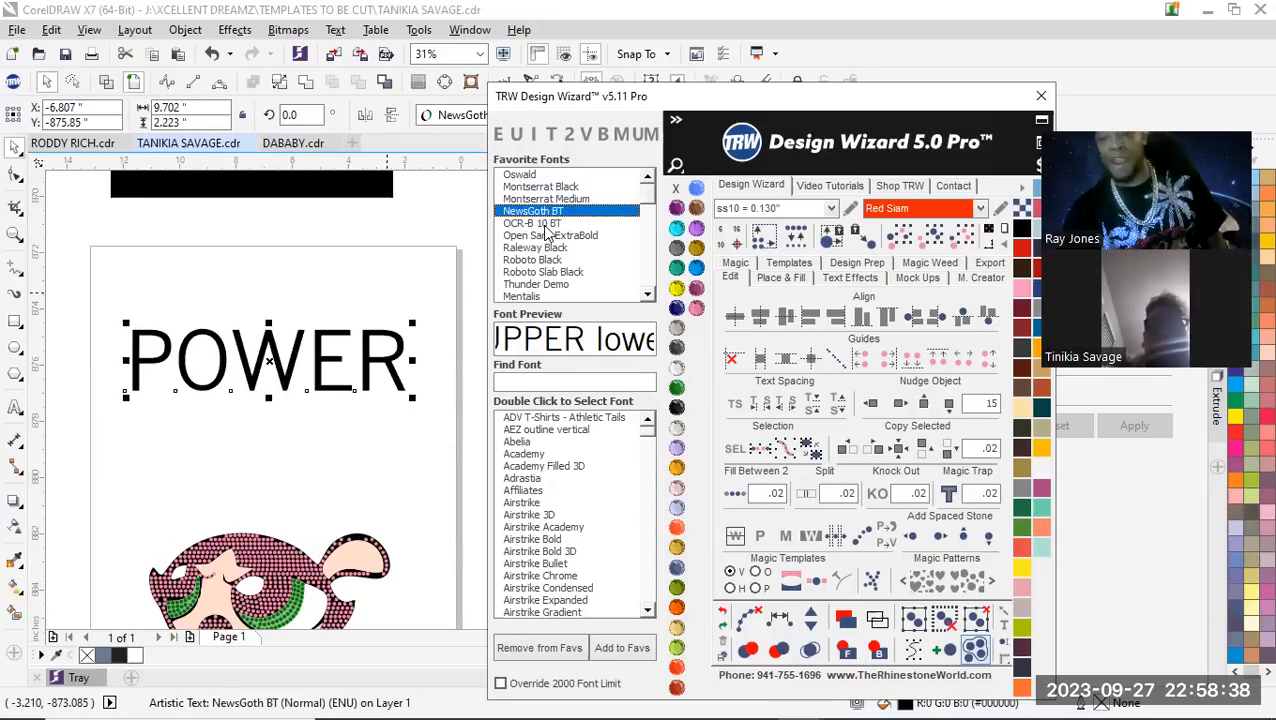
{"action": "left_click", "coordinate": [548, 224]}
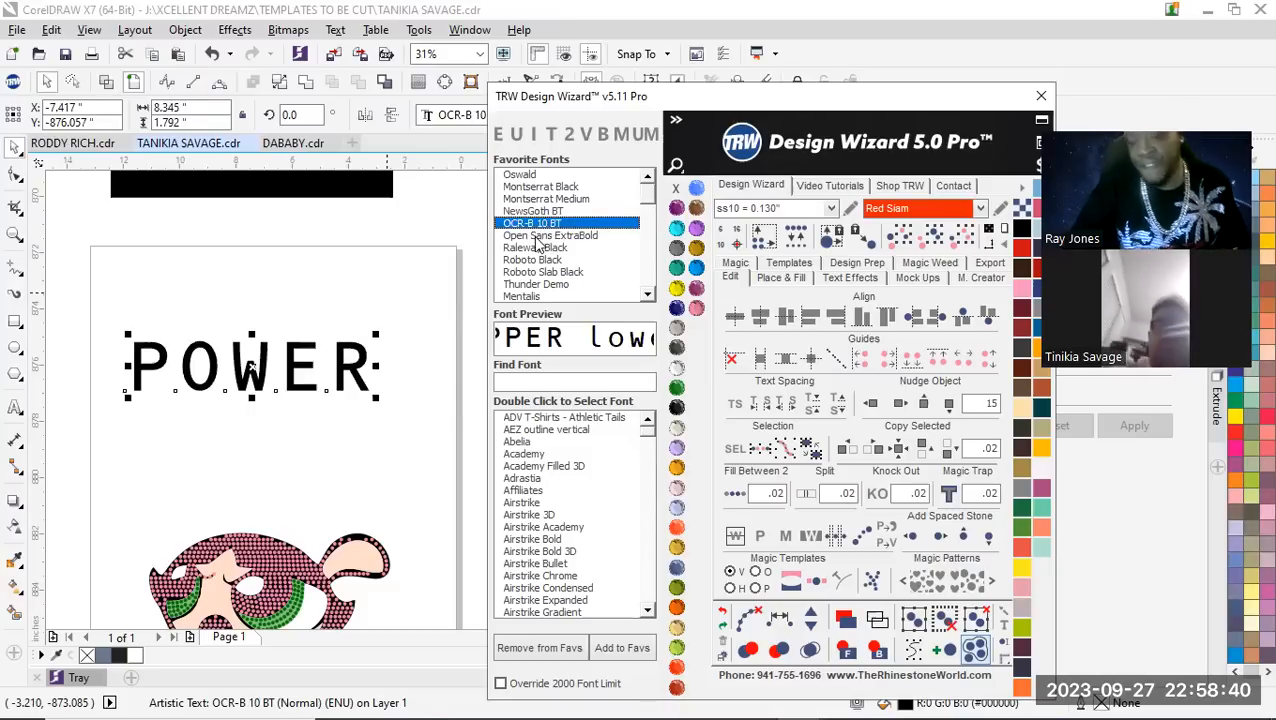
{"action": "left_click", "coordinate": [537, 236]}
{"action": "left_click", "coordinate": [551, 249]}
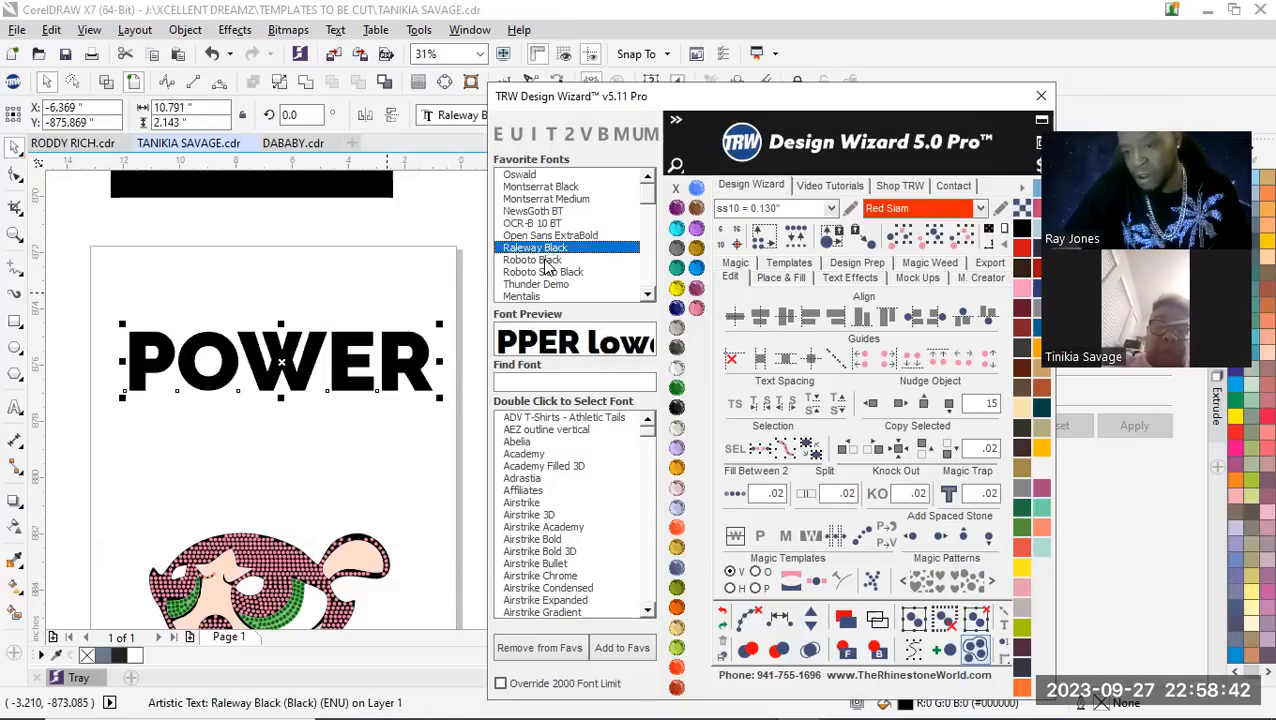
{"action": "left_click", "coordinate": [546, 261]}
{"action": "left_click", "coordinate": [548, 273]}
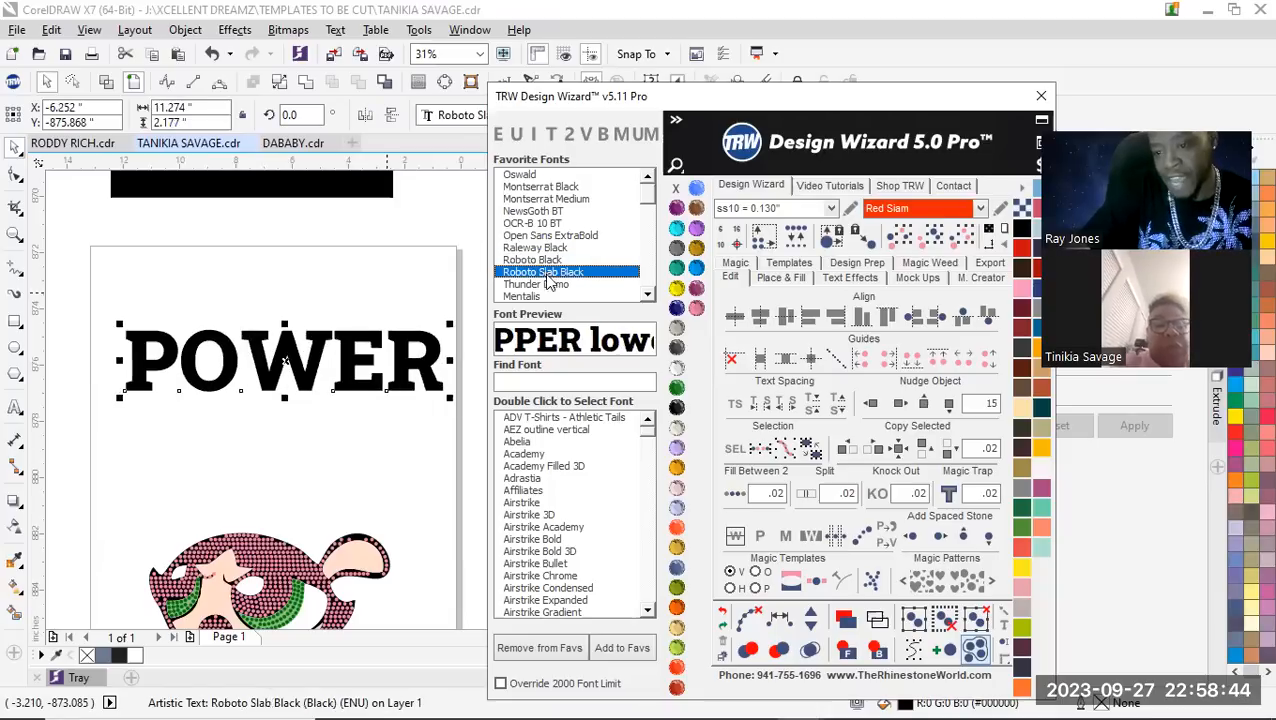
{"action": "left_click", "coordinate": [547, 286]}
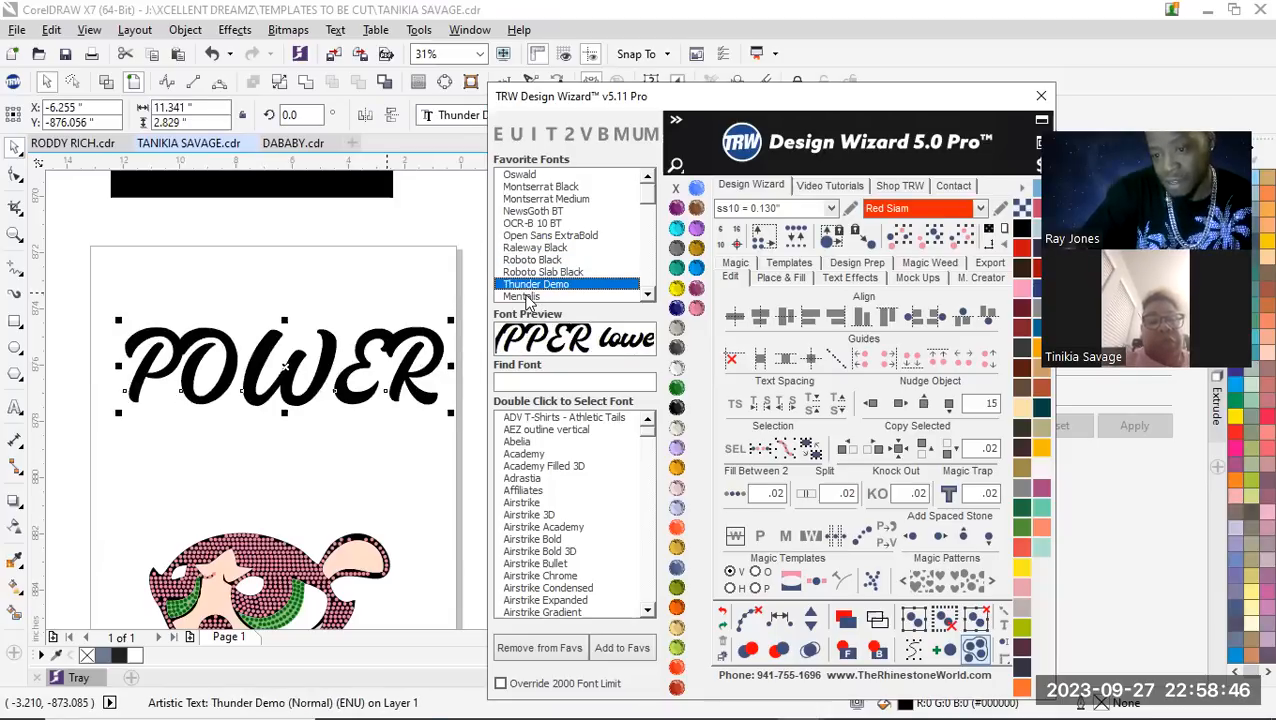
{"action": "left_click", "coordinate": [525, 297]}
{"action": "scroll", "coordinate": [647, 296], "scroll_direction": "down", "scroll_amount": 3}
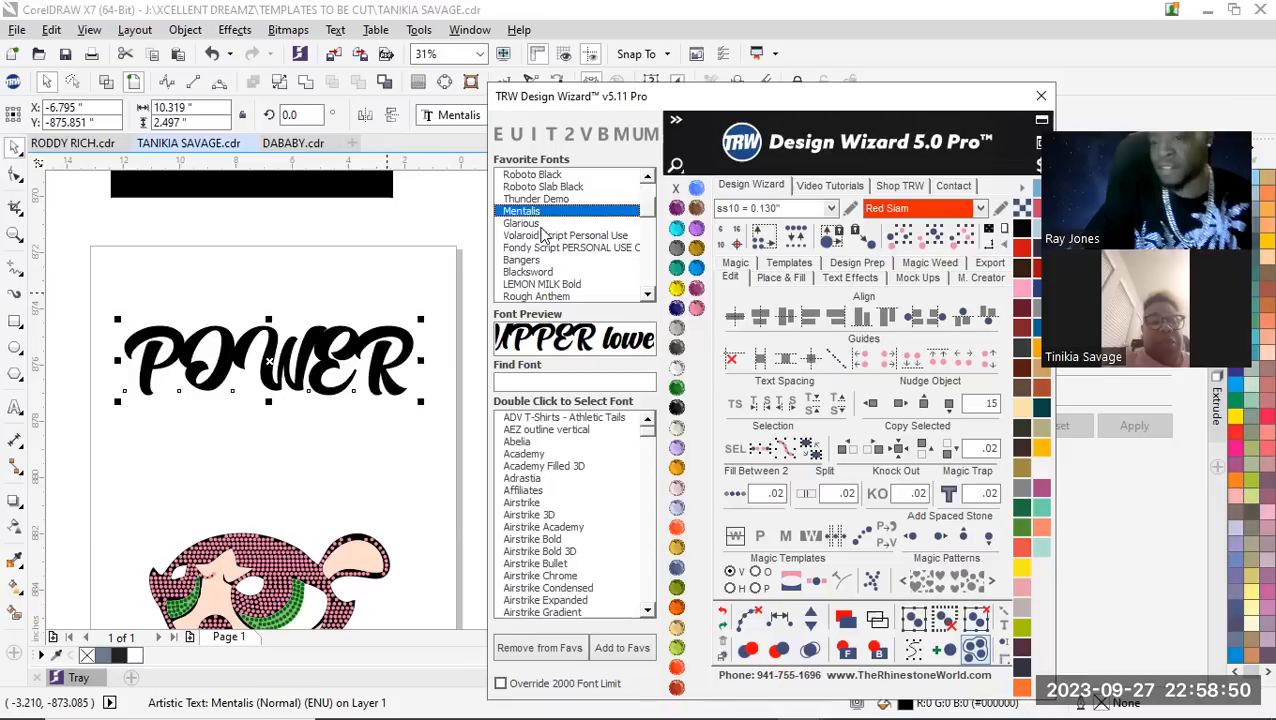
Set the POWER text's font to Roboto Black
{"action": "left_click", "coordinate": [549, 175]}
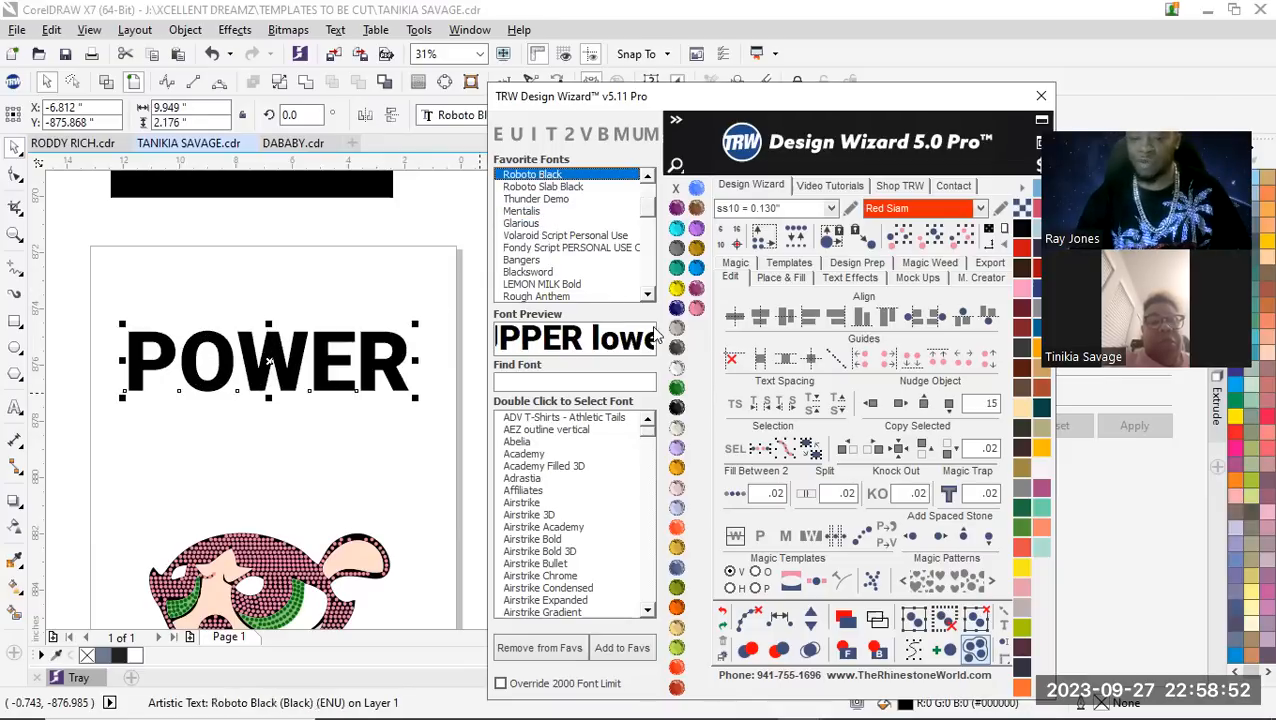
{"action": "scroll", "coordinate": [310, 345], "scroll_direction": "down", "scroll_amount": 3}
{"action": "scroll", "coordinate": [310, 345], "scroll_direction": "up", "scroll_amount": 3}
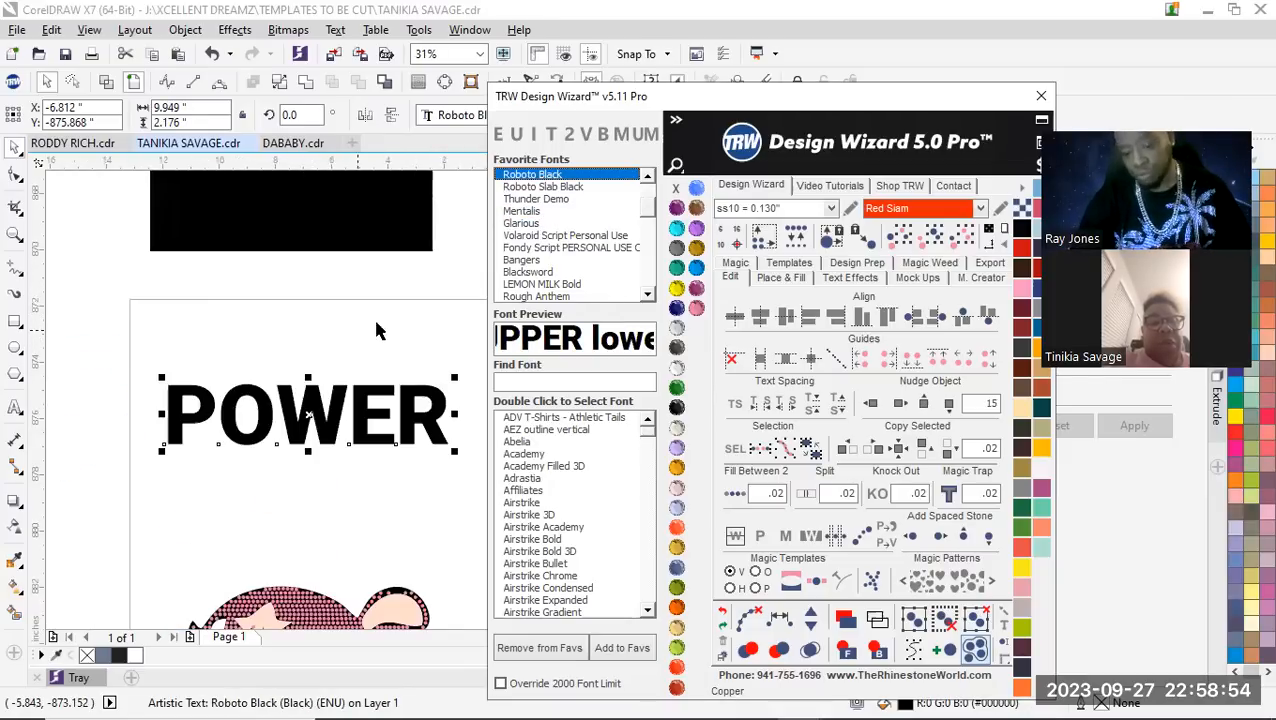
Weld the POWER lettering into a single curve object
{"action": "left_click", "coordinate": [219, 460]}
{"action": "scroll", "coordinate": [245, 462], "scroll_direction": "down", "scroll_amount": 2}
{"action": "scroll", "coordinate": [245, 462], "scroll_direction": "up", "scroll_amount": 2}
{"action": "left_click", "coordinate": [298, 420]}
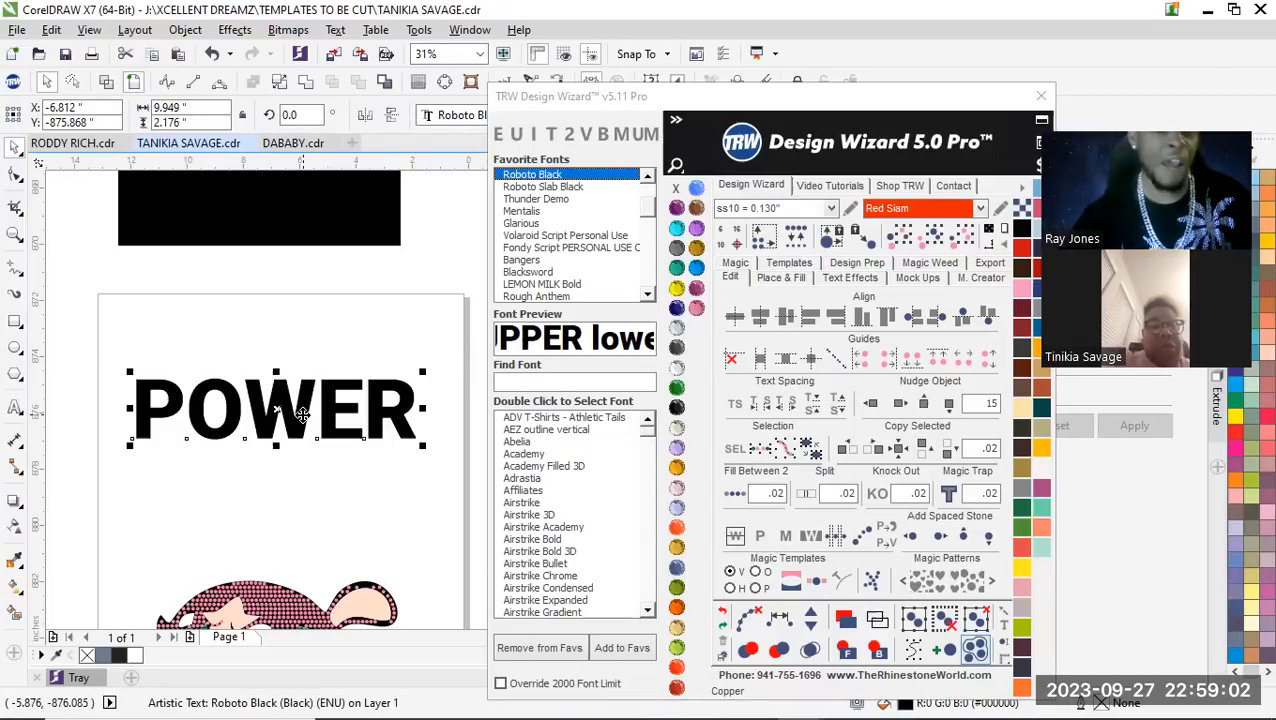
{"action": "left_click", "coordinate": [306, 84]}
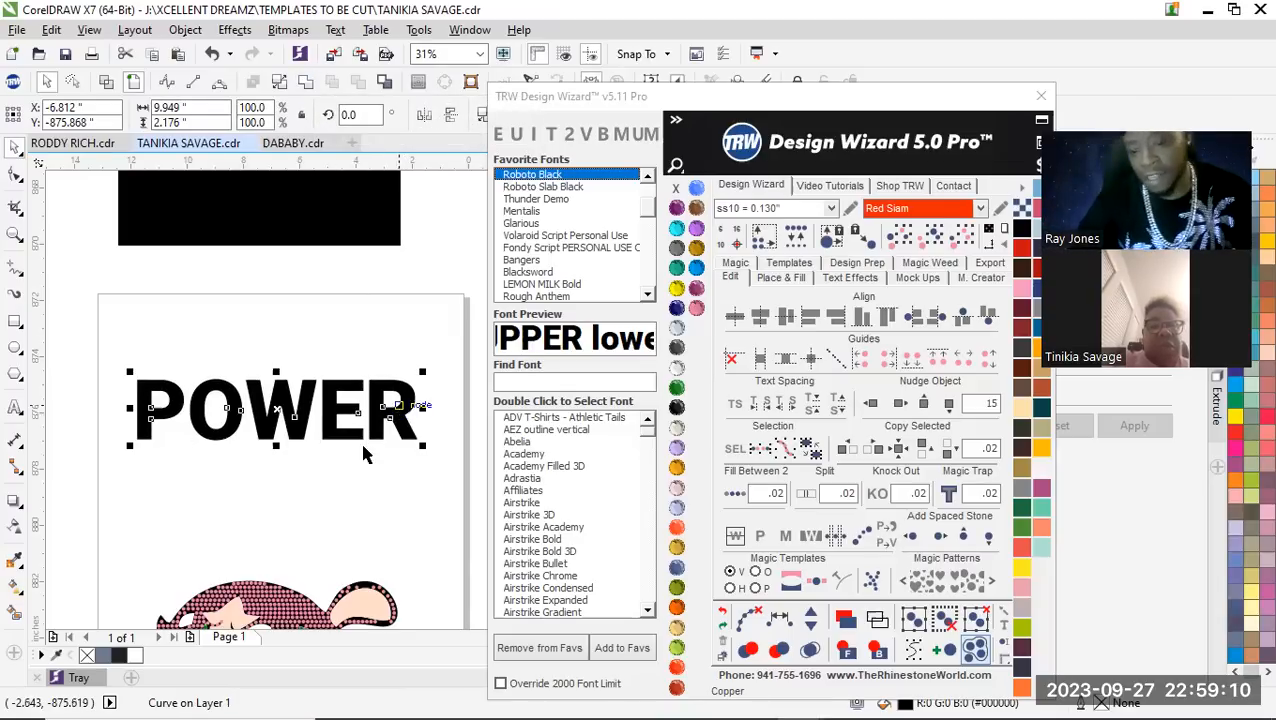
Move the POWER lettering down so it sits directly above the character's head
{"action": "scroll", "coordinate": [370, 447], "scroll_direction": "up", "scroll_amount": 2}
{"action": "scroll", "coordinate": [313, 413], "scroll_direction": "down", "scroll_amount": 6}
{"action": "scroll", "coordinate": [284, 432], "scroll_direction": "down", "scroll_amount": 1}
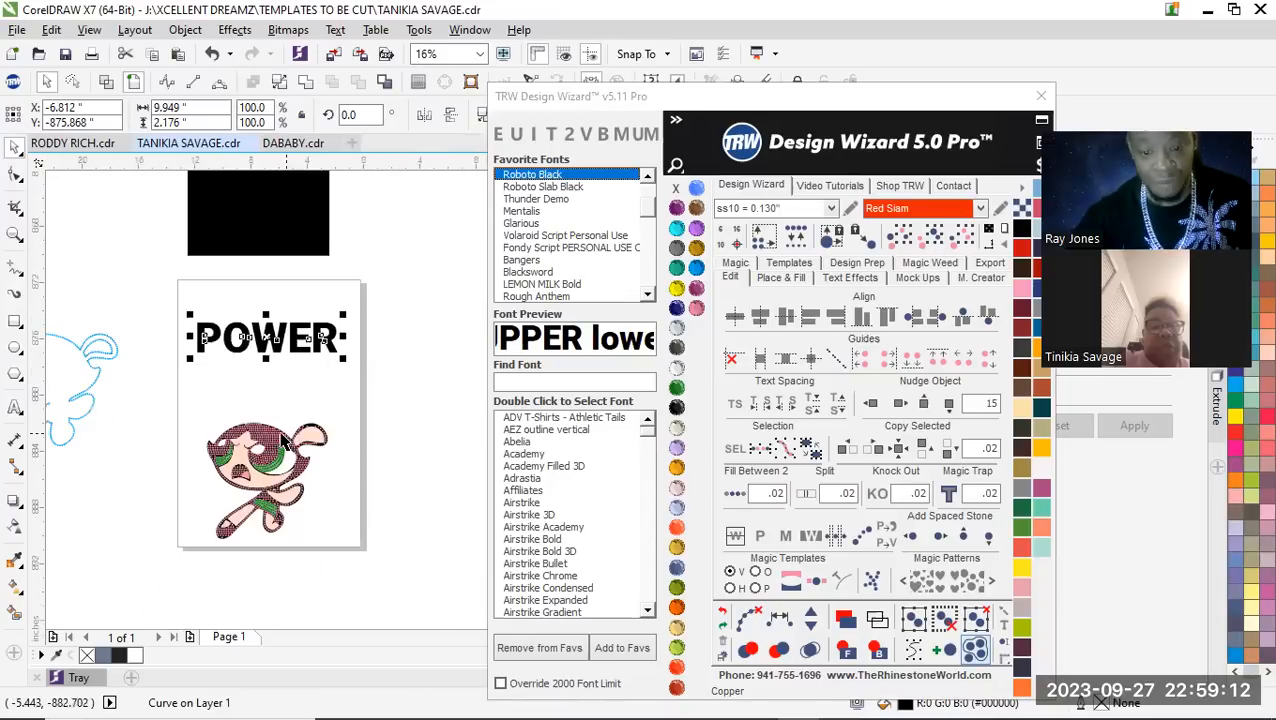
{"action": "scroll", "coordinate": [250, 390], "scroll_direction": "up", "scroll_amount": 1}
{"action": "scroll", "coordinate": [268, 350], "scroll_direction": "up", "scroll_amount": 1}
{"action": "scroll", "coordinate": [302, 354], "scroll_direction": "down", "scroll_amount": 1}
{"action": "left_click_drag", "start_coordinate": [341, 286], "coordinate": [343, 383]}
{"action": "scroll", "coordinate": [297, 319], "scroll_direction": "down", "scroll_amount": 1}
{"action": "scroll", "coordinate": [272, 350], "scroll_direction": "up", "scroll_amount": 1}
{"action": "scroll", "coordinate": [345, 320], "scroll_direction": "down", "scroll_amount": 1}
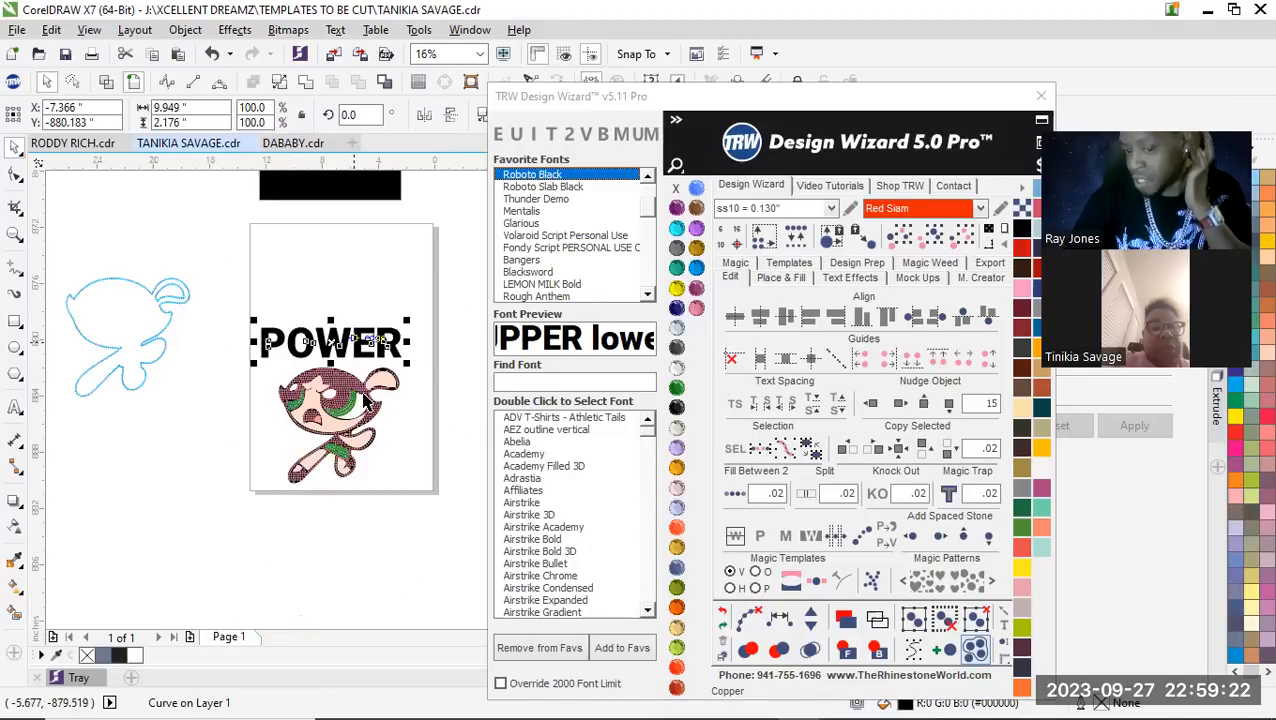
Select the POWER lettering together with the character's outline and center the lettering horizontally over the character
{"action": "scroll", "coordinate": [355, 400], "scroll_direction": "up", "scroll_amount": 2}
{"action": "scroll", "coordinate": [345, 332], "scroll_direction": "up", "scroll_amount": 2}
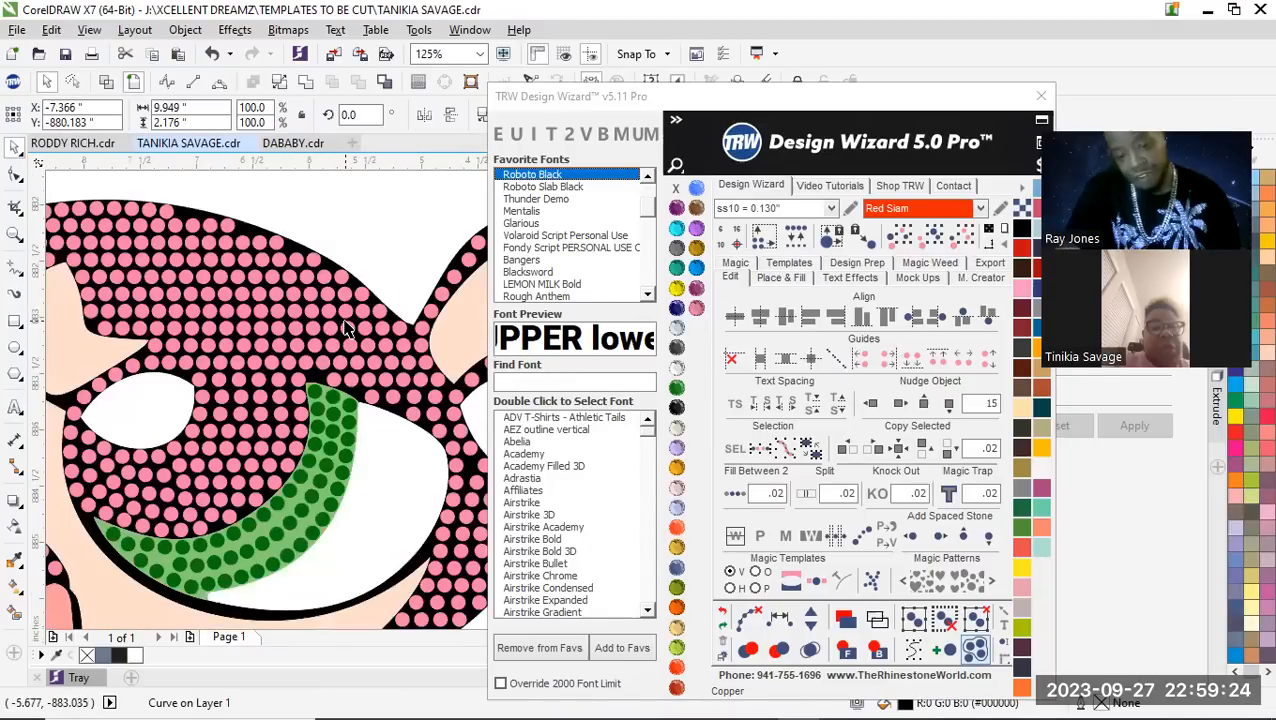
{"action": "scroll", "coordinate": [219, 222], "scroll_direction": "up", "scroll_amount": 2}
{"action": "left_click", "coordinate": [172, 213], "text": "shift"}
{"action": "scroll", "coordinate": [314, 357], "scroll_direction": "down", "scroll_amount": 3}
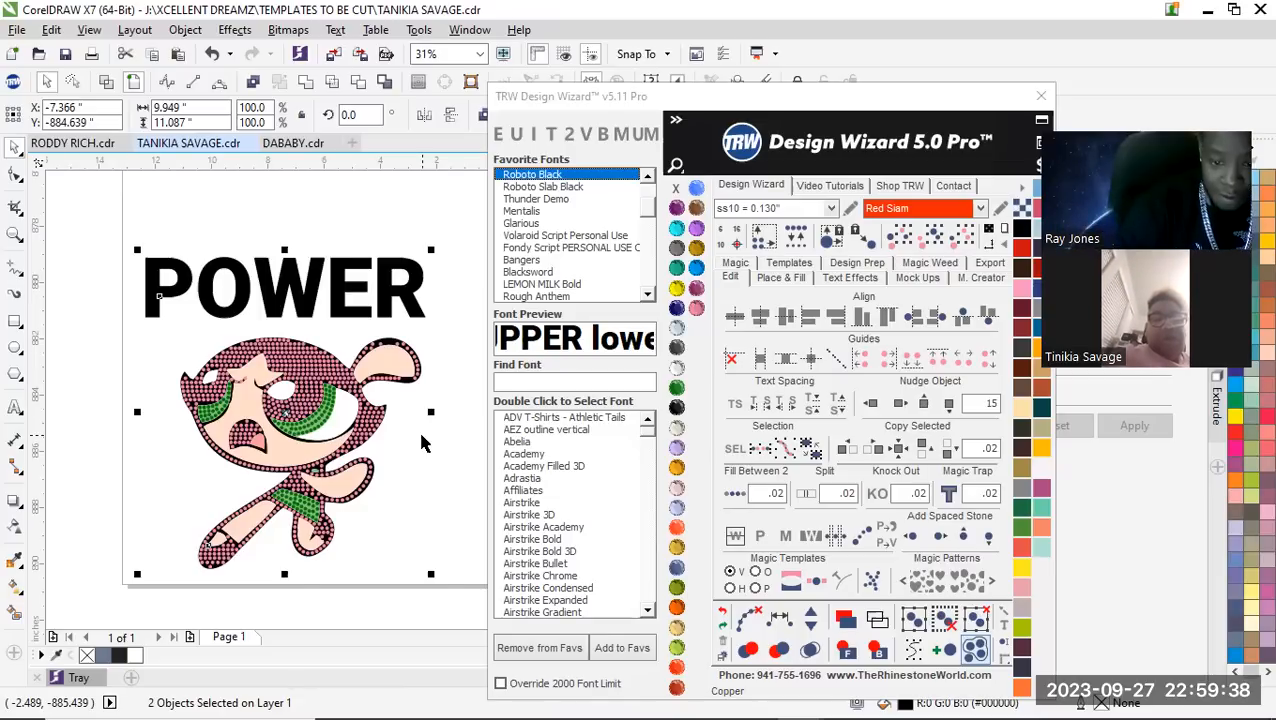
{"action": "key", "text": "Right"}
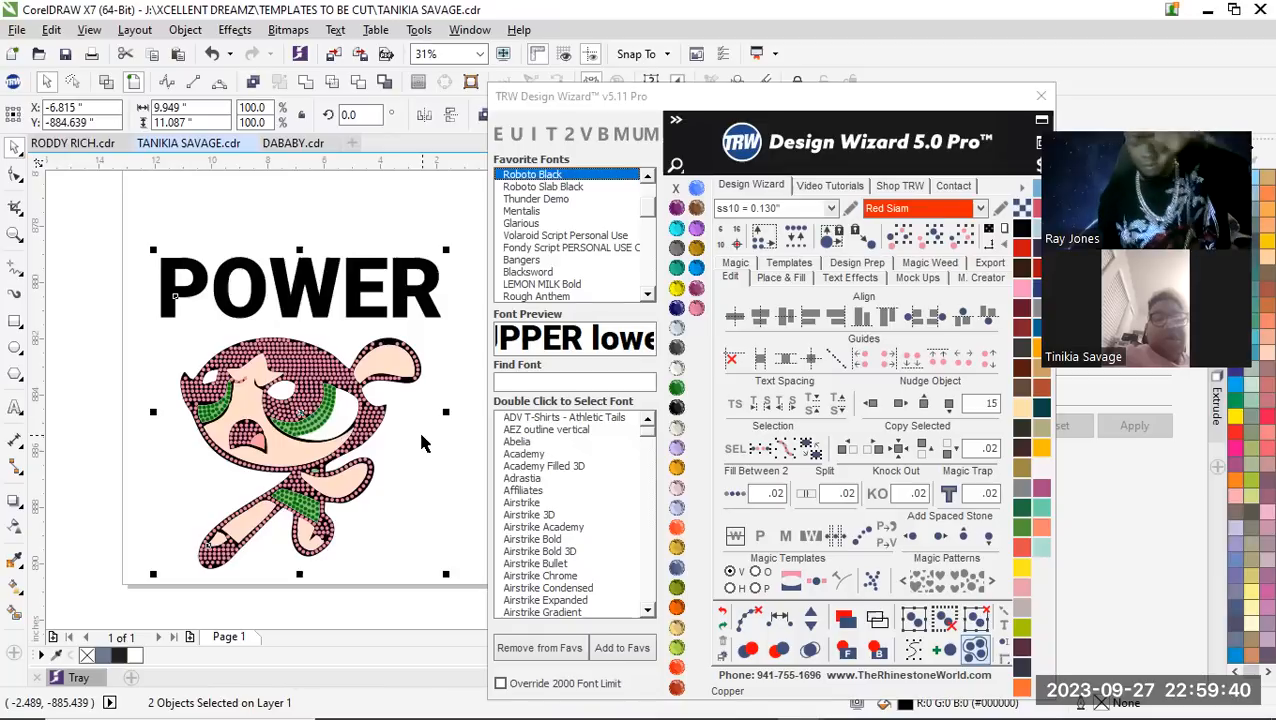
{"action": "scroll", "coordinate": [347, 421], "scroll_direction": "down", "scroll_amount": 2}
{"action": "left_click", "coordinate": [308, 343]}
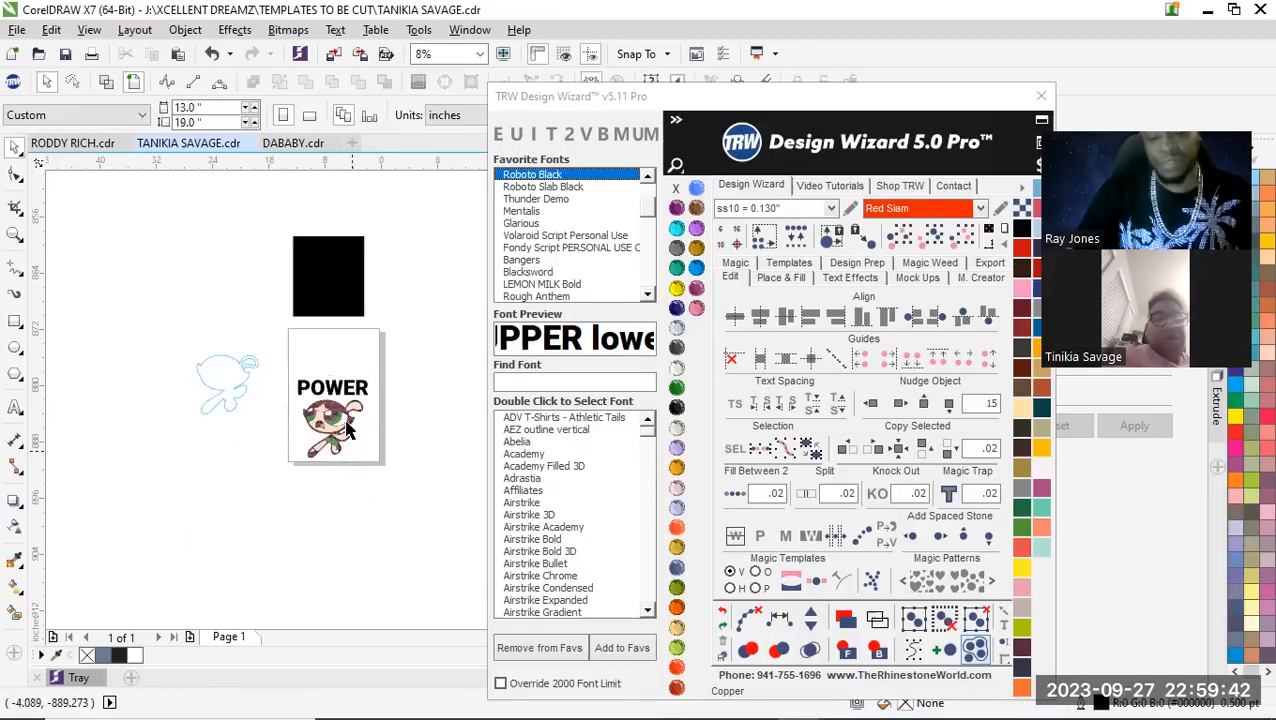
Select the lettering and the whole character with its stones and move them up to the upper part of the page
{"action": "scroll", "coordinate": [315, 375], "scroll_direction": "up", "scroll_amount": 1}
{"action": "left_click_drag", "start_coordinate": [253, 356], "coordinate": [476, 571]}
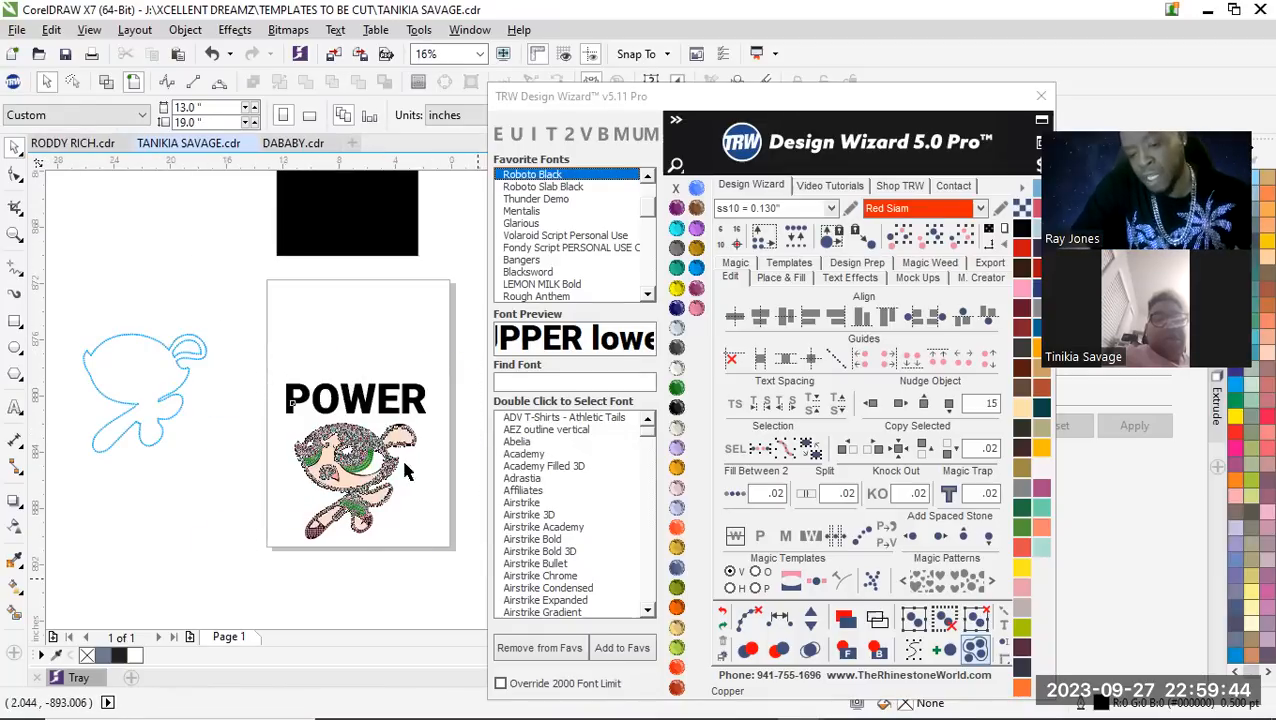
{"action": "left_click_drag", "start_coordinate": [363, 456], "coordinate": [365, 357]}
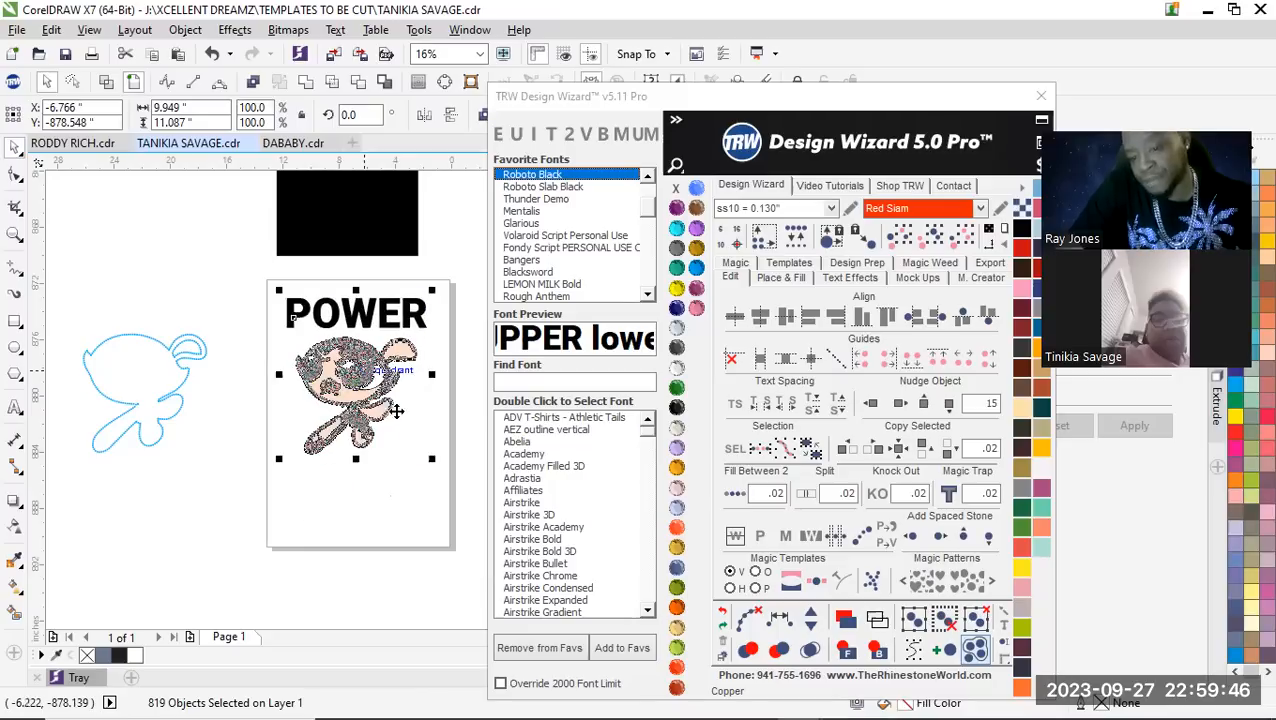
Place a copy of the POWER lettering straight below the character's feet, keeping the original above the head
{"action": "left_click", "coordinate": [357, 313]}
{"action": "scroll", "coordinate": [382, 342], "scroll_direction": "up", "scroll_amount": 2}
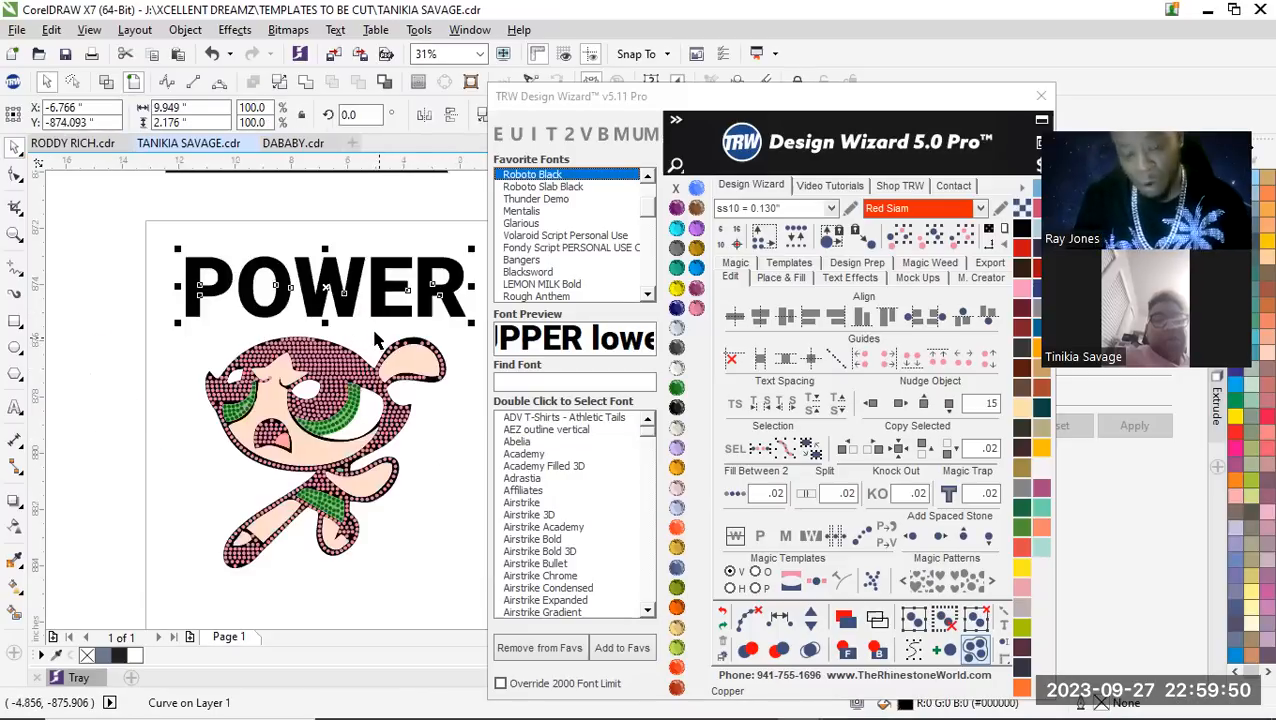
{"action": "scroll", "coordinate": [352, 297], "scroll_direction": "down", "scroll_amount": 2}
{"action": "left_click_drag", "start_coordinate": [345, 292], "coordinate": [336, 456]}
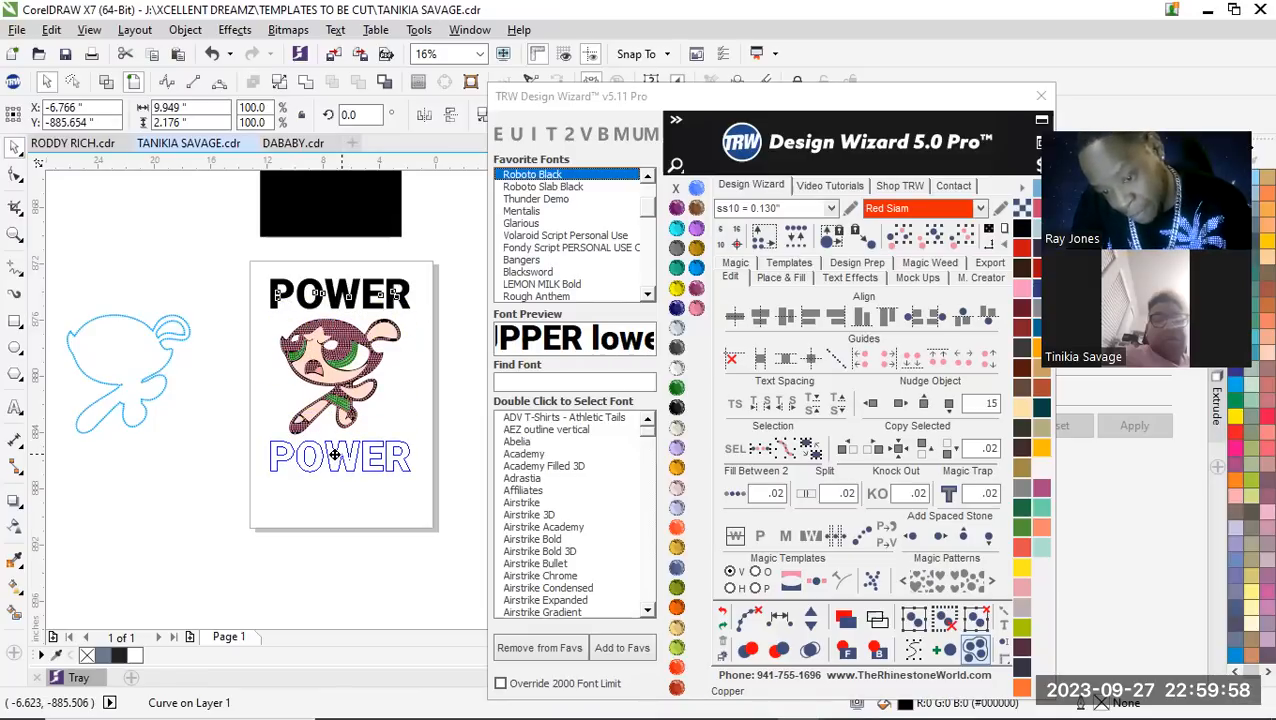
{"action": "left_click_drag", "start_coordinate": [336, 456], "coordinate": [337, 457]}
{"action": "scroll", "coordinate": [398, 537], "scroll_direction": "up", "scroll_amount": 2}
{"action": "scroll", "coordinate": [390, 516], "scroll_direction": "down", "scroll_amount": 1}
{"action": "scroll", "coordinate": [390, 516], "scroll_direction": "up", "scroll_amount": 1}
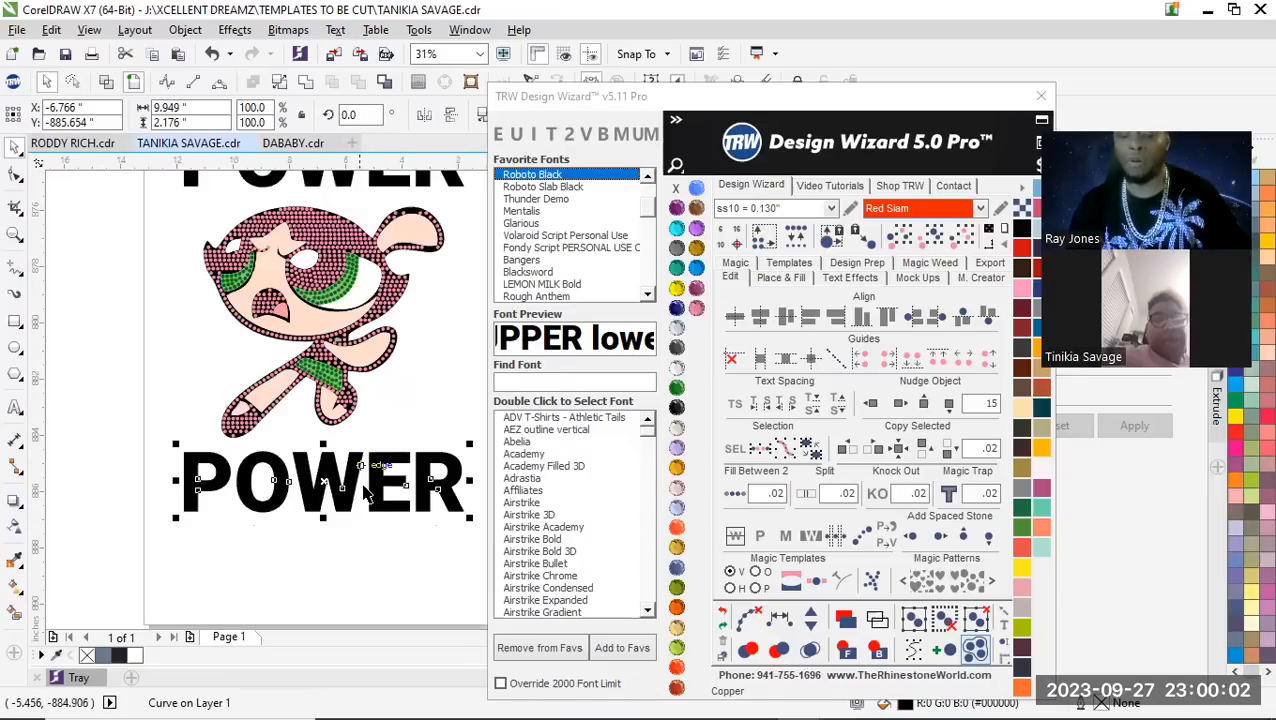
{"action": "scroll", "coordinate": [366, 460], "scroll_direction": "up", "scroll_amount": 2}
{"action": "scroll", "coordinate": [400, 450], "scroll_direction": "down", "scroll_amount": 2}
{"action": "scroll", "coordinate": [405, 425], "scroll_direction": "up", "scroll_amount": 1}
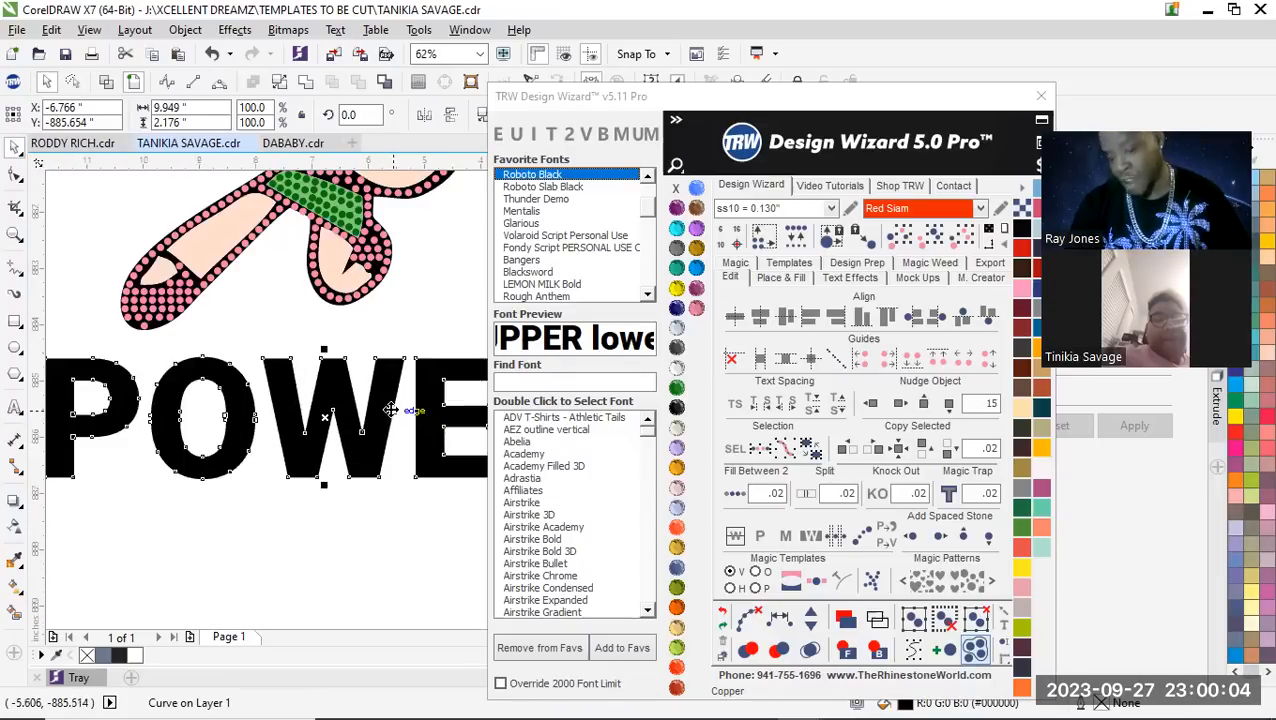
Delete the copy of the POWER lettering below the character's feet
{"action": "key", "text": "F10"}
{"action": "scroll", "coordinate": [370, 450], "scroll_direction": "down", "scroll_amount": 2}
{"action": "scroll", "coordinate": [360, 440], "scroll_direction": "up", "scroll_amount": 2}
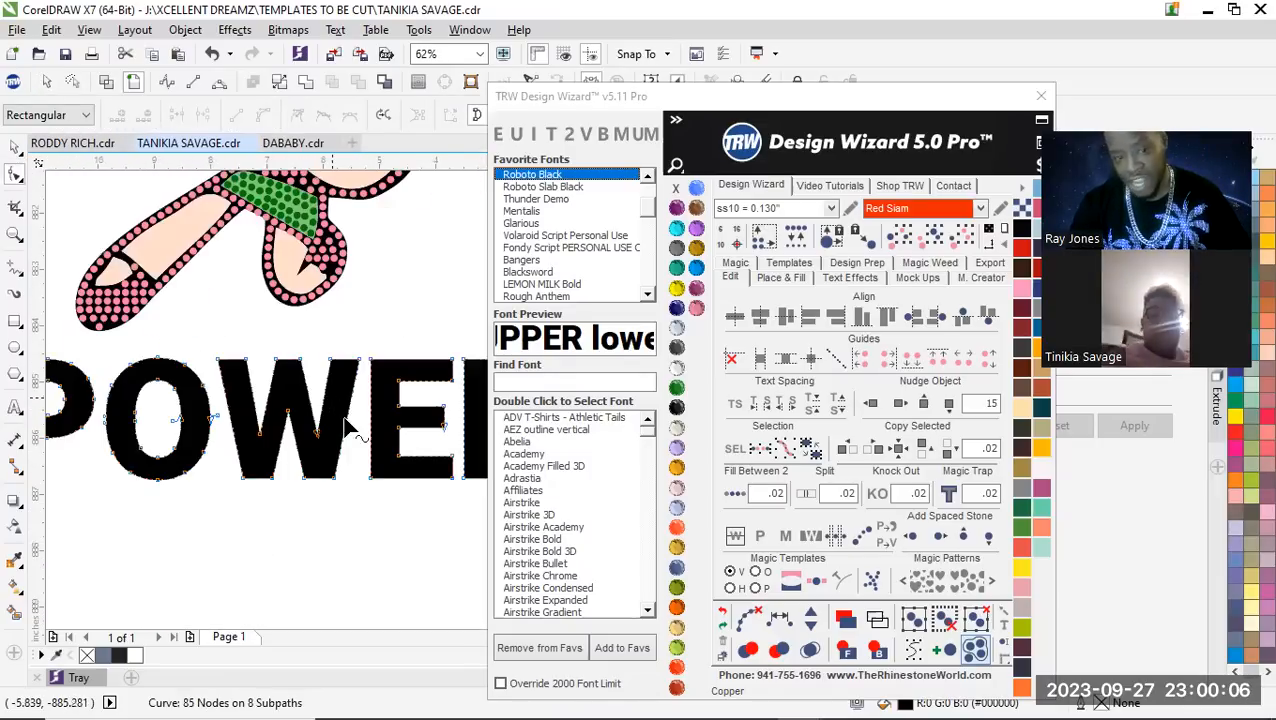
{"action": "scroll", "coordinate": [343, 419], "scroll_direction": "down", "scroll_amount": 1}
{"action": "left_click", "coordinate": [15, 147]}
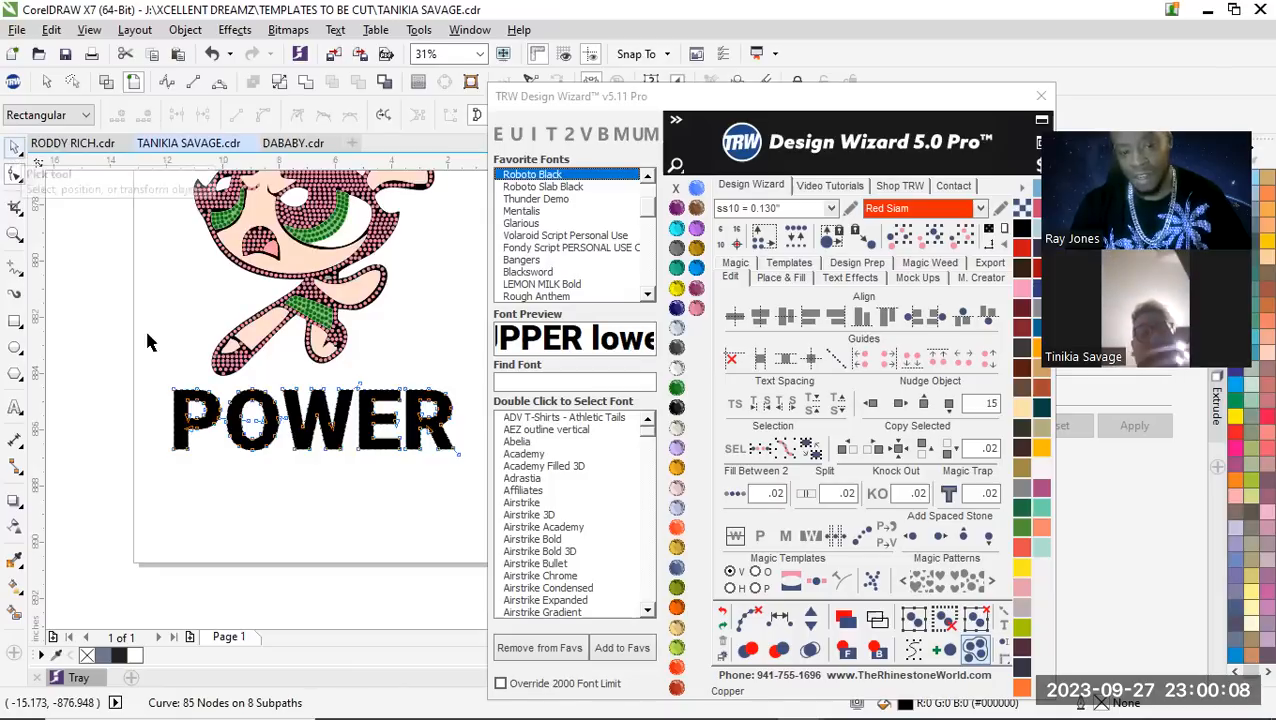
{"action": "scroll", "coordinate": [147, 342], "scroll_direction": "down", "scroll_amount": 1}
{"action": "key", "text": "Delete"}
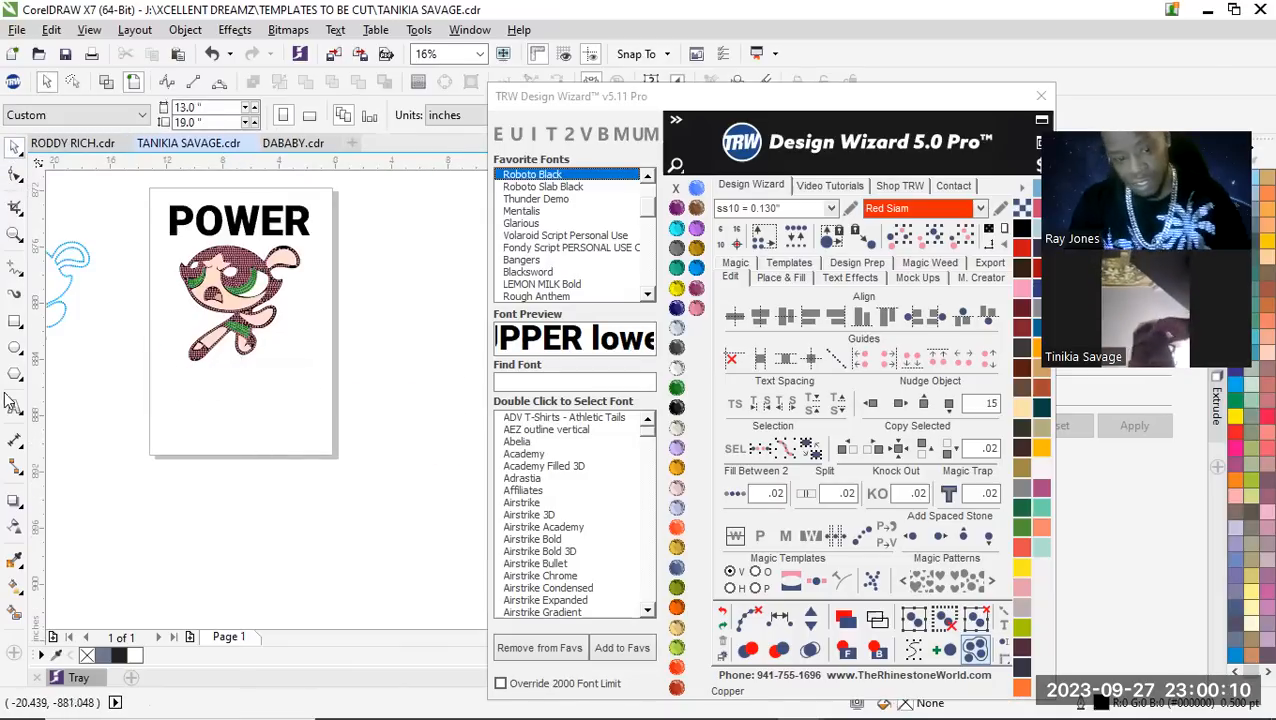
Add the text PUFF GIRL below the character's feet and enlarge it to about 9.9 inches wide
{"action": "left_click", "coordinate": [15, 407]}
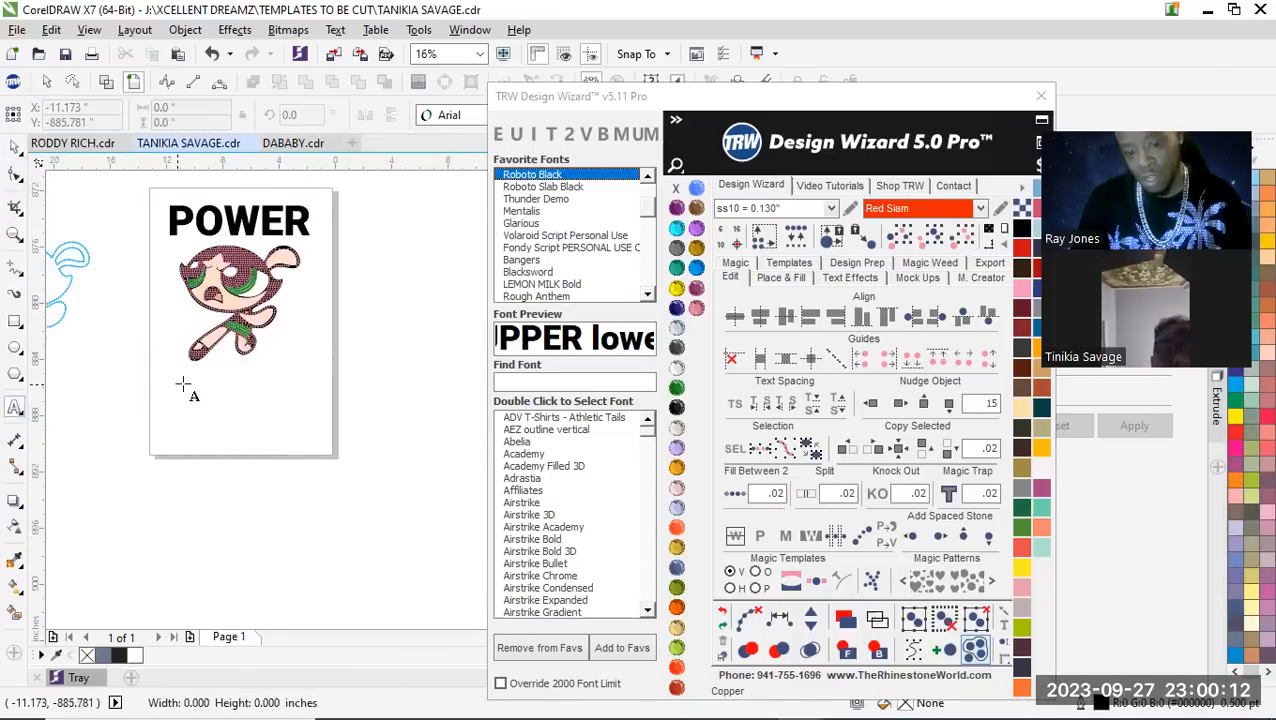
{"action": "left_click", "coordinate": [198, 365]}
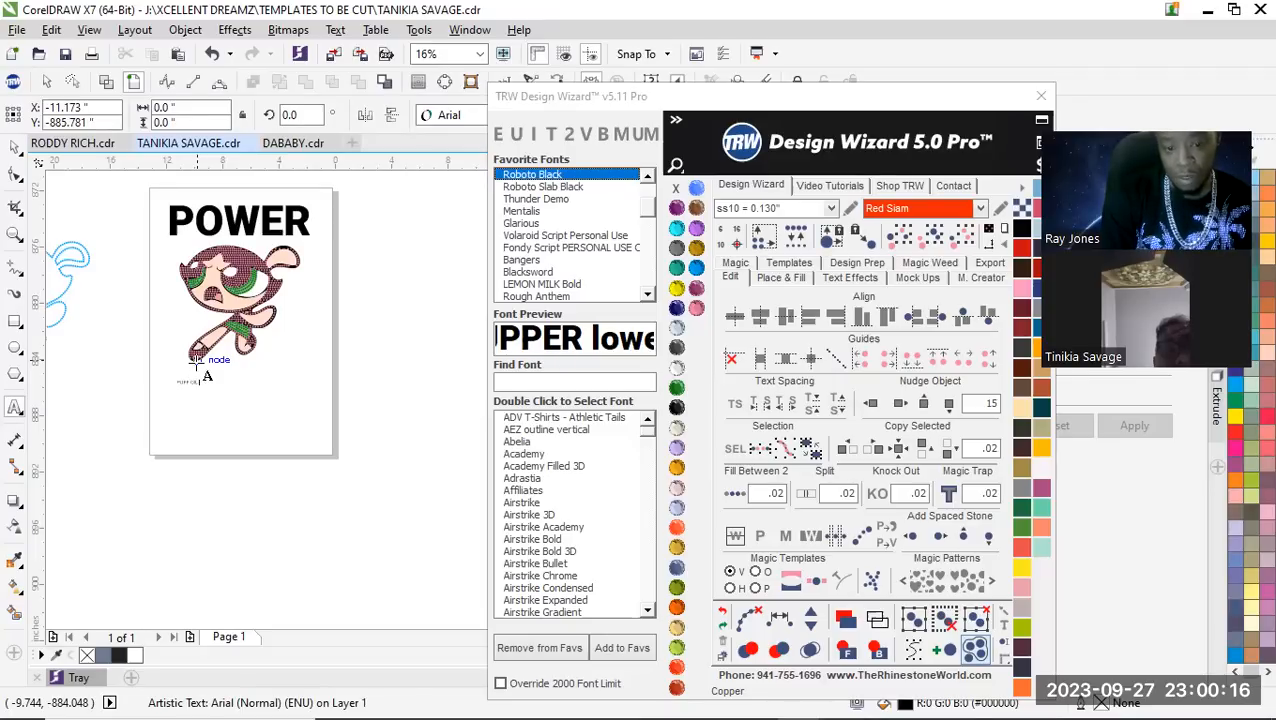
{"action": "left_click", "coordinate": [209, 396]}
{"action": "left_click_drag", "start_coordinate": [209, 396], "coordinate": [322, 442]}
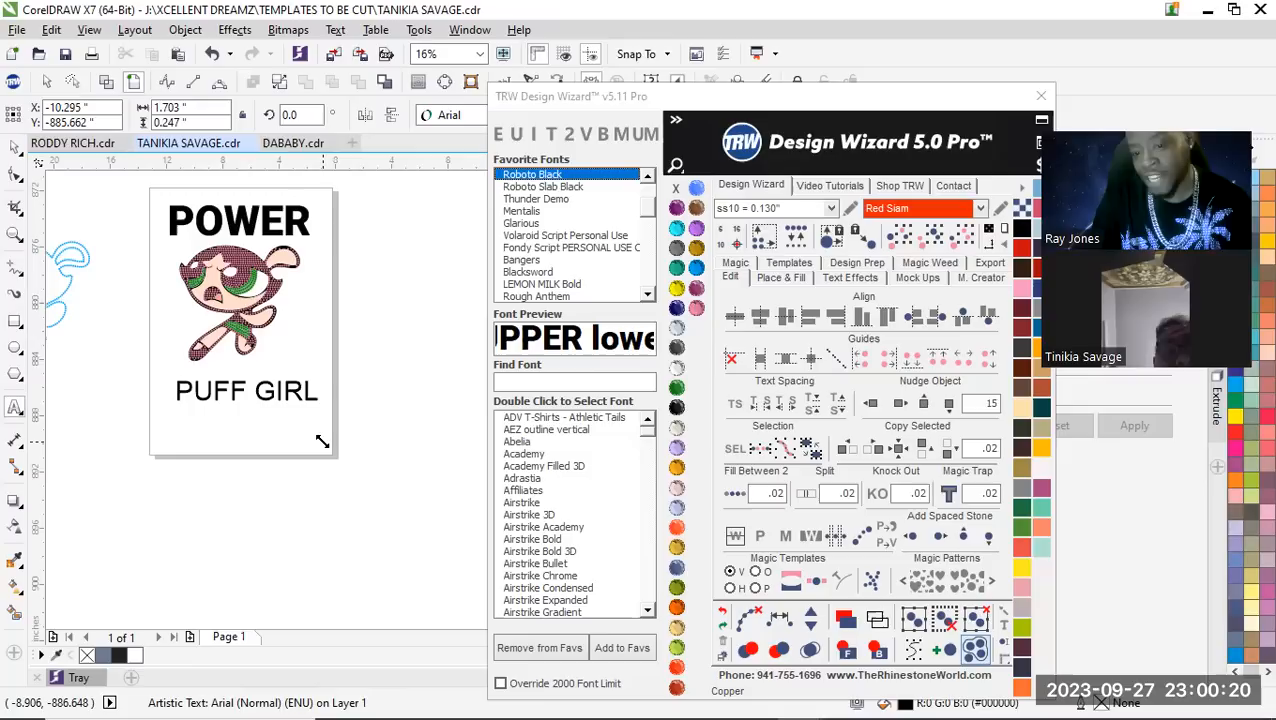
Set the PUFF GIRL text in the Roboto Black font
{"action": "left_click", "coordinate": [540, 187]}
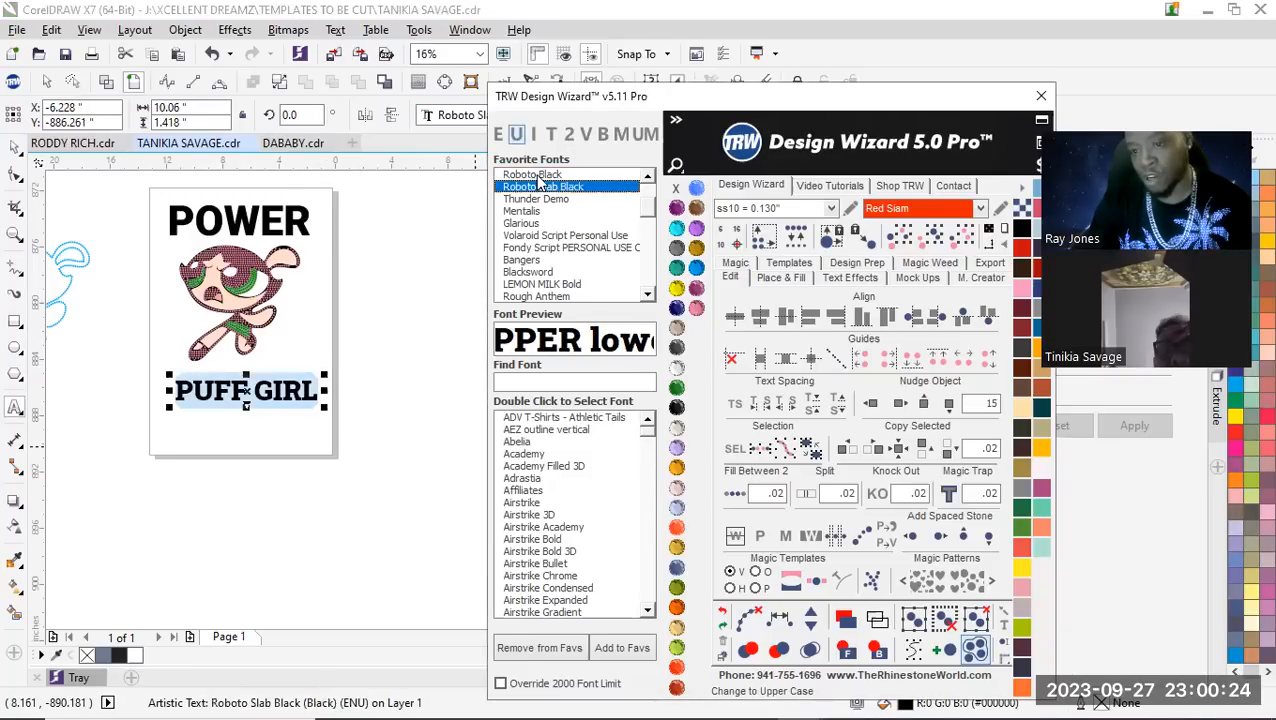
{"action": "left_click", "coordinate": [538, 177]}
{"action": "scroll", "coordinate": [223, 361], "scroll_direction": "up", "scroll_amount": 2}
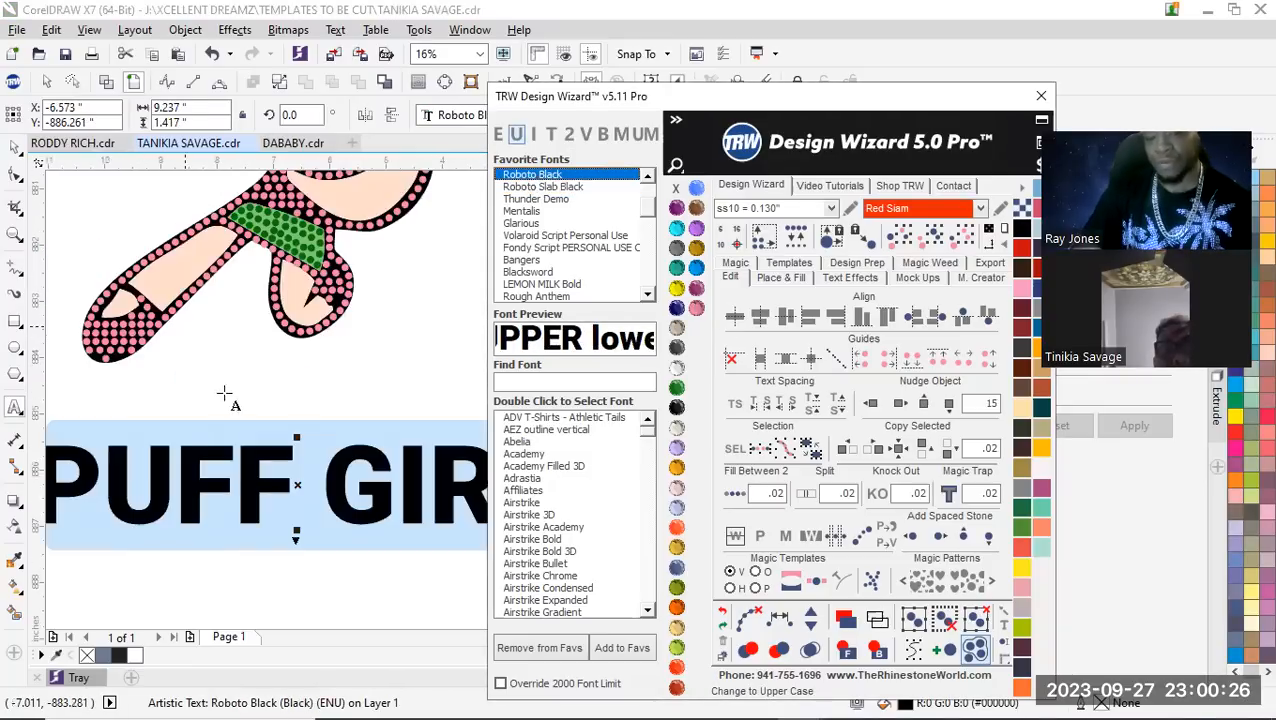
{"action": "scroll", "coordinate": [358, 434], "scroll_direction": "down", "scroll_amount": 2}
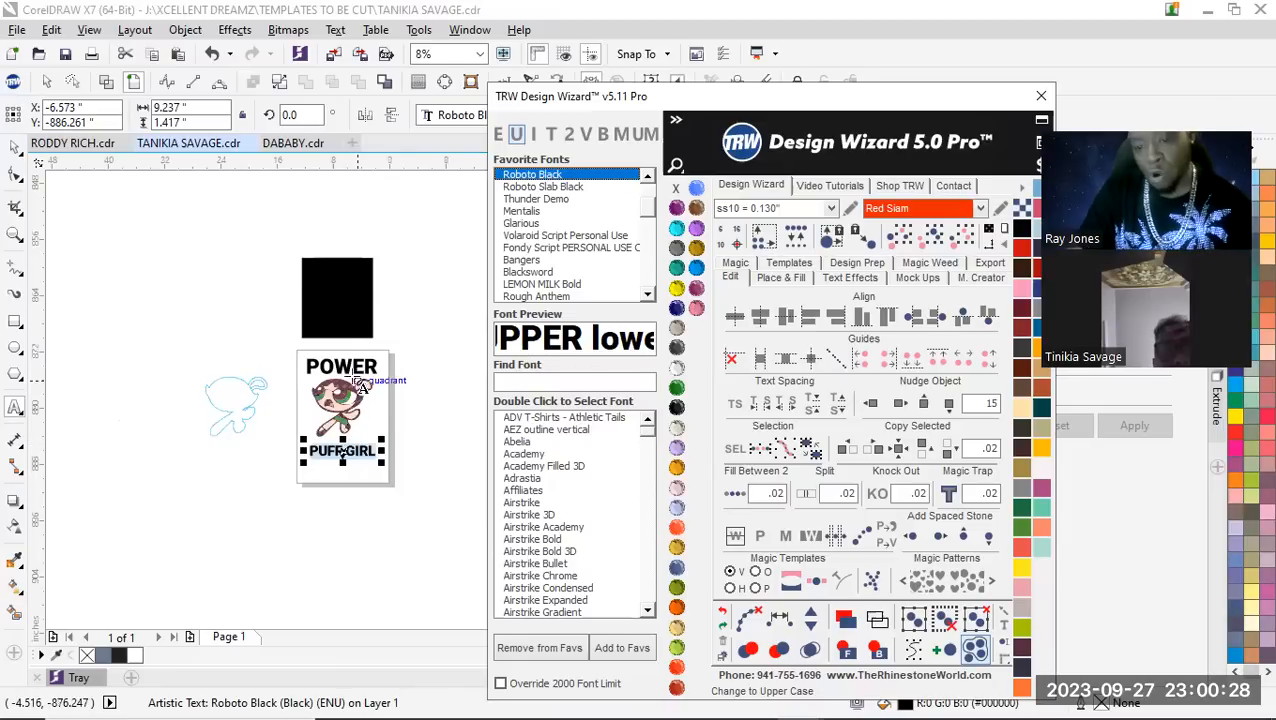
Select the PUFF GIRL text together with the POWER lettering and center the text horizontally under POWER
{"action": "scroll", "coordinate": [396, 373], "scroll_direction": "up", "scroll_amount": 1}
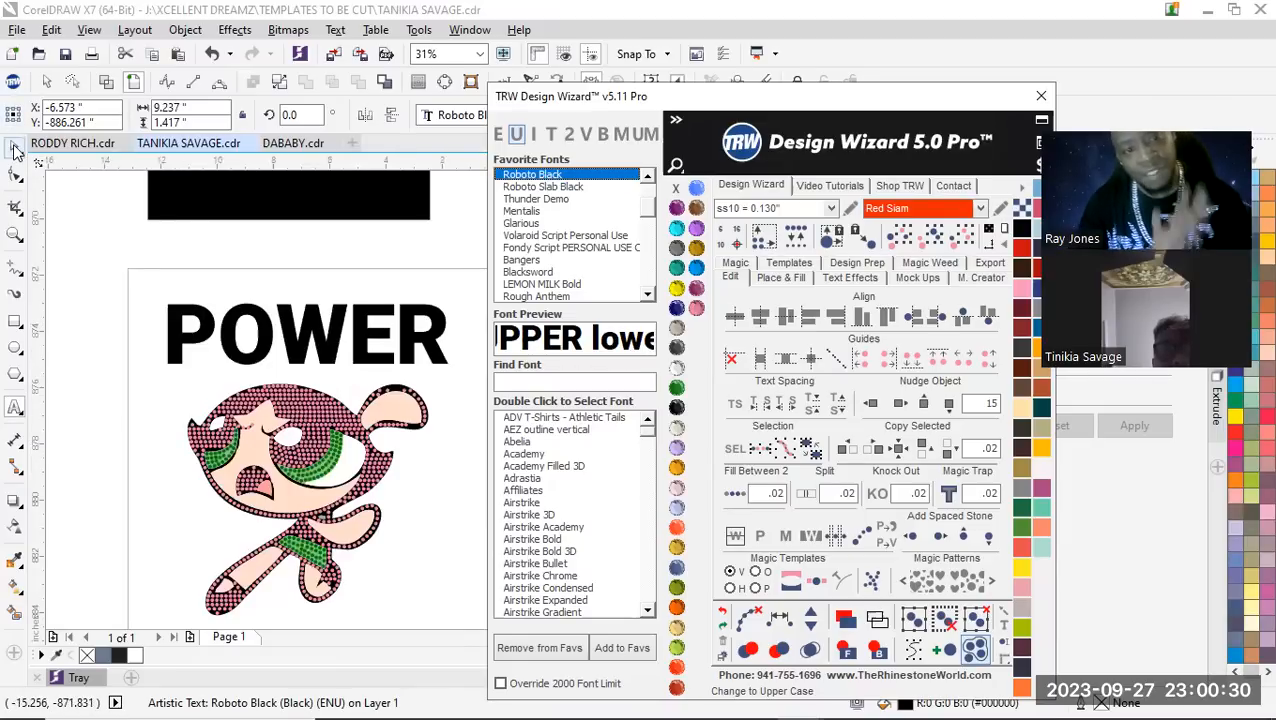
{"action": "left_click", "coordinate": [15, 148]}
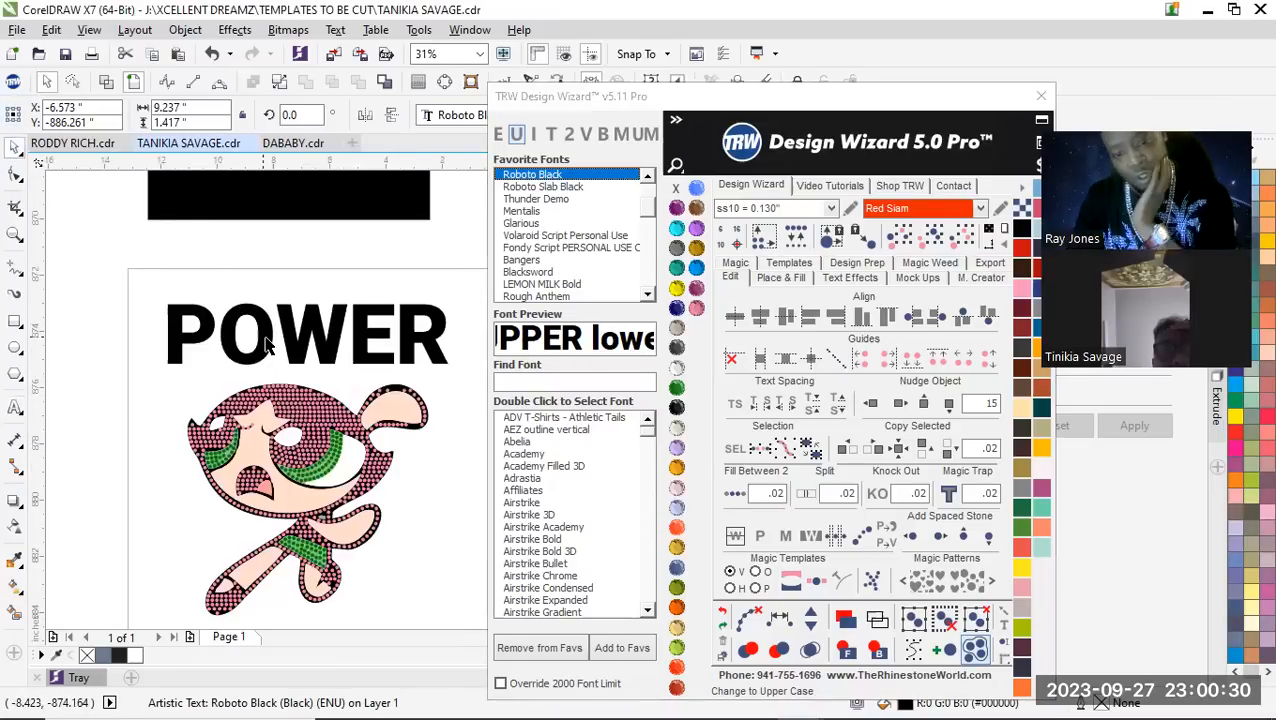
{"action": "left_click", "coordinate": [313, 315], "text": "shift"}
{"action": "scroll", "coordinate": [344, 360], "scroll_direction": "down", "scroll_amount": 2}
{"action": "scroll", "coordinate": [349, 386], "scroll_direction": "up", "scroll_amount": 1}
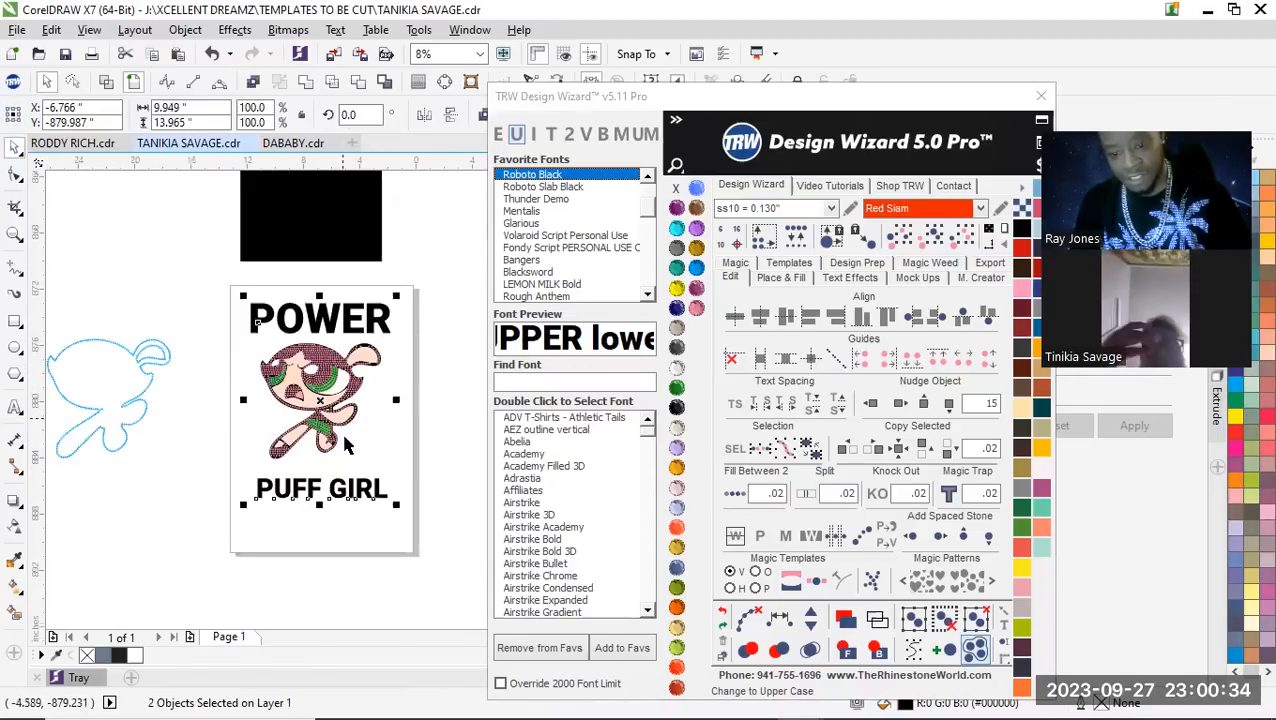
{"action": "left_click", "coordinate": [430, 452]}
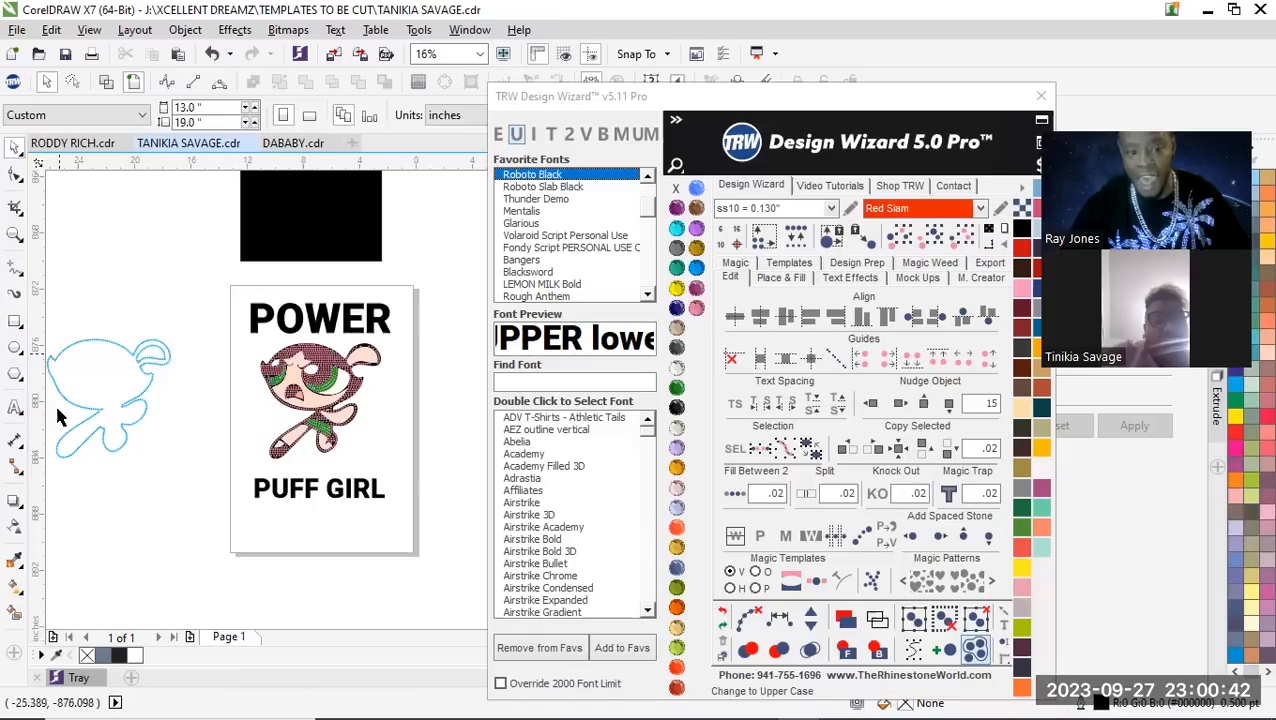
Place vertical guidelines along the left and right edges of the POWER lettering
{"action": "left_click_drag", "start_coordinate": [45, 440], "coordinate": [250, 318]}
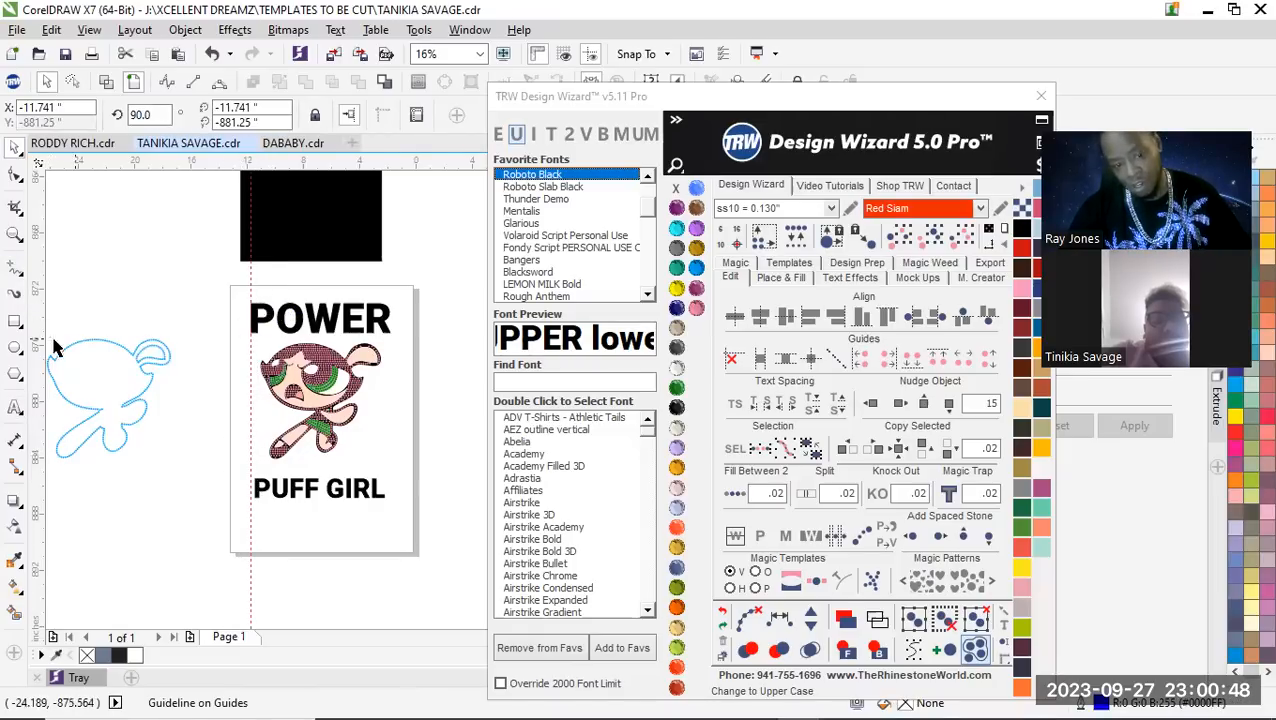
{"action": "left_click_drag", "start_coordinate": [38, 345], "coordinate": [392, 332]}
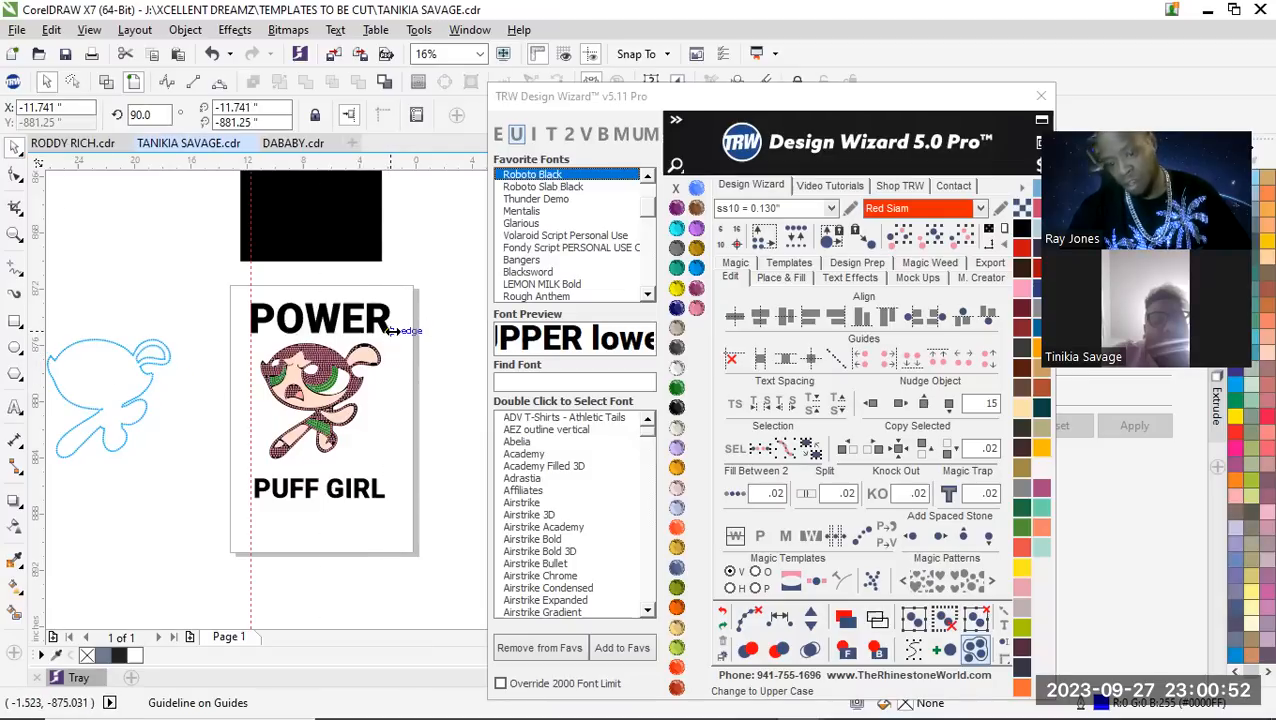
{"action": "scroll", "coordinate": [278, 503], "scroll_direction": "up", "scroll_amount": 4}
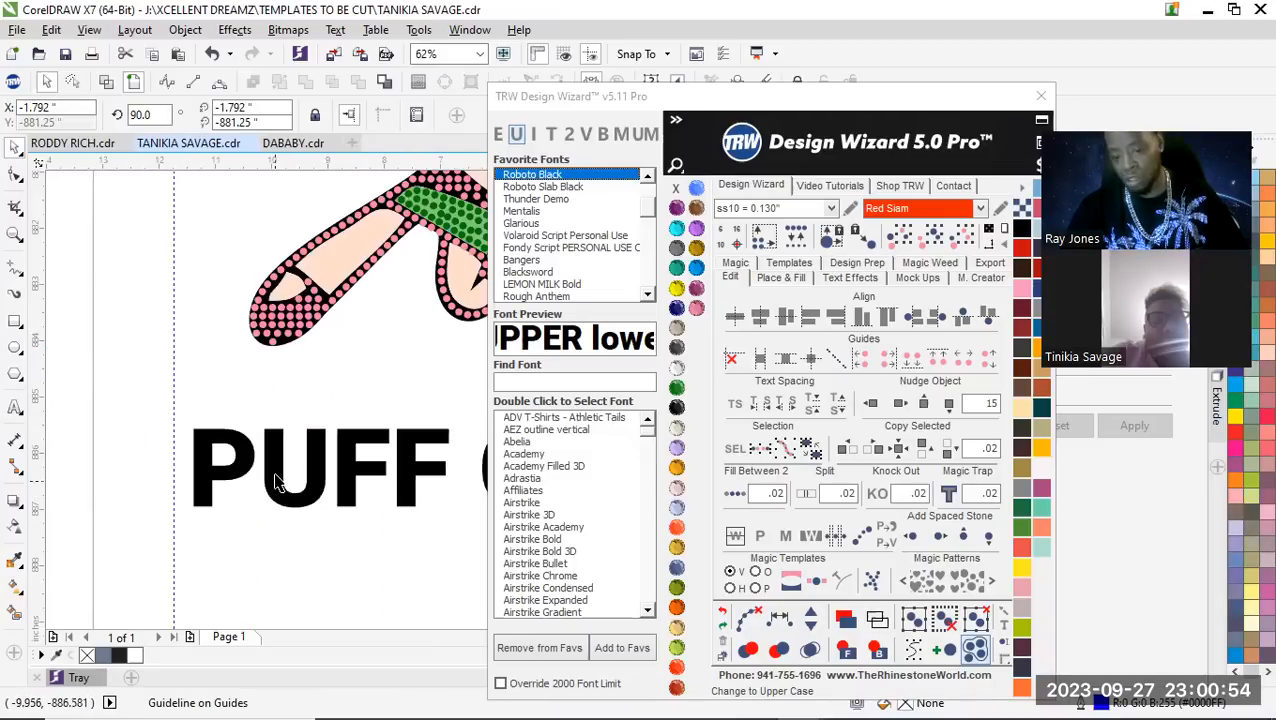
Move PUFF GIRL to the left guideline and scale it to the right guideline, making it 9.949 inches wide
{"action": "left_click", "coordinate": [278, 490]}
{"action": "scroll", "coordinate": [250, 480], "scroll_direction": "down", "scroll_amount": 2}
{"action": "scroll", "coordinate": [228, 455], "scroll_direction": "up", "scroll_amount": 2}
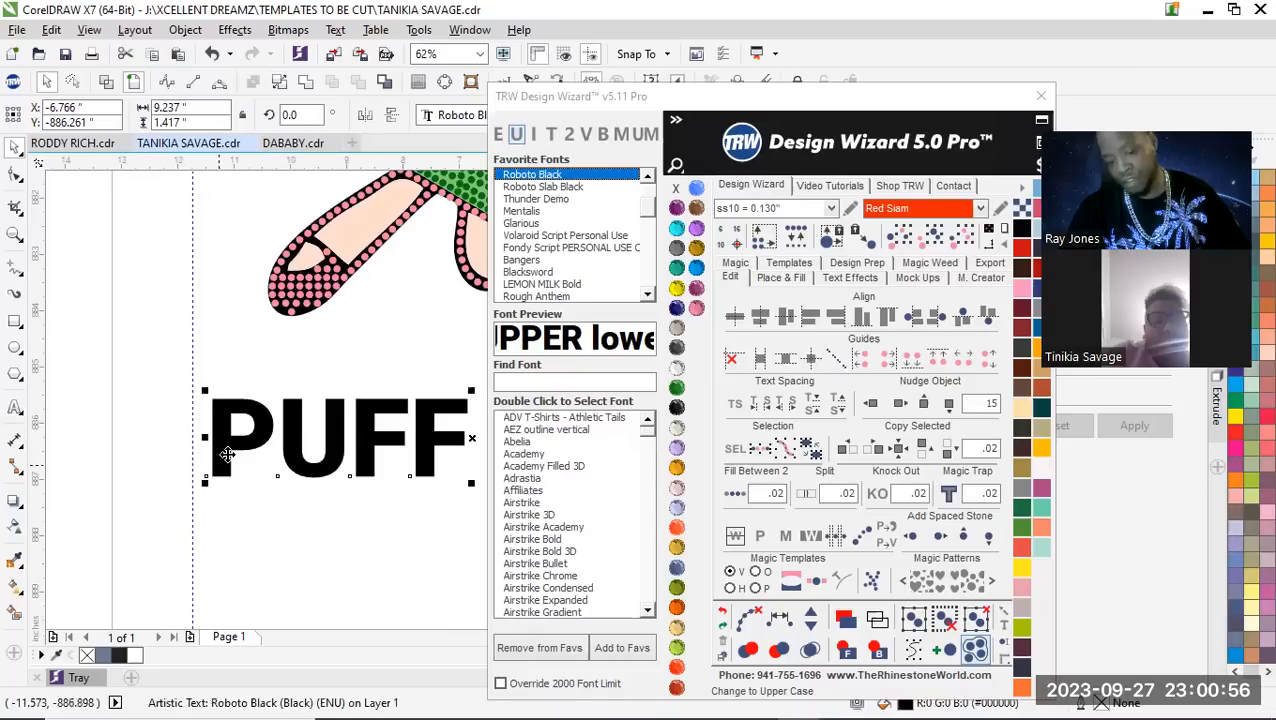
{"action": "scroll", "coordinate": [215, 455], "scroll_direction": "down", "scroll_amount": 4}
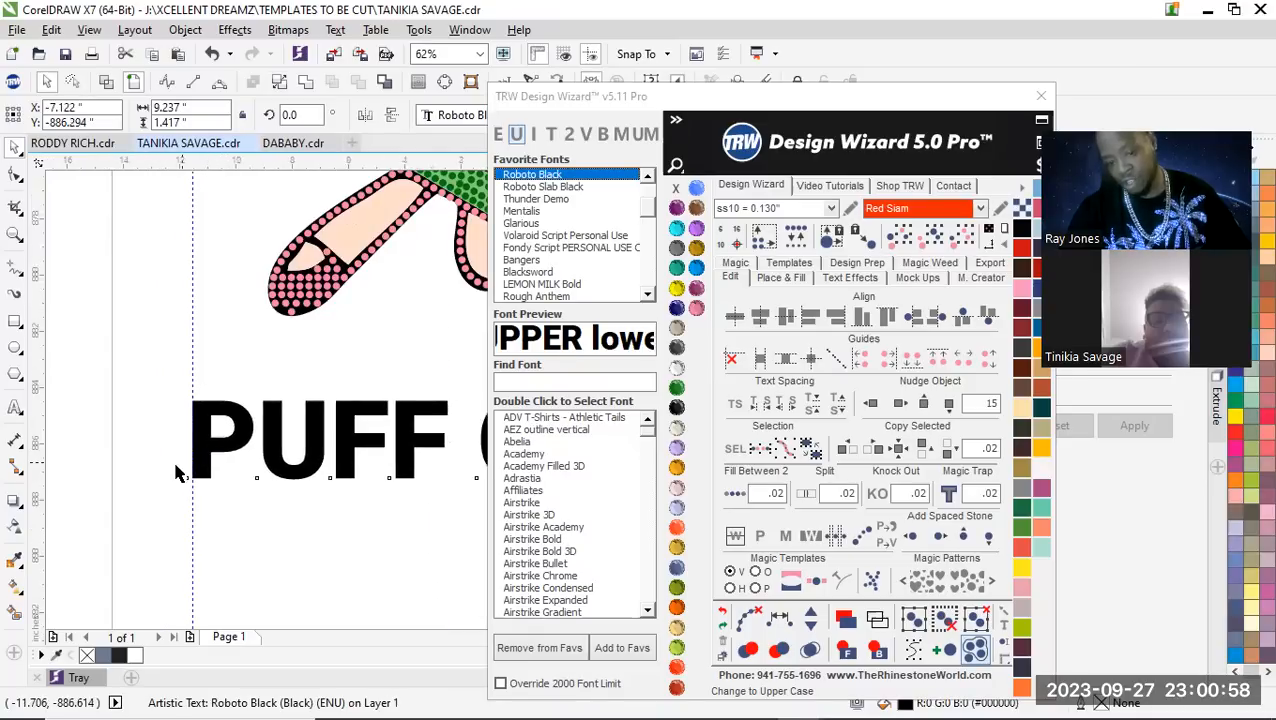
{"action": "scroll", "coordinate": [316, 455], "scroll_direction": "up", "scroll_amount": 2}
{"action": "left_click_drag", "start_coordinate": [326, 425], "coordinate": [343, 424]}
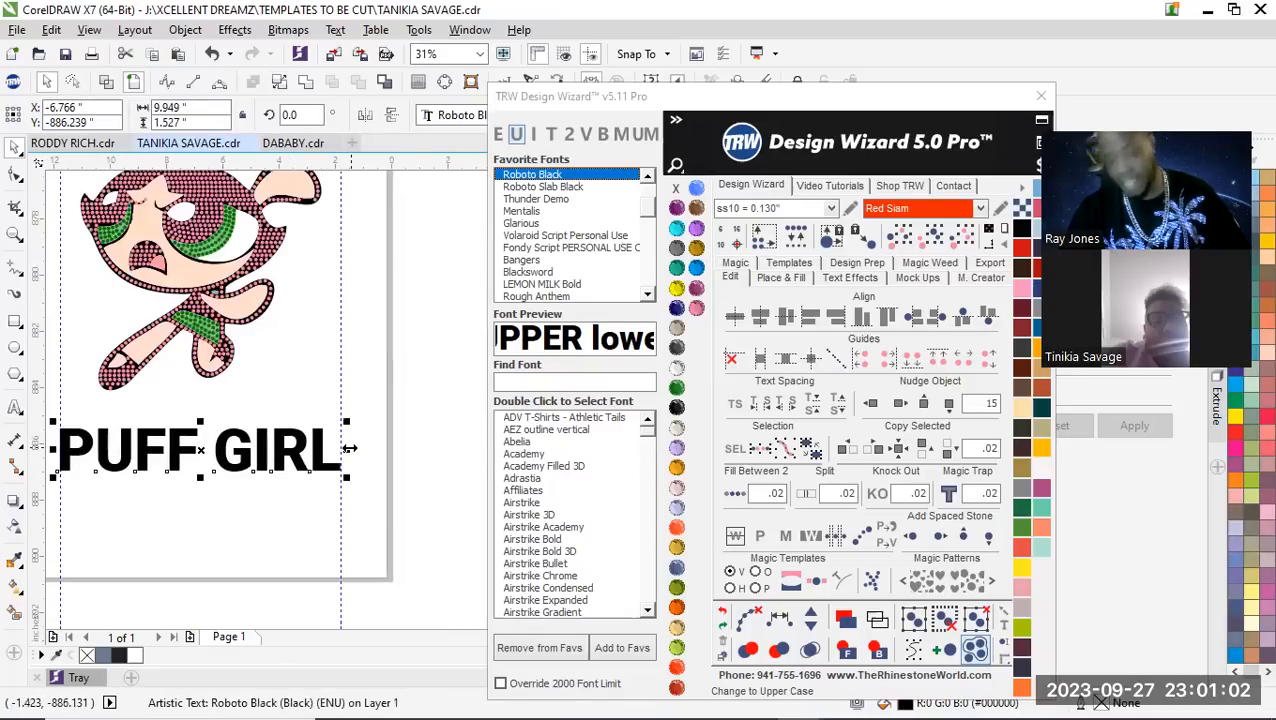
Move the PUFF GIRL text up closer to the character's feet, keeping it between the two guidelines
{"action": "scroll", "coordinate": [322, 470], "scroll_direction": "down", "scroll_amount": 3}
{"action": "scroll", "coordinate": [305, 482], "scroll_direction": "up", "scroll_amount": 1}
{"action": "scroll", "coordinate": [300, 487], "scroll_direction": "up", "scroll_amount": 2}
{"action": "scroll", "coordinate": [303, 472], "scroll_direction": "down", "scroll_amount": 2}
{"action": "left_click_drag", "start_coordinate": [312, 479], "coordinate": [307, 466]}
{"action": "left_click", "coordinate": [424, 405]}
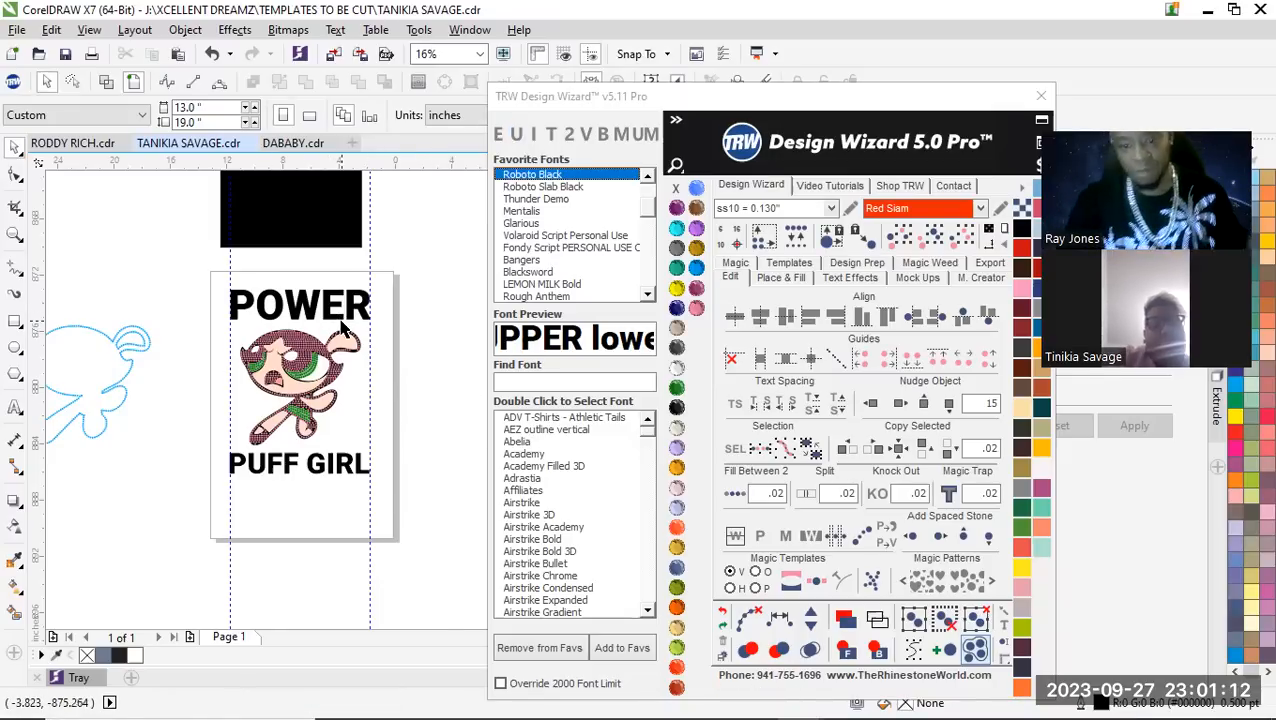
Fill the POWER lettering with ss10 Red Siam stones using Hatch Fill at 0.02 spacing and merge the overlapping stones
{"action": "scroll", "coordinate": [341, 328], "scroll_direction": "up", "scroll_amount": 1}
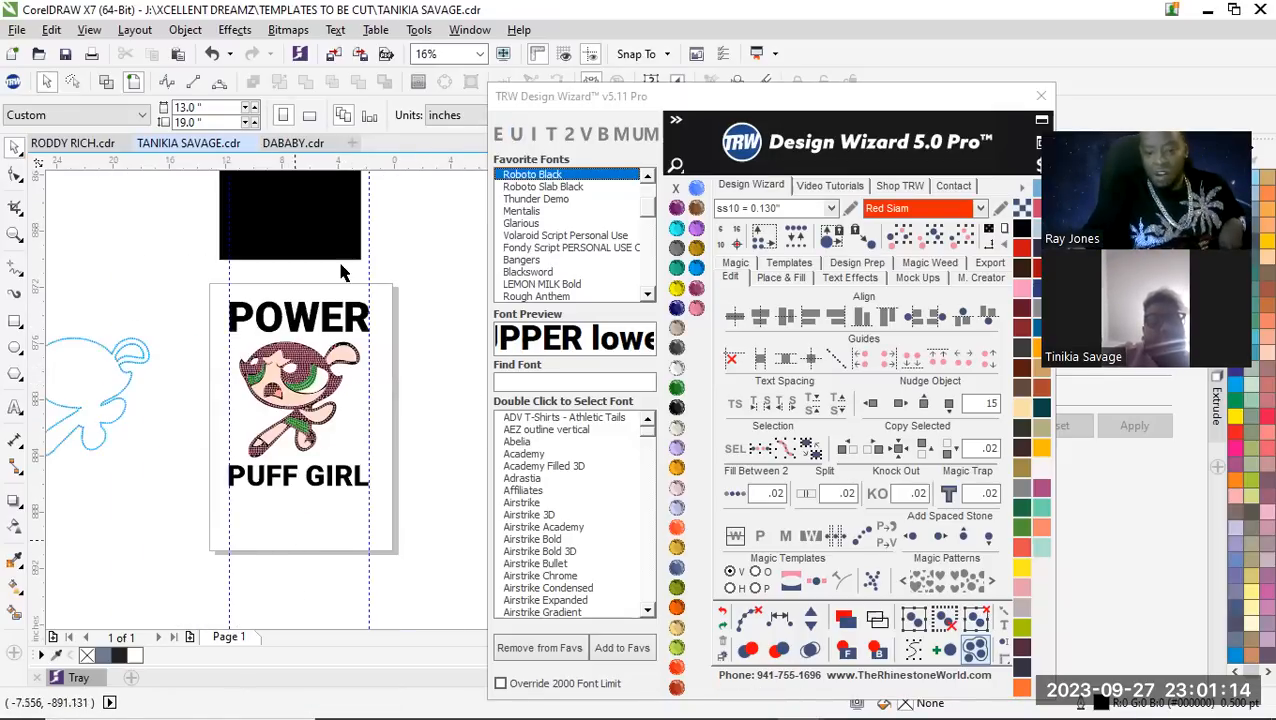
{"action": "scroll", "coordinate": [340, 272], "scroll_direction": "up", "scroll_amount": 3}
{"action": "left_click", "coordinate": [319, 348]}
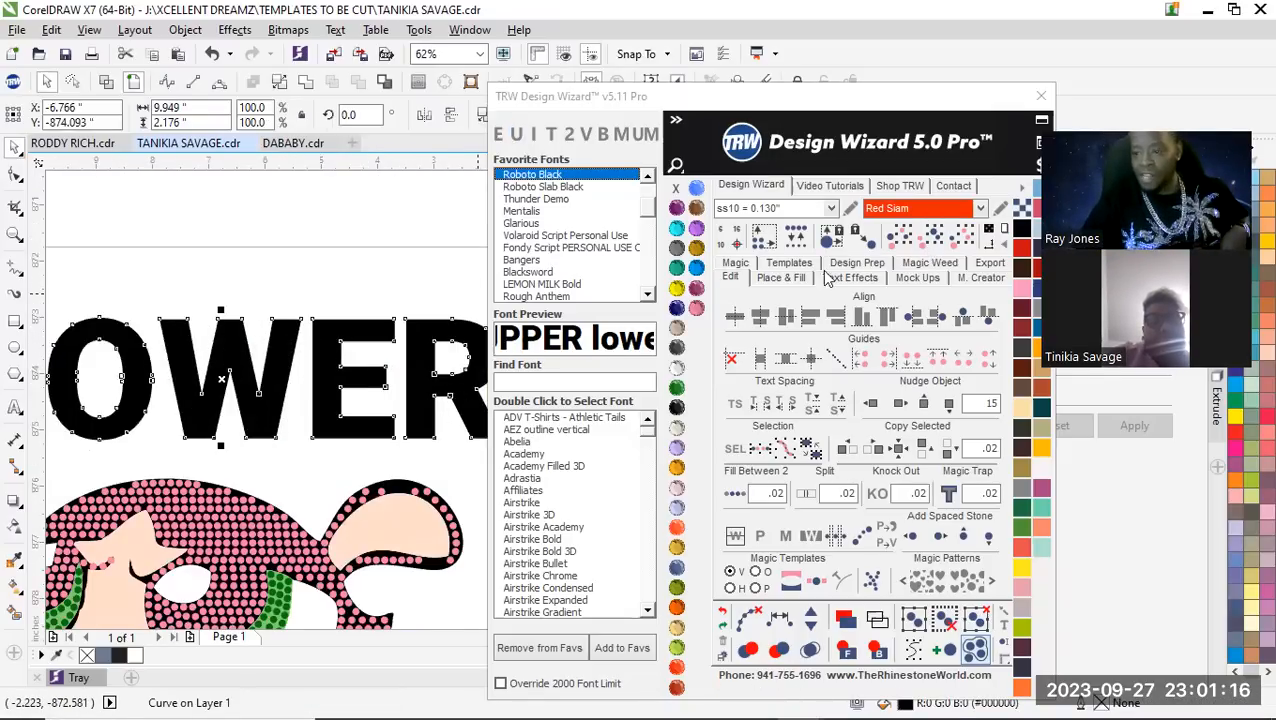
{"action": "left_click", "coordinate": [790, 263]}
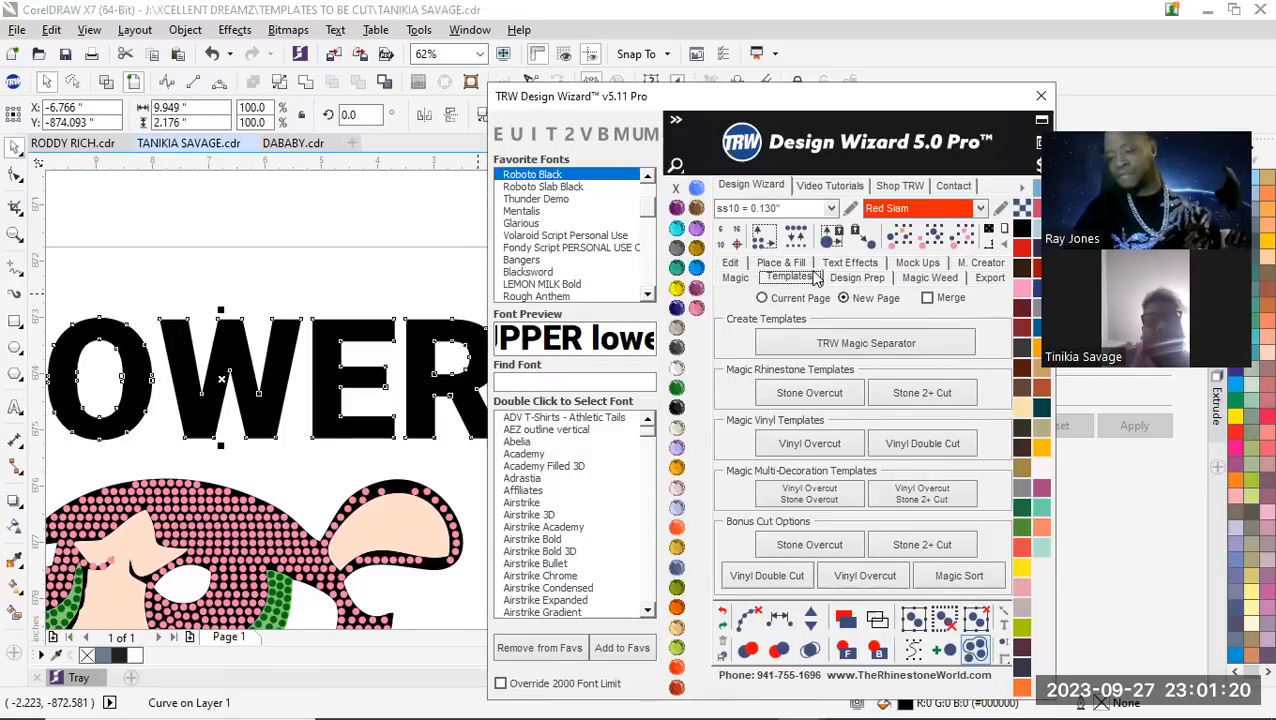
{"action": "left_click", "coordinate": [784, 264]}
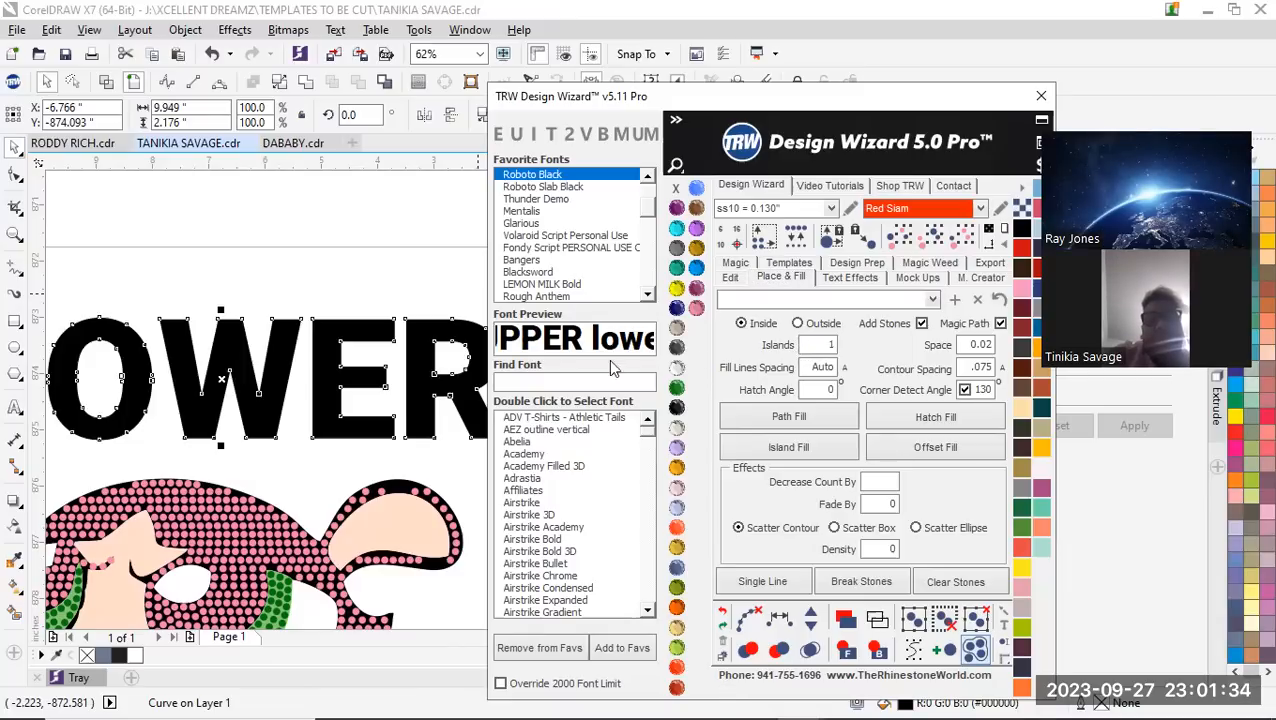
{"action": "scroll", "coordinate": [415, 345], "scroll_direction": "down", "scroll_amount": 2}
{"action": "scroll", "coordinate": [390, 340], "scroll_direction": "up", "scroll_amount": 2}
{"action": "scroll", "coordinate": [385, 330], "scroll_direction": "down", "scroll_amount": 1}
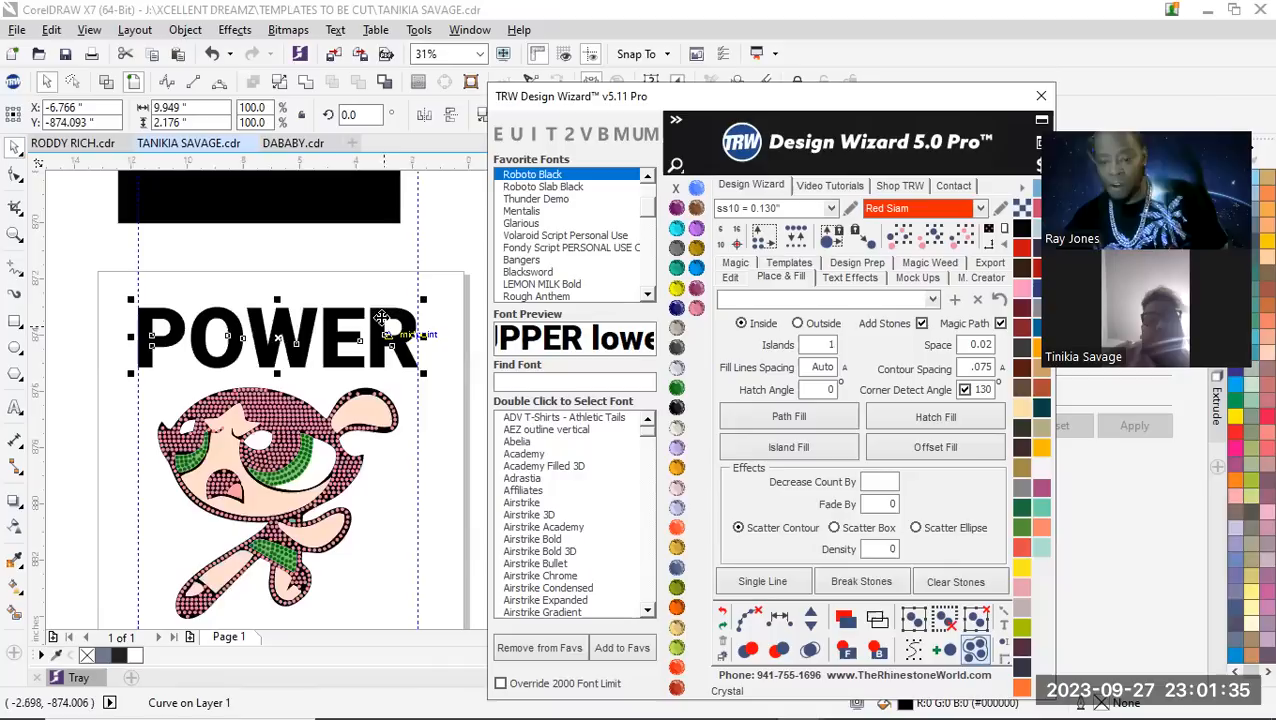
{"action": "left_click", "coordinate": [291, 279]}
{"action": "scroll", "coordinate": [303, 362], "scroll_direction": "up", "scroll_amount": 1}
{"action": "left_click", "coordinate": [300, 358]}
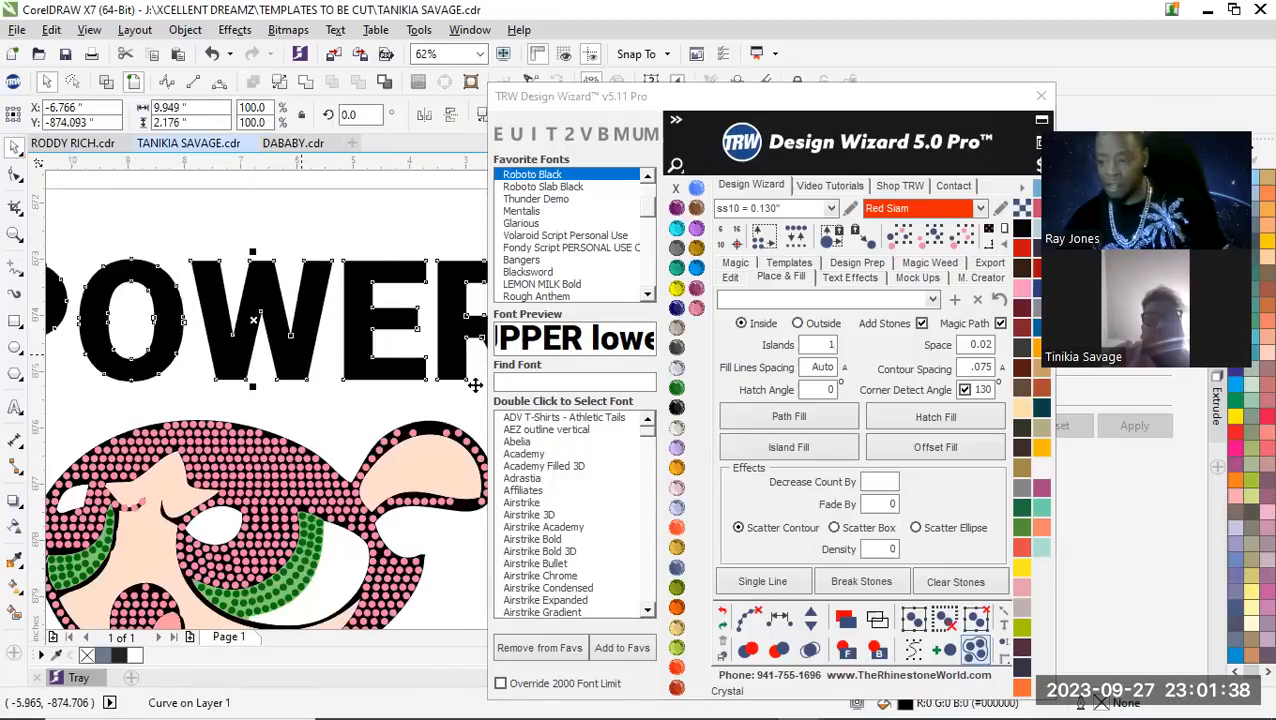
{"action": "left_click", "coordinate": [952, 413]}
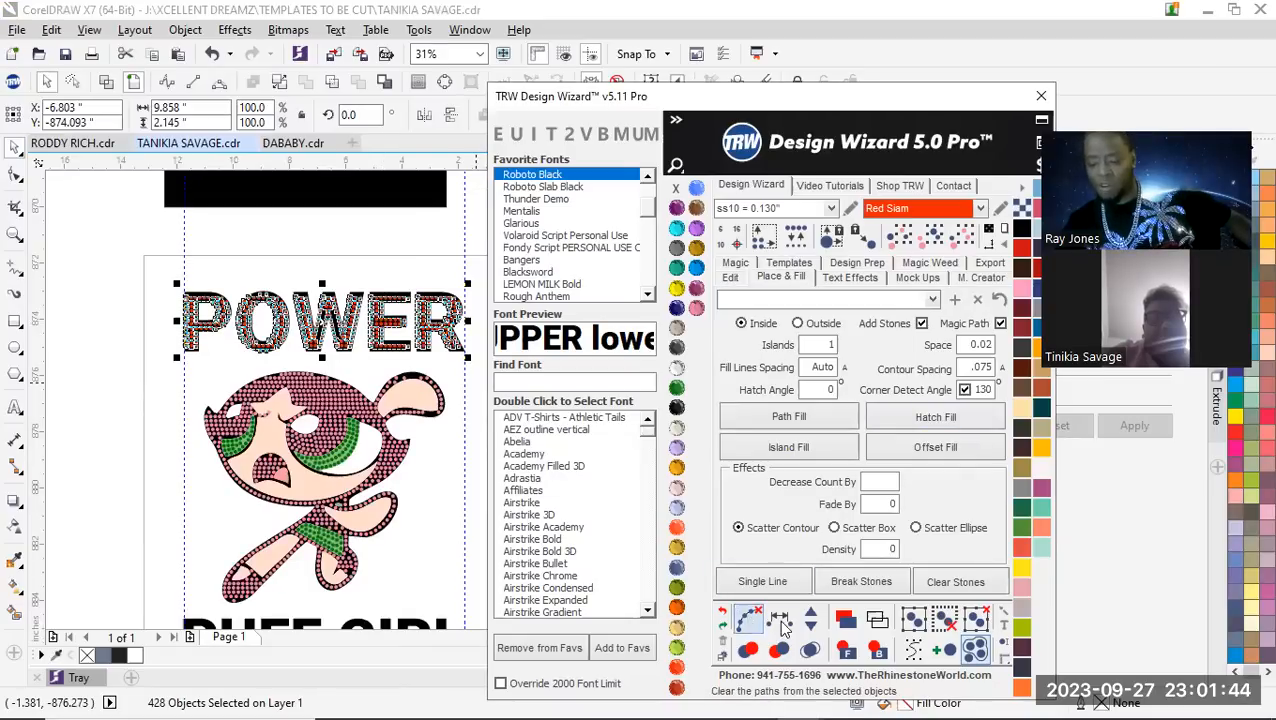
{"action": "left_click", "coordinate": [810, 650]}
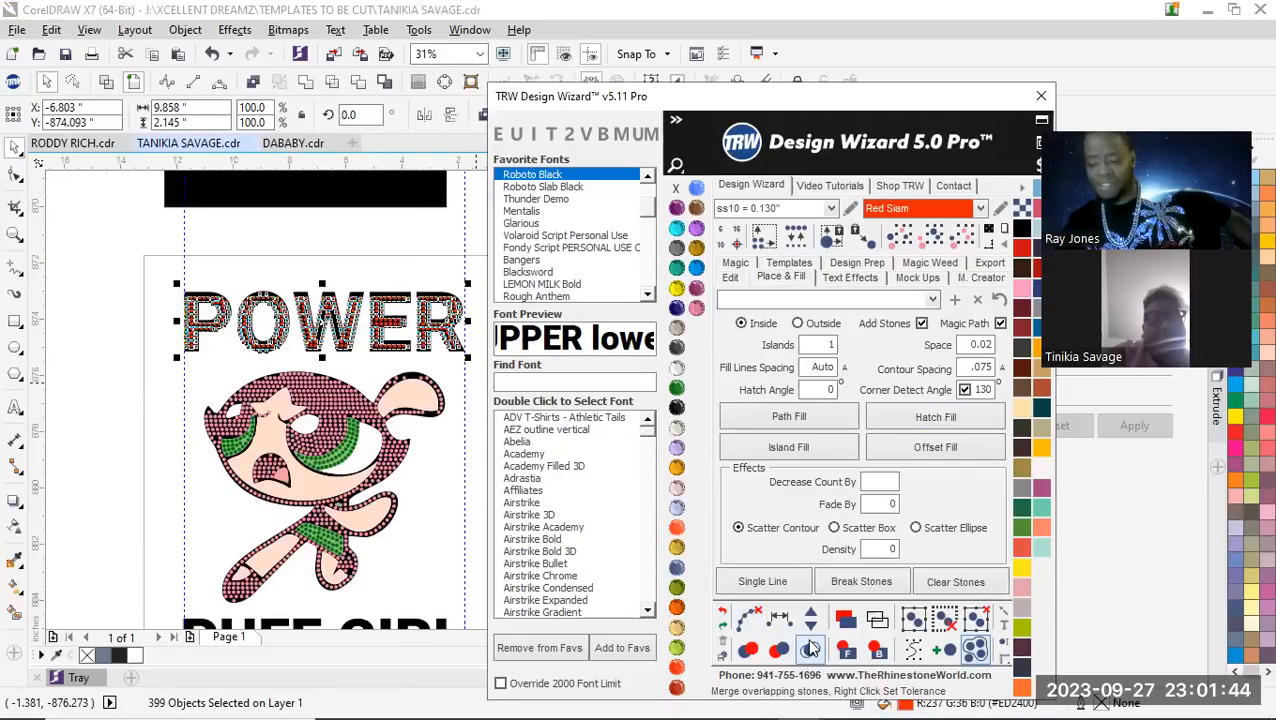
{"action": "left_click", "coordinate": [450, 279]}
Examine the stone arrangement inside the POWER letters, especially the rows and gaps in the W
{"action": "scroll", "coordinate": [445, 328], "scroll_direction": "up", "scroll_amount": 2}
{"action": "scroll", "coordinate": [445, 328], "scroll_direction": "down", "scroll_amount": 1}
{"action": "scroll", "coordinate": [413, 331], "scroll_direction": "down", "scroll_amount": 1}
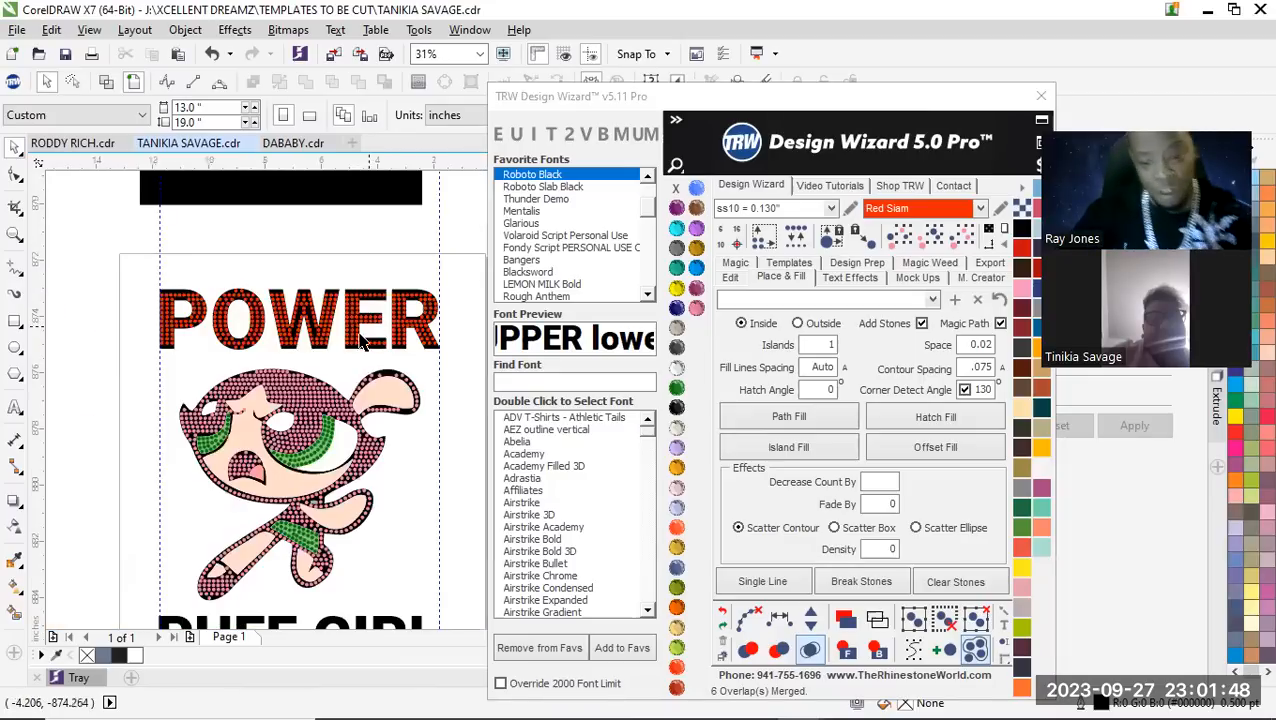
{"action": "scroll", "coordinate": [318, 345], "scroll_direction": "up", "scroll_amount": 1}
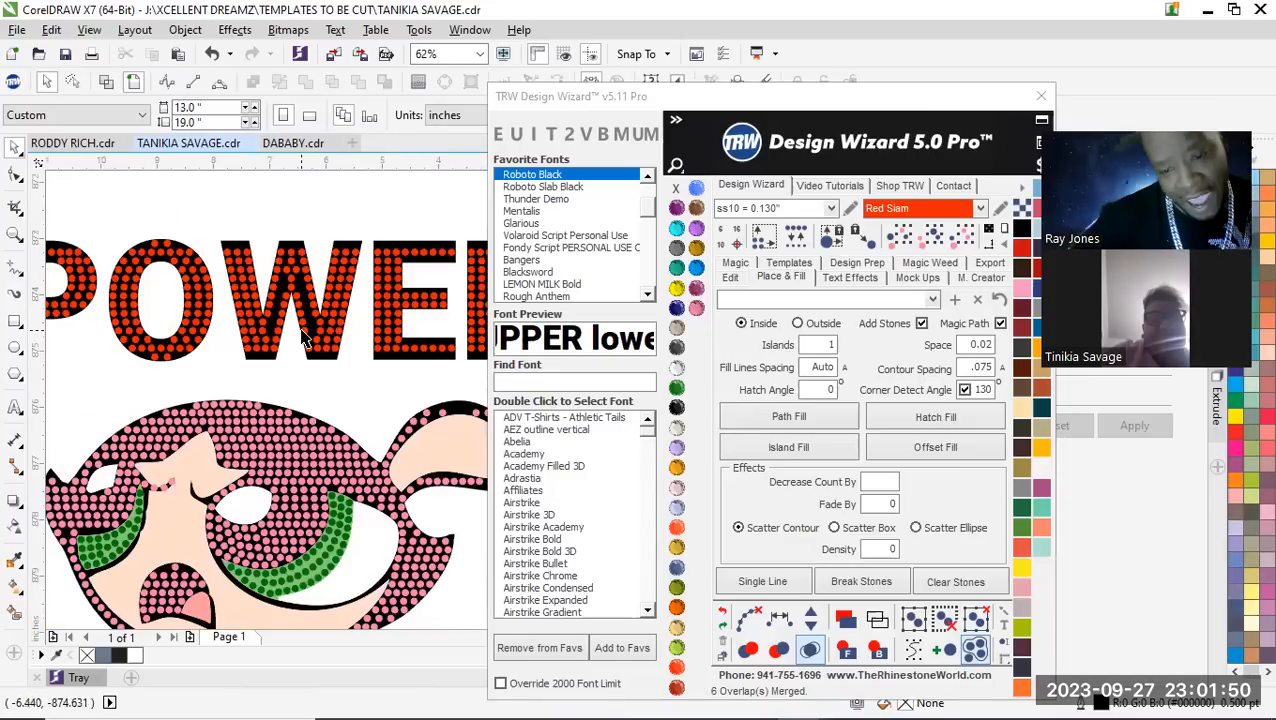
{"action": "scroll", "coordinate": [305, 340], "scroll_direction": "up", "scroll_amount": 1}
{"action": "scroll", "coordinate": [279, 228], "scroll_direction": "up", "scroll_amount": 1}
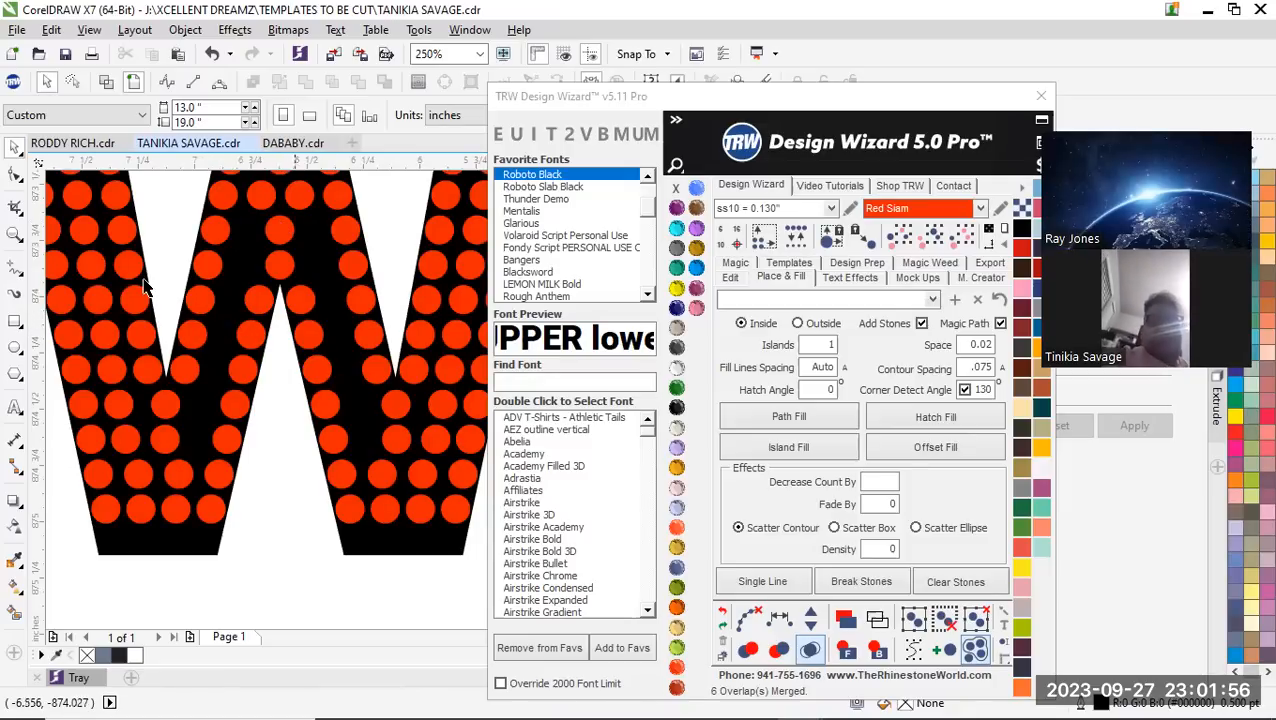
{"action": "scroll", "coordinate": [268, 312], "scroll_direction": "down", "scroll_amount": 5}
{"action": "scroll", "coordinate": [290, 326], "scroll_direction": "up", "scroll_amount": 2}
{"action": "scroll", "coordinate": [300, 330], "scroll_direction": "down", "scroll_amount": 3}
{"action": "scroll", "coordinate": [333, 342], "scroll_direction": "up", "scroll_amount": 2}
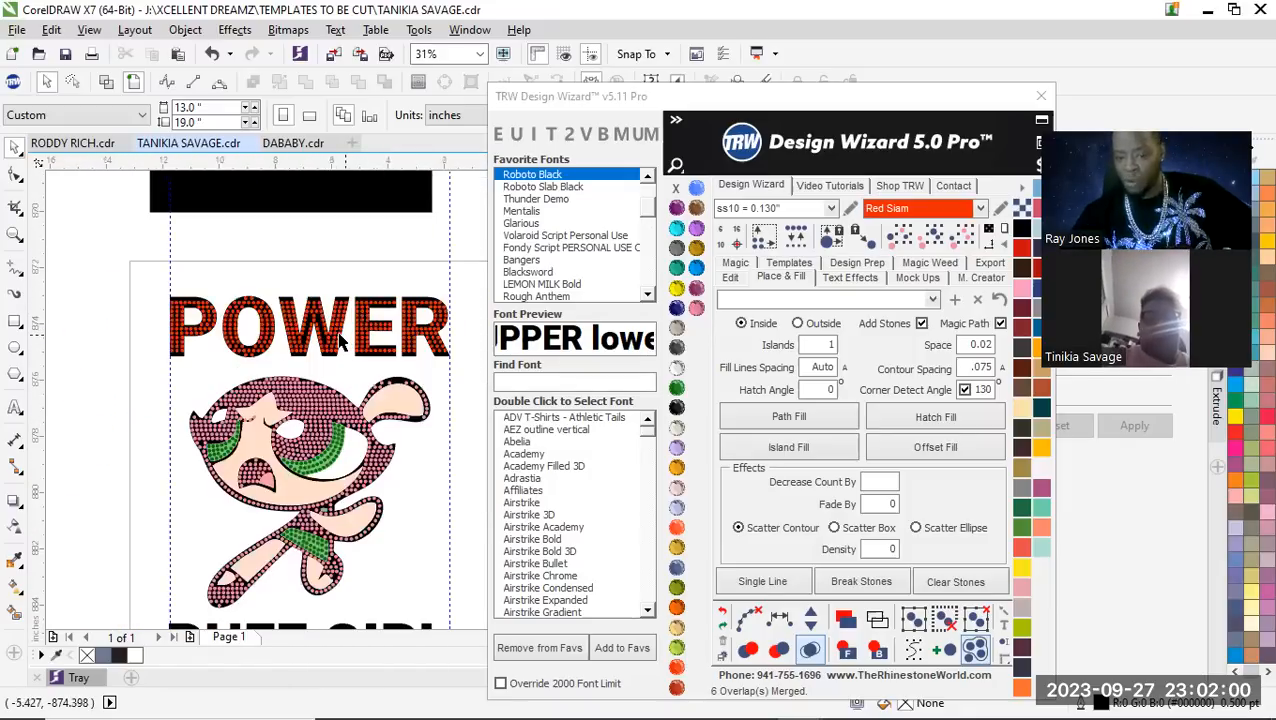
{"action": "scroll", "coordinate": [340, 343], "scroll_direction": "down", "scroll_amount": 1}
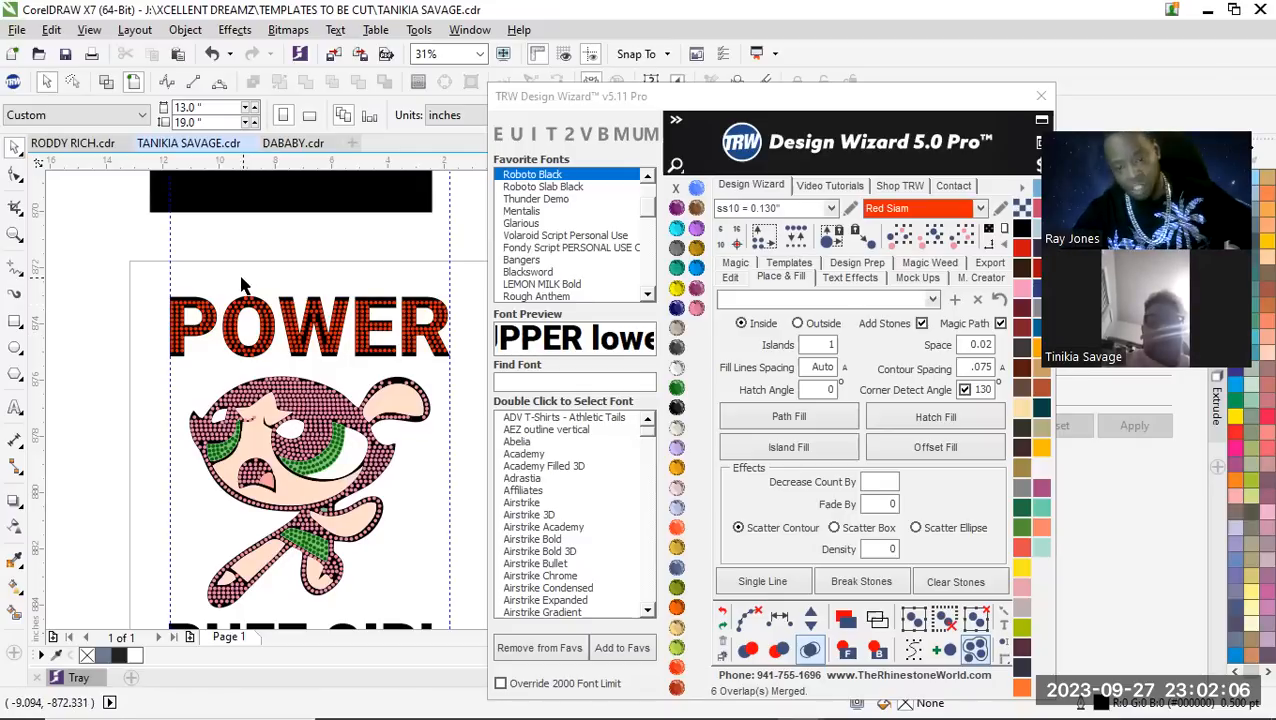
Delete the Red Siam hatch-fill stones from the POWER lettering, keeping the black letters
{"action": "left_click_drag", "start_coordinate": [470, 370], "coordinate": [276, 375]}
{"action": "key", "text": "Delete"}
{"action": "key", "text": "Delete"}
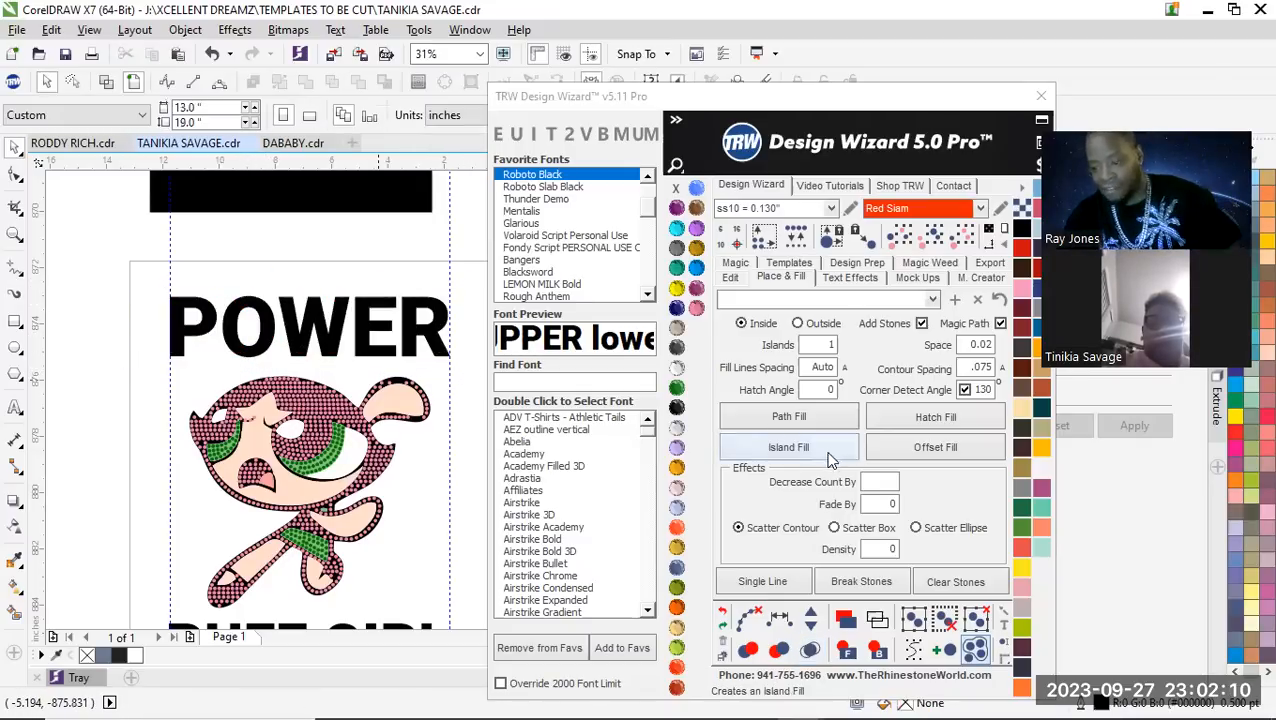
Fill the POWER lettering with ss10 Red Siam stones using Island Fill with 1 island at 0.02 spacing and merge the overlapping stones
{"action": "left_click", "coordinate": [350, 340]}
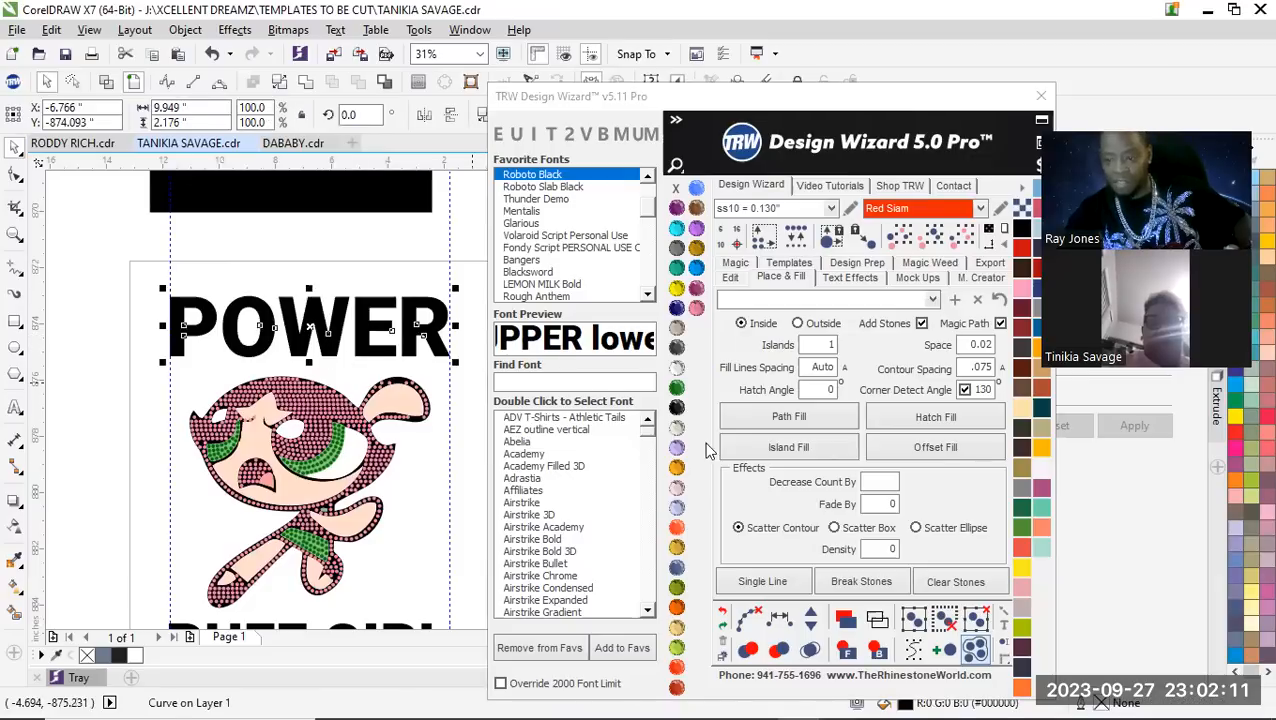
{"action": "left_click", "coordinate": [832, 449]}
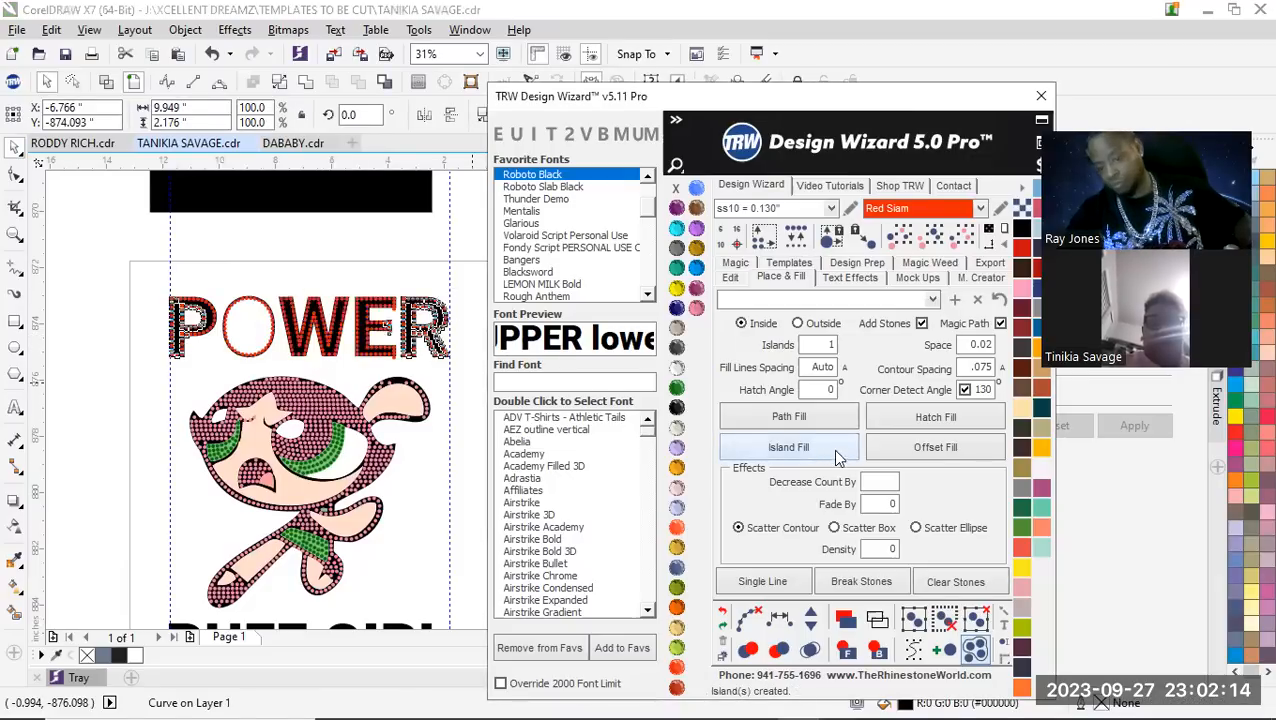
{"action": "left_click", "coordinate": [745, 620]}
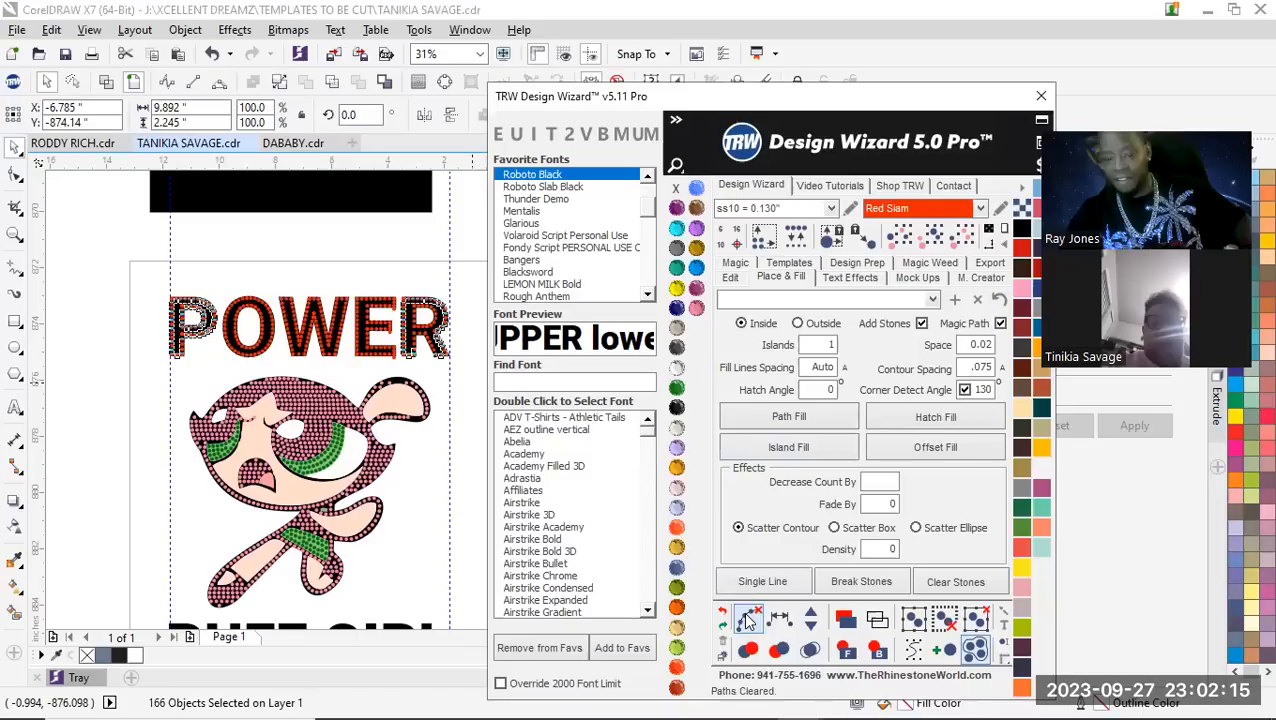
{"action": "left_click", "coordinate": [810, 650]}
{"action": "left_click", "coordinate": [345, 240]}
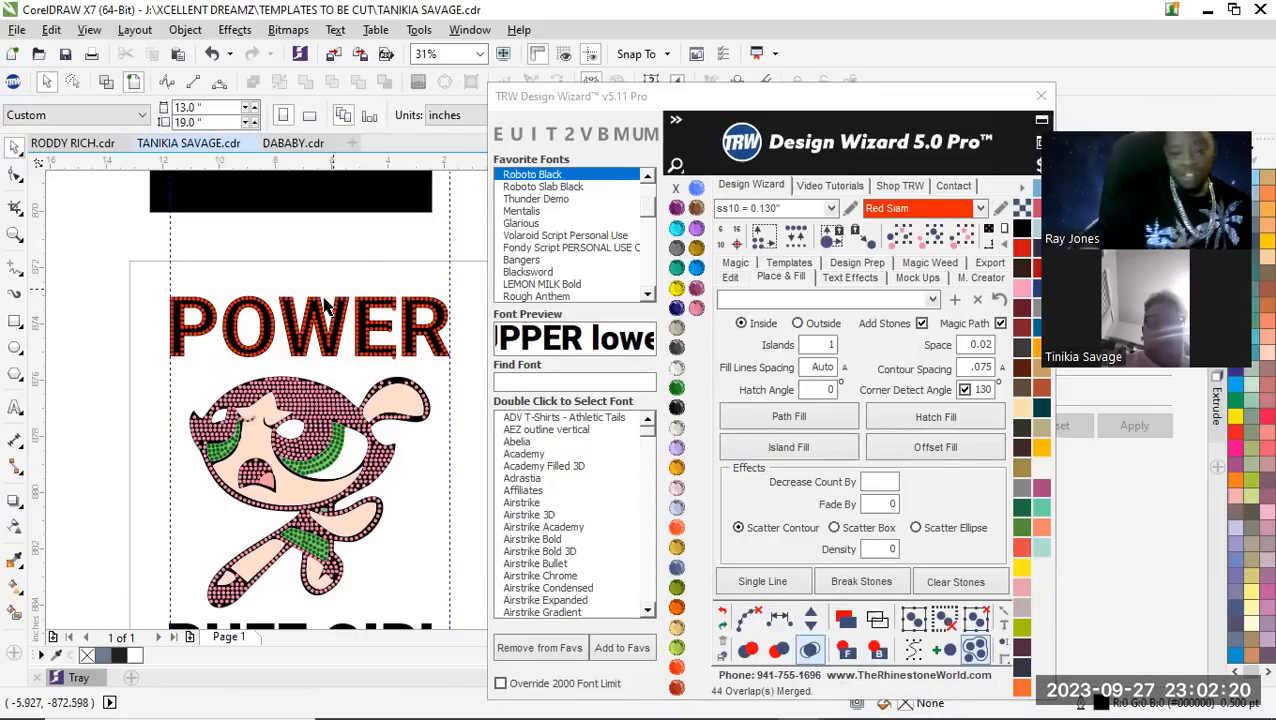
Delete the stray stones sticking out past the ends of the arms of the letter E in POWER
{"action": "scroll", "coordinate": [323, 307], "scroll_direction": "up", "scroll_amount": 3}
{"action": "scroll", "coordinate": [283, 370], "scroll_direction": "down", "scroll_amount": 3}
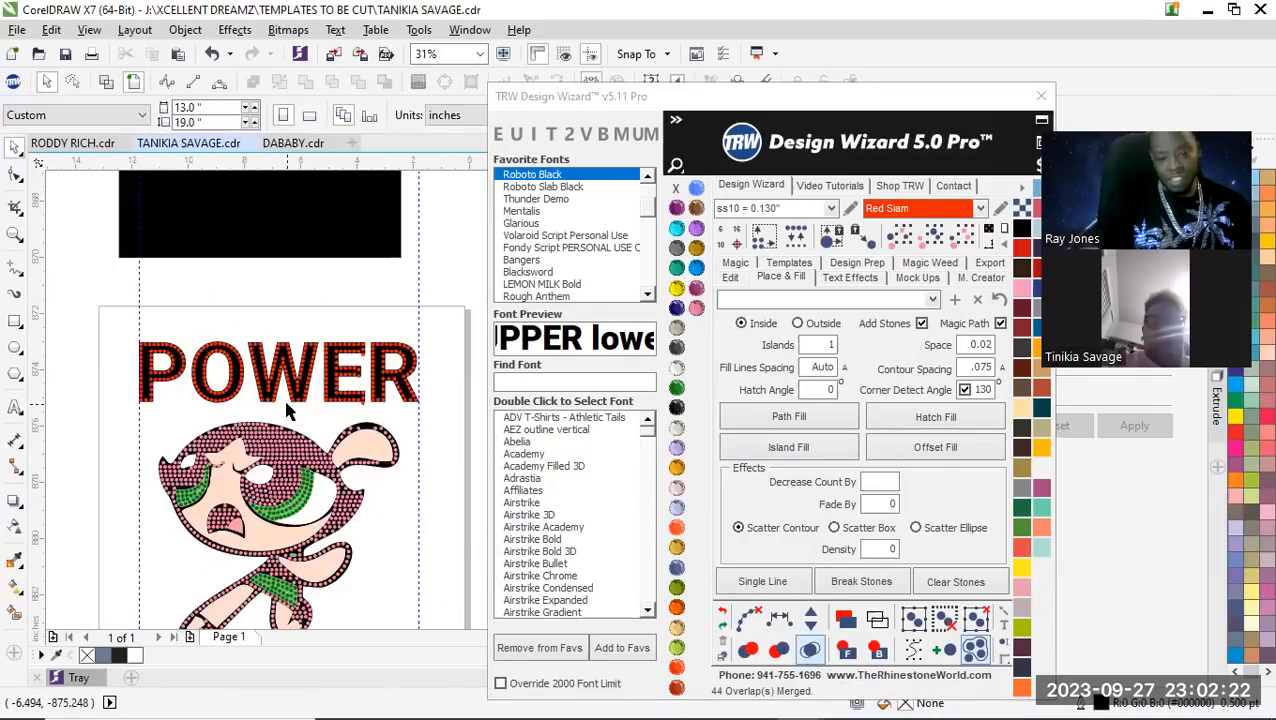
{"action": "scroll", "coordinate": [285, 404], "scroll_direction": "up", "scroll_amount": 2}
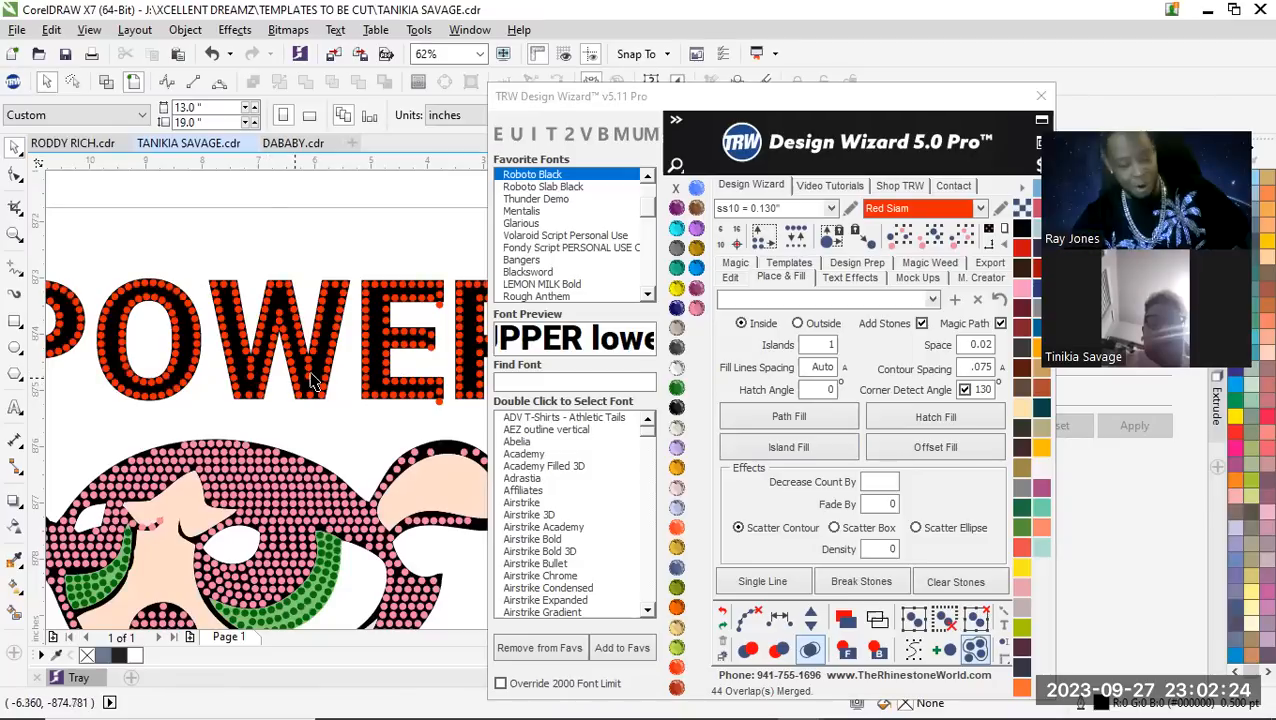
{"action": "scroll", "coordinate": [390, 364], "scroll_direction": "down", "scroll_amount": 3}
{"action": "scroll", "coordinate": [397, 362], "scroll_direction": "up", "scroll_amount": 1}
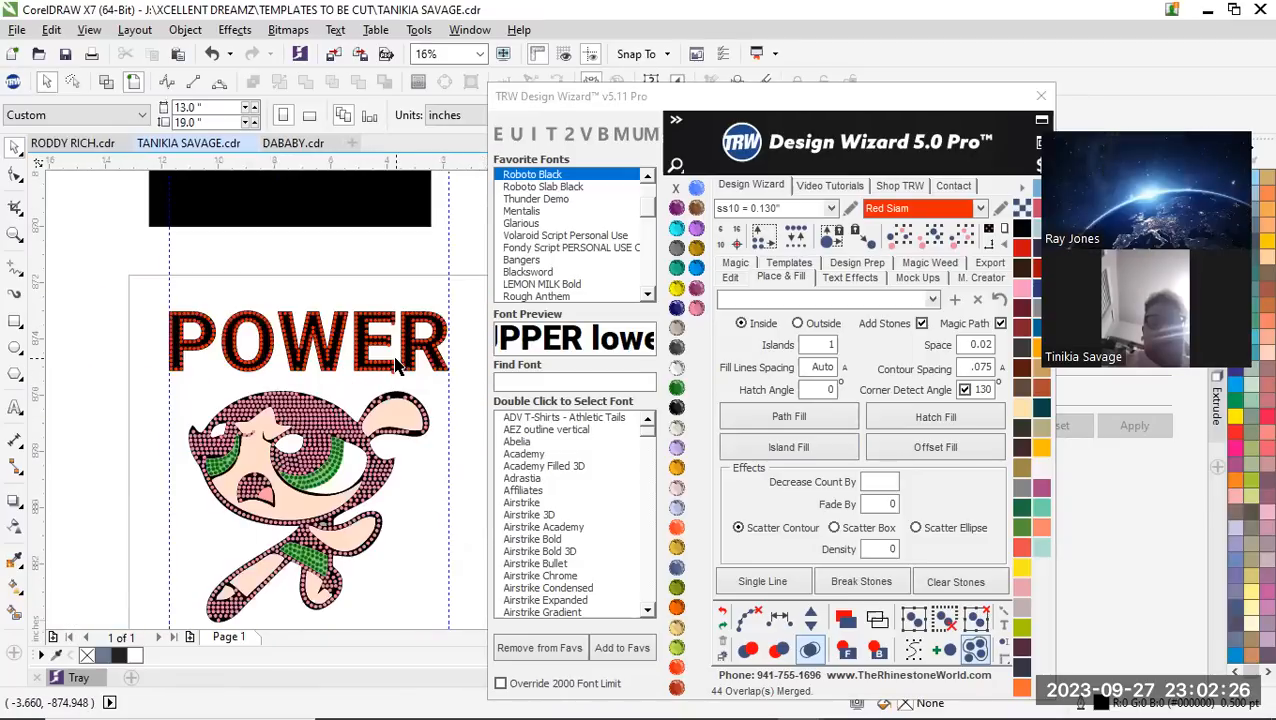
{"action": "scroll", "coordinate": [403, 366], "scroll_direction": "up", "scroll_amount": 3}
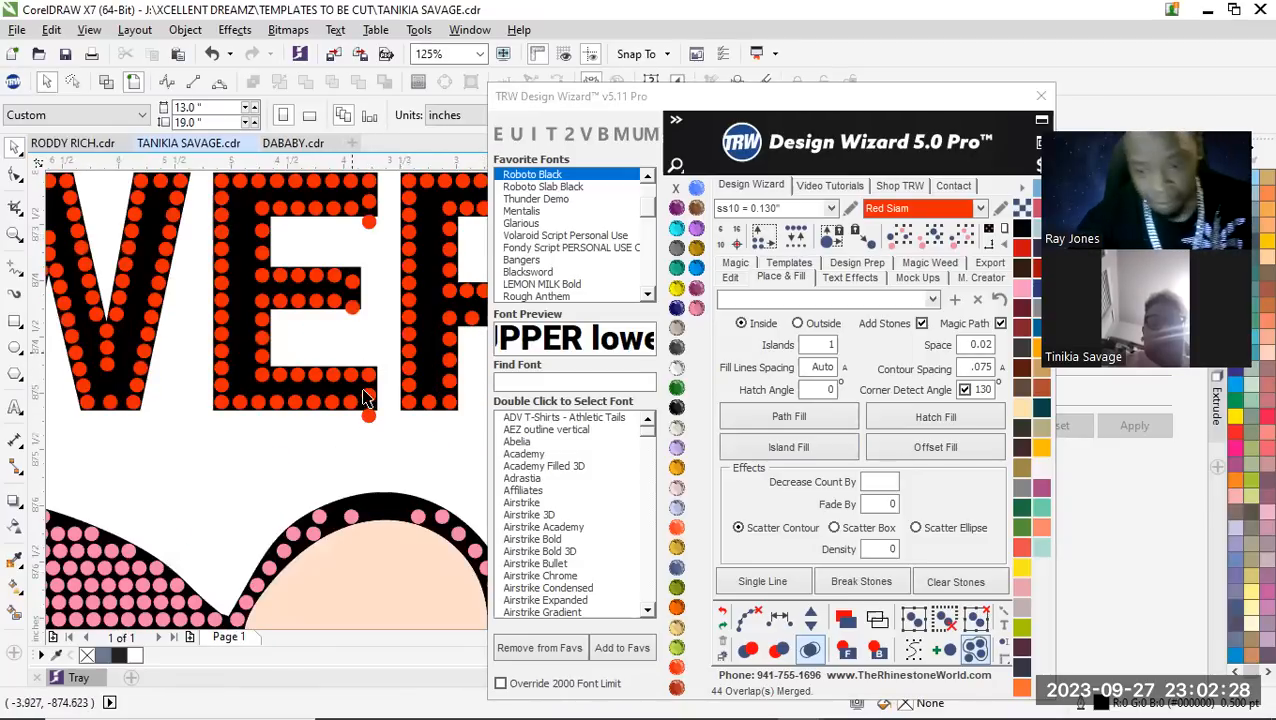
{"action": "scroll", "coordinate": [362, 400], "scroll_direction": "up", "scroll_amount": 3}
{"action": "scroll", "coordinate": [360, 458], "scroll_direction": "down", "scroll_amount": 2}
{"action": "left_click", "coordinate": [361, 455]}
{"action": "key", "text": "Delete"}
{"action": "scroll", "coordinate": [331, 301], "scroll_direction": "down", "scroll_amount": 2}
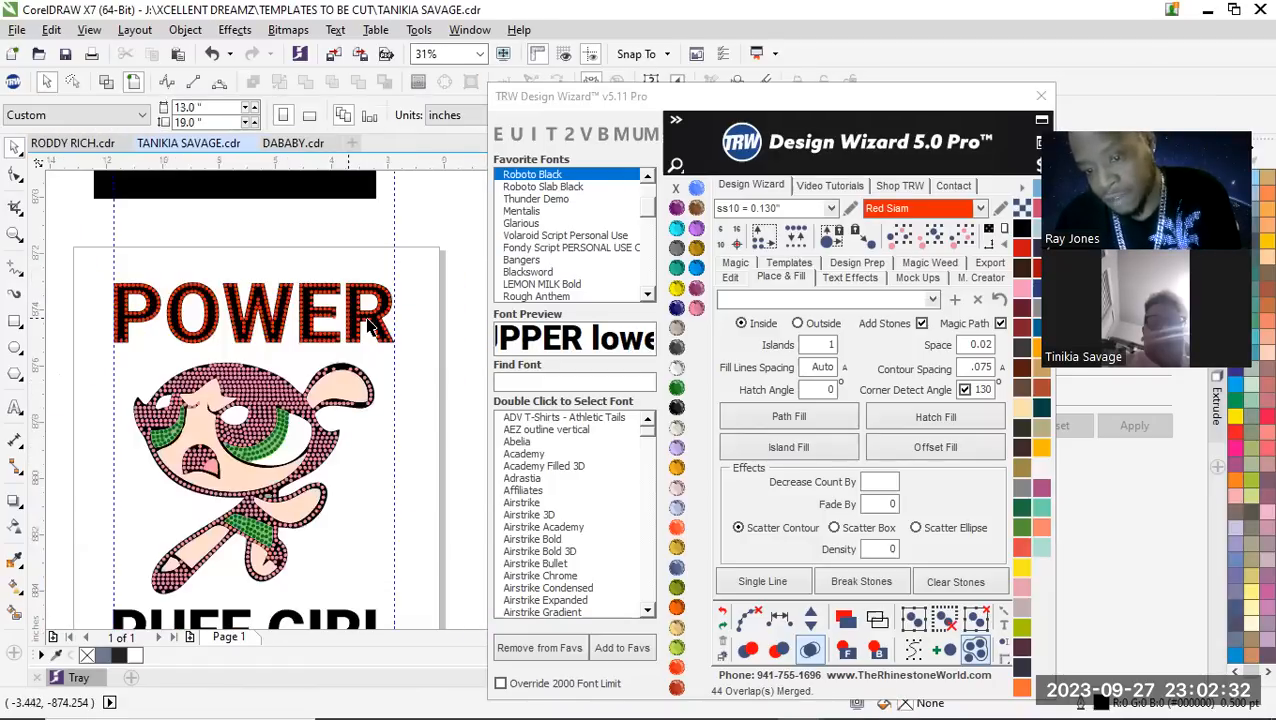
{"action": "scroll", "coordinate": [370, 325], "scroll_direction": "up", "scroll_amount": 2}
{"action": "scroll", "coordinate": [251, 295], "scroll_direction": "down", "scroll_amount": 2}
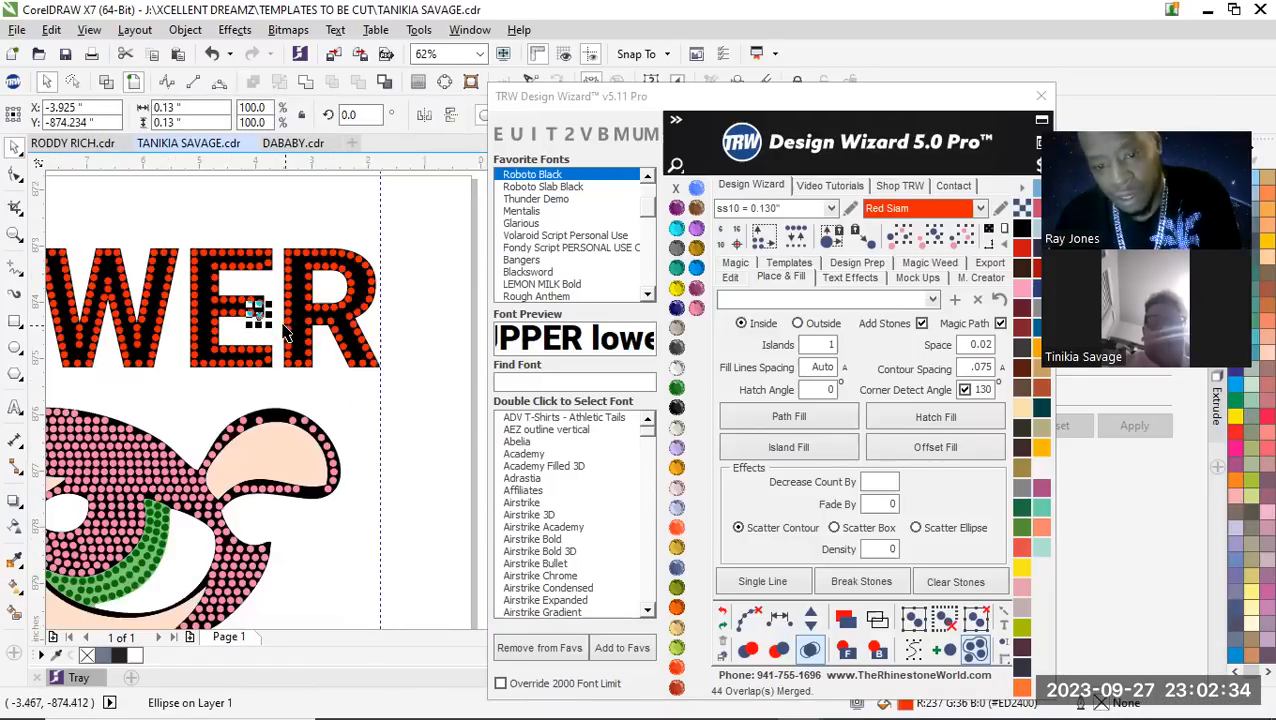
{"action": "scroll", "coordinate": [265, 300], "scroll_direction": "up", "scroll_amount": 2}
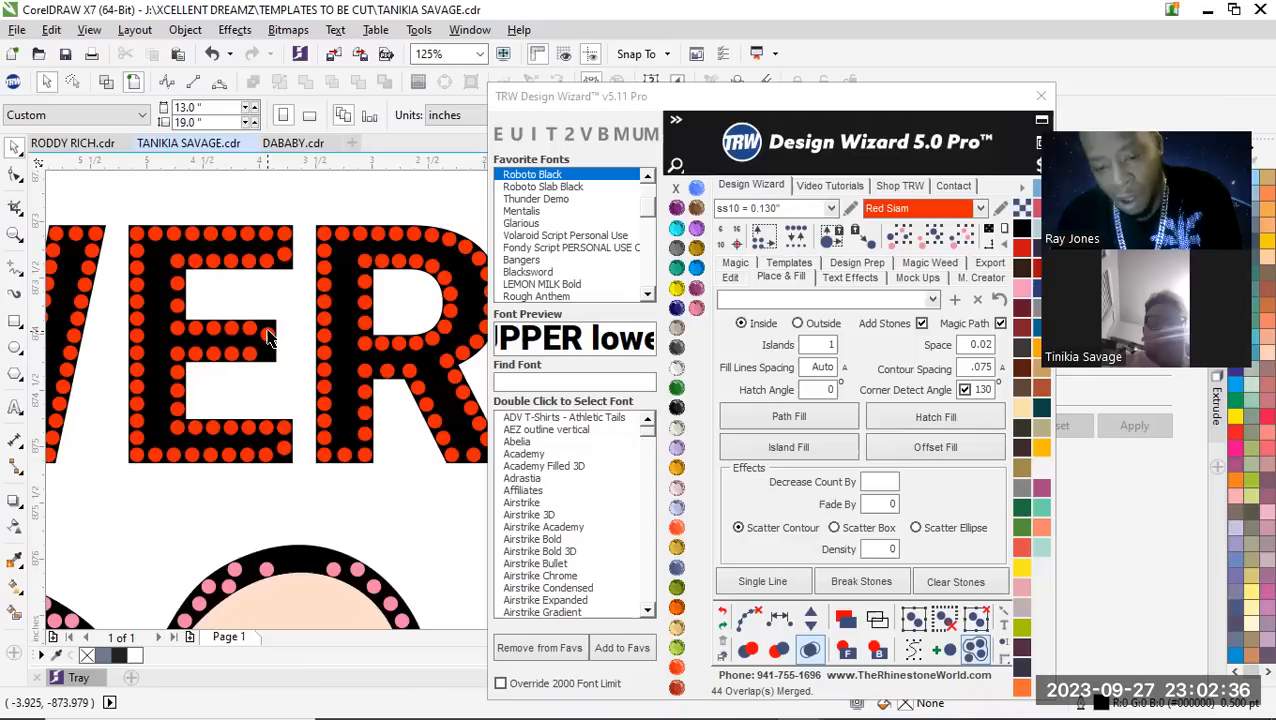
Place a horizontal guideline along the top of the E's upper-arm inner stone row and lower the raised end stone into line with it
{"action": "scroll", "coordinate": [268, 338], "scroll_direction": "down", "scroll_amount": 1}
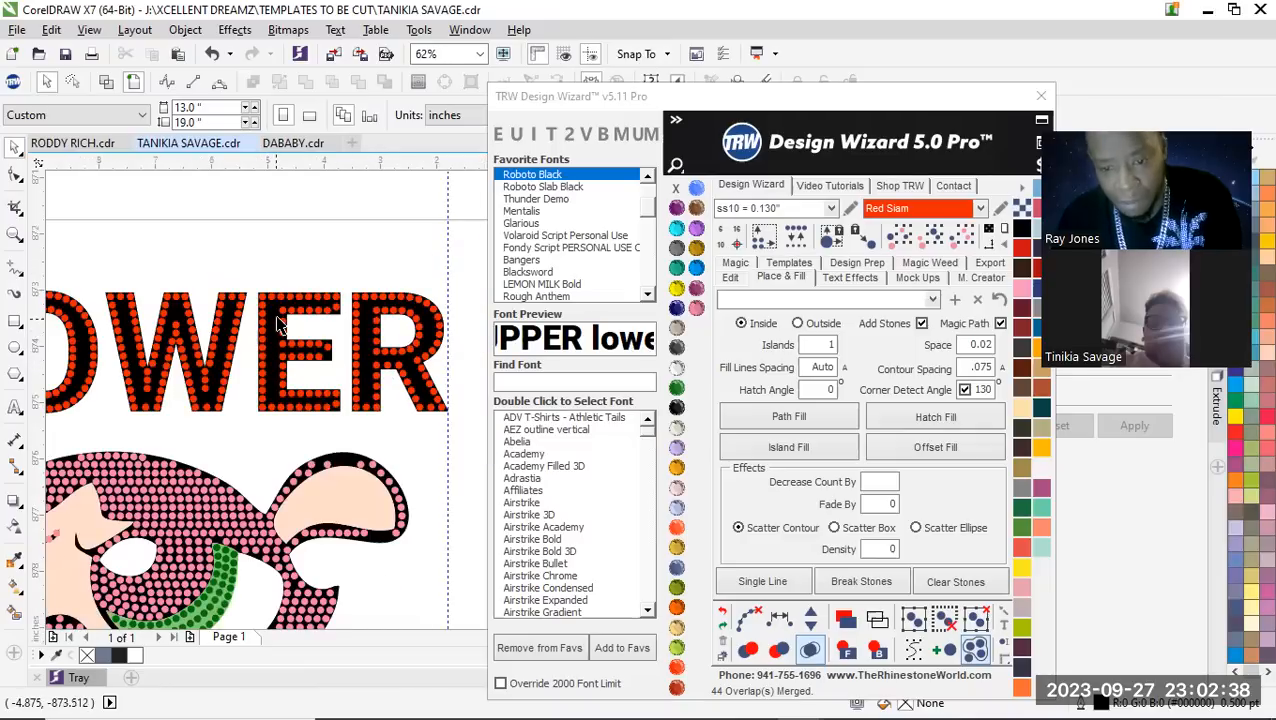
{"action": "scroll", "coordinate": [300, 335], "scroll_direction": "up", "scroll_amount": 1}
{"action": "scroll", "coordinate": [330, 345], "scroll_direction": "down", "scroll_amount": 2}
{"action": "scroll", "coordinate": [245, 366], "scroll_direction": "up", "scroll_amount": 1}
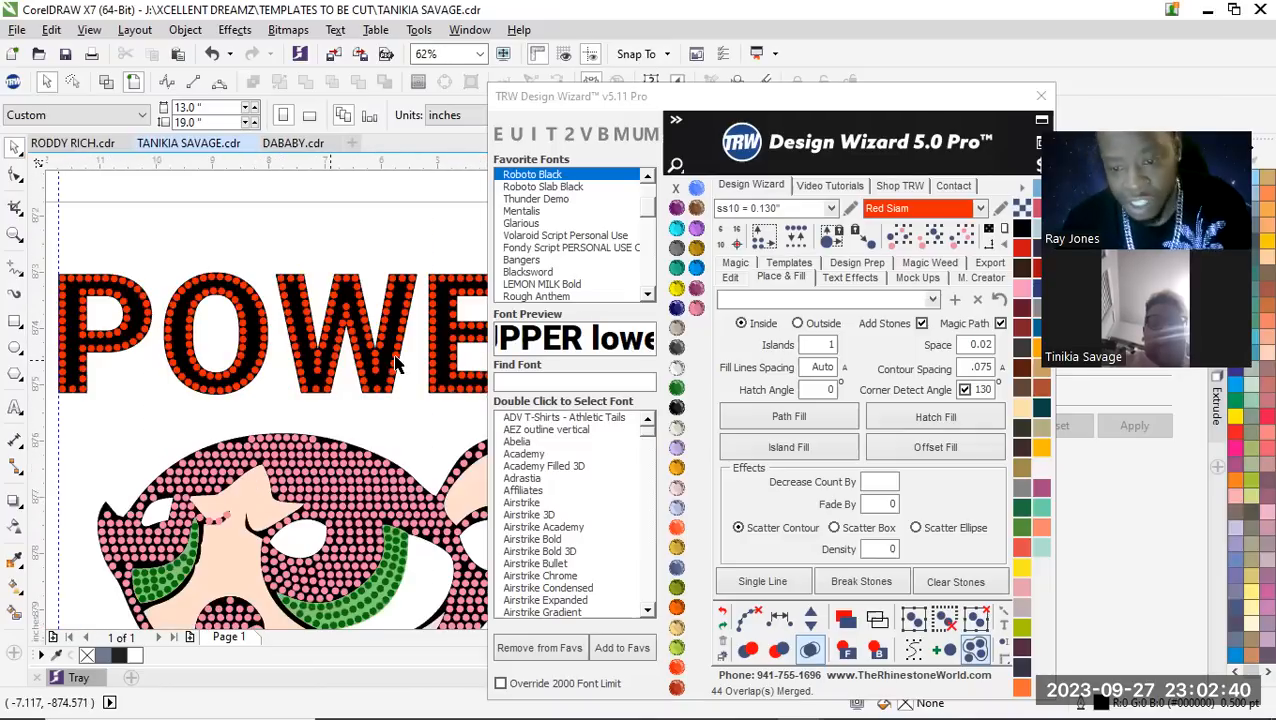
{"action": "scroll", "coordinate": [305, 335], "scroll_direction": "down", "scroll_amount": 1}
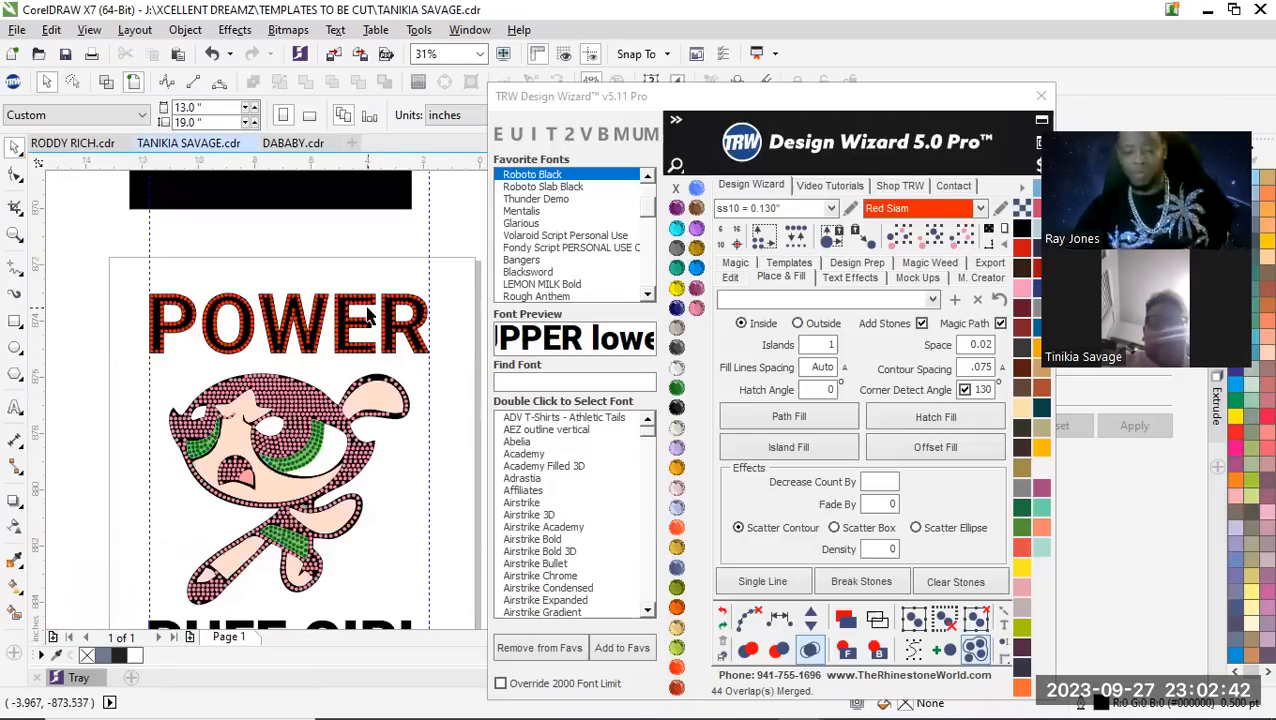
{"action": "scroll", "coordinate": [350, 305], "scroll_direction": "up", "scroll_amount": 2}
{"action": "scroll", "coordinate": [398, 170], "scroll_direction": "up", "scroll_amount": 1}
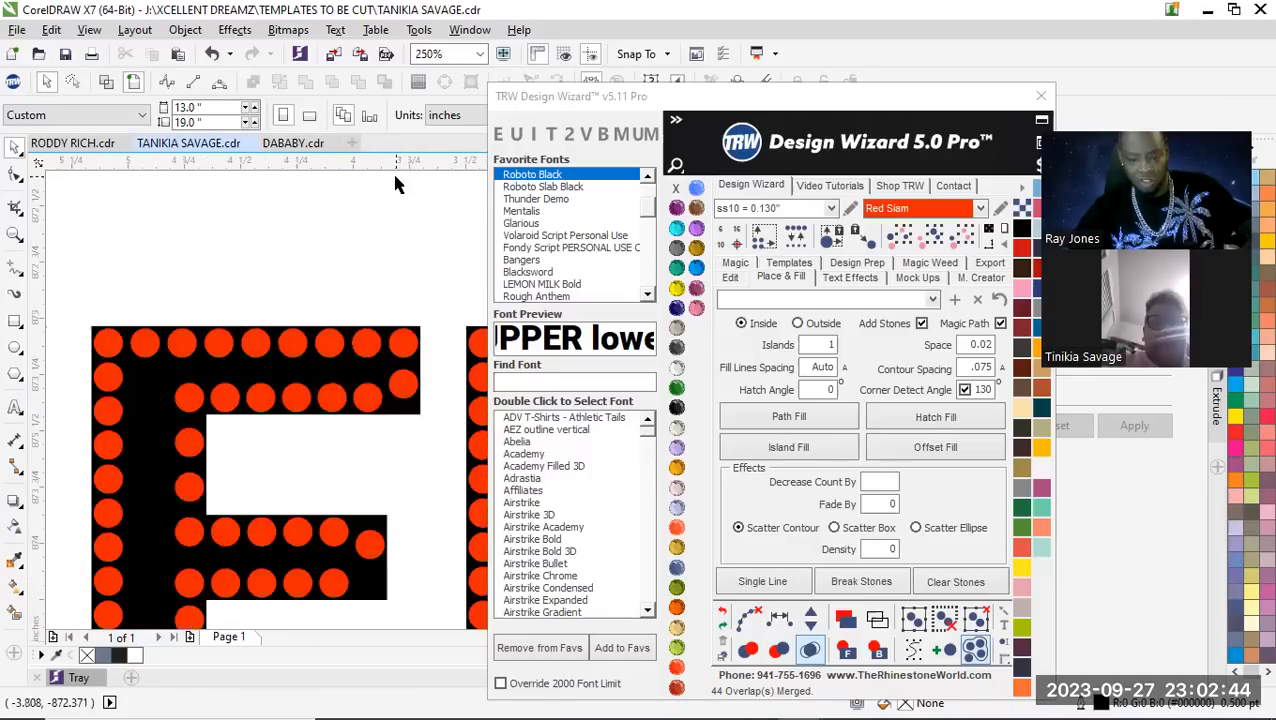
{"action": "left_click_drag", "start_coordinate": [388, 164], "coordinate": [367, 383]}
{"action": "scroll", "coordinate": [408, 391], "scroll_direction": "up", "scroll_amount": 2}
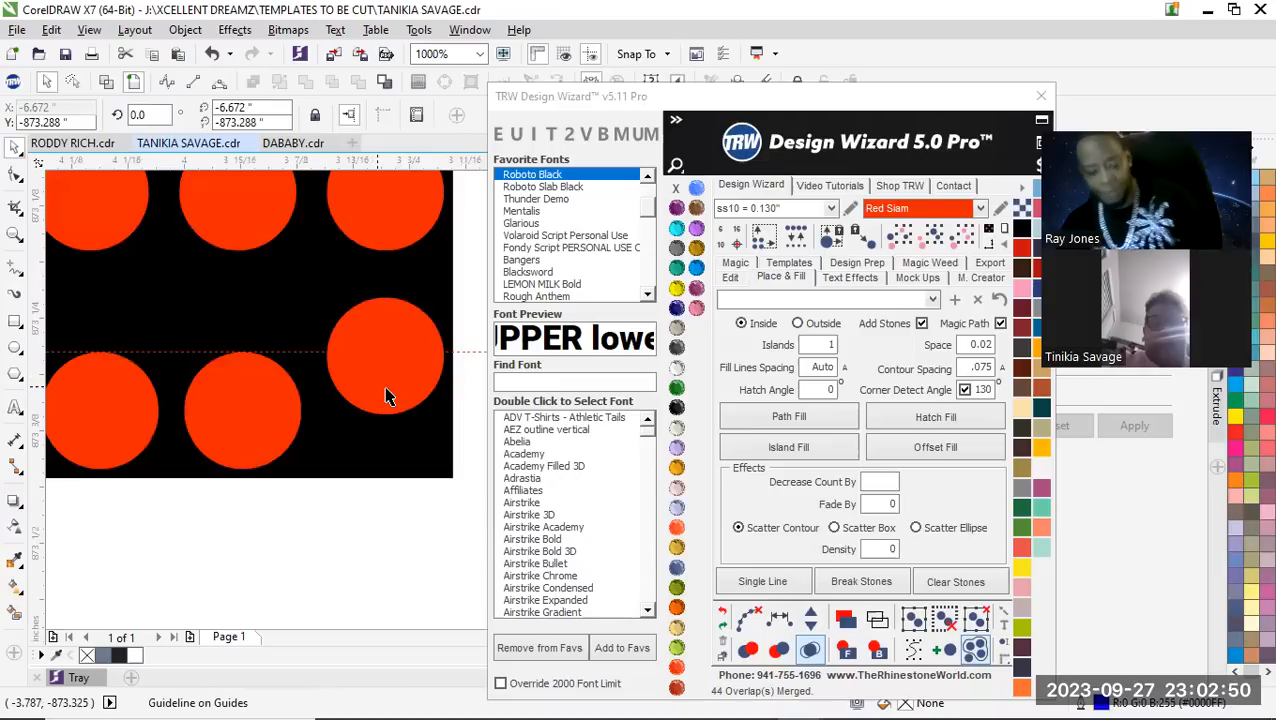
{"action": "left_click_drag", "start_coordinate": [392, 392], "coordinate": [391, 435]}
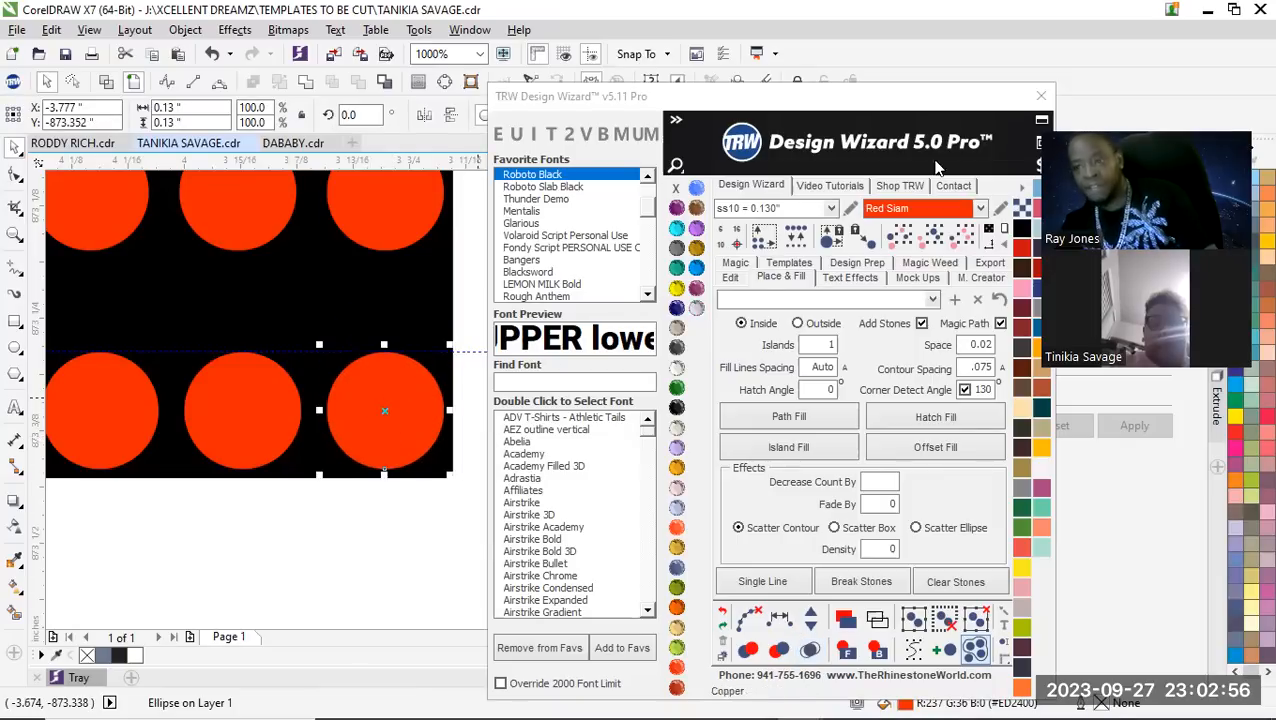
Close the Design Wizard window to uncover the rest of the drawing
{"action": "left_click_drag", "start_coordinate": [752, 103], "coordinate": [711, 227]}
{"action": "left_click", "coordinate": [996, 217]}
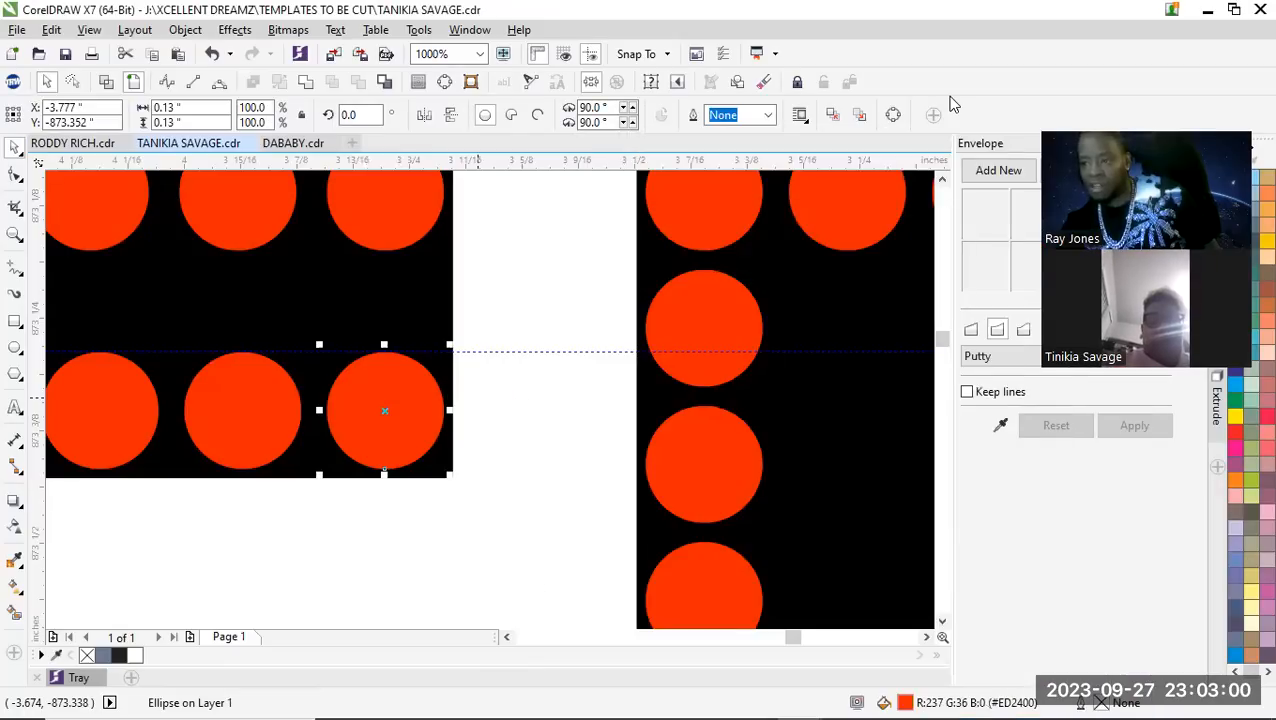
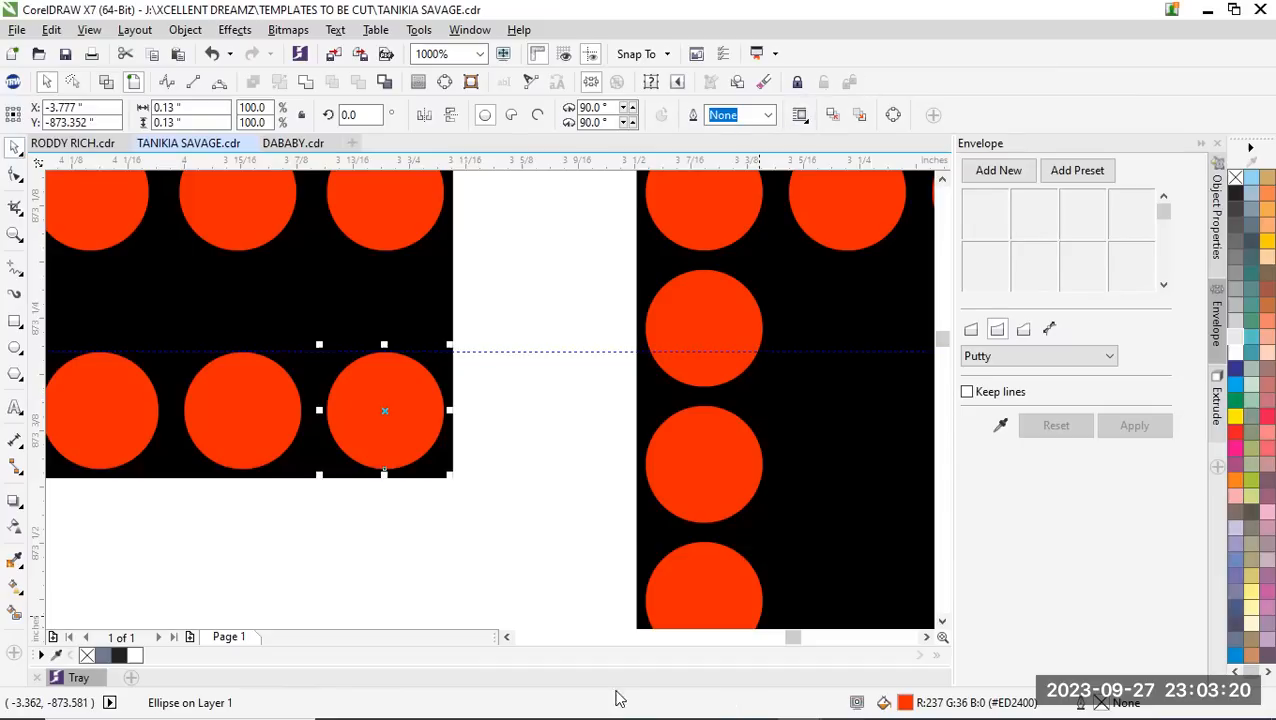
Check which snapping options are enabled for aligning stones to guidelines and objects
{"action": "left_click", "coordinate": [509, 428]}
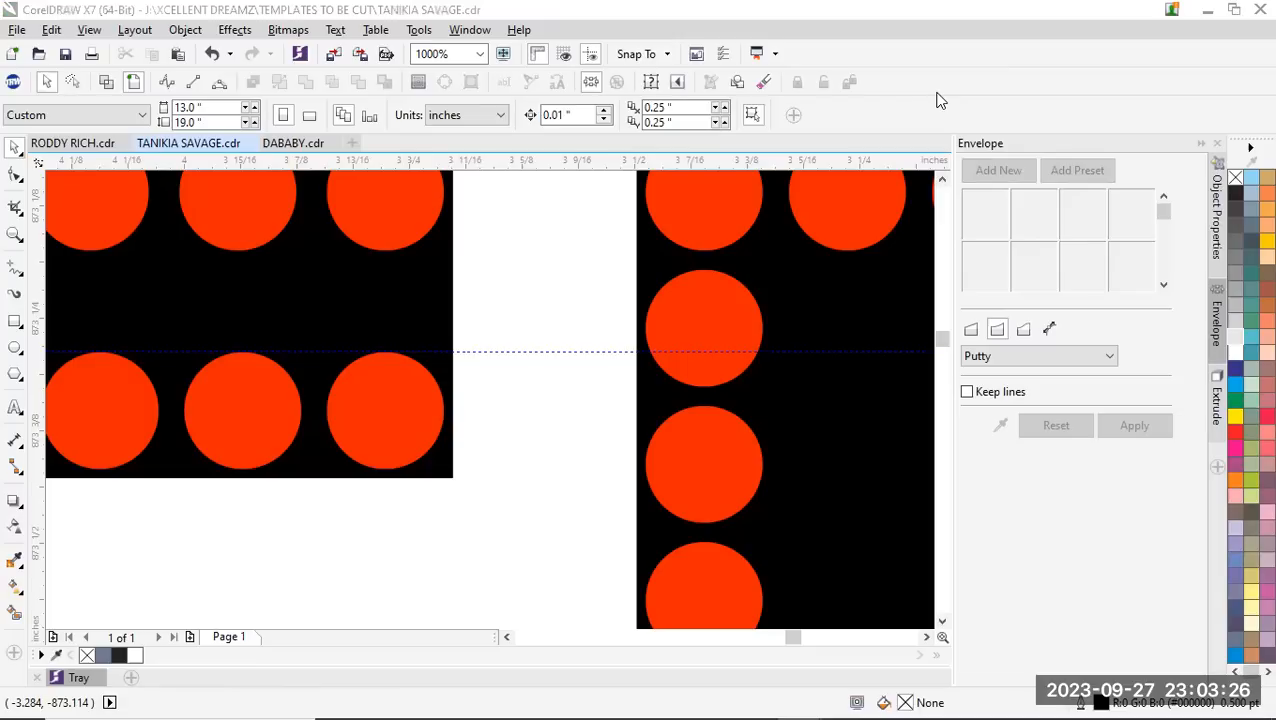
{"action": "left_click", "coordinate": [669, 56]}
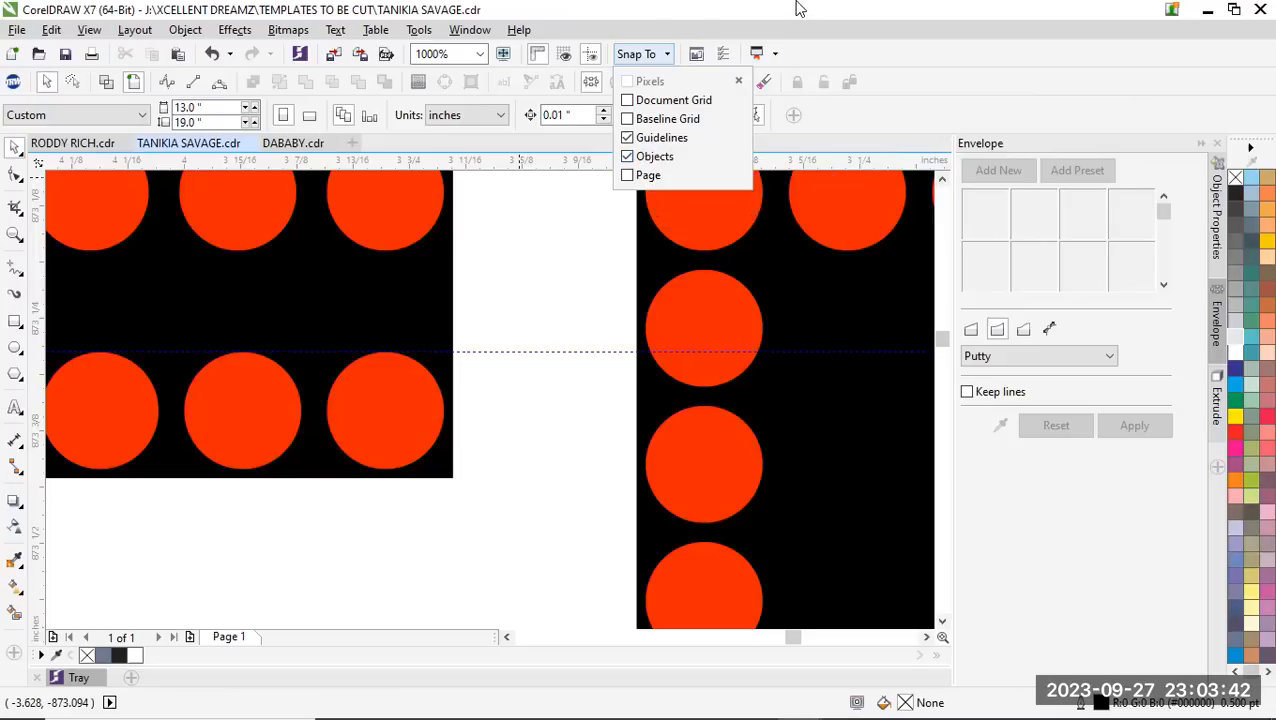
{"action": "left_click", "coordinate": [659, 8]}
{"action": "left_click", "coordinate": [660, 55]}
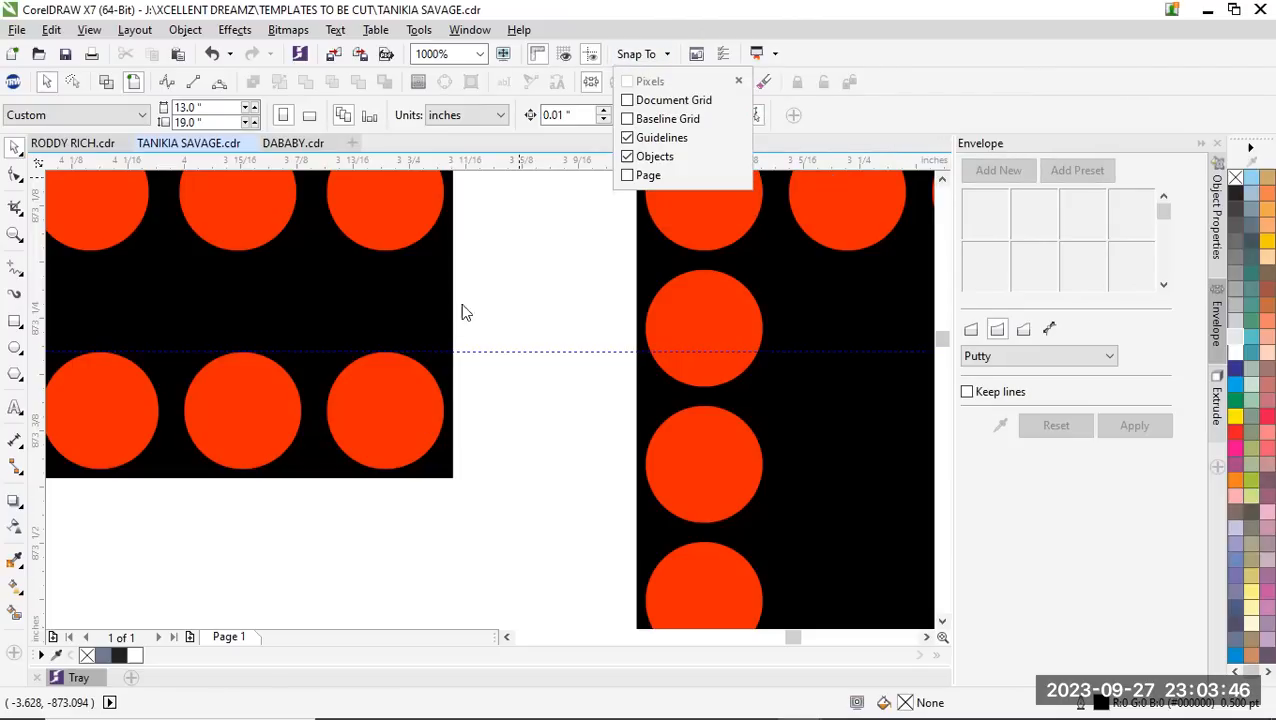
{"action": "left_click", "coordinate": [461, 353]}
Copy the horizontal guideline down to the lower edge of the upper stone row in the E's middle arm
{"action": "scroll", "coordinate": [440, 380], "scroll_direction": "down", "scroll_amount": 4}
{"action": "scroll", "coordinate": [430, 405], "scroll_direction": "up", "scroll_amount": 1}
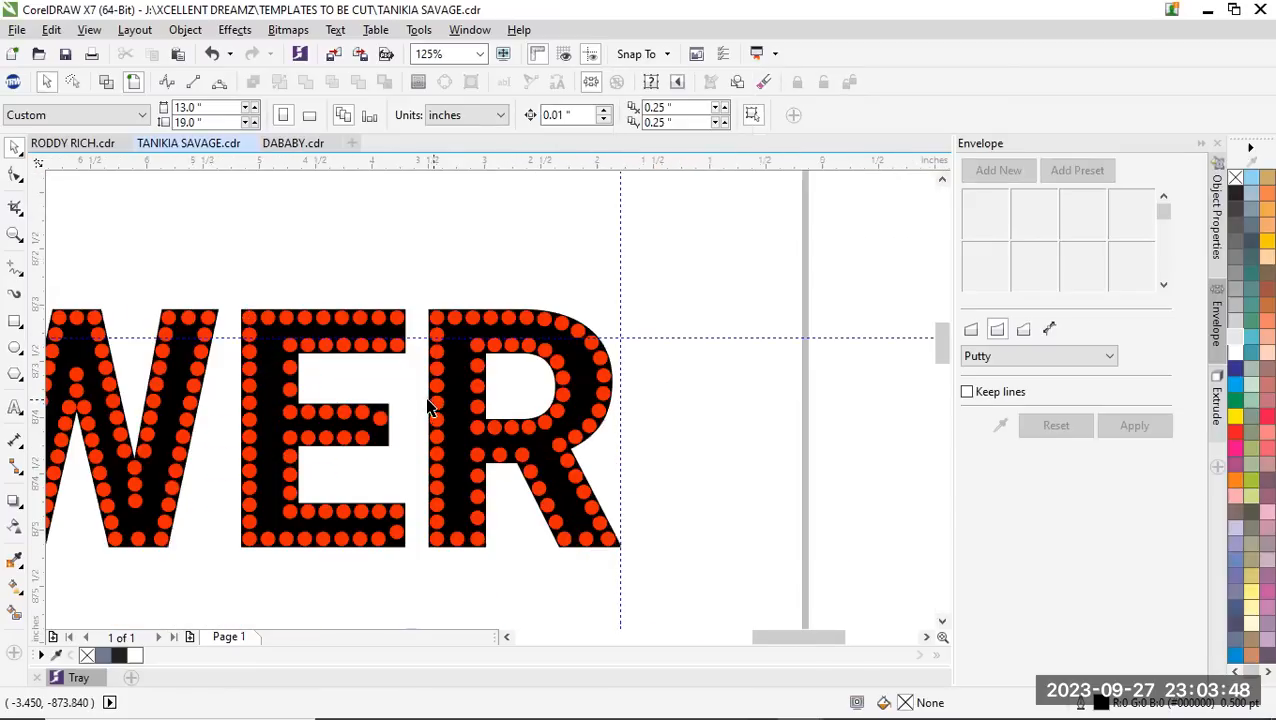
{"action": "scroll", "coordinate": [385, 555], "scroll_direction": "up", "scroll_amount": 1}
{"action": "scroll", "coordinate": [385, 450], "scroll_direction": "down", "scroll_amount": 1}
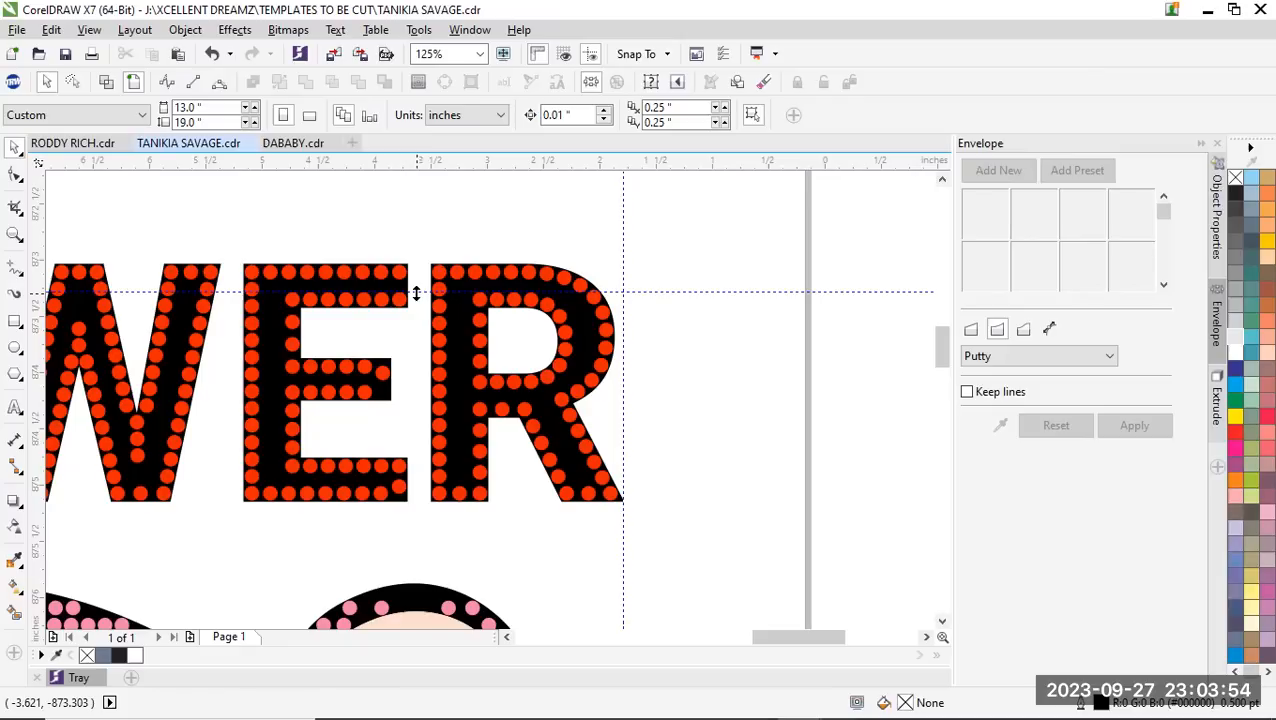
{"action": "left_click_drag", "start_coordinate": [416, 292], "coordinate": [346, 375]}
{"action": "scroll", "coordinate": [347, 376], "scroll_direction": "up", "scroll_amount": 3}
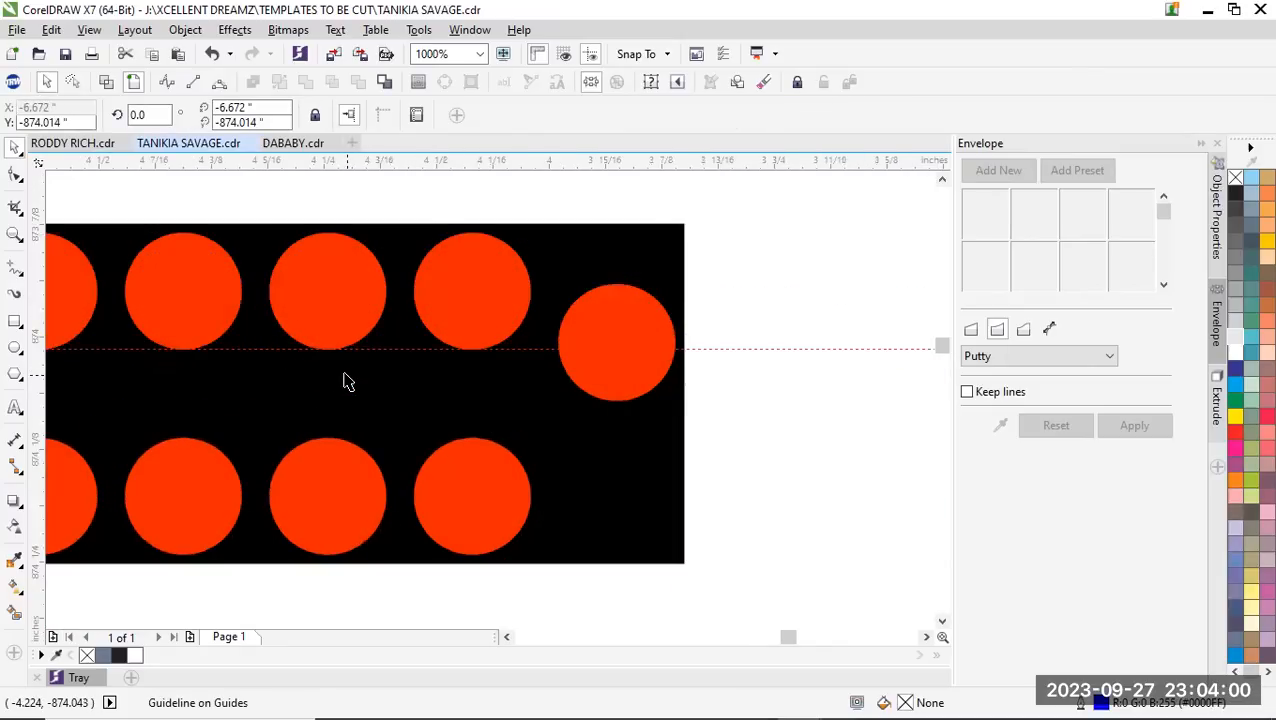
Copy the guideline to the top of the E's bottommost stone row and lower the raised end stone into line with it
{"action": "scroll", "coordinate": [345, 374], "scroll_direction": "down", "scroll_amount": 3}
{"action": "scroll", "coordinate": [349, 431], "scroll_direction": "up", "scroll_amount": 1}
{"action": "left_click_drag", "start_coordinate": [502, 307], "coordinate": [403, 535]}
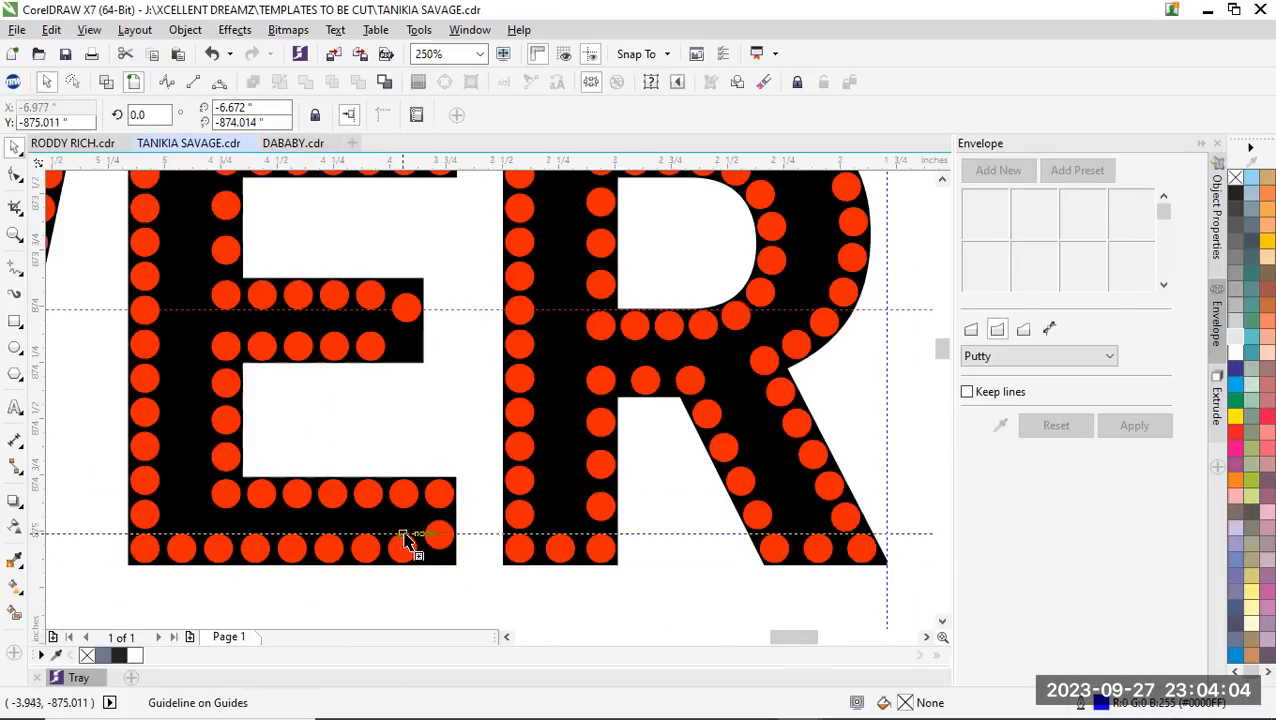
{"action": "scroll", "coordinate": [425, 546], "scroll_direction": "up", "scroll_amount": 2}
{"action": "left_click_drag", "start_coordinate": [481, 490], "coordinate": [467, 534]}
{"action": "scroll", "coordinate": [467, 393], "scroll_direction": "down", "scroll_amount": 2}
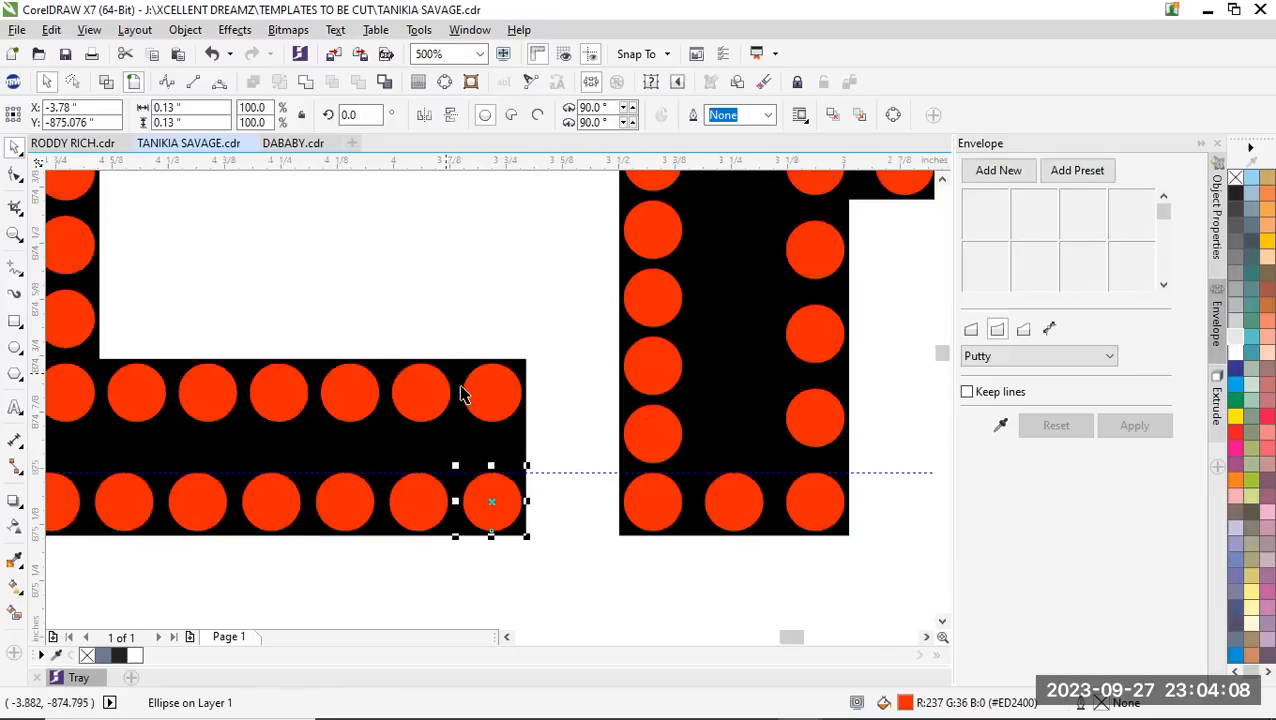
Raise the end stone of the E's middle arm into line with that arm's upper stone row
{"action": "scroll", "coordinate": [447, 333], "scroll_direction": "up", "scroll_amount": 2}
{"action": "left_click_drag", "start_coordinate": [430, 303], "coordinate": [424, 249]}
{"action": "scroll", "coordinate": [500, 340], "scroll_direction": "down", "scroll_amount": 2}
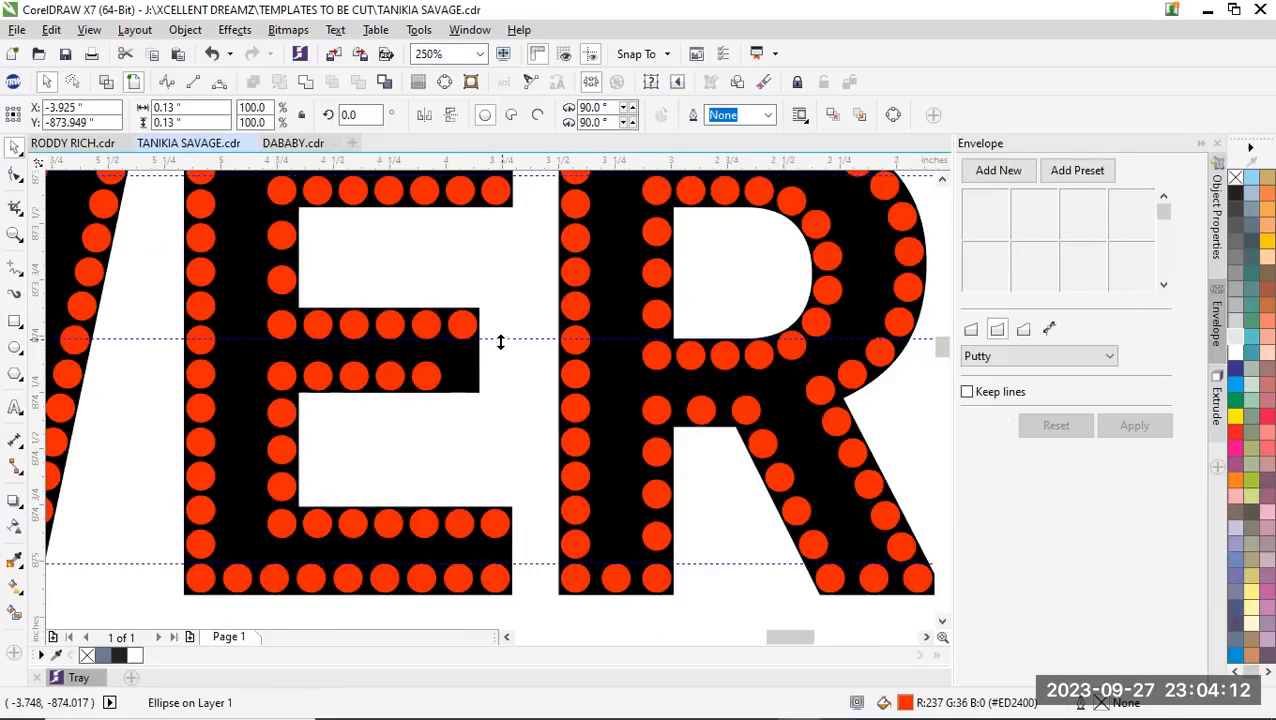
Copy the guideline to the top of the middle arm's lower stone row and duplicate the upper end stone down to complete that row
{"action": "left_click_drag", "start_coordinate": [501, 340], "coordinate": [385, 360]}
{"action": "scroll", "coordinate": [419, 393], "scroll_direction": "up", "scroll_amount": 1}
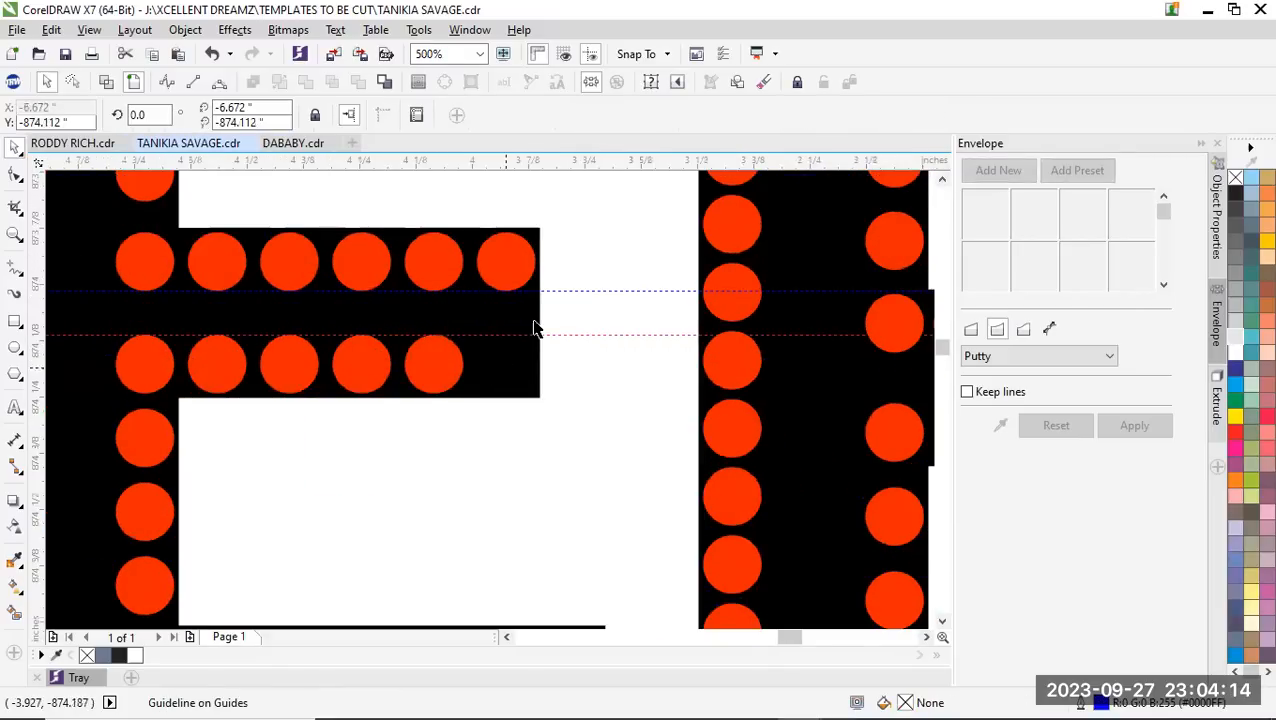
{"action": "left_click_drag", "start_coordinate": [486, 263], "coordinate": [486, 364]}
{"action": "scroll", "coordinate": [490, 330], "scroll_direction": "down", "scroll_amount": 2}
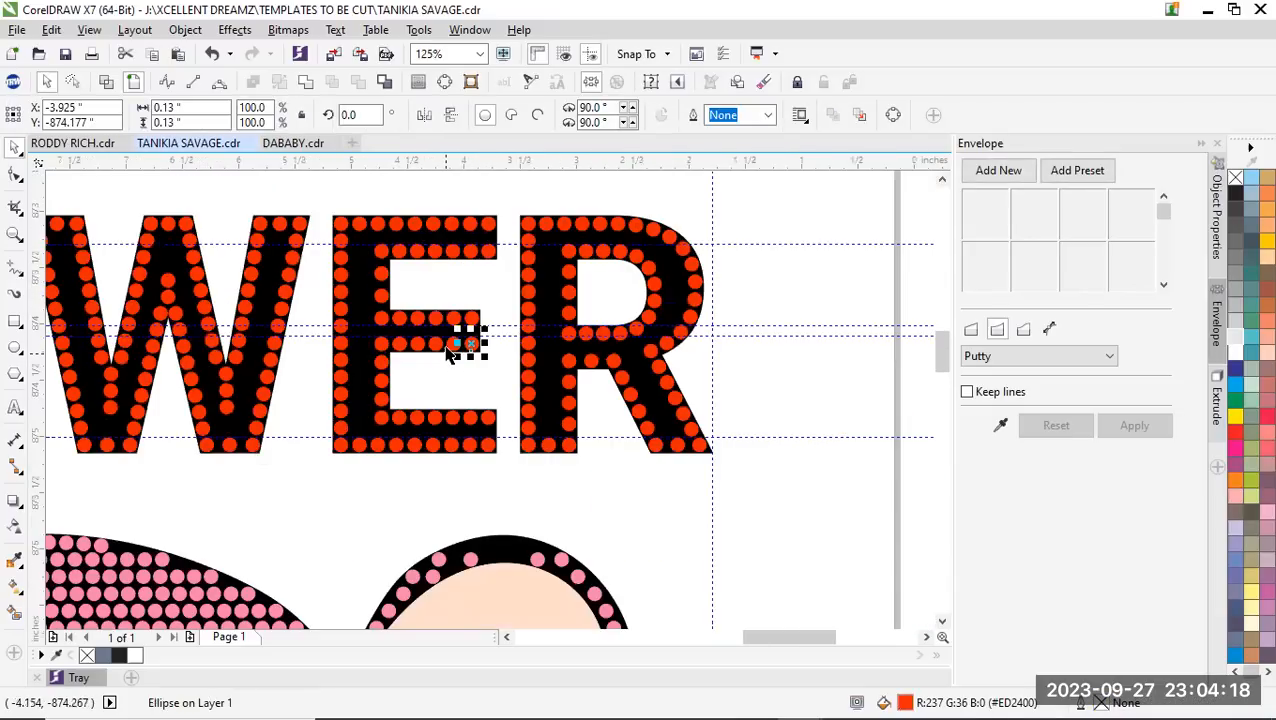
{"action": "scroll", "coordinate": [465, 412], "scroll_direction": "down", "scroll_amount": 2}
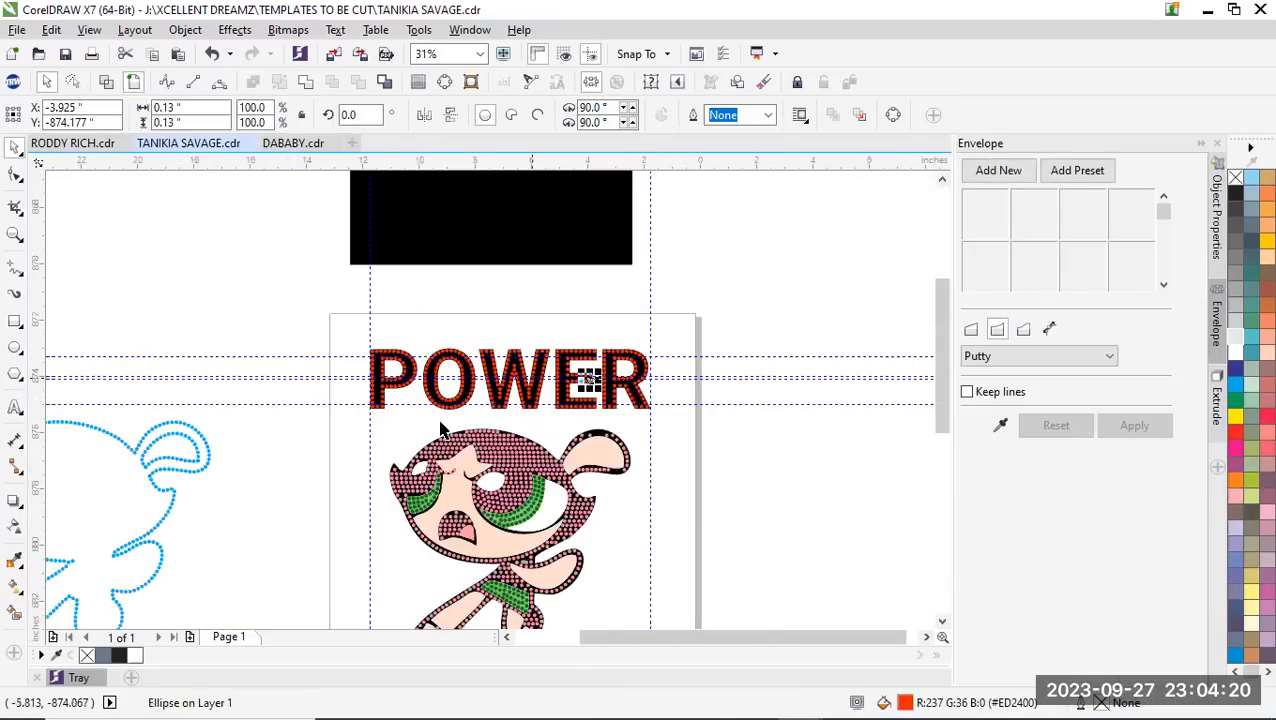
Shift the upper two stones below the W's first inner notch slightly left so they continue the diagonal stone row
{"action": "scroll", "coordinate": [465, 412], "scroll_direction": "up", "scroll_amount": 1}
{"action": "scroll", "coordinate": [588, 352], "scroll_direction": "up", "scroll_amount": 4}
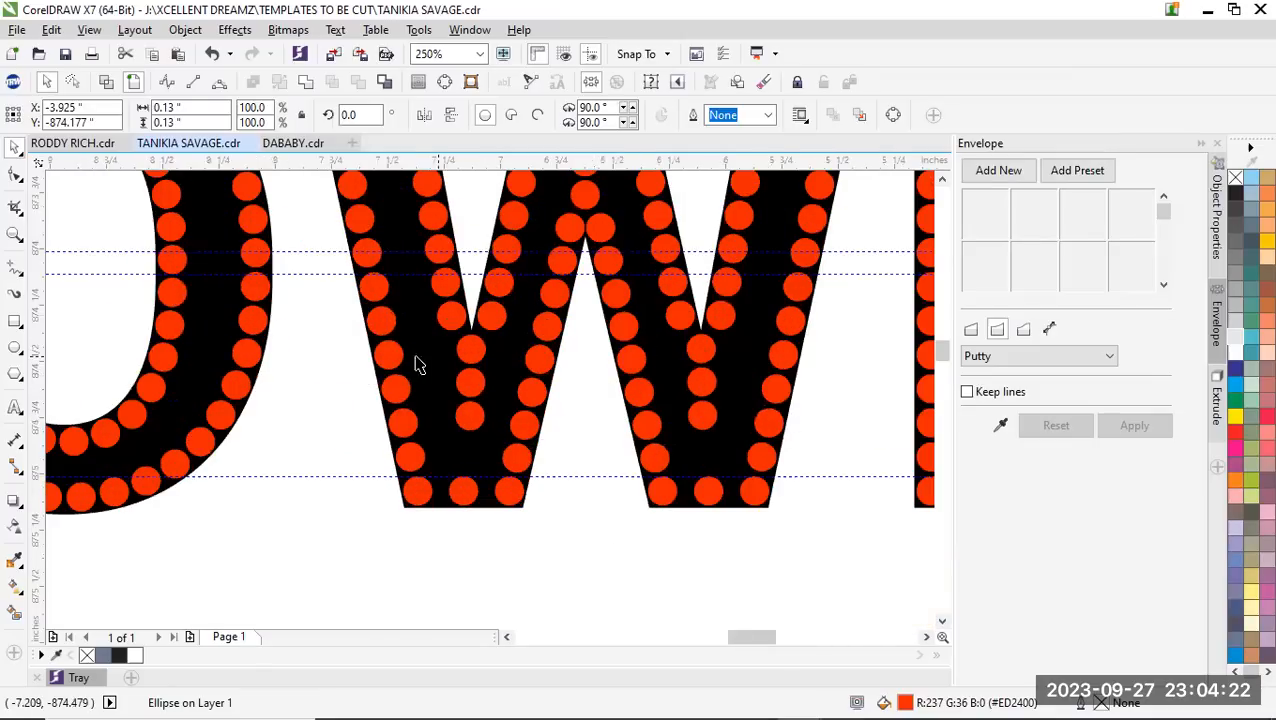
{"action": "left_click_drag", "start_coordinate": [549, 368], "coordinate": [505, 364]}
{"action": "scroll", "coordinate": [393, 362], "scroll_direction": "down", "scroll_amount": 2}
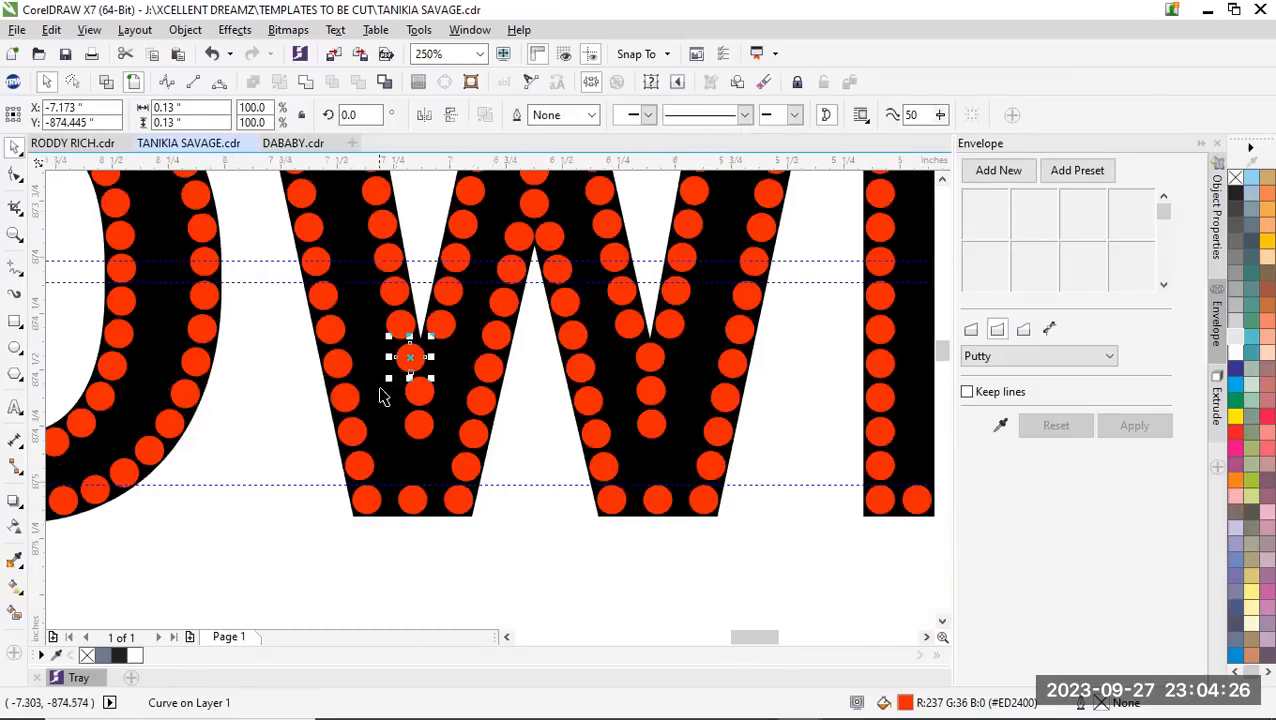
{"action": "scroll", "coordinate": [385, 393], "scroll_direction": "up", "scroll_amount": 2}
{"action": "left_click_drag", "start_coordinate": [433, 395], "coordinate": [421, 390]}
{"action": "scroll", "coordinate": [380, 388], "scroll_direction": "down", "scroll_amount": 2}
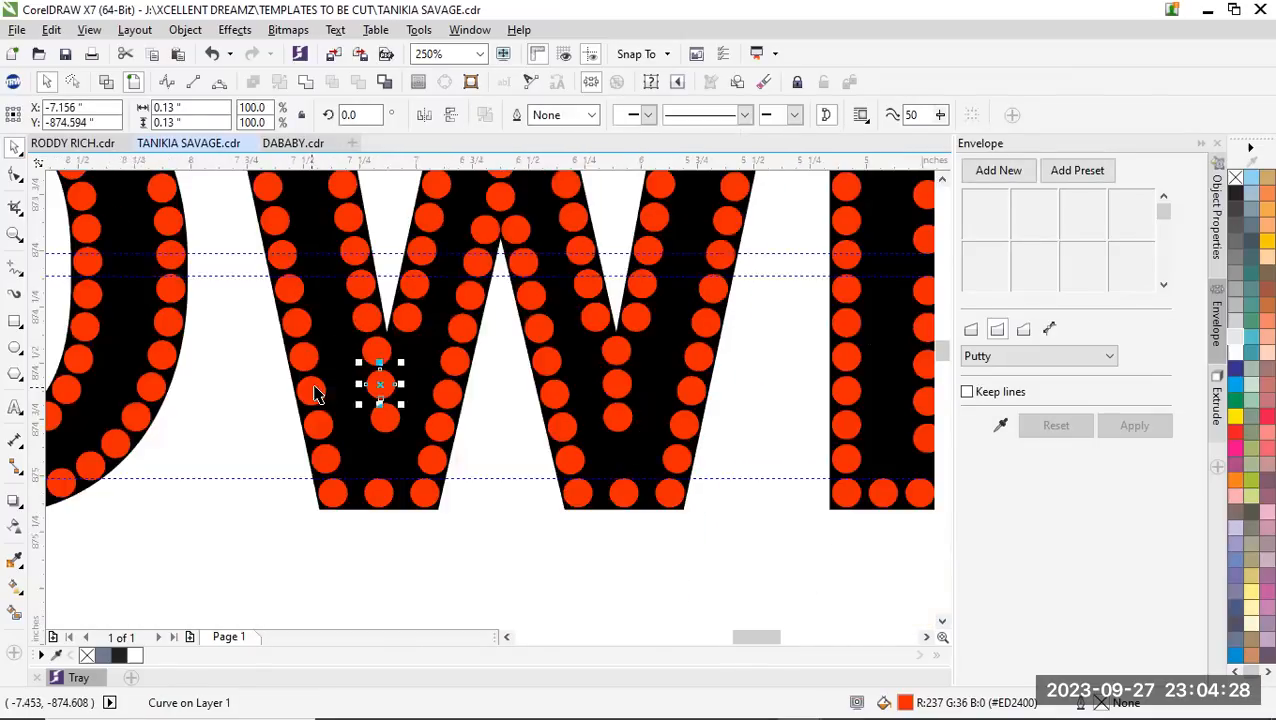
{"action": "left_click", "coordinate": [487, 551]}
{"action": "scroll", "coordinate": [413, 484], "scroll_direction": "down", "scroll_amount": 2}
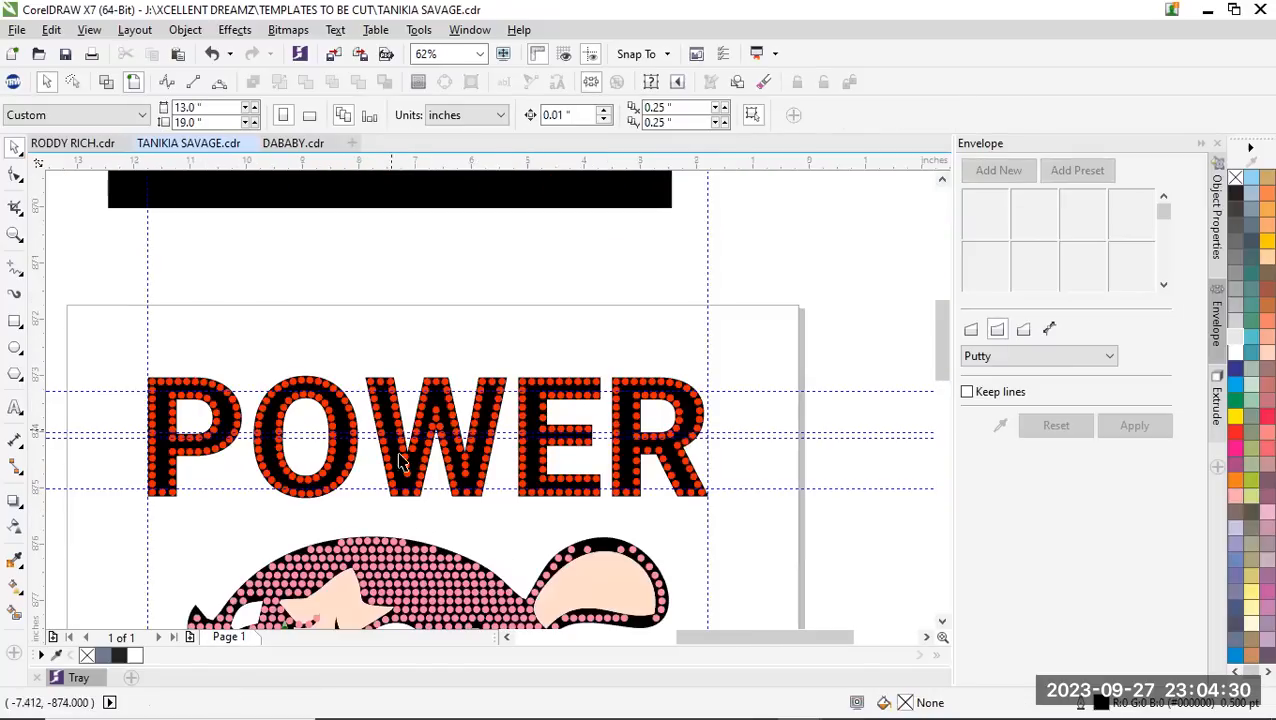
Try to shift the upper two stones below the W's second inner notch left, in line with the diagonal row
{"action": "scroll", "coordinate": [400, 462], "scroll_direction": "up", "scroll_amount": 3}
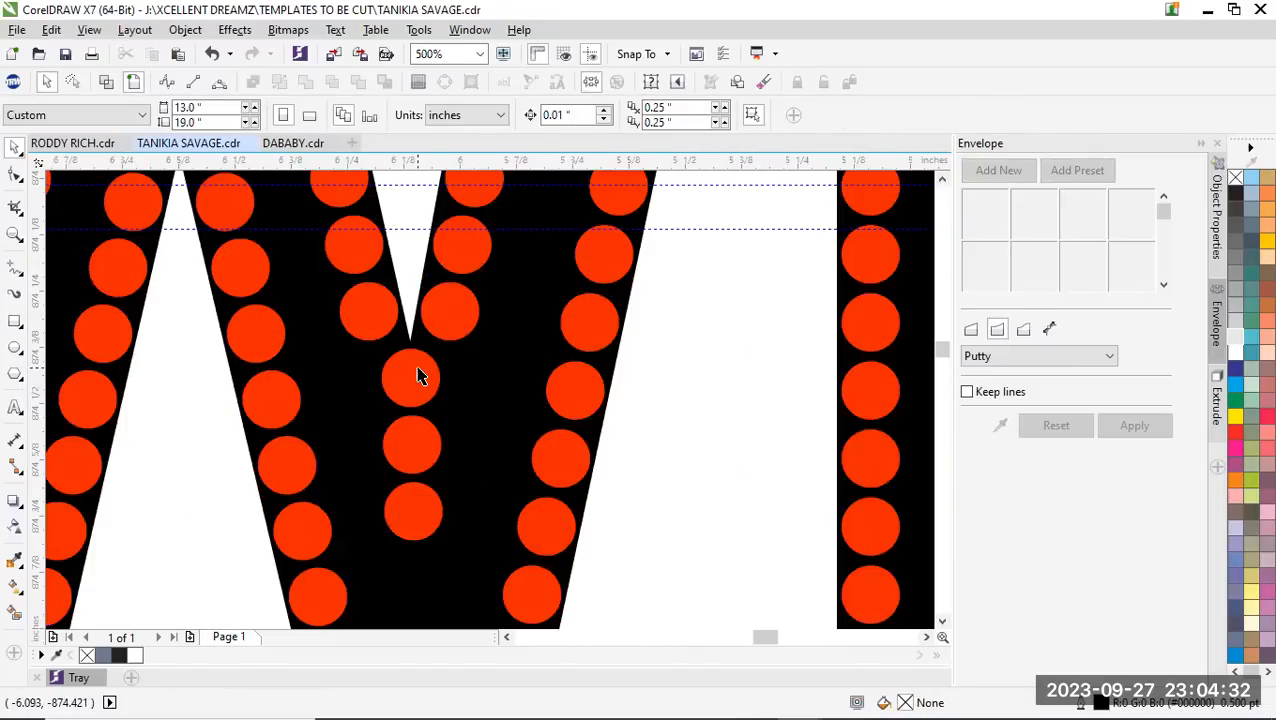
{"action": "scroll", "coordinate": [420, 378], "scroll_direction": "up", "scroll_amount": 1}
{"action": "left_click_drag", "start_coordinate": [404, 372], "coordinate": [365, 374]}
{"action": "left_click_drag", "start_coordinate": [421, 515], "coordinate": [395, 511]}
{"action": "scroll", "coordinate": [389, 473], "scroll_direction": "down", "scroll_amount": 1}
{"action": "scroll", "coordinate": [401, 528], "scroll_direction": "up", "scroll_amount": 1}
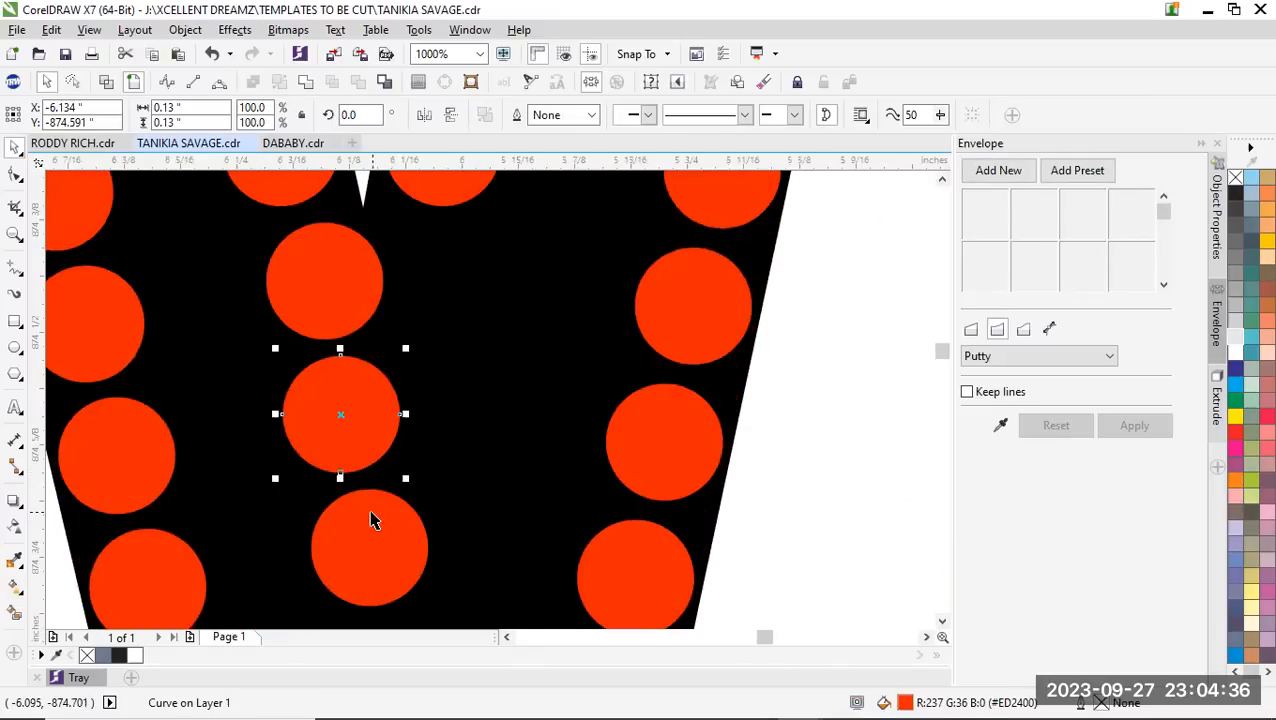
Delete the upper two stones below the W's second inner notch, keeping the lowest one
{"action": "scroll", "coordinate": [371, 512], "scroll_direction": "down", "scroll_amount": 2}
{"action": "left_click", "coordinate": [353, 444]}
{"action": "key", "text": "Delete"}
{"action": "left_click", "coordinate": [355, 479]}
{"action": "key", "text": "Delete"}
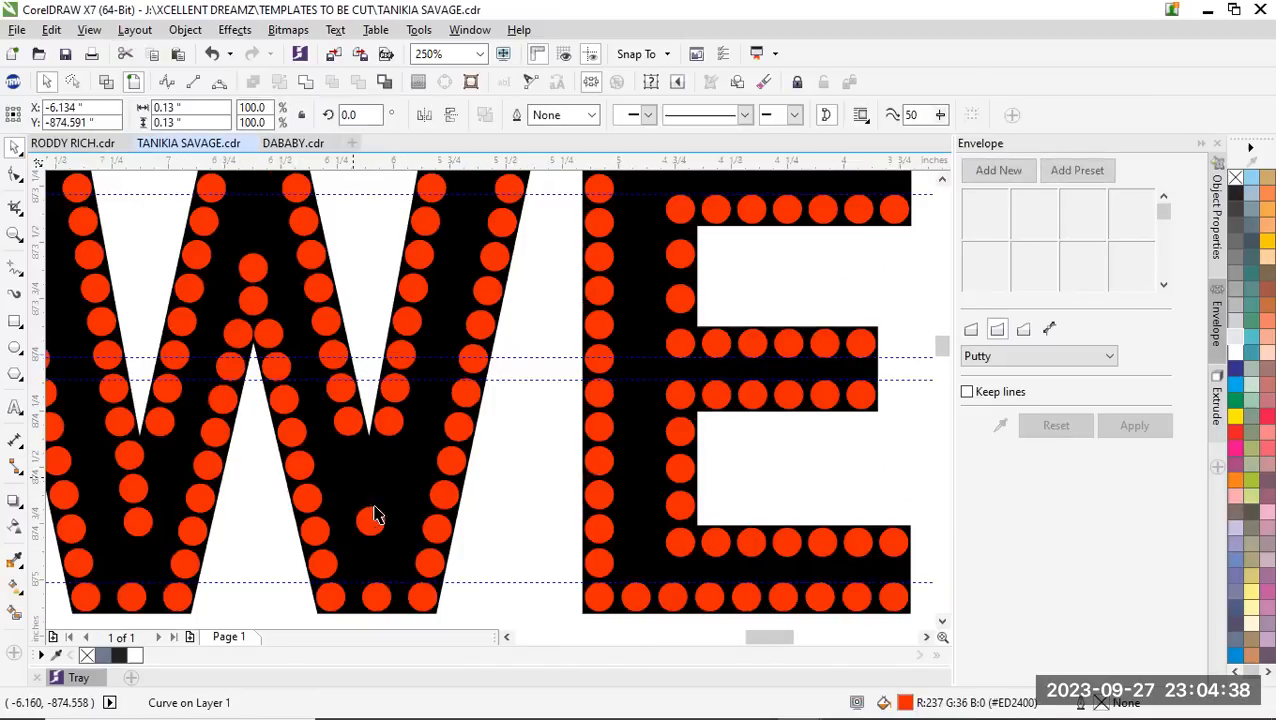
Add two stones with the Design Wizard between the diagonal row's last stone and the remaining stone below the W's second notch
{"action": "left_click", "coordinate": [370, 520]}
{"action": "left_click", "coordinate": [346, 421], "text": "shift"}
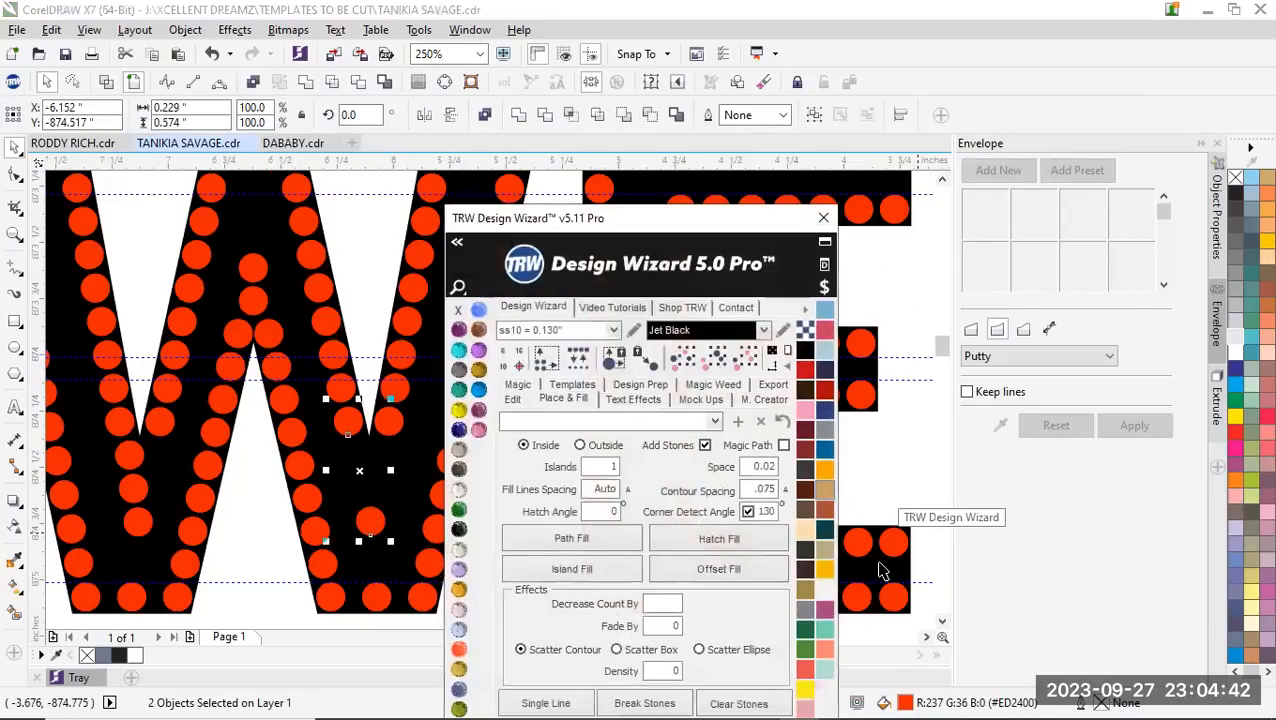
{"action": "left_click_drag", "start_coordinate": [671, 224], "coordinate": [1022, 104]}
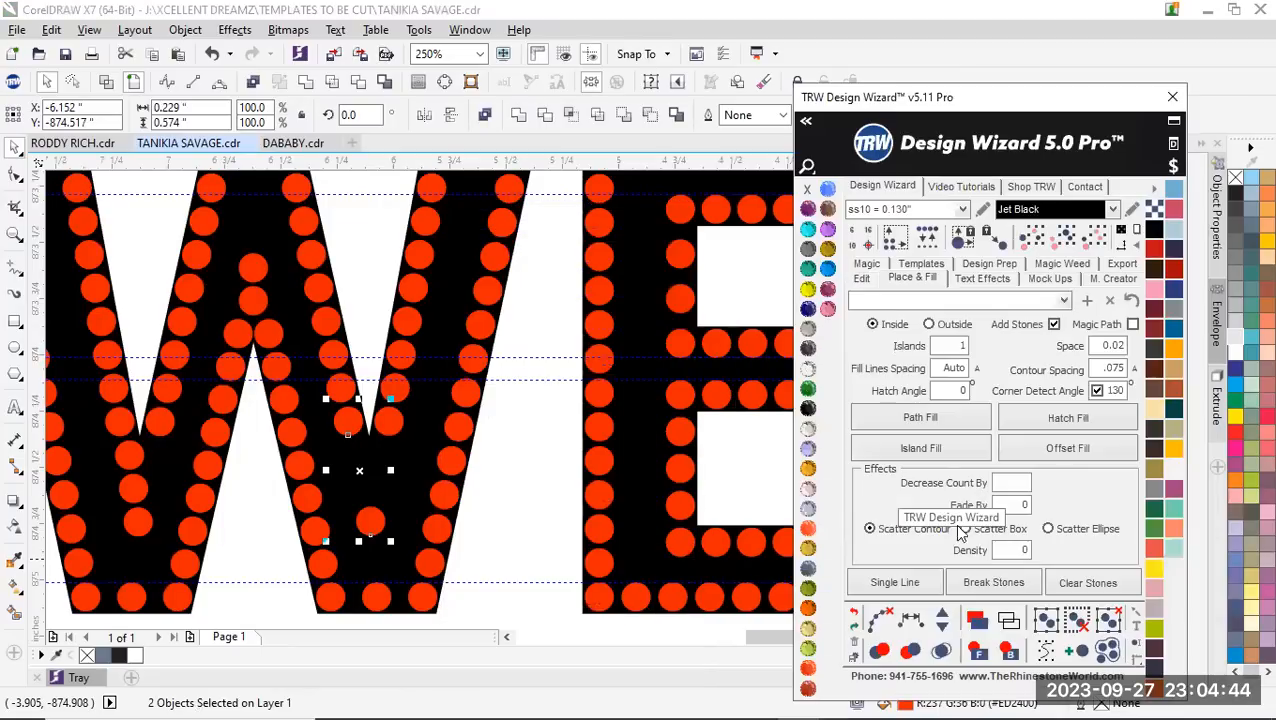
{"action": "left_click", "coordinate": [941, 618]}
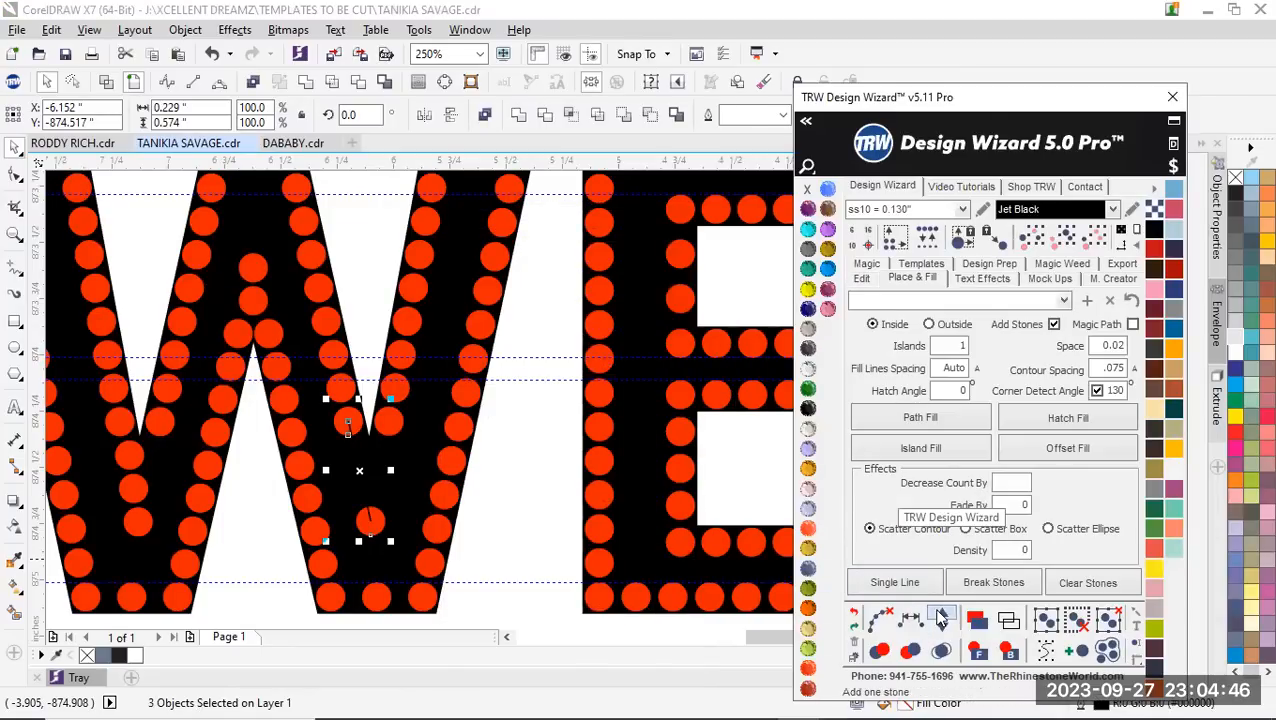
{"action": "scroll", "coordinate": [490, 466], "scroll_direction": "down", "scroll_amount": 2}
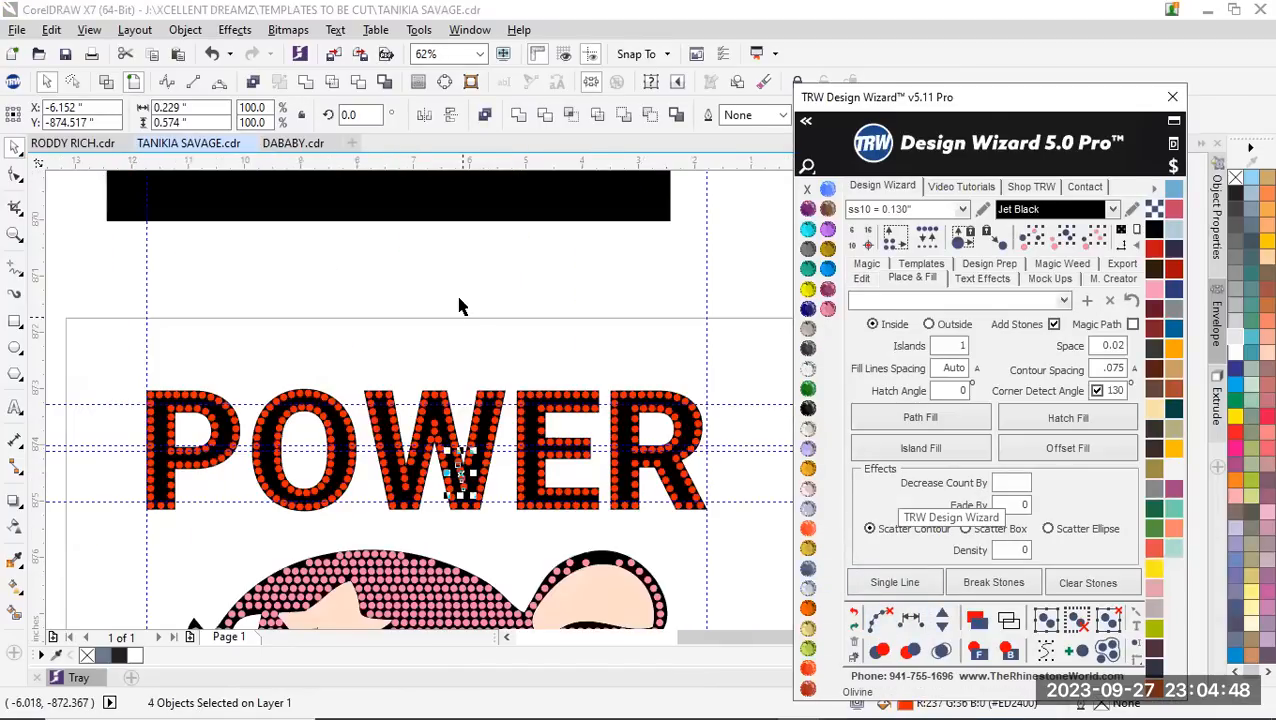
{"action": "left_click", "coordinate": [458, 305]}
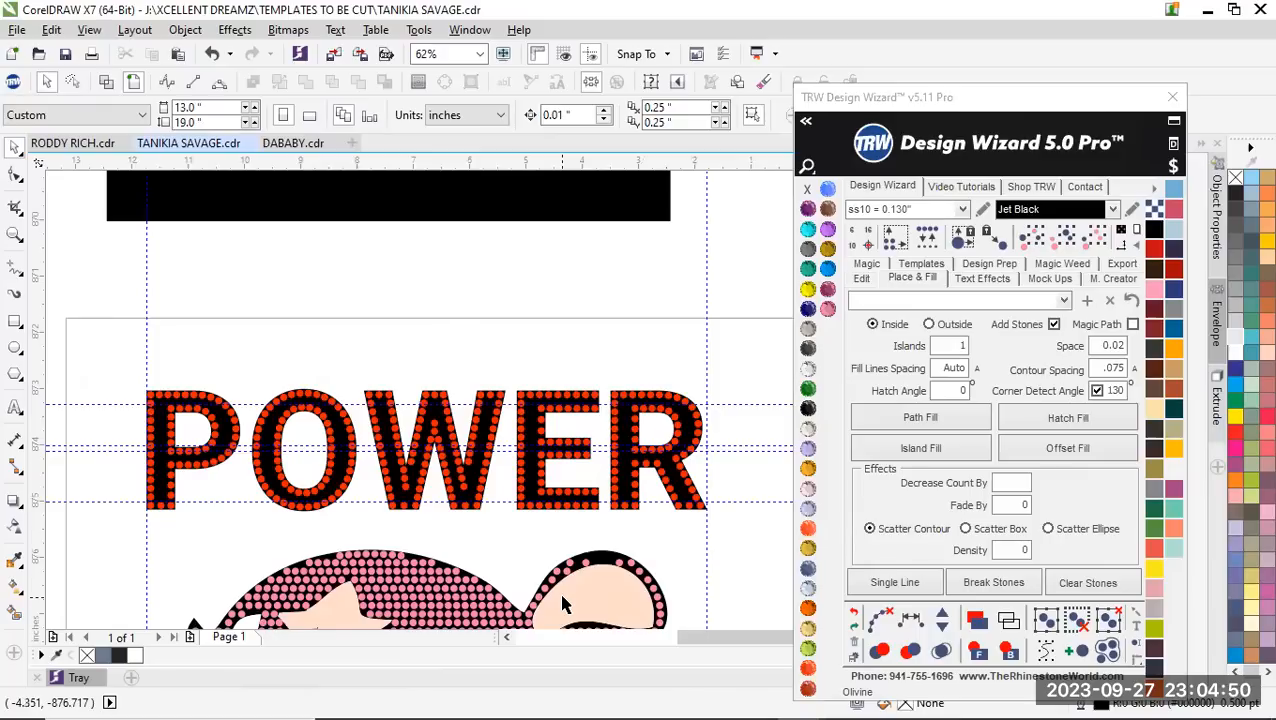
Convert the PUFF GIRL text into a single curve
{"action": "scroll", "coordinate": [352, 218], "scroll_direction": "down", "scroll_amount": 2}
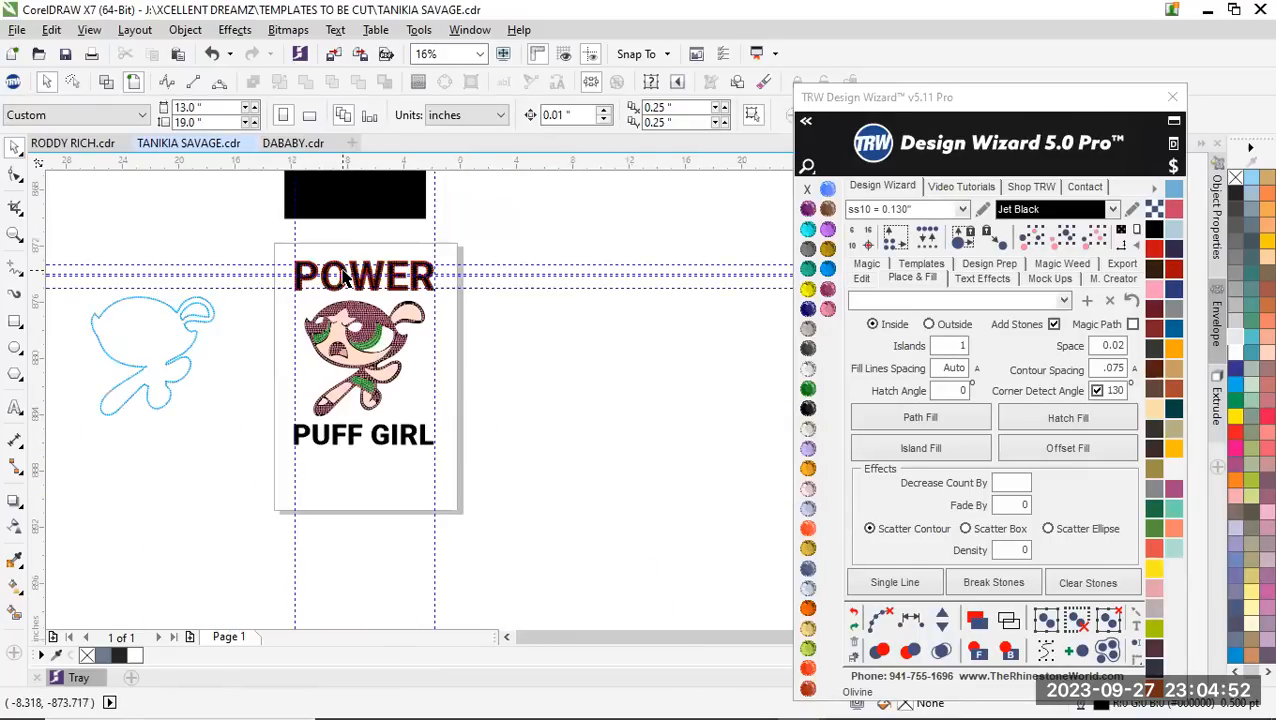
{"action": "scroll", "coordinate": [352, 443], "scroll_direction": "up", "scroll_amount": 4}
{"action": "scroll", "coordinate": [362, 456], "scroll_direction": "down", "scroll_amount": 3}
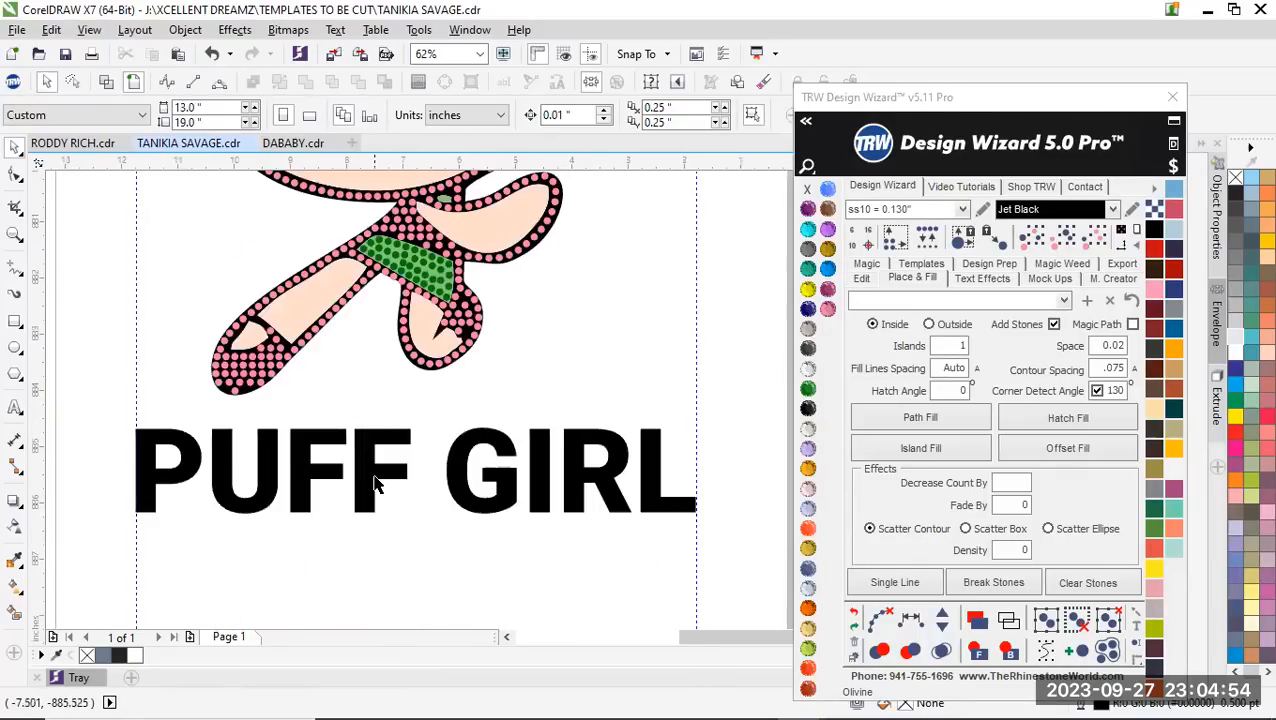
{"action": "scroll", "coordinate": [472, 512], "scroll_direction": "down", "scroll_amount": 1}
{"action": "scroll", "coordinate": [443, 487], "scroll_direction": "up", "scroll_amount": 1}
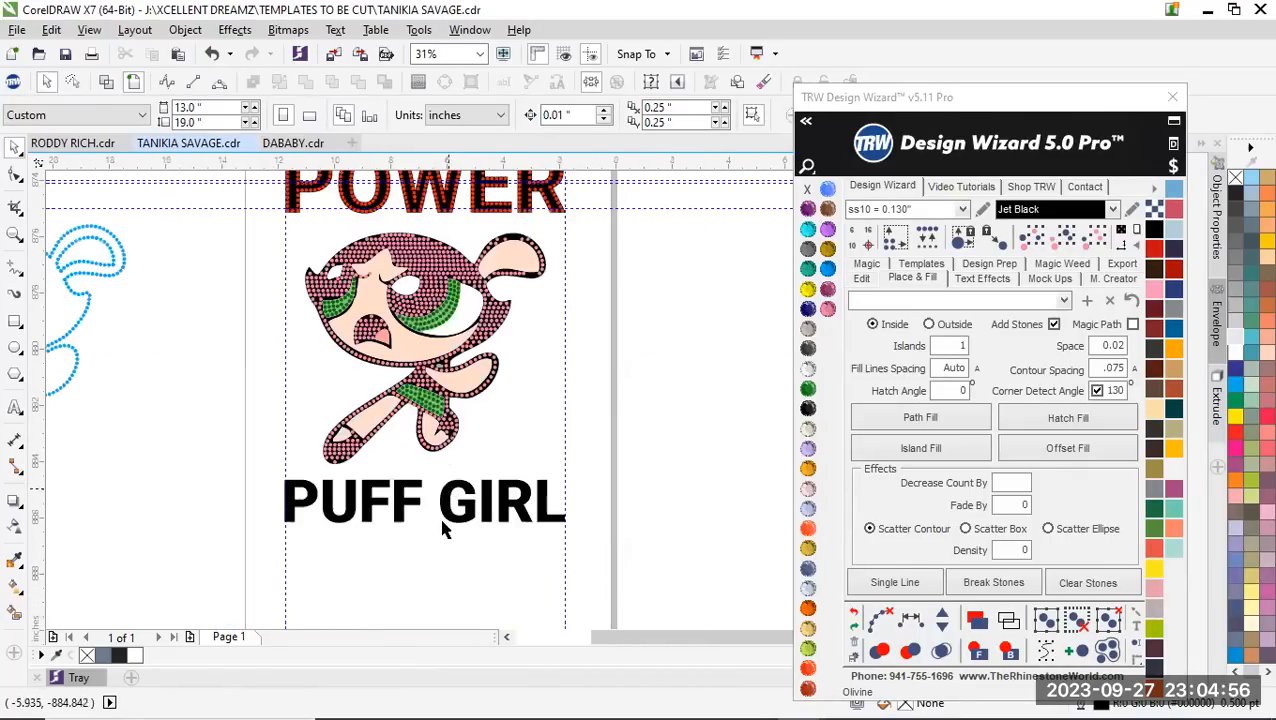
{"action": "left_click", "coordinate": [447, 497]}
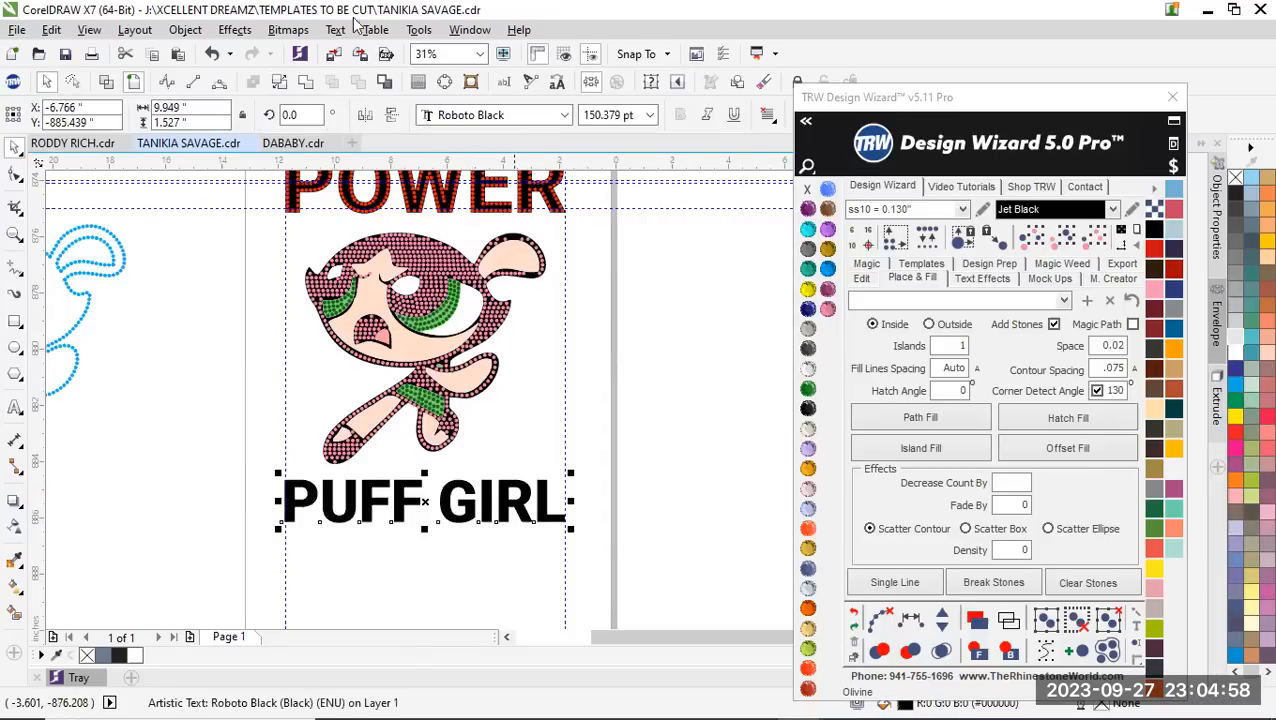
{"action": "left_click", "coordinate": [307, 84]}
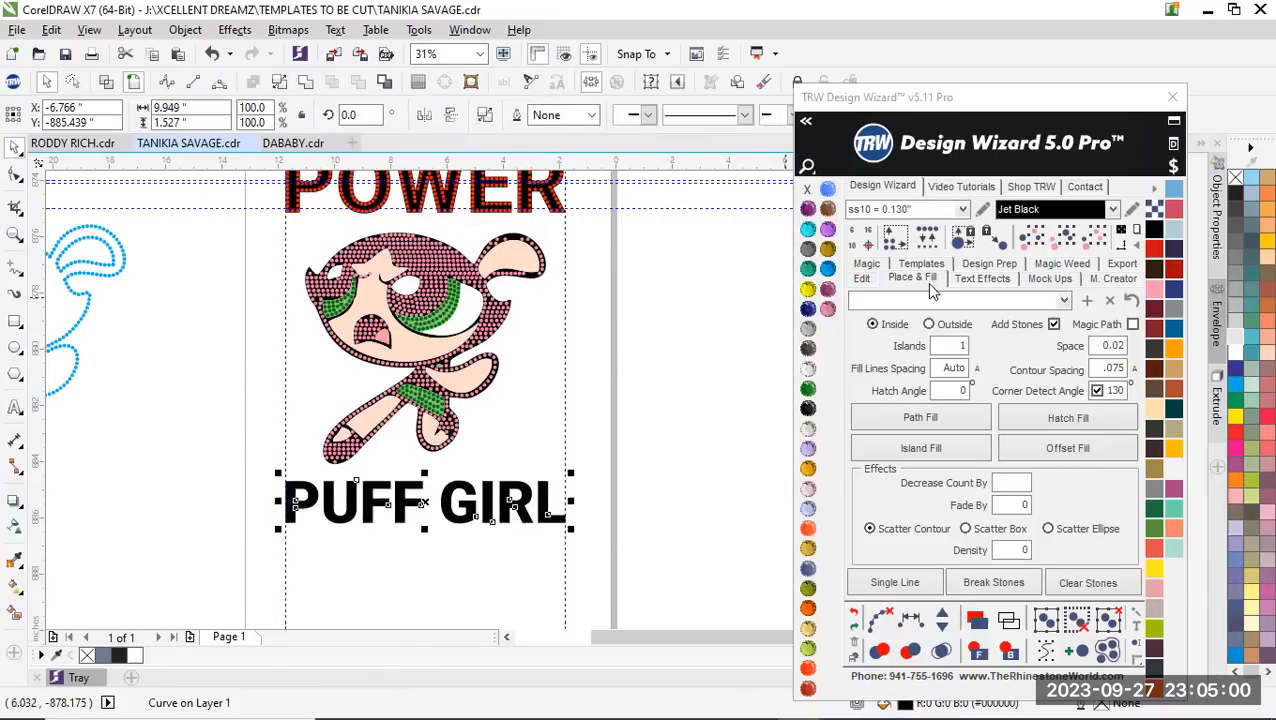
Fill the PUFF GIRL lettering with ss10 stones using Island Fill with 1 island at 0.02 spacing and merge the overlapping stones
{"action": "left_click", "coordinate": [922, 452]}
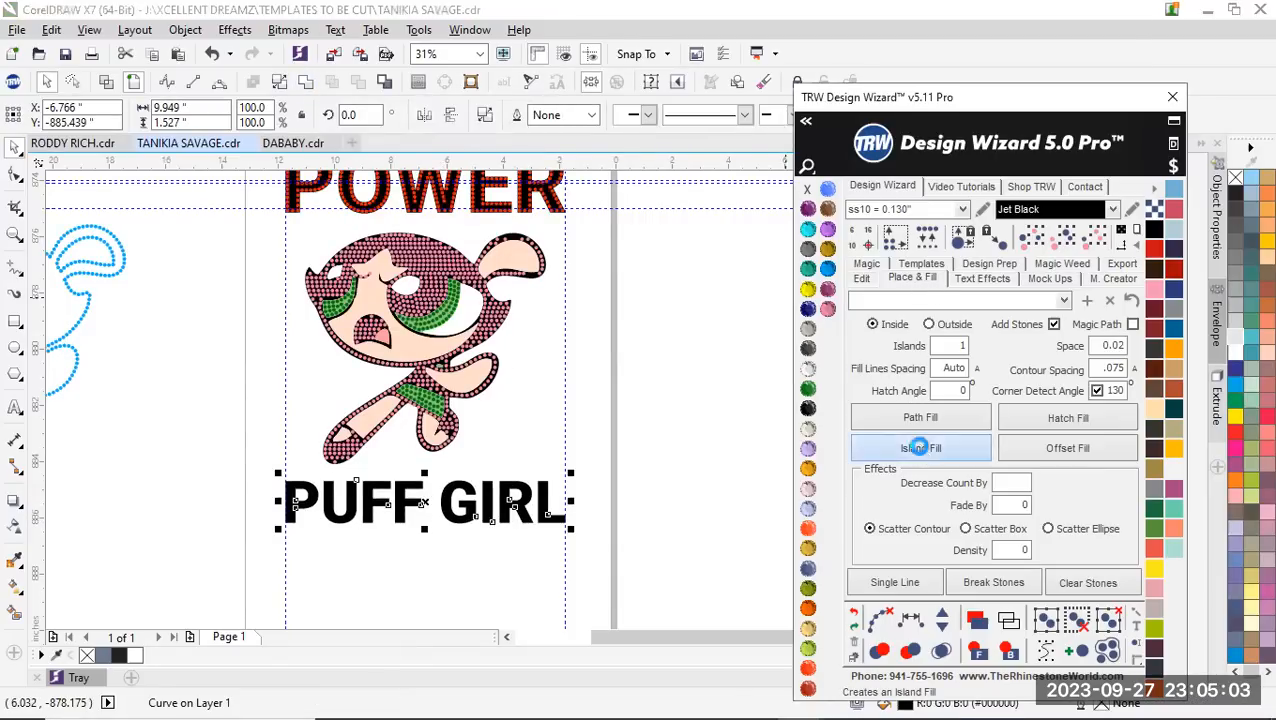
{"action": "left_click", "coordinate": [877, 621]}
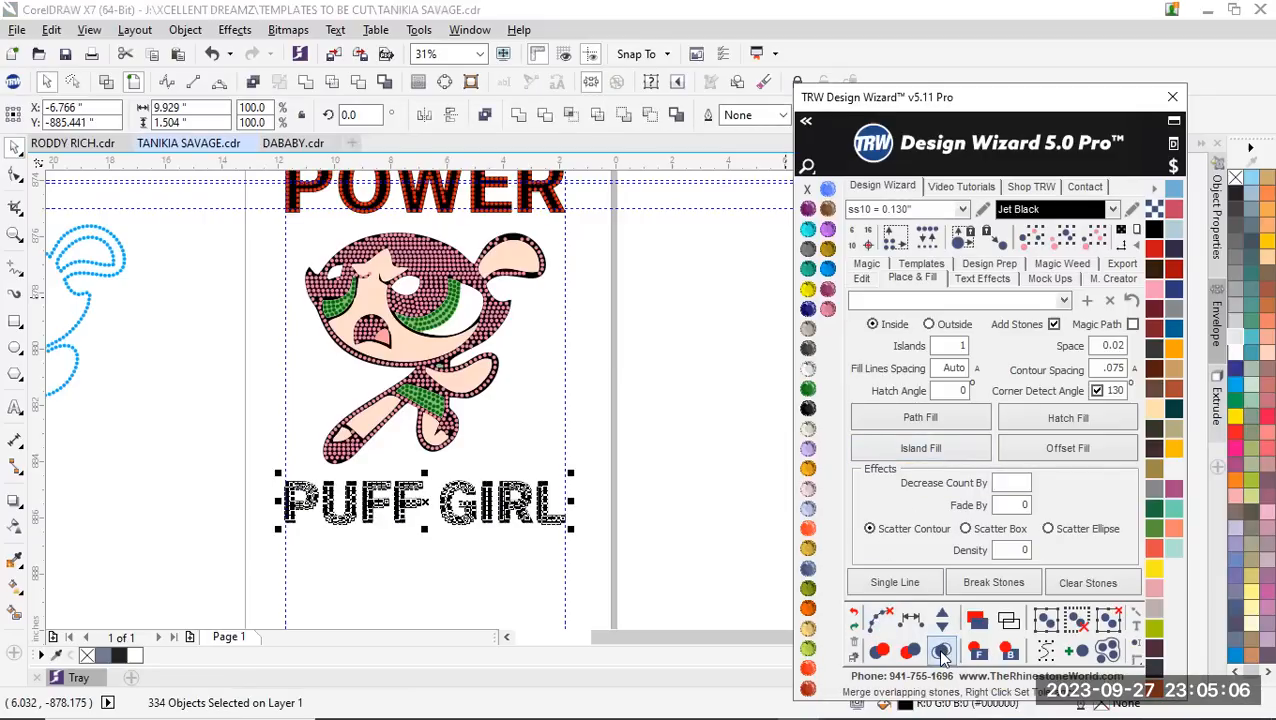
{"action": "scroll", "coordinate": [500, 500], "scroll_direction": "up", "scroll_amount": 5}
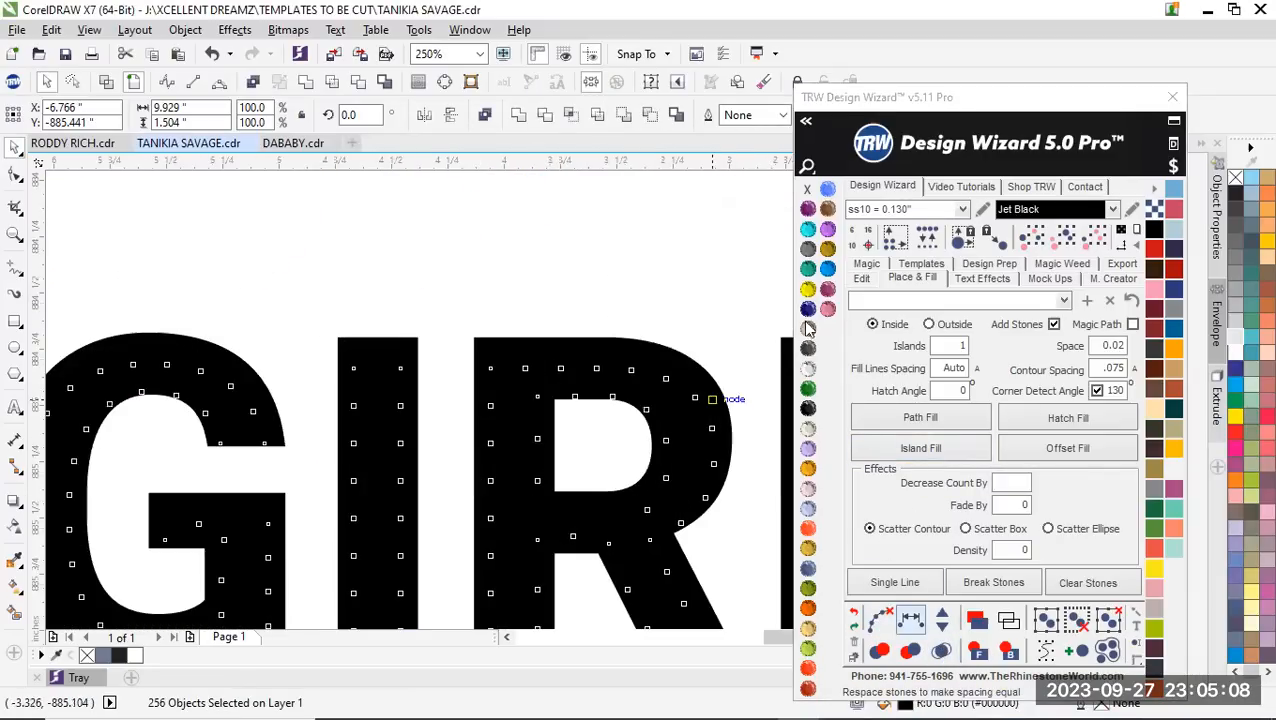
Recolour all the stones in the PUFF GIRL lettering to TRW Pink
{"action": "left_click", "coordinate": [828, 309]}
{"action": "scroll", "coordinate": [447, 440], "scroll_direction": "down", "scroll_amount": 3}
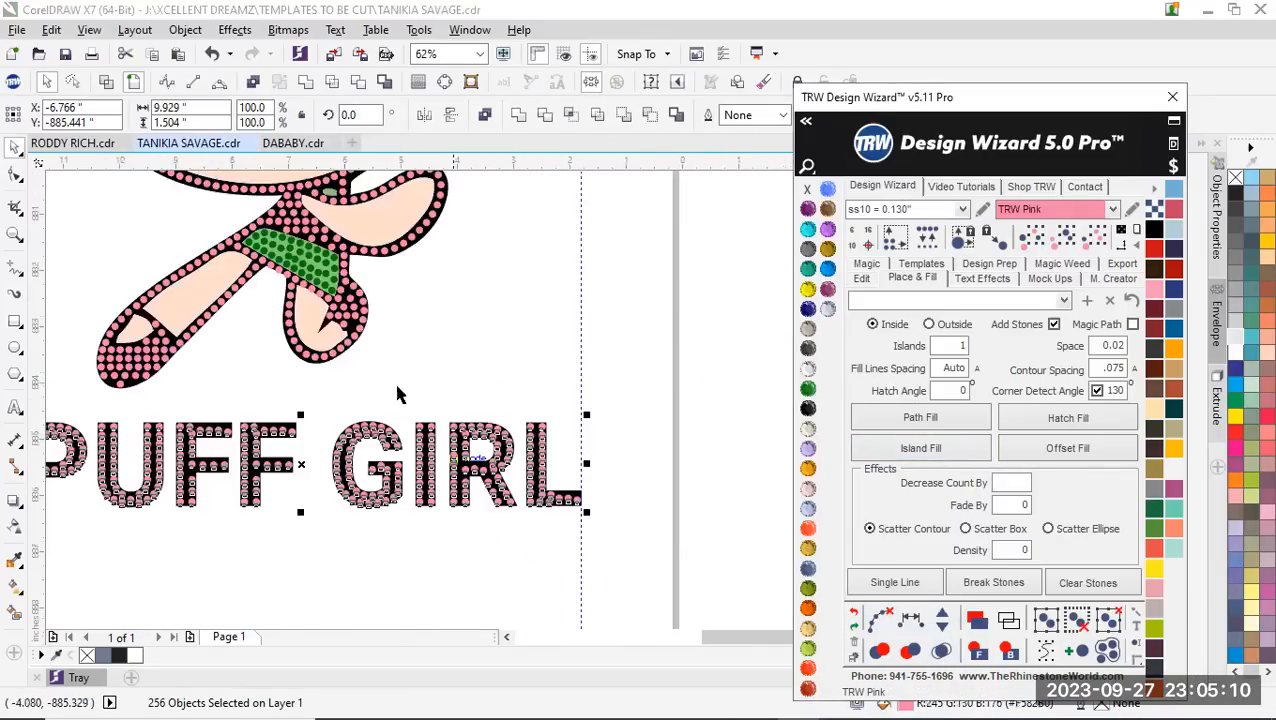
{"action": "left_click", "coordinate": [436, 353]}
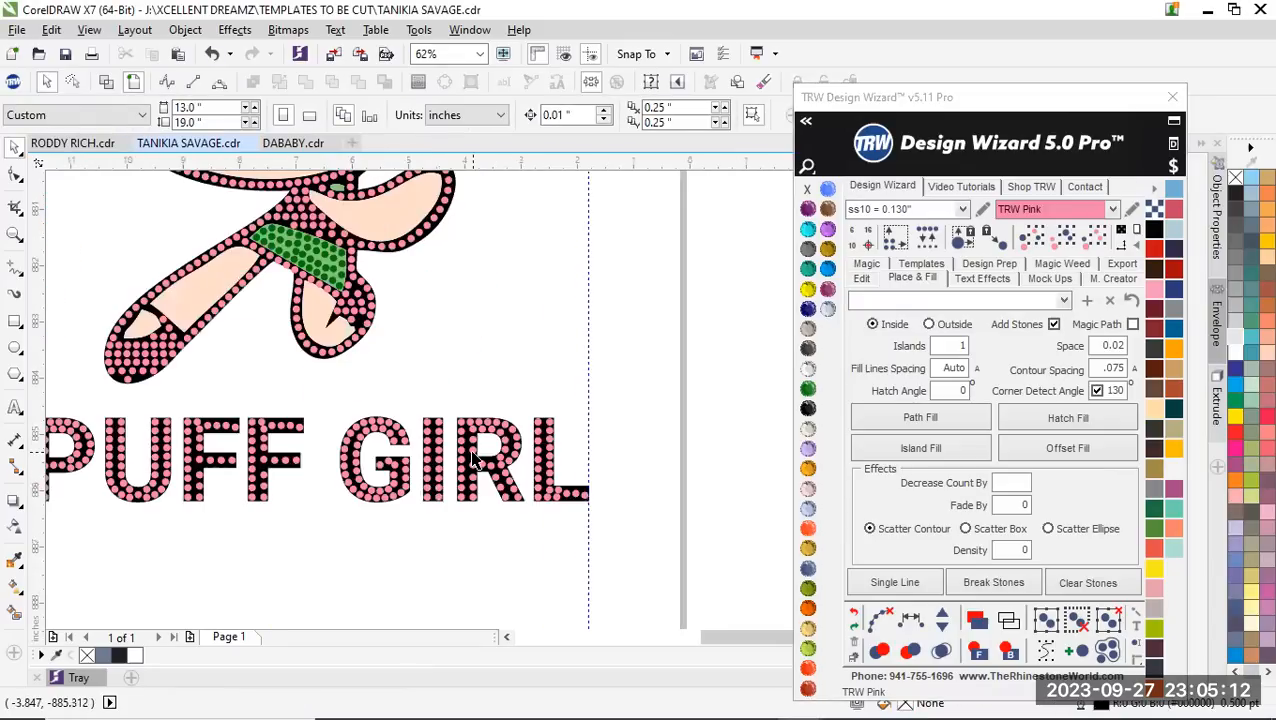
{"action": "scroll", "coordinate": [535, 437], "scroll_direction": "down", "scroll_amount": 2}
{"action": "scroll", "coordinate": [326, 468], "scroll_direction": "up", "scroll_amount": 1}
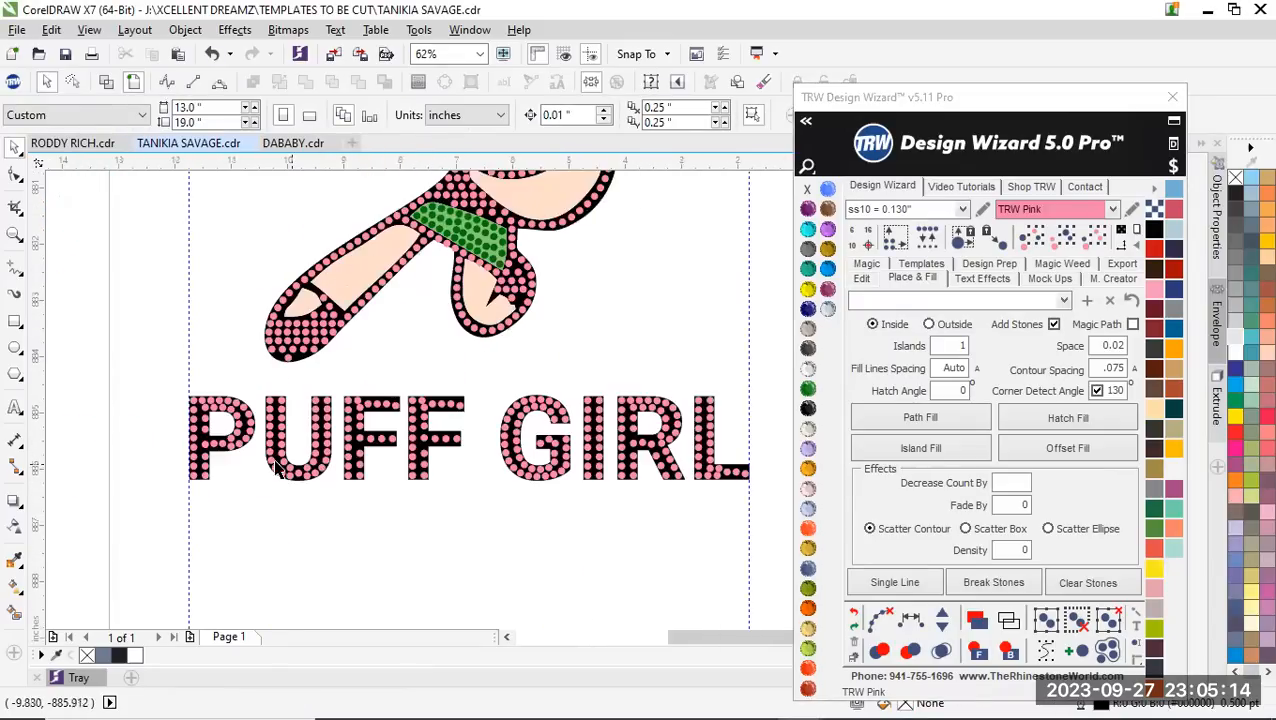
Remove the uneven stones along the first F's upper arm, leaving one stone in each of the arm's top corners
{"action": "scroll", "coordinate": [279, 470], "scroll_direction": "up", "scroll_amount": 1}
{"action": "scroll", "coordinate": [232, 456], "scroll_direction": "down", "scroll_amount": 1}
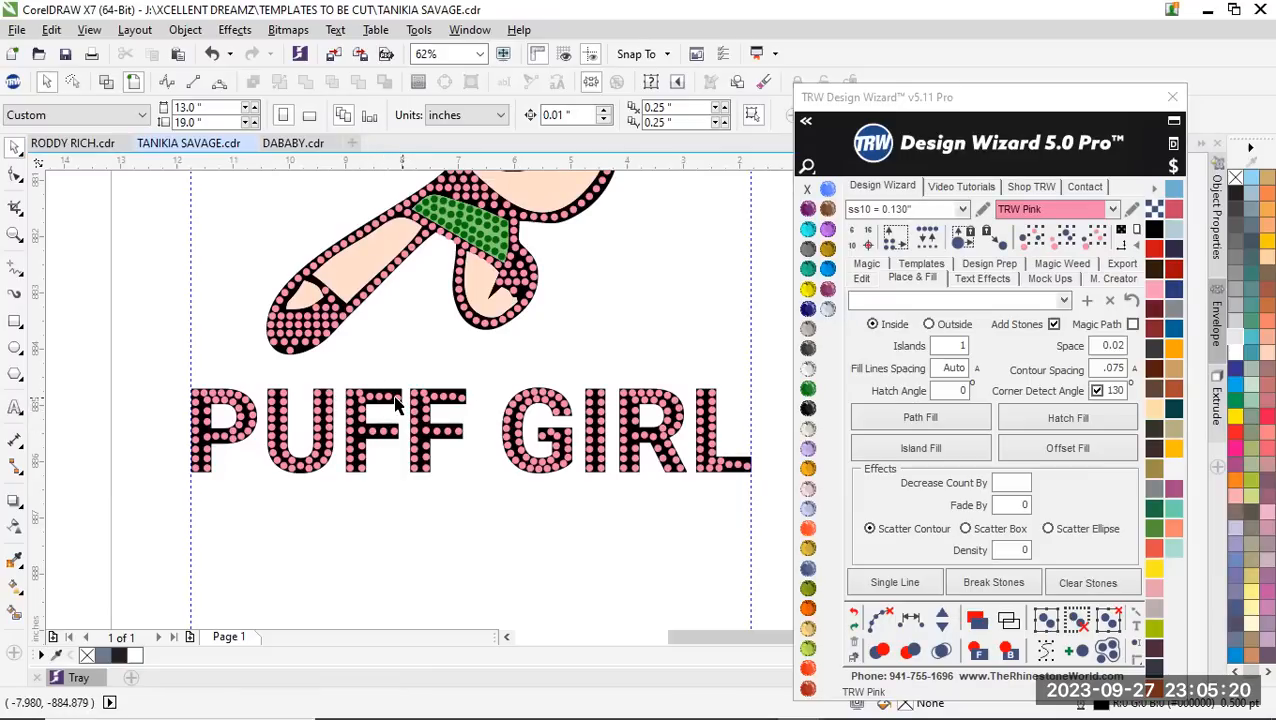
{"action": "scroll", "coordinate": [378, 408], "scroll_direction": "up", "scroll_amount": 1}
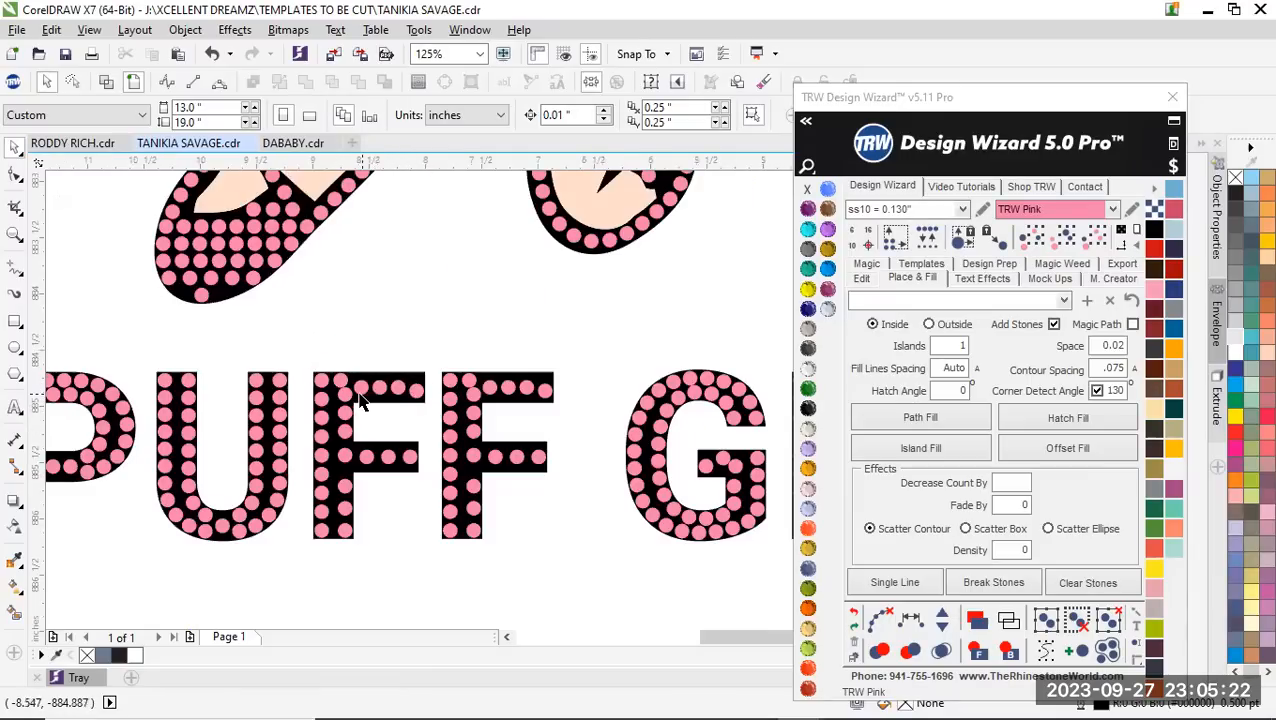
{"action": "scroll", "coordinate": [362, 401], "scroll_direction": "up", "scroll_amount": 1}
{"action": "scroll", "coordinate": [357, 388], "scroll_direction": "down", "scroll_amount": 2}
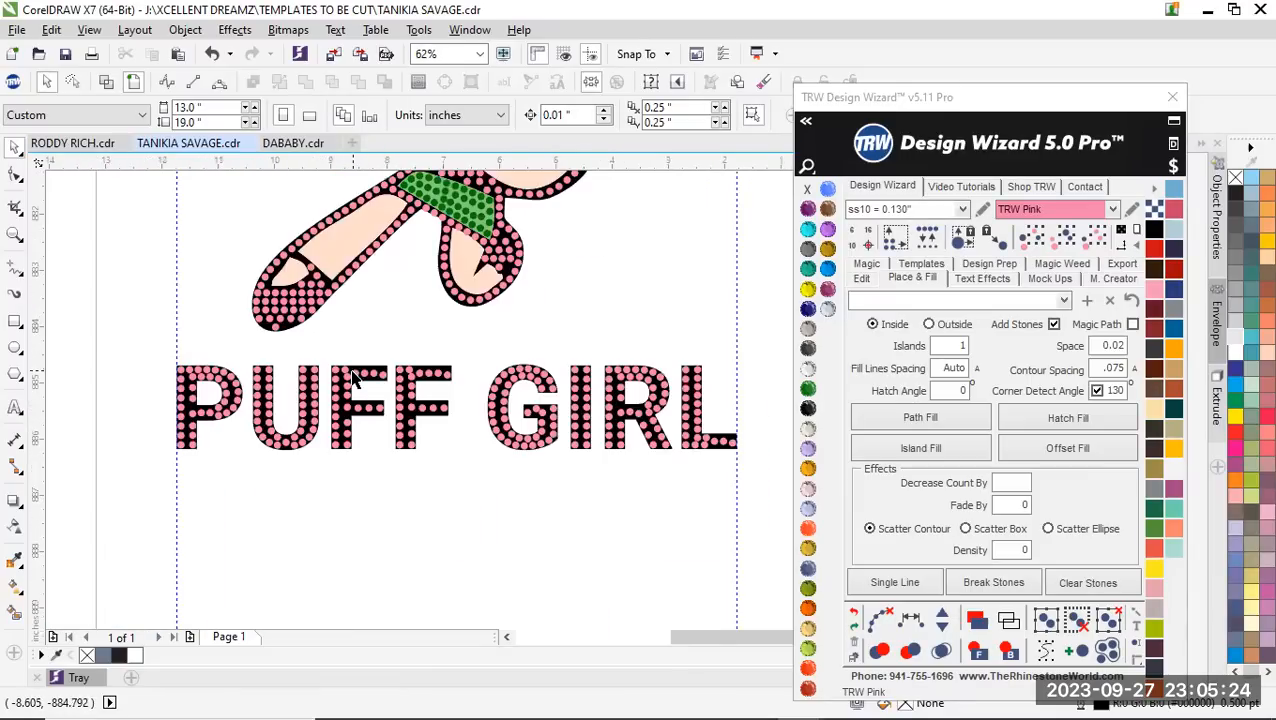
{"action": "scroll", "coordinate": [352, 377], "scroll_direction": "up", "scroll_amount": 1}
{"action": "scroll", "coordinate": [375, 403], "scroll_direction": "up", "scroll_amount": 1}
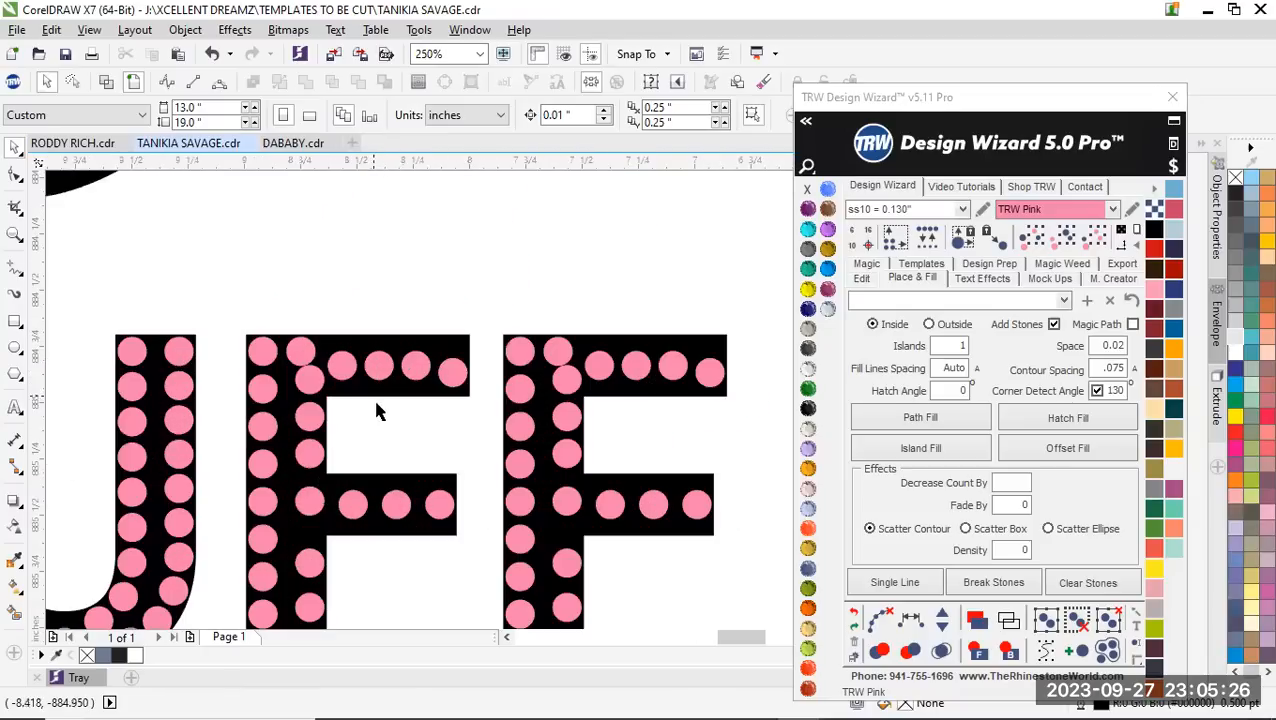
{"action": "left_click_drag", "start_coordinate": [476, 398], "coordinate": [567, 342]}
{"action": "key", "text": "Delete"}
{"action": "left_click", "coordinate": [298, 352]}
{"action": "scroll", "coordinate": [347, 352], "scroll_direction": "up", "scroll_amount": 1}
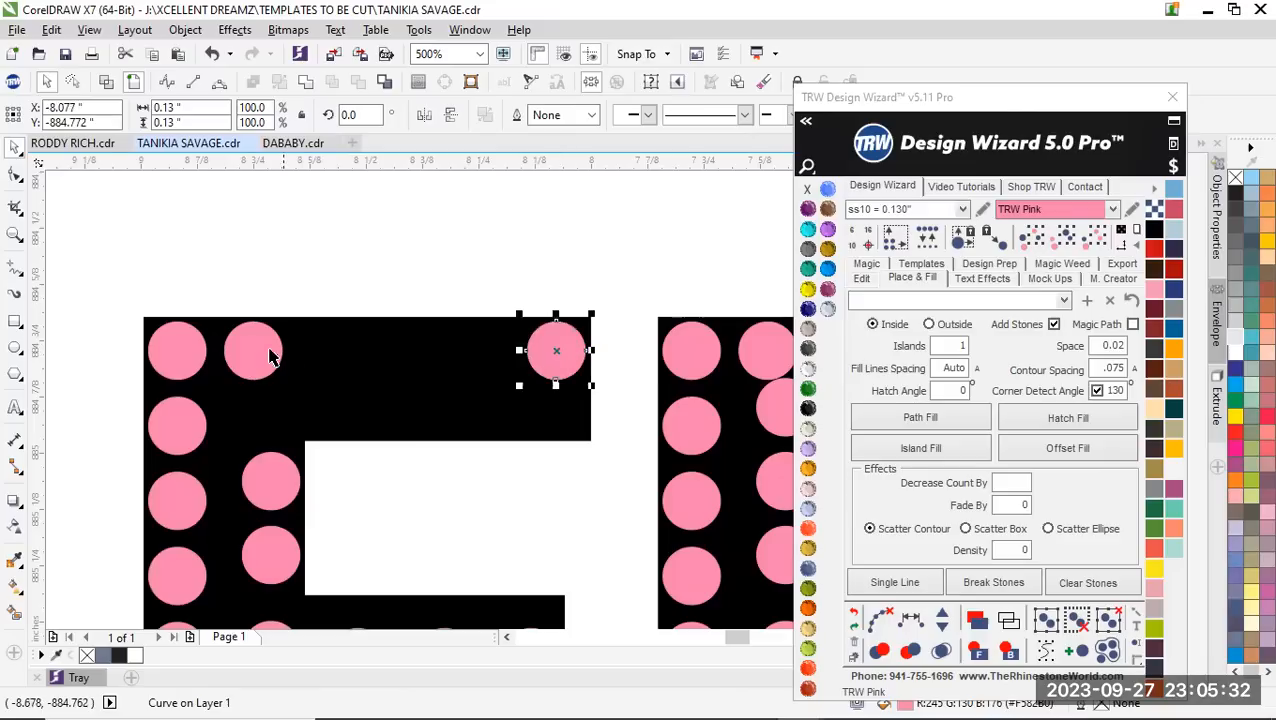
{"action": "left_click", "coordinate": [250, 355]}
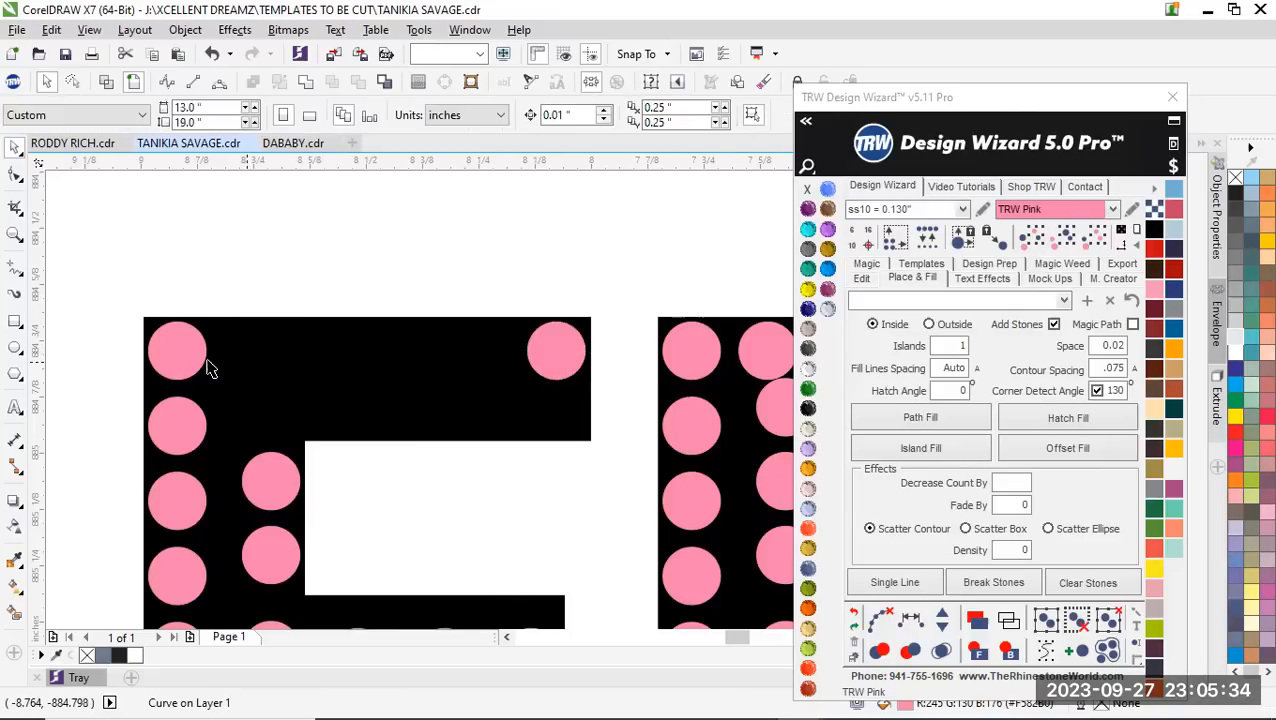
Fill between the first F's two top corner stones at .02 spacing, take one stone out of the row, and clear its path
{"action": "scroll", "coordinate": [250, 360], "scroll_direction": "down", "scroll_amount": 1}
{"action": "left_click", "coordinate": [385, 355], "text": "shift"}
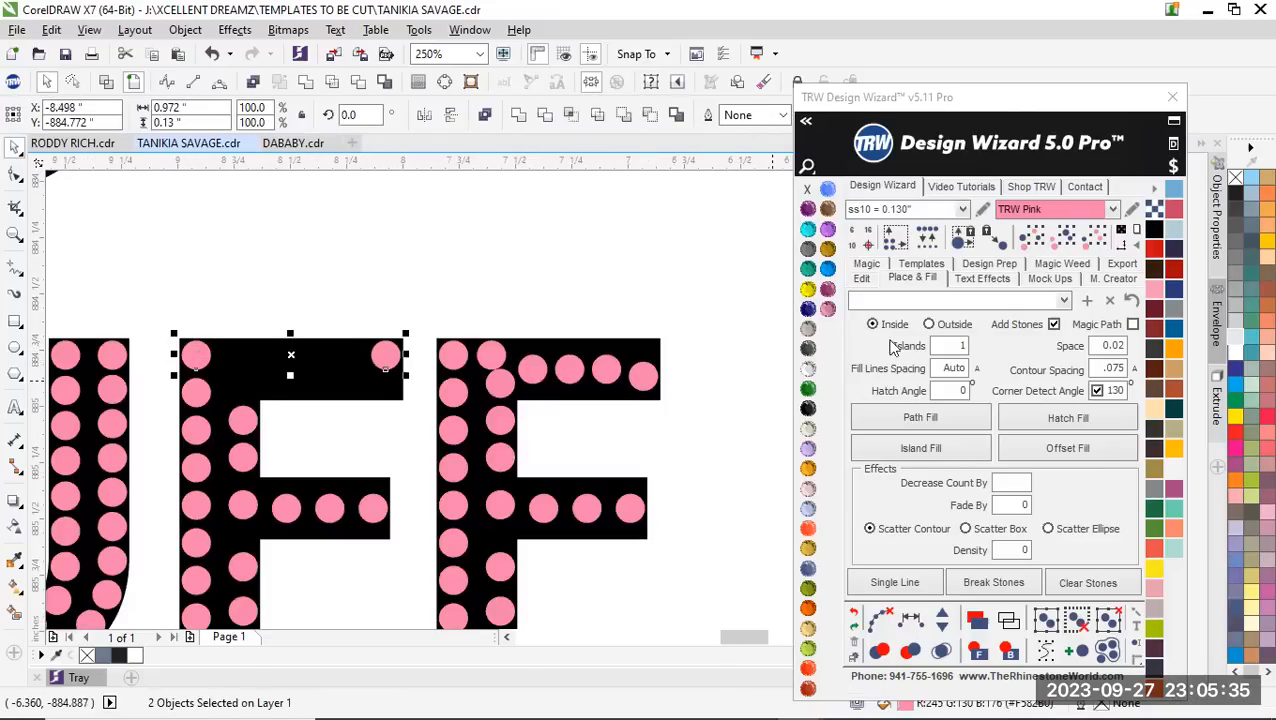
{"action": "left_click", "coordinate": [861, 278]}
{"action": "left_click", "coordinate": [866, 496]}
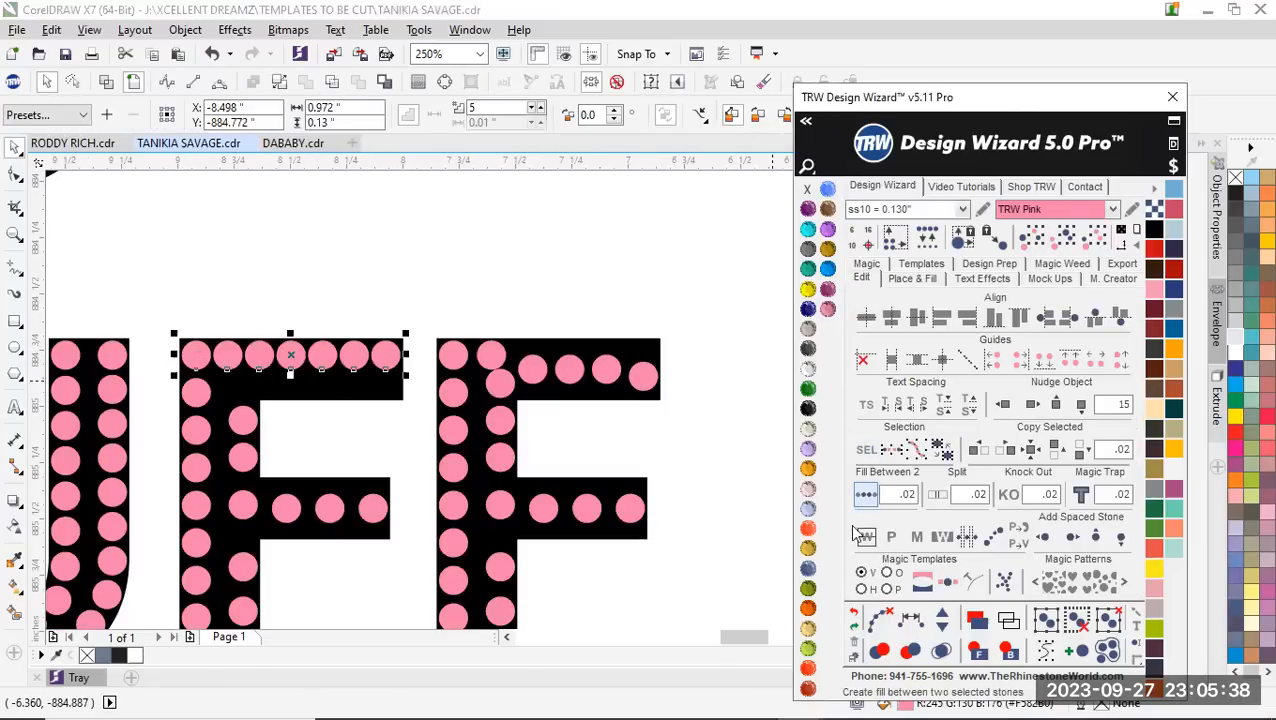
{"action": "left_click", "coordinate": [940, 630]}
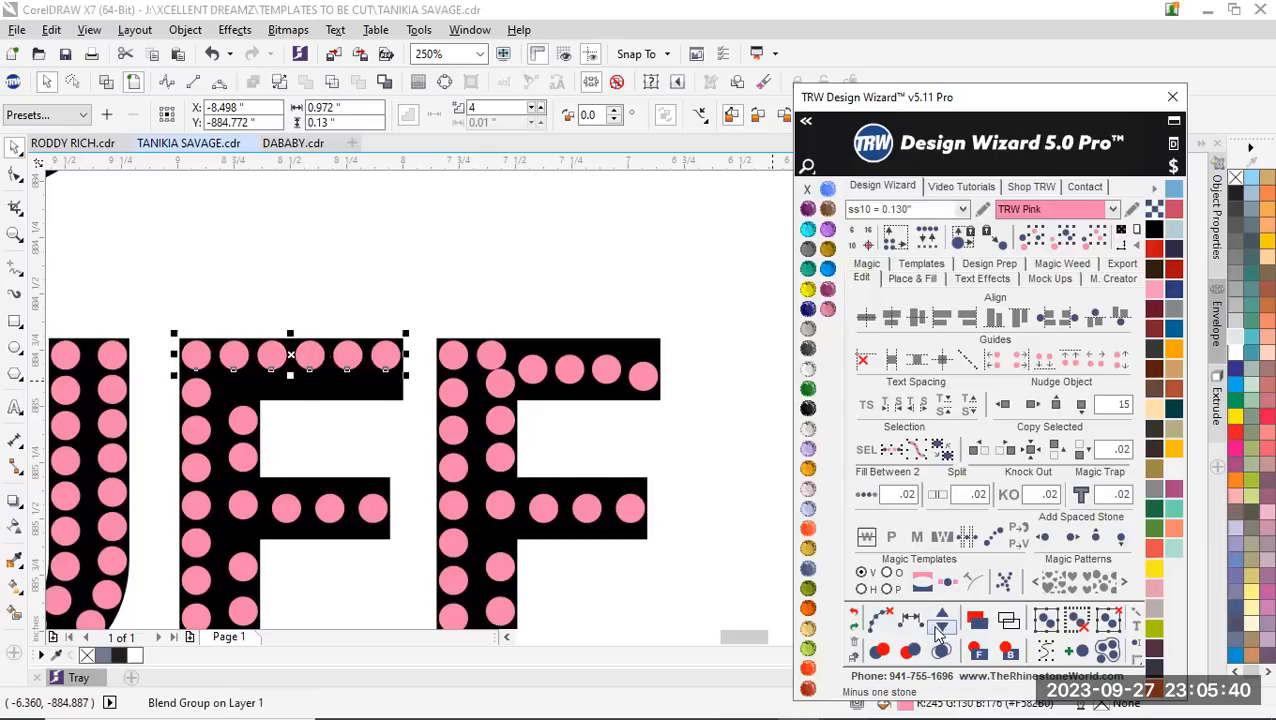
{"action": "left_click", "coordinate": [878, 620]}
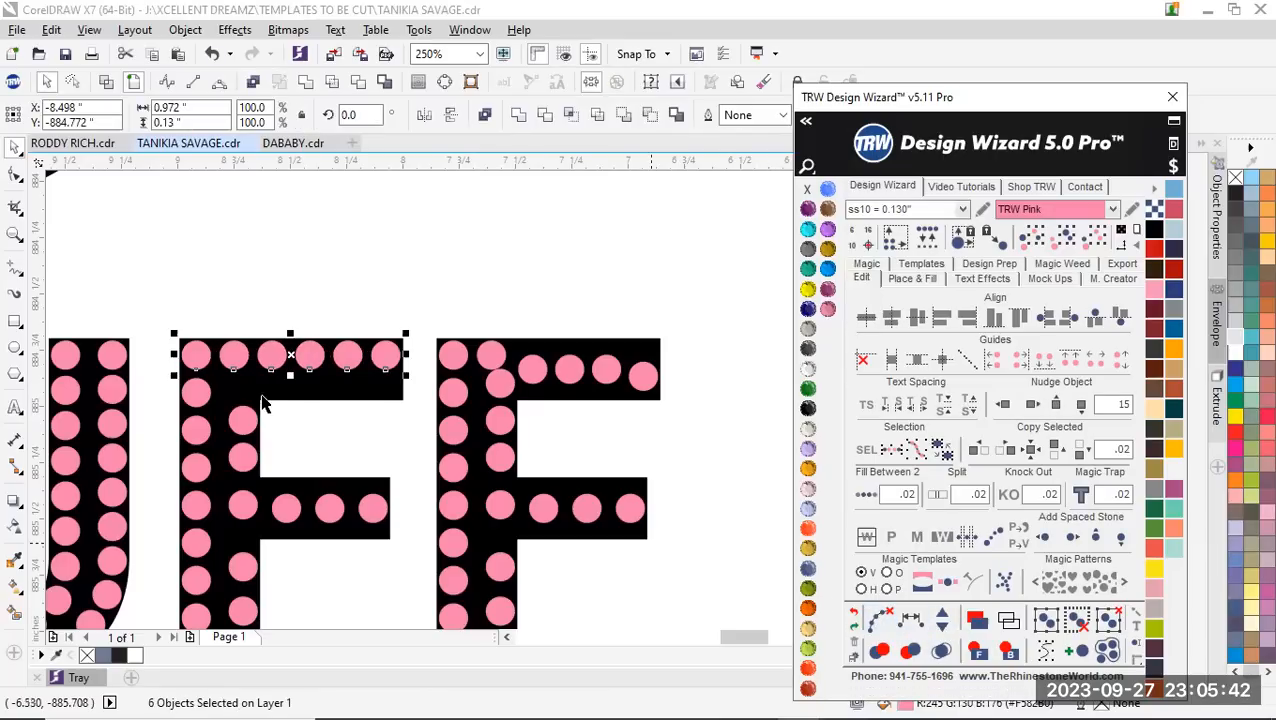
Duplicate the first F's top row of six stones directly beneath it as the upper arm's second row
{"action": "scroll", "coordinate": [337, 376], "scroll_direction": "up", "scroll_amount": 2}
{"action": "scroll", "coordinate": [345, 365], "scroll_direction": "up", "scroll_amount": 2}
{"action": "left_click_drag", "start_coordinate": [373, 302], "coordinate": [370, 437]}
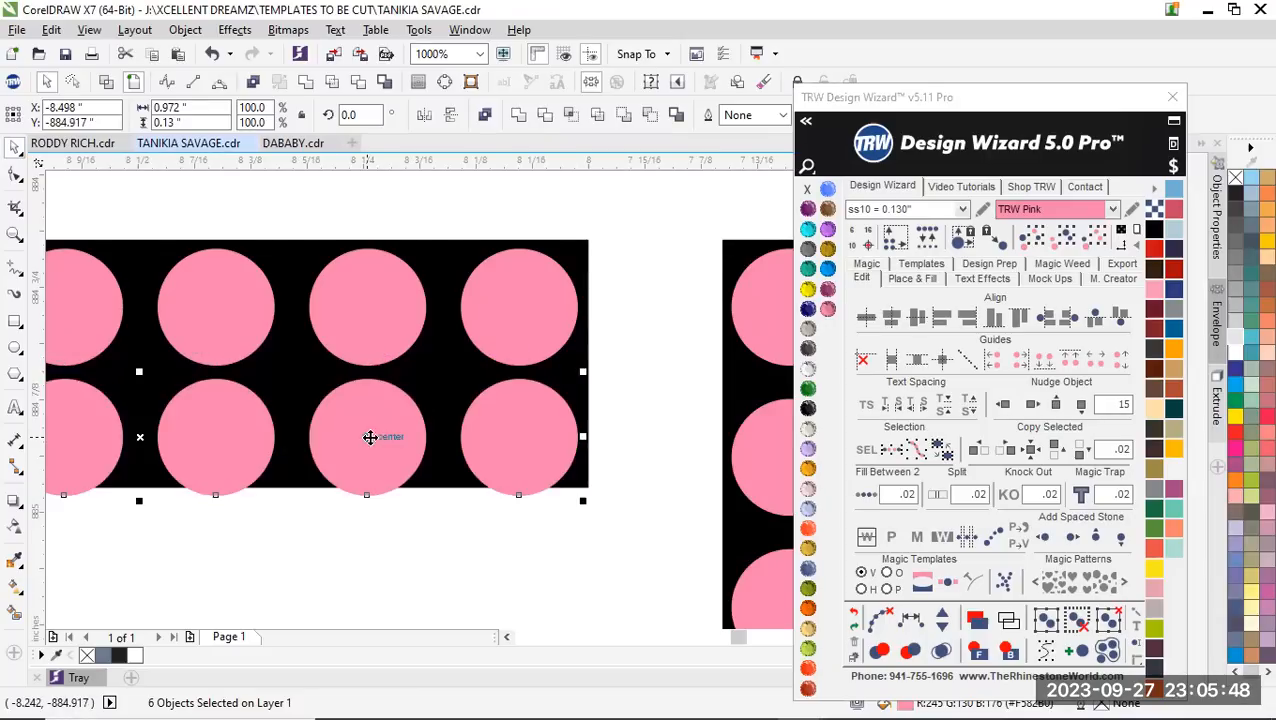
{"action": "scroll", "coordinate": [500, 372], "scroll_direction": "down", "scroll_amount": 4}
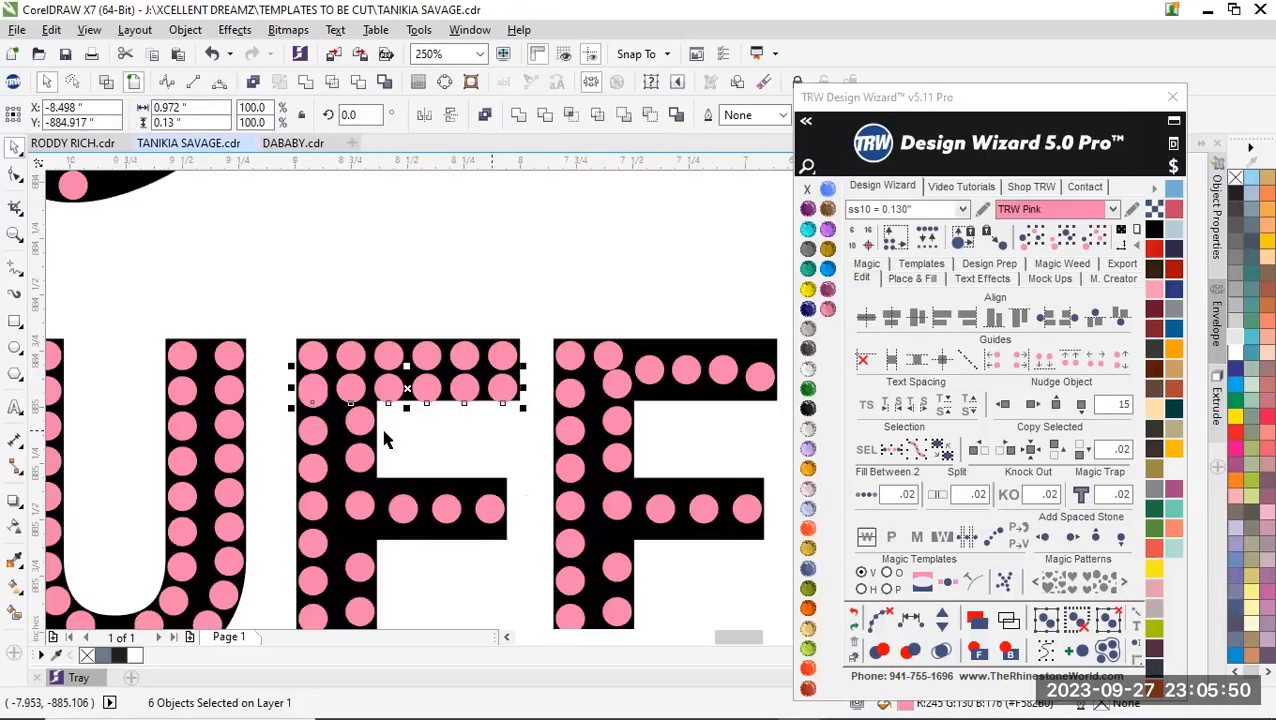
Recolour the duplicated row TRW Fuchsia and delete the pink stone overlapping its leftmost stone
{"action": "scroll", "coordinate": [335, 414], "scroll_direction": "up", "scroll_amount": 4}
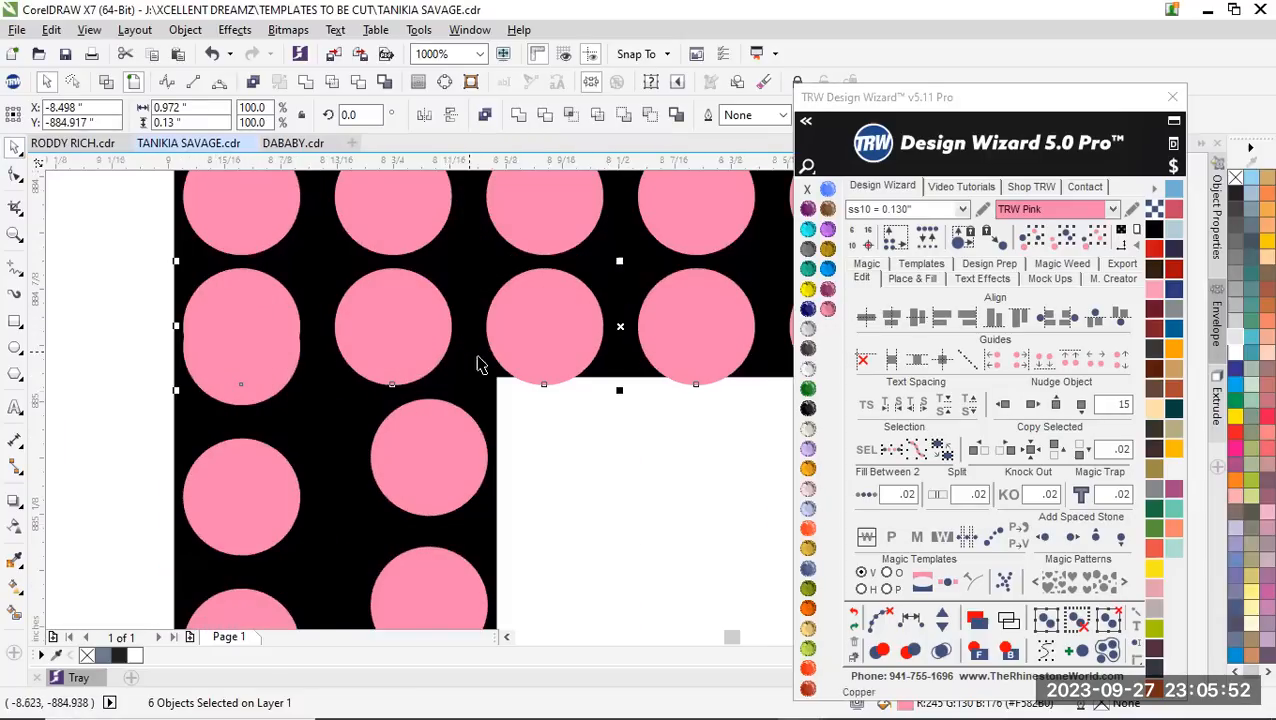
{"action": "scroll", "coordinate": [470, 358], "scroll_direction": "down", "scroll_amount": 1}
{"action": "left_click", "coordinate": [828, 290]}
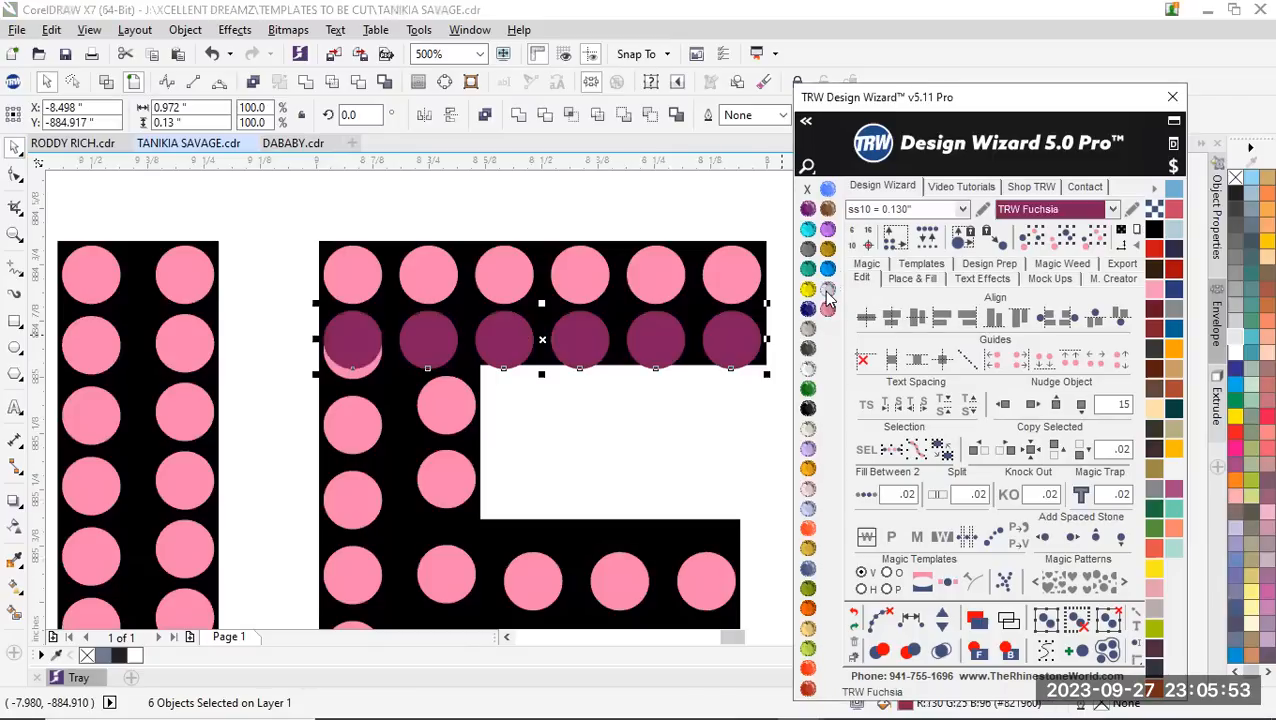
{"action": "left_click", "coordinate": [545, 425]}
{"action": "scroll", "coordinate": [327, 377], "scroll_direction": "up", "scroll_amount": 2}
{"action": "left_click", "coordinate": [456, 380]}
{"action": "scroll", "coordinate": [284, 444], "scroll_direction": "down", "scroll_amount": 1}
{"action": "scroll", "coordinate": [284, 444], "scroll_direction": "down", "scroll_amount": 2}
{"action": "left_click", "coordinate": [284, 444]}
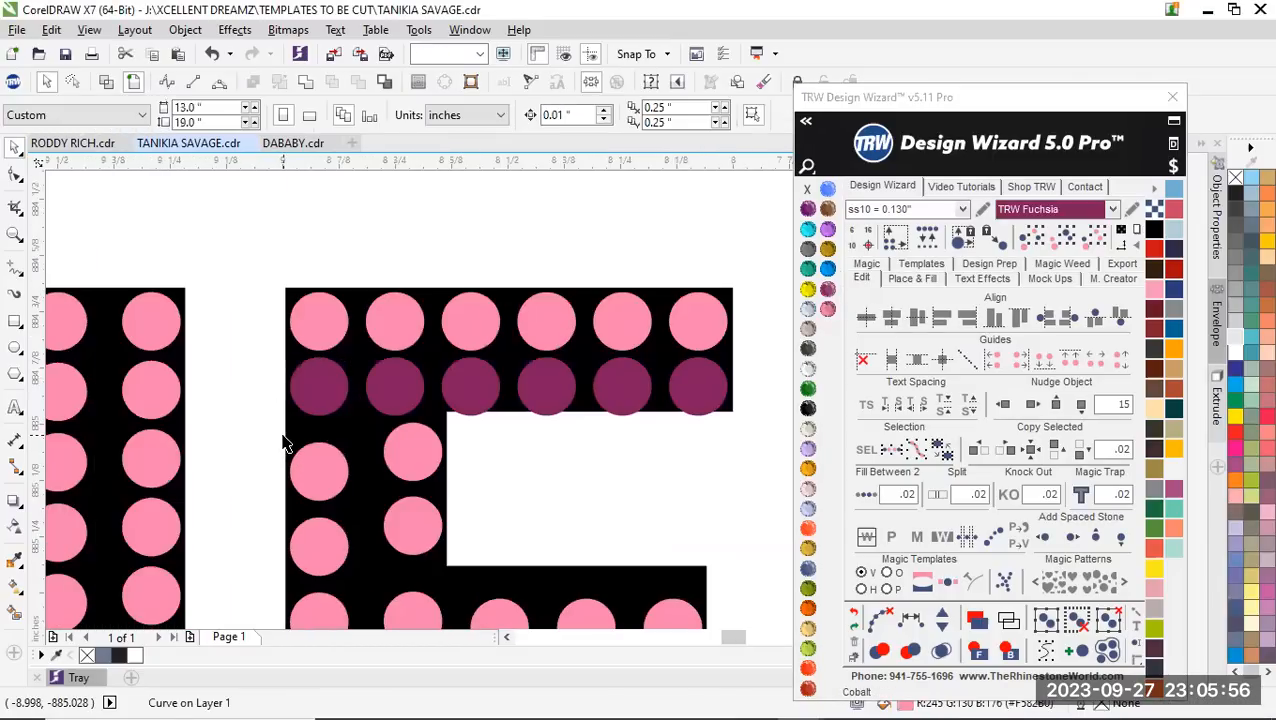
Recolour the fuchsia row in the first F back to TRW Pink
{"action": "left_click_drag", "start_coordinate": [235, 333], "coordinate": [774, 434]}
{"action": "left_click", "coordinate": [828, 310]}
{"action": "scroll", "coordinate": [327, 350], "scroll_direction": "down", "scroll_amount": 1}
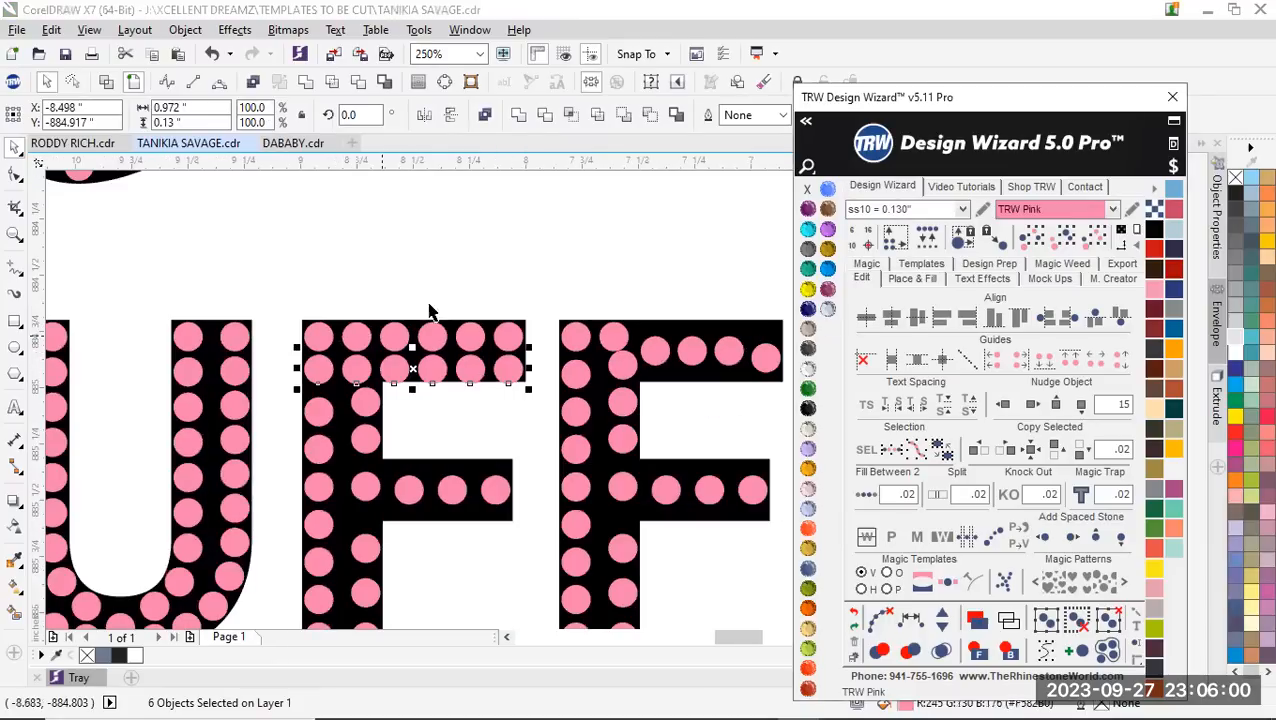
{"action": "left_click", "coordinate": [480, 252]}
Delete all the stones inside the second F of PUFF
{"action": "scroll", "coordinate": [480, 336], "scroll_direction": "down", "scroll_amount": 1}
{"action": "scroll", "coordinate": [684, 434], "scroll_direction": "down", "scroll_amount": 1}
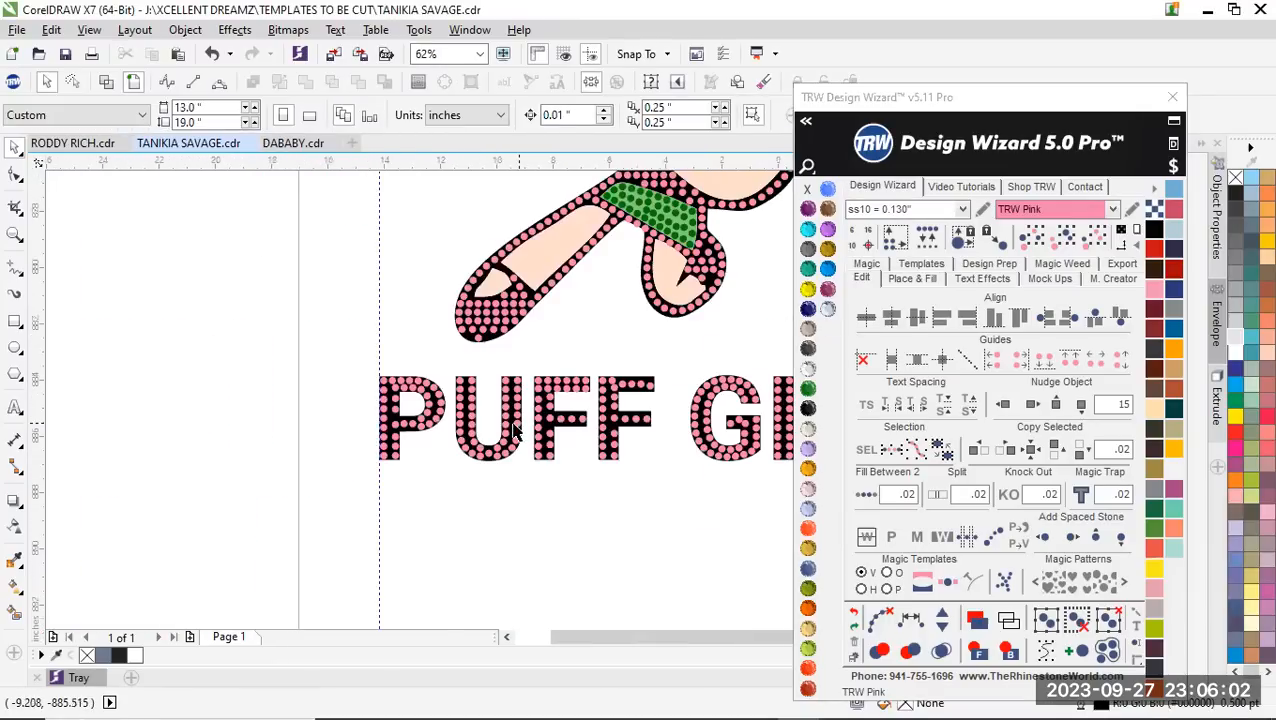
{"action": "scroll", "coordinate": [606, 423], "scroll_direction": "down", "scroll_amount": 1}
{"action": "scroll", "coordinate": [624, 423], "scroll_direction": "up", "scroll_amount": 1}
{"action": "scroll", "coordinate": [621, 427], "scroll_direction": "up", "scroll_amount": 1}
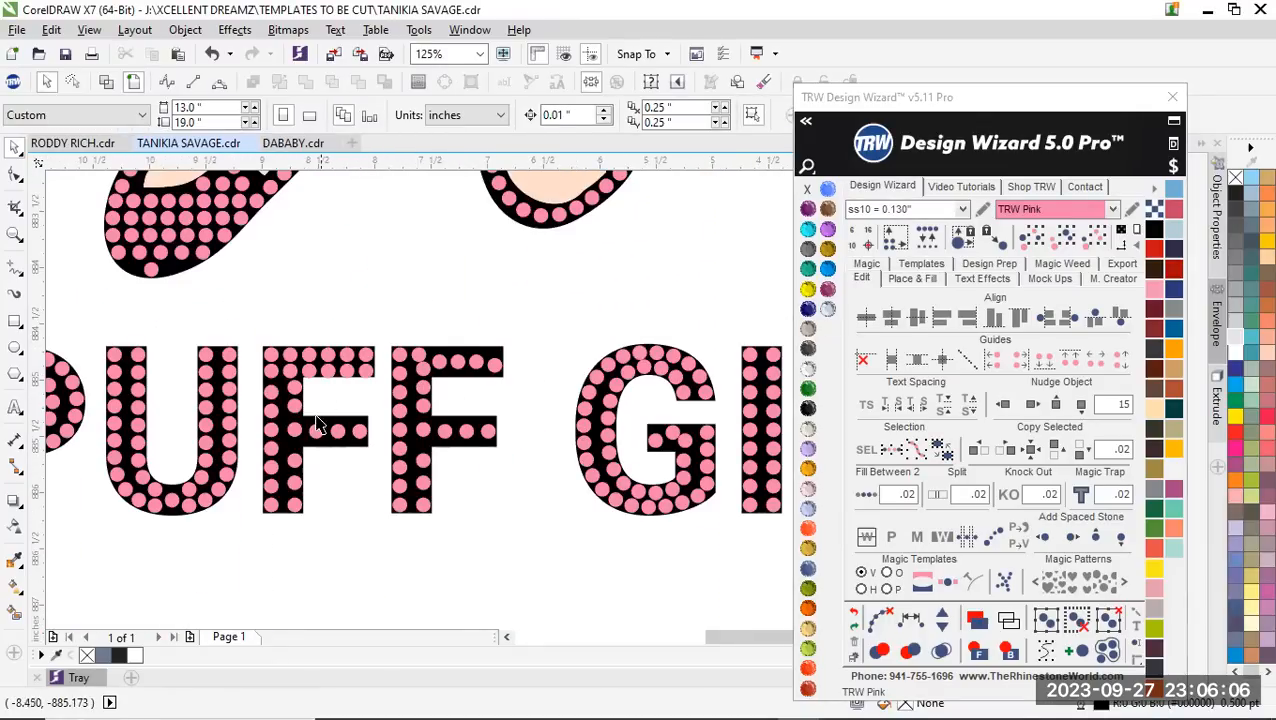
{"action": "scroll", "coordinate": [419, 379], "scroll_direction": "up", "scroll_amount": 1}
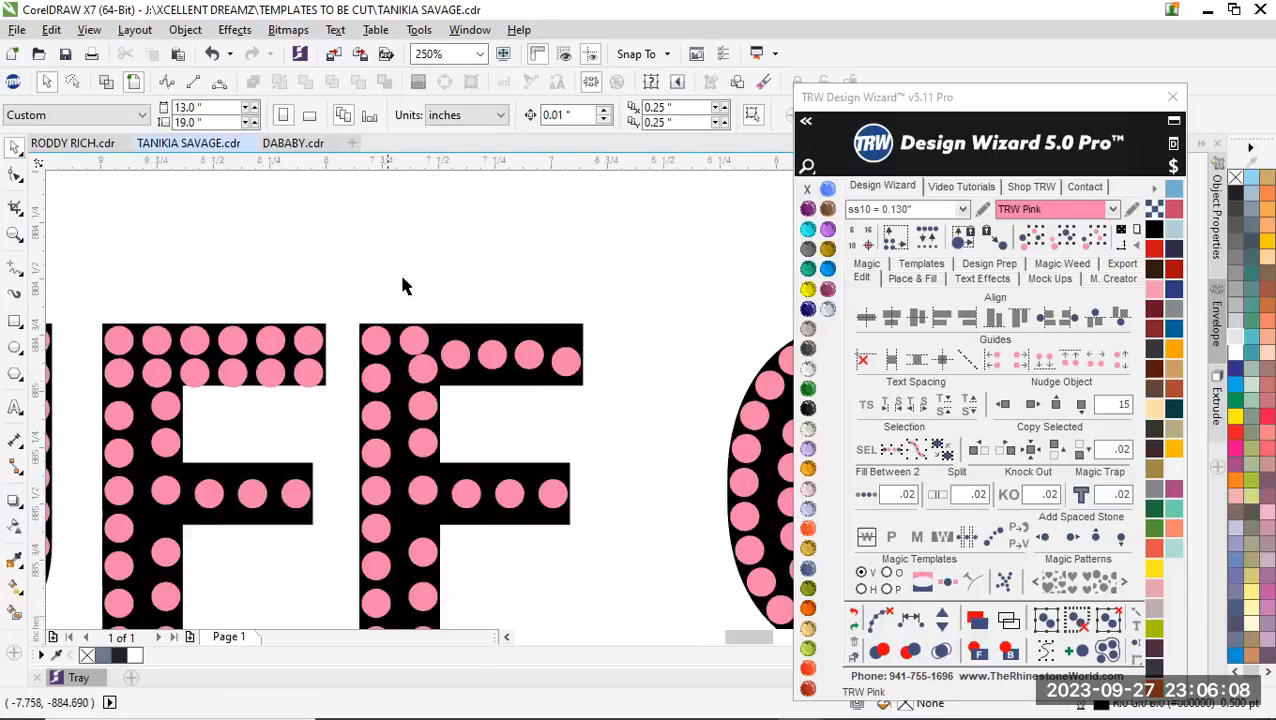
{"action": "left_click_drag", "start_coordinate": [349, 286], "coordinate": [600, 563]}
{"action": "key", "text": "Delete"}
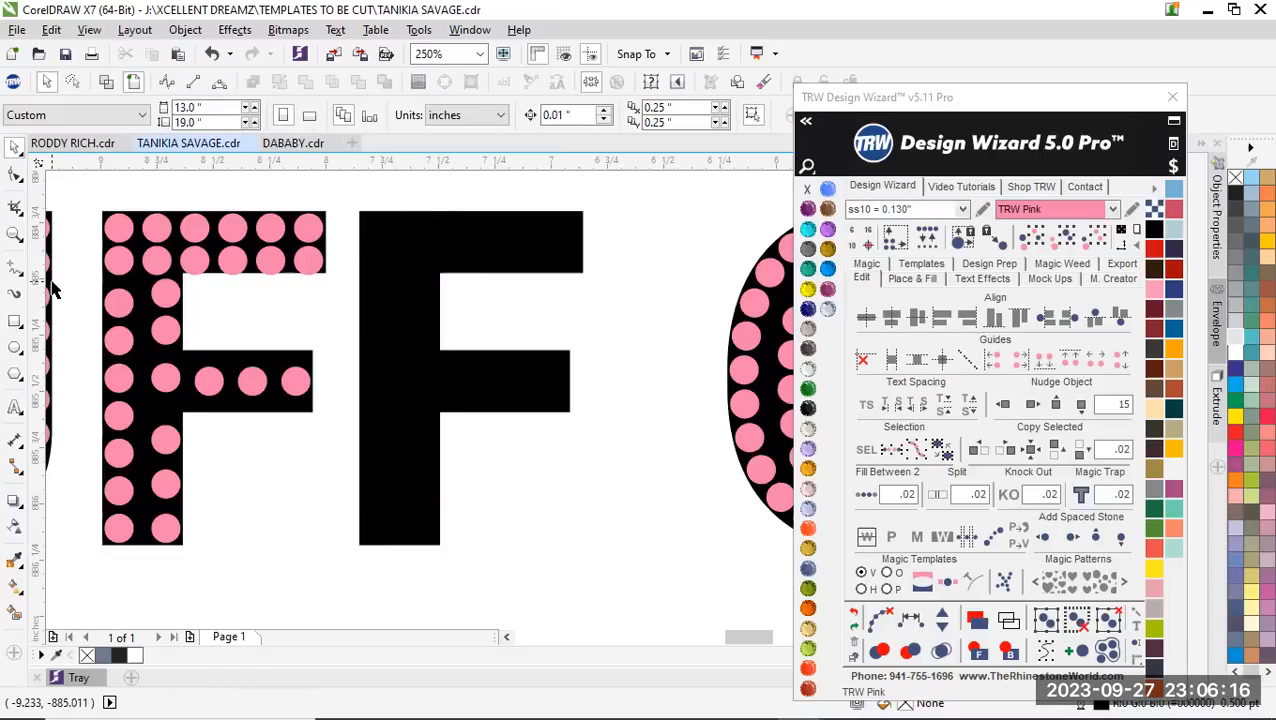
Delete the first F's stem stones between the upper arm's second row and the bottom pair
{"action": "scroll", "coordinate": [150, 285], "scroll_direction": "down", "scroll_amount": 3}
{"action": "scroll", "coordinate": [256, 273], "scroll_direction": "up", "scroll_amount": 4}
{"action": "scroll", "coordinate": [248, 270], "scroll_direction": "down", "scroll_amount": 2}
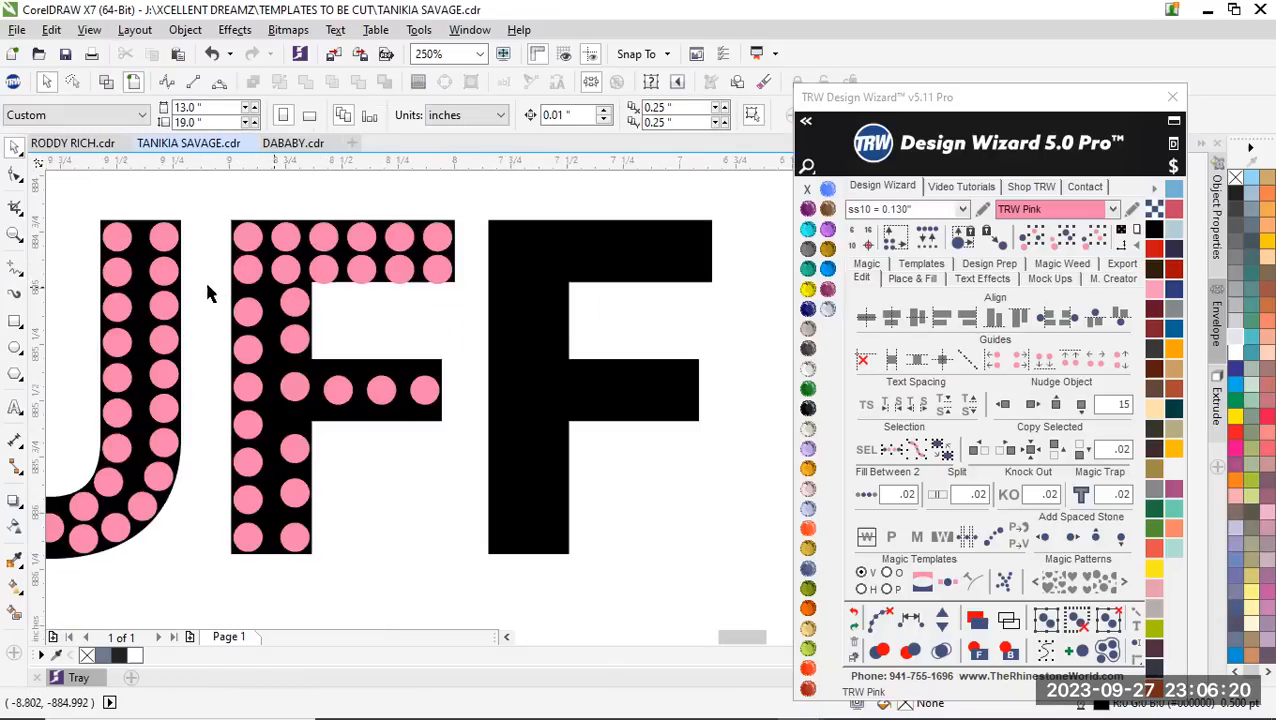
{"action": "left_click_drag", "start_coordinate": [213, 273], "coordinate": [322, 541]}
{"action": "key", "text": "Delete"}
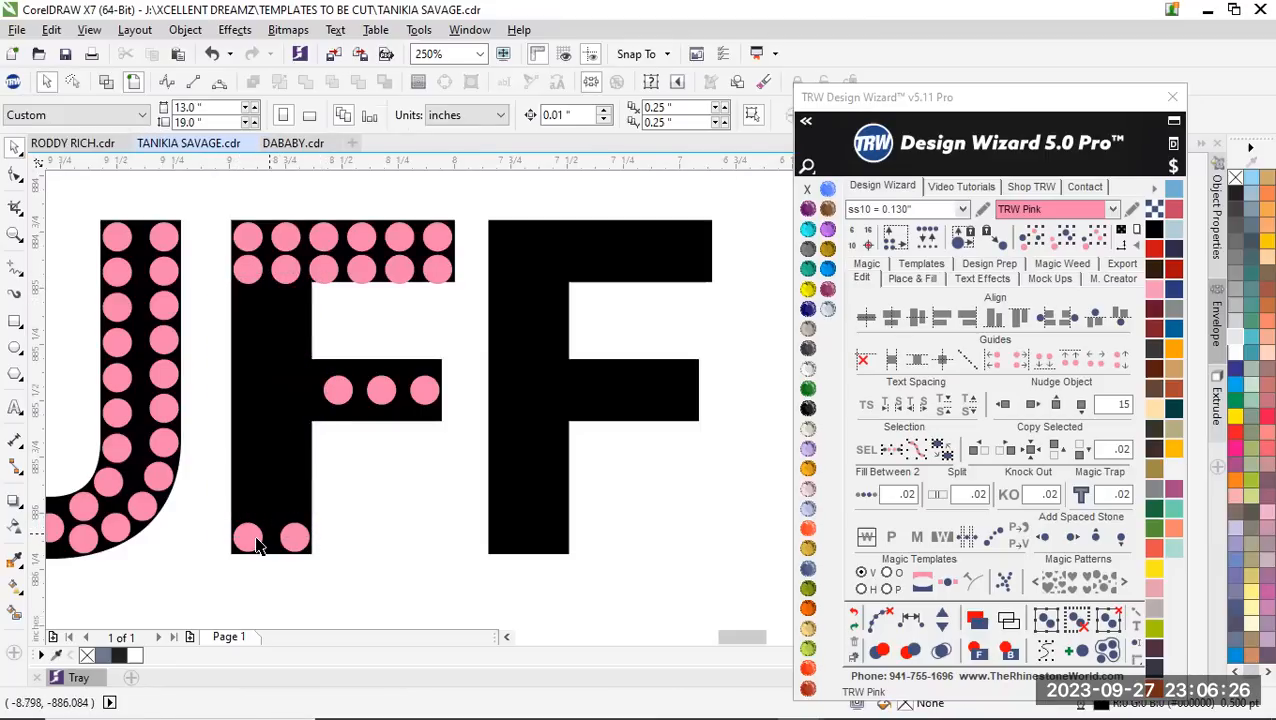
Copy the first F's bottom pair of stones straight up to just below the upper arm's second row
{"action": "left_click", "coordinate": [250, 540]}
{"action": "left_click", "coordinate": [250, 540]}
{"action": "left_click", "coordinate": [296, 541], "text": "shift"}
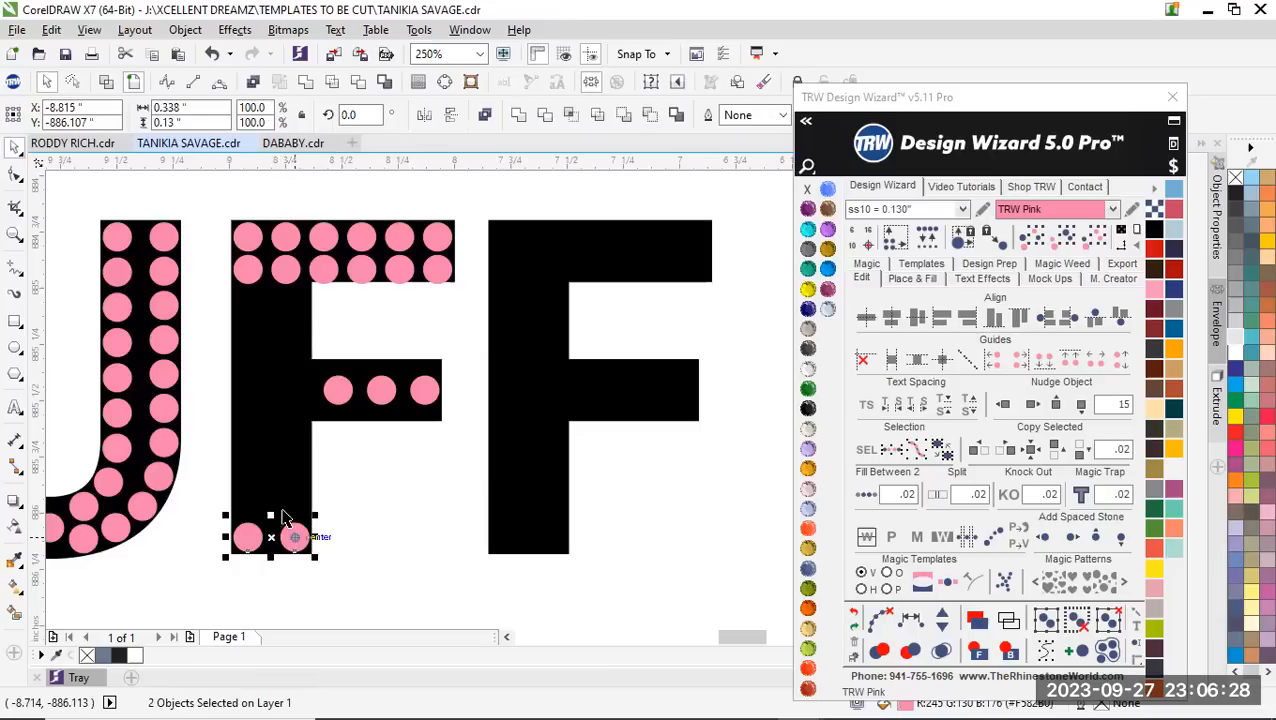
{"action": "left_click_drag", "start_coordinate": [291, 536], "coordinate": [272, 303]}
{"action": "right_click", "coordinate": [272, 303]}
{"action": "left_click", "coordinate": [371, 311]}
Fill both columns of the first F's stem between their top and bottom stones at .02 spacing and clear the paths
{"action": "left_click", "coordinate": [248, 303]}
{"action": "left_click", "coordinate": [249, 539], "text": "shift"}
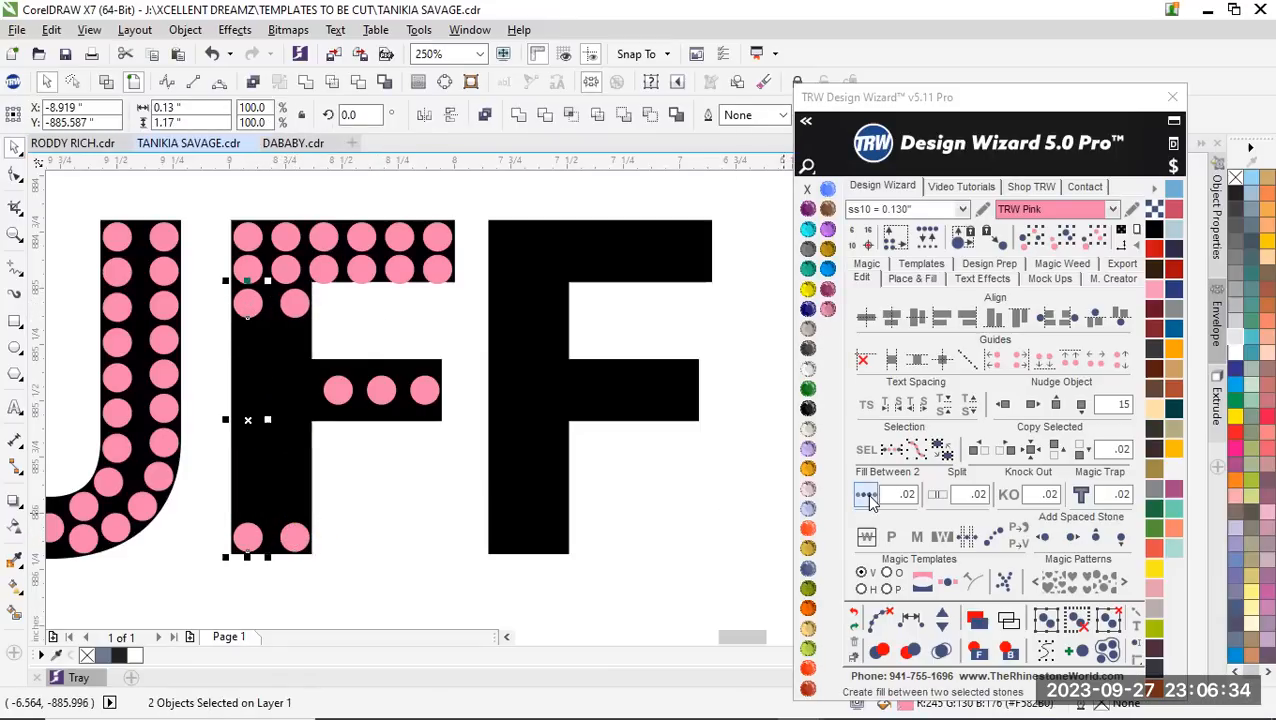
{"action": "left_click", "coordinate": [867, 494]}
{"action": "scroll", "coordinate": [592, 410], "scroll_direction": "down", "scroll_amount": 1}
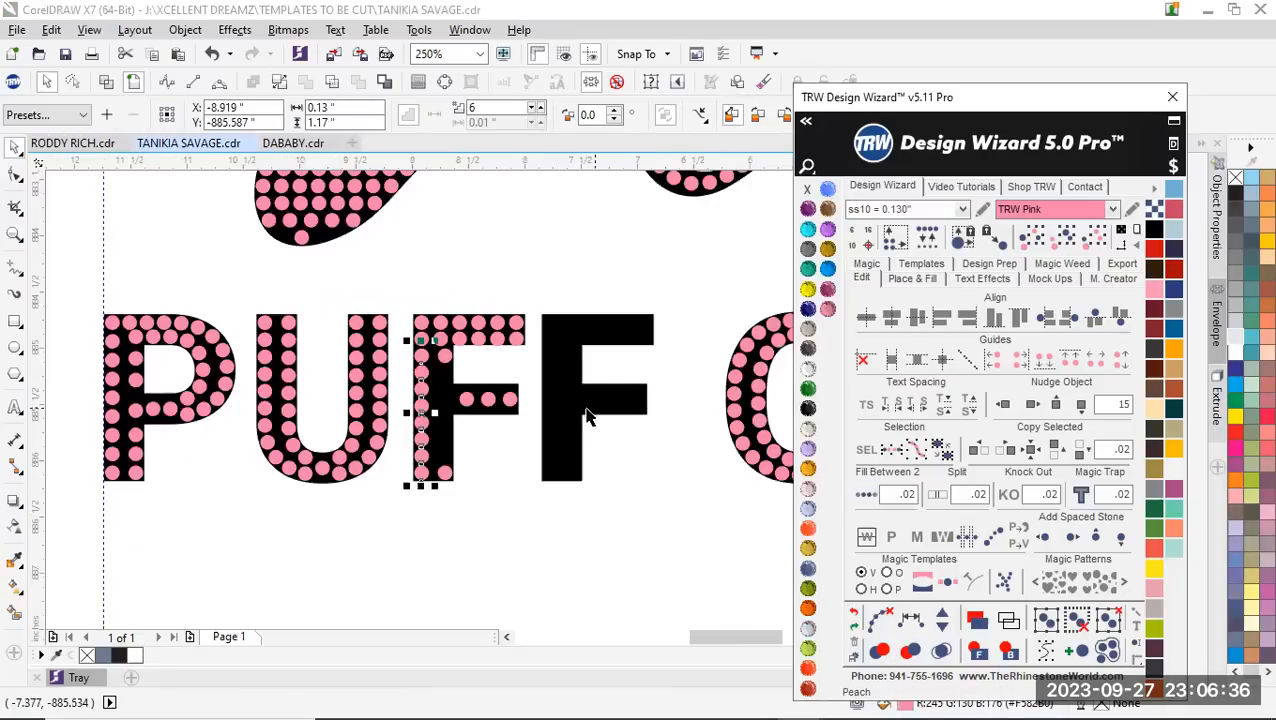
{"action": "scroll", "coordinate": [458, 402], "scroll_direction": "up", "scroll_amount": 1}
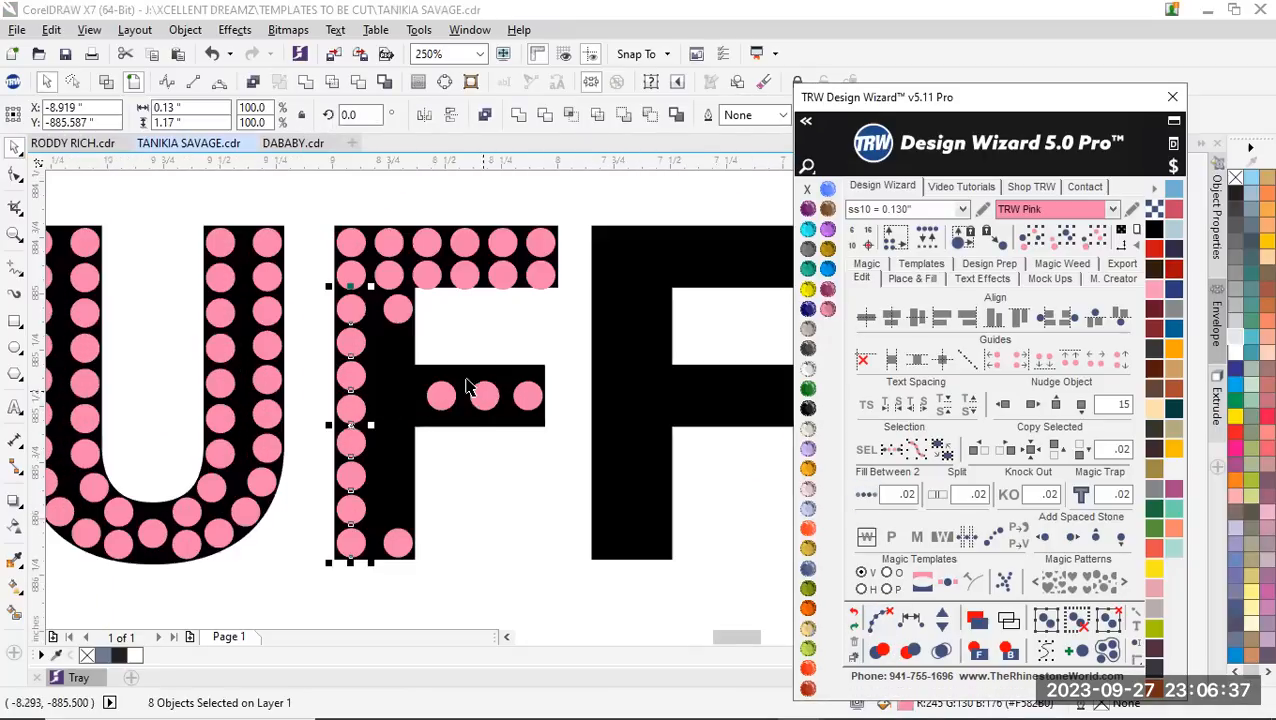
{"action": "left_click", "coordinate": [393, 316]}
{"action": "left_click", "coordinate": [398, 541], "text": "shift"}
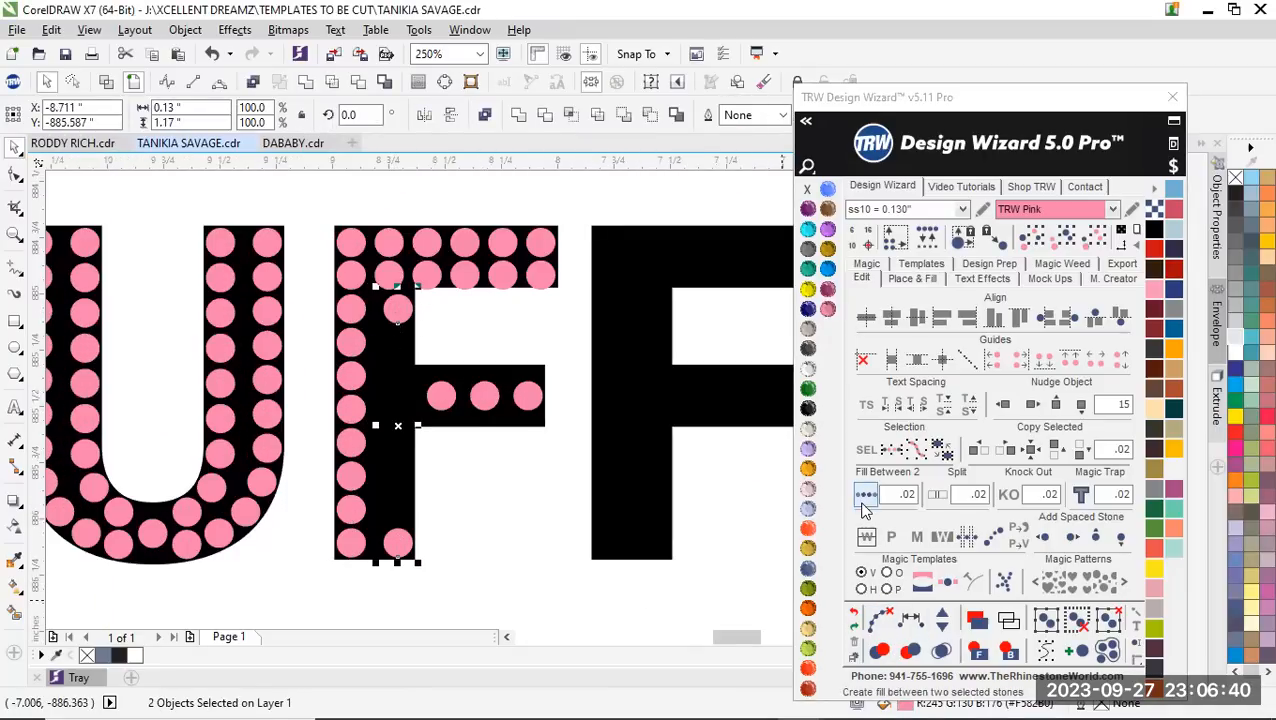
{"action": "left_click", "coordinate": [866, 500]}
{"action": "left_click", "coordinate": [866, 500]}
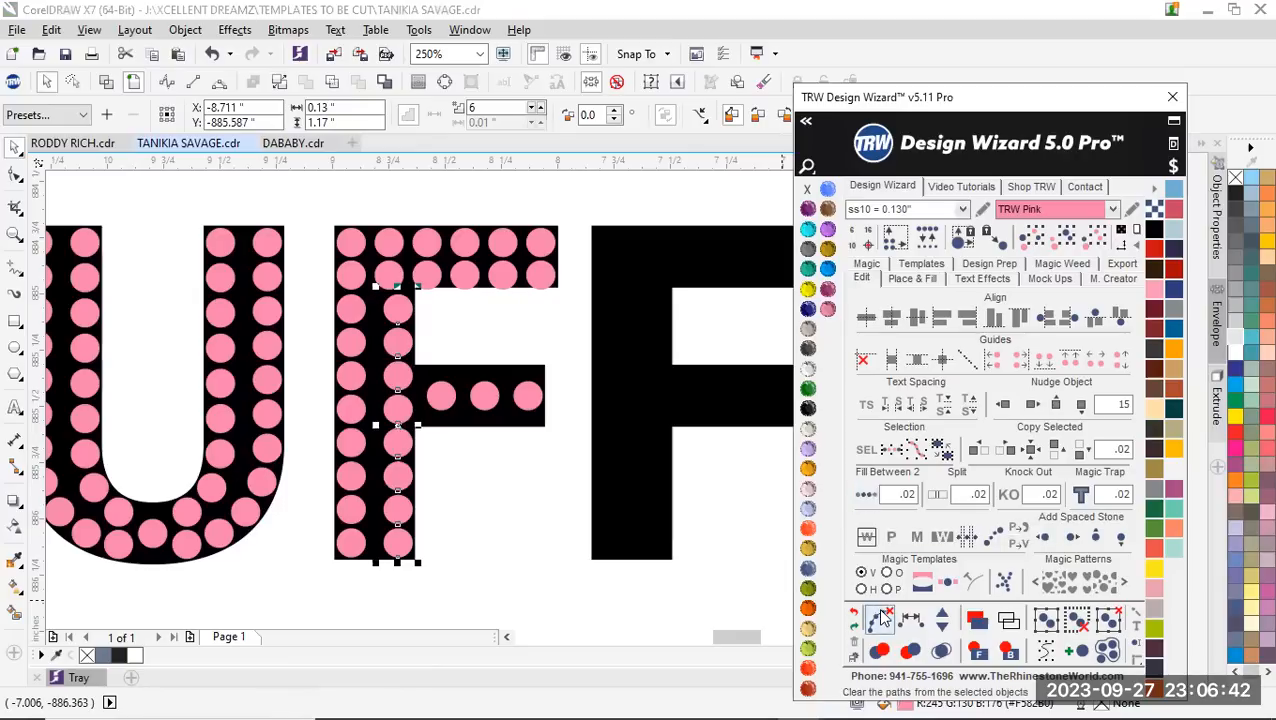
Delete the three stones in the first F's middle arm
{"action": "left_click", "coordinate": [557, 422]}
{"action": "left_click_drag", "start_coordinate": [567, 463], "coordinate": [421, 358]}
{"action": "key", "text": "Delete"}
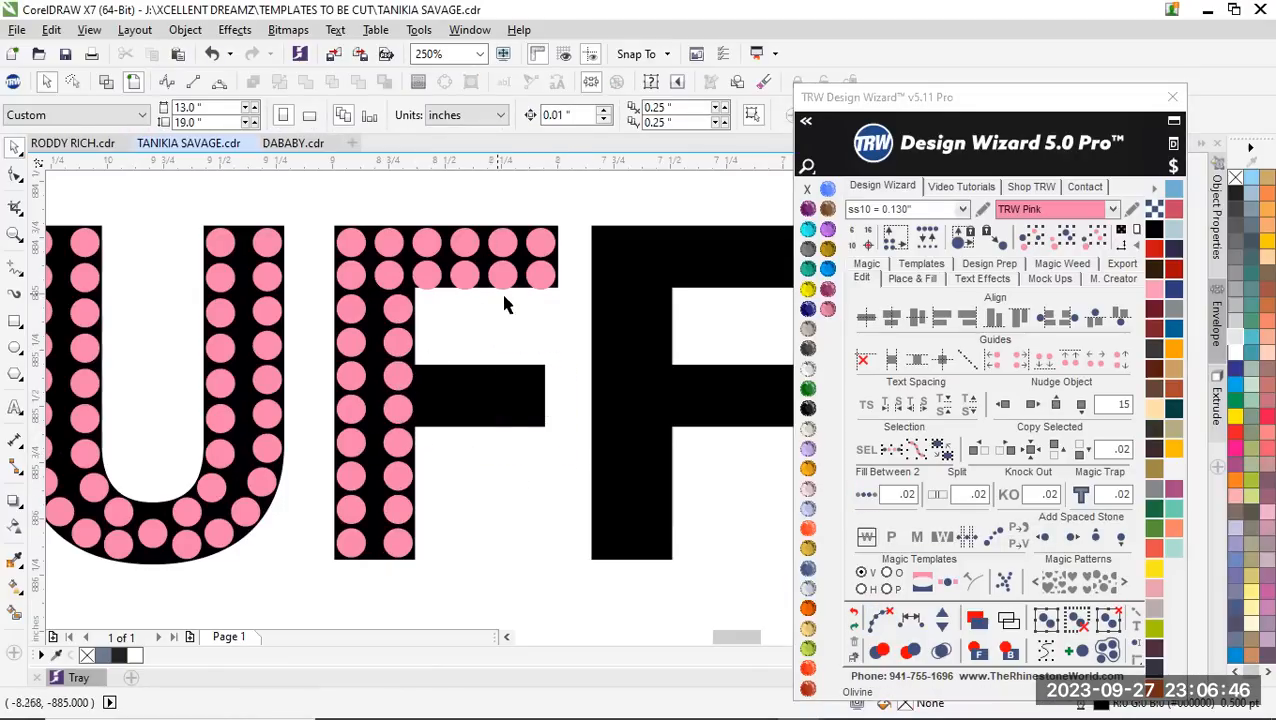
Copy the upper arm's outer four columns of paired stones down onto the first F's middle arm
{"action": "left_click_drag", "start_coordinate": [575, 320], "coordinate": [408, 207]}
{"action": "scroll", "coordinate": [486, 305], "scroll_direction": "up", "scroll_amount": 2}
{"action": "scroll", "coordinate": [474, 256], "scroll_direction": "down", "scroll_amount": 2}
{"action": "left_click_drag", "start_coordinate": [496, 234], "coordinate": [498, 370]}
{"action": "scroll", "coordinate": [524, 379], "scroll_direction": "up", "scroll_amount": 2}
{"action": "scroll", "coordinate": [556, 305], "scroll_direction": "down", "scroll_amount": 1}
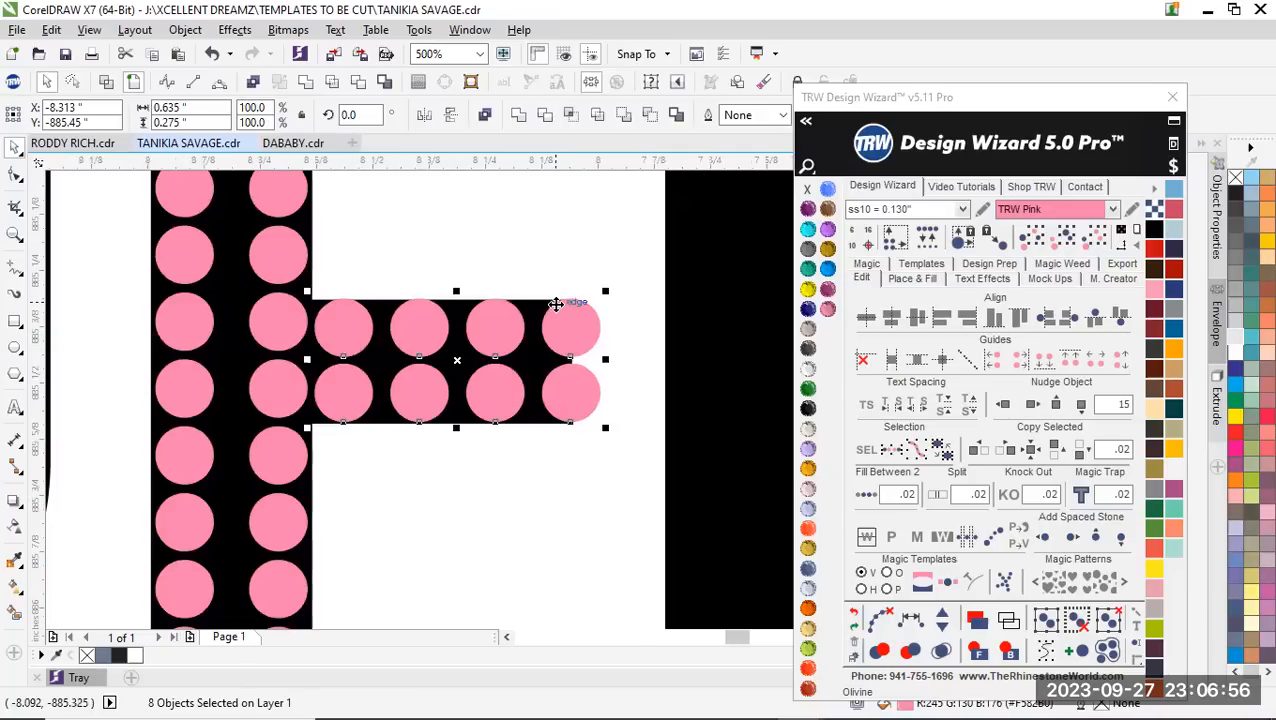
Thin the middle arm to two stone pairs by deleting the overhanging and second pairs and moving the third to the arm's outer end
{"action": "left_click_drag", "start_coordinate": [540, 258], "coordinate": [640, 485]}
{"action": "key", "text": "Delete"}
{"action": "left_click_drag", "start_coordinate": [447, 241], "coordinate": [524, 433]}
{"action": "scroll", "coordinate": [525, 344], "scroll_direction": "up", "scroll_amount": 1}
{"action": "left_click_drag", "start_coordinate": [490, 328], "coordinate": [565, 332]}
{"action": "scroll", "coordinate": [441, 565], "scroll_direction": "down", "scroll_amount": 1}
{"action": "left_click_drag", "start_coordinate": [446, 570], "coordinate": [337, 343]}
{"action": "key", "text": "Delete"}
Fill both rows of the first F's middle arm between their end stones at .02 spacing and clear the paths
{"action": "left_click", "coordinate": [312, 405]}
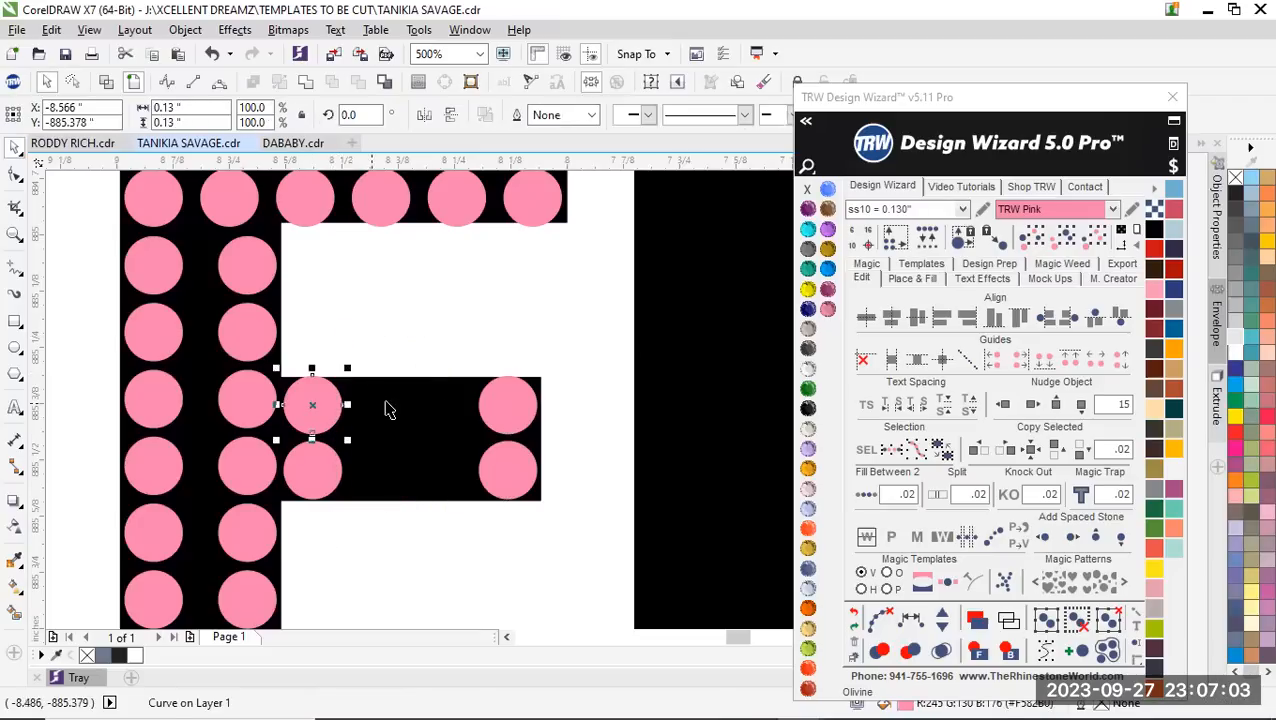
{"action": "left_click", "coordinate": [508, 405], "text": "shift"}
{"action": "left_click", "coordinate": [862, 496]}
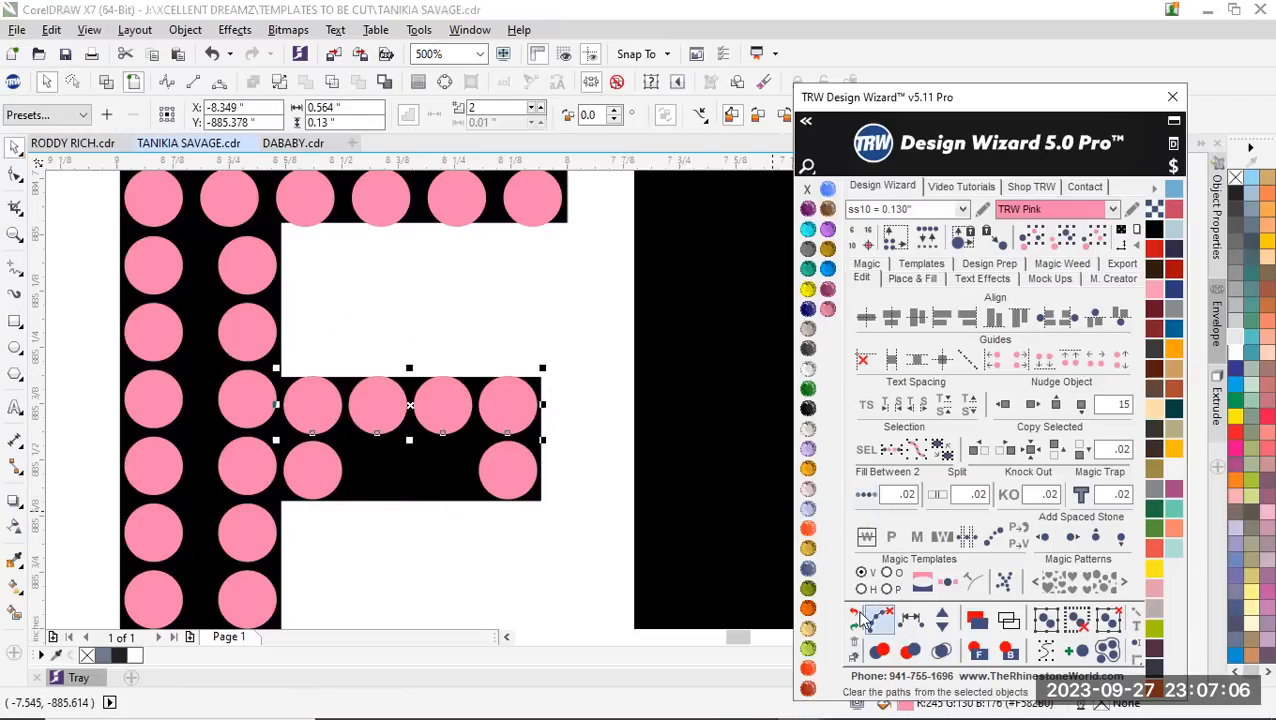
{"action": "left_click", "coordinate": [878, 620]}
{"action": "left_click", "coordinate": [313, 481]}
{"action": "left_click", "coordinate": [518, 472], "text": "shift"}
{"action": "left_click", "coordinate": [863, 495]}
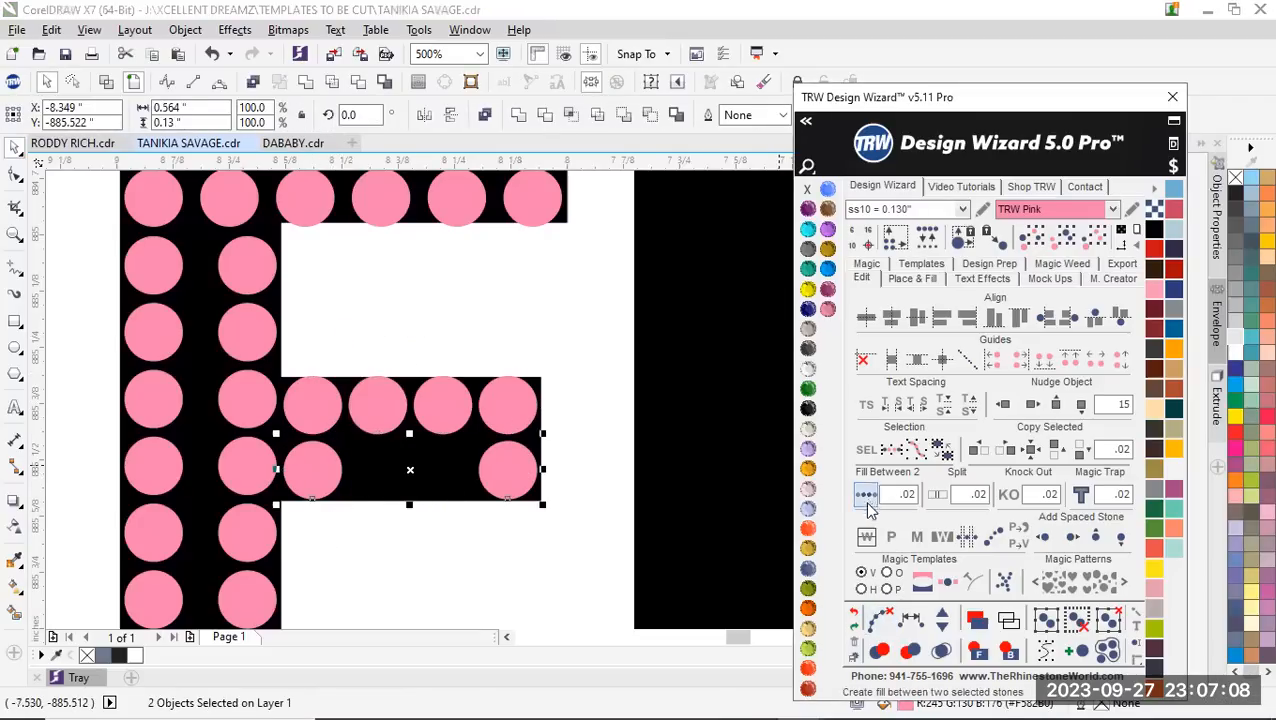
{"action": "left_click", "coordinate": [883, 617]}
{"action": "scroll", "coordinate": [450, 379], "scroll_direction": "down", "scroll_amount": 4}
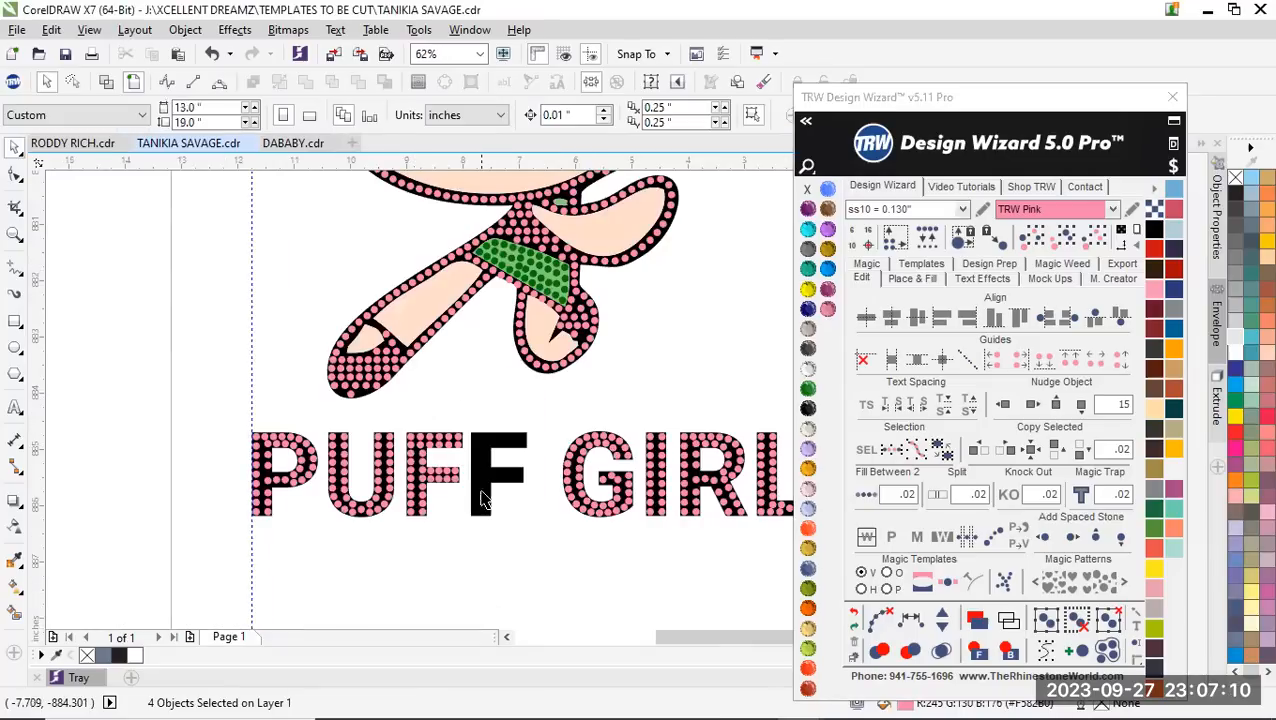
{"action": "scroll", "coordinate": [414, 500], "scroll_direction": "up", "scroll_amount": 1}
{"action": "scroll", "coordinate": [295, 462], "scroll_direction": "down", "scroll_amount": 2}
{"action": "scroll", "coordinate": [370, 478], "scroll_direction": "up", "scroll_amount": 3}
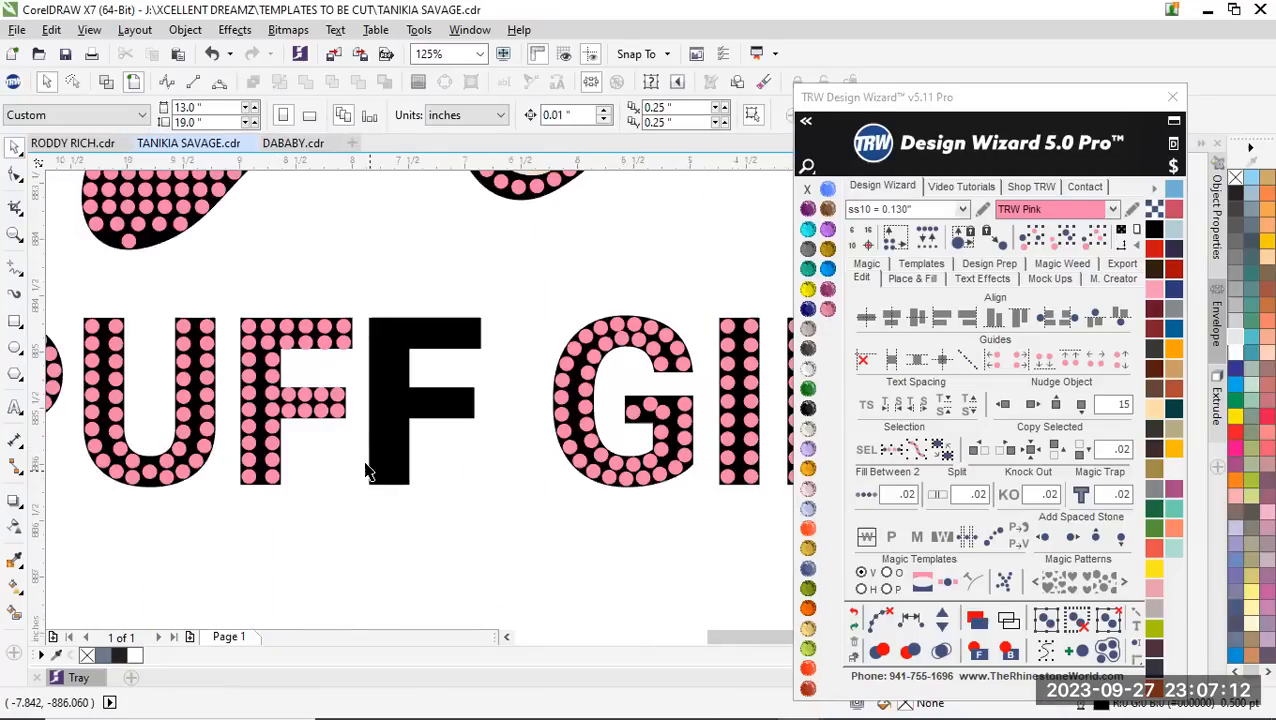
Copy all stones of the first F onto the empty second F of PUFF and align them with its outline
{"action": "scroll", "coordinate": [243, 425], "scroll_direction": "down", "scroll_amount": 3}
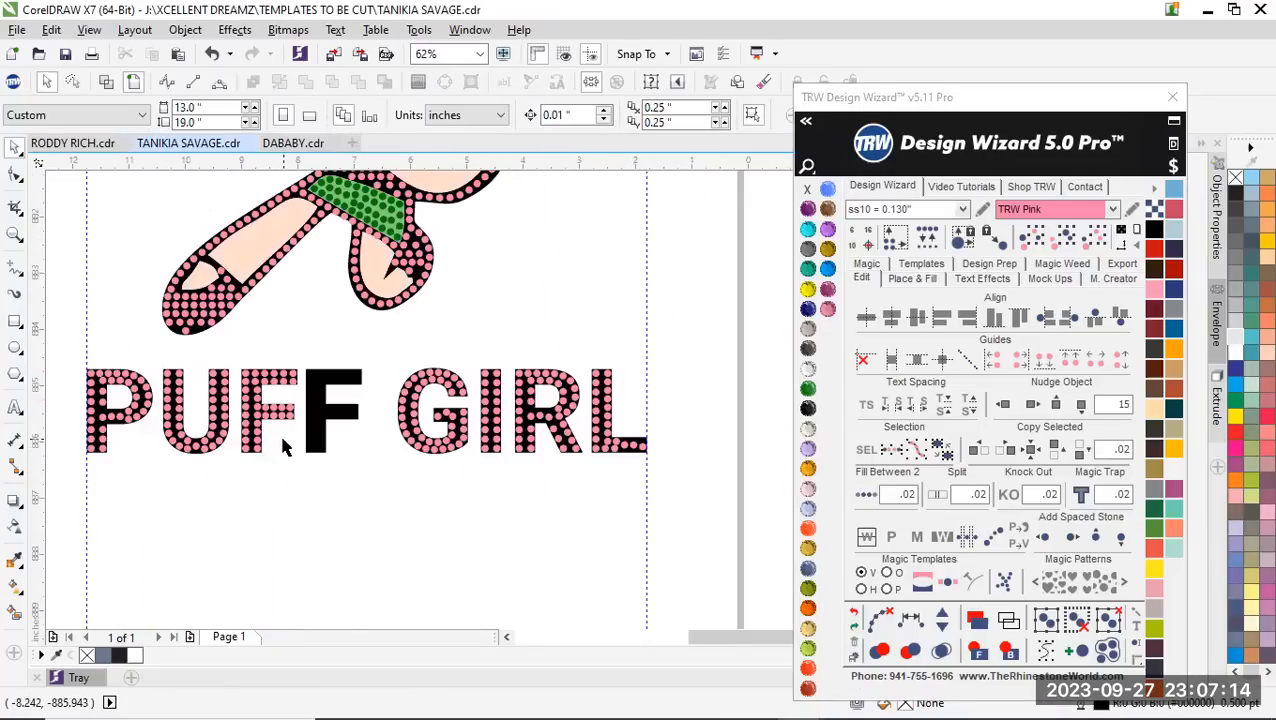
{"action": "left_click_drag", "start_coordinate": [295, 476], "coordinate": [437, 351]}
{"action": "scroll", "coordinate": [300, 376], "scroll_direction": "up", "scroll_amount": 2}
{"action": "scroll", "coordinate": [304, 370], "scroll_direction": "up", "scroll_amount": 2}
{"action": "scroll", "coordinate": [436, 480], "scroll_direction": "up", "scroll_amount": 6}
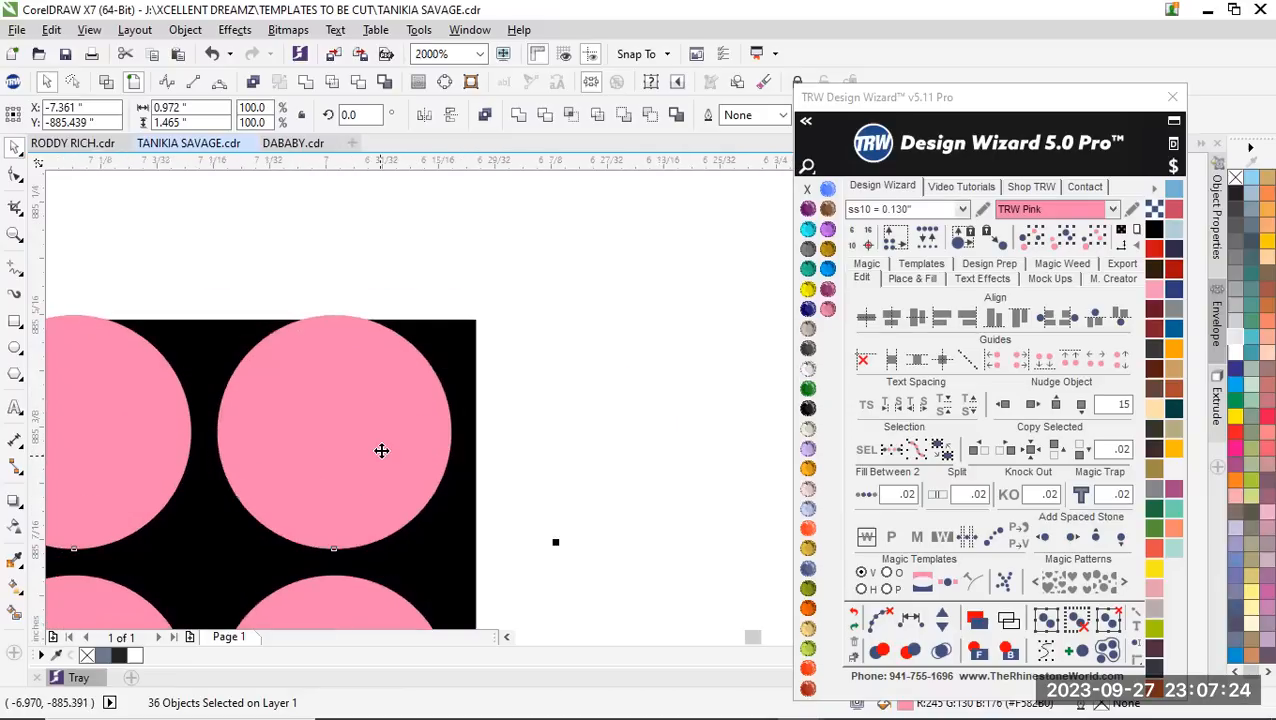
{"action": "scroll", "coordinate": [376, 426], "scroll_direction": "down", "scroll_amount": 10}
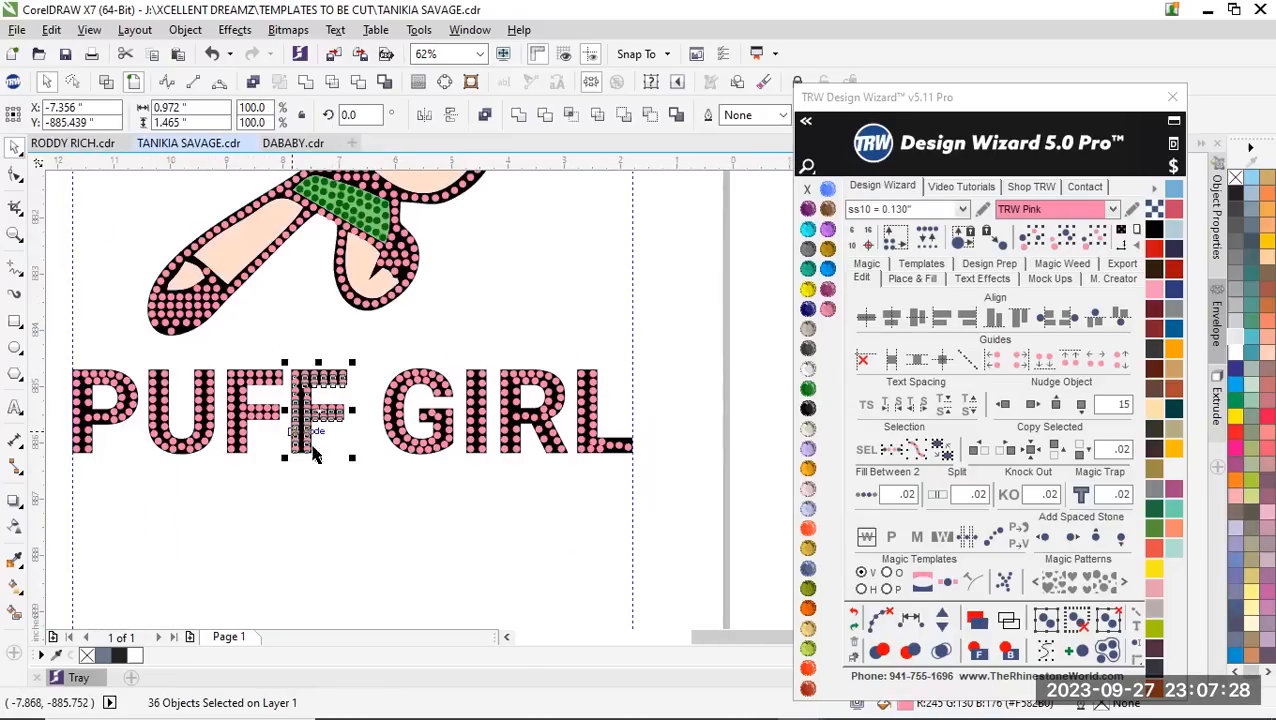
{"action": "scroll", "coordinate": [330, 415], "scroll_direction": "up", "scroll_amount": 2}
{"action": "scroll", "coordinate": [320, 430], "scroll_direction": "down", "scroll_amount": 2}
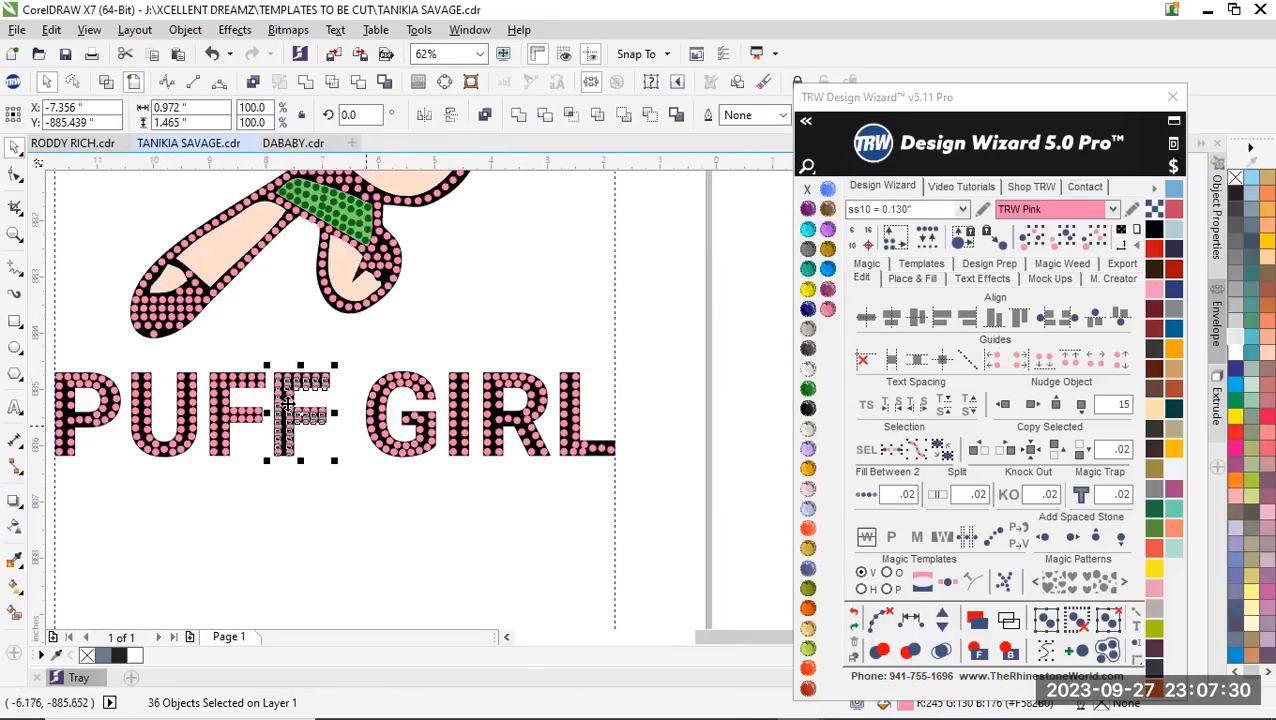
{"action": "left_click", "coordinate": [345, 508]}
{"action": "scroll", "coordinate": [293, 444], "scroll_direction": "up", "scroll_amount": 3}
{"action": "scroll", "coordinate": [233, 421], "scroll_direction": "down", "scroll_amount": 3}
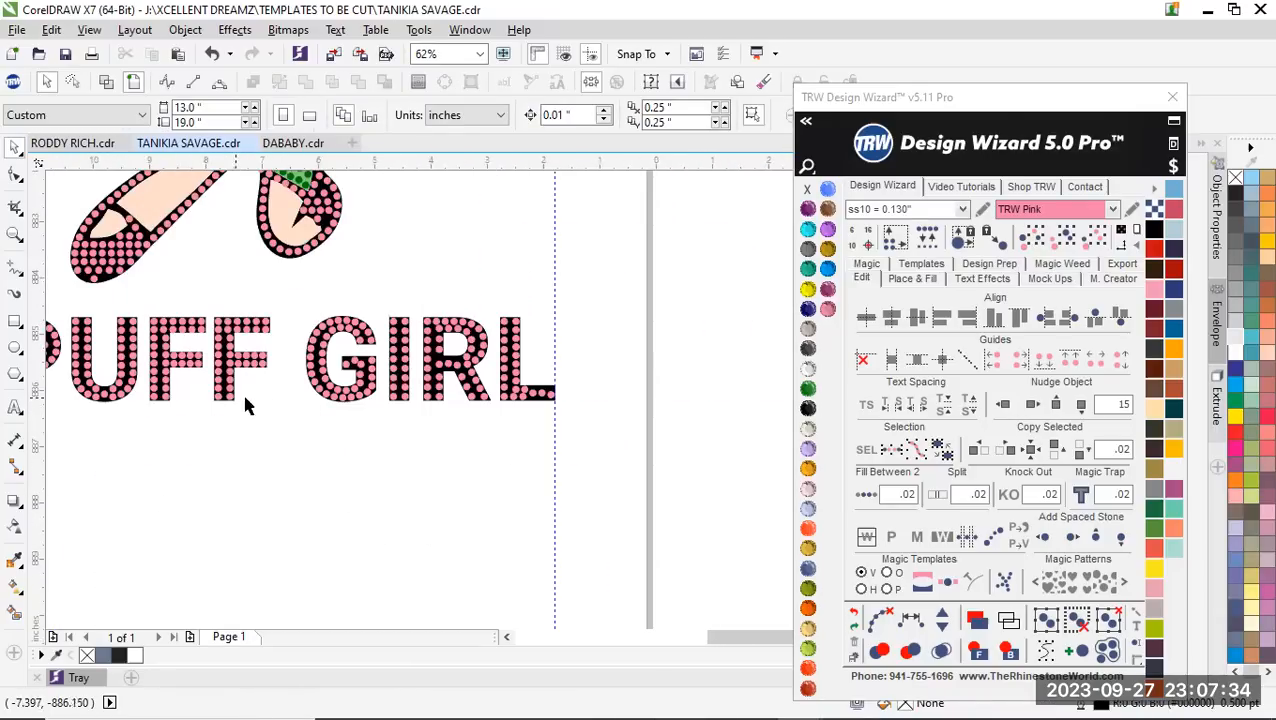
Delete the uneven stones in the crossbar of the G in GIRL, keeping the stone at its outer corner
{"action": "scroll", "coordinate": [300, 288], "scroll_direction": "up", "scroll_amount": 3}
{"action": "scroll", "coordinate": [300, 288], "scroll_direction": "down", "scroll_amount": 3}
{"action": "scroll", "coordinate": [290, 232], "scroll_direction": "up", "scroll_amount": 3}
{"action": "left_click_drag", "start_coordinate": [288, 230], "coordinate": [410, 318]}
{"action": "key", "text": "Delete"}
{"action": "scroll", "coordinate": [350, 221], "scroll_direction": "up", "scroll_amount": 1}
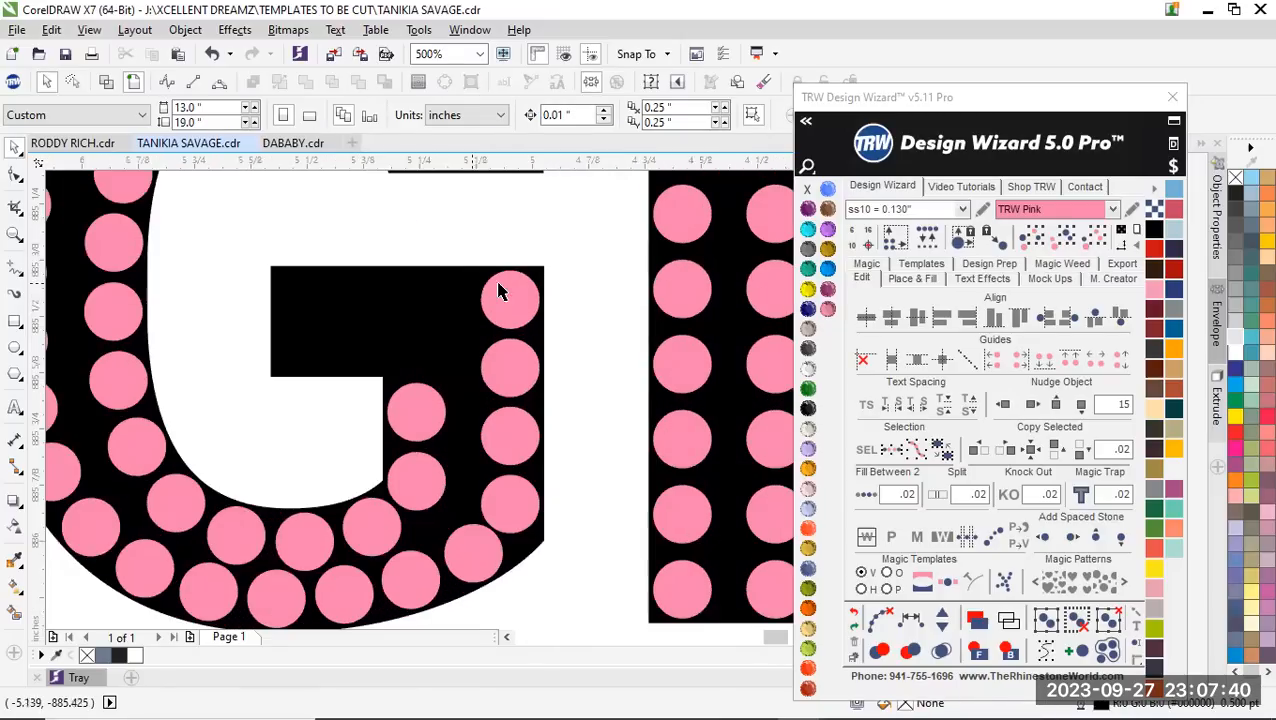
Copy the G crossbar's outer corner stone to the bar's inner end, fill the row between them at .02 spacing and clear the path
{"action": "scroll", "coordinate": [560, 320], "scroll_direction": "down", "scroll_amount": 1}
{"action": "scroll", "coordinate": [505, 284], "scroll_direction": "up", "scroll_amount": 1}
{"action": "left_click_drag", "start_coordinate": [580, 355], "coordinate": [374, 355]}
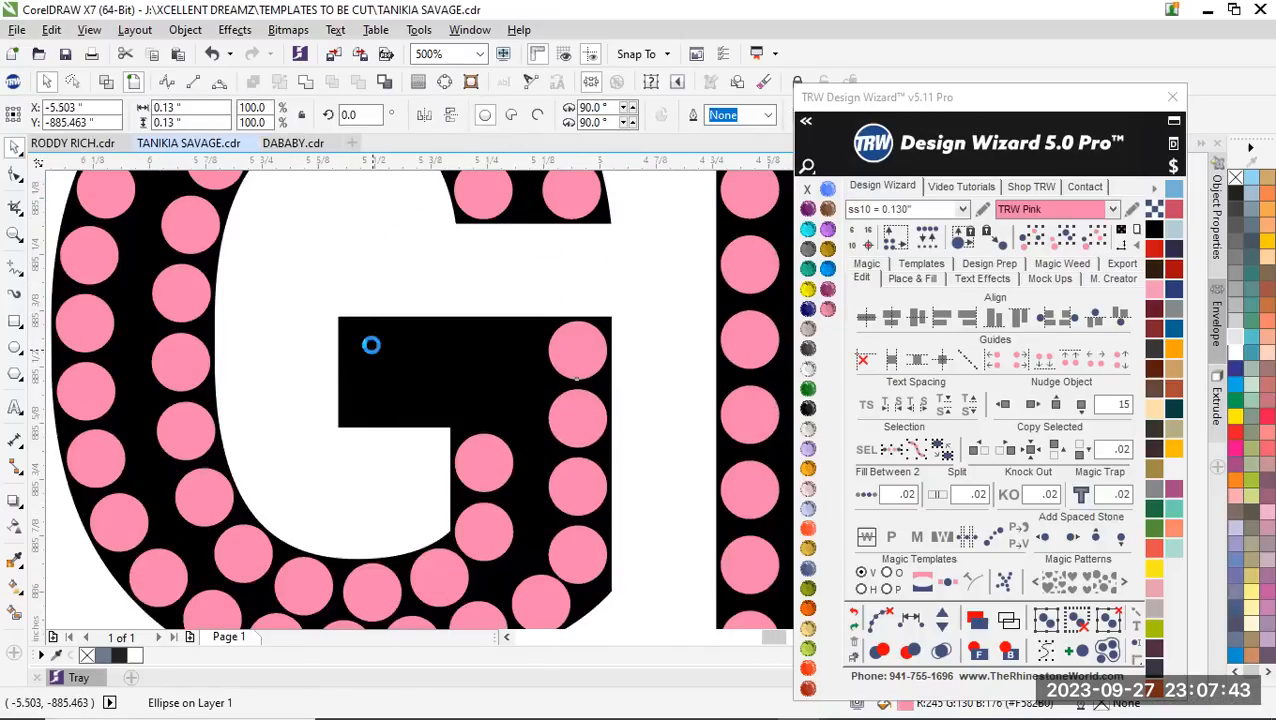
{"action": "left_click", "coordinate": [565, 352], "text": "shift"}
{"action": "left_click", "coordinate": [866, 494]}
{"action": "left_click", "coordinate": [880, 622]}
{"action": "scroll", "coordinate": [196, 448], "scroll_direction": "down", "scroll_amount": 1}
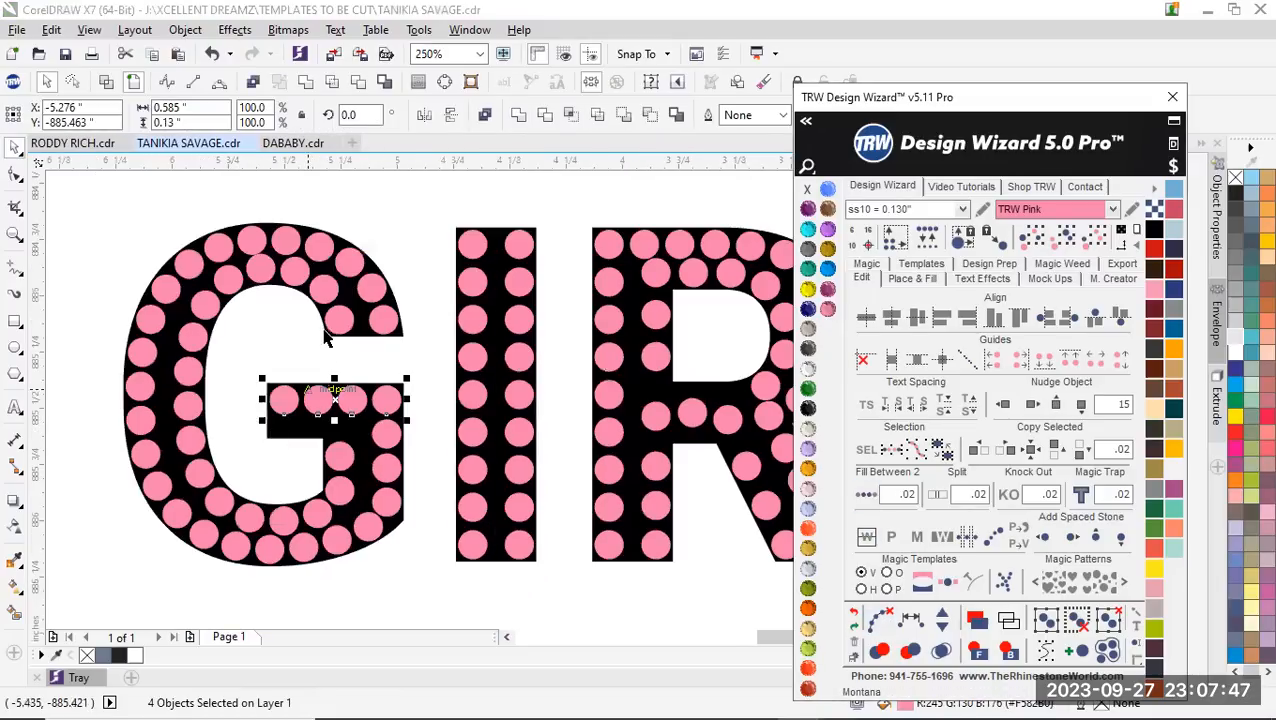
{"action": "left_click", "coordinate": [388, 366]}
Reposition the top stone of the G's inner column just below the crossbar, level with the second stone of the outer column
{"action": "scroll", "coordinate": [319, 336], "scroll_direction": "down", "scroll_amount": 3}
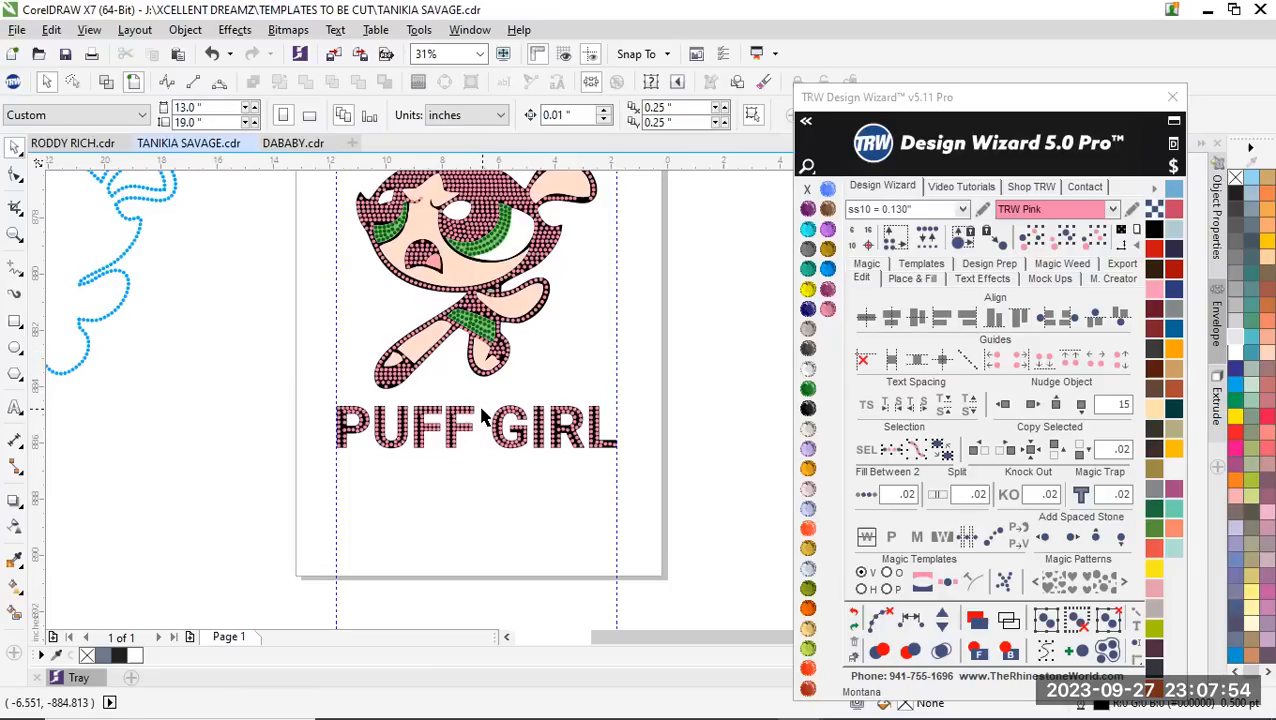
{"action": "scroll", "coordinate": [533, 432], "scroll_direction": "up", "scroll_amount": 5}
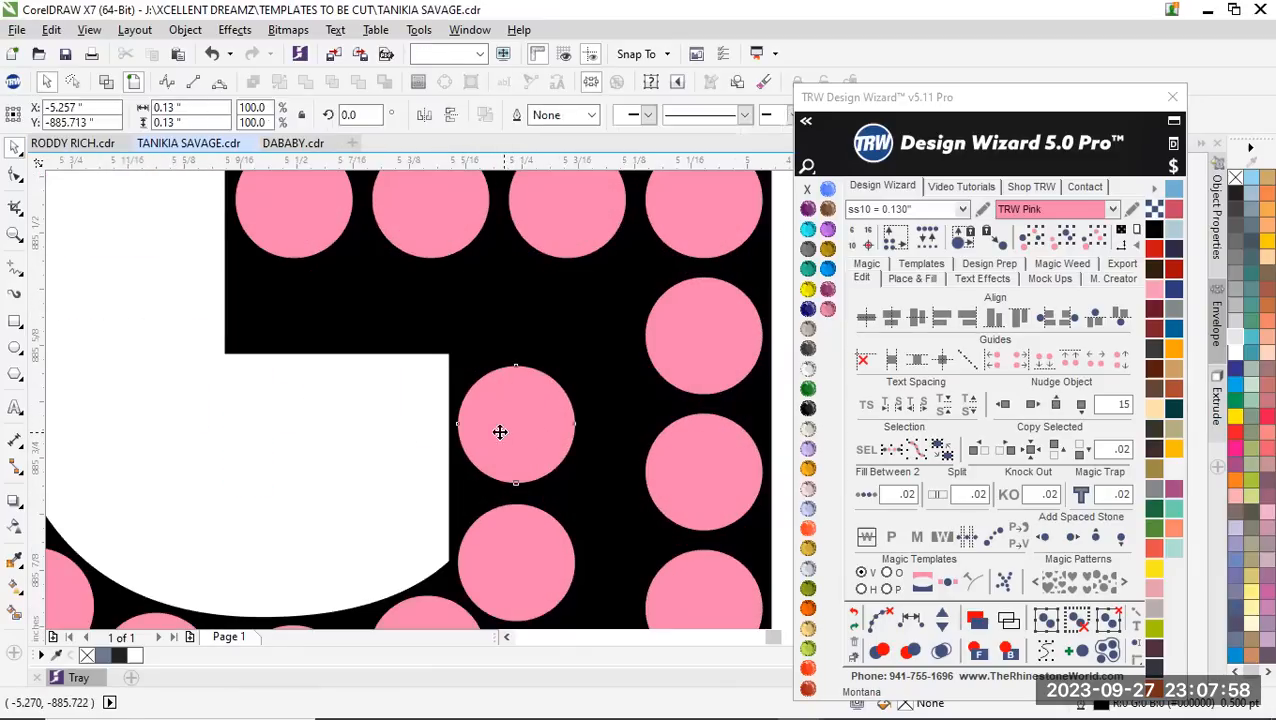
{"action": "left_click", "coordinate": [510, 428]}
{"action": "key", "text": "Delete"}
{"action": "left_click_drag", "start_coordinate": [706, 353], "coordinate": [387, 336]}
{"action": "scroll", "coordinate": [500, 352], "scroll_direction": "down", "scroll_amount": 4}
{"action": "scroll", "coordinate": [546, 376], "scroll_direction": "up", "scroll_amount": 2}
{"action": "key", "text": "ctrl+z"}
{"action": "scroll", "coordinate": [547, 339], "scroll_direction": "up", "scroll_amount": 2}
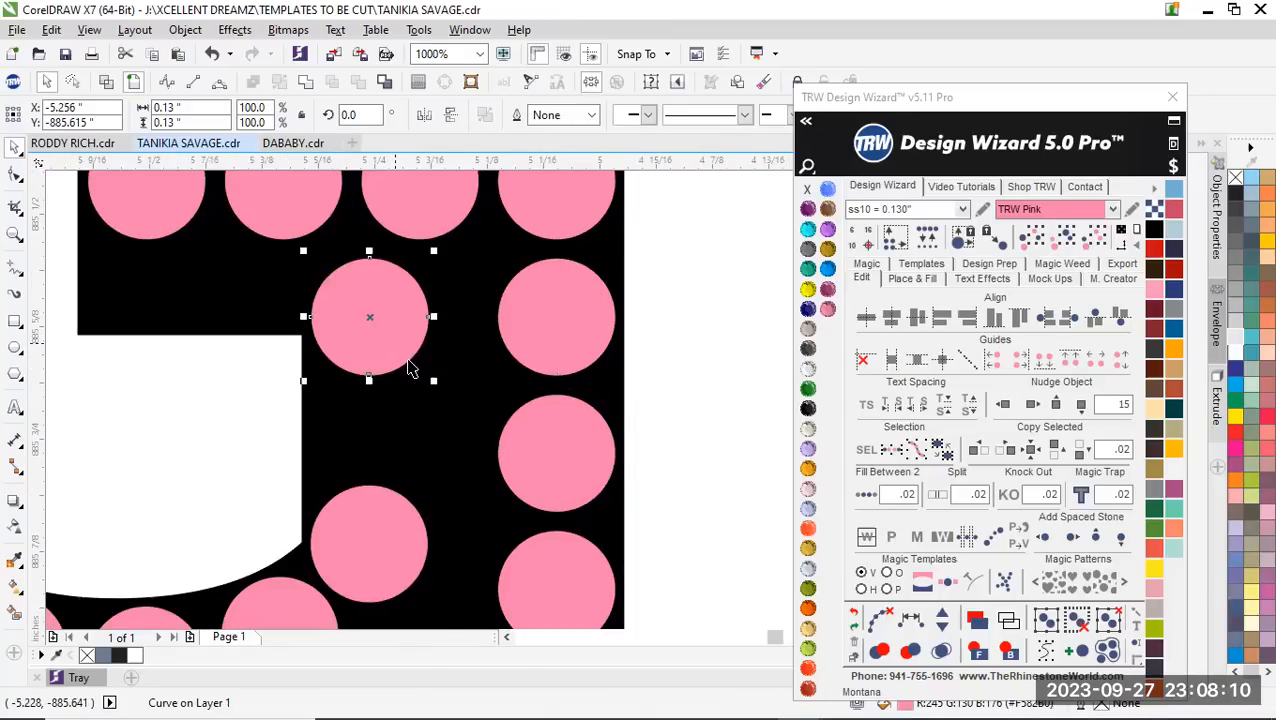
Select the G's inner run of stones from below the crossbar around to the upper opening and respace them evenly
{"action": "scroll", "coordinate": [409, 368], "scroll_direction": "down", "scroll_amount": 4}
{"action": "left_click", "coordinate": [396, 410], "text": "shift"}
{"action": "left_click", "coordinate": [370, 424], "text": "shift"}
{"action": "left_click", "coordinate": [302, 430], "text": "shift"}
{"action": "left_click", "coordinate": [273, 412], "text": "shift"}
{"action": "left_click", "coordinate": [256, 382], "text": "shift"}
{"action": "left_click", "coordinate": [243, 352], "text": "shift"}
{"action": "left_click", "coordinate": [247, 318], "text": "shift"}
{"action": "left_click", "coordinate": [245, 282], "text": "shift"}
{"action": "left_click", "coordinate": [247, 250], "text": "shift"}
{"action": "left_click", "coordinate": [263, 222], "text": "shift"}
{"action": "left_click", "coordinate": [284, 190], "text": "shift"}
{"action": "left_click", "coordinate": [333, 178], "text": "shift"}
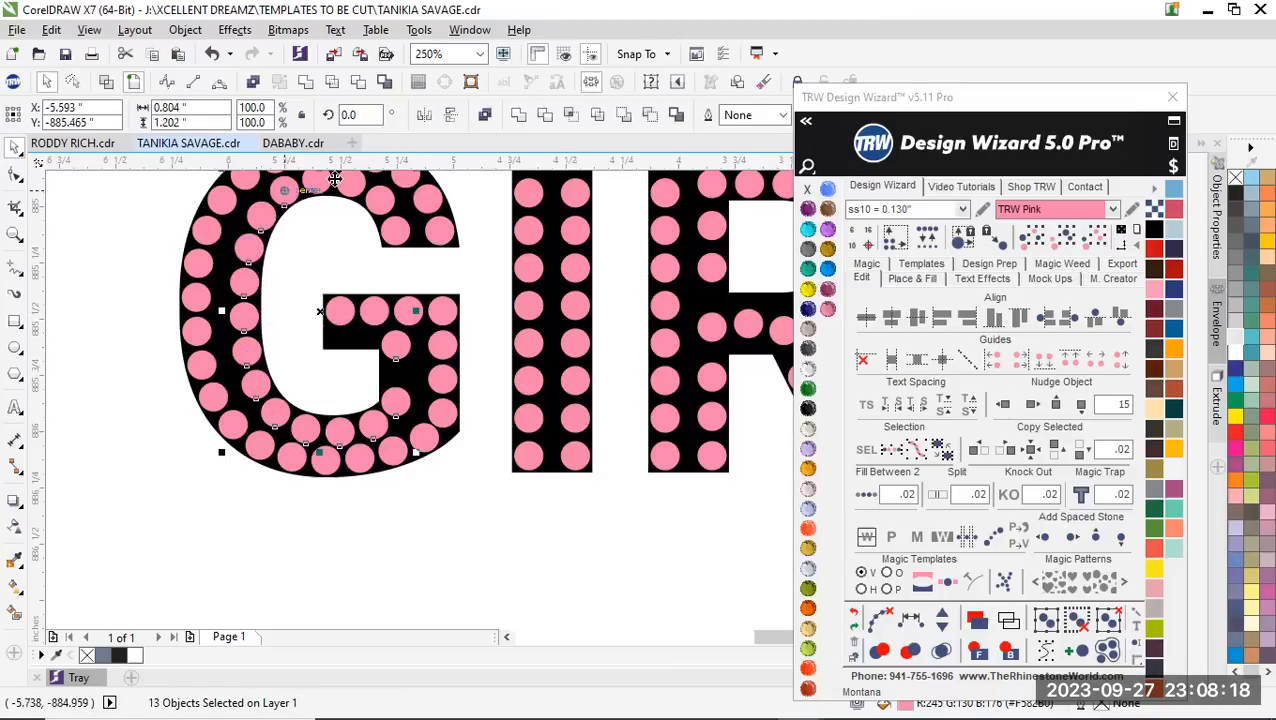
{"action": "left_click", "coordinate": [353, 184], "text": "shift"}
{"action": "left_click", "coordinate": [388, 203], "text": "shift"}
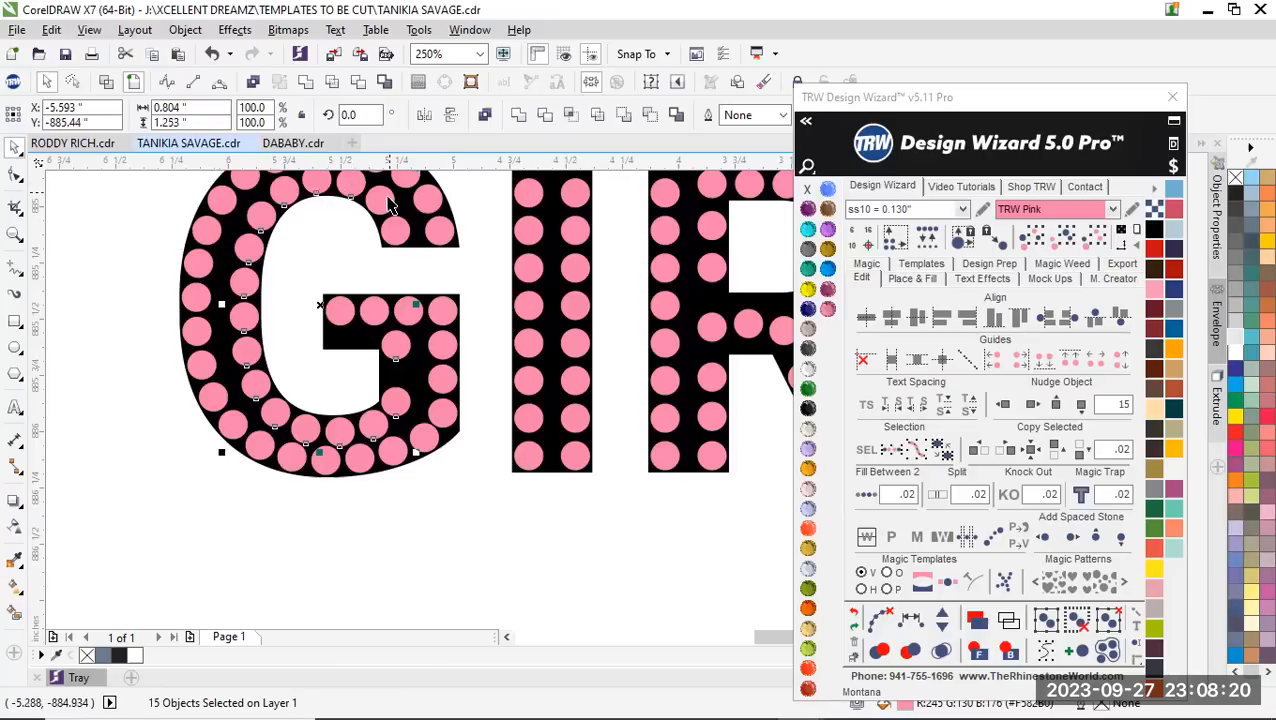
{"action": "left_click", "coordinate": [400, 233], "text": "shift"}
{"action": "left_click", "coordinate": [882, 622]}
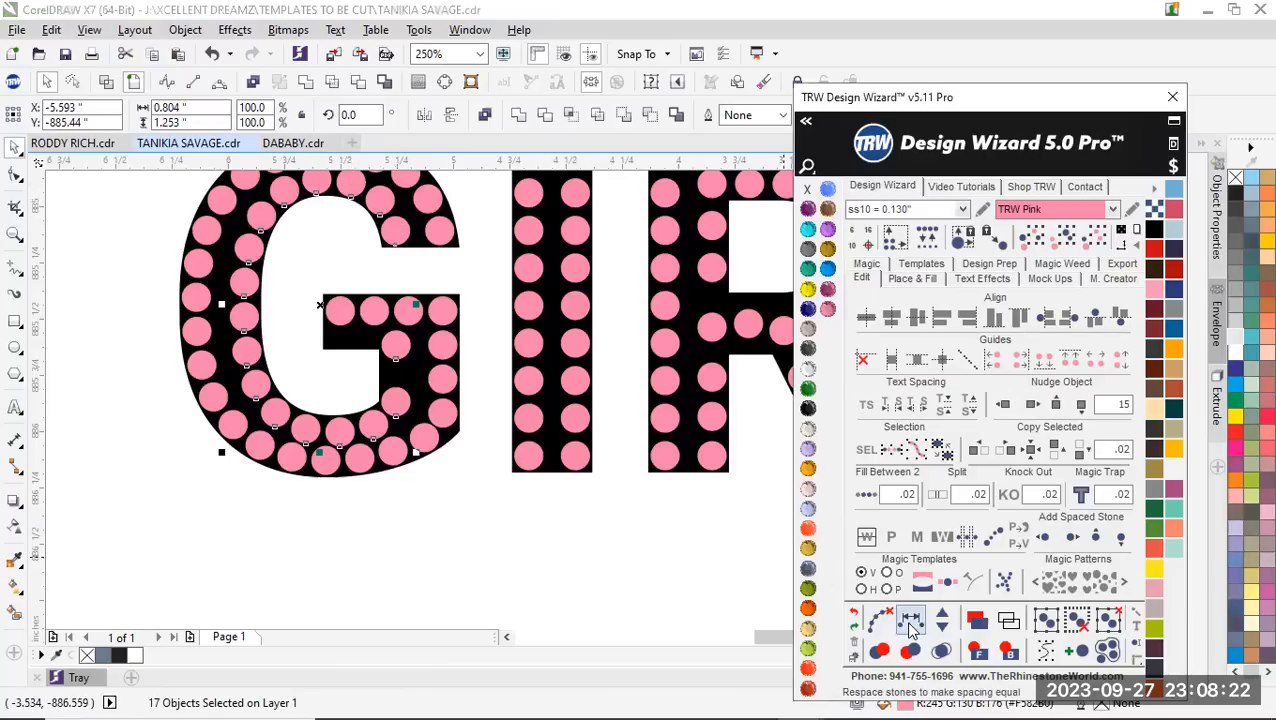